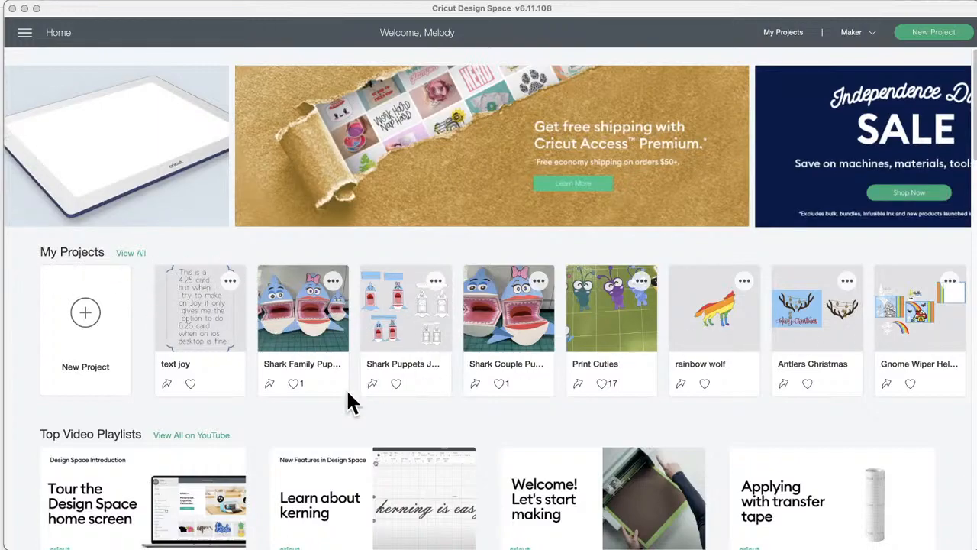
- Look through the Home page from My Projects past Top Video Playlists to the 4th of July! project row
scroll(346, 388, "down", 5)
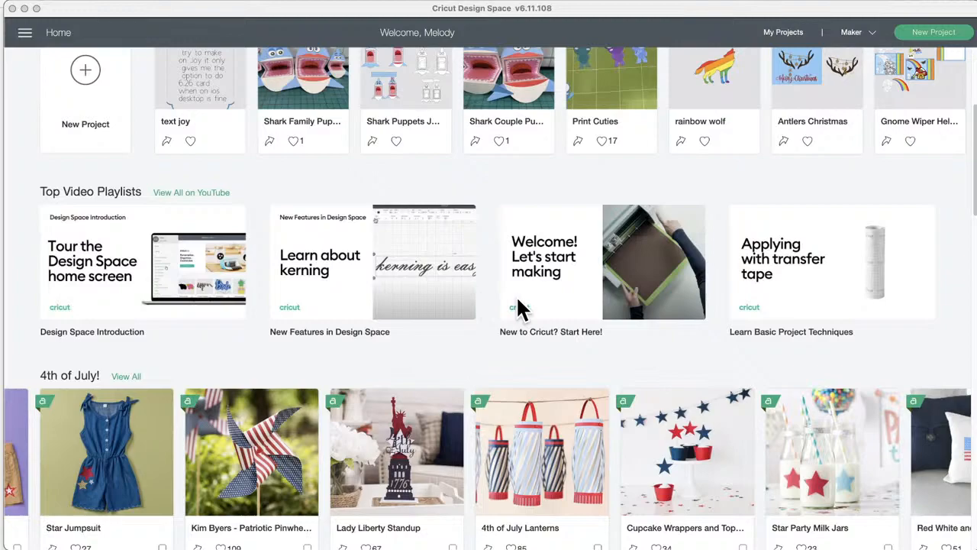
scroll(353, 316, "down", 1)
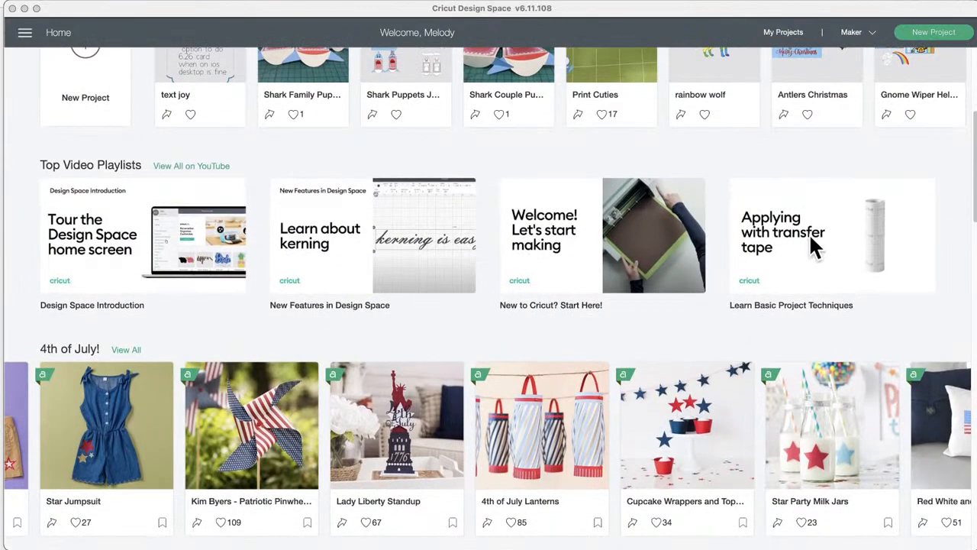
left_click(955, 235)
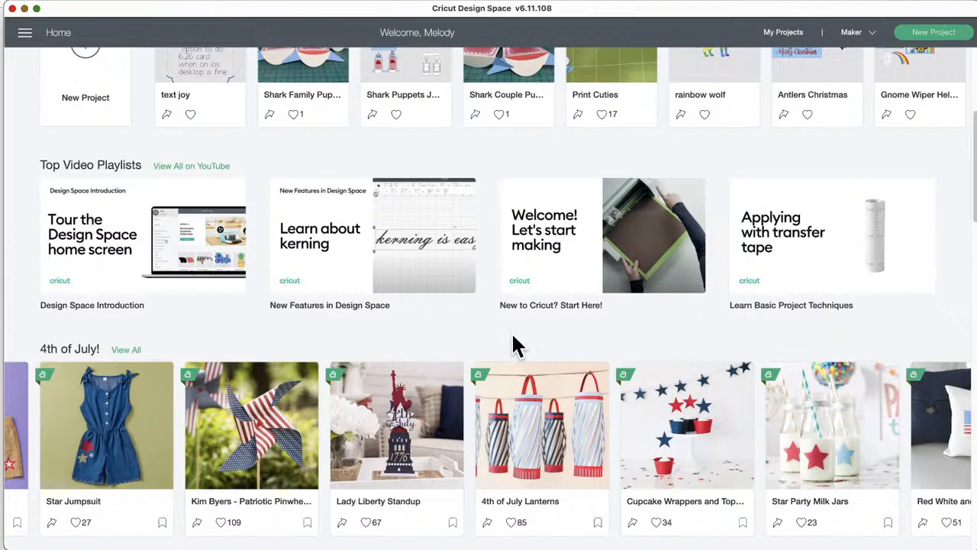
scroll(512, 336, "down", 3)
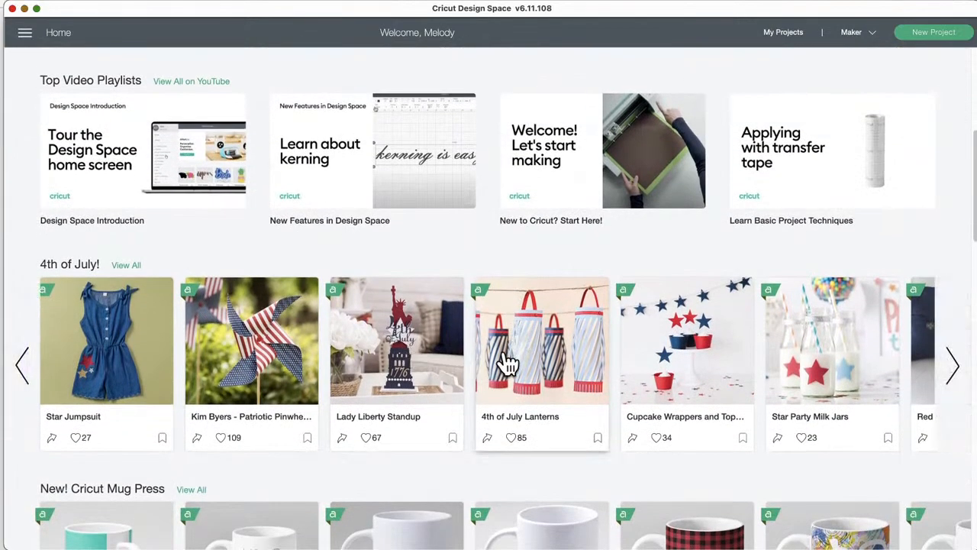
- Page back to the start of the 4th of July! project row and forward through it to its end
left_click(22, 368)
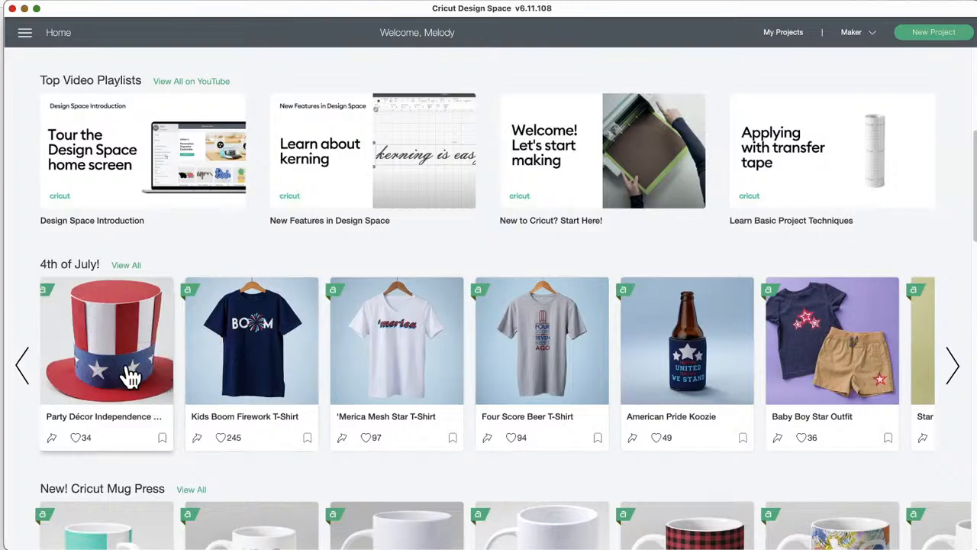
left_click(23, 369)
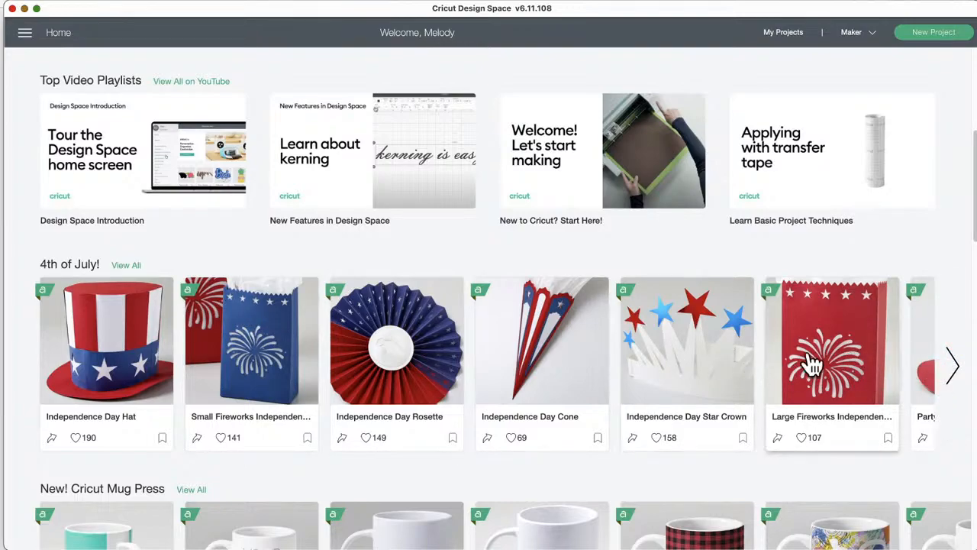
left_click(955, 373)
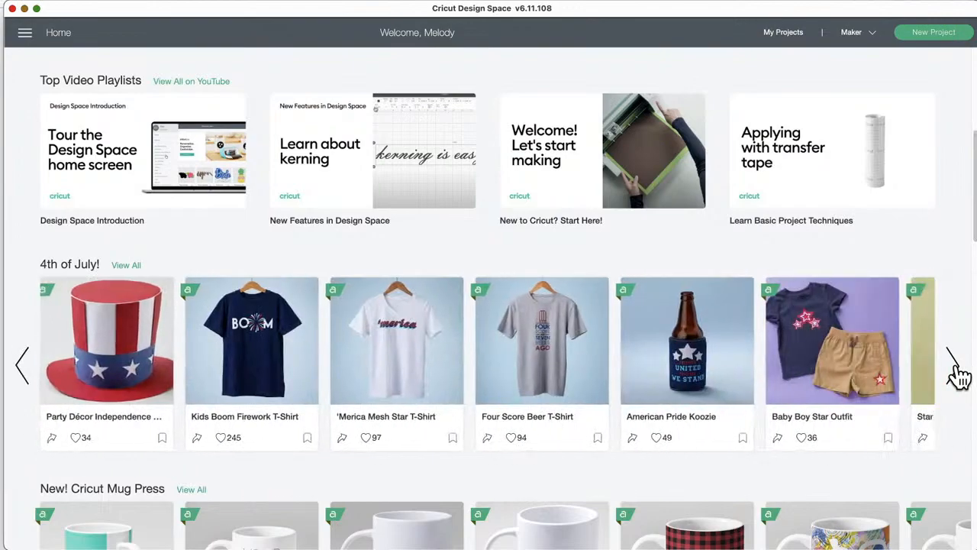
left_click(956, 372)
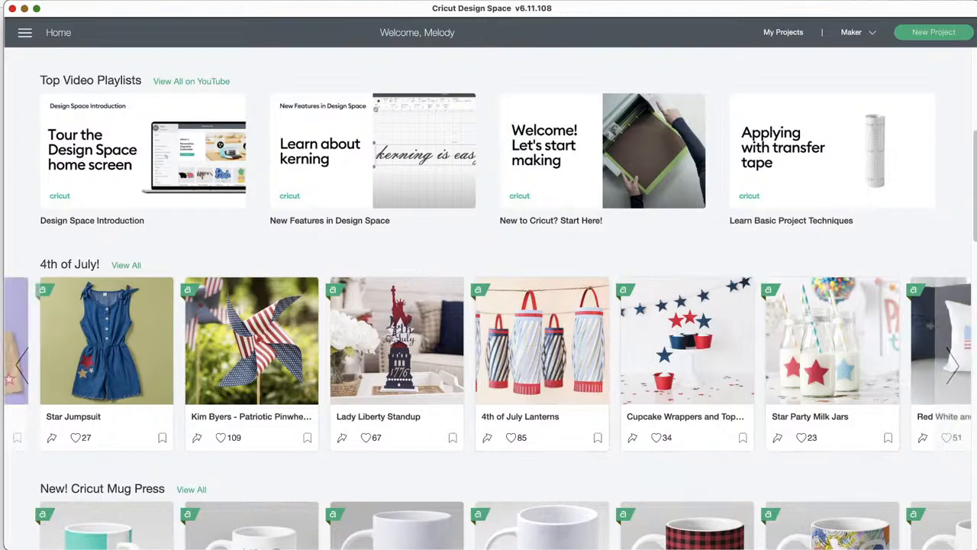
left_click(955, 366)
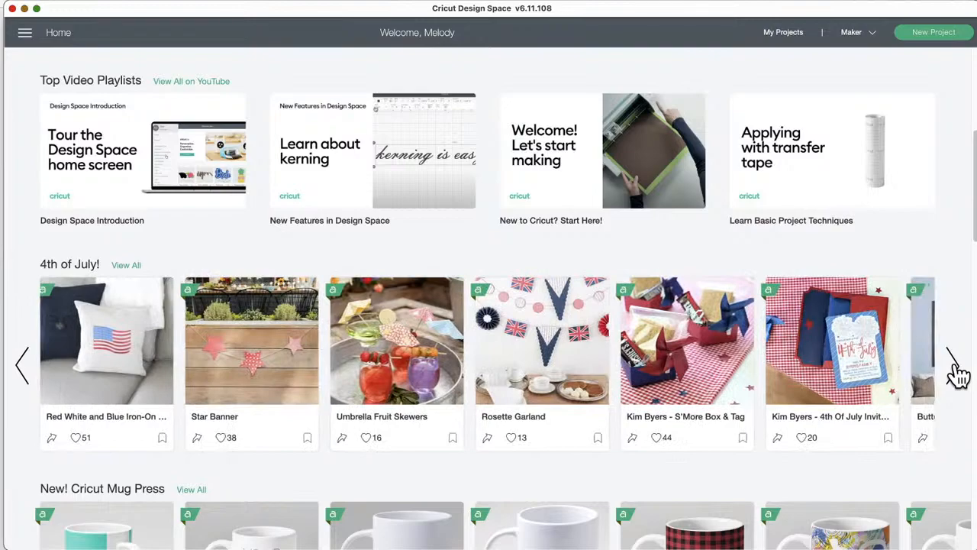
left_click(956, 373)
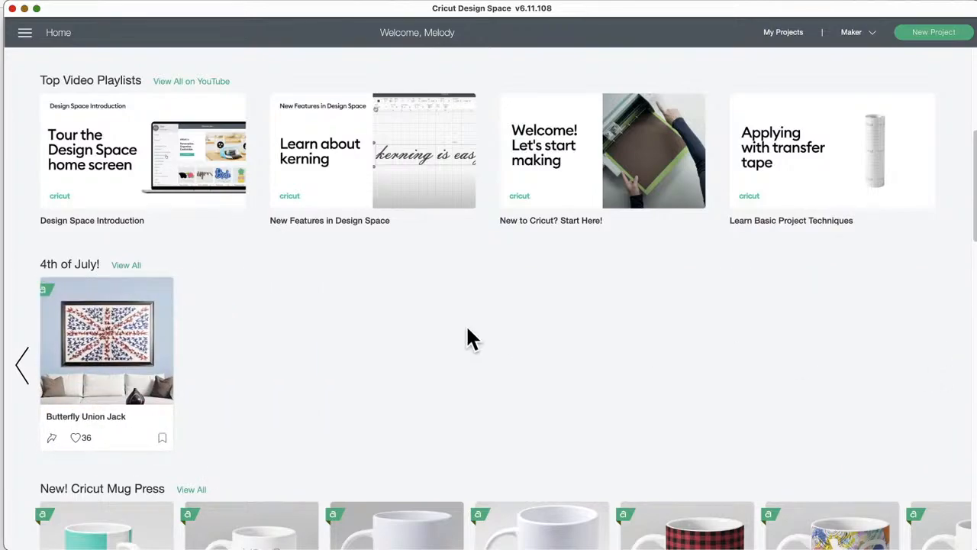
- Open the full 4th of July! project collection and browse it to the end and back to the start
left_click(122, 266)
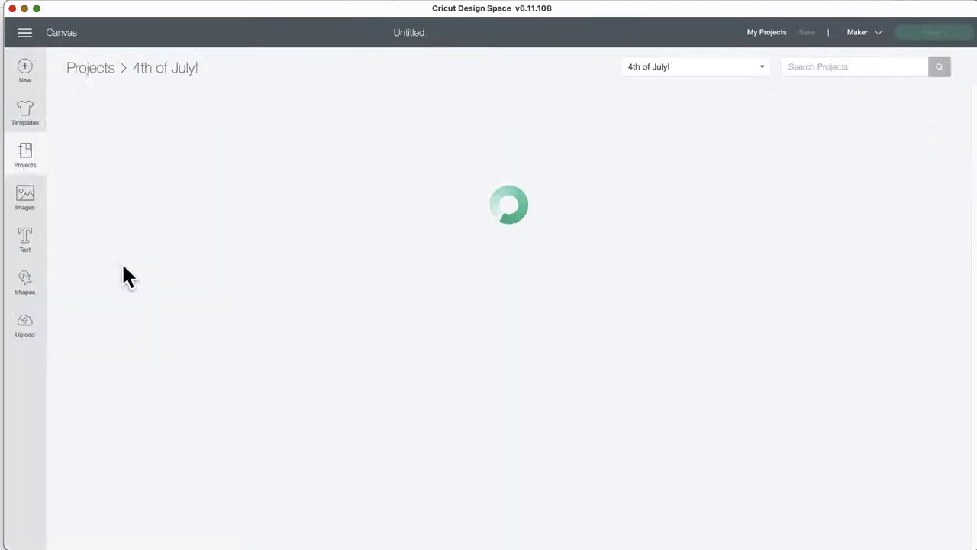
scroll(312, 396, "down", 10)
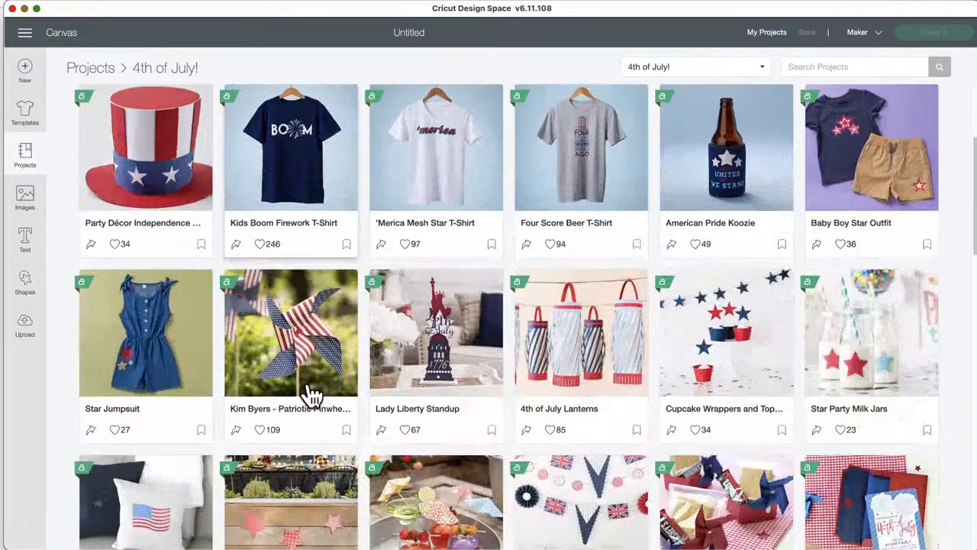
scroll(311, 396, "down", 7)
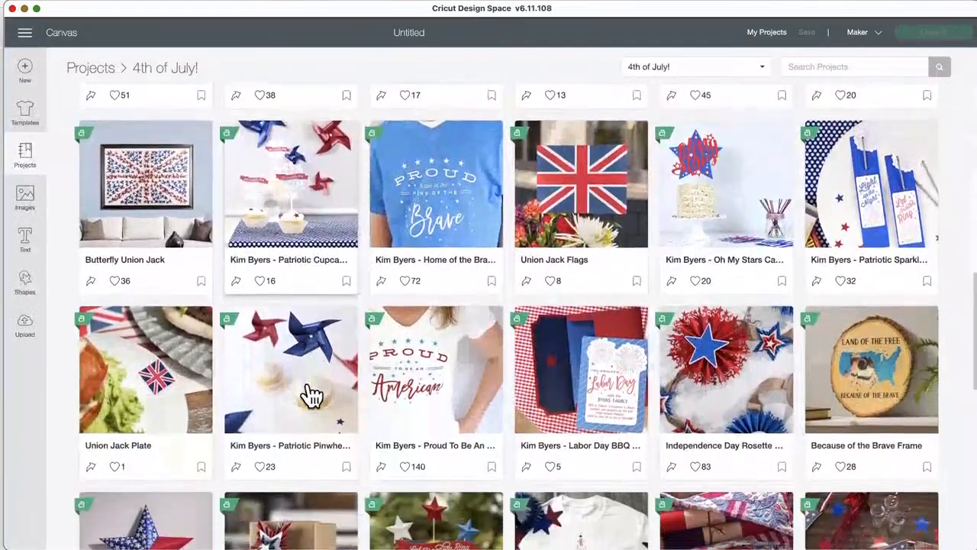
scroll(311, 396, "down", 6)
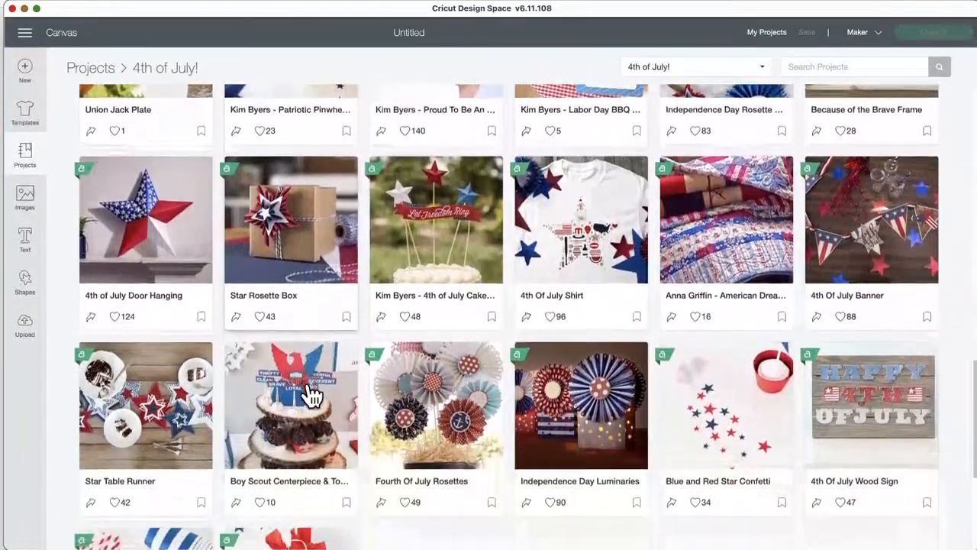
scroll(311, 396, "down", 3)
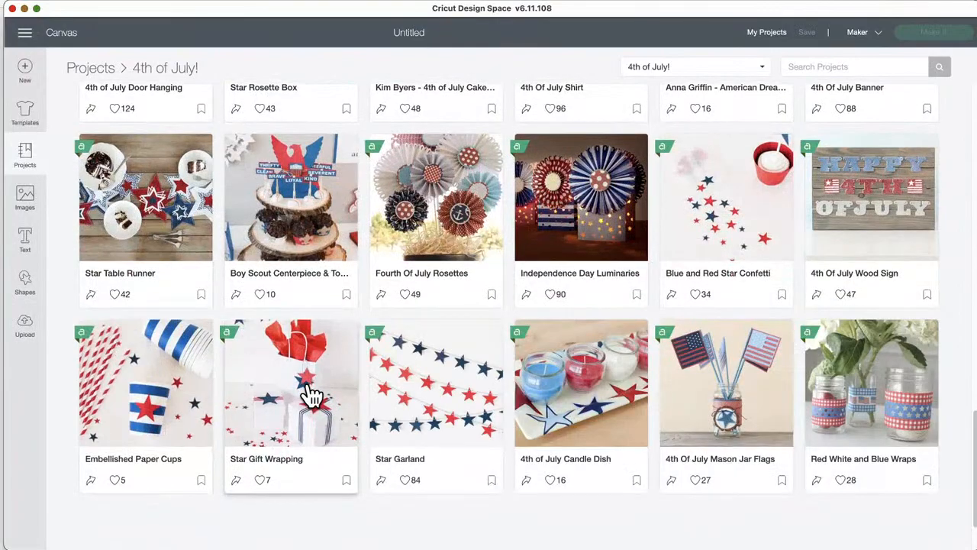
scroll(311, 395, "up", 6)
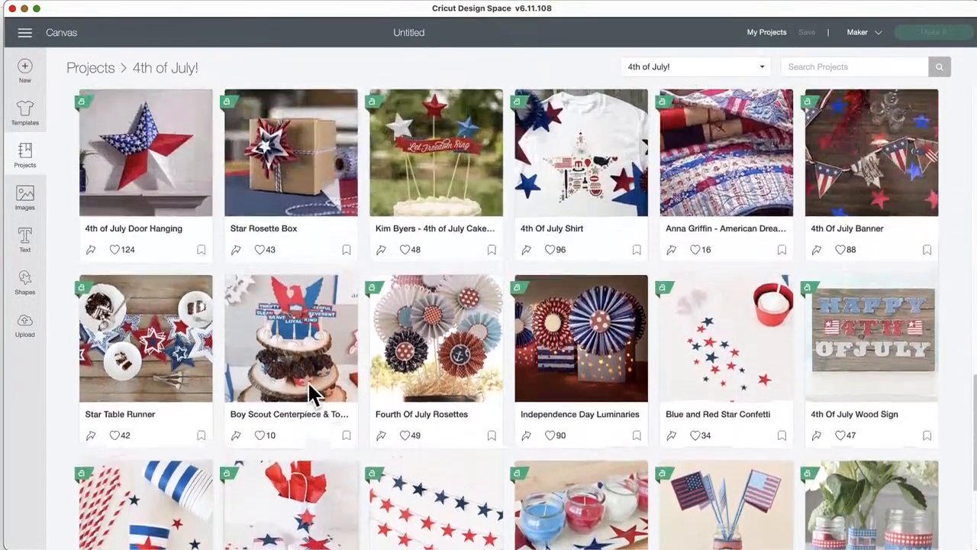
scroll(311, 396, "up", 6)
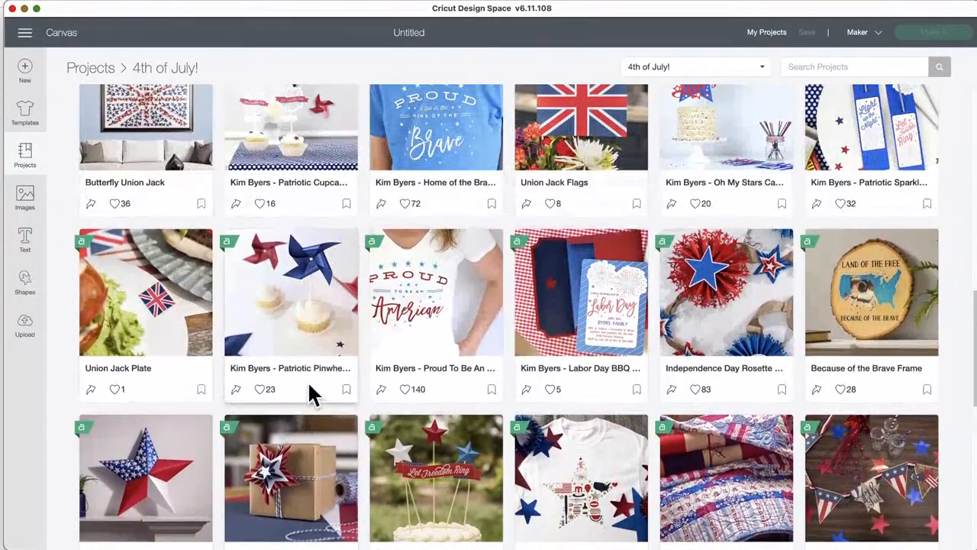
scroll(311, 396, "up", 6)
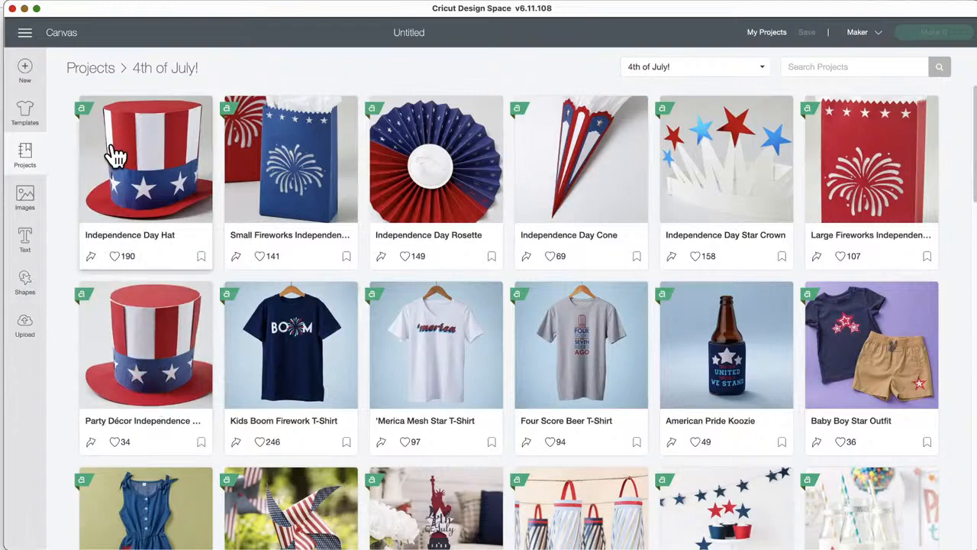
- Open the Independence Day Hat project details and cycle through its preview photos
left_click(158, 197)
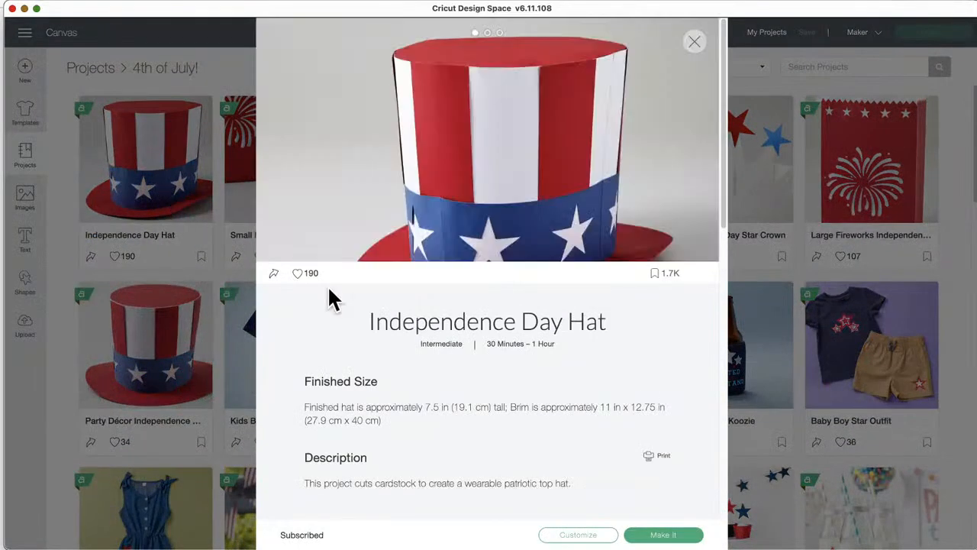
left_click(690, 165)
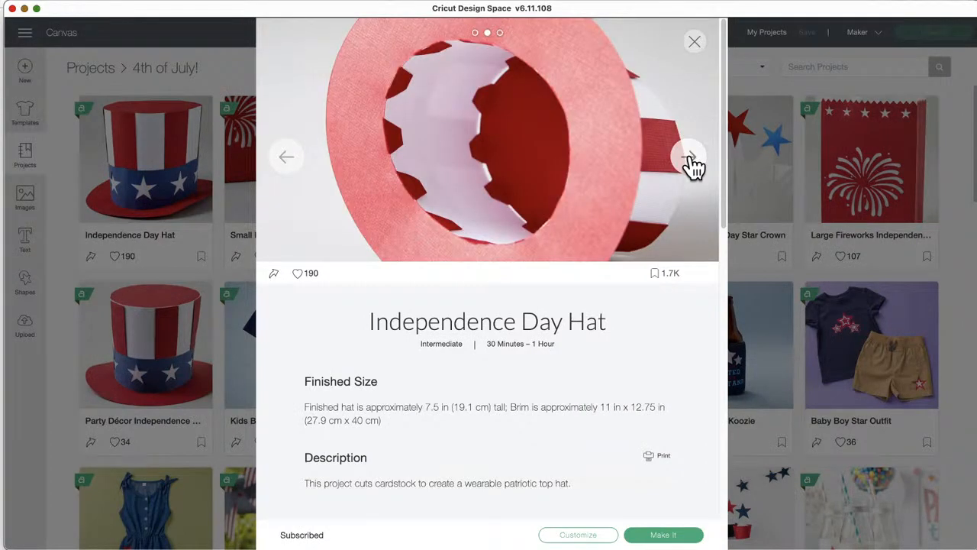
left_click(690, 165)
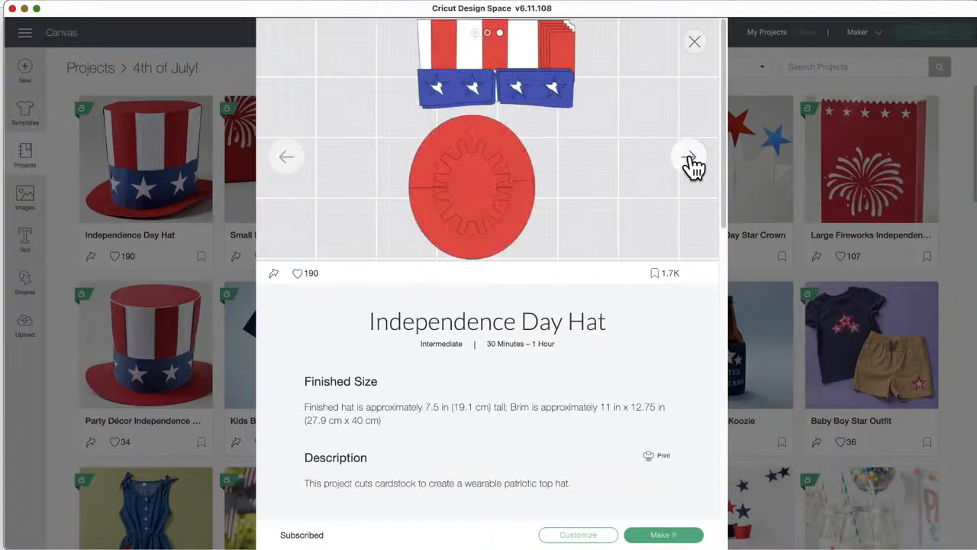
left_click(690, 165)
left_click(691, 165)
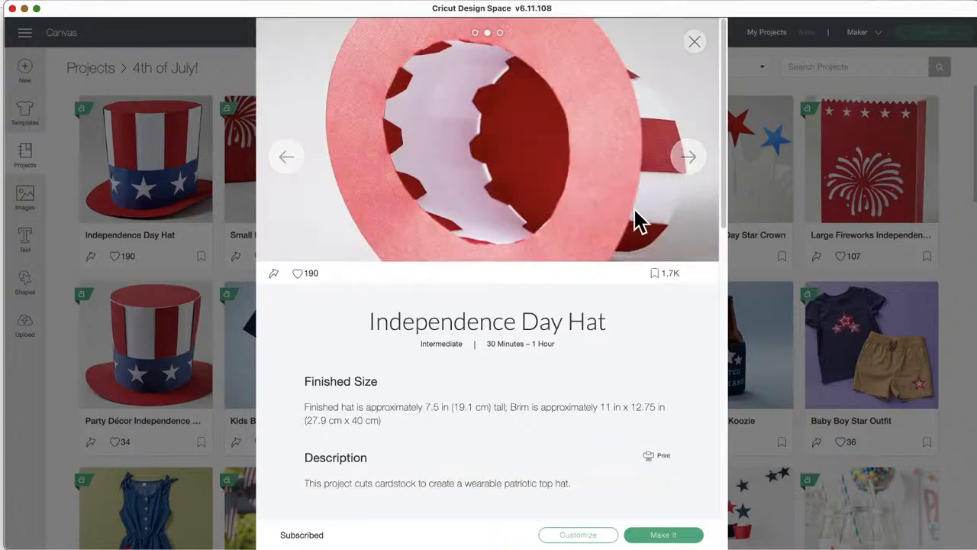
- Read the Independence Day Hat's finished size, materials, preparation, cutting and assembly instructions through to the related projects
scroll(544, 378, "down", 2)
scroll(543, 368, "down", 1)
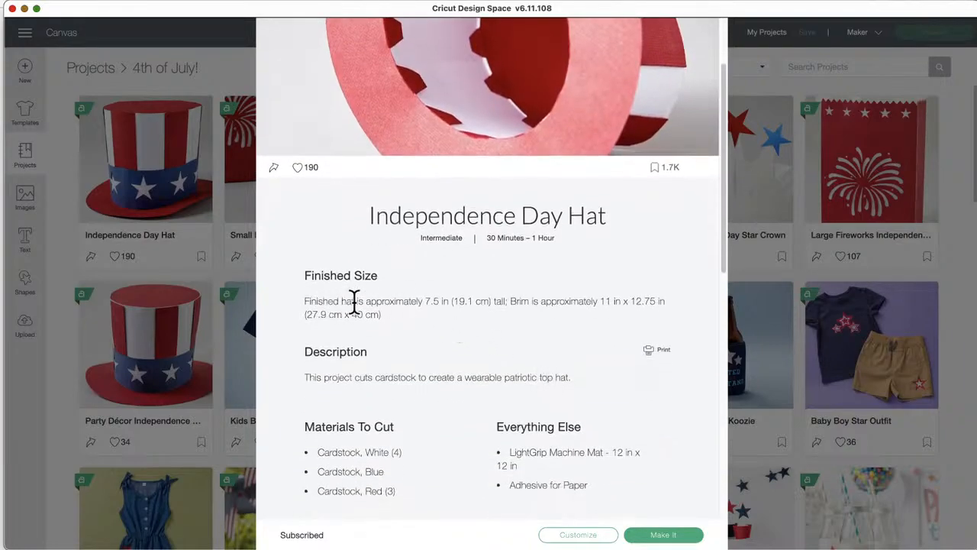
scroll(387, 374, "down", 3)
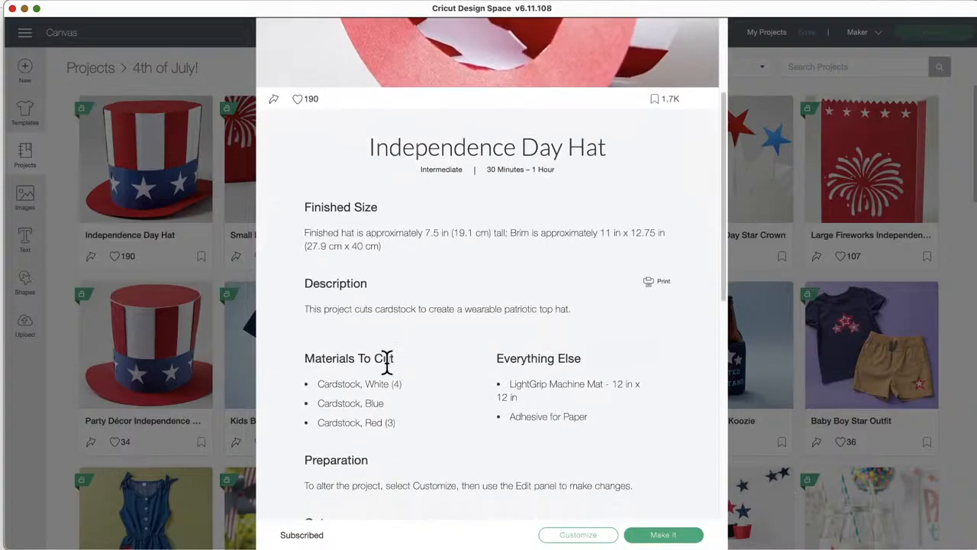
scroll(410, 367, "down", 2)
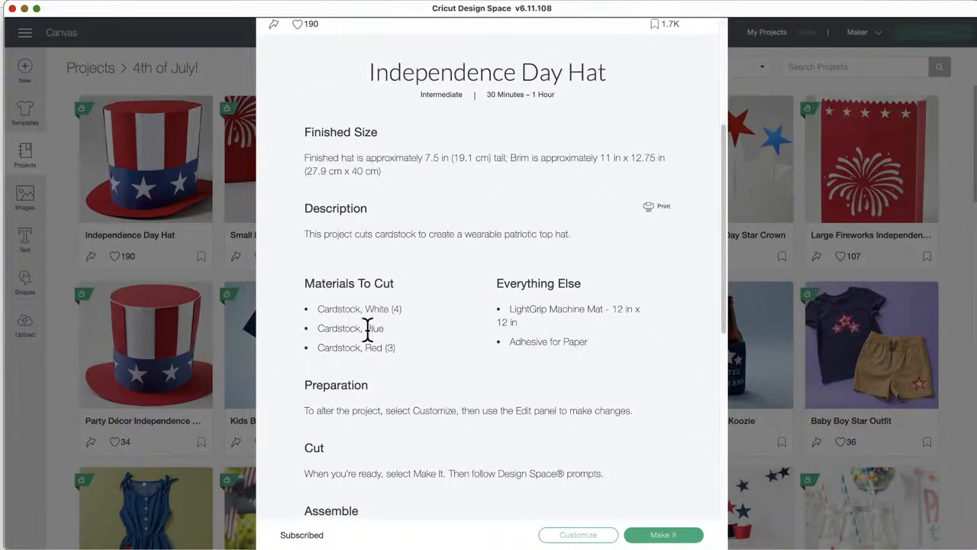
scroll(485, 363, "down", 2)
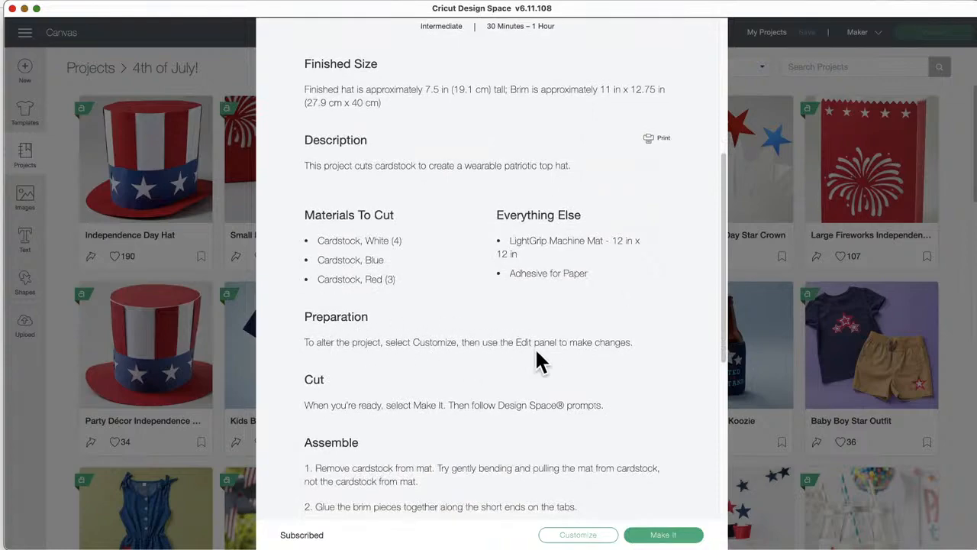
scroll(475, 382, "down", 3)
scroll(475, 374, "down", 1)
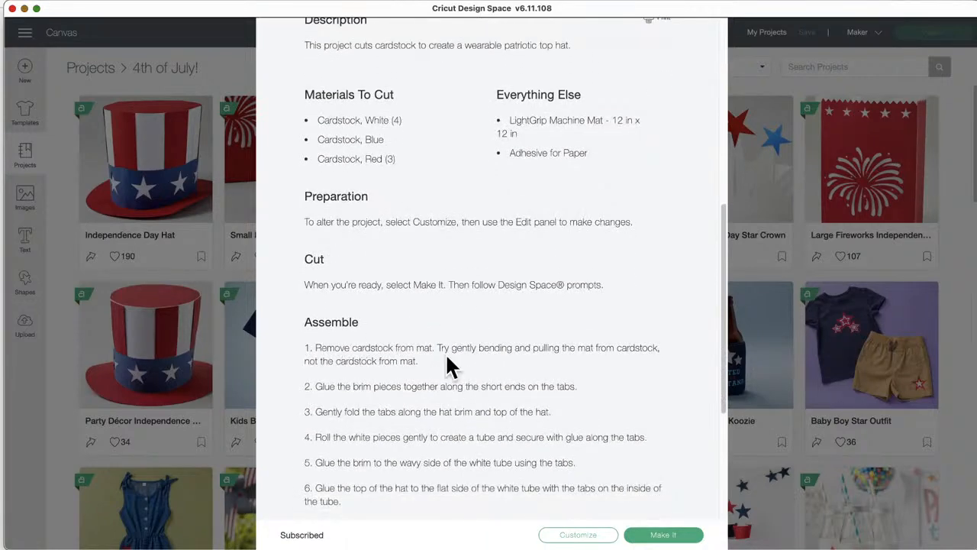
scroll(446, 405, "down", 6)
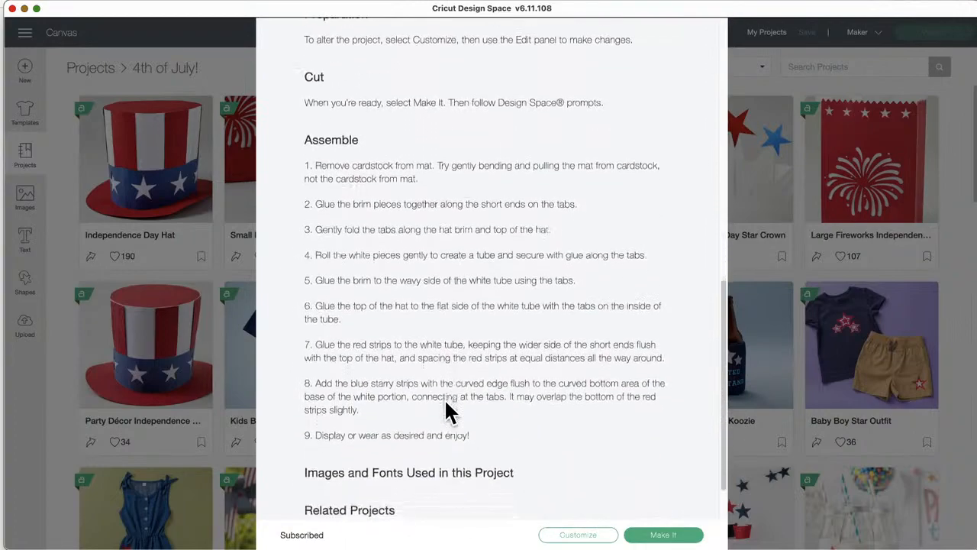
scroll(447, 412, "down", 1)
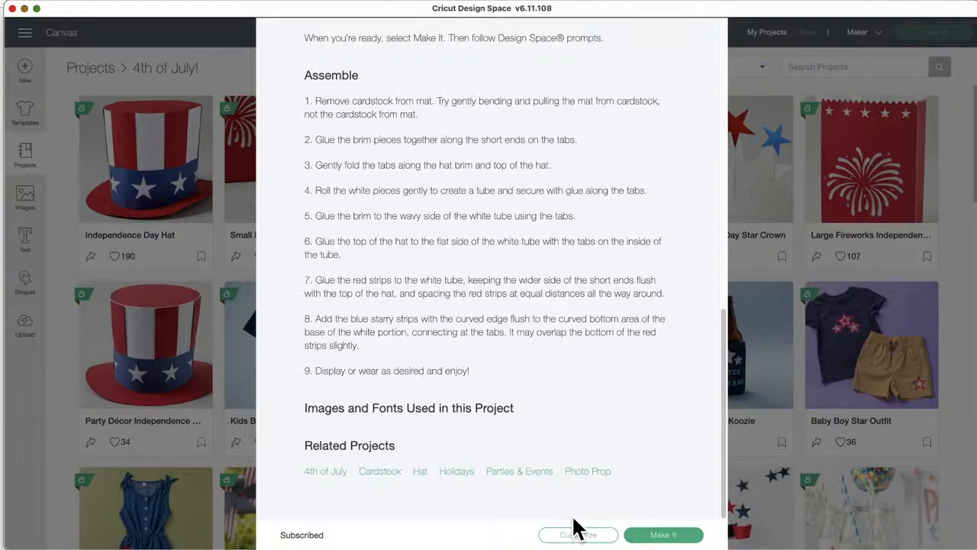
- Close the Independence Day Hat details and return from the 4th of July! collection to the Home page
left_click(761, 336)
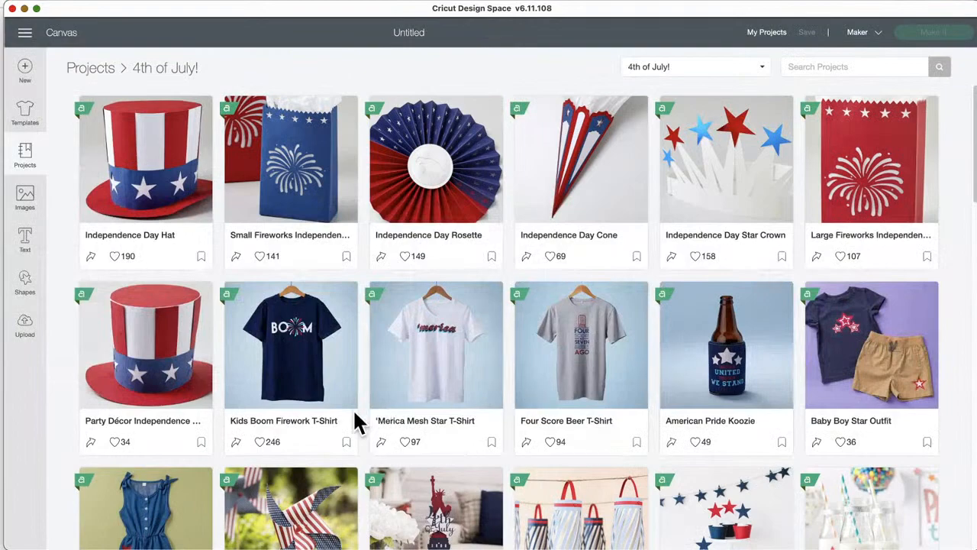
scroll(323, 421, "down", 2)
scroll(323, 421, "up", 2)
left_click(25, 38)
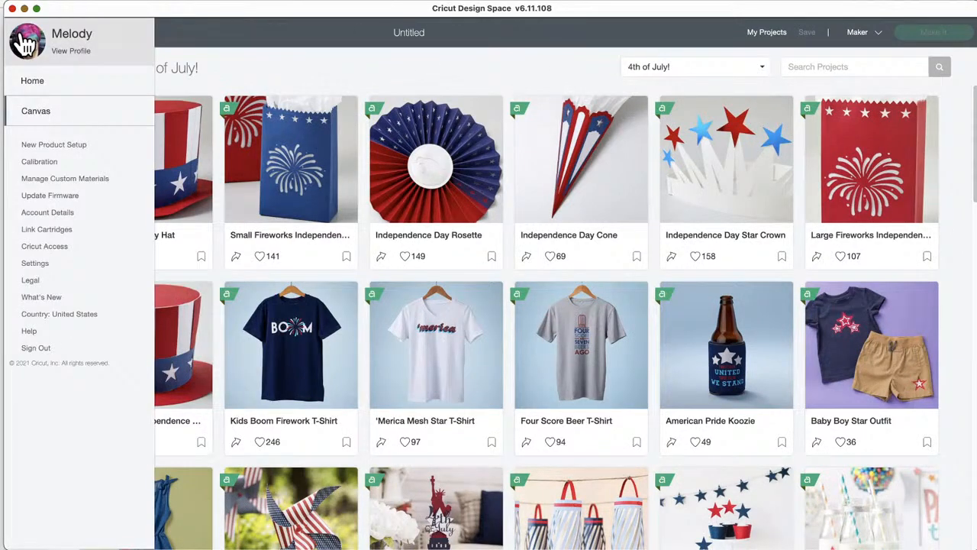
left_click(44, 81)
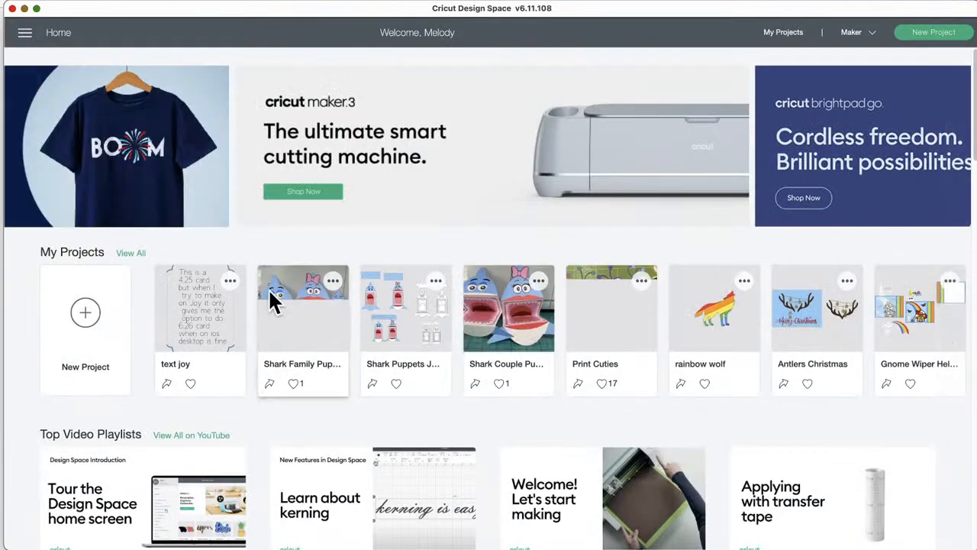
left_click(25, 33)
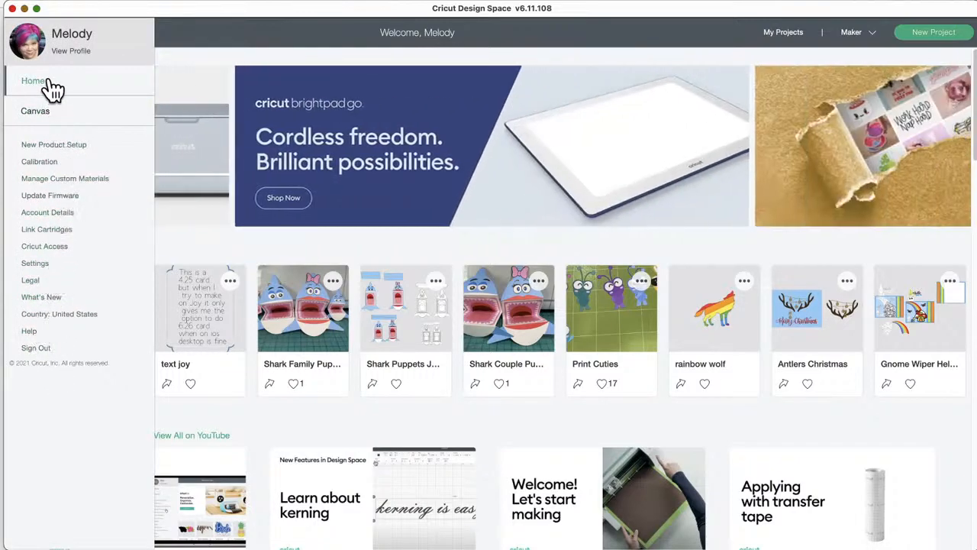
left_click(211, 38)
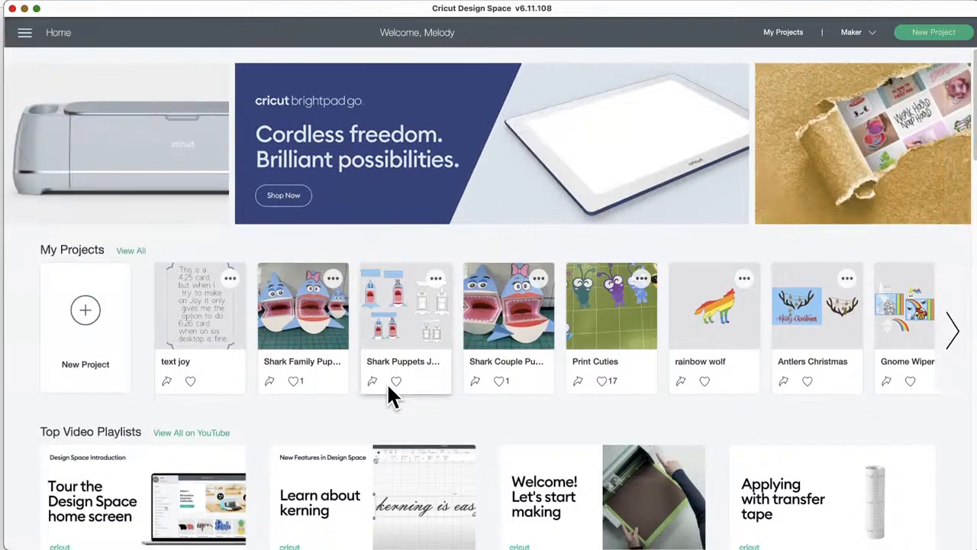
scroll(386, 382, "down", 3)
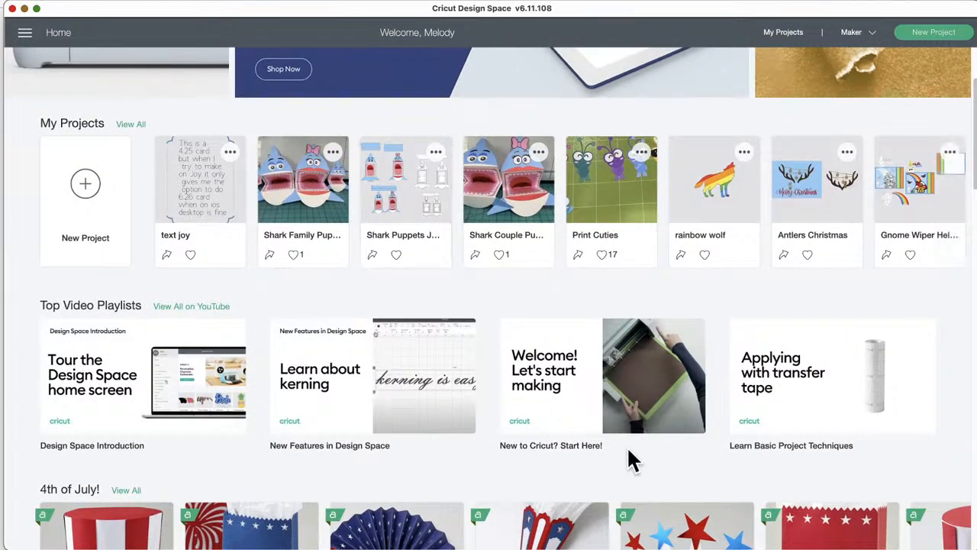
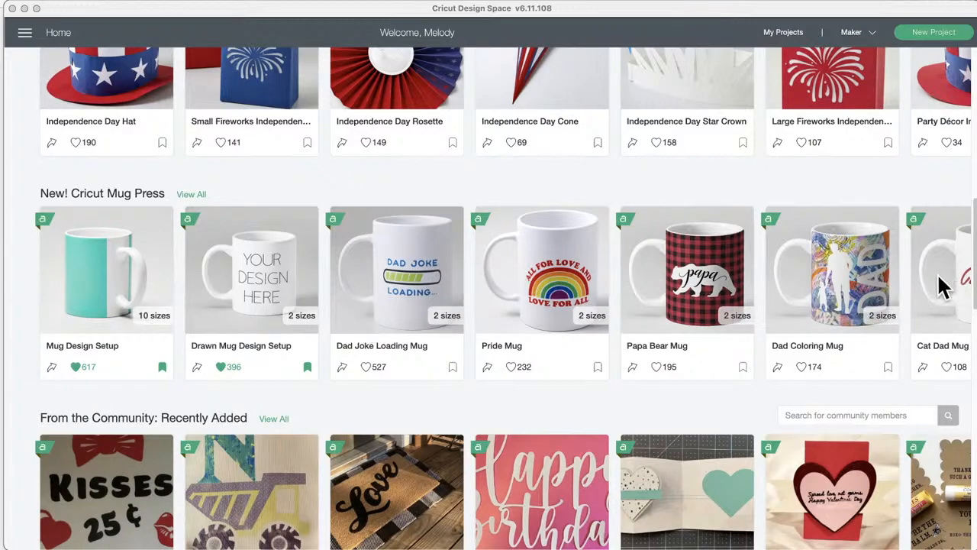
- Browse the New! Cricut Mug Press projects to the end of their row and back to the Best Mom Ever Mug set
mouse_move(944, 286)
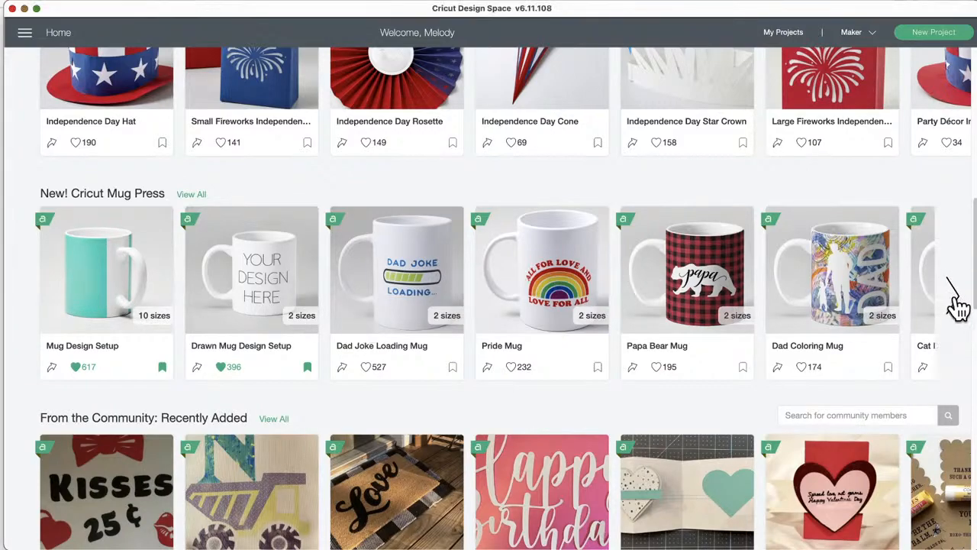
left_click(959, 301)
left_click(959, 301)
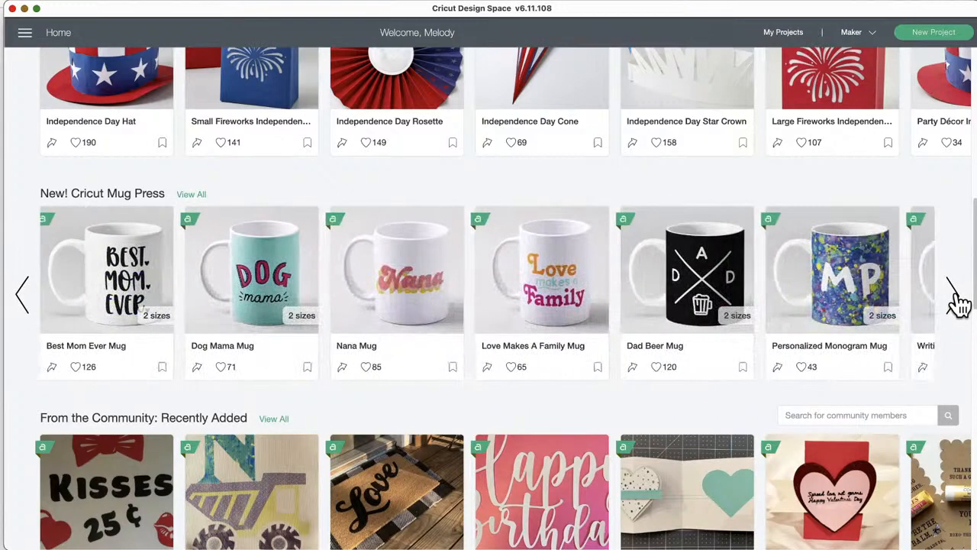
left_click(959, 302)
left_click(959, 310)
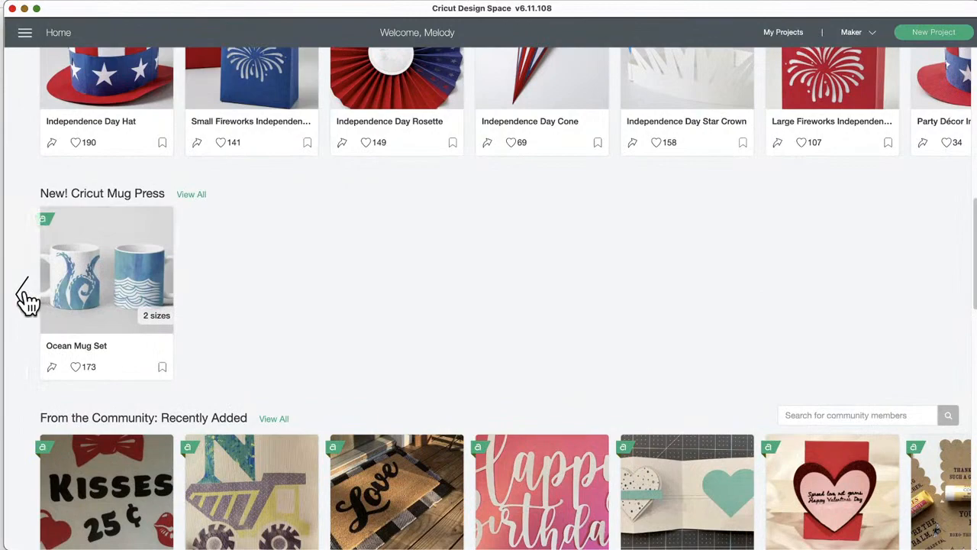
left_click(20, 299)
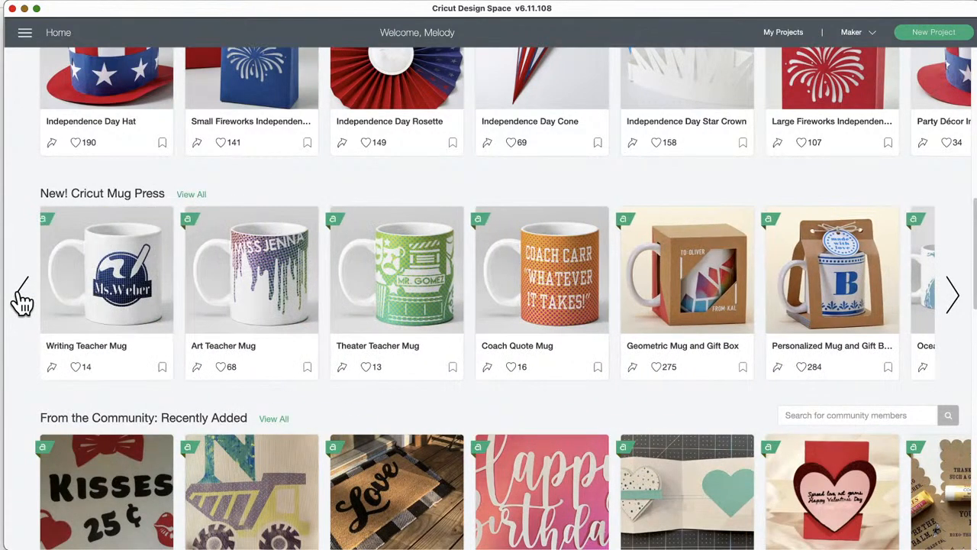
left_click(21, 299)
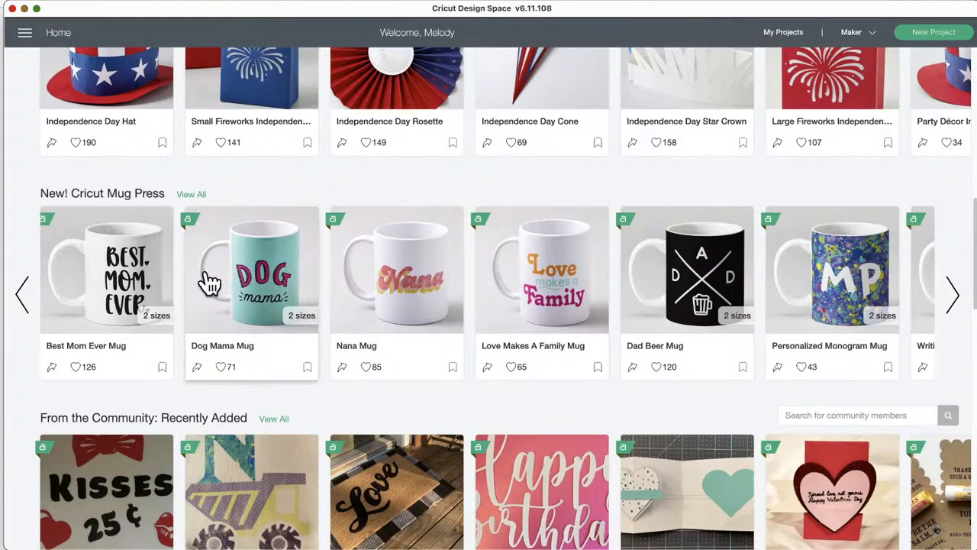
scroll(210, 283, "down", 1)
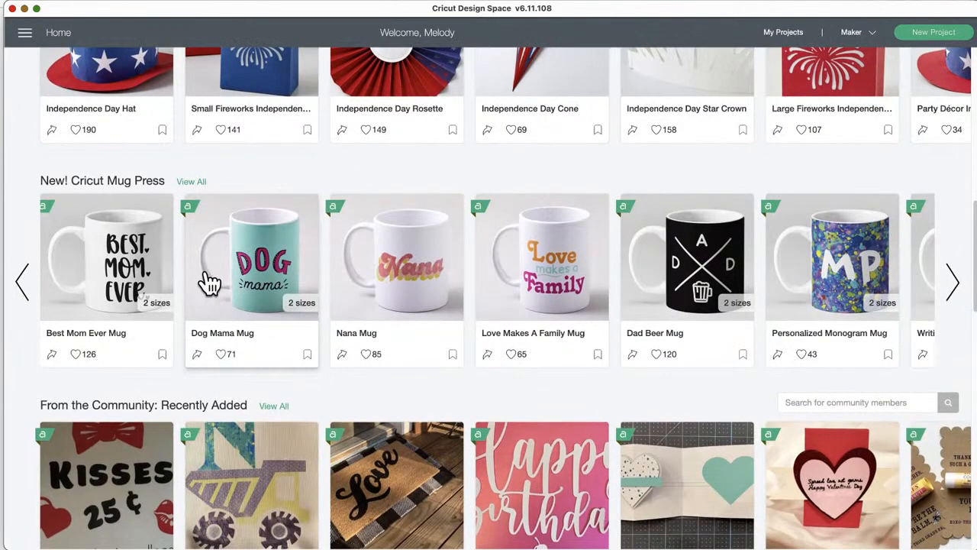
scroll(210, 282, "down", 1)
scroll(210, 283, "down", 4)
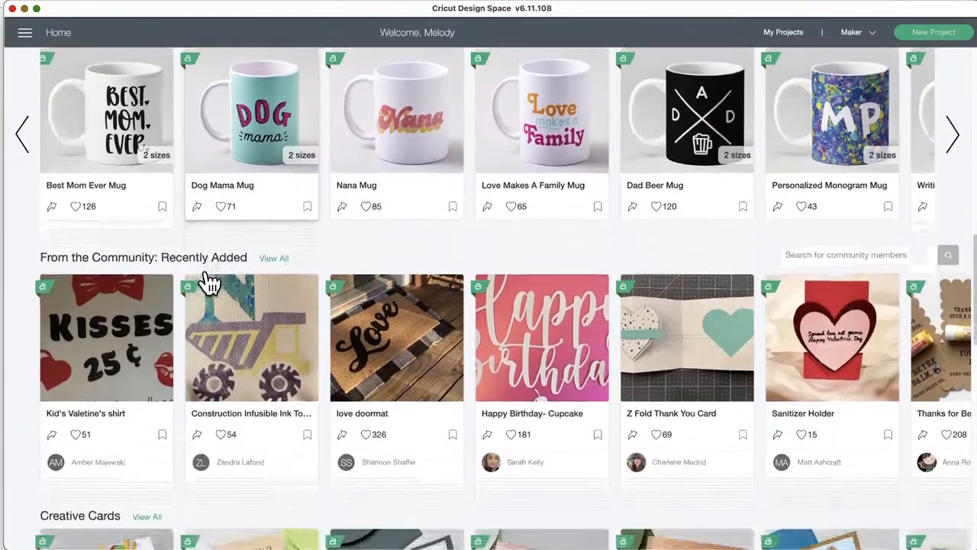
scroll(204, 280, "up", 3)
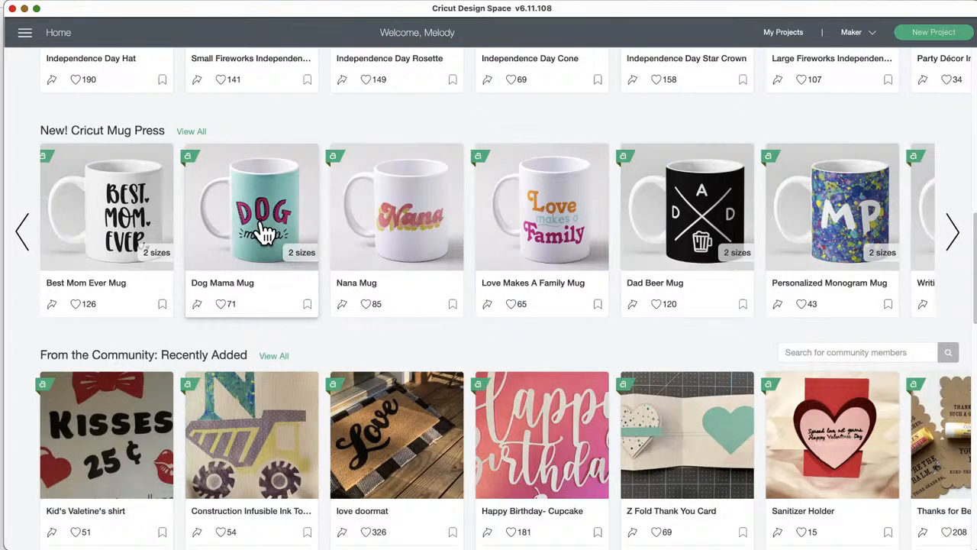
- Browse the From the Community: Recently Added projects through to the end of their row
scroll(264, 233, "down", 5)
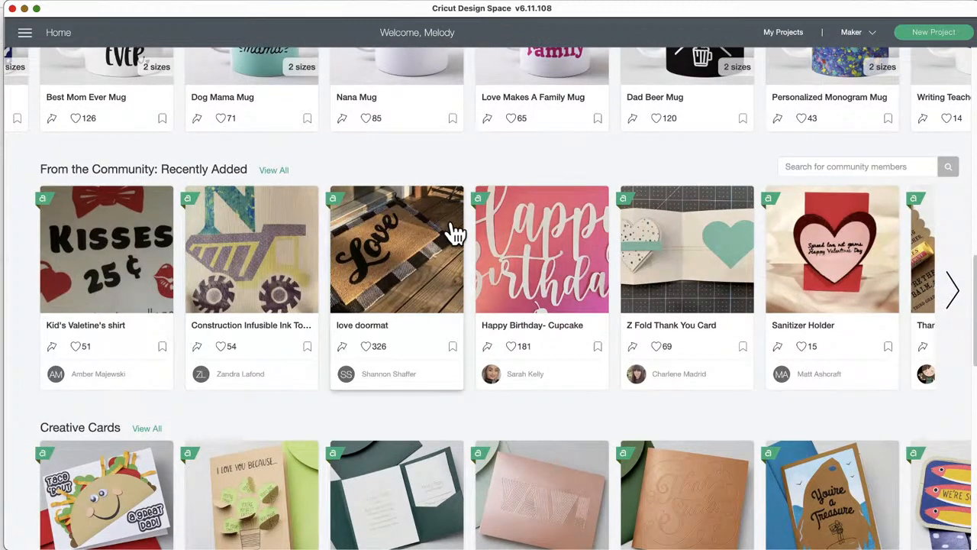
left_click(956, 295)
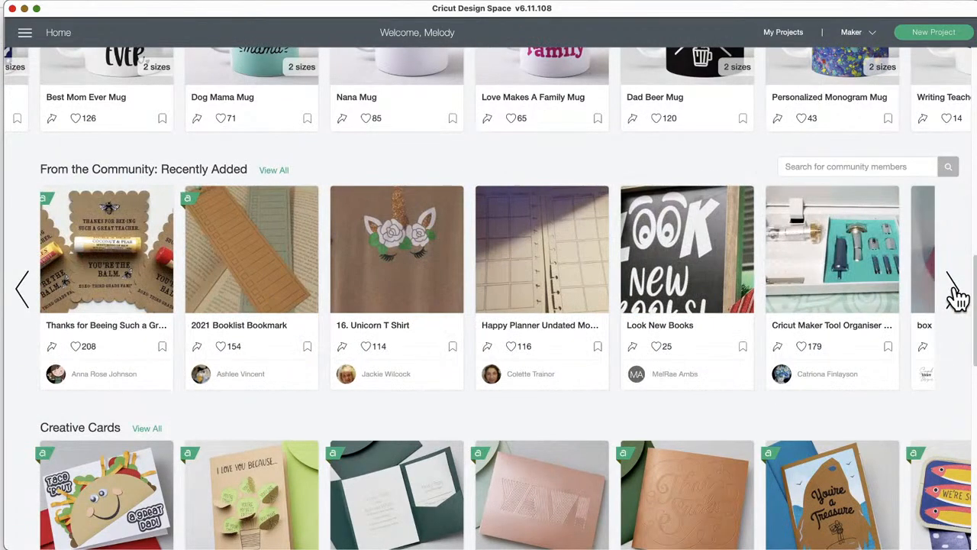
left_click(956, 296)
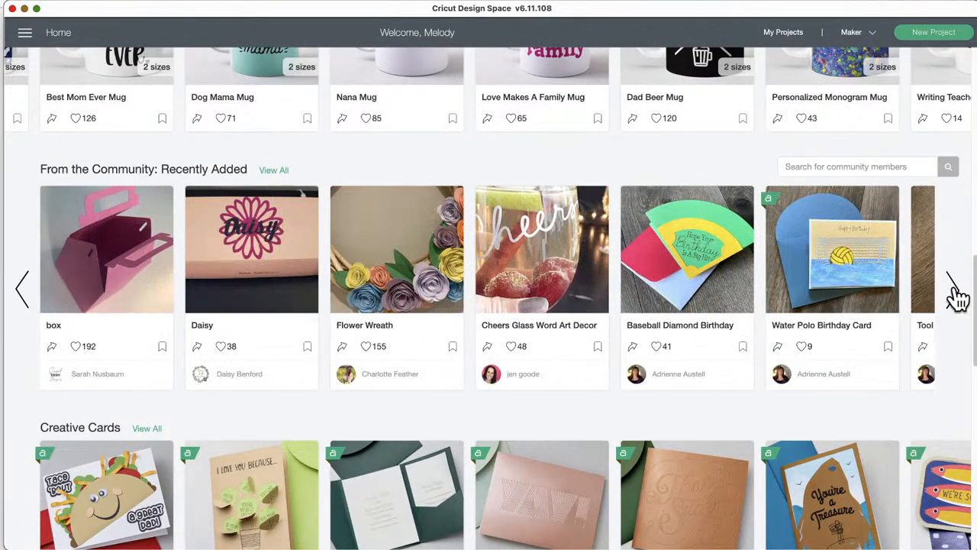
left_click(956, 297)
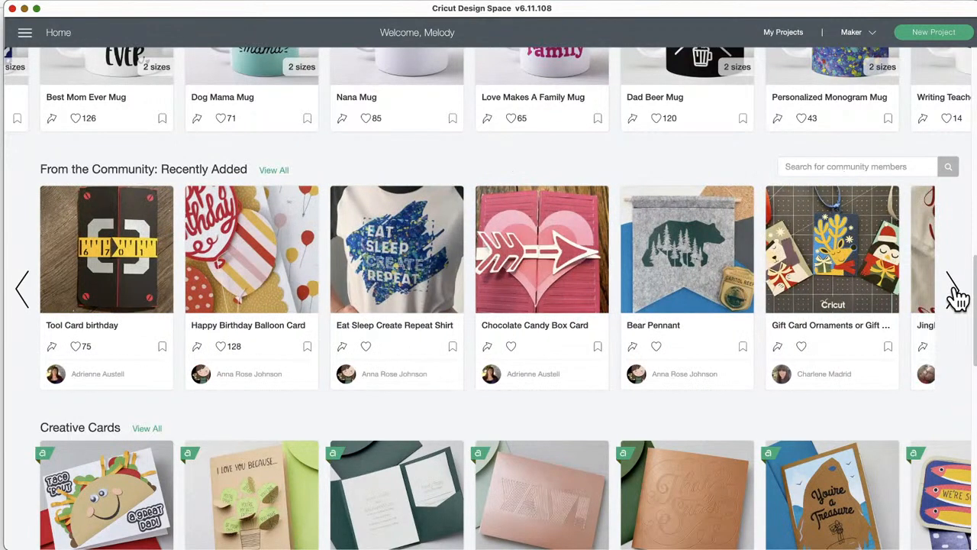
left_click(956, 296)
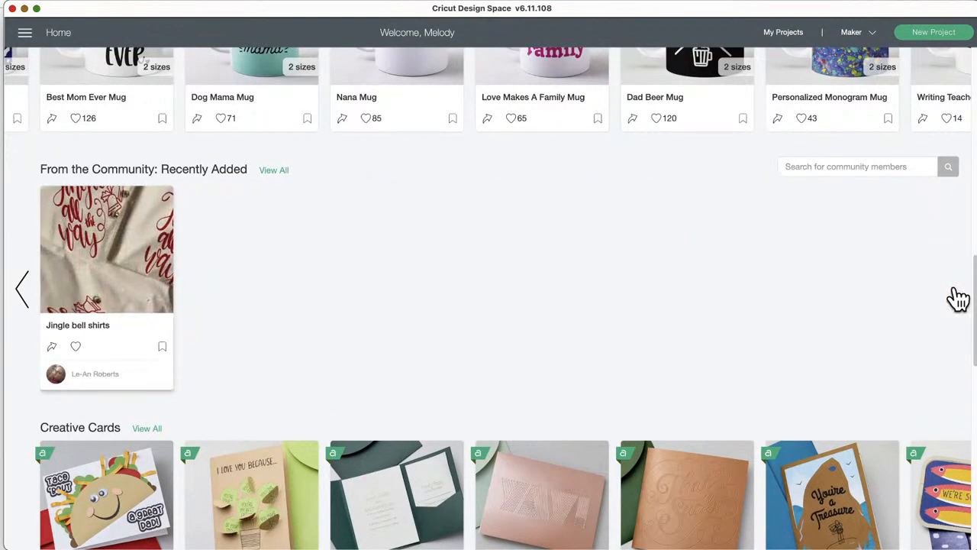
- Look through the Creative Cards projects on the Home page to the last card in the row
scroll(235, 370, "down", 5)
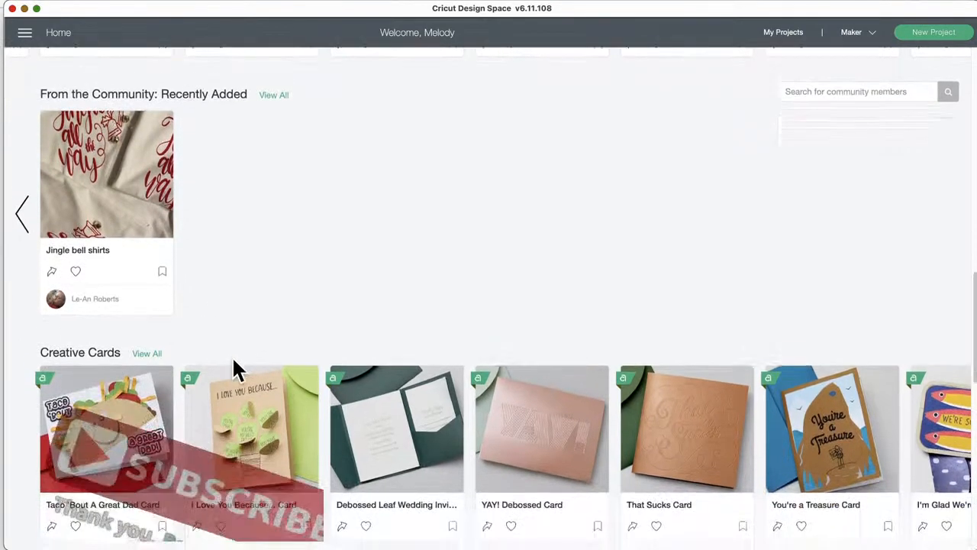
scroll(236, 370, "down", 2)
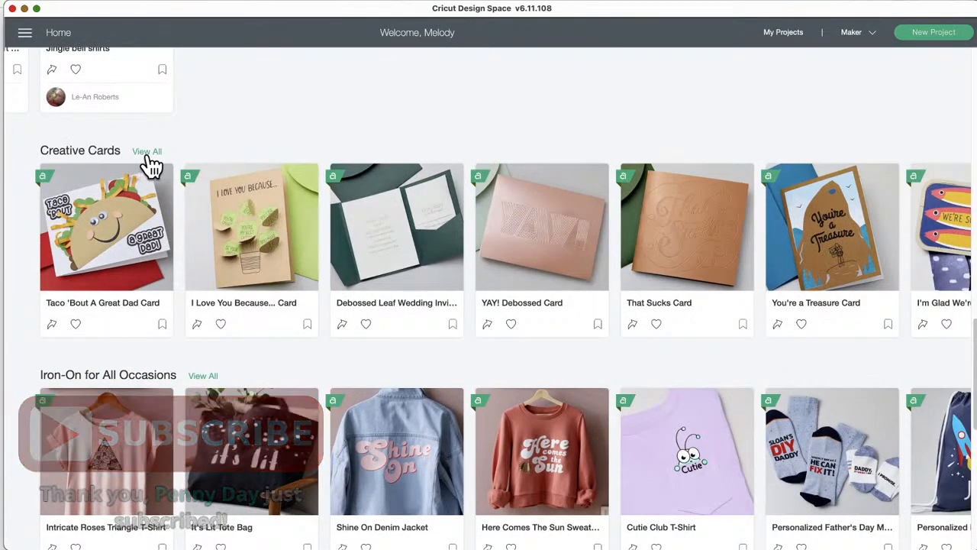
left_click(952, 252)
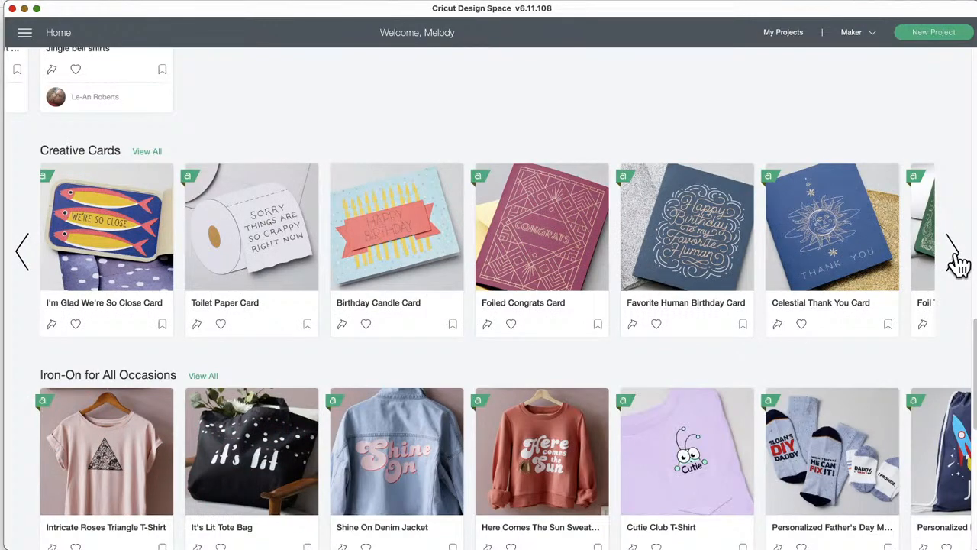
left_click(955, 256)
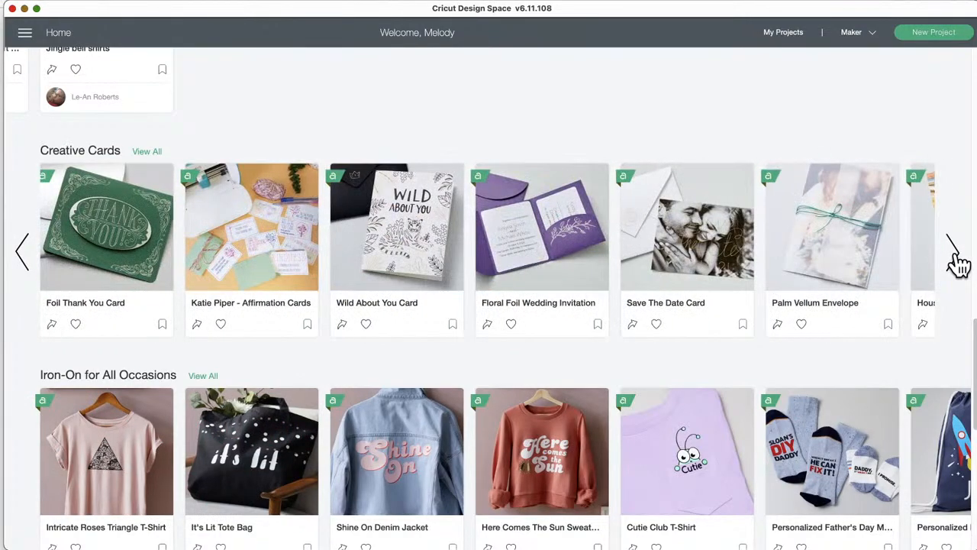
left_click(955, 256)
left_click(954, 256)
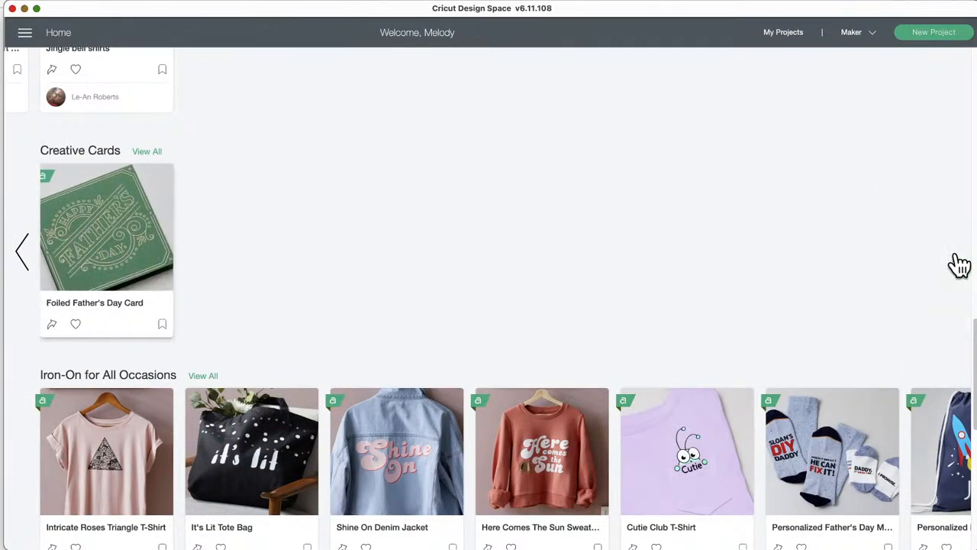
- Page through the Iron-On for All Occasions projects to the end of the row
scroll(194, 270, "down", 3)
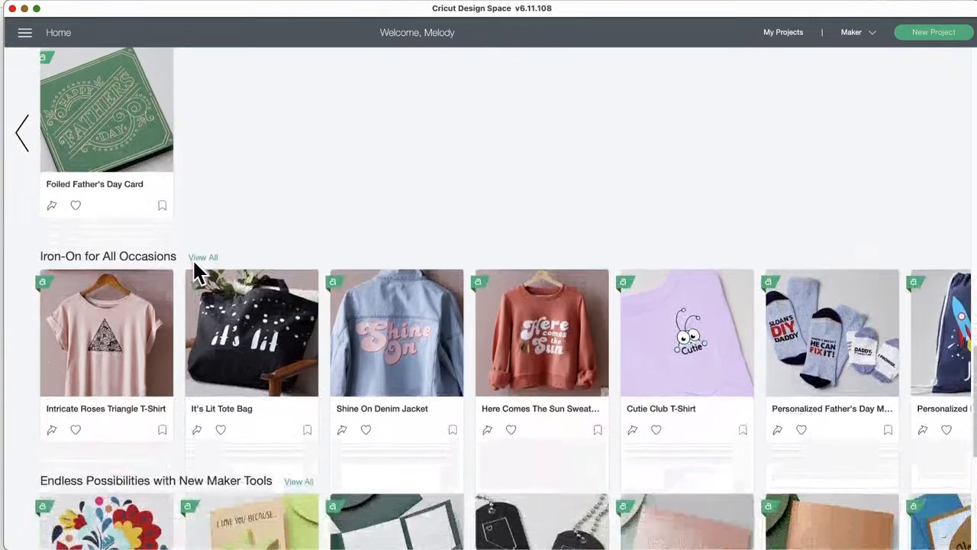
scroll(193, 271, "down", 2)
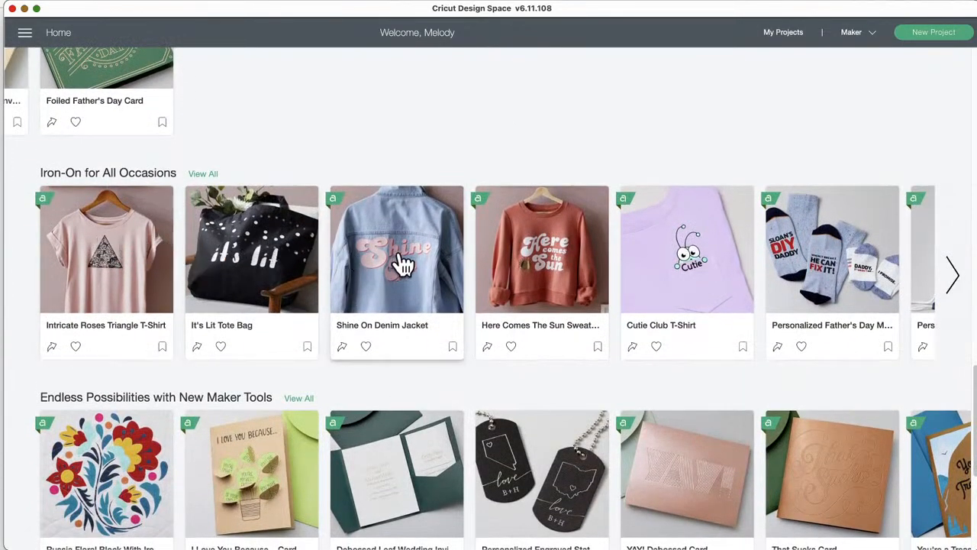
left_click(957, 278)
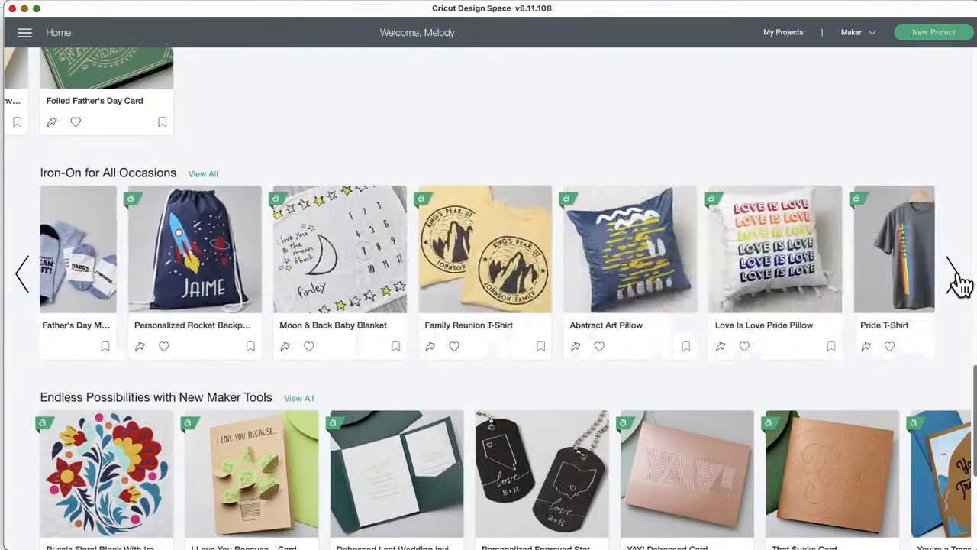
left_click(956, 279)
left_click(957, 282)
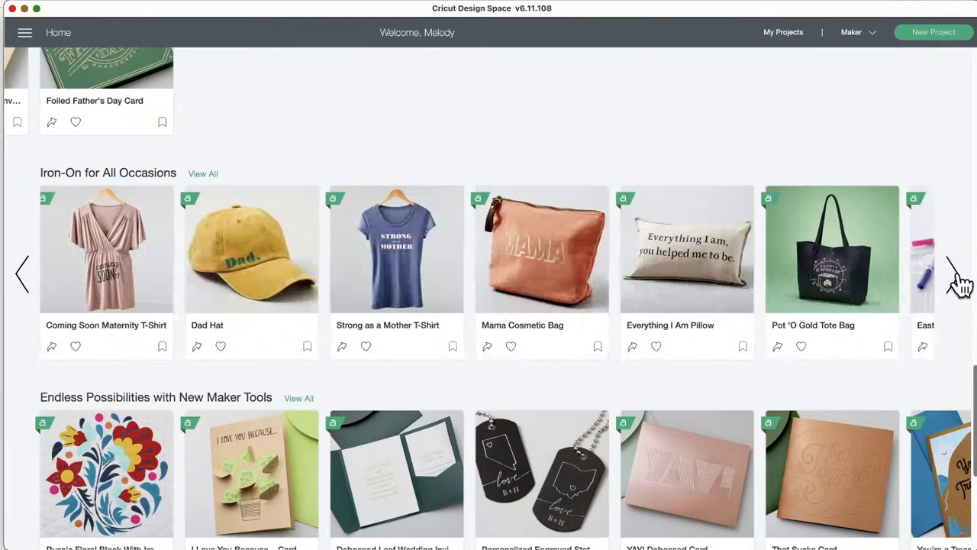
left_click(956, 279)
- Browse the Endless Possibilities with New Maker Tools projects to the end, and return to the preceding set
scroll(604, 330, "down", 5)
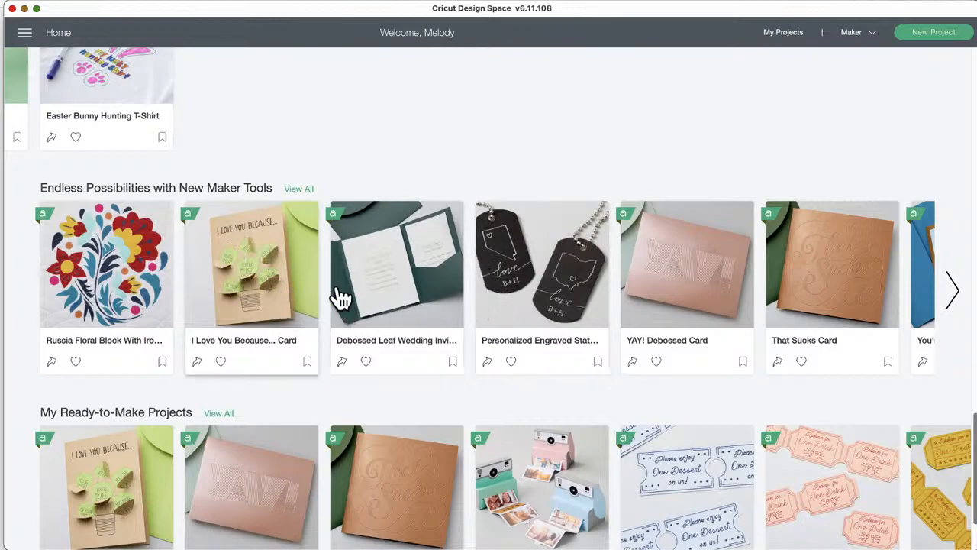
left_click(955, 290)
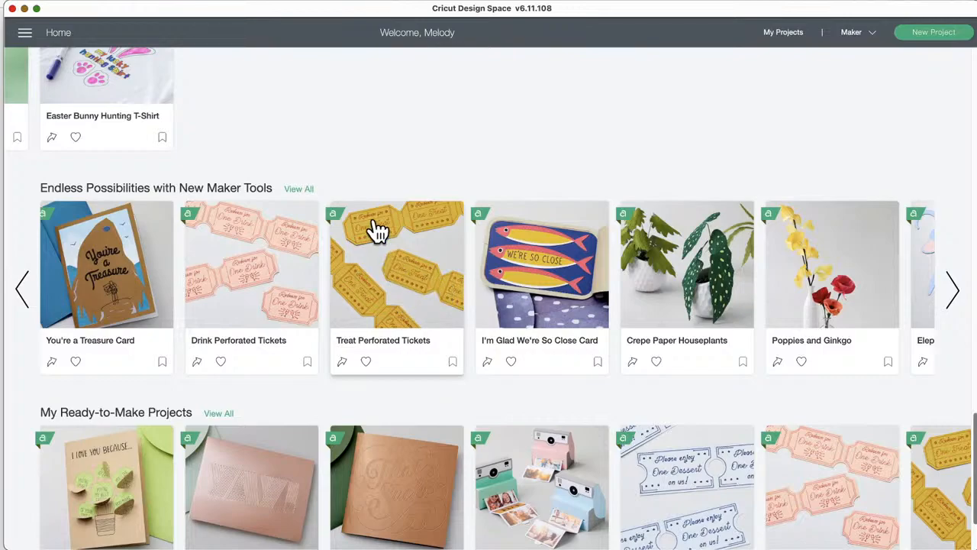
left_click(951, 297)
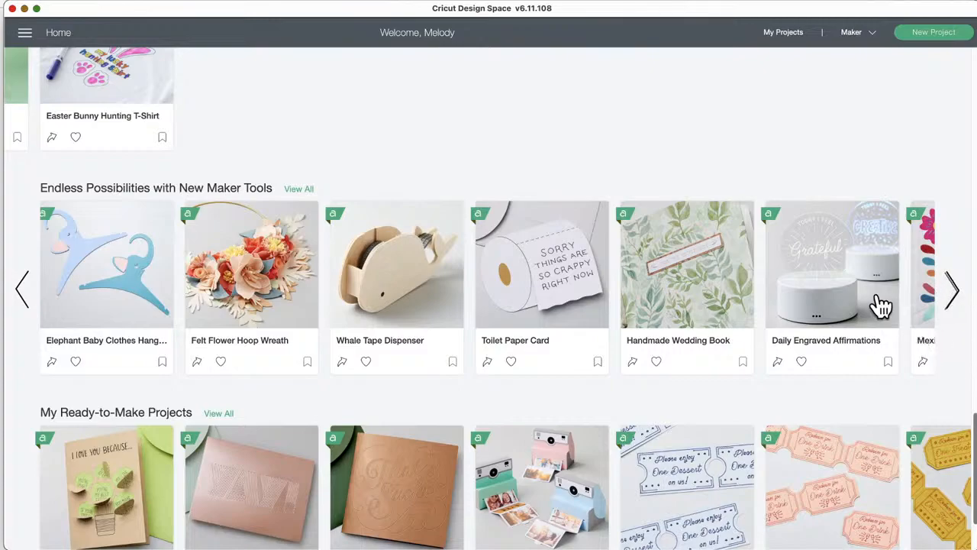
left_click(953, 291)
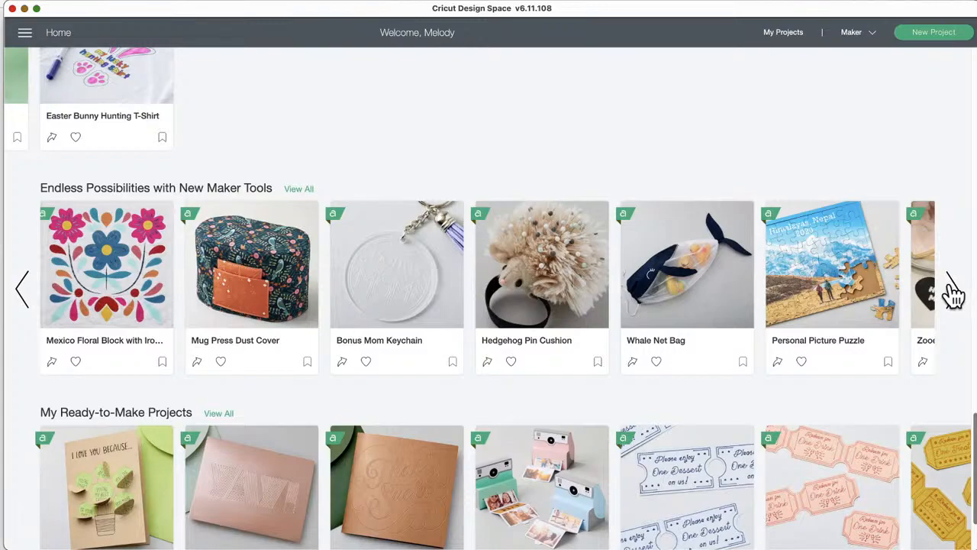
left_click(955, 294)
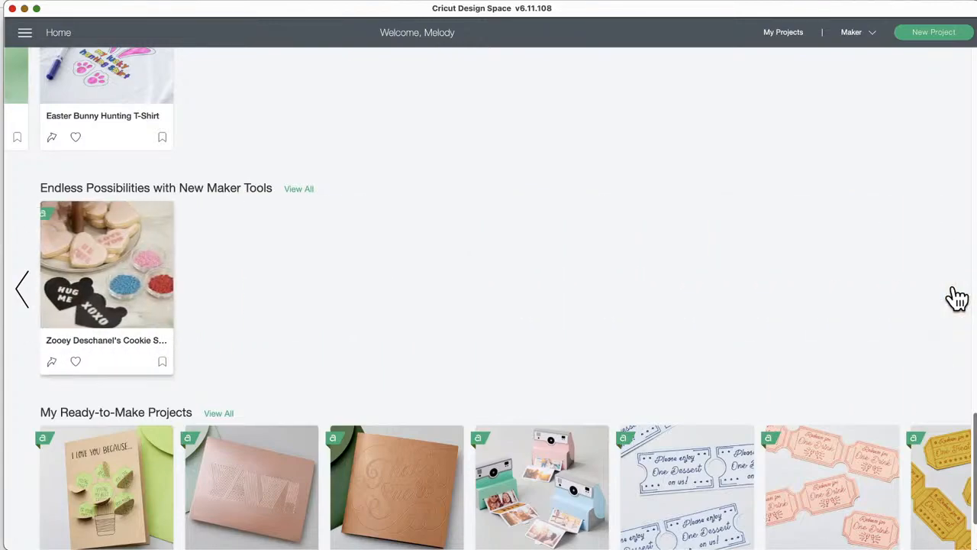
left_click(26, 291)
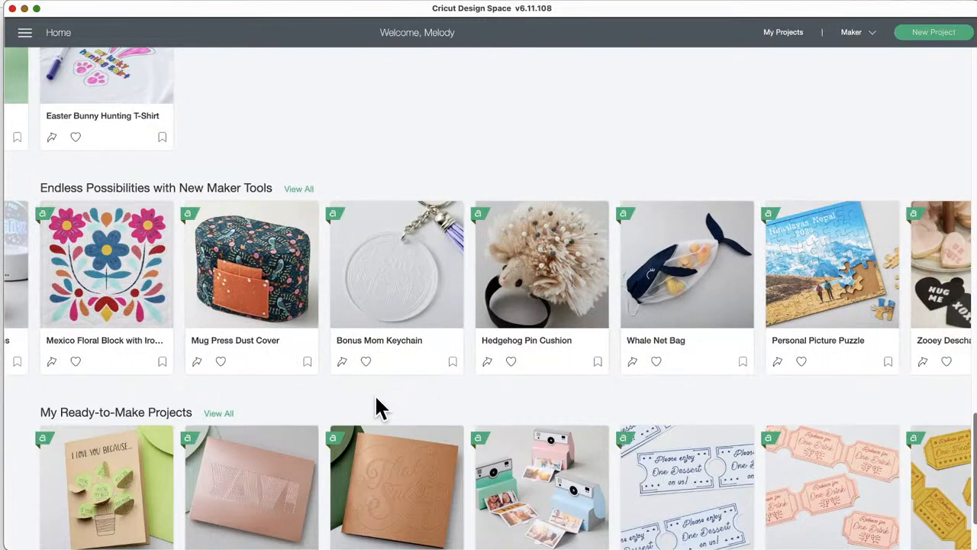
- Page through the My Ready-to-Make Projects row on the Home page to its last projects
scroll(375, 394, "down", 3)
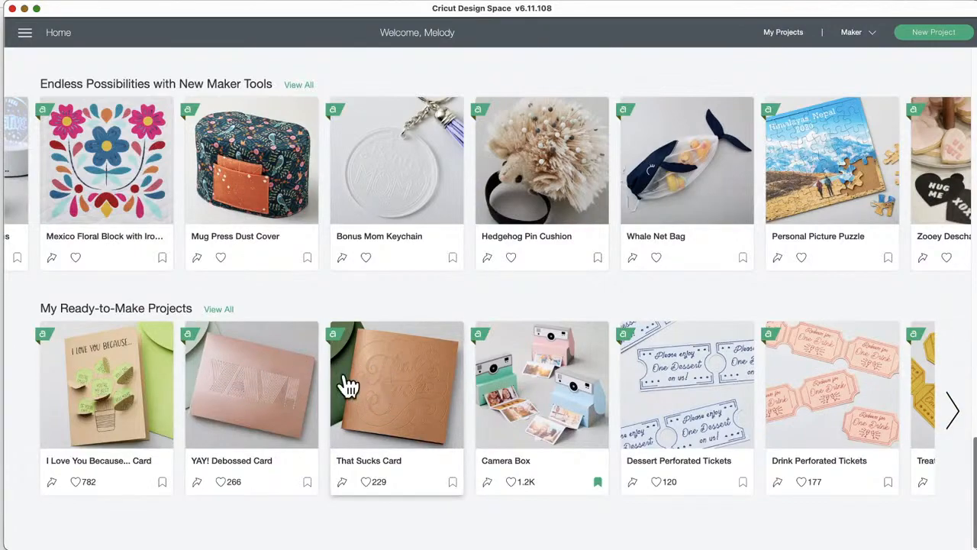
left_click(959, 414)
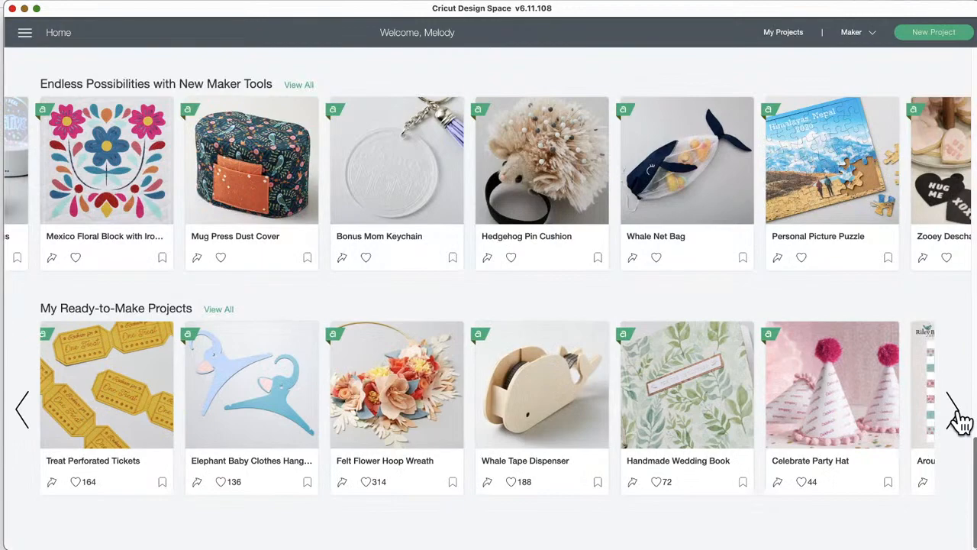
left_click(955, 413)
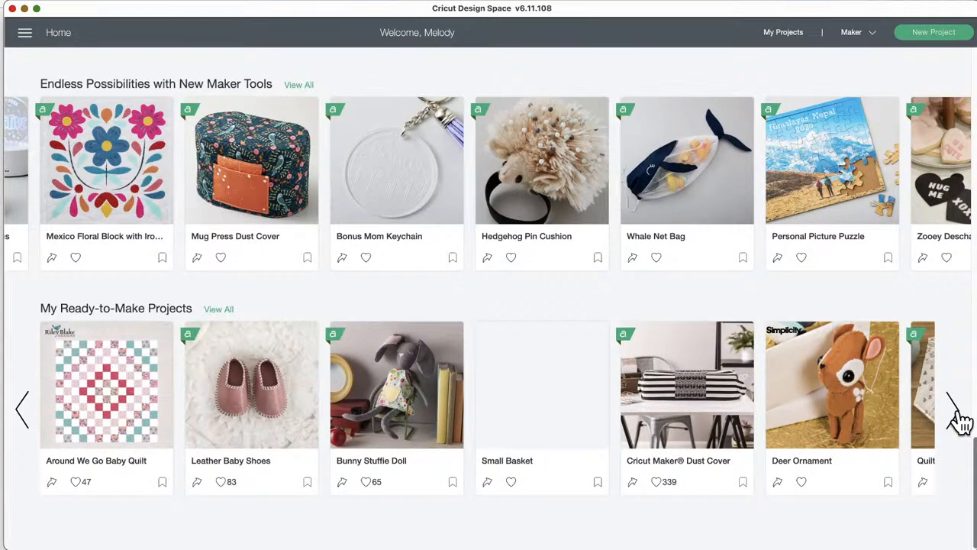
left_click(955, 412)
left_click(955, 412)
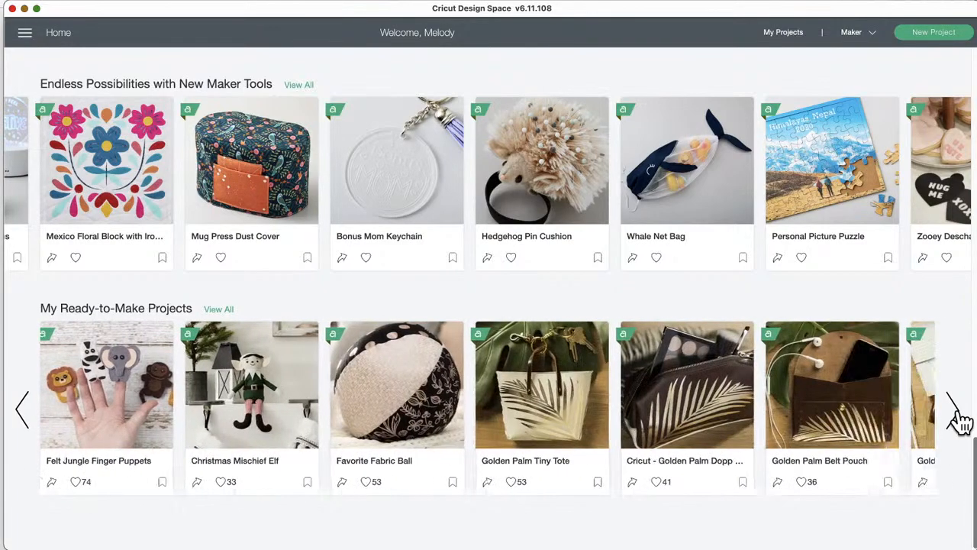
left_click(955, 413)
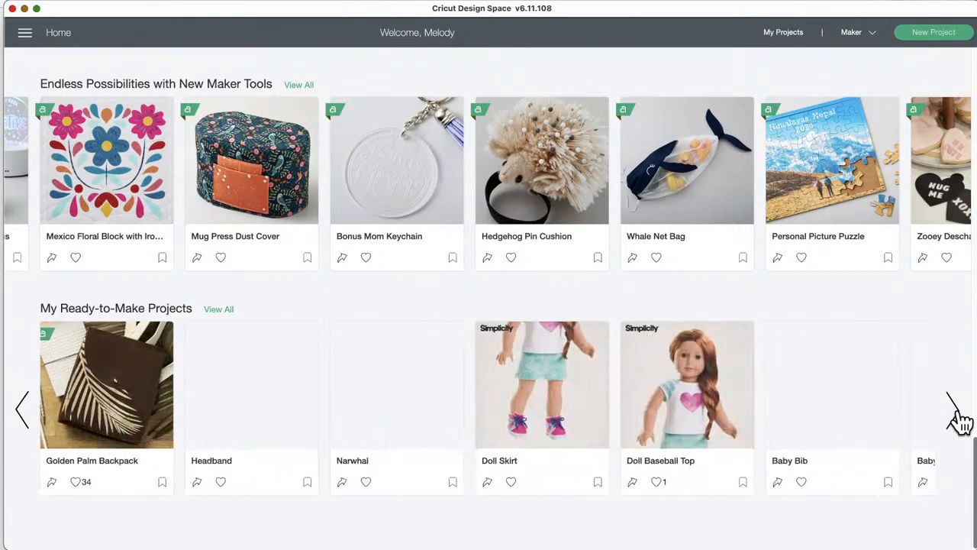
left_click(954, 413)
left_click(954, 412)
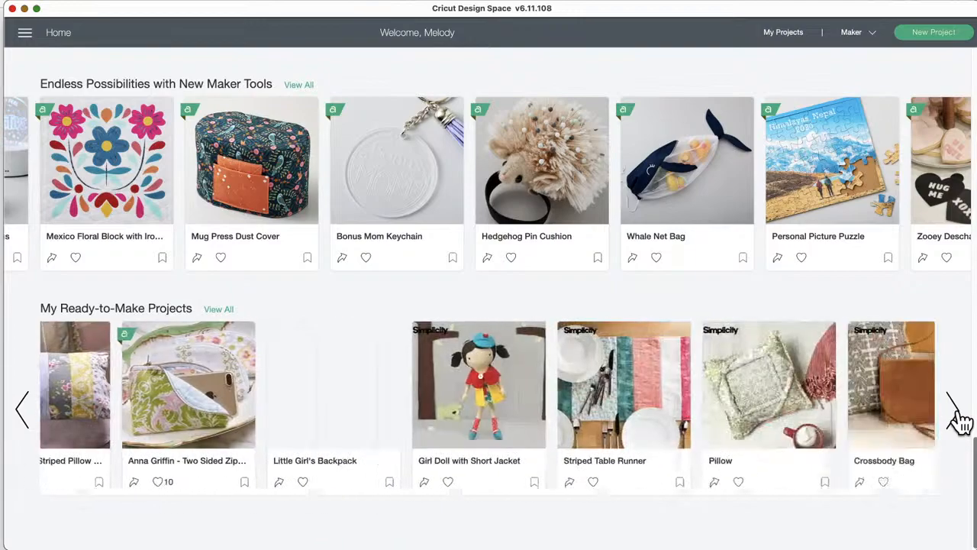
left_click(954, 412)
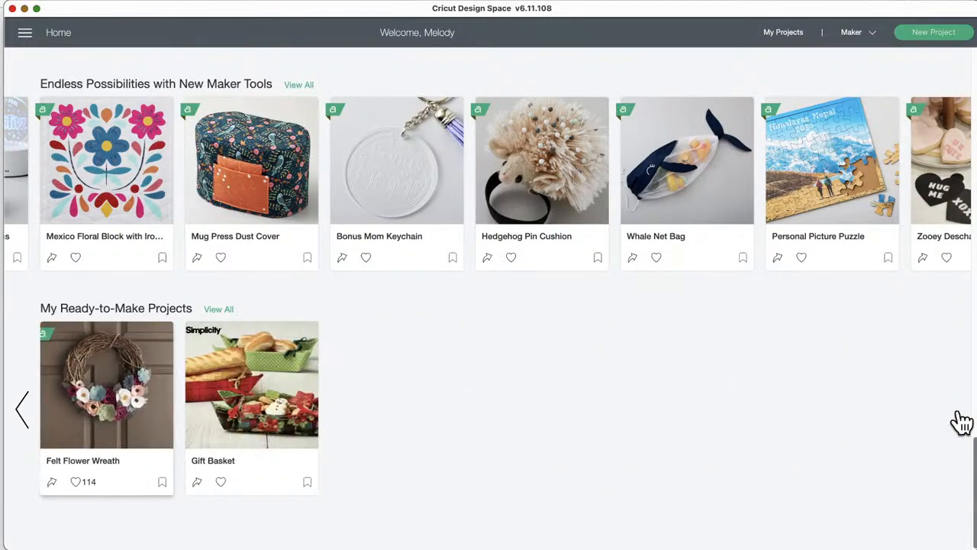
- Open the full Endless Possibilities with New Maker Tools collection and look through its projects
scroll(205, 255, "up", 5)
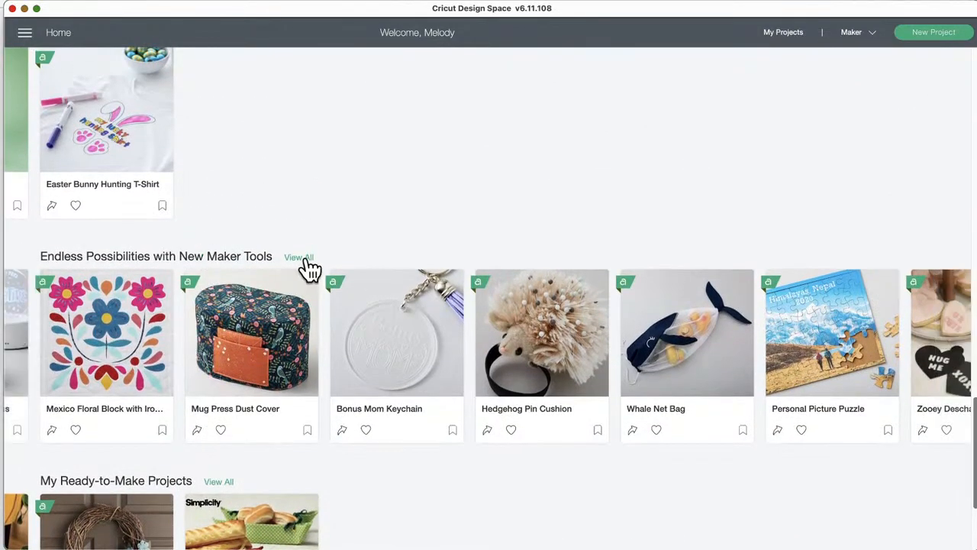
left_click(299, 258)
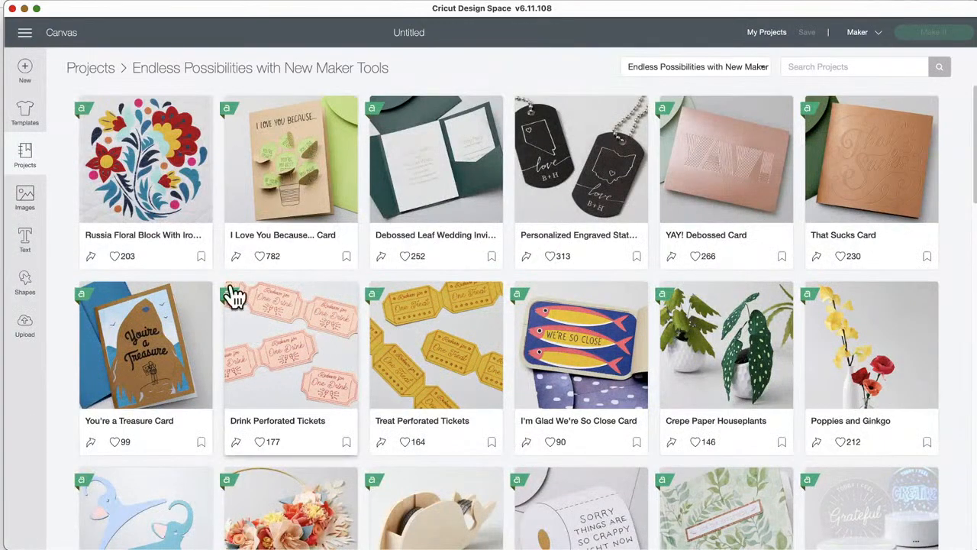
scroll(369, 388, "down", 20)
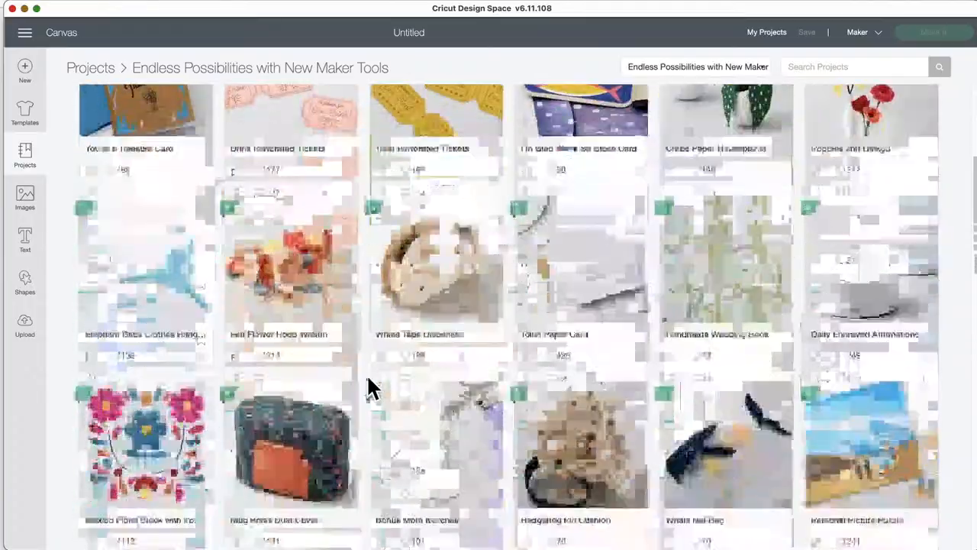
scroll(369, 388, "down", 10)
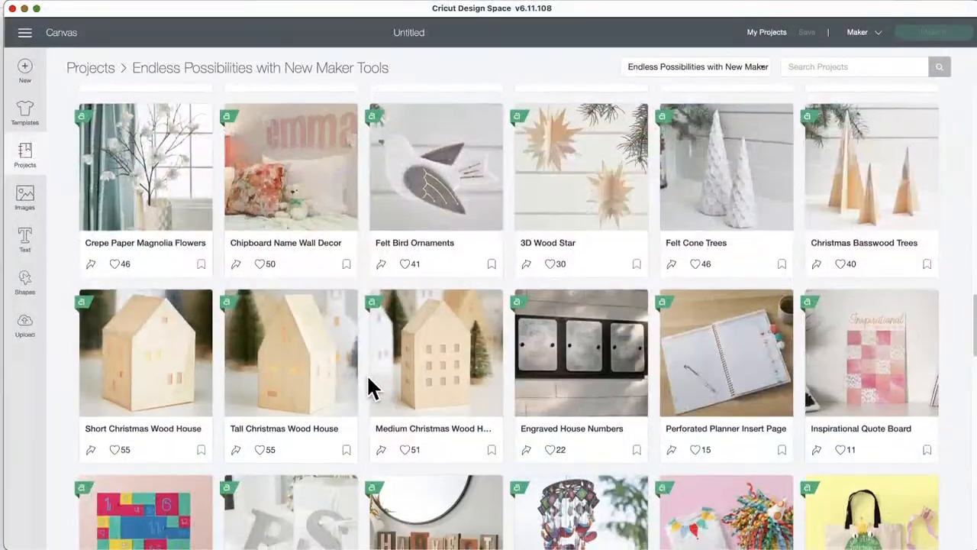
scroll(368, 388, "down", 12)
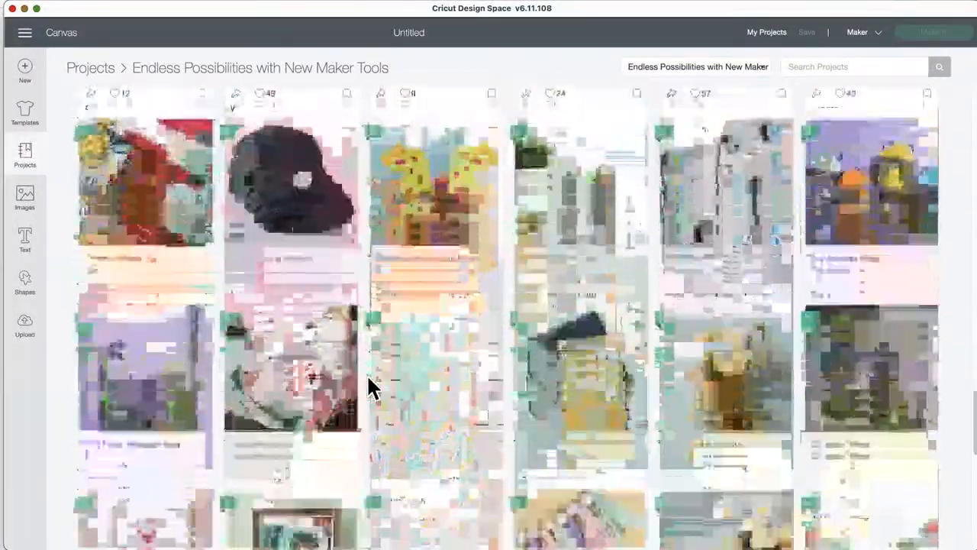
scroll(369, 388, "down", 7)
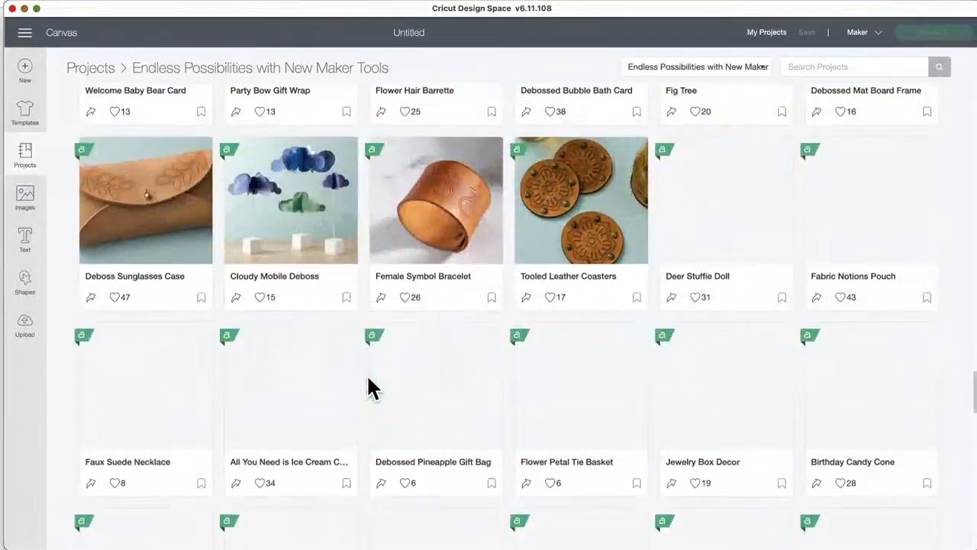
scroll(369, 388, "down", 10)
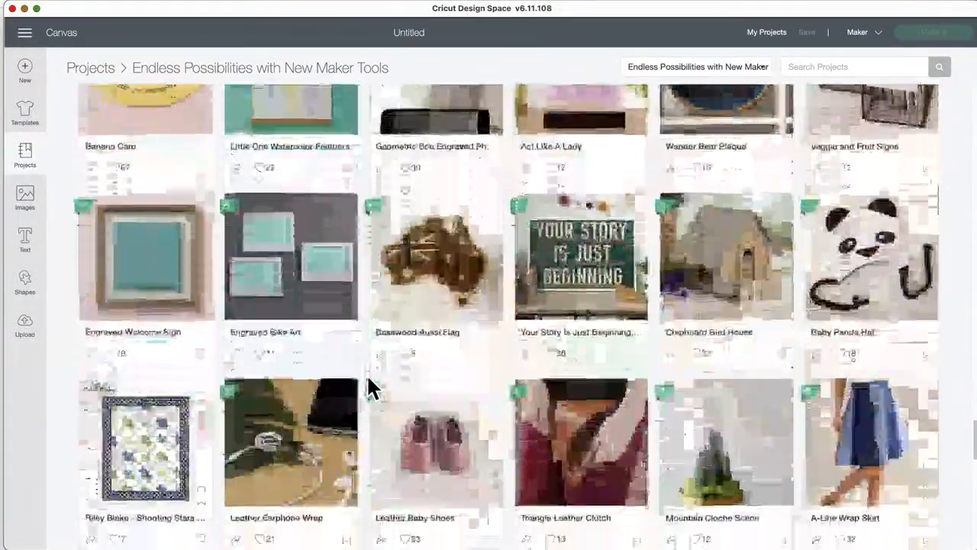
scroll(371, 388, "down", 3)
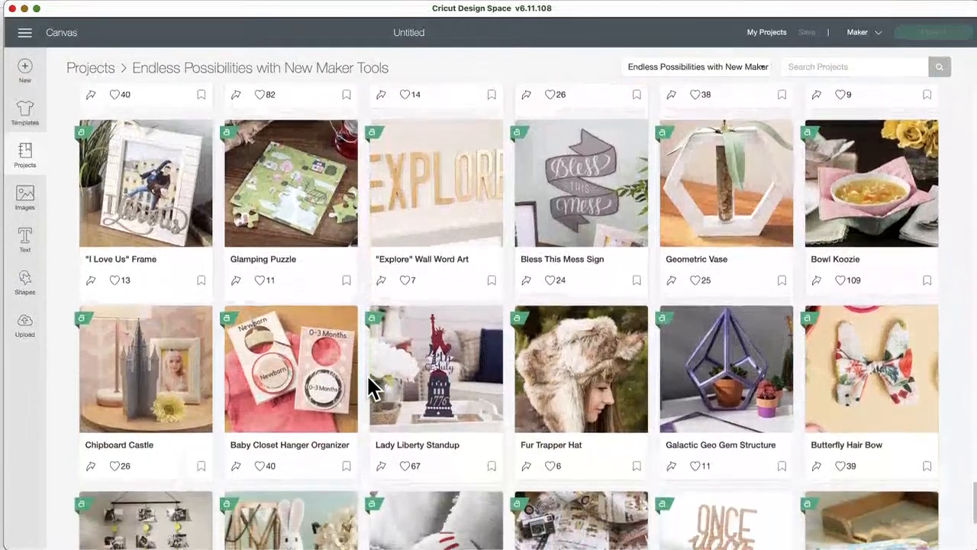
scroll(371, 388, "up", 4)
scroll(481, 395, "down", 6)
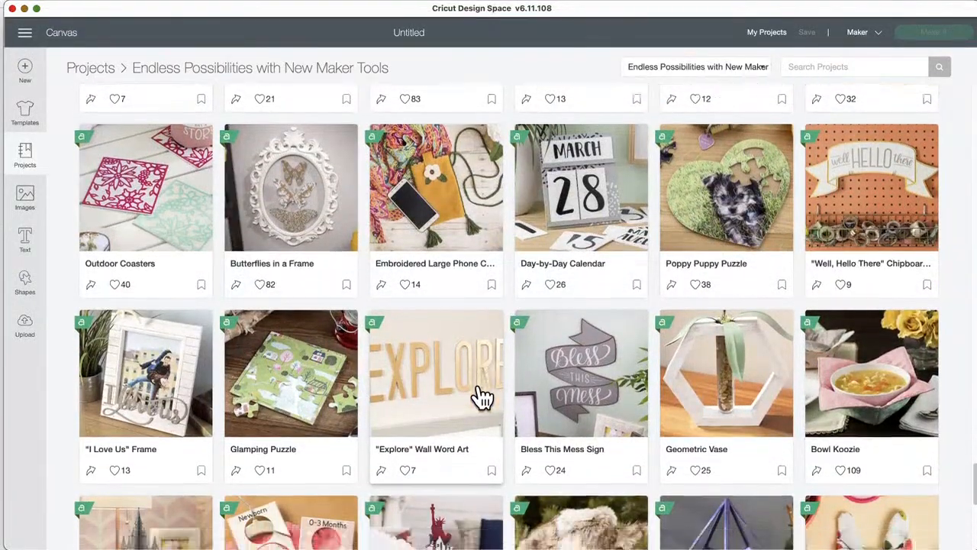
scroll(481, 396, "down", 6)
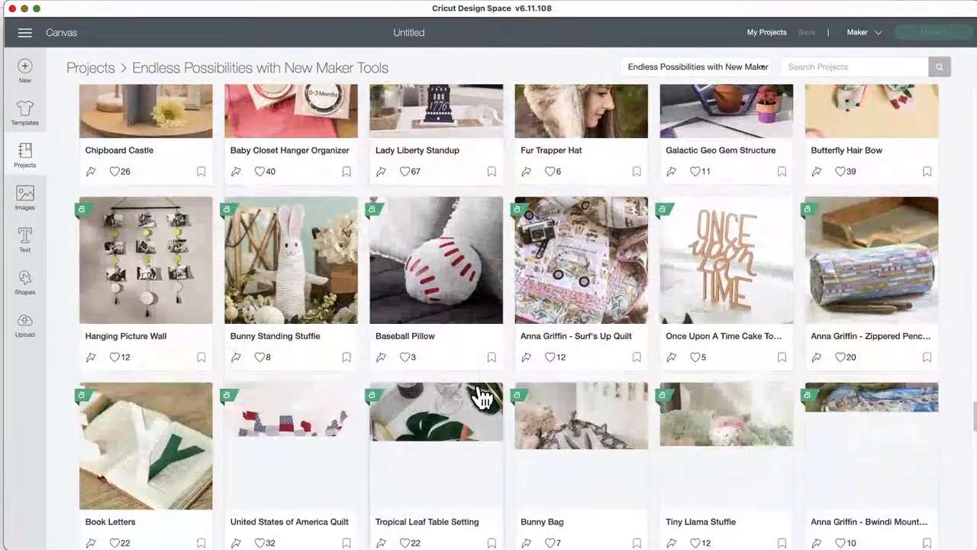
scroll(481, 397, "down", 7)
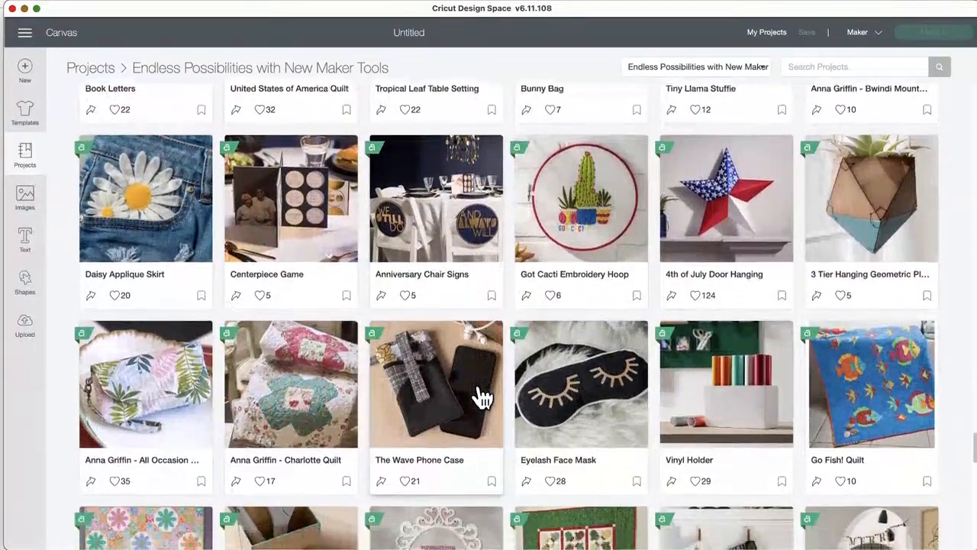
scroll(481, 397, "down", 5)
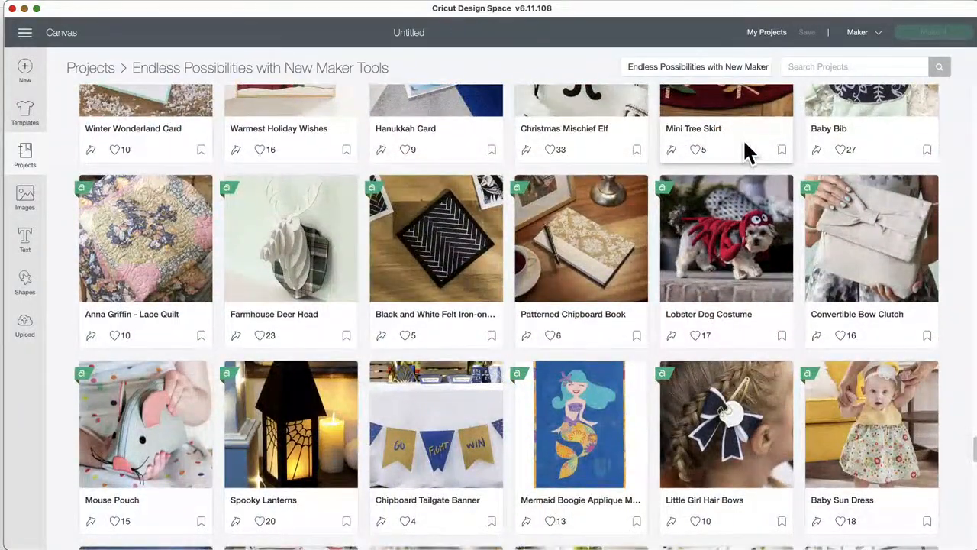
- Look through the whole list of project categories, and make the project search field ready for entry
left_click(761, 67)
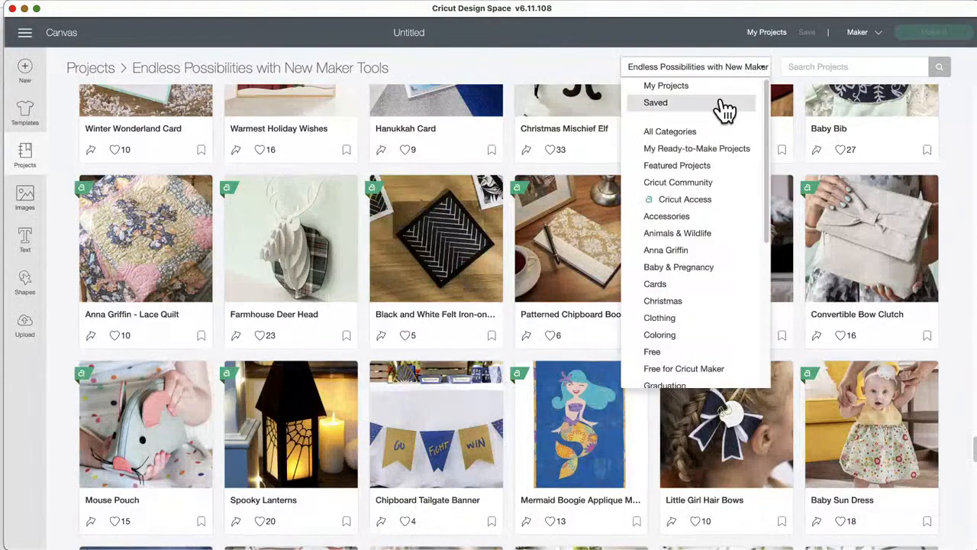
scroll(696, 236, "down", 3)
scroll(697, 237, "down", 5)
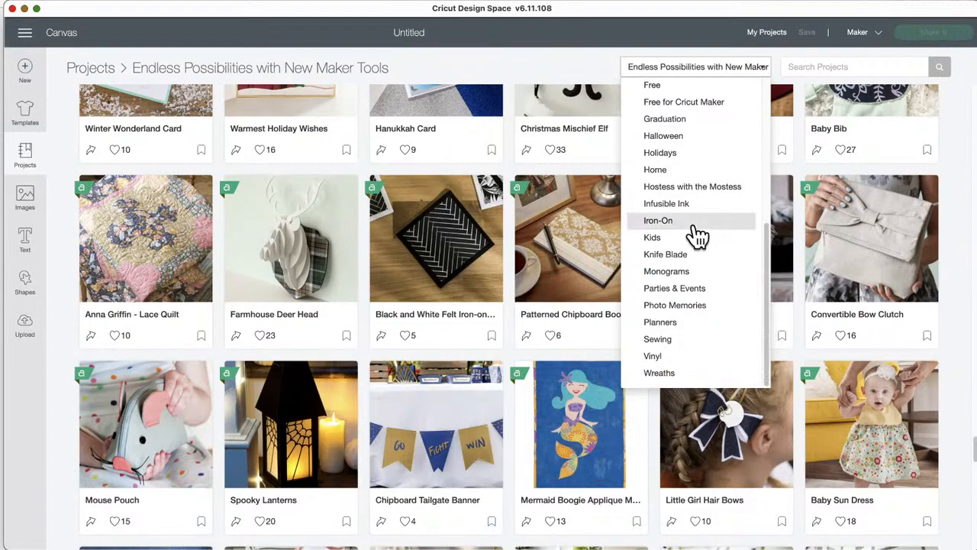
scroll(698, 131, "up", 5)
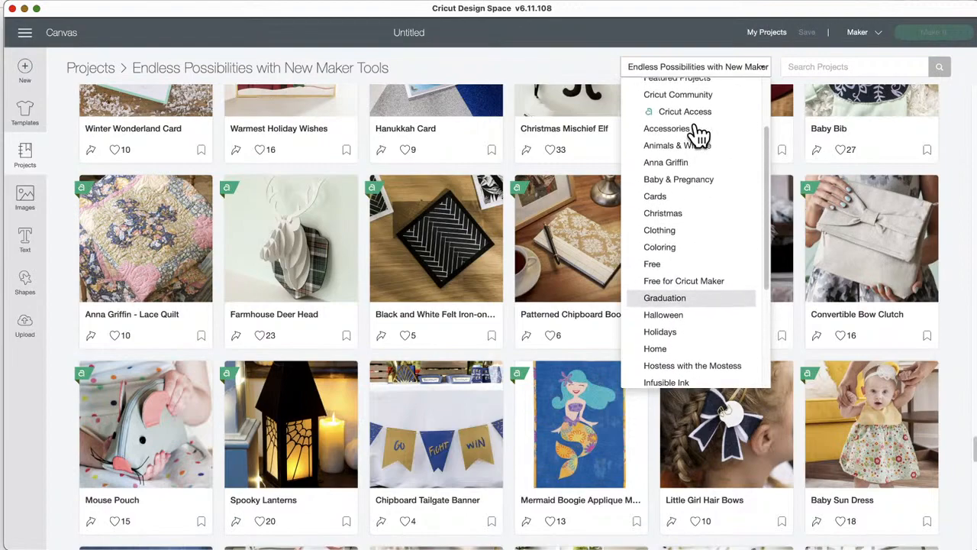
scroll(698, 135, "up", 3)
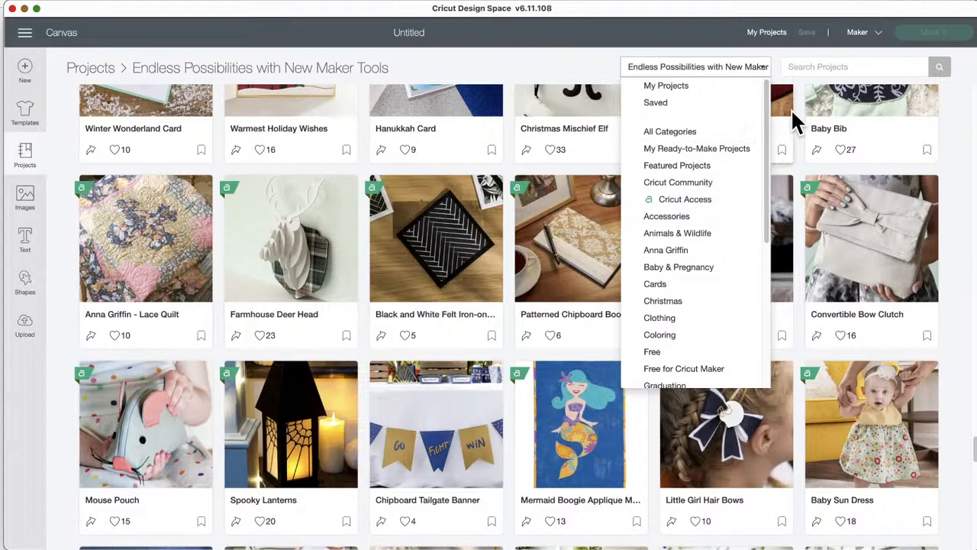
left_click(845, 67)
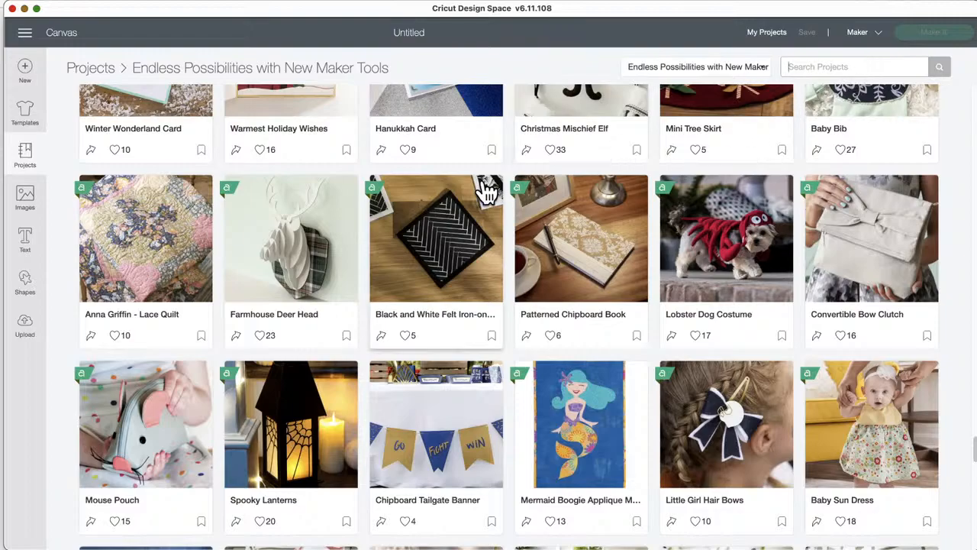
- Return to the Home page from the project collection and start a new blank project
scroll(486, 191, "up", 10)
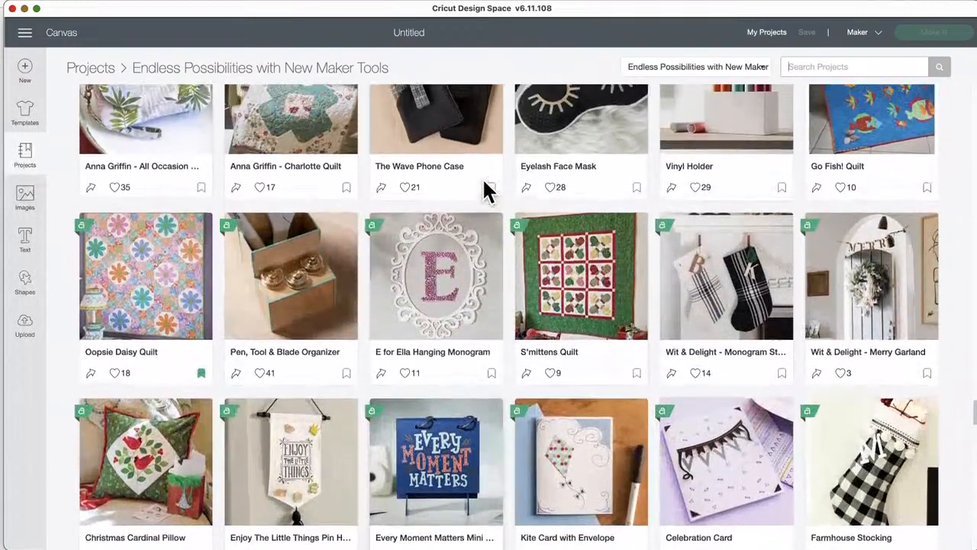
scroll(486, 191, "up", 15)
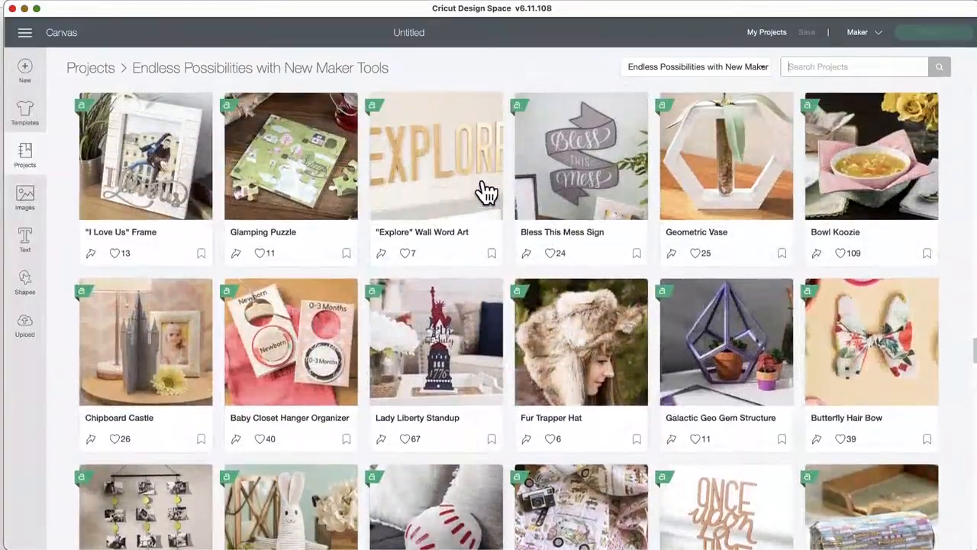
scroll(487, 191, "up", 15)
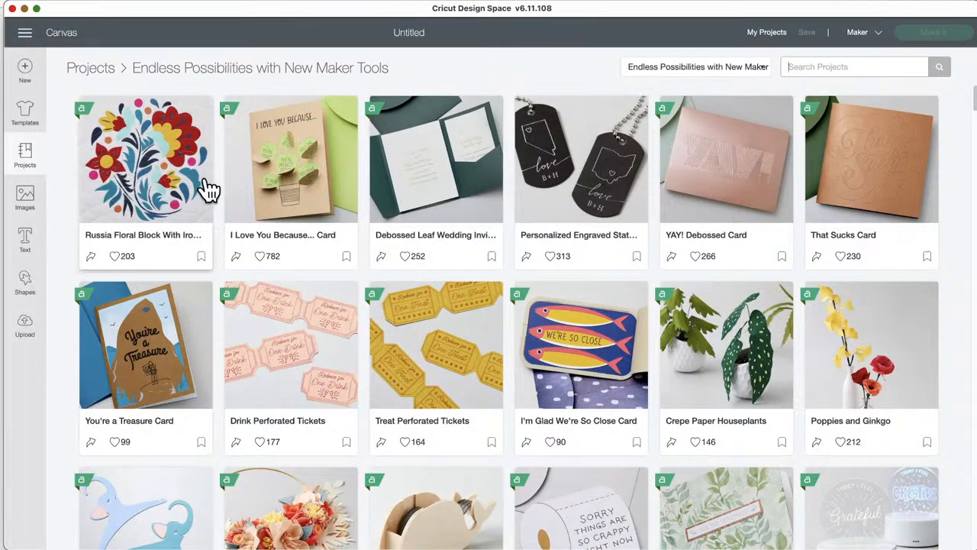
left_click(26, 36)
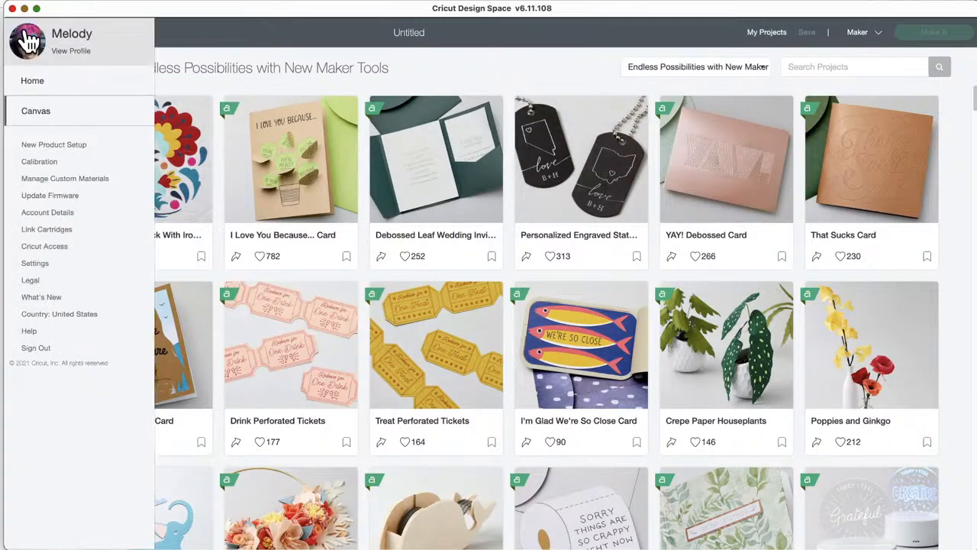
left_click(33, 90)
scroll(200, 218, "down", 1)
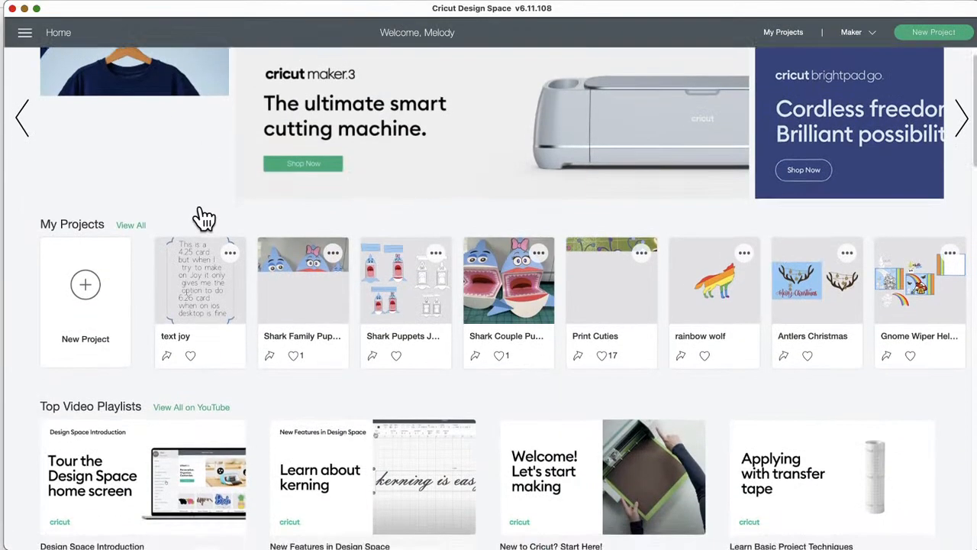
scroll(204, 218, "up", 1)
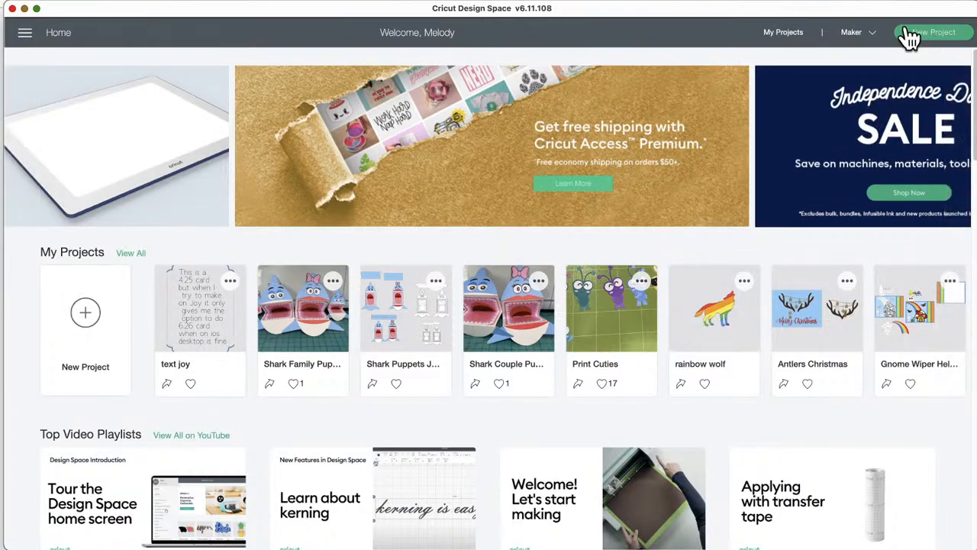
left_click(89, 313)
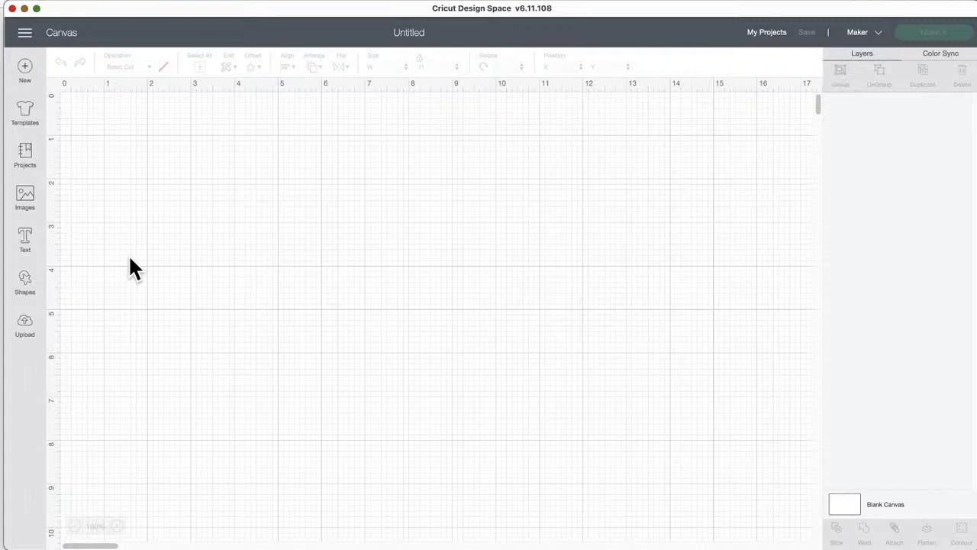
- Open the Templates library with all canvas types and browse the templates from Aprons onward
left_click(25, 115)
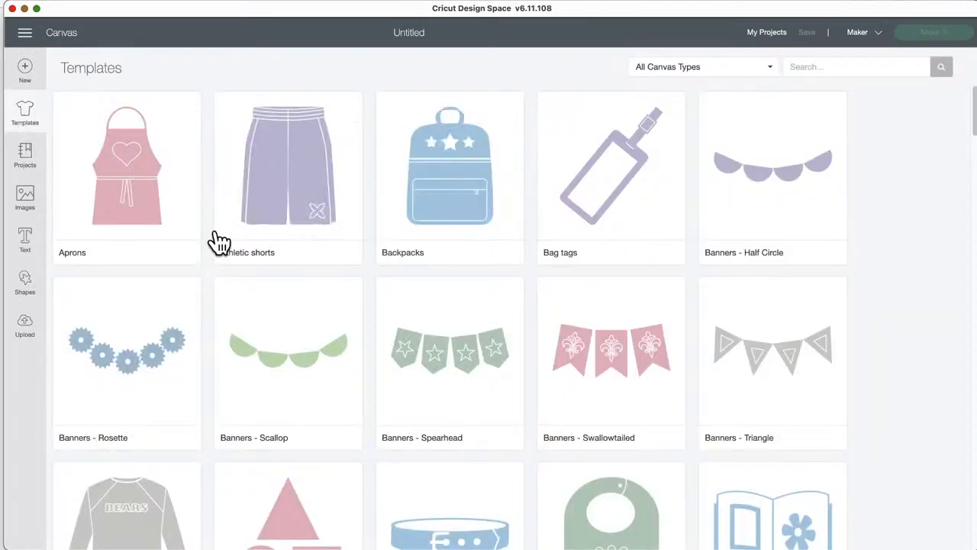
scroll(219, 242, "down", 5)
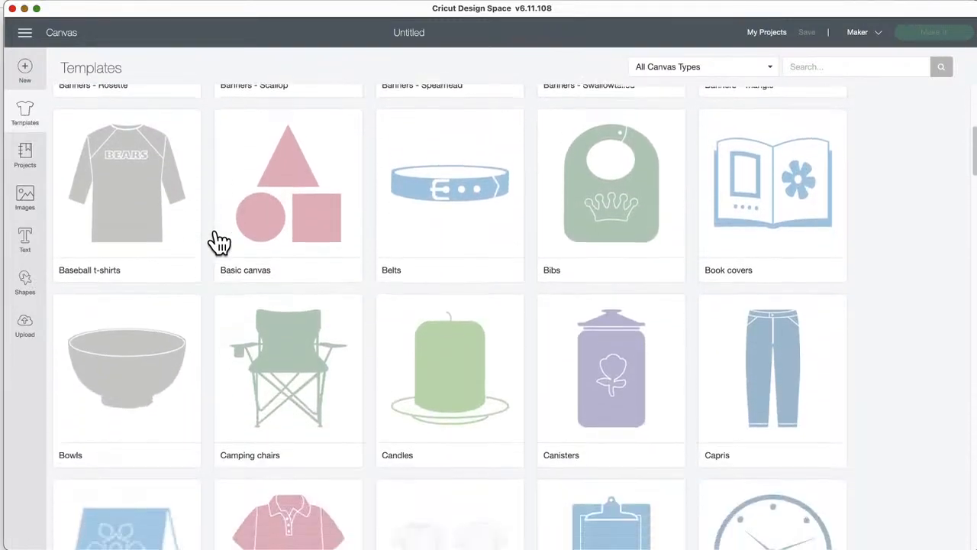
scroll(219, 243, "down", 4)
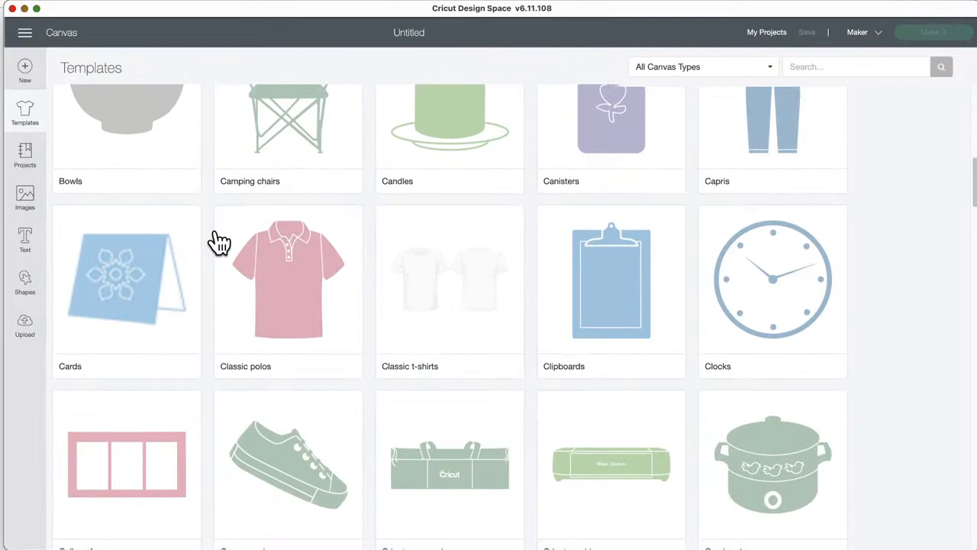
scroll(219, 242, "down", 3)
scroll(219, 242, "down", 3)
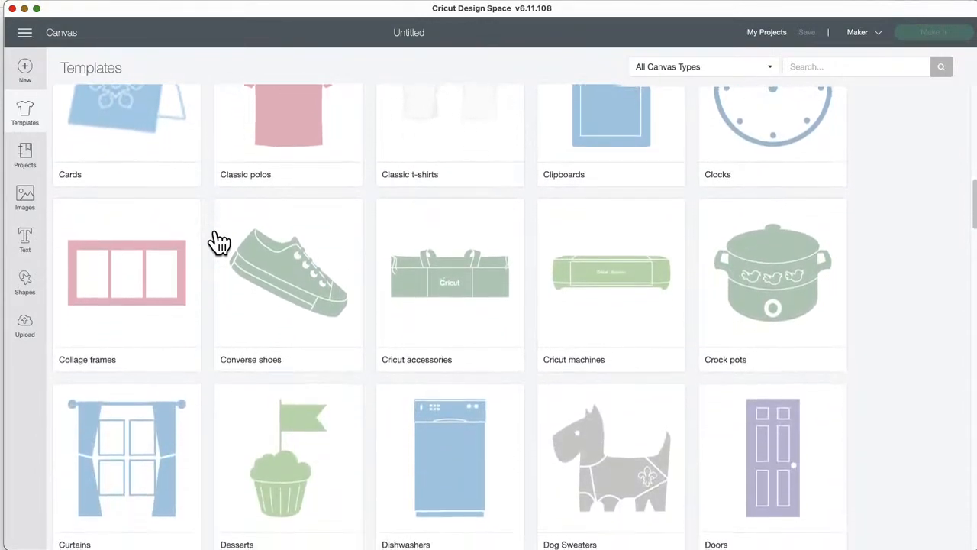
- Browse the remaining templates through to Switch plates and Ties, and place the Skirts template on the canvas
scroll(219, 242, "down", 2)
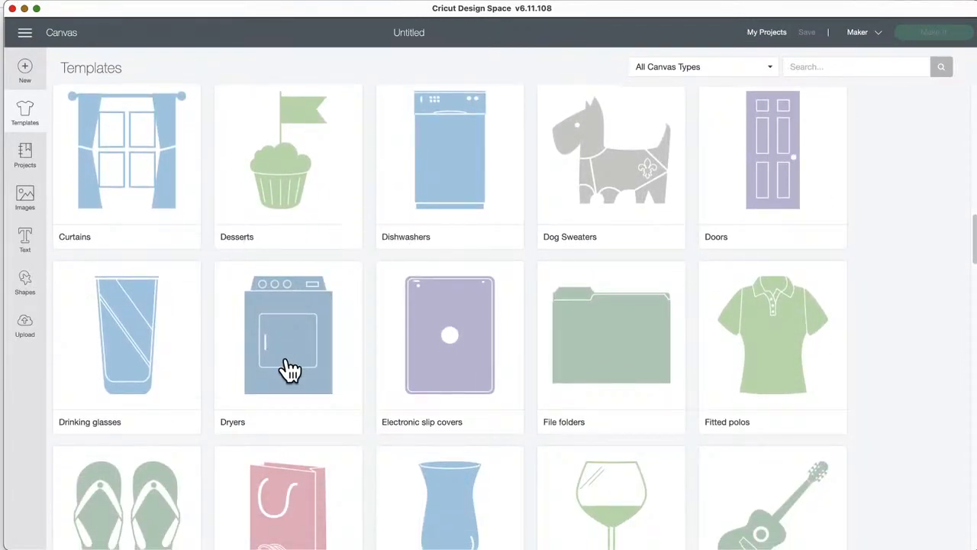
scroll(409, 372, "down", 8)
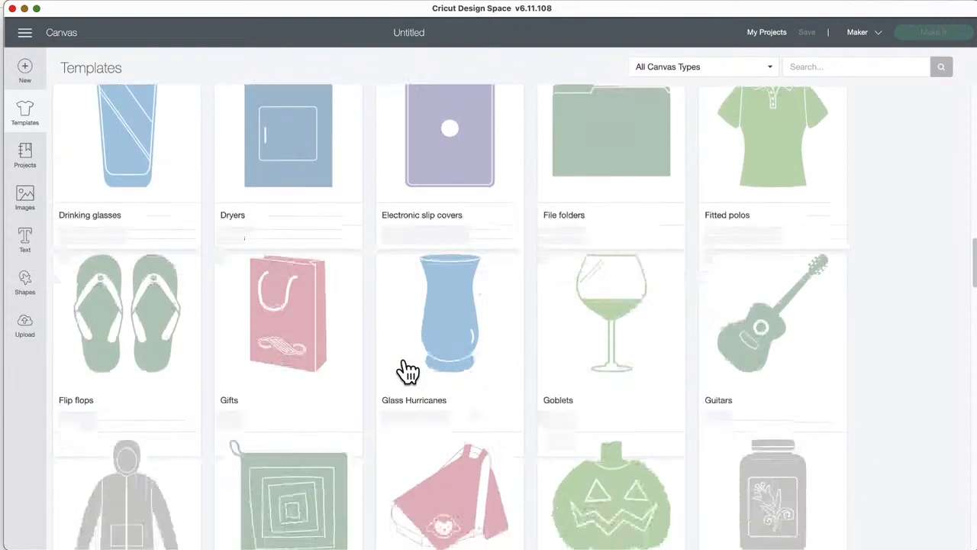
scroll(409, 372, "down", 7)
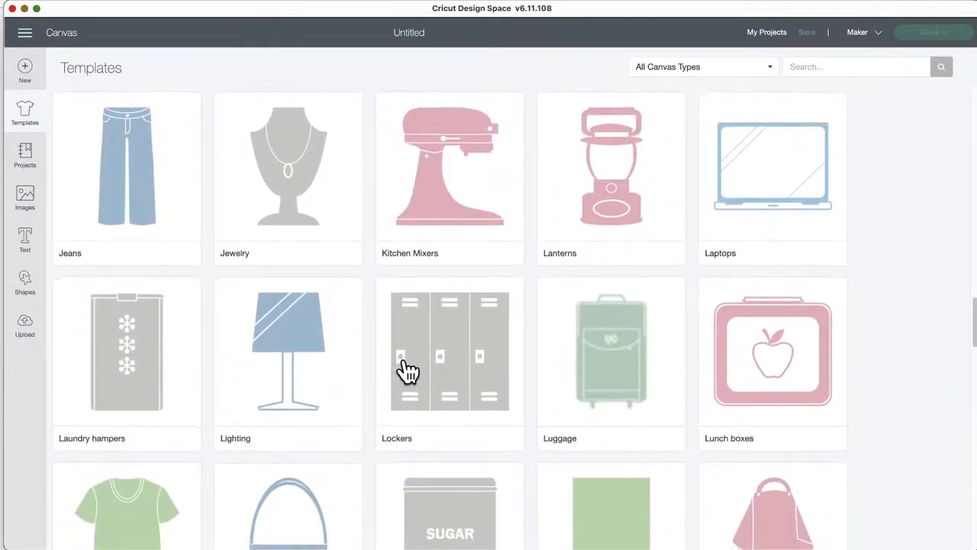
scroll(409, 372, "down", 9)
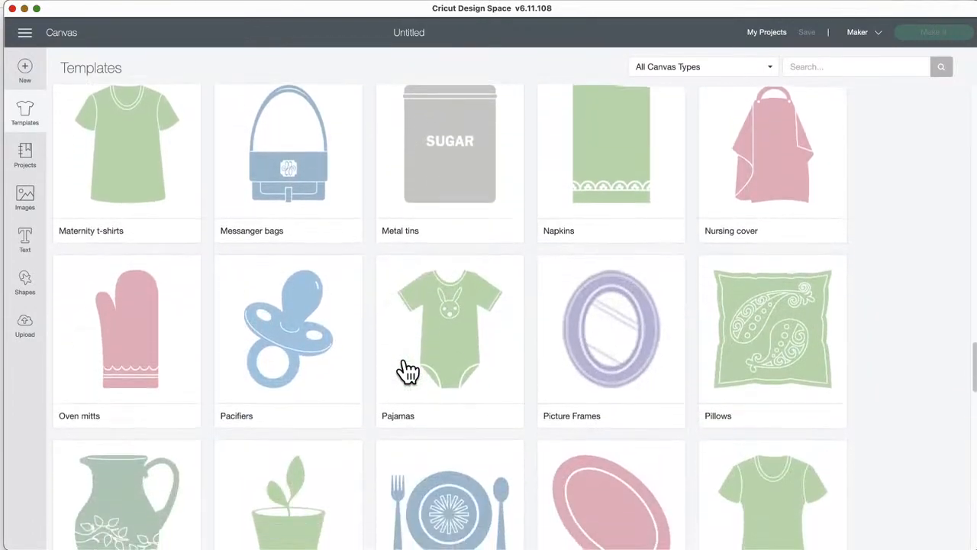
scroll(408, 372, "down", 10)
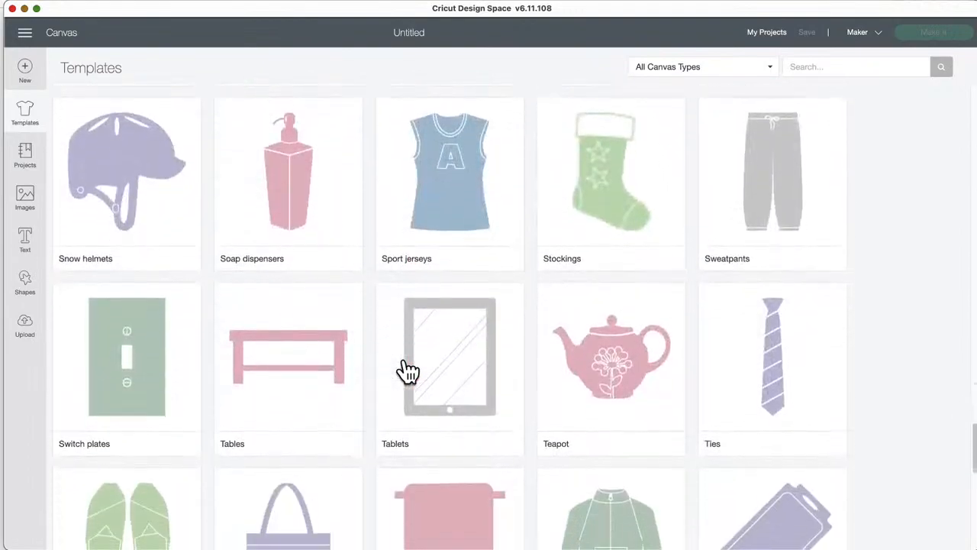
scroll(409, 372, "up", 9)
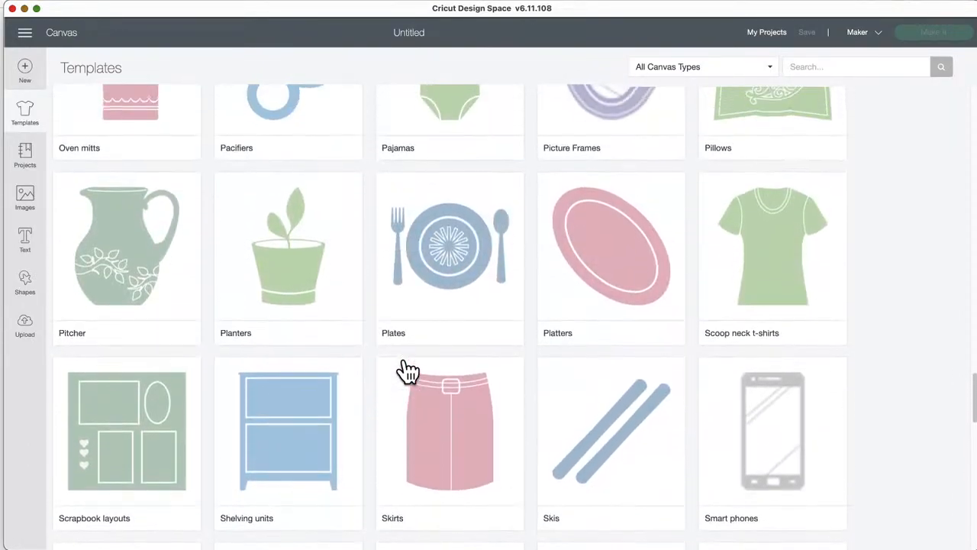
left_click(439, 386)
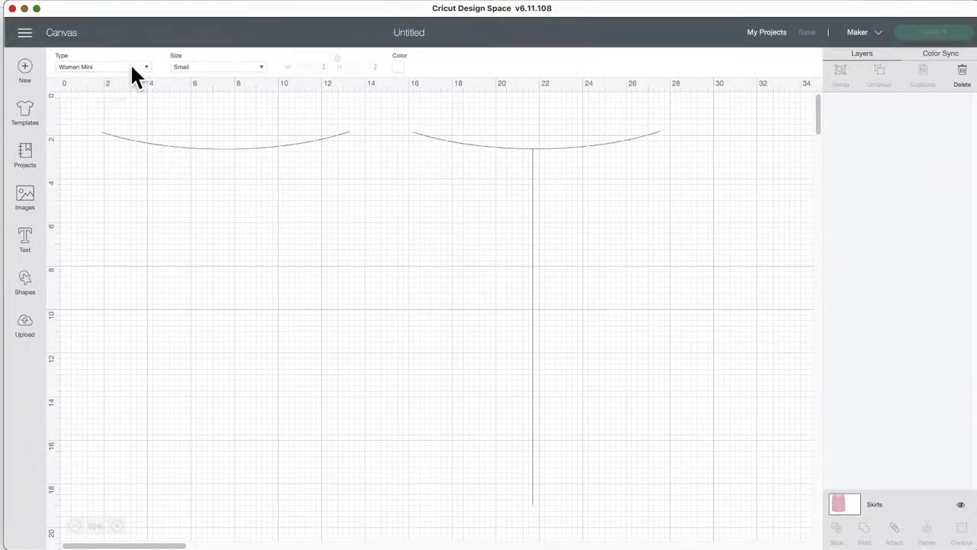
- Replace the skirt with the Athletic shorts template and set its type to Women Short
left_click(26, 115)
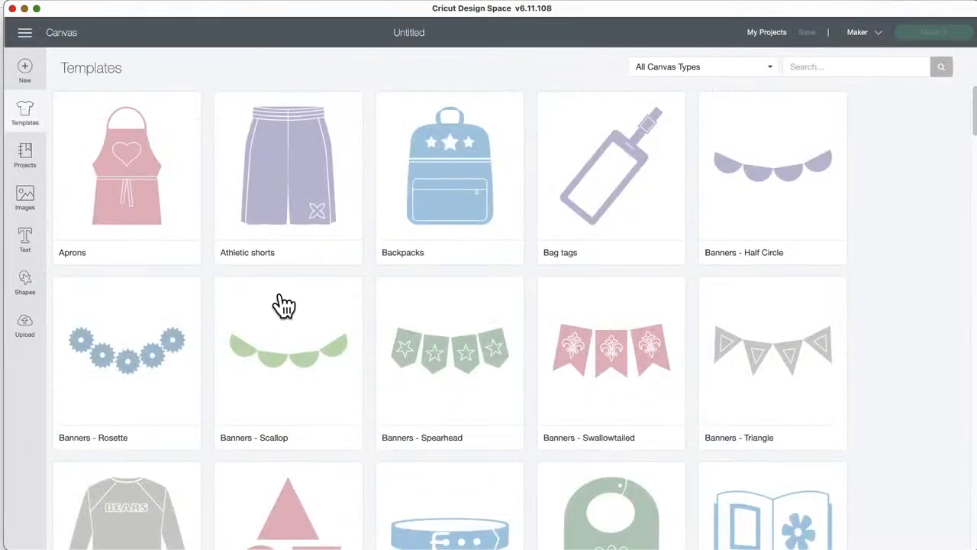
left_click(295, 181)
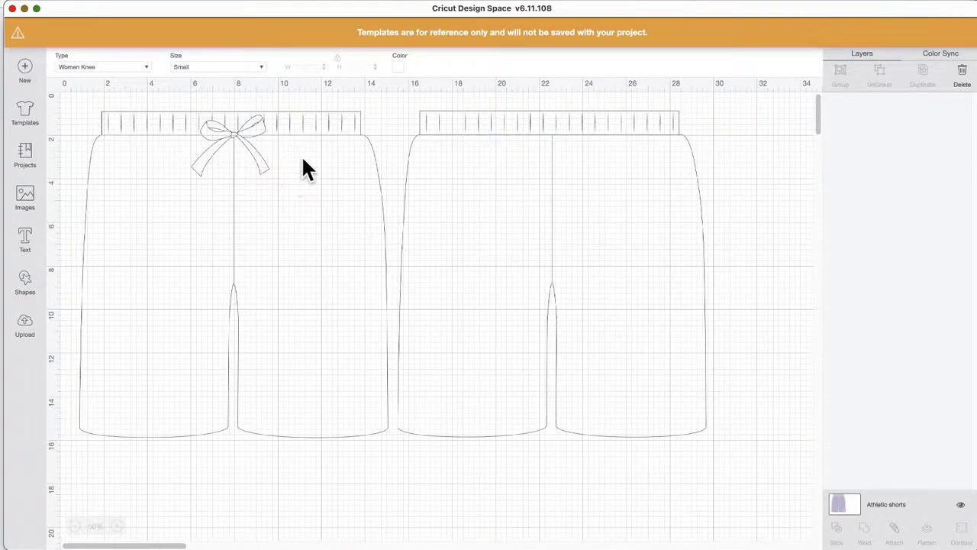
left_click(259, 105)
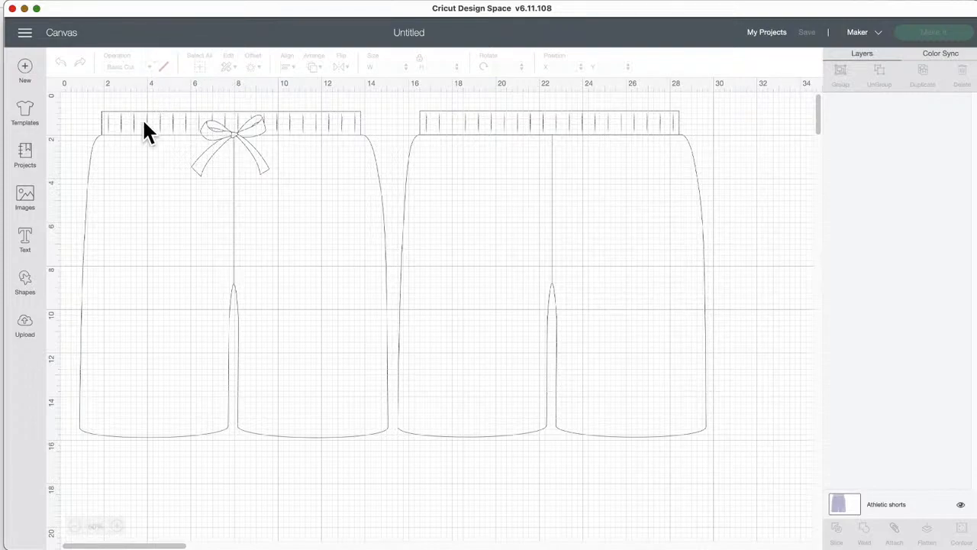
left_click(849, 510)
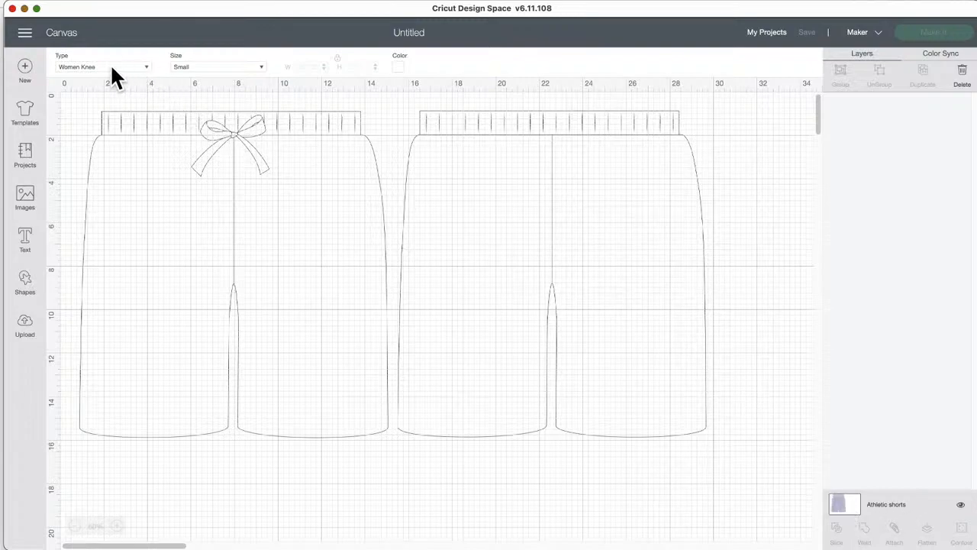
left_click(130, 70)
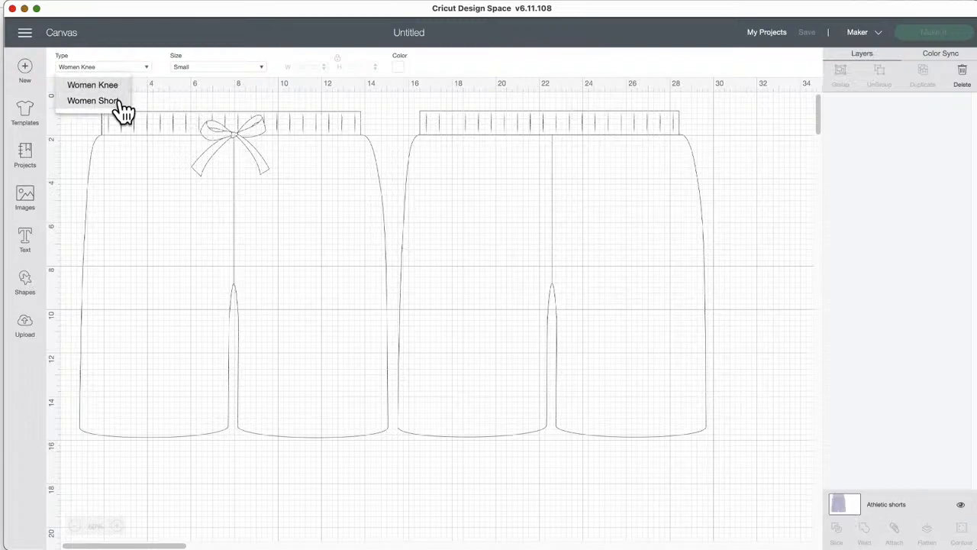
left_click(120, 101)
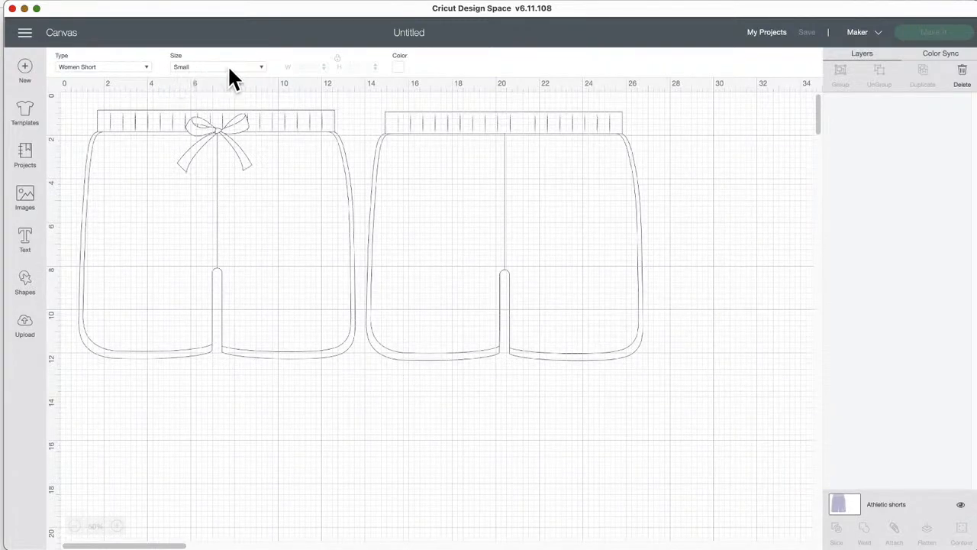
- Try the shorts template in sizes Large and X-large, and finish with its size set to Custom
left_click(229, 67)
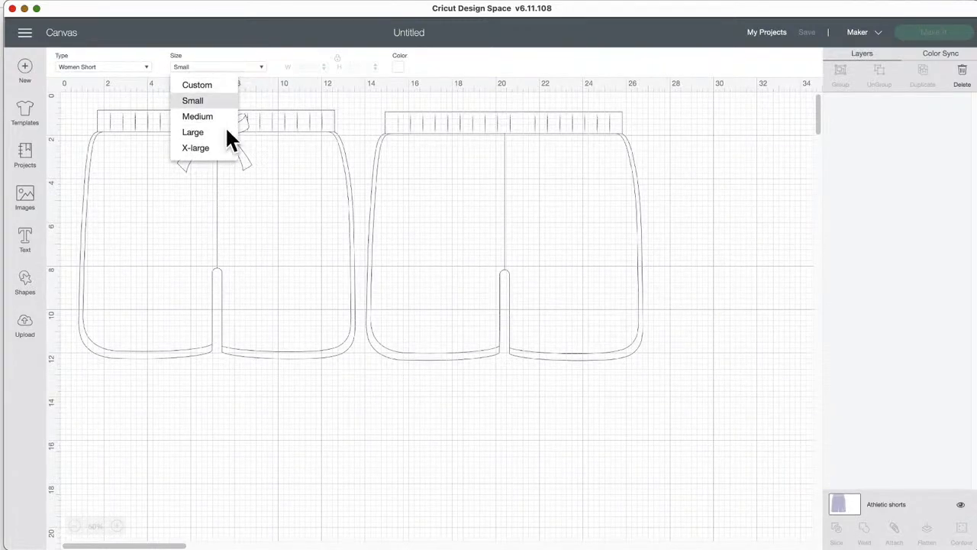
left_click(227, 132)
left_click(253, 69)
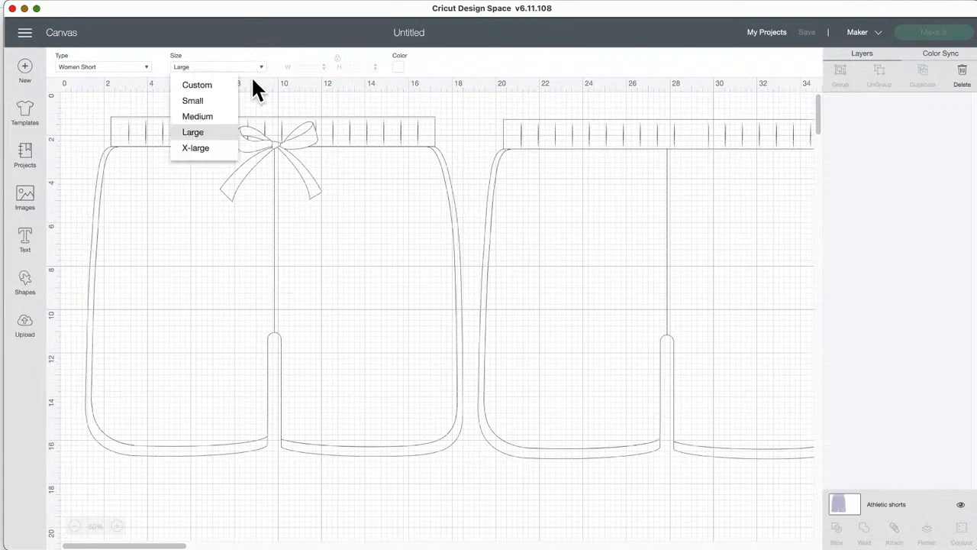
left_click(211, 151)
left_click(253, 66)
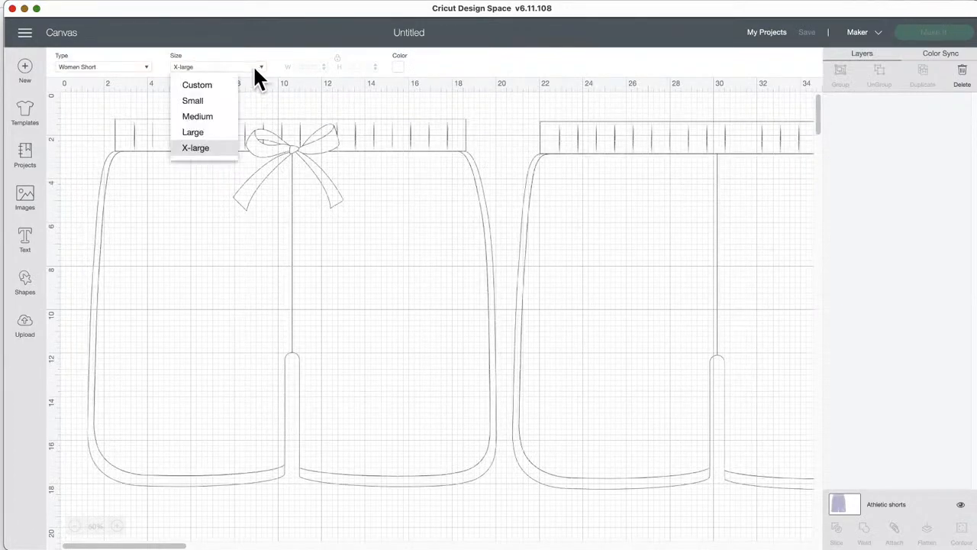
left_click(222, 86)
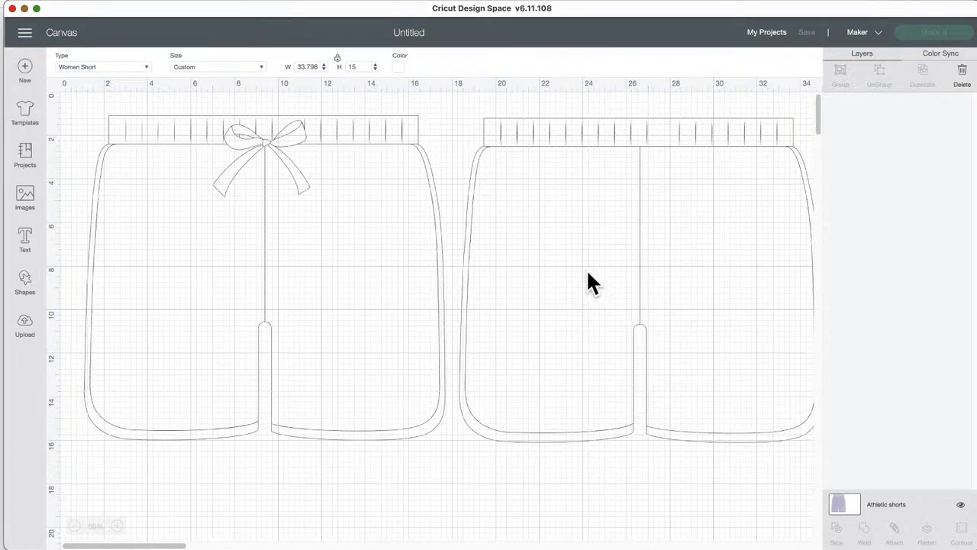
- Open the Projects library for all categories and look through the whole list of project categories
left_click(25, 153)
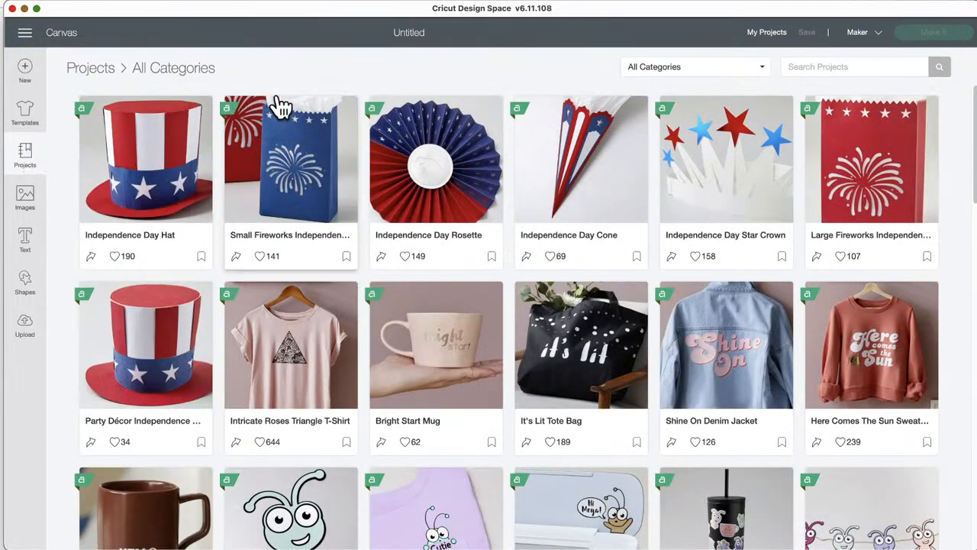
left_click(762, 69)
scroll(693, 320, "down", 5)
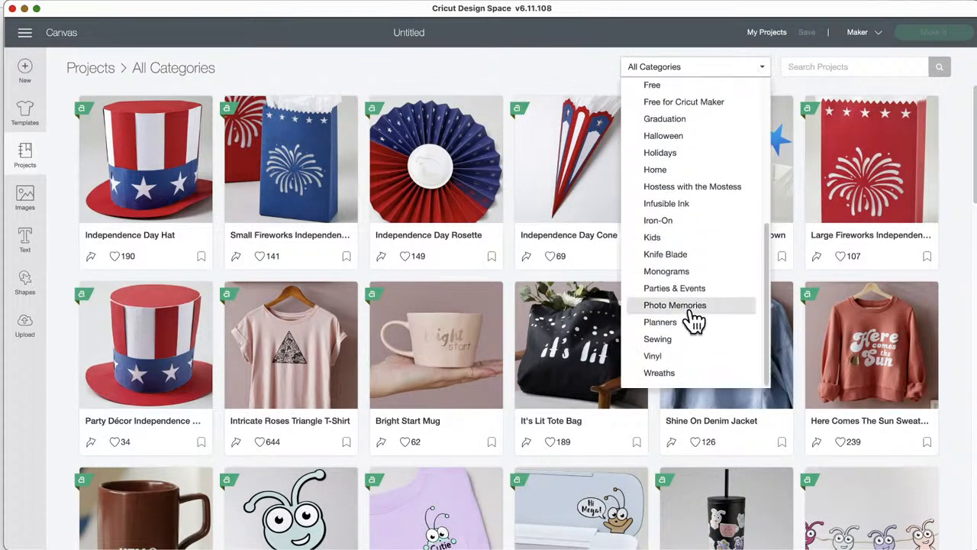
scroll(695, 321, "up", 5)
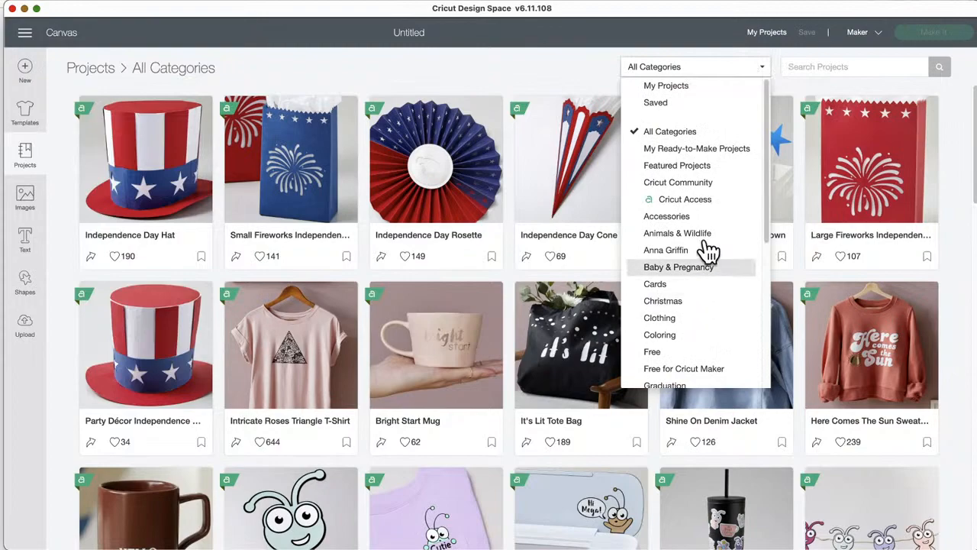
left_click(424, 69)
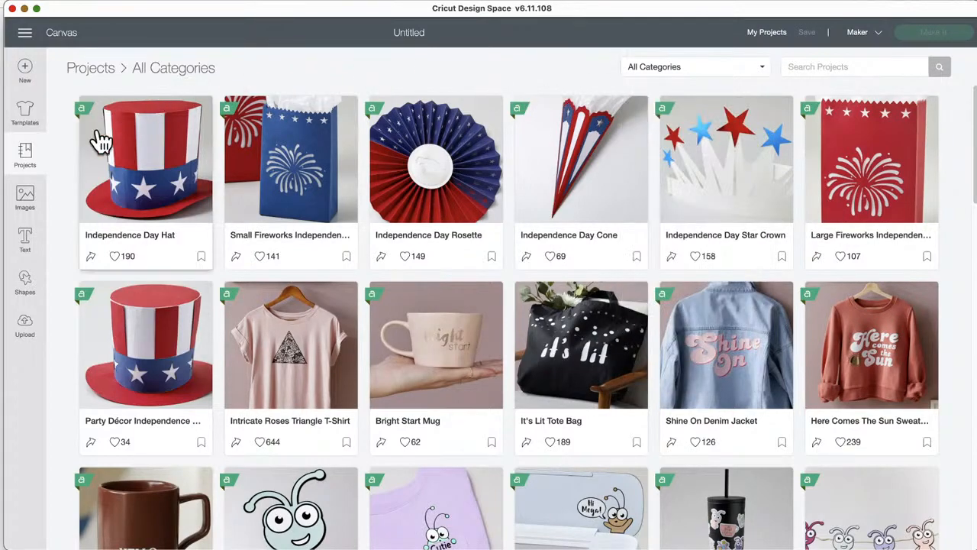
- Open the Images library, show all images without a category, and browse through the purchased and subscribed designs
left_click(29, 201)
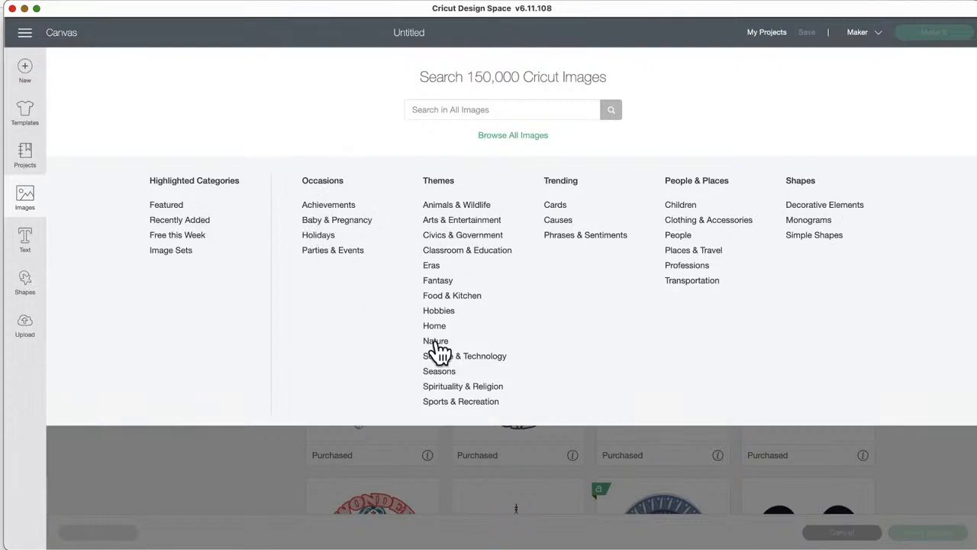
left_click(515, 138)
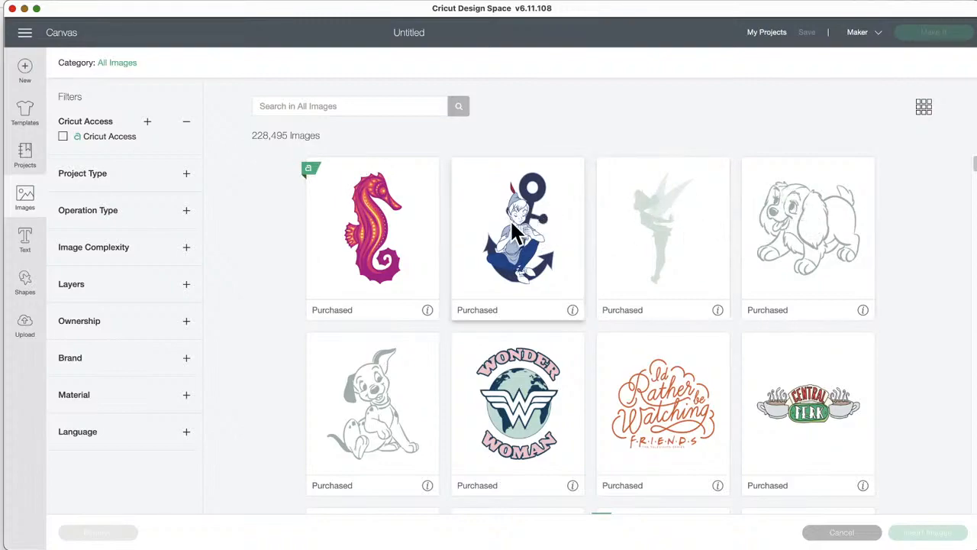
scroll(555, 260, "down", 3)
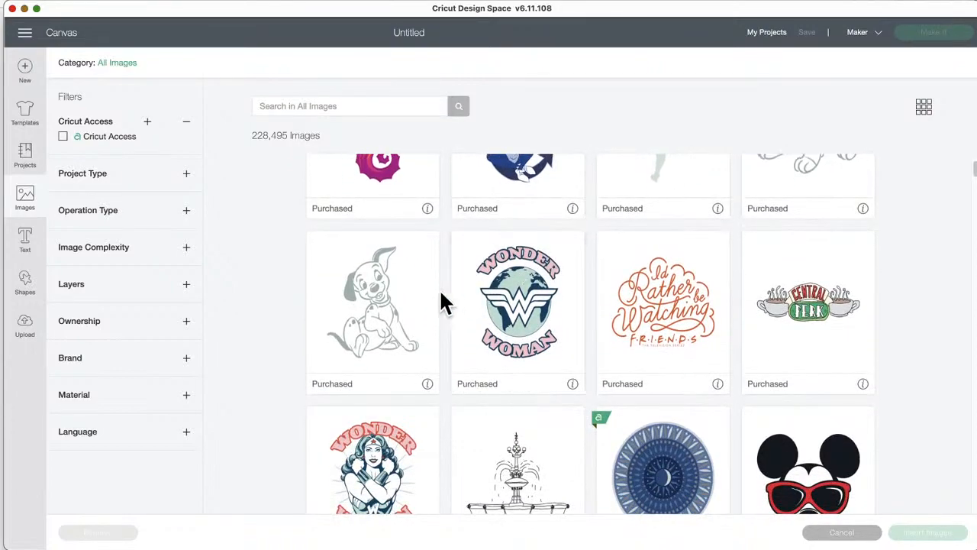
scroll(608, 304, "down", 2)
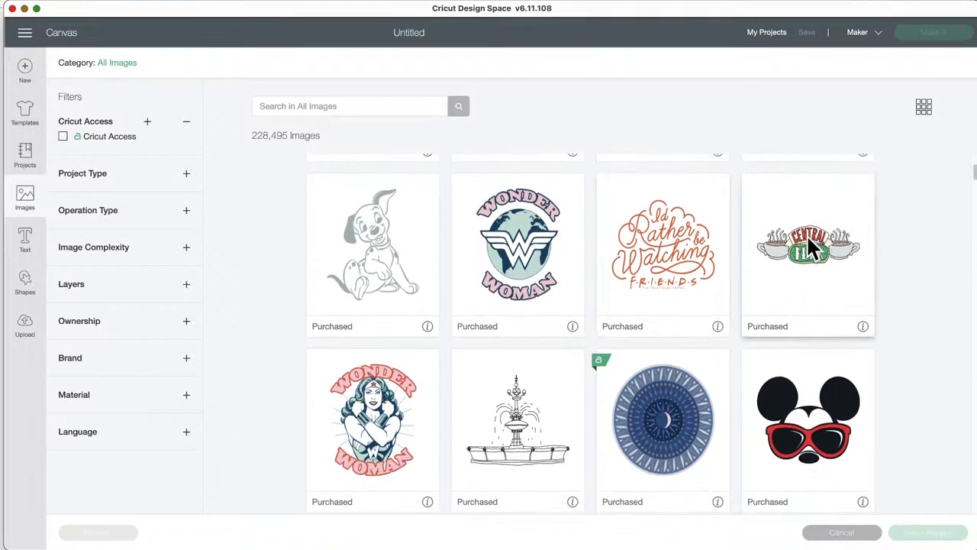
scroll(790, 290, "down", 5)
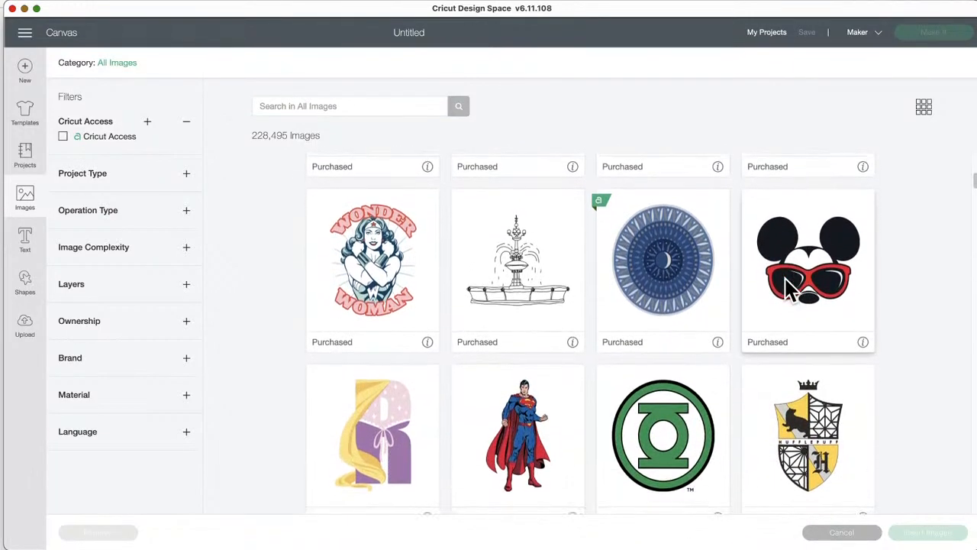
scroll(790, 290, "down", 3)
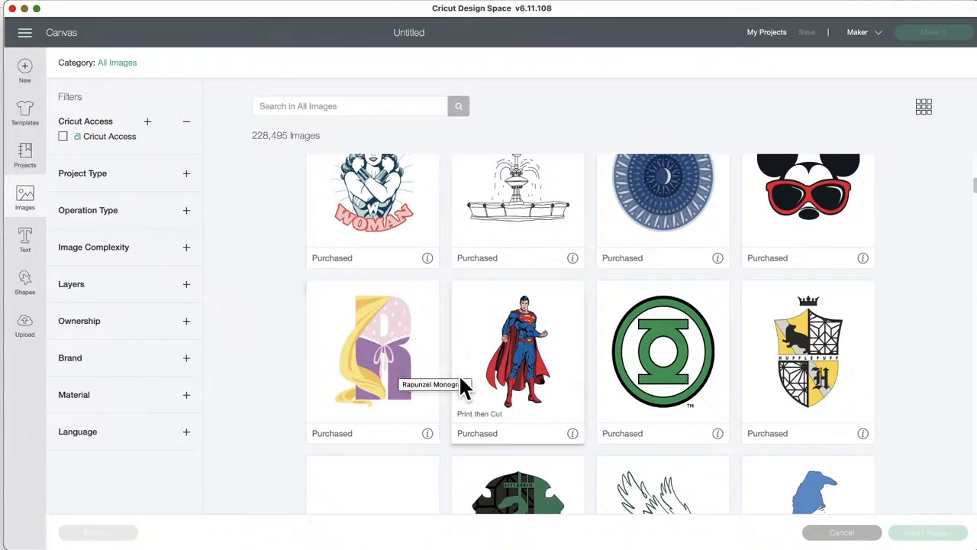
scroll(531, 382, "down", 3)
scroll(531, 382, "down", 20)
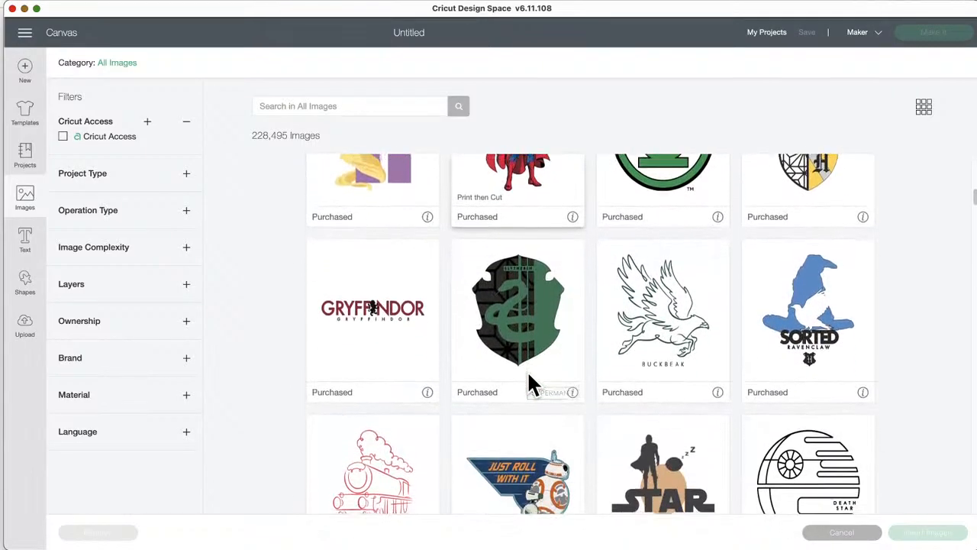
scroll(532, 384, "down", 20)
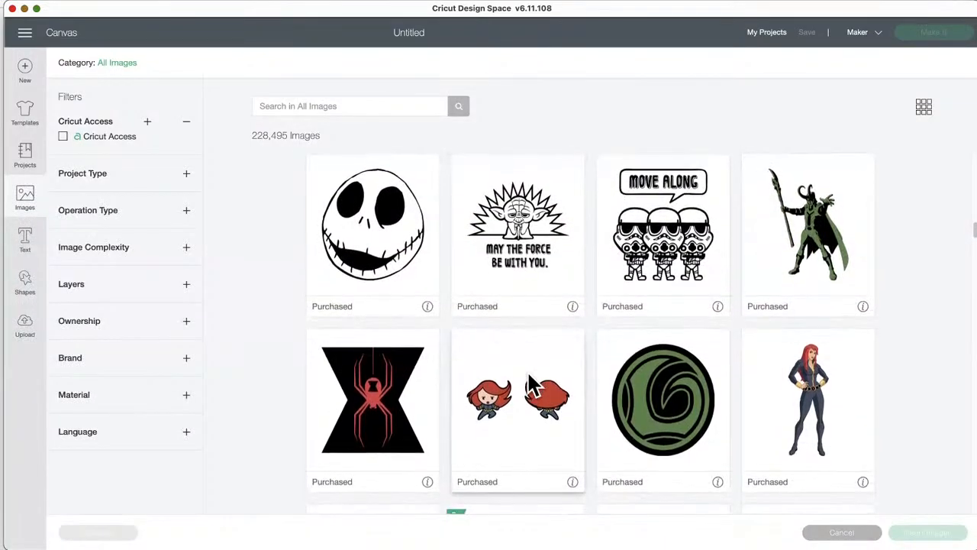
scroll(527, 370, "down", 3)
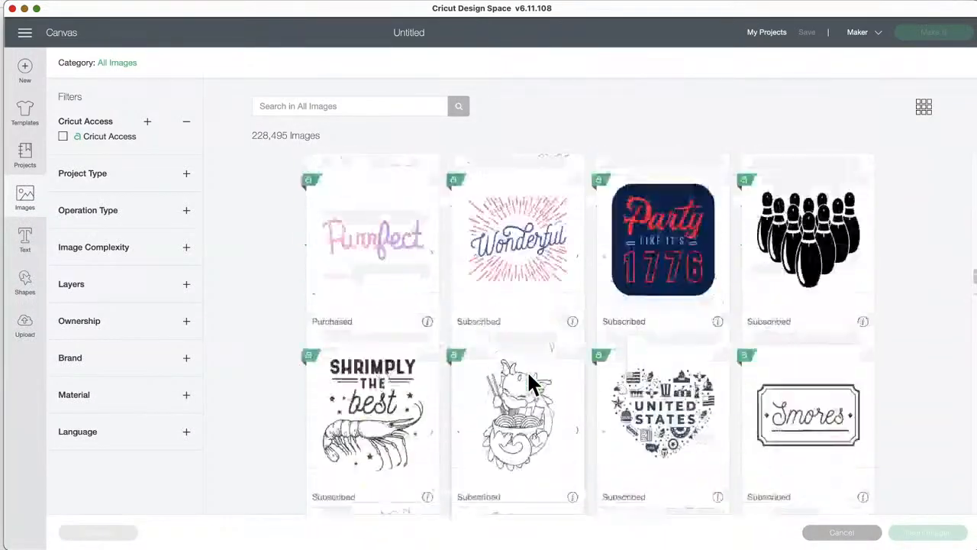
scroll(527, 371, "up", 20)
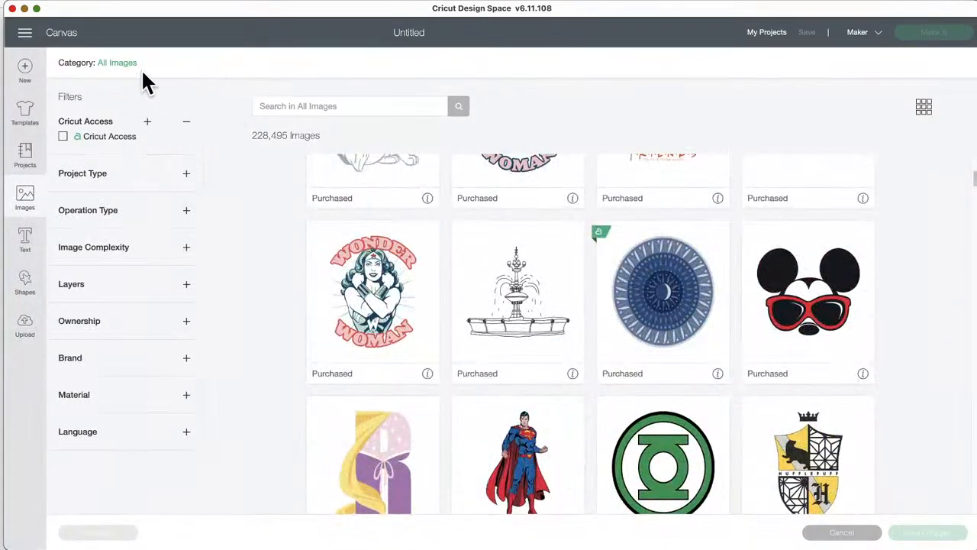
- Switch the image category to Image Sets and browse the sets from Alice In Wonderland Gone Mad onward
left_click(121, 64)
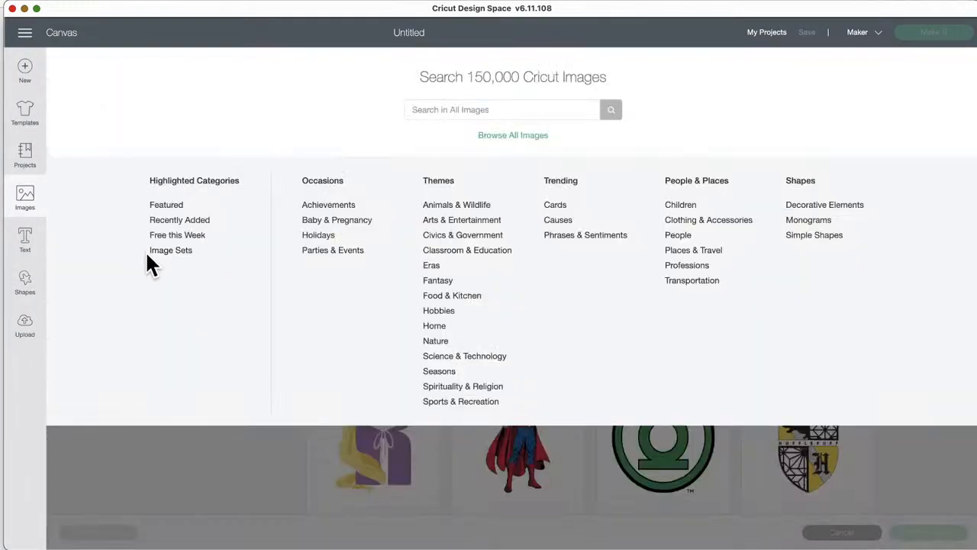
left_click(171, 259)
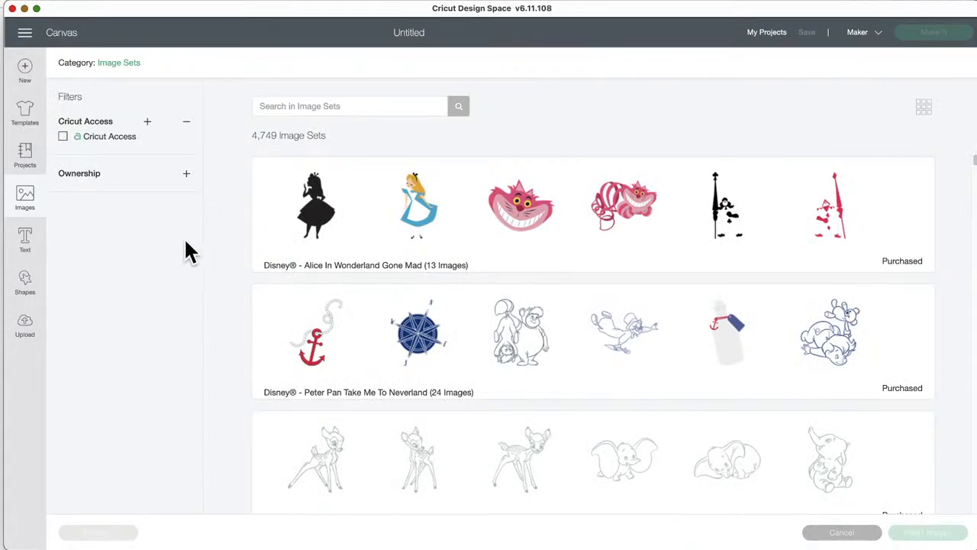
scroll(273, 259, "down", 5)
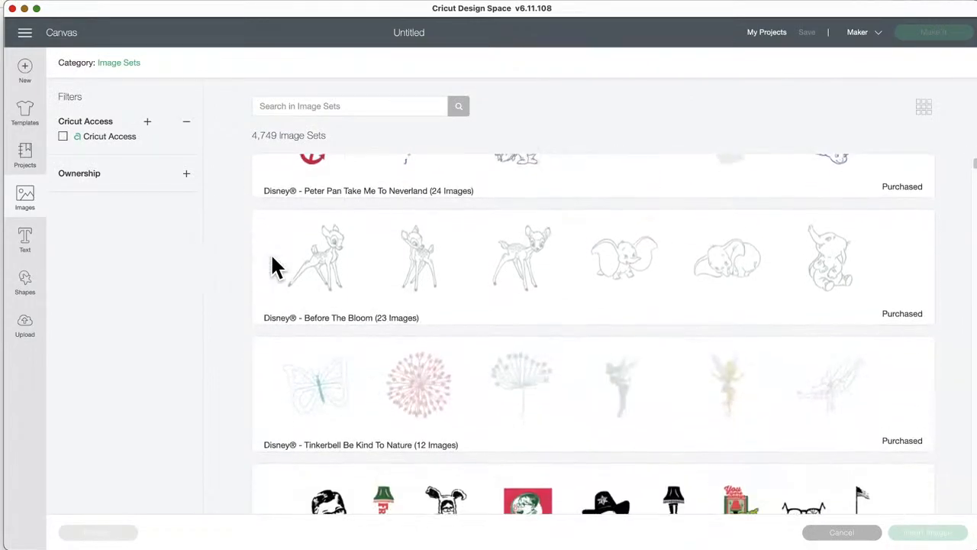
scroll(274, 263, "down", 8)
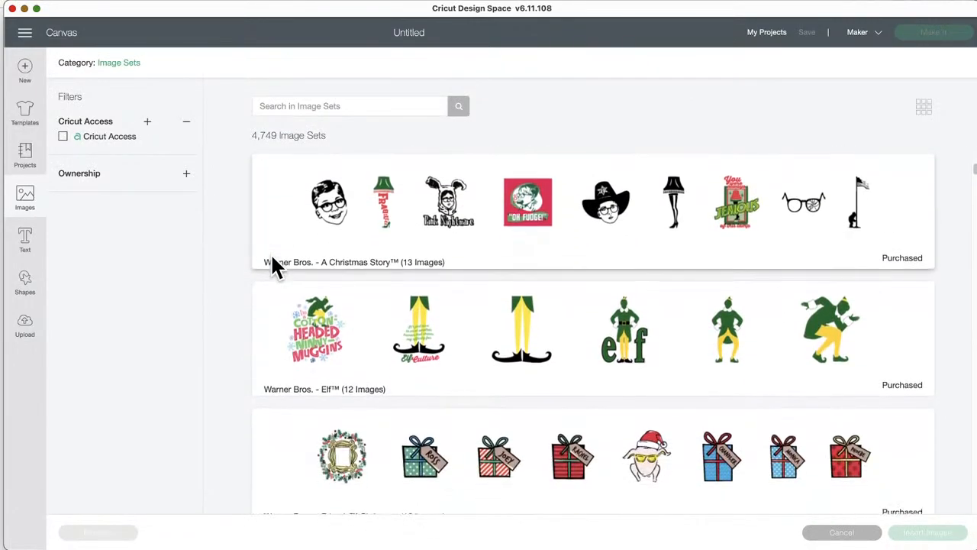
- Browse the image sets from Warner Bros. - A Christmas Story down to Best Music Phrases
scroll(272, 255, "down", 9)
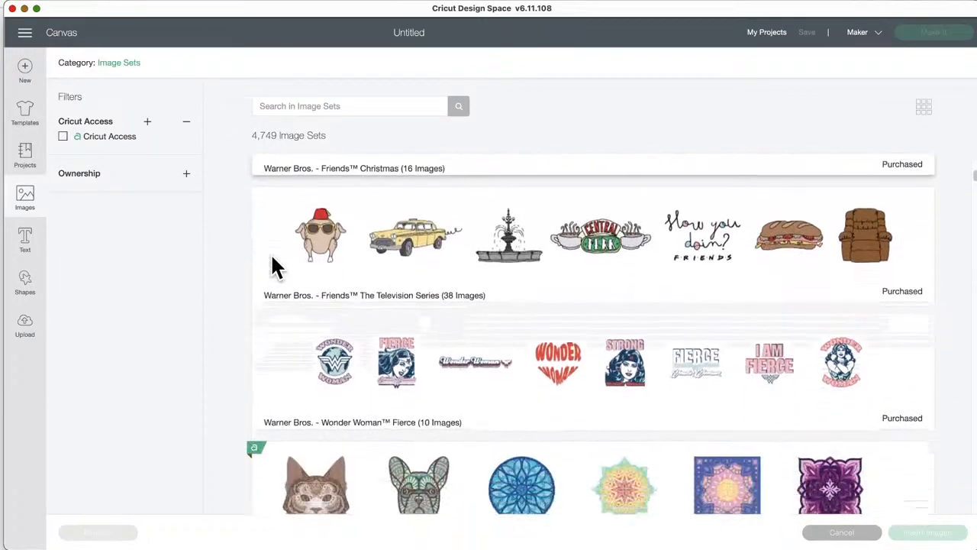
scroll(276, 267, "down", 9)
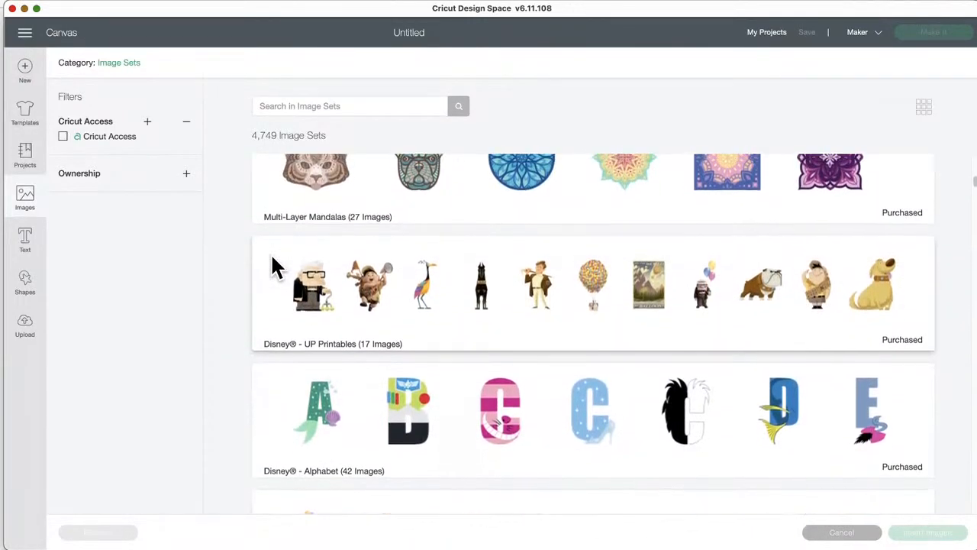
scroll(274, 265, "down", 2)
scroll(324, 331, "down", 6)
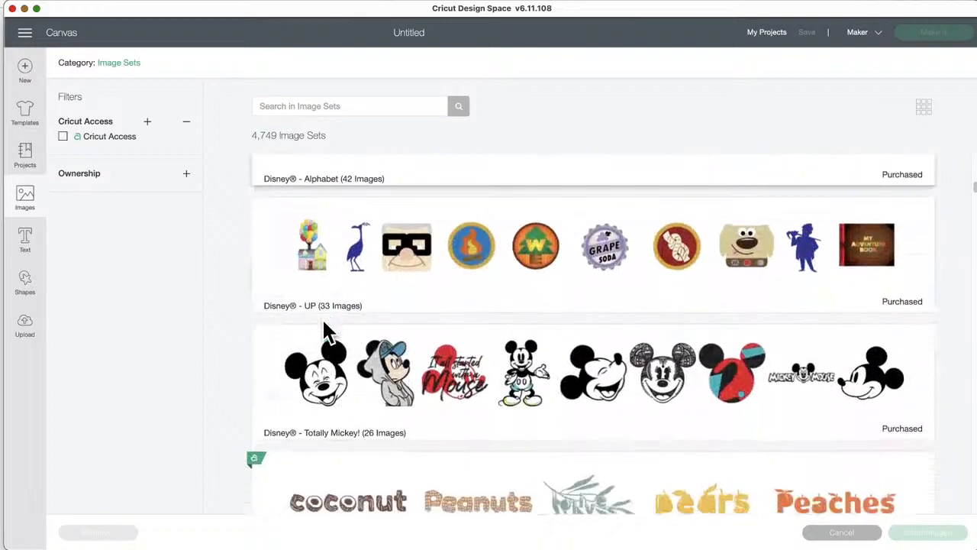
scroll(324, 330, "down", 6)
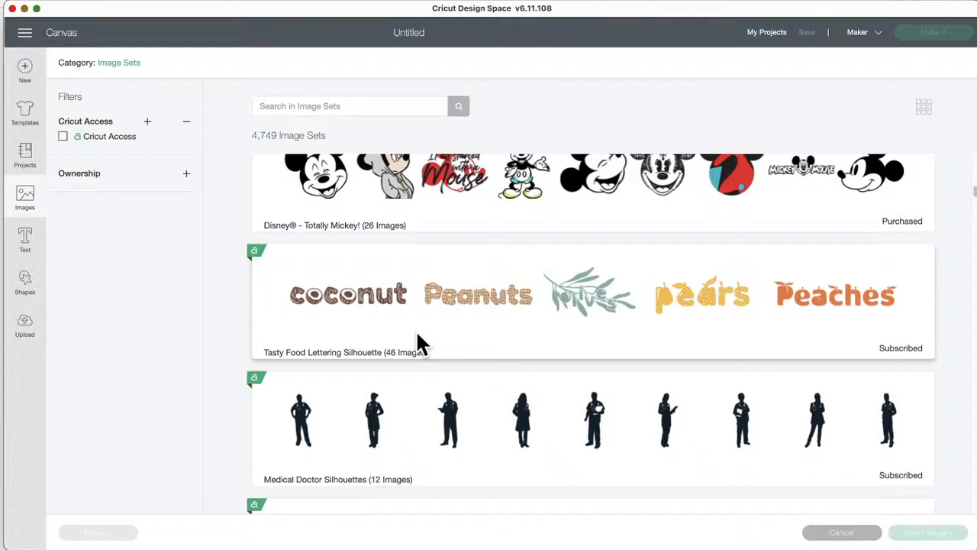
scroll(419, 343, "down", 3)
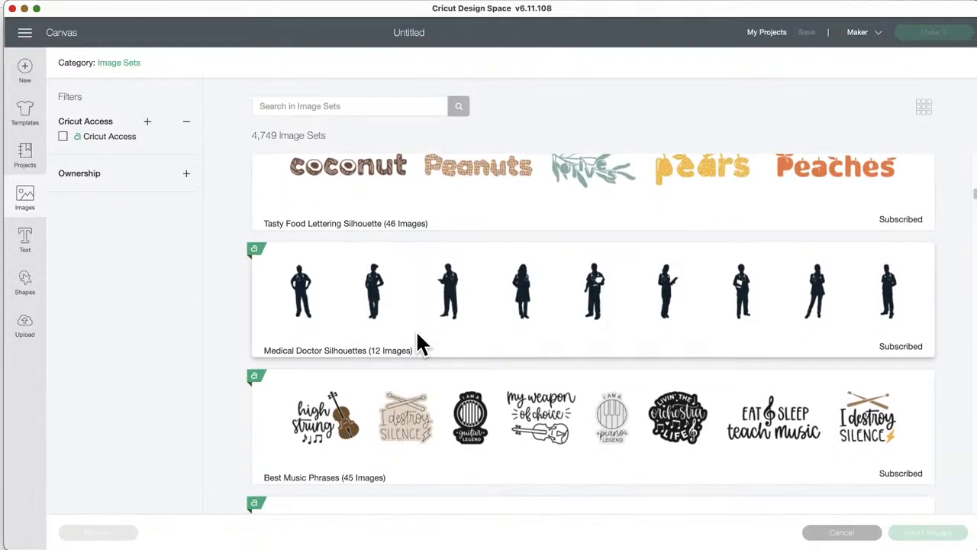
scroll(390, 254, "up", 1)
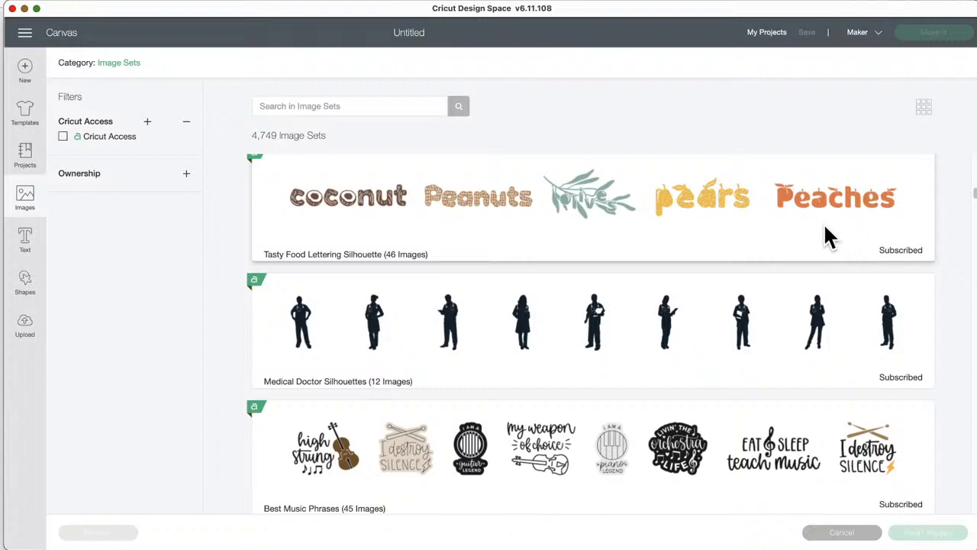
- Open the Tasty Food Lettering Silhouette image set and look through all of its images
left_click(510, 213)
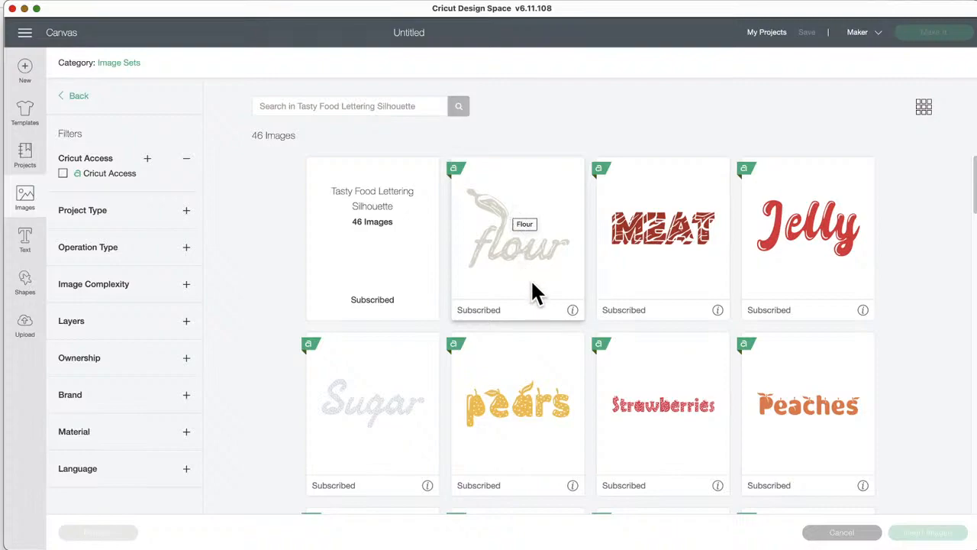
scroll(535, 294, "down", 5)
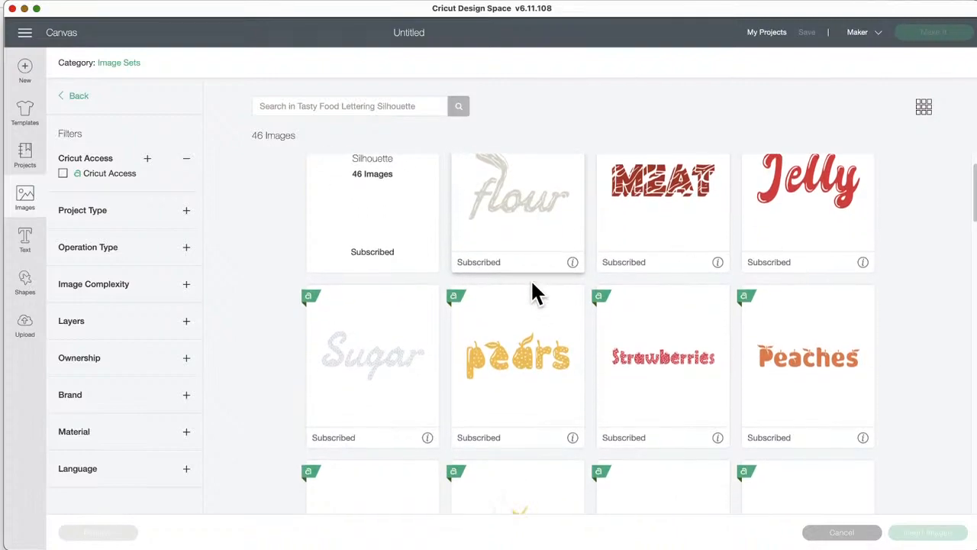
scroll(534, 294, "down", 13)
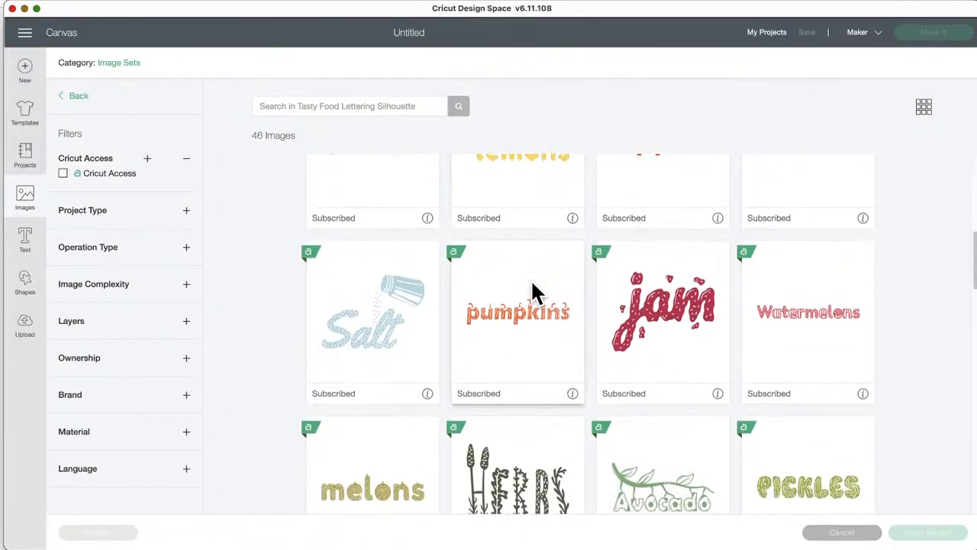
scroll(533, 286, "down", 12)
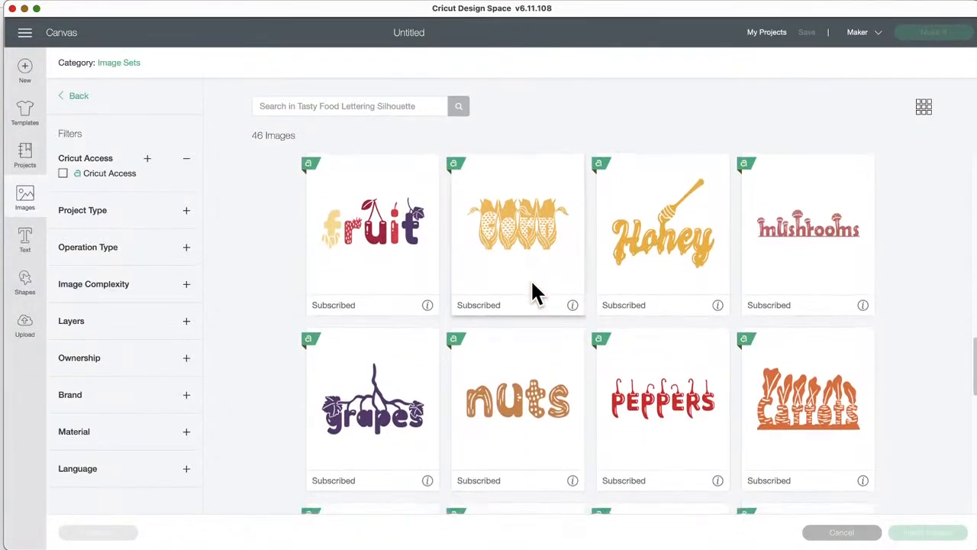
scroll(533, 284, "down", 2)
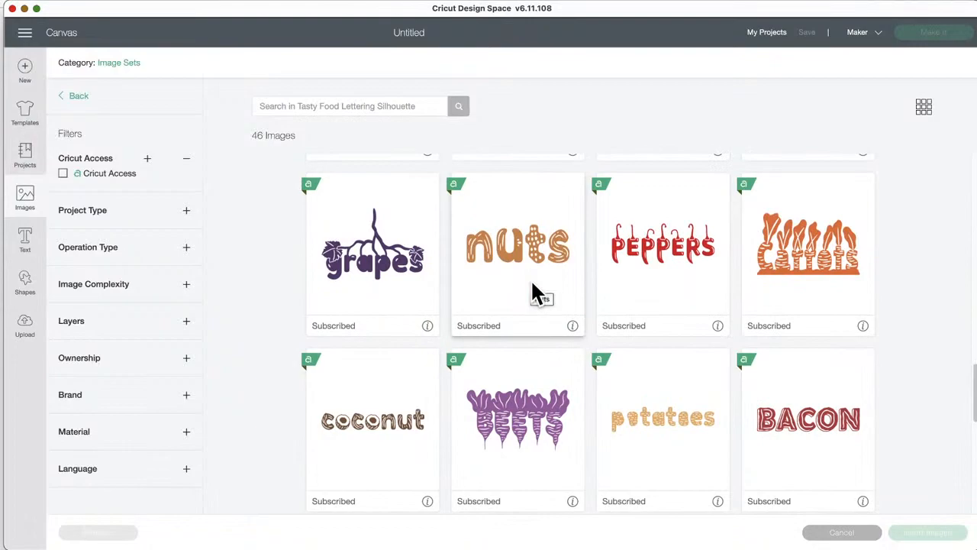
scroll(533, 285, "down", 9)
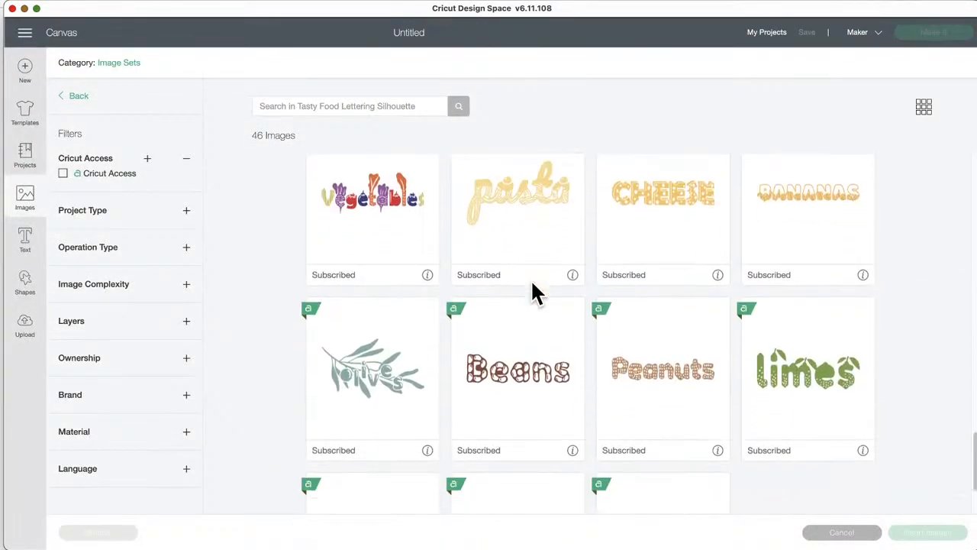
scroll(531, 280, "down", 3)
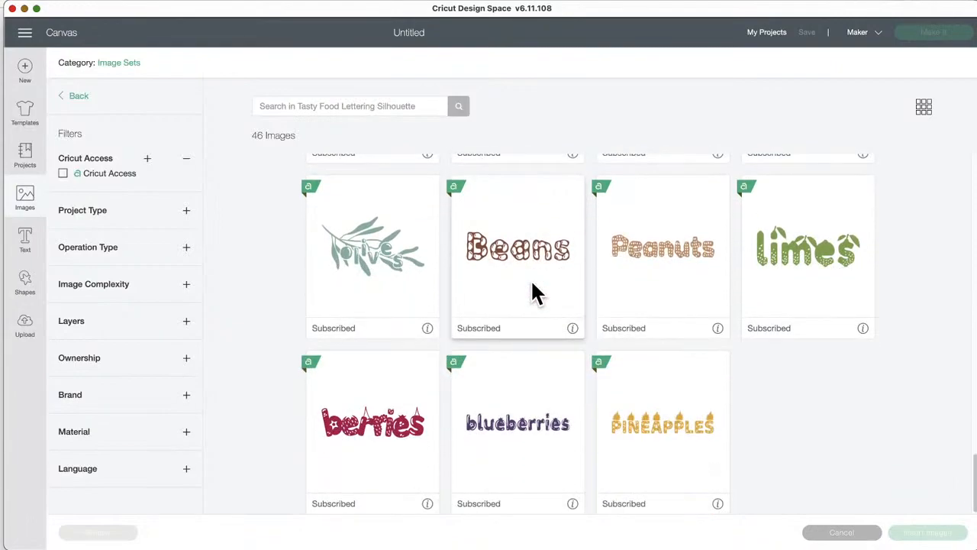
scroll(532, 284, "up", 15)
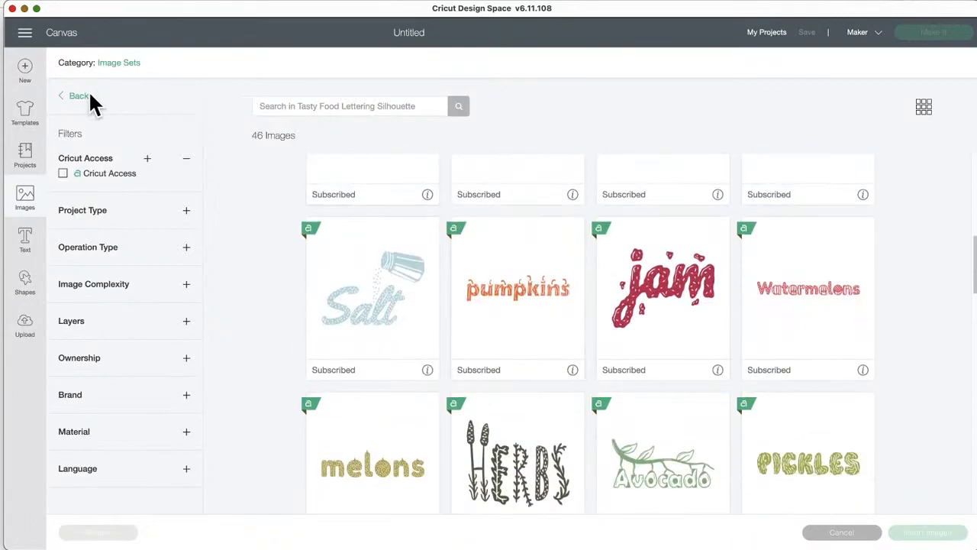
- Go back to the list of image sets, open BlackCatsSvg - Kindness and select its Be The Reason Someone Smiles Today image
left_click(76, 97)
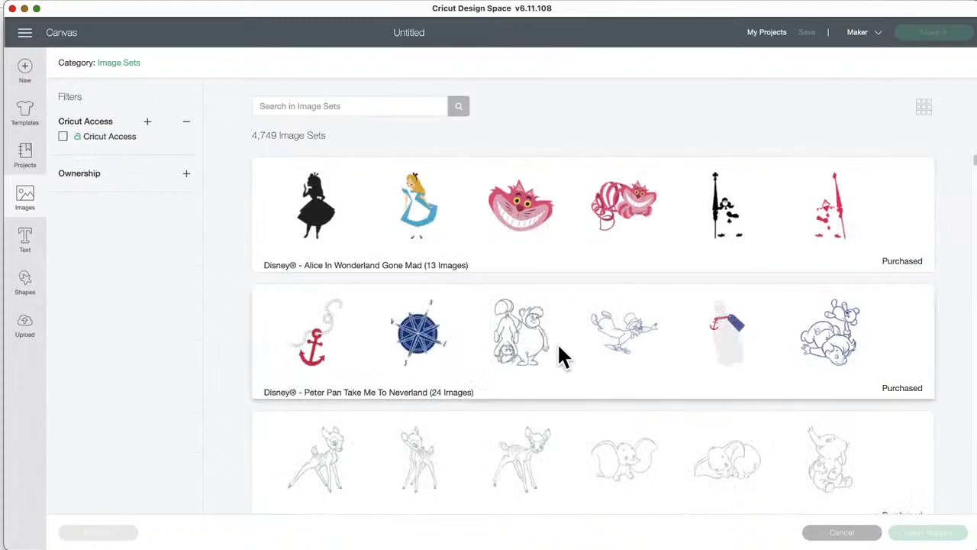
scroll(558, 353, "down", 5)
scroll(560, 351, "down", 10)
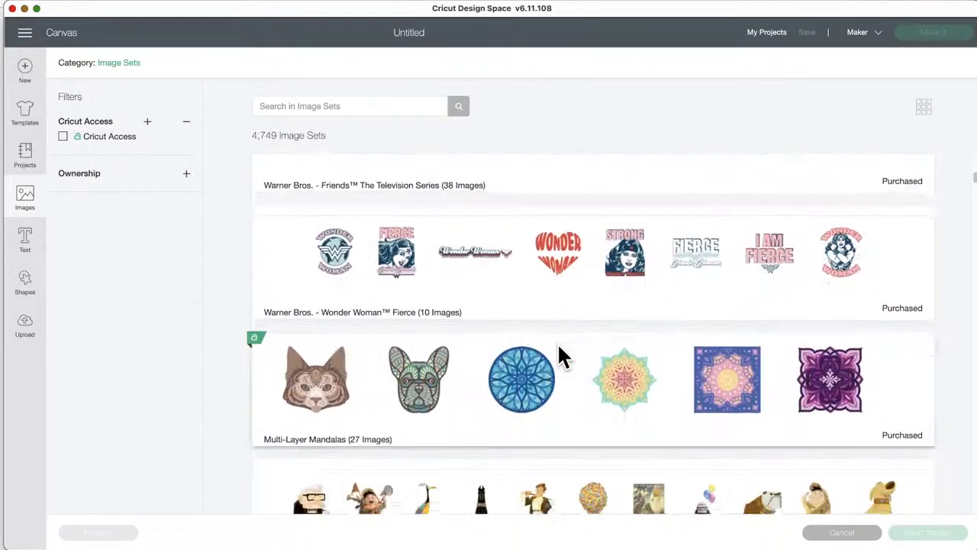
scroll(559, 347, "down", 8)
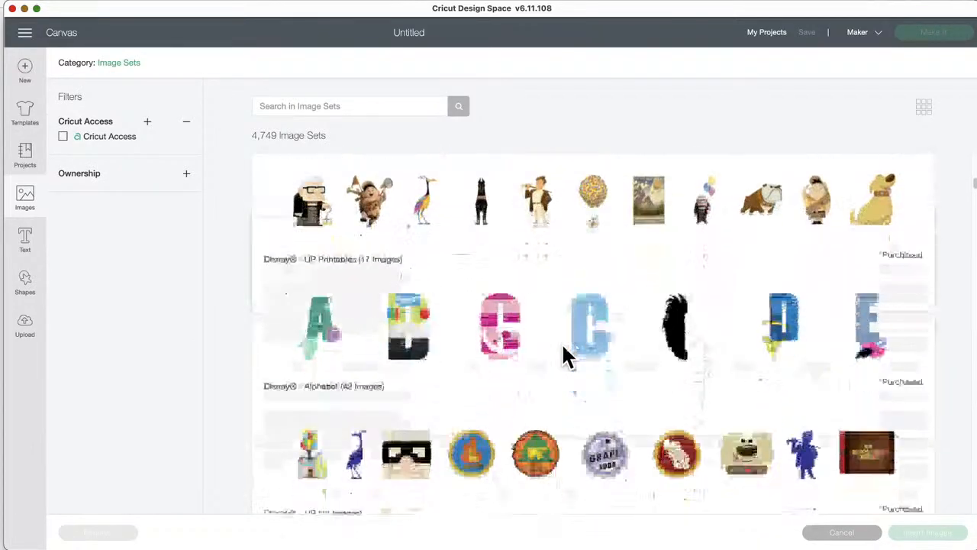
scroll(565, 356, "down", 10)
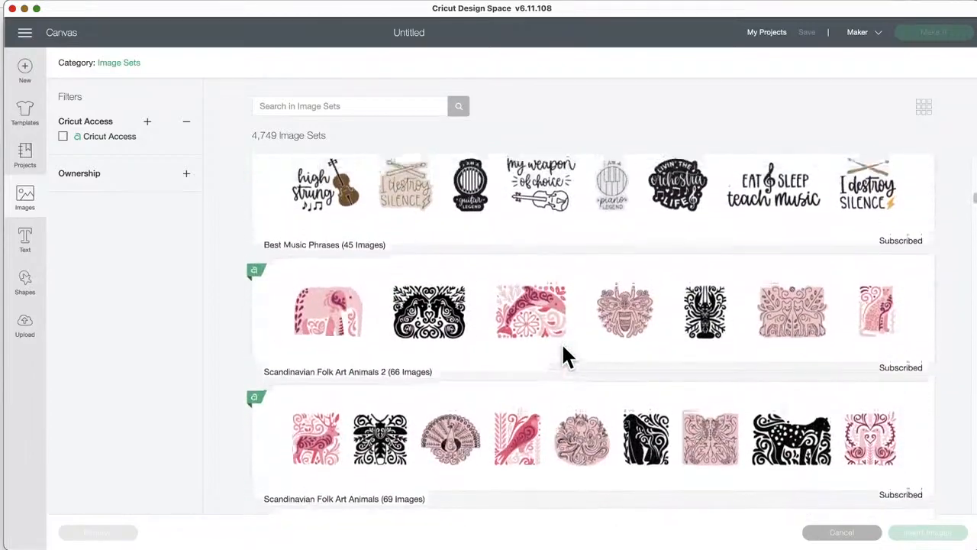
scroll(565, 355, "down", 5)
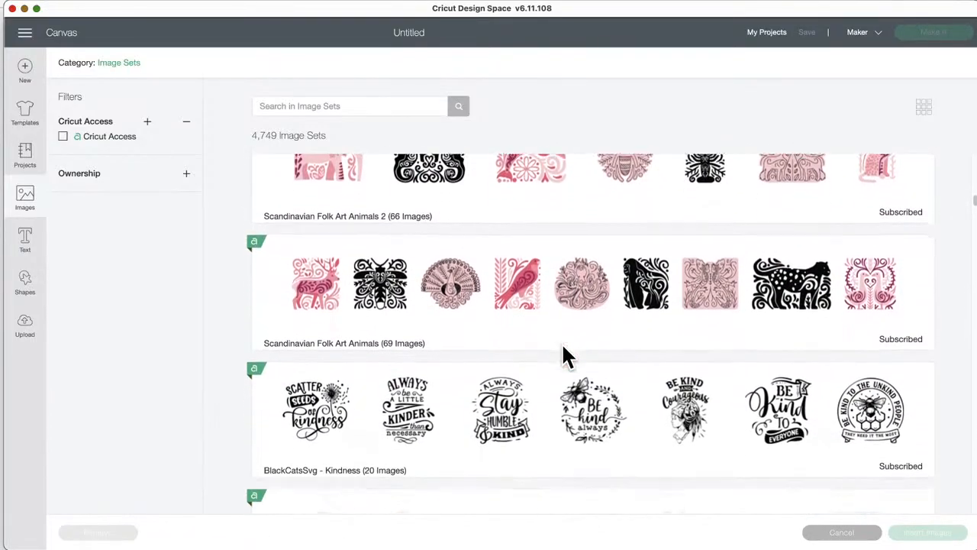
scroll(563, 348, "down", 4)
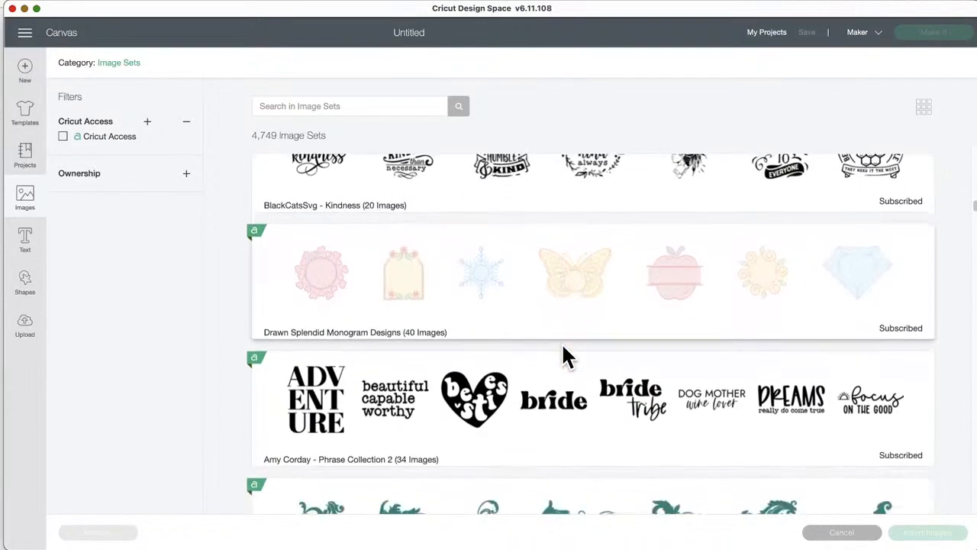
scroll(561, 342, "up", 1)
left_click(549, 292)
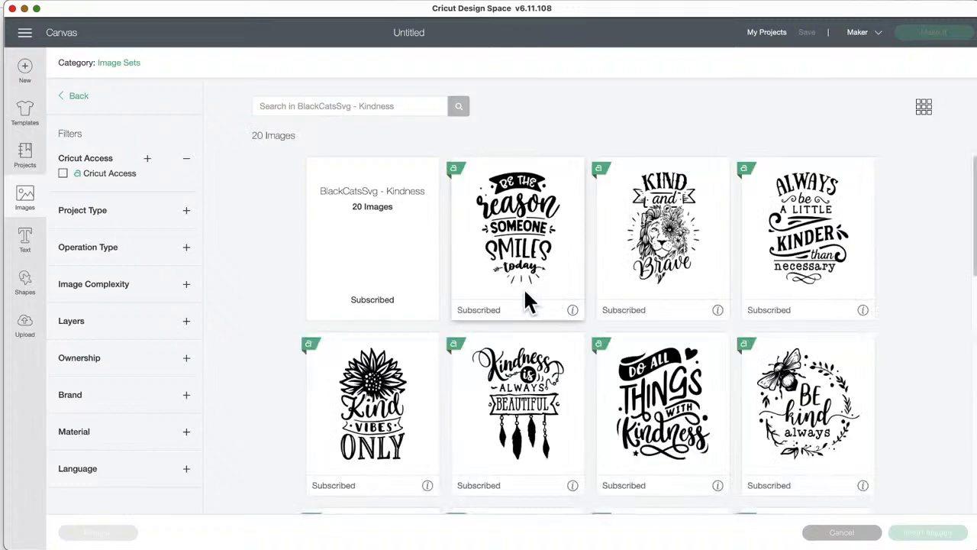
left_click(504, 281)
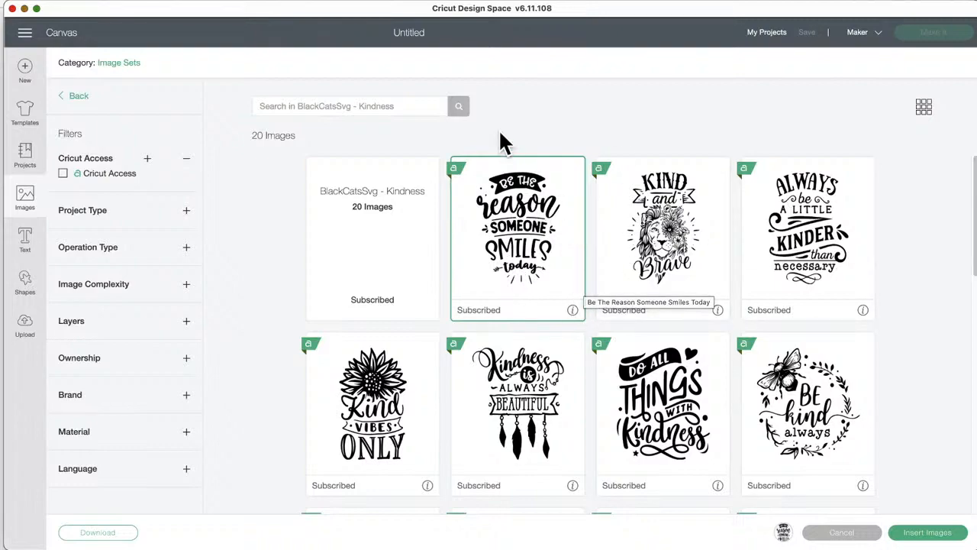
- Try to select several images in the first two rows of the Kindness set at once
left_click_drag(496, 145, 838, 473)
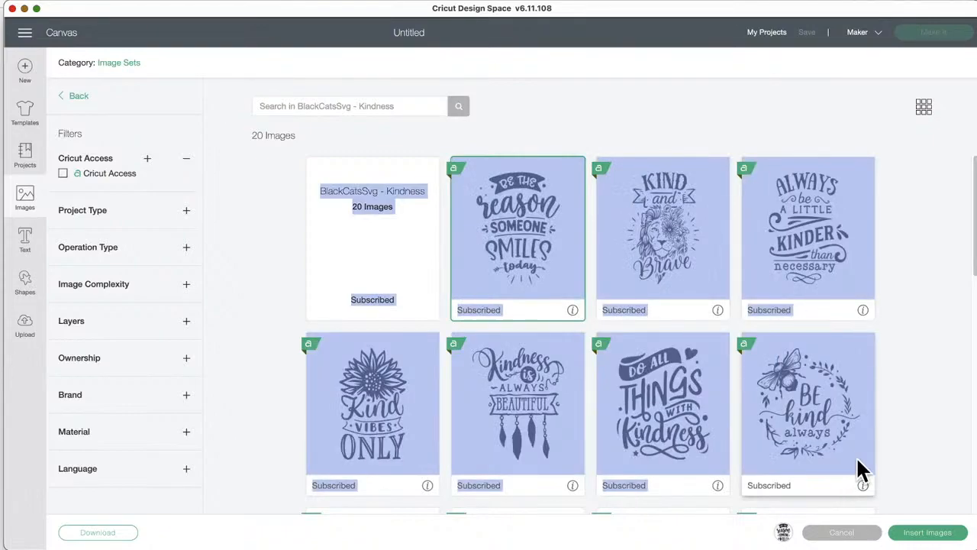
left_click_drag(887, 429, 549, 396)
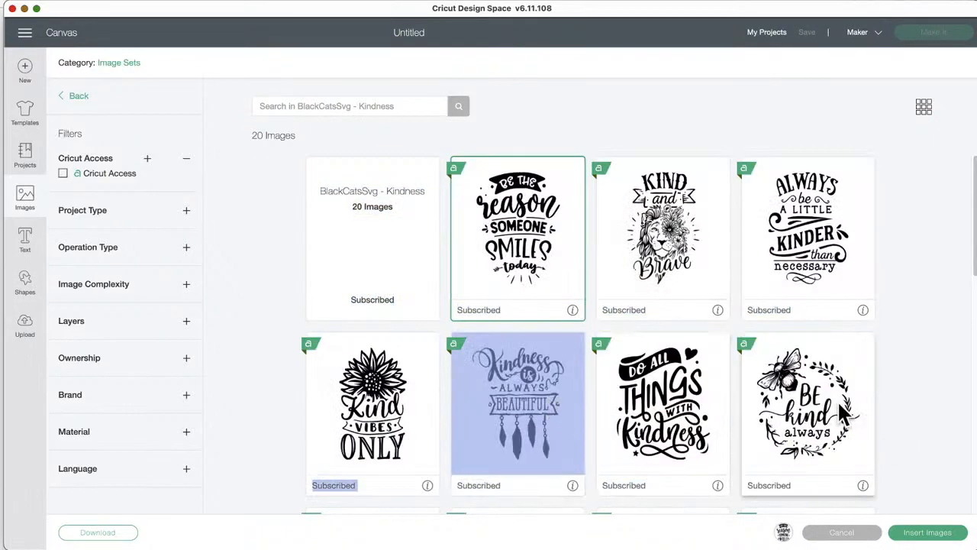
left_click_drag(909, 374, 603, 335)
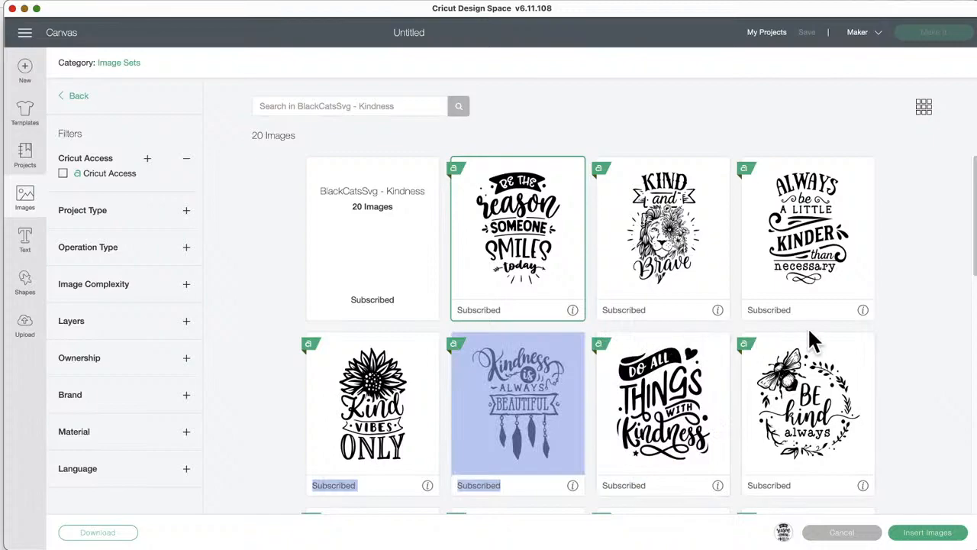
- Add the remaining six images in the first two rows of the Kindness set to the selection one by one
left_click(631, 227)
left_click(816, 237)
left_click(791, 398)
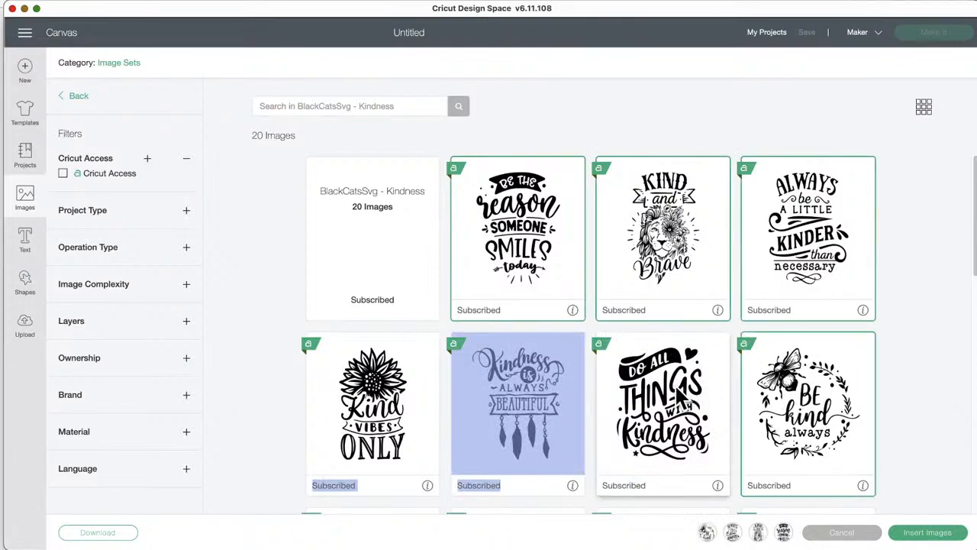
left_click(683, 397)
left_click(534, 392)
left_click(393, 391)
- Extend the selection with the next two rows of the Kindness set, from Be Kind To Everyone through Always Stay Humble & Kind
scroll(447, 397, "down", 5)
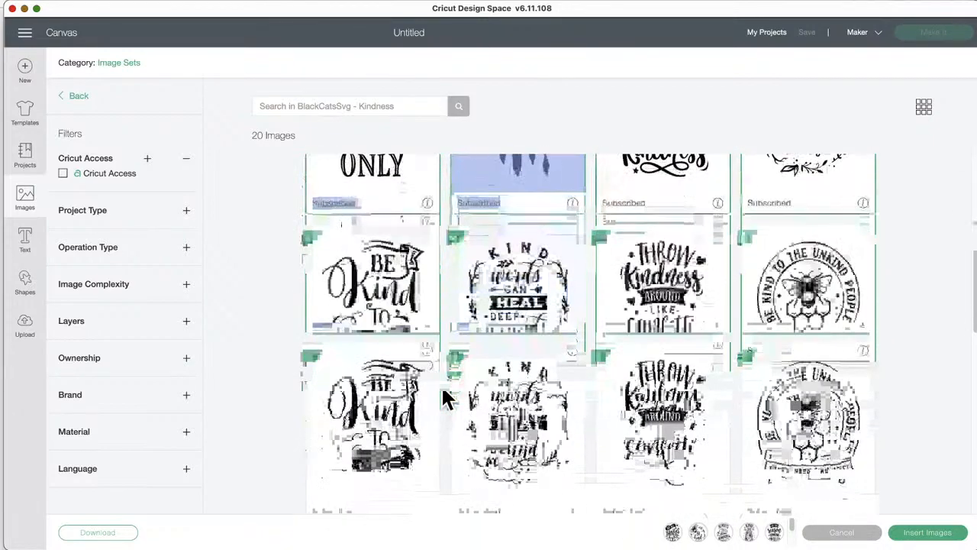
left_click(382, 287)
left_click(675, 260)
left_click(674, 256)
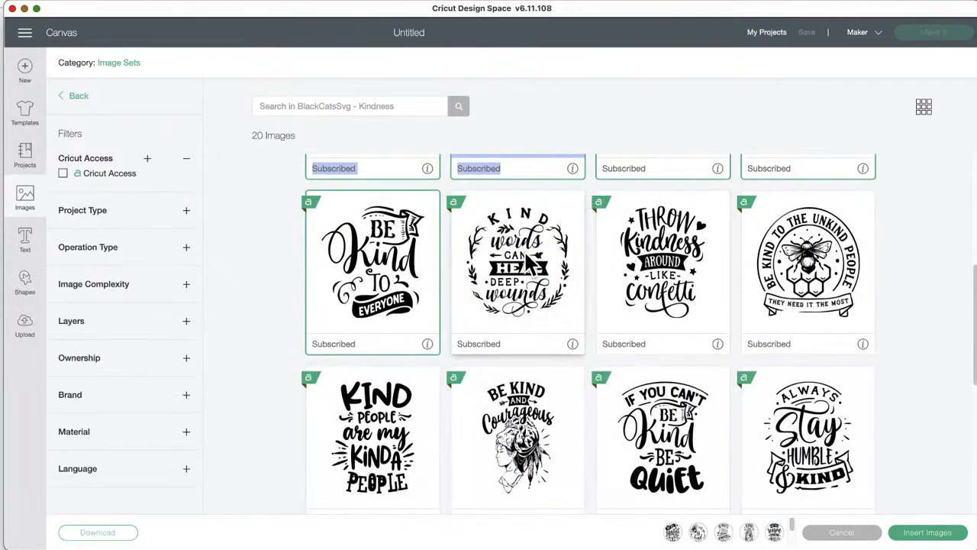
left_click(515, 261)
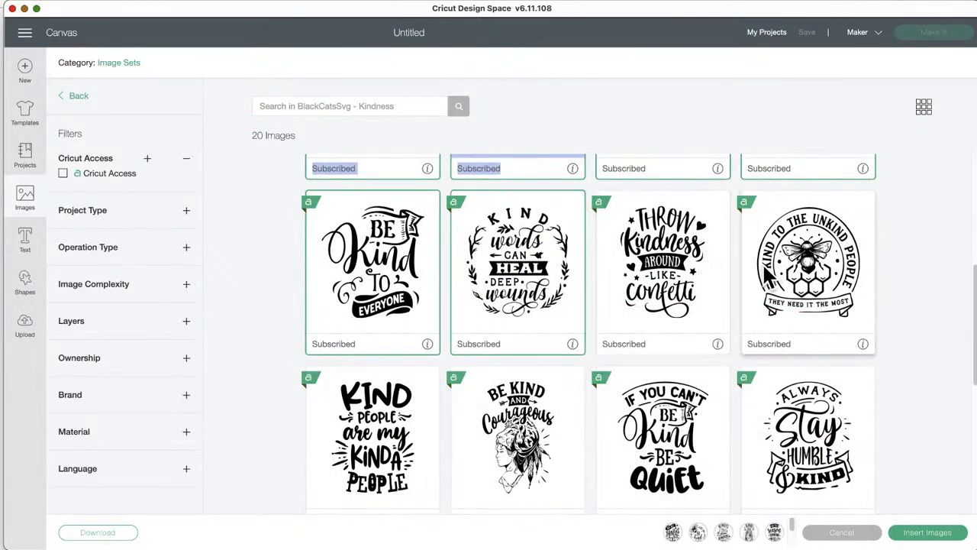
left_click(769, 276)
left_click(674, 279)
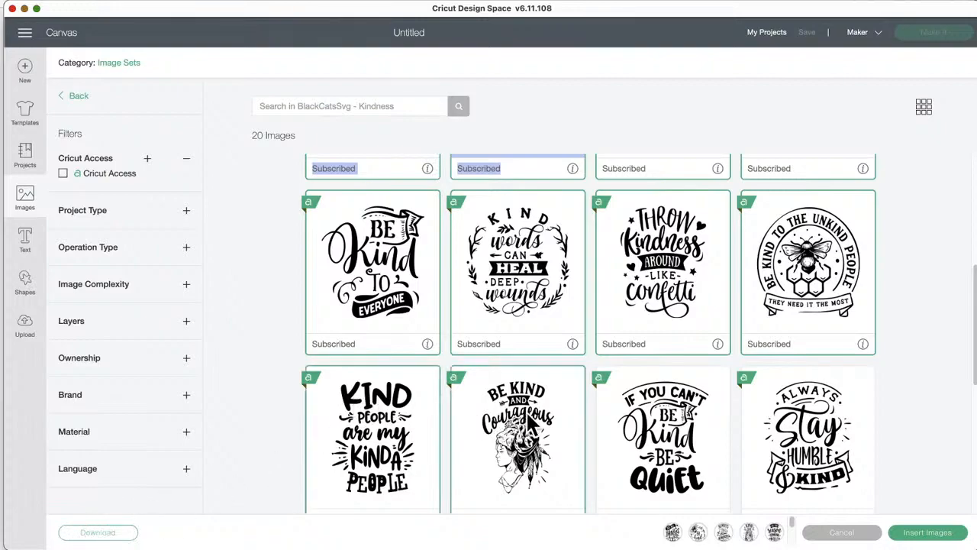
- Download all the selected Kindness images and check the download indicators throughout the set
left_click(107, 538)
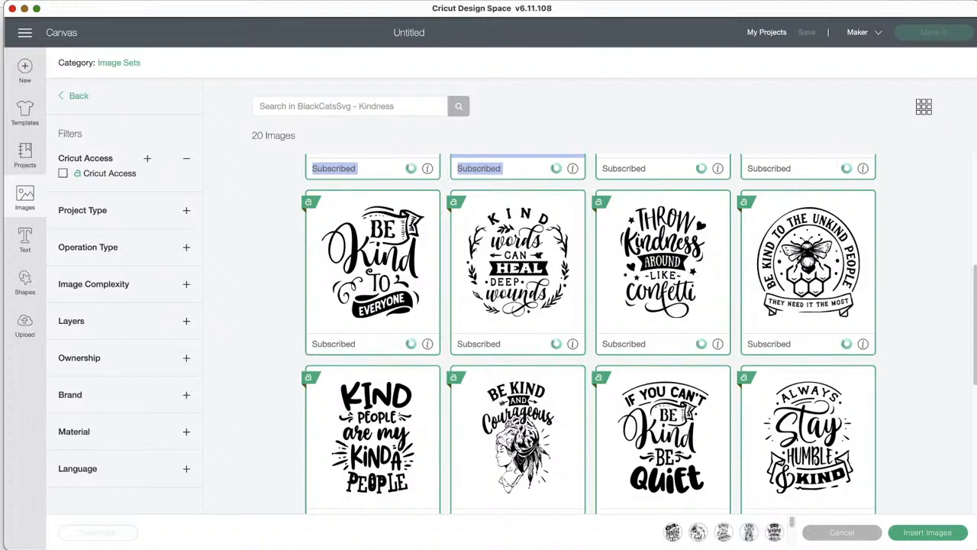
scroll(672, 298, "up", 5)
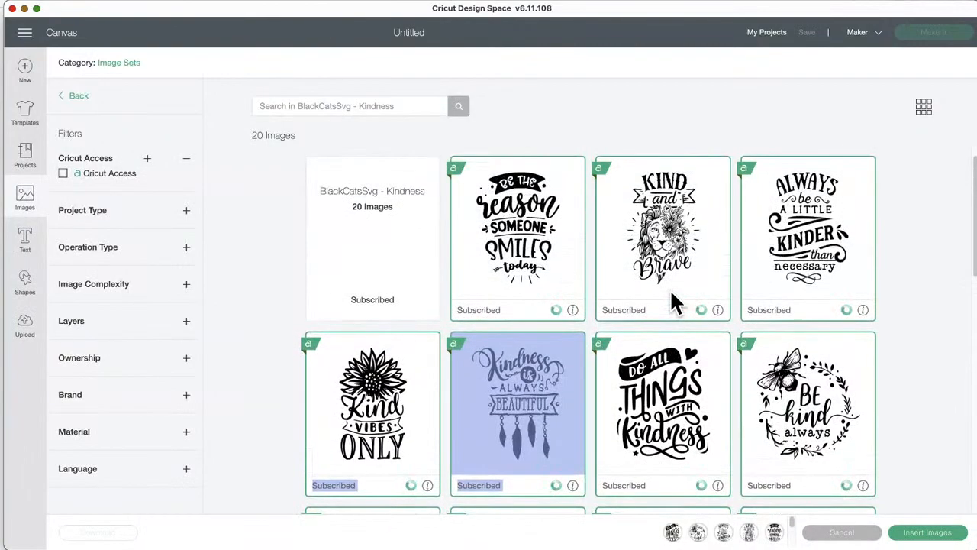
scroll(672, 298, "down", 1)
scroll(670, 288, "down", 10)
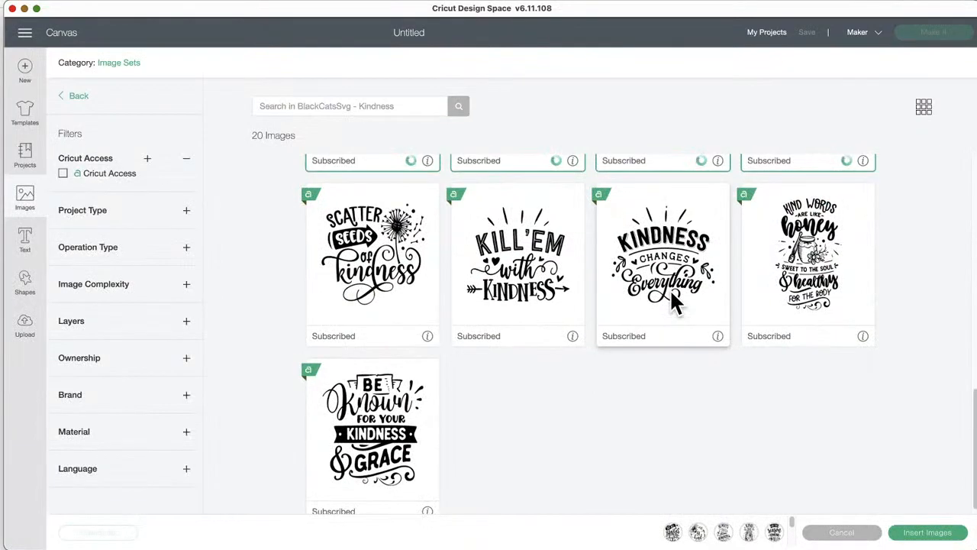
scroll(672, 298, "up", 3)
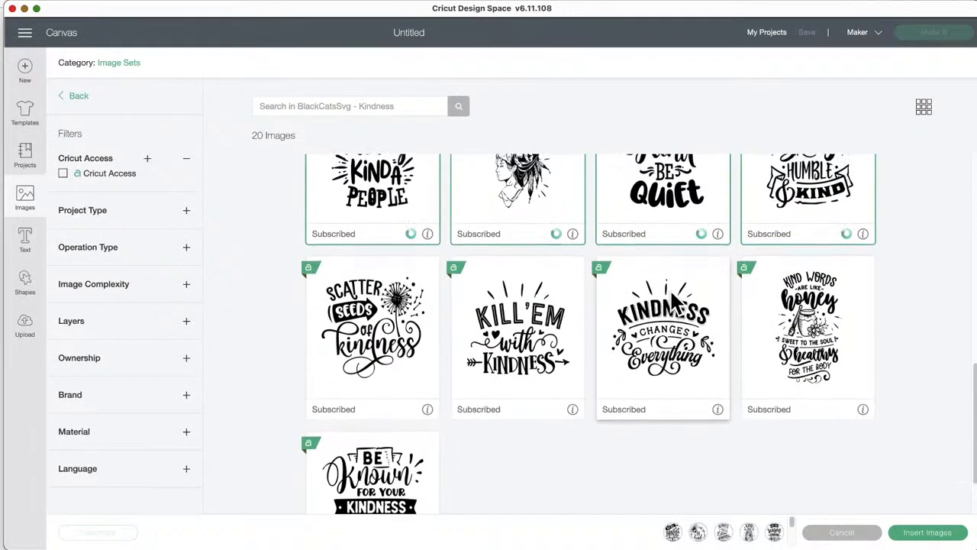
scroll(672, 300, "up", 5)
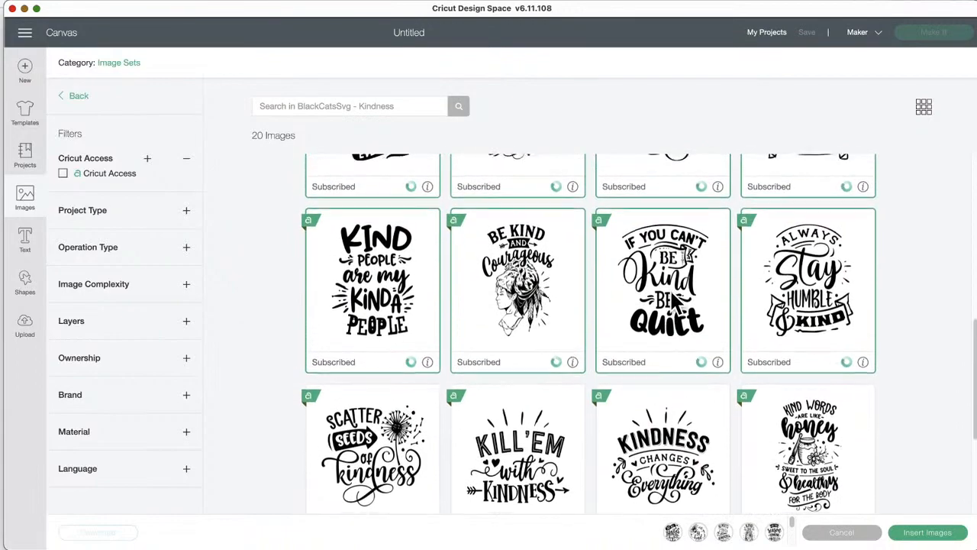
- Examine the download markers across all rows of the Kindness set and clear the stray text highlight
scroll(672, 301, "down", 4)
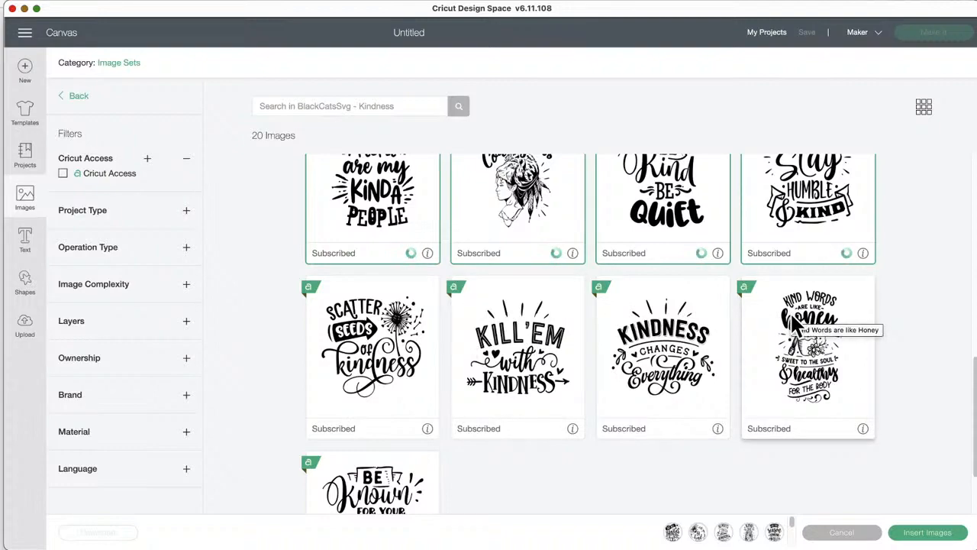
scroll(792, 317, "up", 1)
scroll(791, 311, "up", 2)
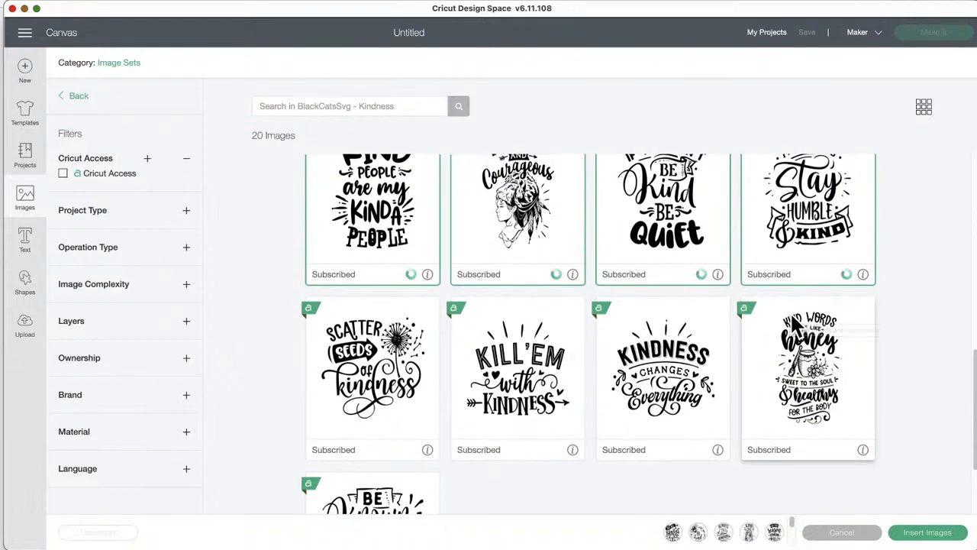
scroll(790, 311, "up", 5)
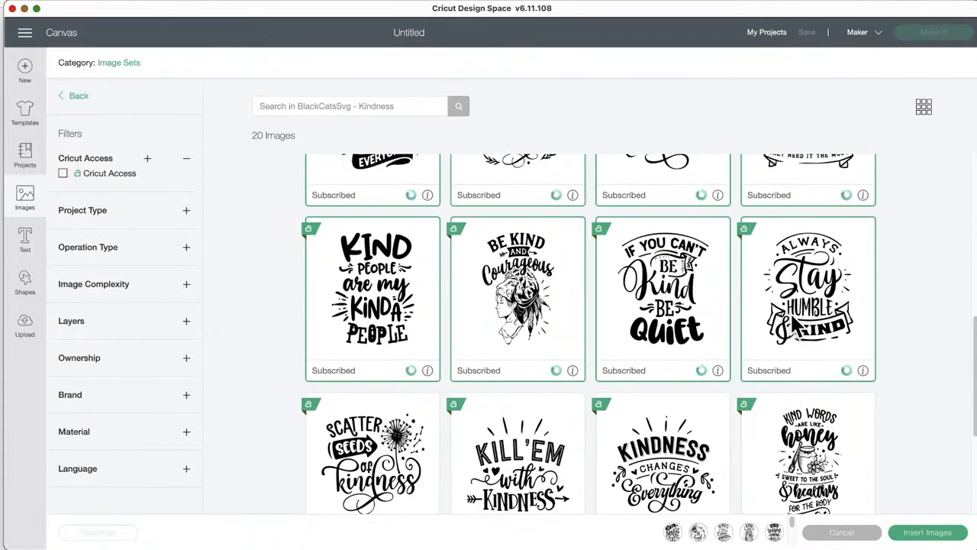
scroll(791, 312, "up", 10)
scroll(792, 319, "up", 14)
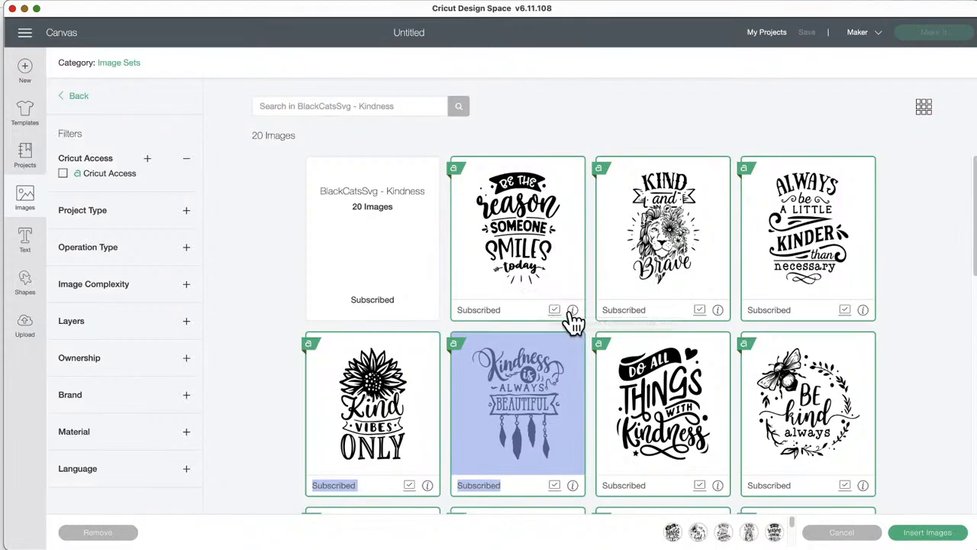
scroll(662, 378, "down", 5)
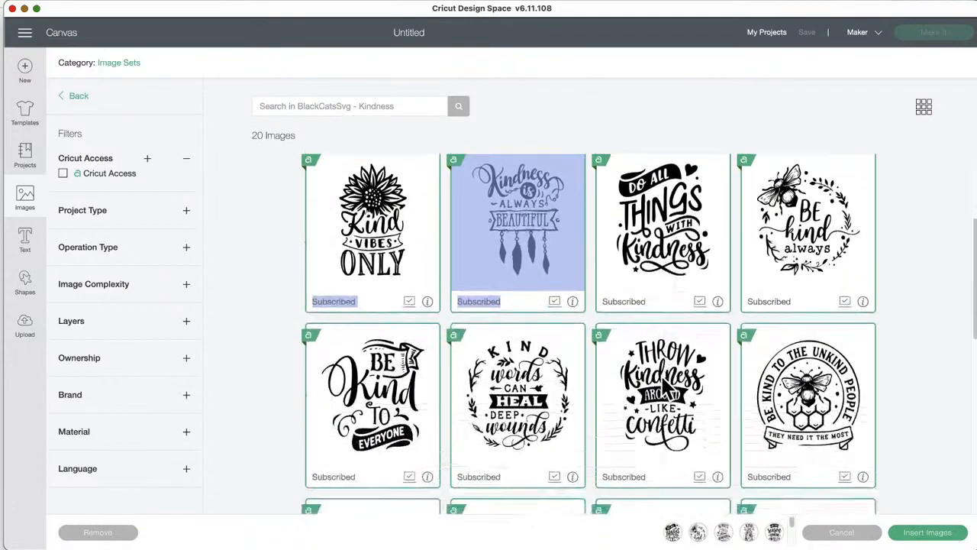
scroll(662, 386, "down", 5)
scroll(662, 386, "up", 5)
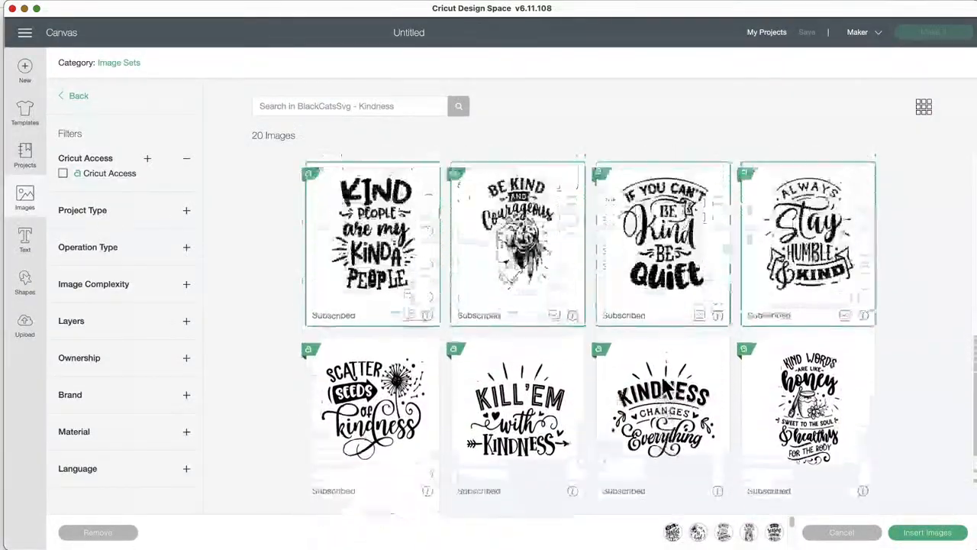
scroll(663, 386, "up", 5)
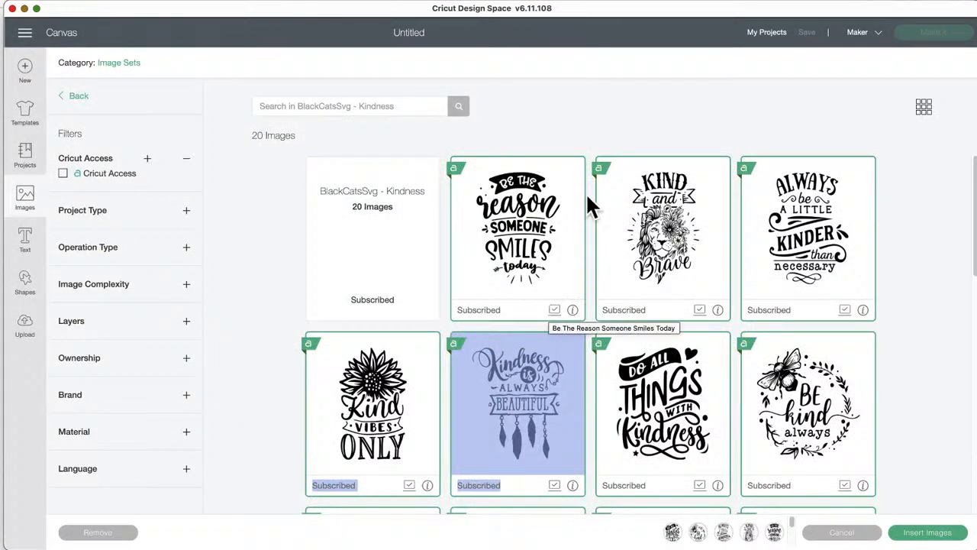
left_click(254, 195)
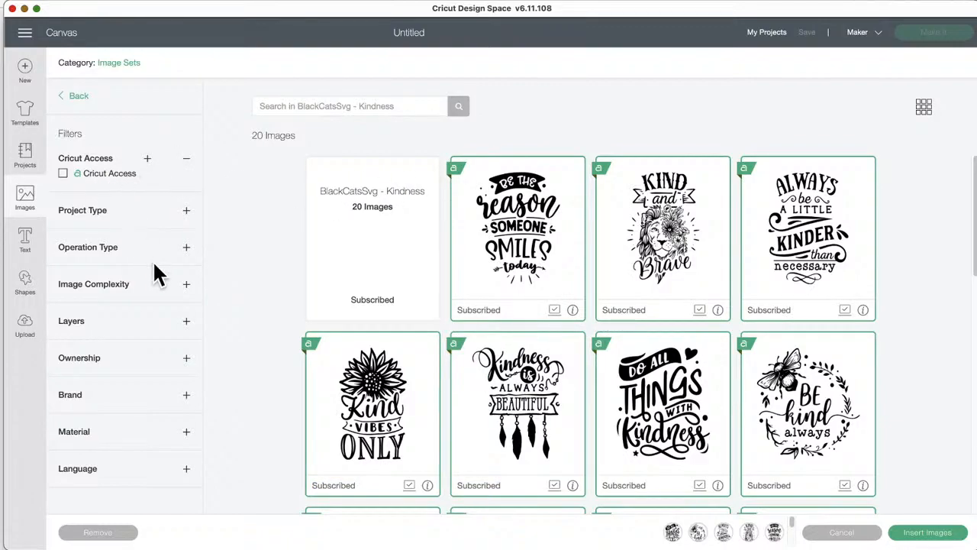
- Filter the images by Downloaded ownership and look for the Kindness images among them
left_click(134, 369)
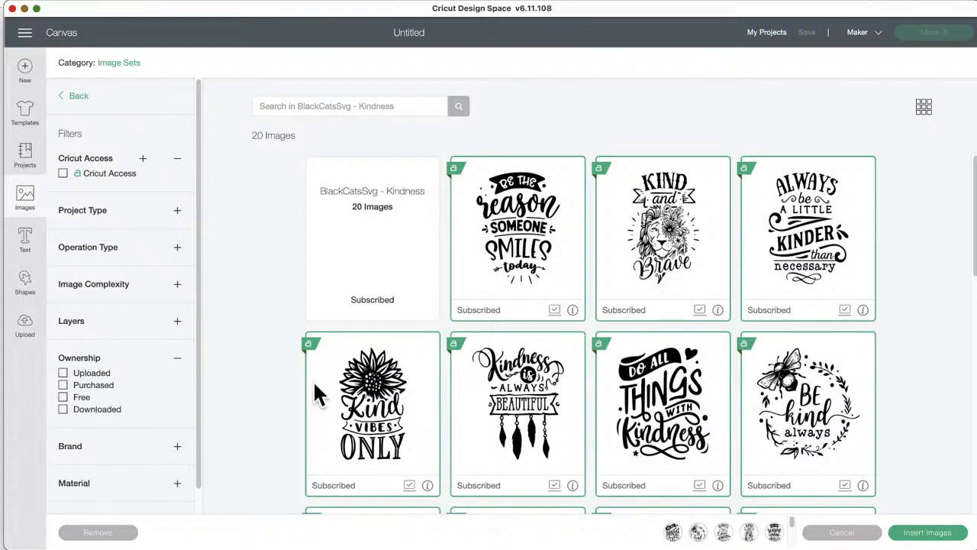
left_click(64, 411)
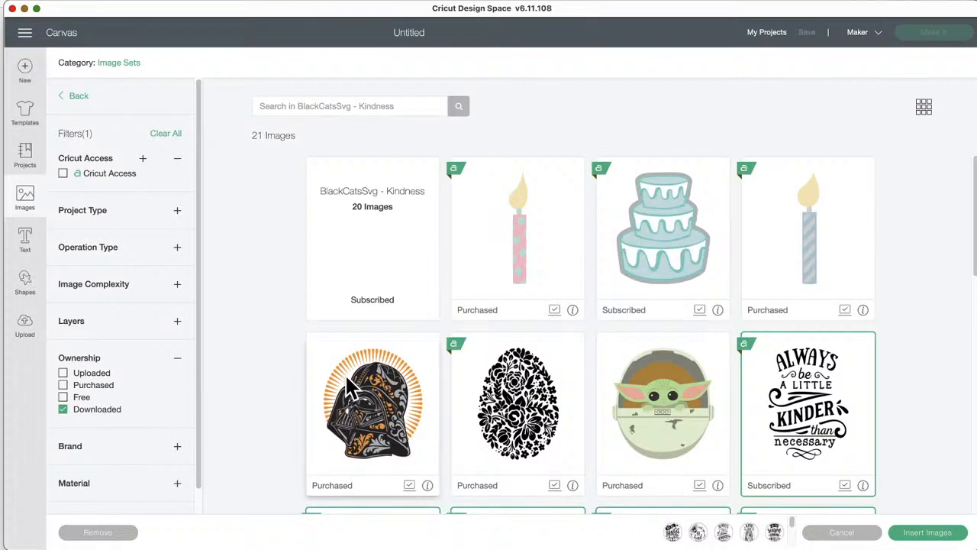
scroll(346, 376, "down", 5)
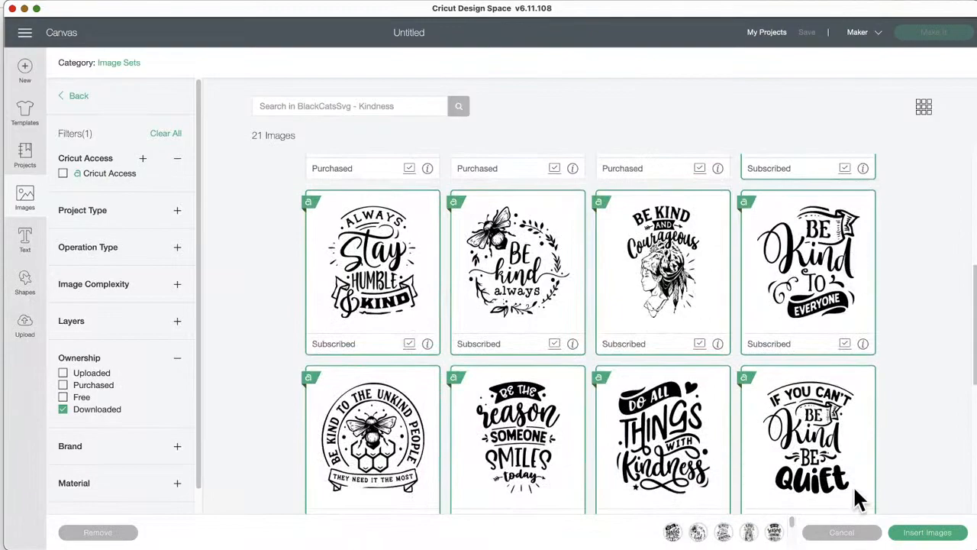
- Deselect the two rows of downloaded images from Always Stay Humble & Kind through If You Can't Be Kind Be Quiet
left_click(833, 420)
left_click(646, 422)
left_click(468, 407)
left_click(392, 422)
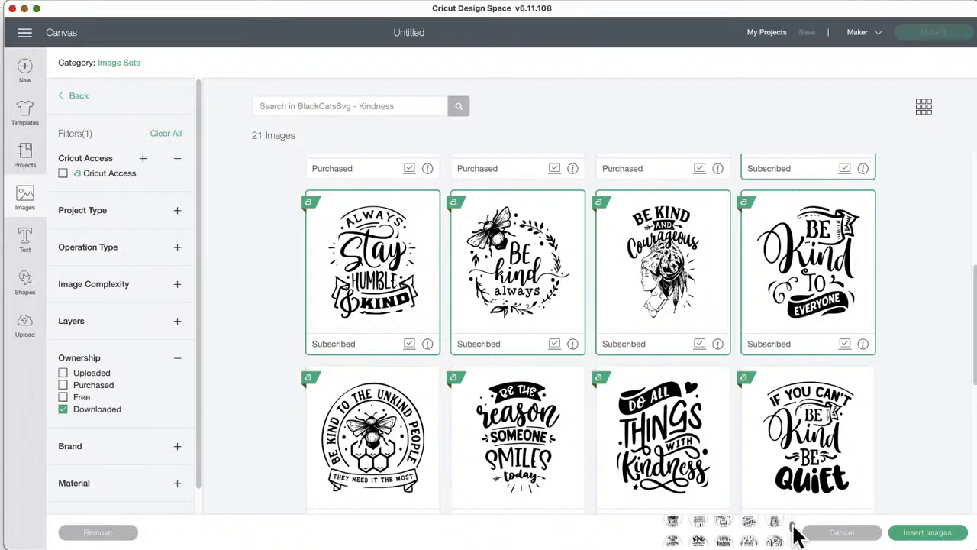
left_click(822, 307)
left_click(685, 279)
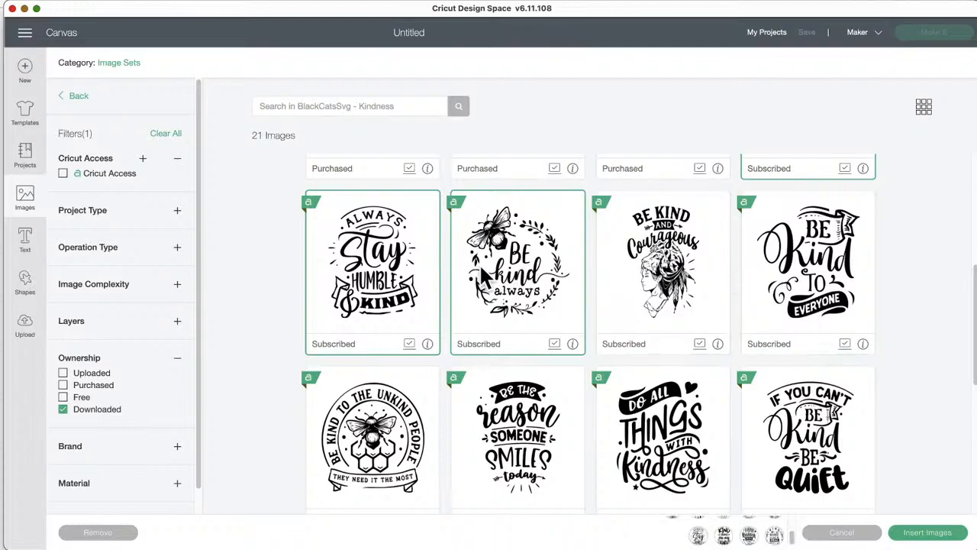
left_click(483, 276)
left_click(378, 270)
- Deselect the remaining Kindness images: Always Be A Little Kinder, the row from Kind and Brave to Kind Words Can Heal, and the last two
scroll(534, 343, "up", 2)
scroll(566, 320, "up", 2)
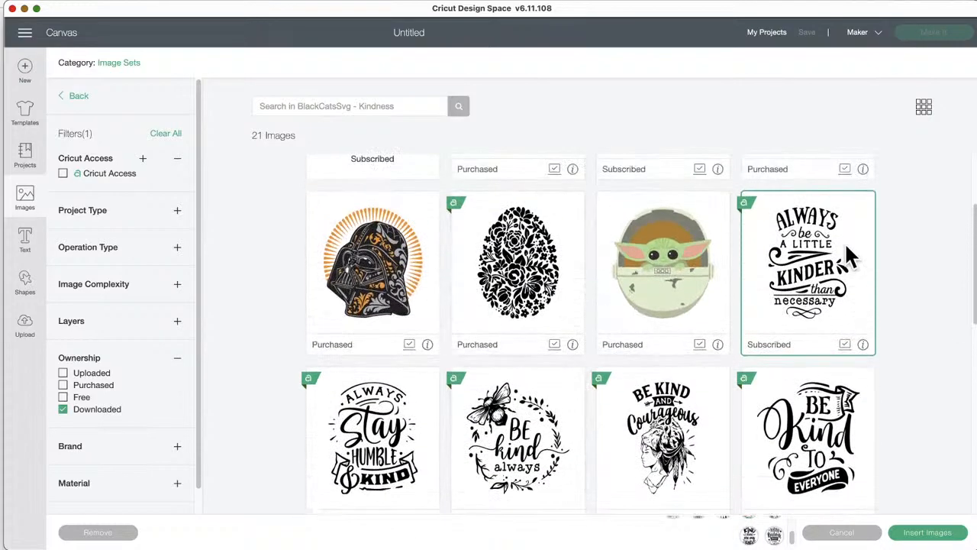
left_click(844, 242)
scroll(724, 355, "down", 10)
left_click(750, 351)
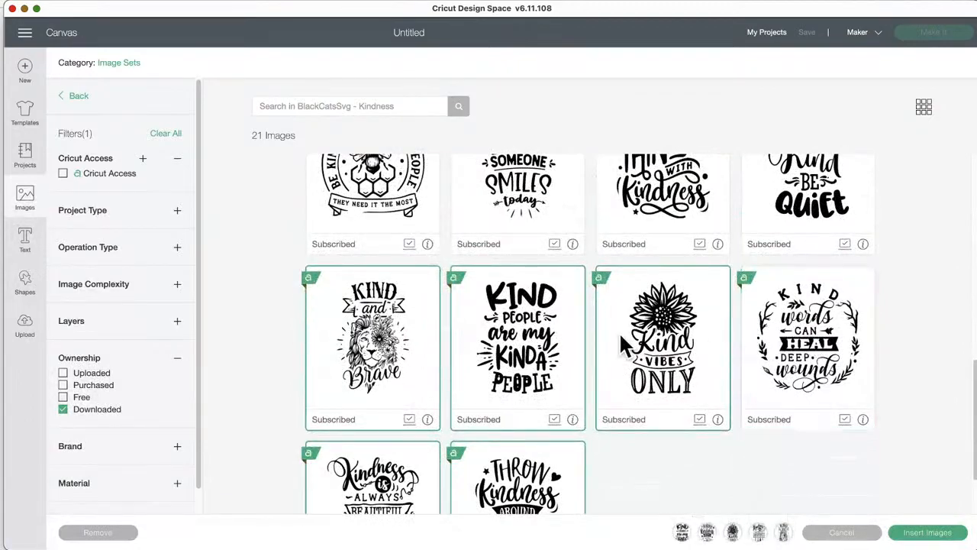
left_click(619, 331)
left_click(504, 321)
left_click(376, 309)
left_click(387, 465)
left_click(528, 466)
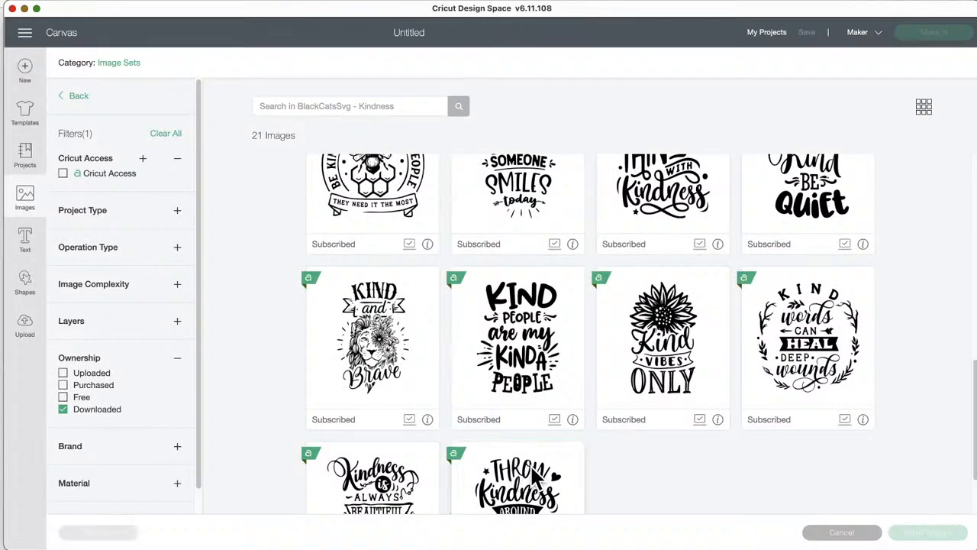
- Look through the full list of downloaded images from beginning to end
scroll(594, 447, "down", 2)
scroll(594, 447, "up", 5)
scroll(594, 457, "up", 10)
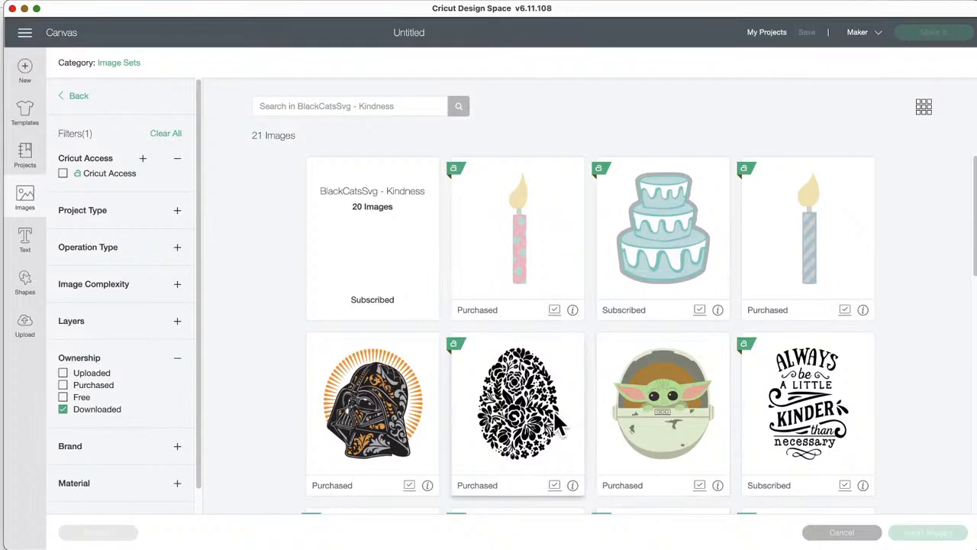
scroll(553, 409, "down", 5)
scroll(553, 409, "down", 3)
scroll(553, 409, "up", 8)
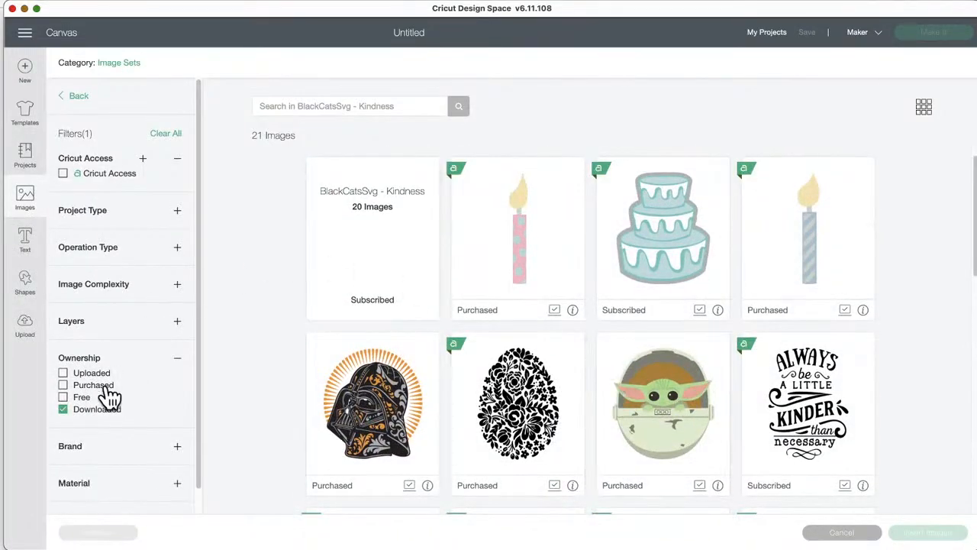
- Remove the Downloaded filter, check the Kindness set for Free images, and remove the Free filter again
left_click(64, 412)
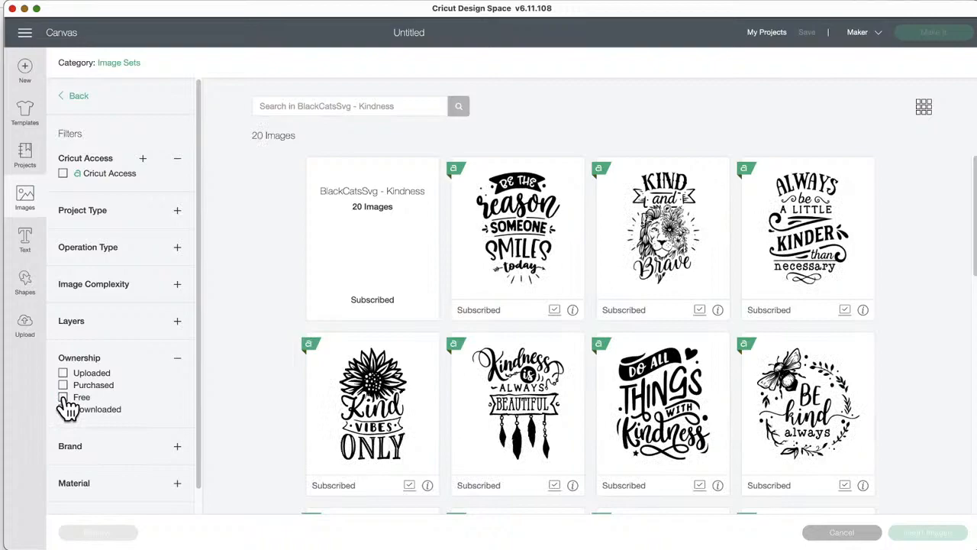
left_click(64, 398)
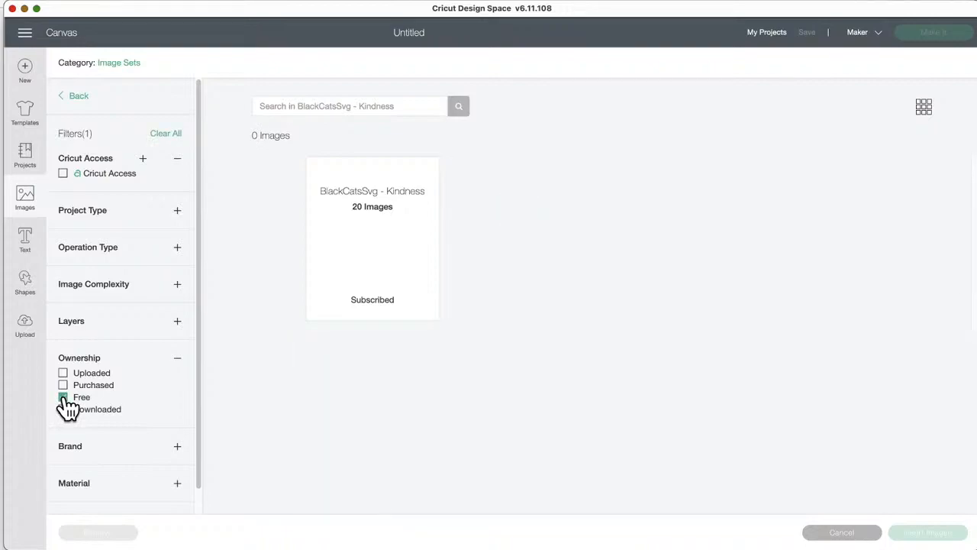
left_click(64, 398)
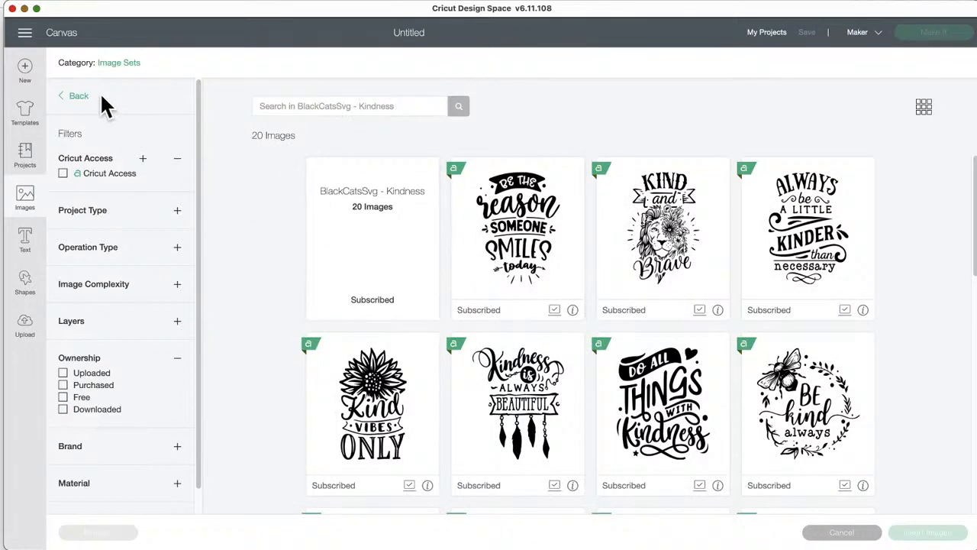
- Leave the Kindness set, browse All Images instead, and filter them by Free ownership
left_click(80, 97)
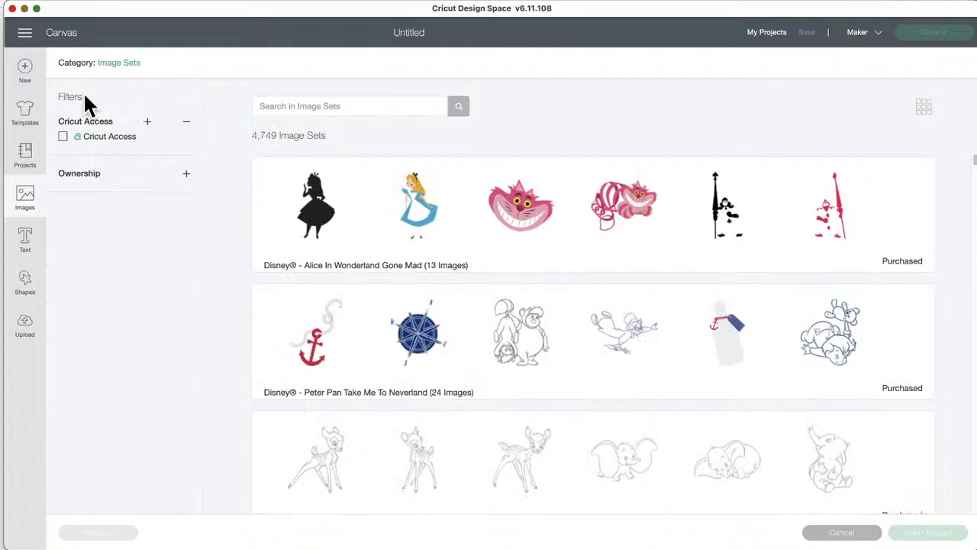
left_click(122, 63)
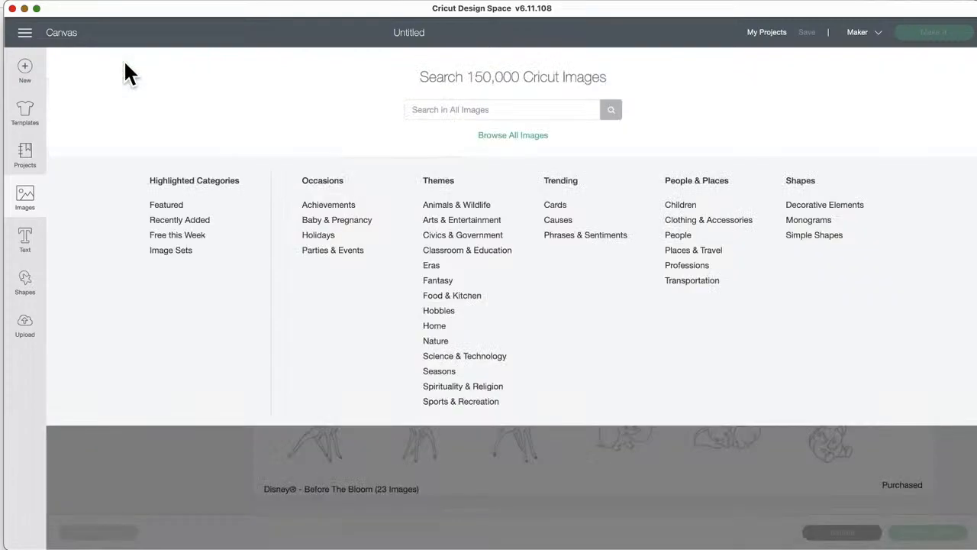
left_click(516, 136)
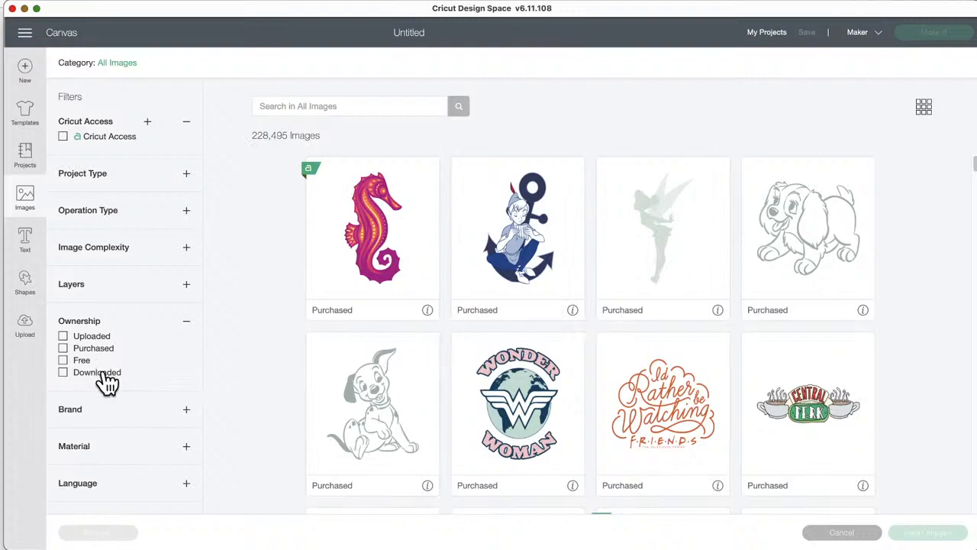
left_click(63, 360)
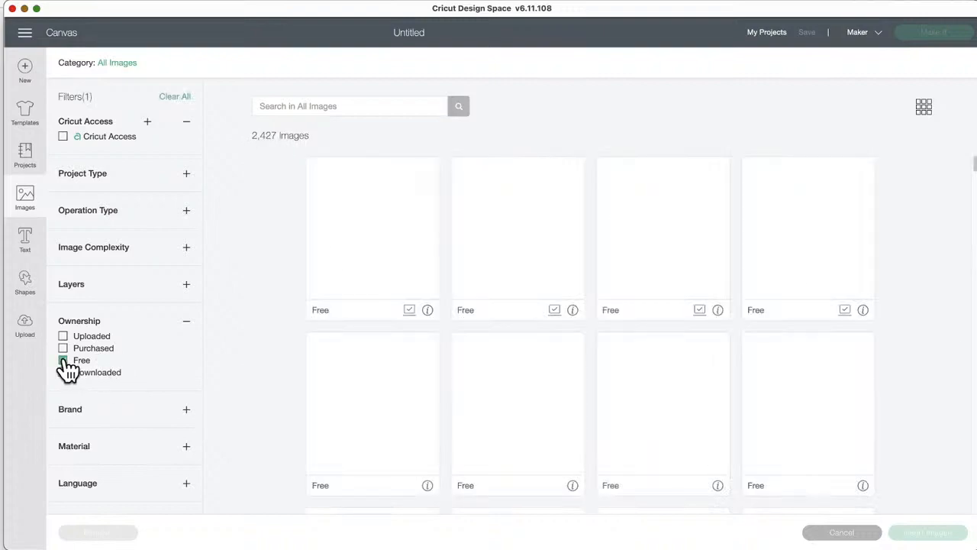
- Examine the range of free images available in the All Images library
scroll(447, 351, "down", 10)
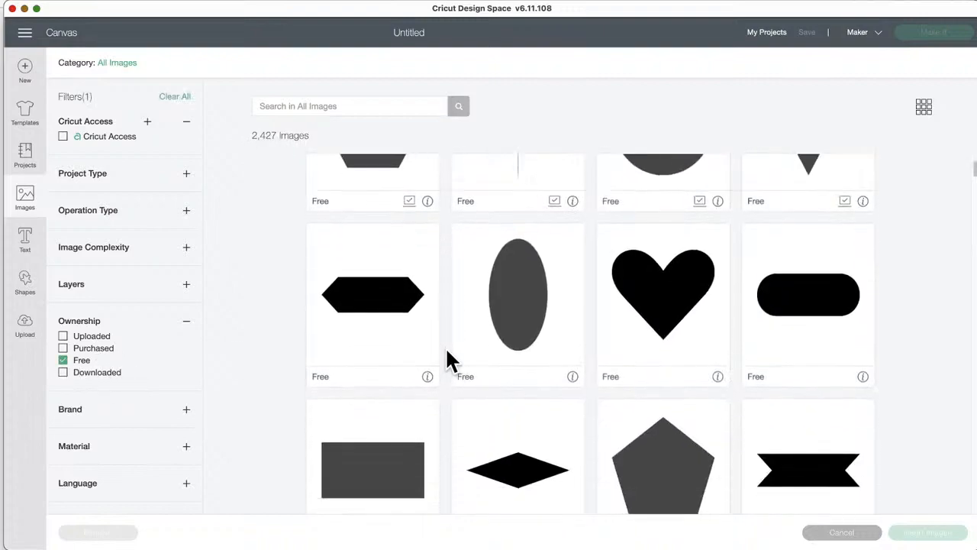
scroll(447, 351, "down", 10)
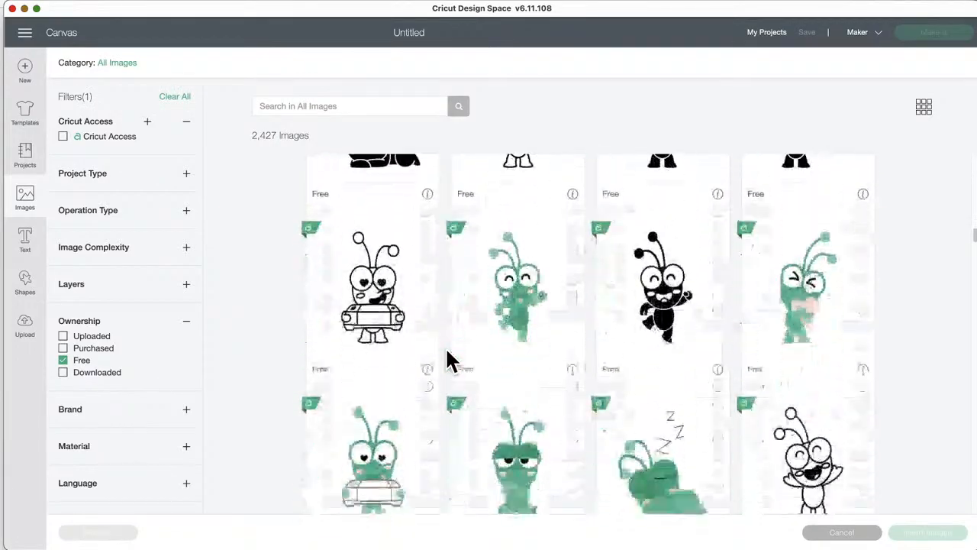
scroll(448, 352, "down", 10)
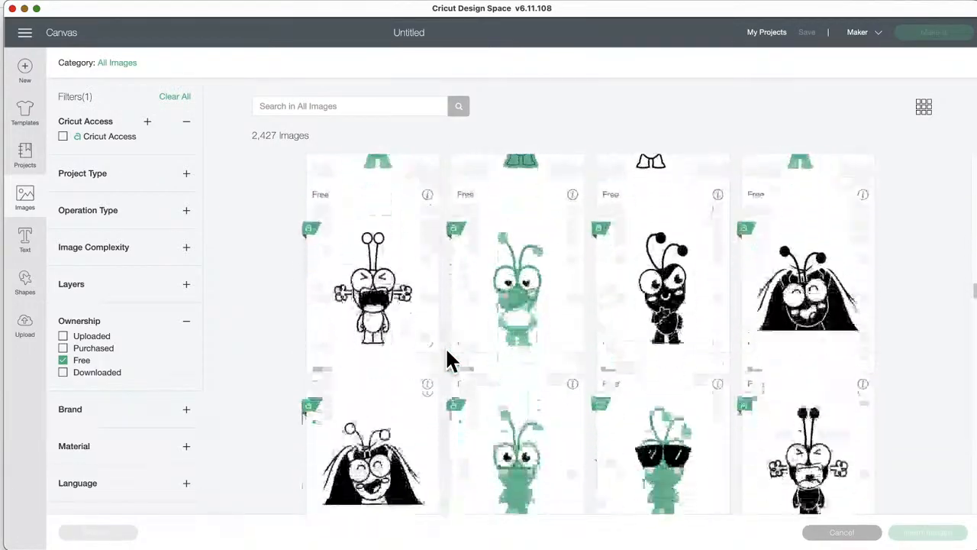
scroll(447, 359, "down", 10)
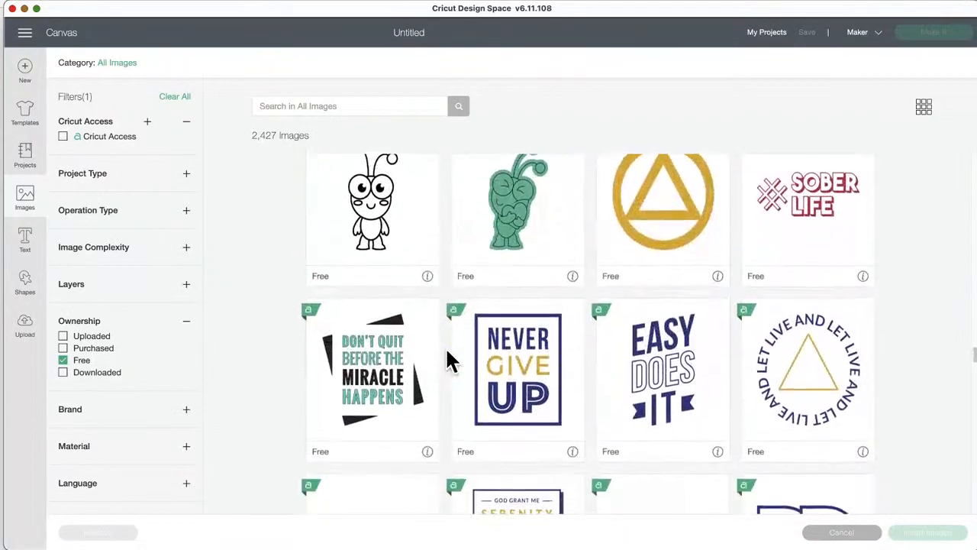
scroll(448, 359, "down", 10)
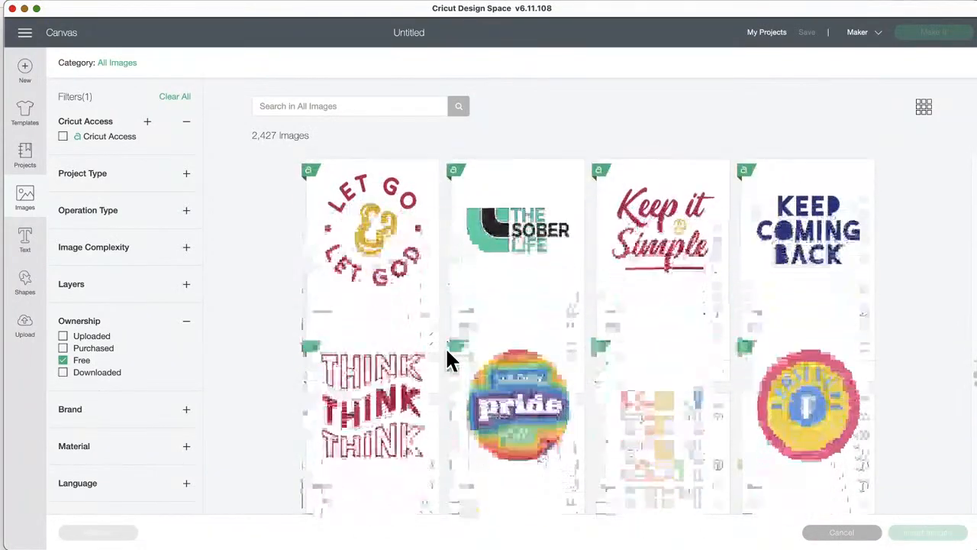
scroll(447, 359, "down", 10)
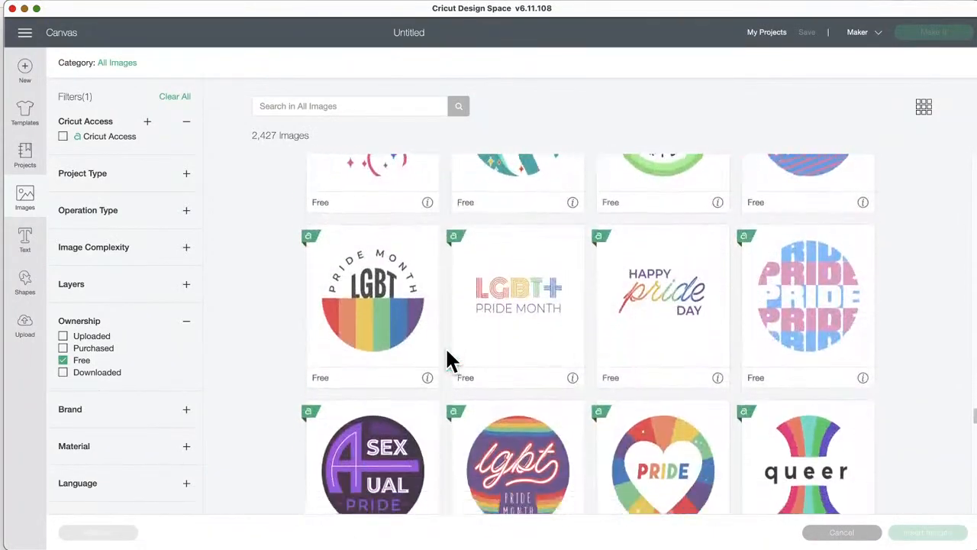
scroll(447, 359, "down", 10)
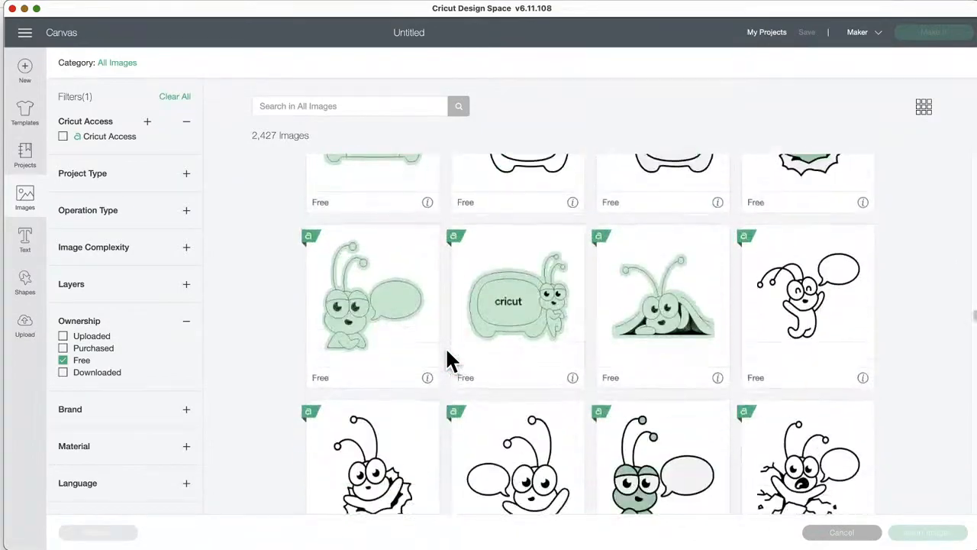
scroll(448, 360, "down", 10)
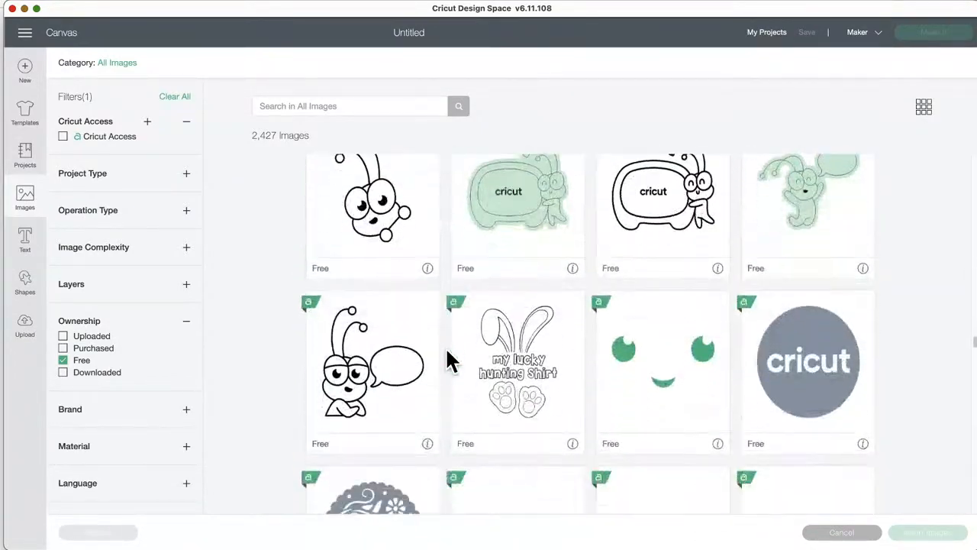
scroll(447, 359, "down", 10)
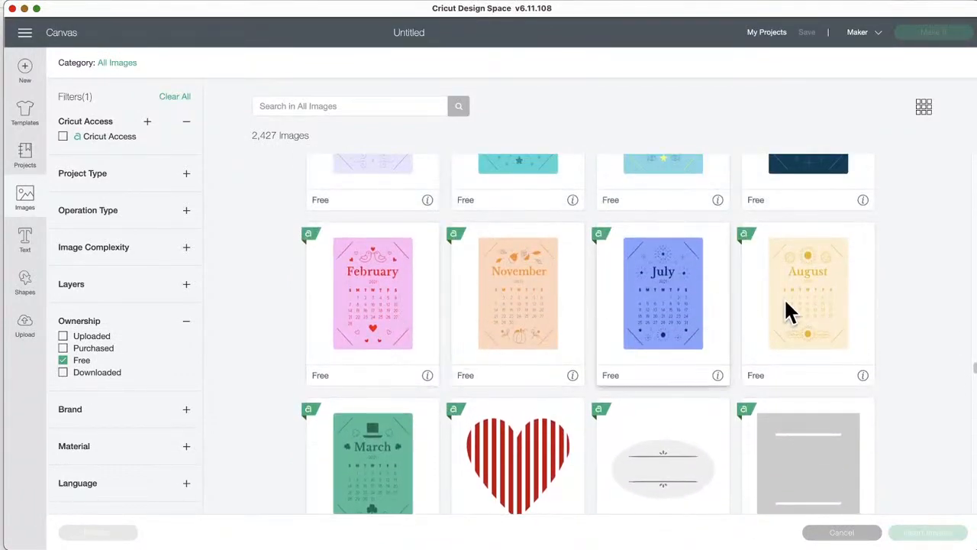
scroll(519, 313, "down", 6)
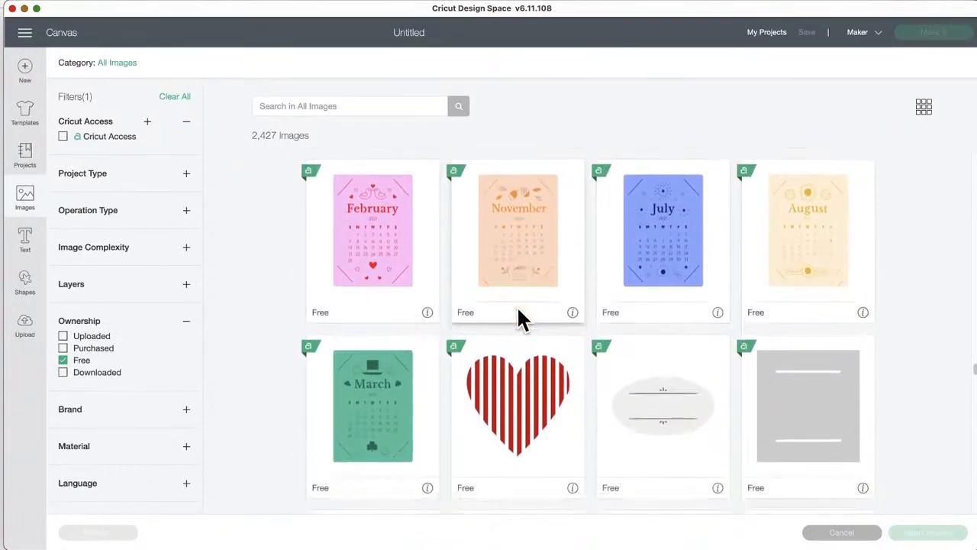
- Continue looking through the remaining free images in the All Images library
scroll(519, 319, "down", 10)
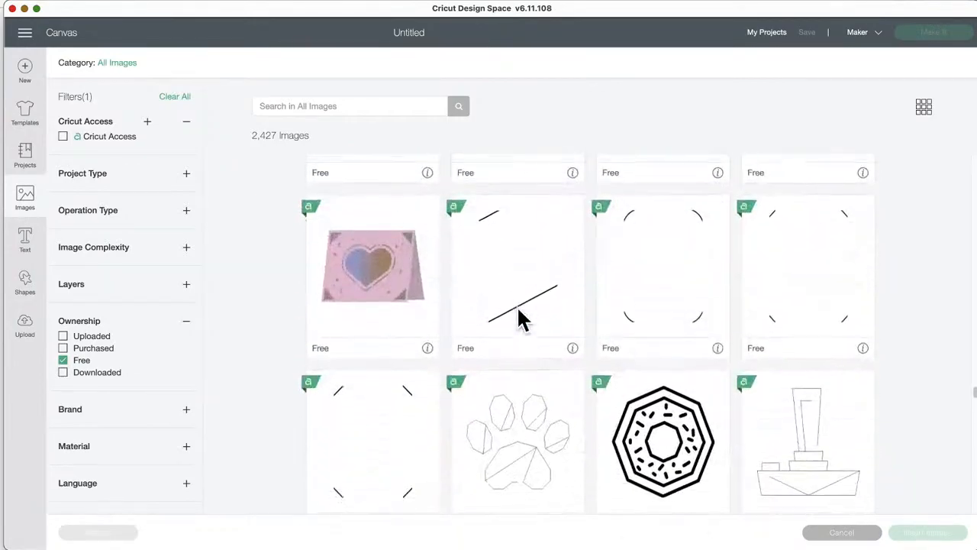
scroll(518, 313, "down", 10)
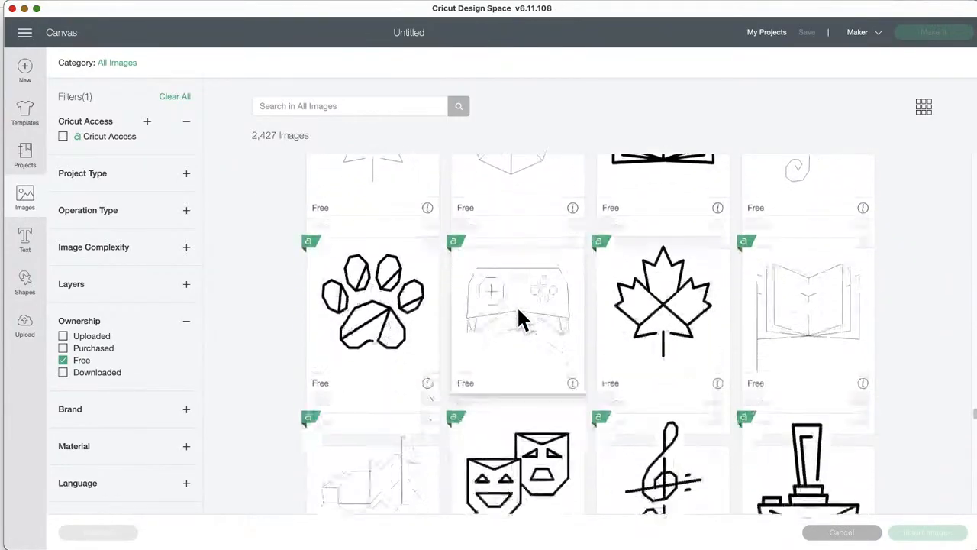
scroll(519, 319, "down", 5)
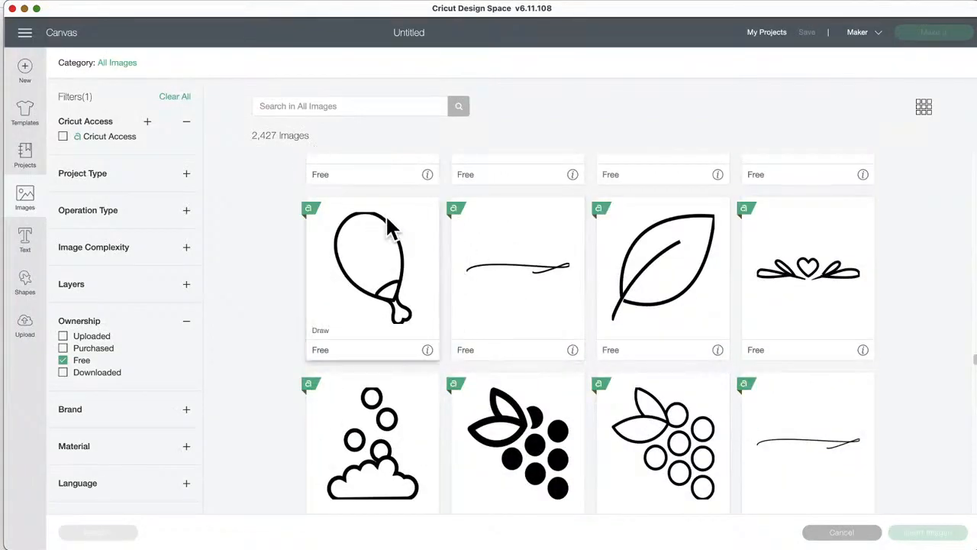
scroll(387, 219, "down", 10)
scroll(388, 219, "up", 9)
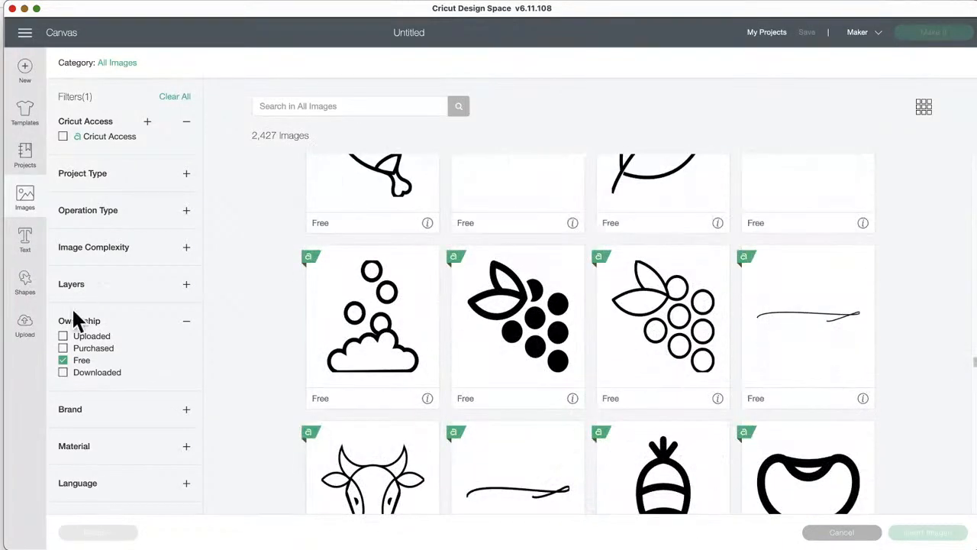
- Replace the Free ownership filter with Purchased and look through the purchased images
left_click(62, 360)
left_click(62, 348)
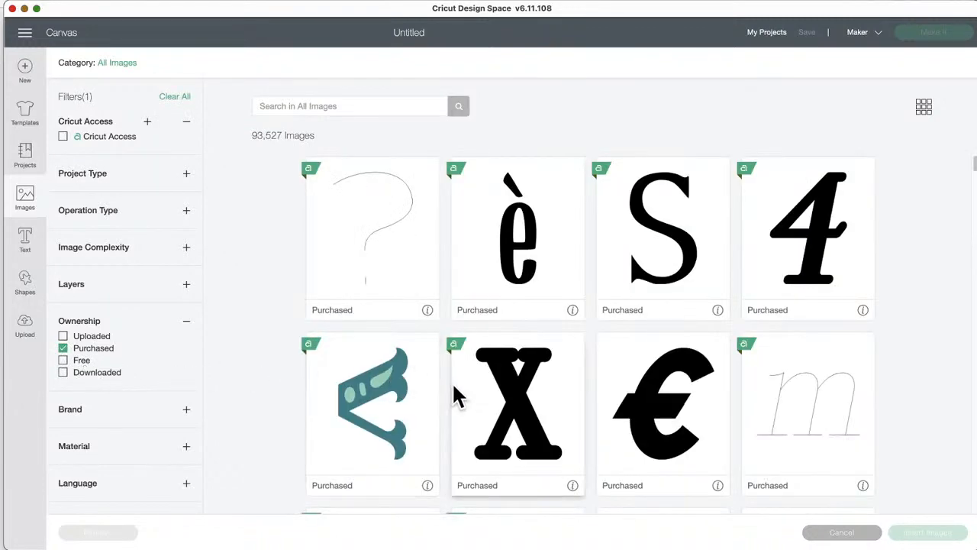
scroll(453, 381, "down", 5)
scroll(452, 382, "down", 20)
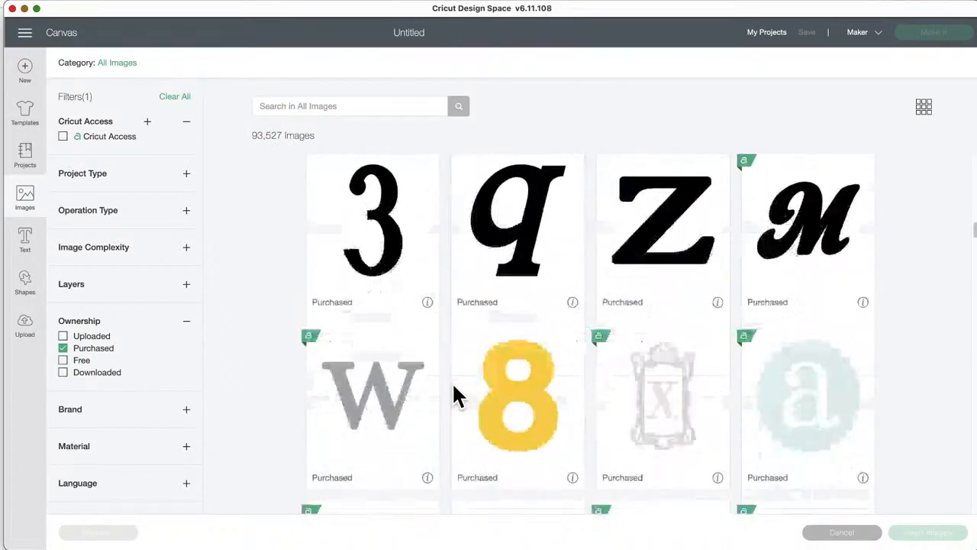
scroll(452, 382, "down", 7)
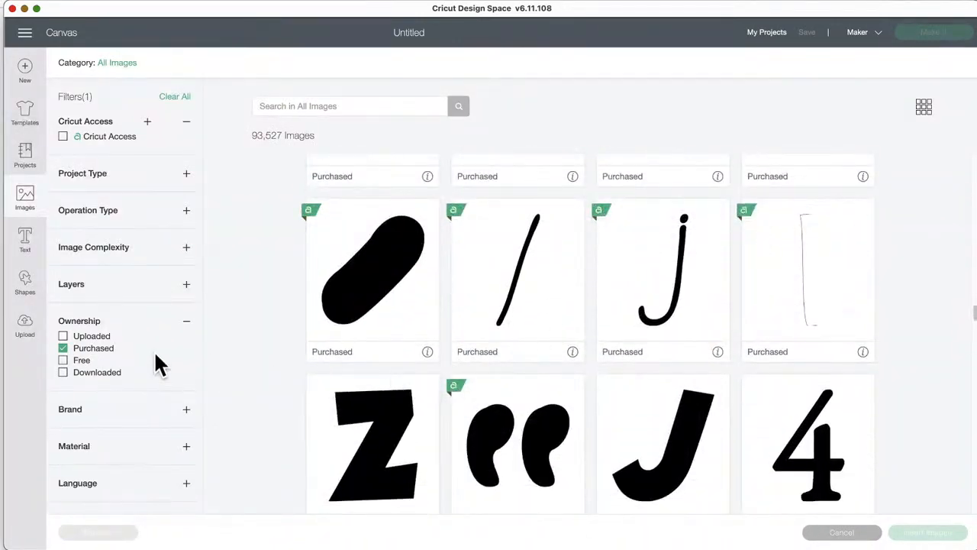
- Swap the Purchased filter for Uploaded to view the uploaded images, and remove the Uploaded filter again
left_click(63, 349)
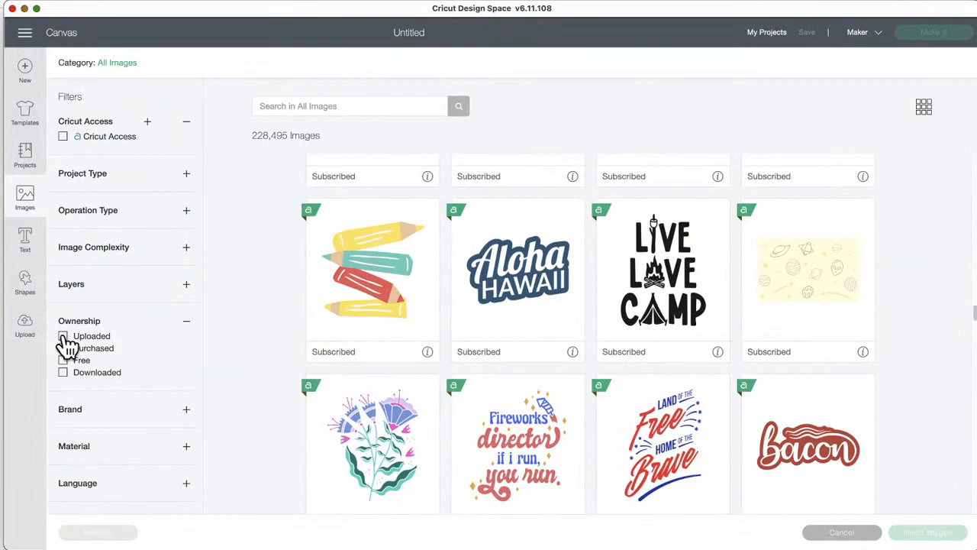
left_click(64, 338)
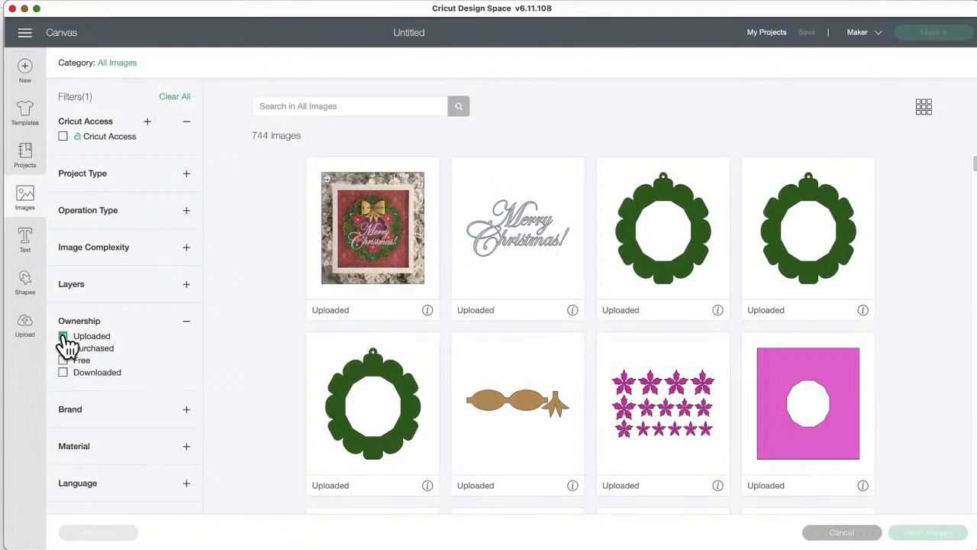
left_click(64, 337)
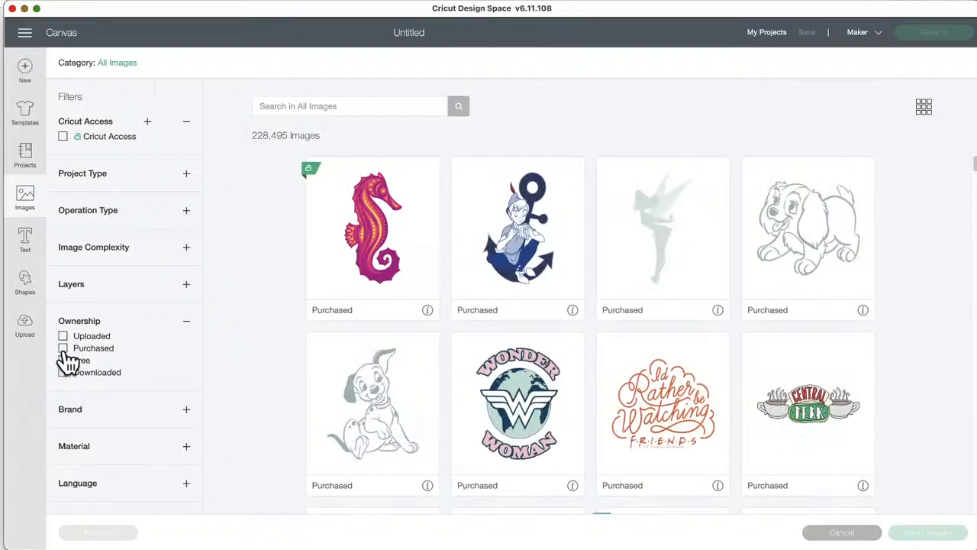
- Filter the images by Multi layers, look through the multi-layer images, and remove the Multi filter
left_click(91, 289)
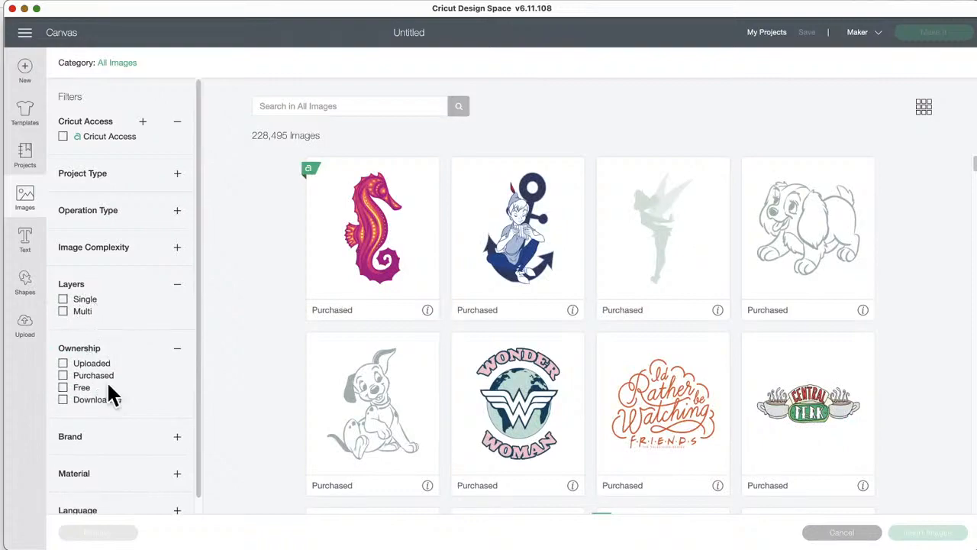
left_click(64, 311)
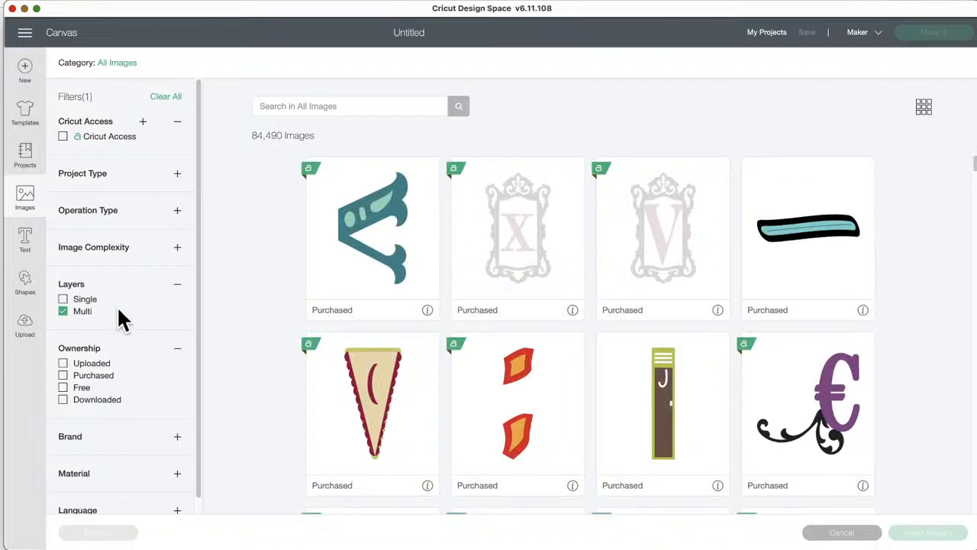
scroll(466, 389, "down", 10)
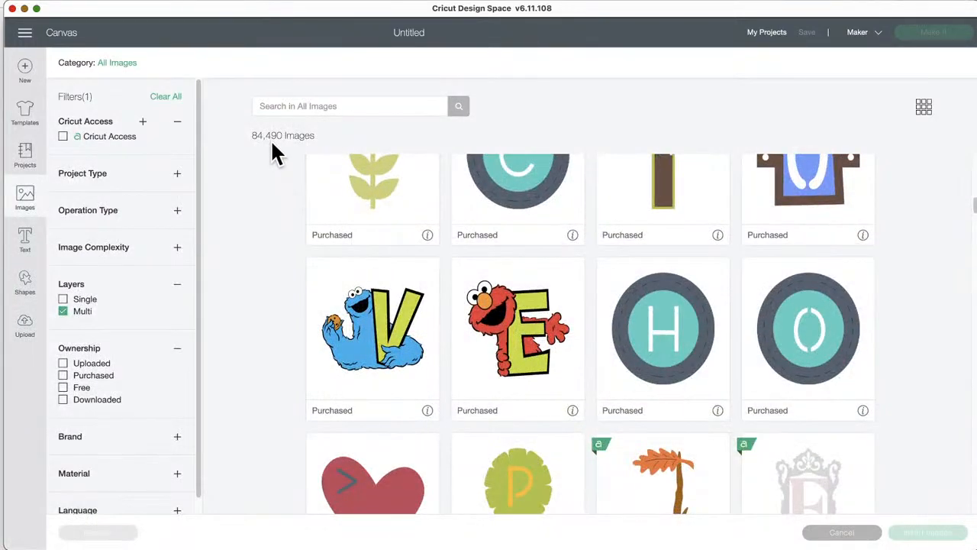
scroll(420, 313, "down", 8)
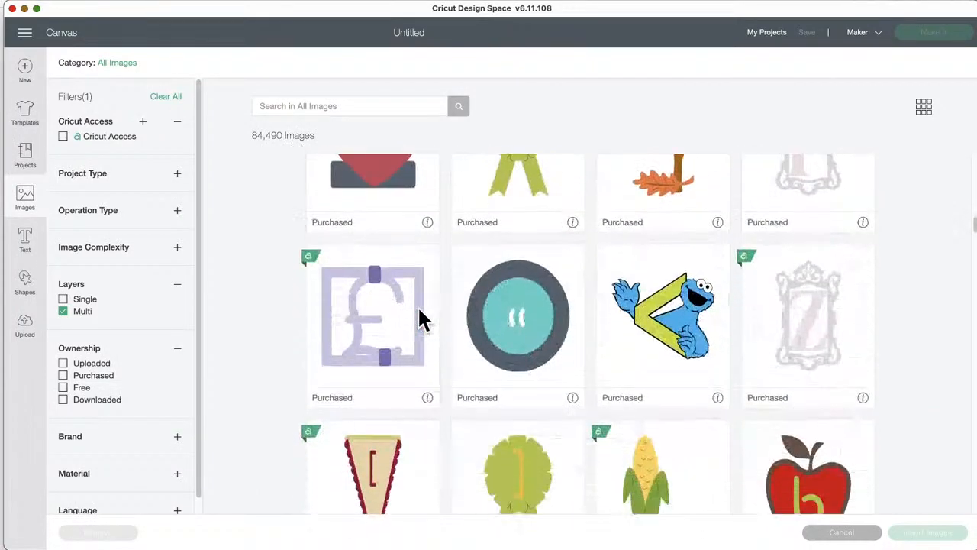
scroll(419, 310, "down", 20)
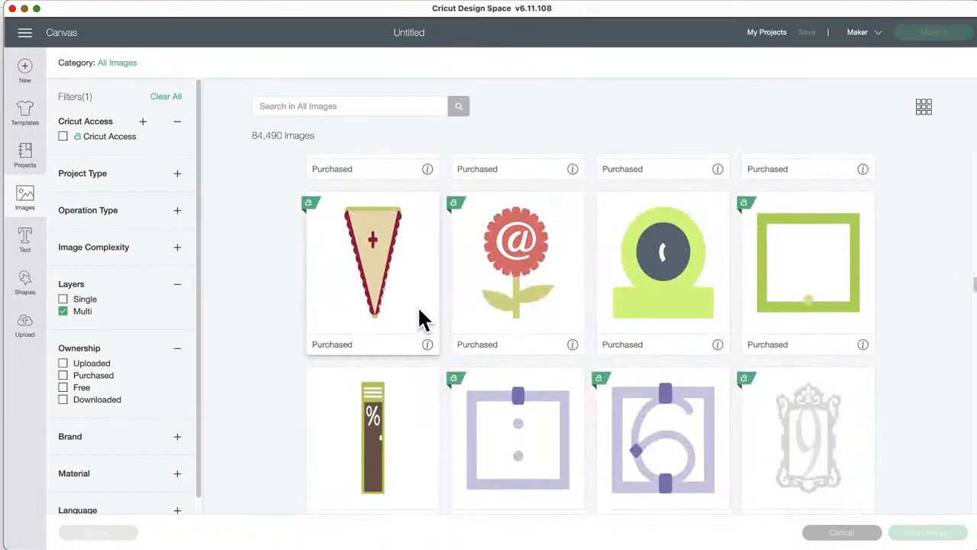
left_click(63, 311)
- Show the Image Complexity and Operation Type options, and browse the images filtered by Draw Only
left_click(128, 258)
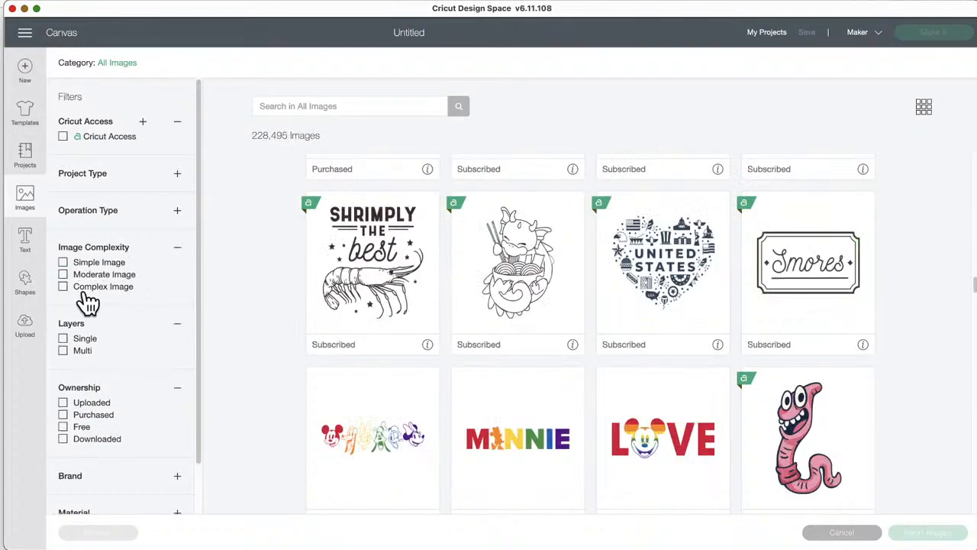
left_click(125, 212)
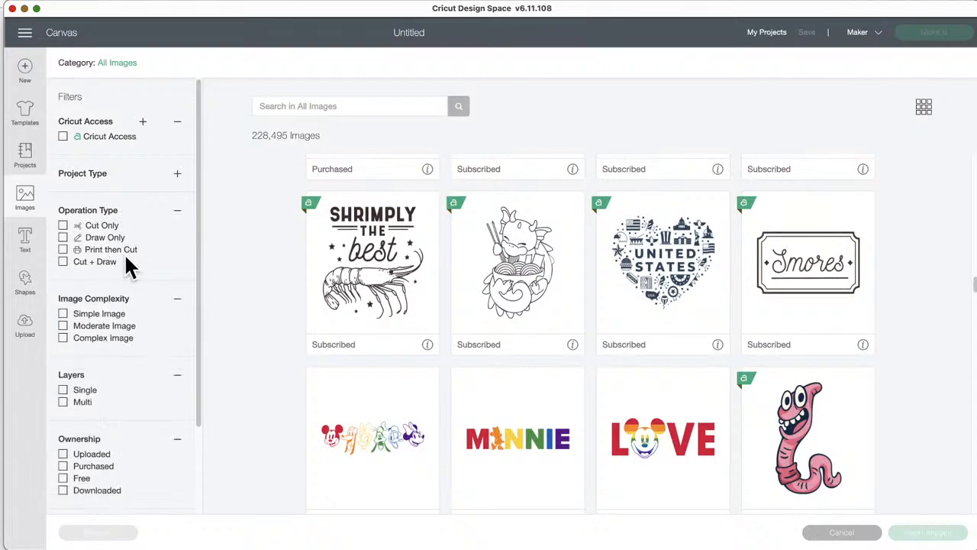
left_click(64, 238)
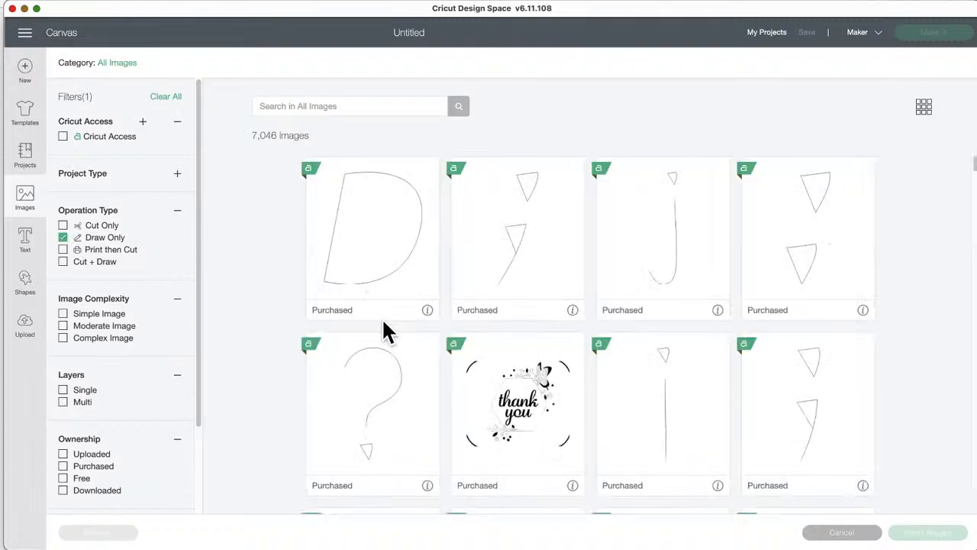
scroll(384, 330, "down", 3)
scroll(384, 323, "down", 10)
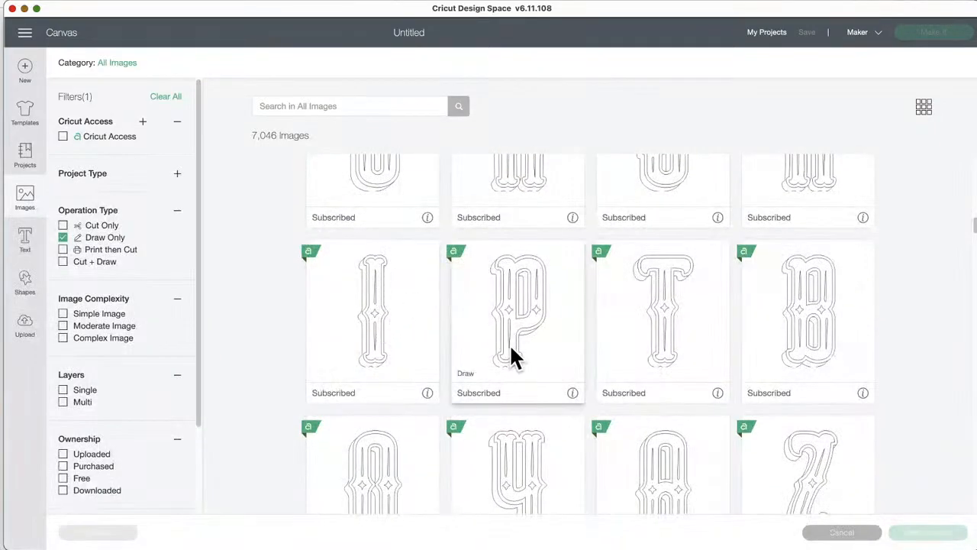
scroll(510, 348, "down", 10)
scroll(513, 356, "down", 10)
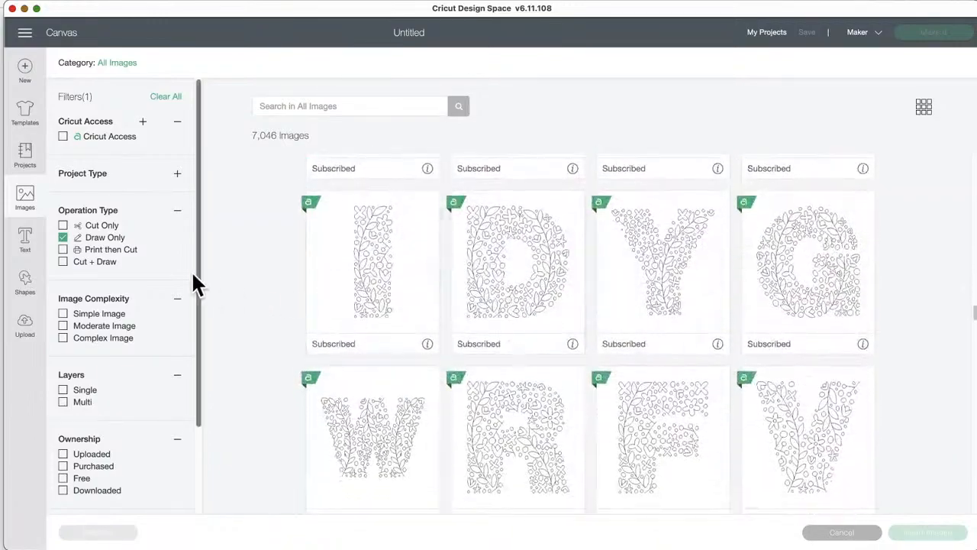
- Switch the operation type filter from Draw Only to Cut + Draw and look through the matching images
left_click(62, 261)
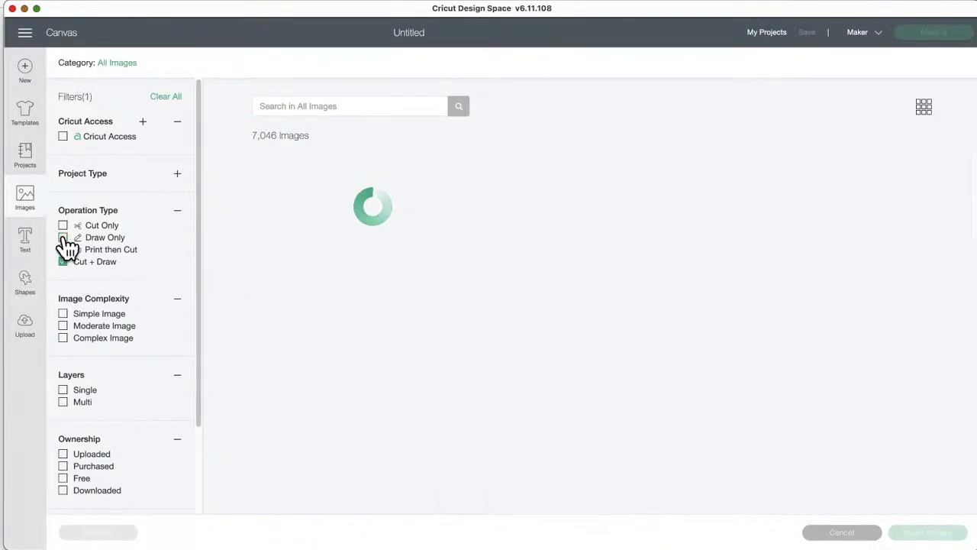
left_click(64, 238)
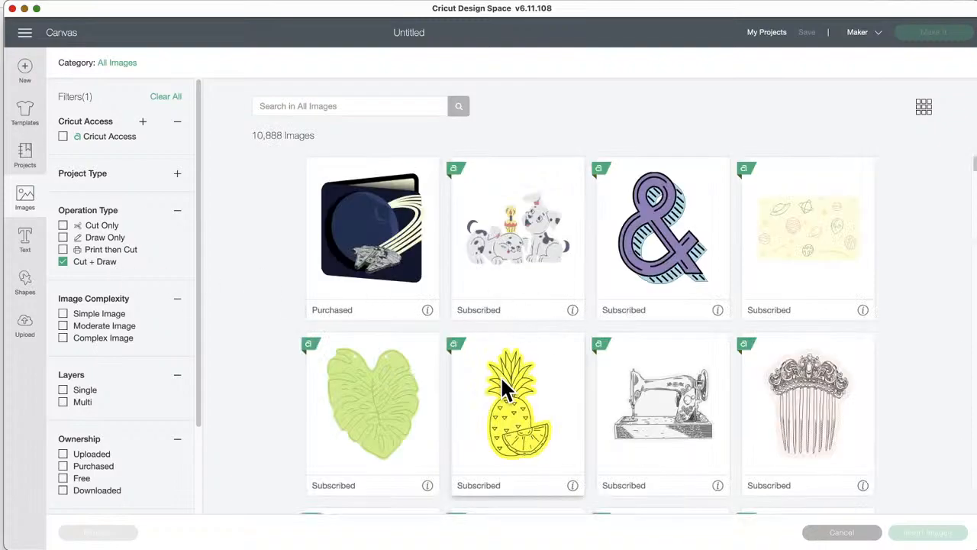
scroll(502, 381, "down", 10)
scroll(504, 390, "up", 3)
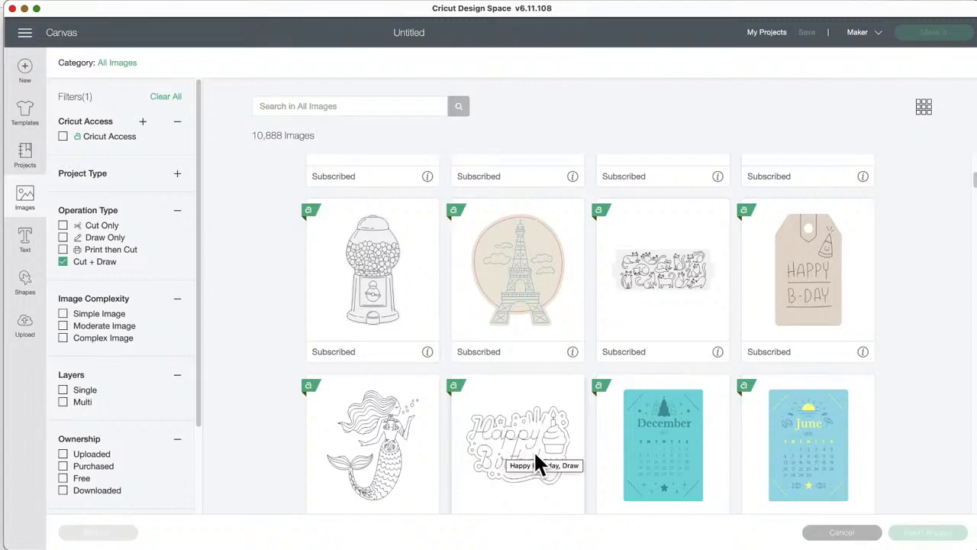
scroll(591, 367, "up", 3)
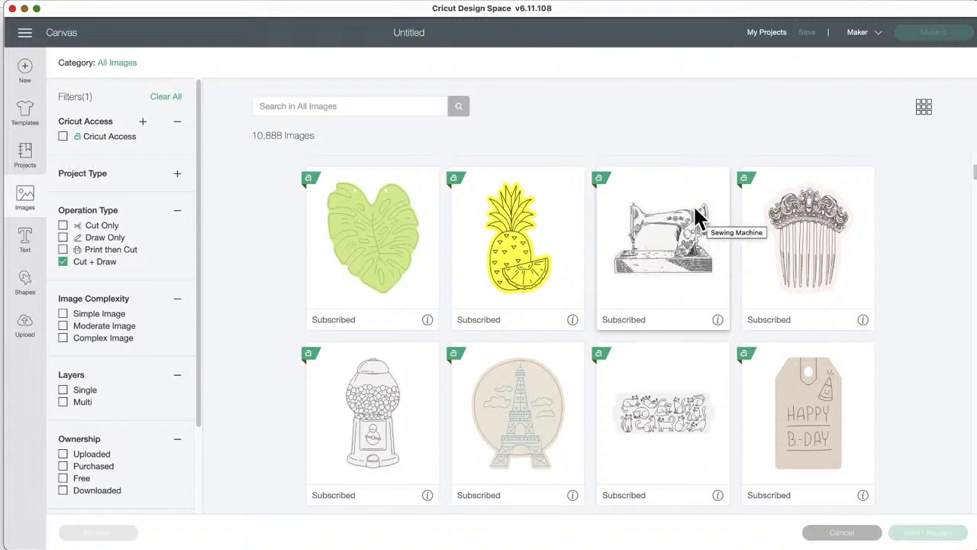
scroll(641, 240, "up", 3)
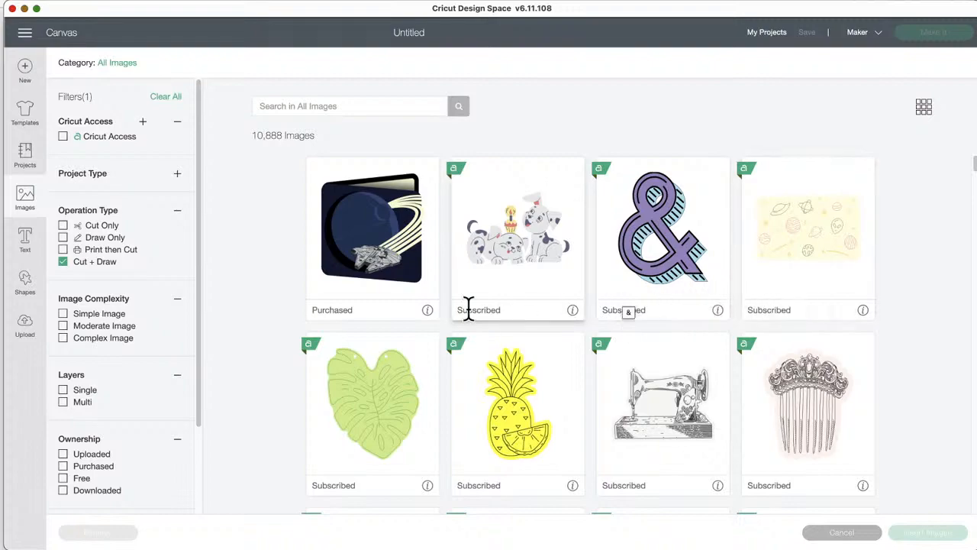
- Expand the Brand, Material and Language filters and review the options each one offers
scroll(101, 348, "down", 5)
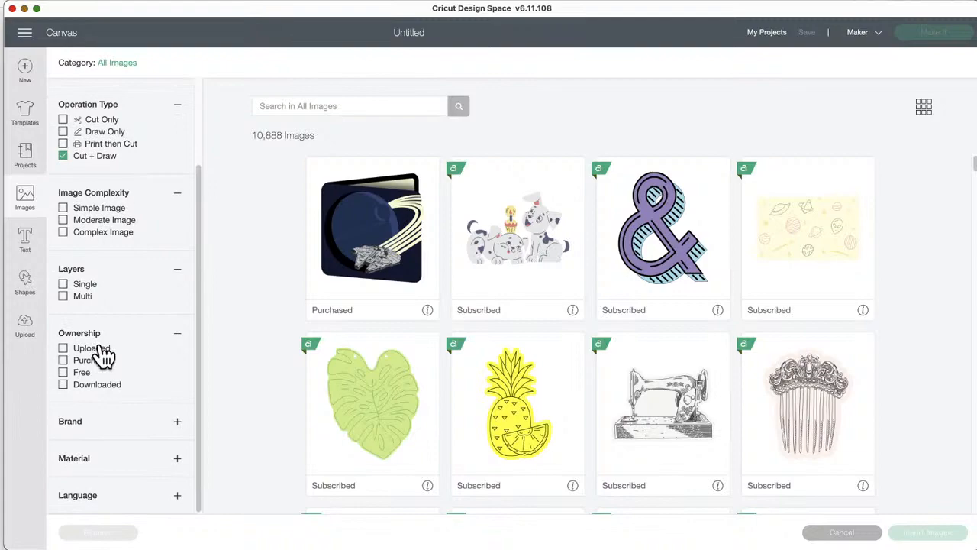
left_click(79, 428)
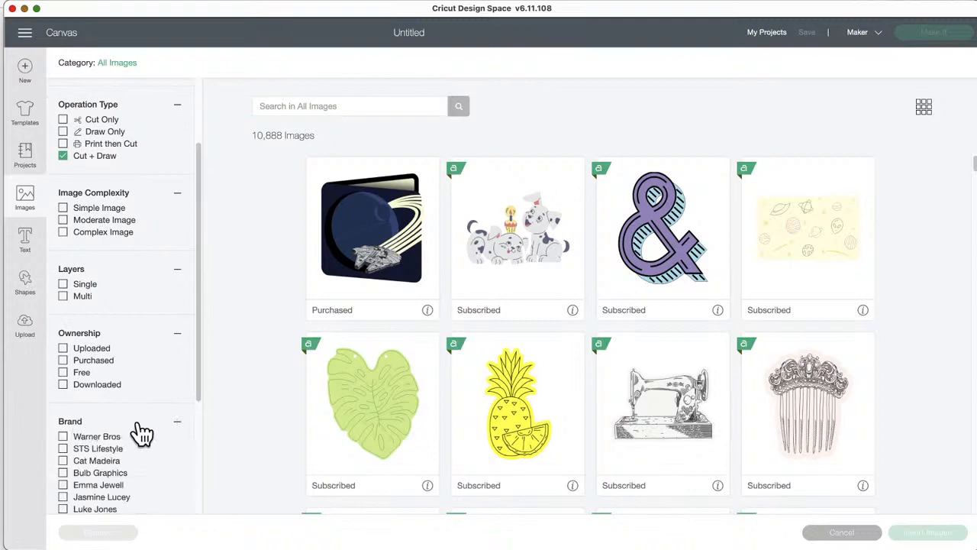
scroll(141, 432, "down", 8)
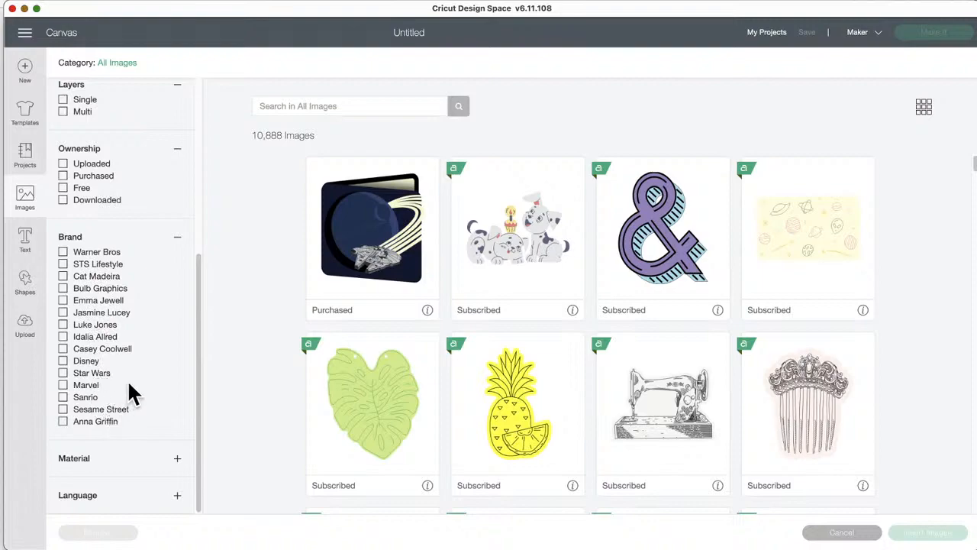
left_click(81, 460)
scroll(122, 420, "down", 3)
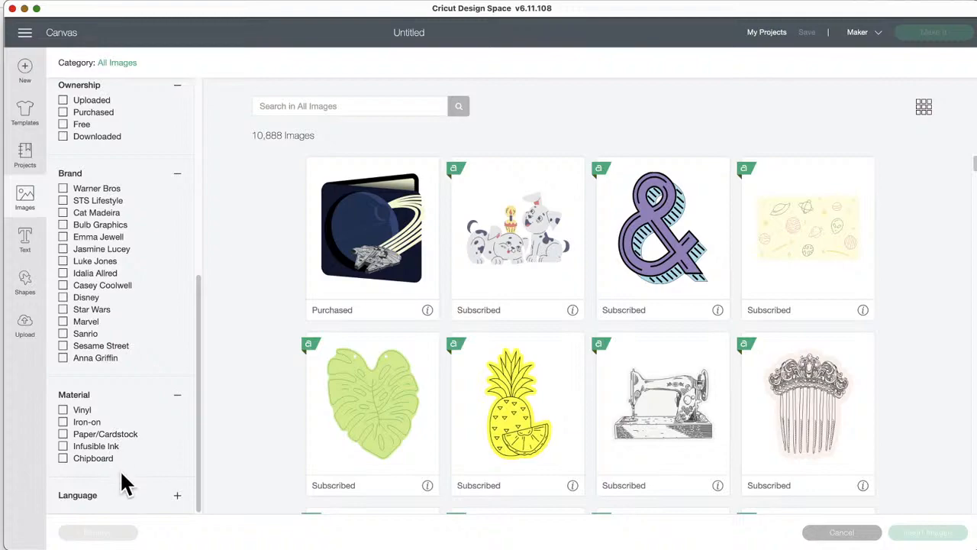
left_click(139, 496)
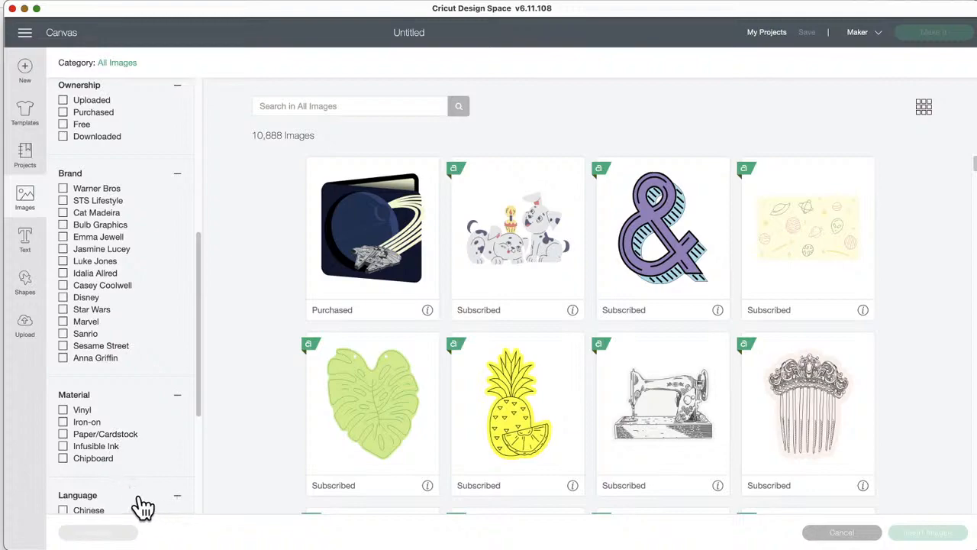
scroll(139, 492, "down", 5)
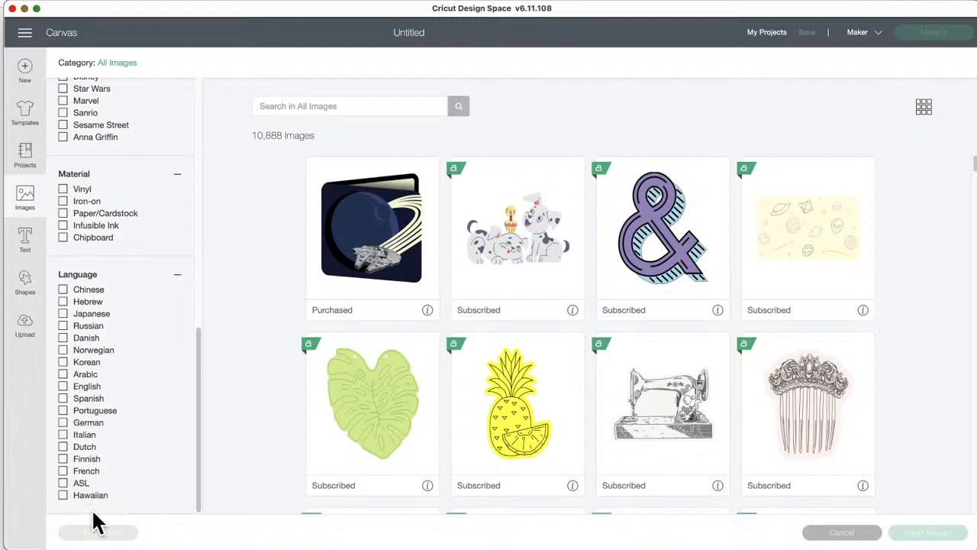
- Clear all image filters, return to the image categories, and close the image library to show the canvas
scroll(127, 313, "up", 10)
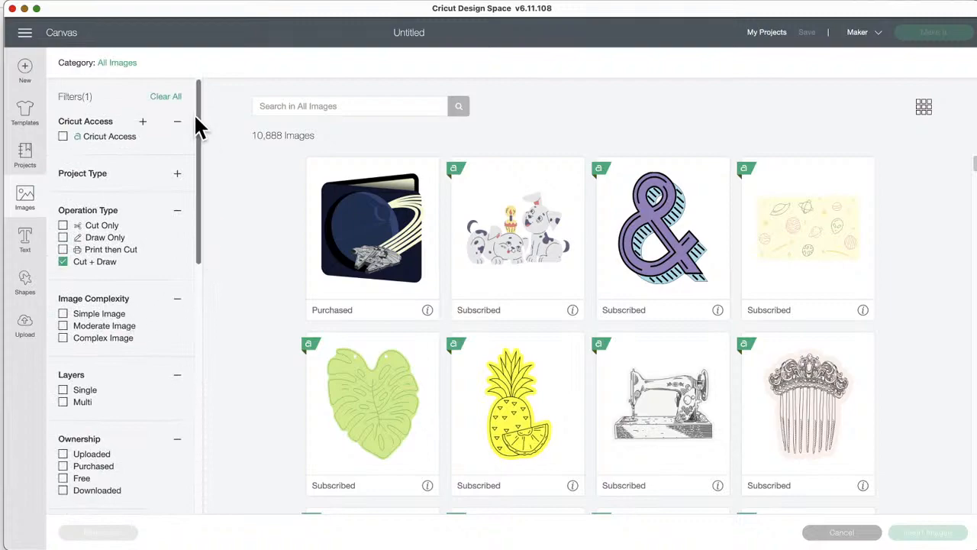
left_click(166, 97)
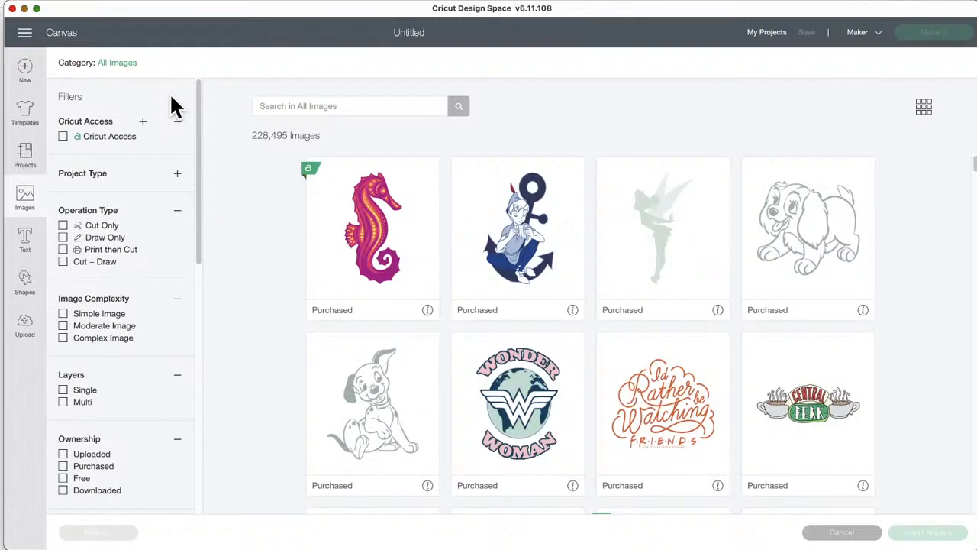
left_click(111, 63)
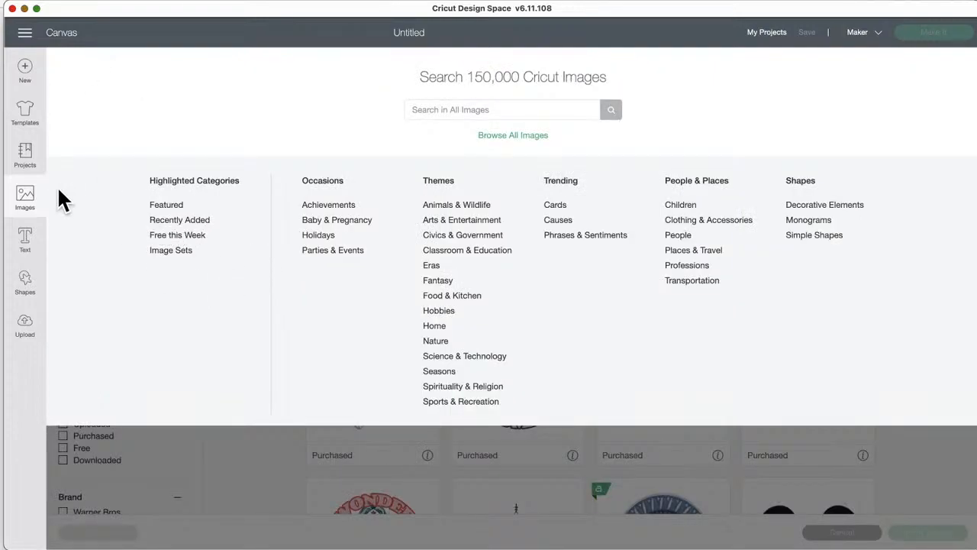
left_click(26, 197)
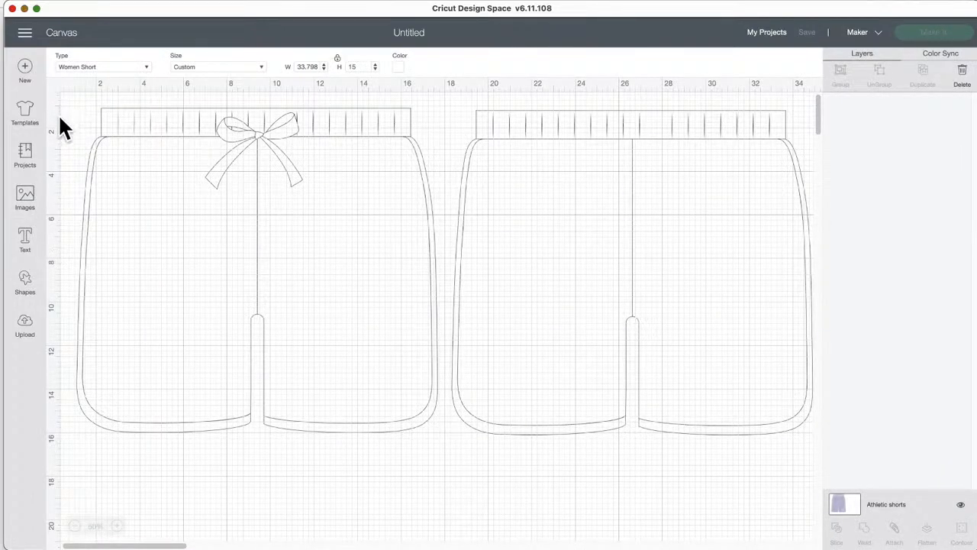
- Open the template library, look through the templates and the canvas type categories, and return to the canvas
left_click(27, 113)
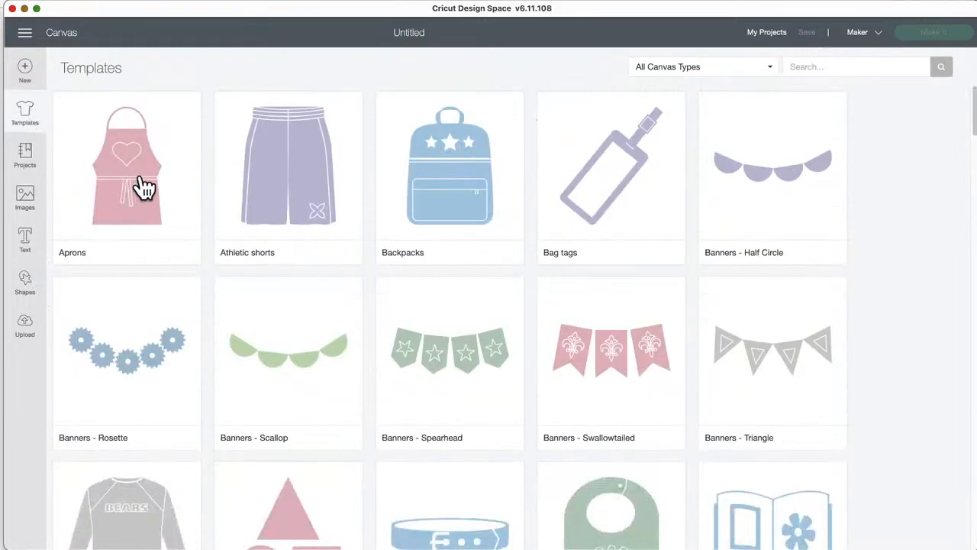
scroll(293, 327, "down", 3)
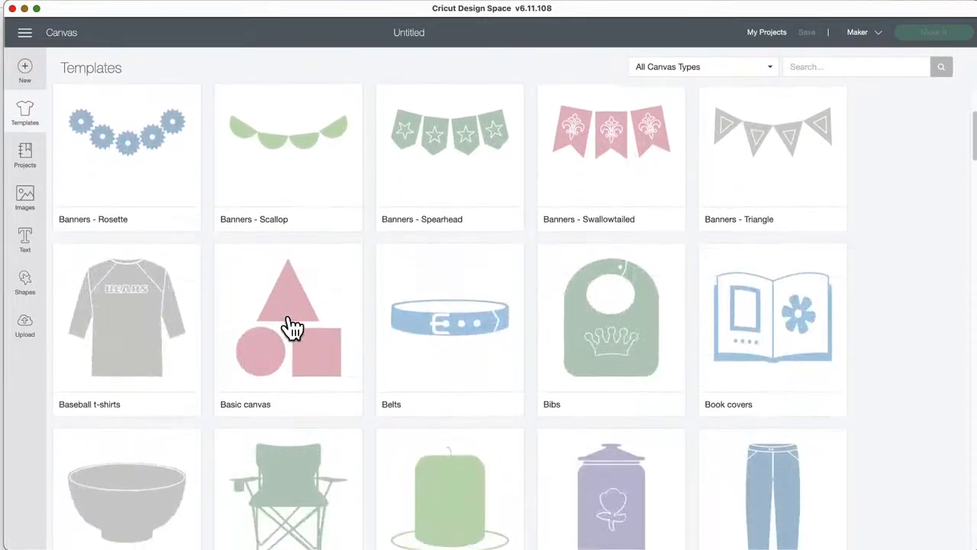
scroll(288, 328, "up", 3)
left_click(771, 72)
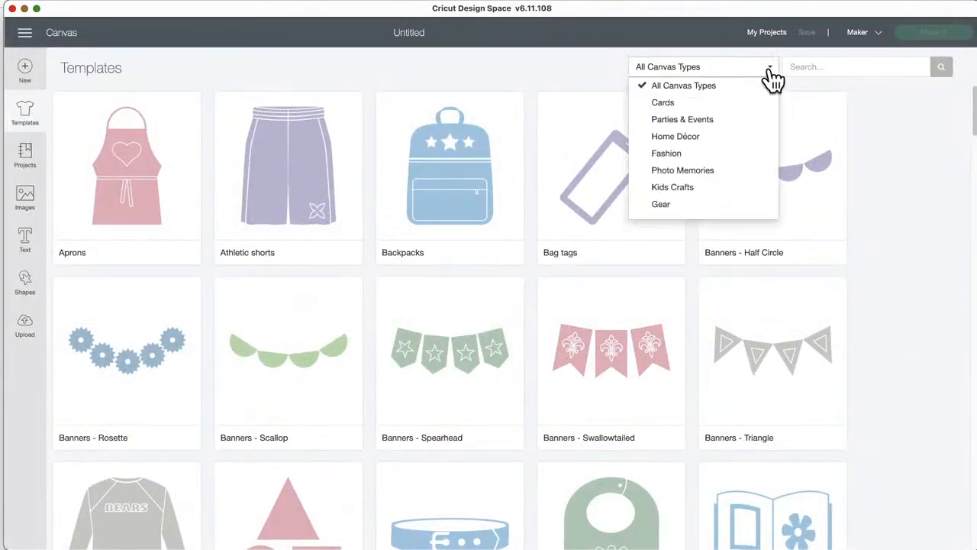
left_click(771, 73)
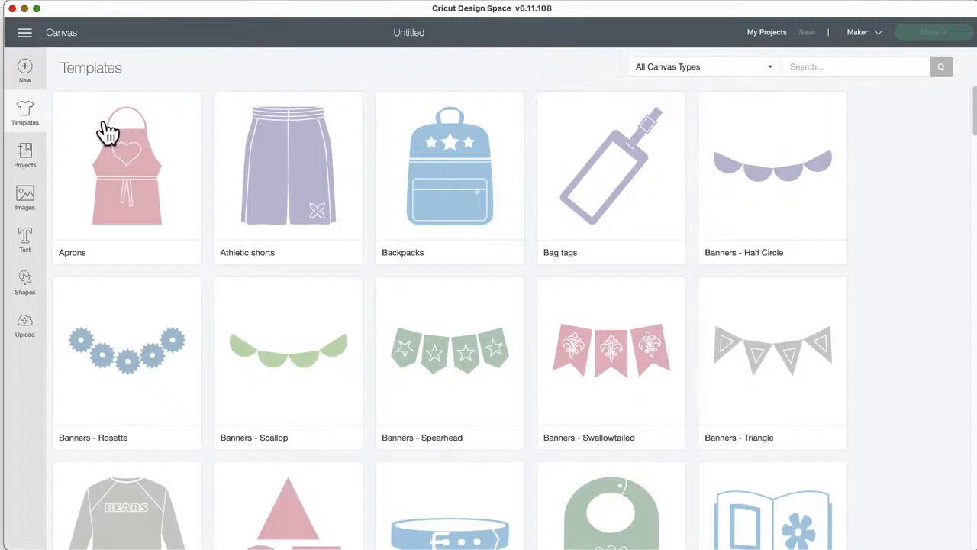
left_click(29, 110)
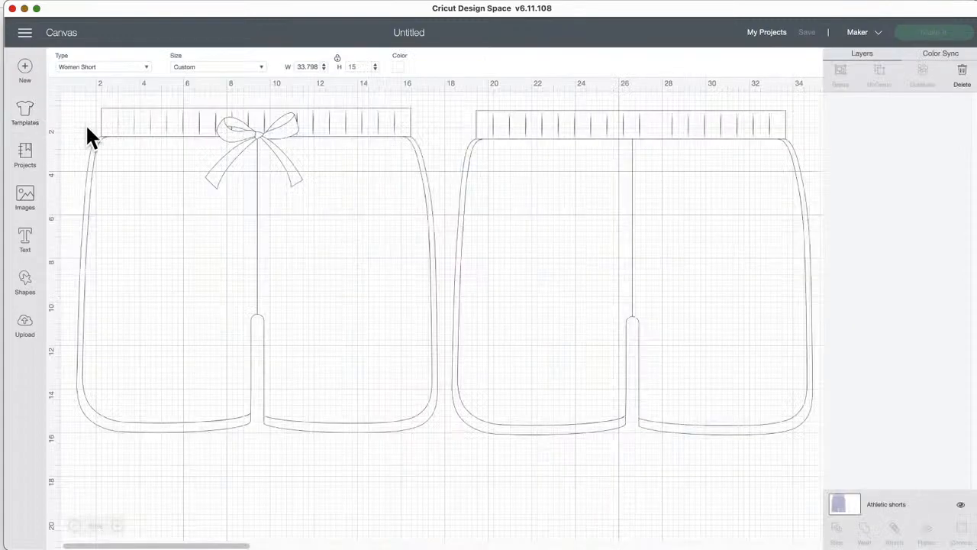
- Hide the Athletic shorts template and start a new project with a blank canvas
left_click(962, 505)
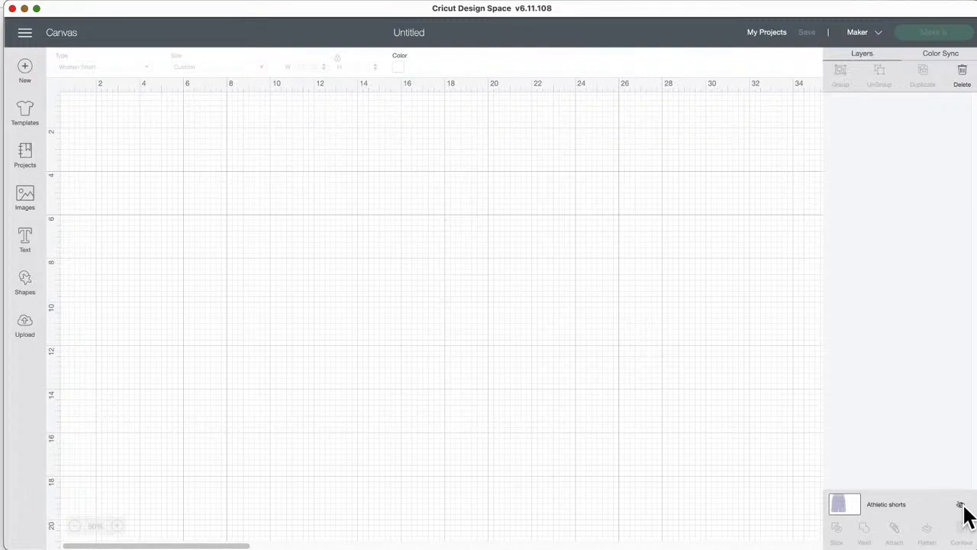
left_click(845, 506)
left_click(25, 67)
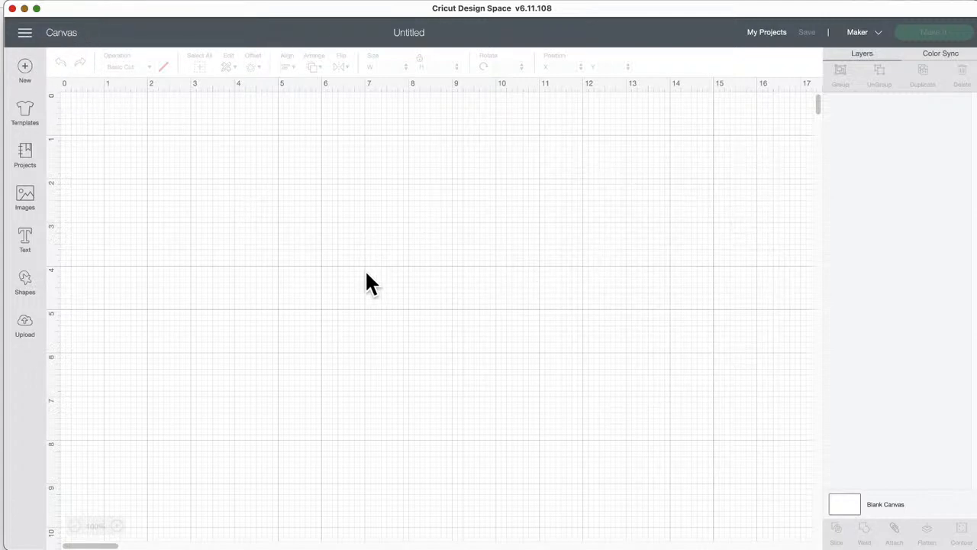
- Cycle the canvas grid through no grid, major lines only and full grid, ending on major lines only
left_click(54, 84)
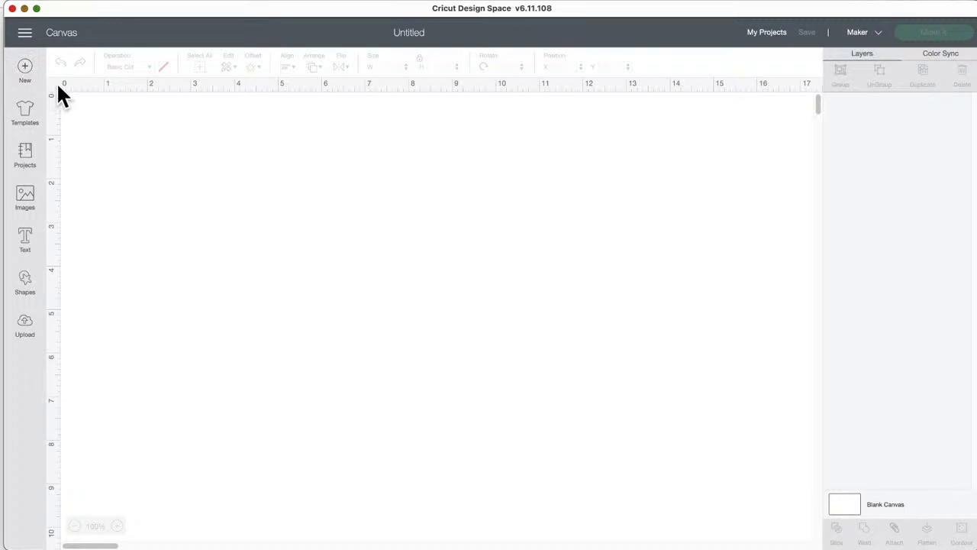
left_click(53, 86)
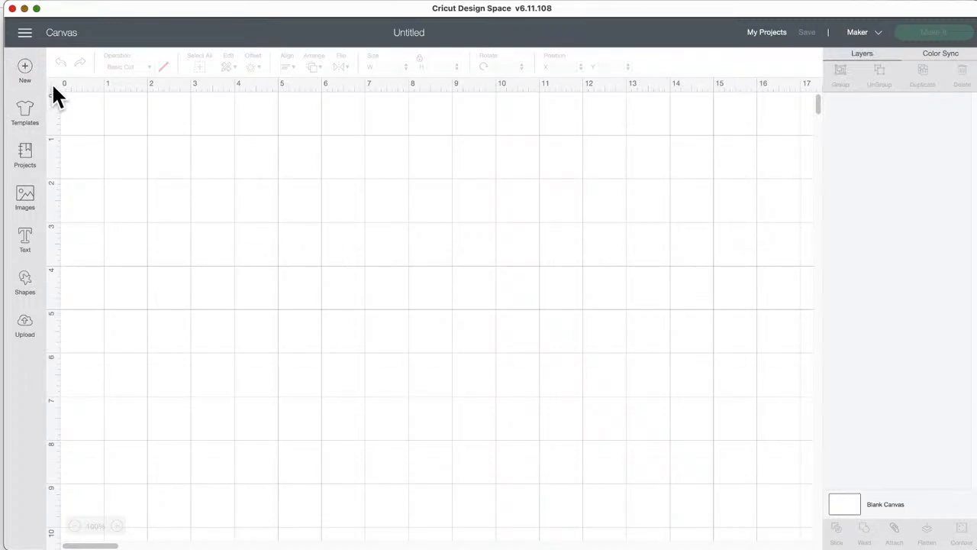
left_click(53, 87)
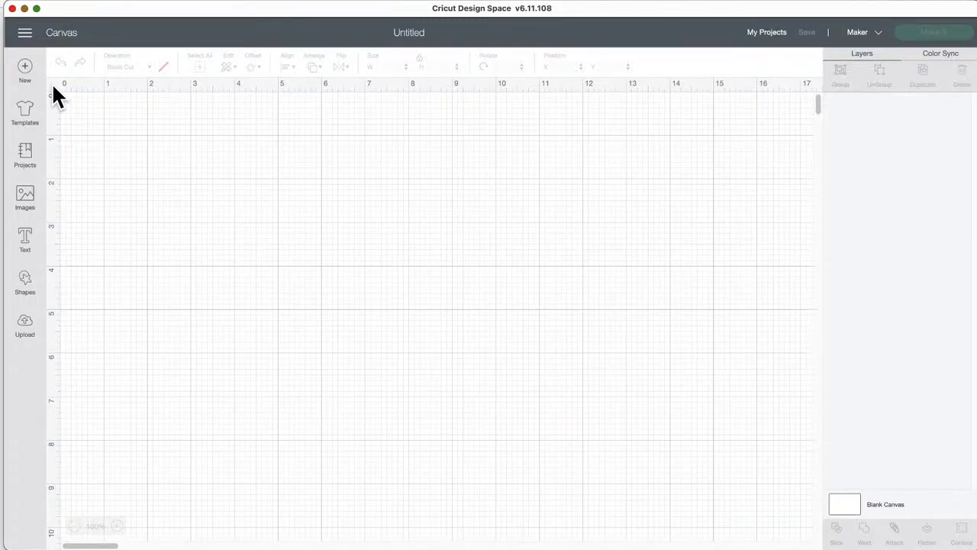
left_click(53, 87)
left_click(53, 86)
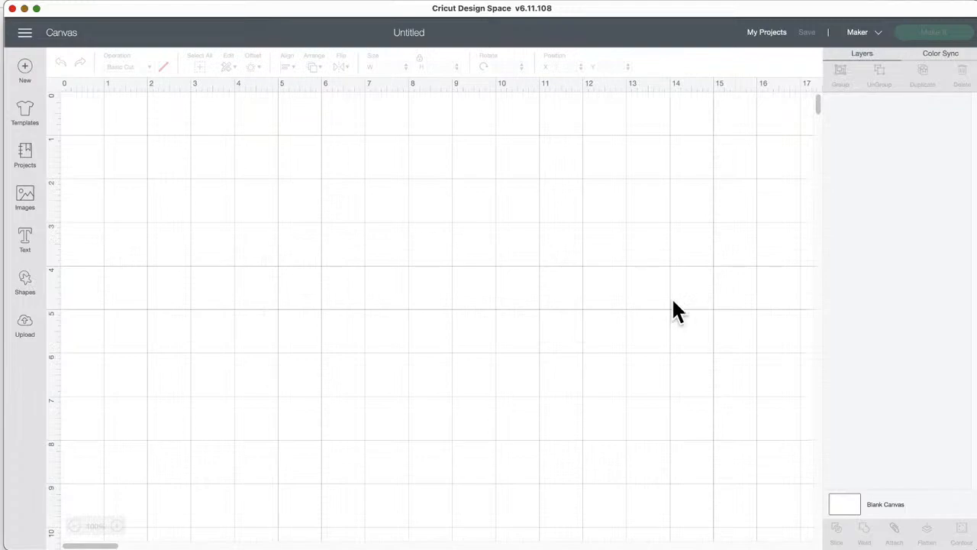
- Try light blue, dark green, yellow and dark purple as the blank canvas color, and close the color palette
left_click(846, 504)
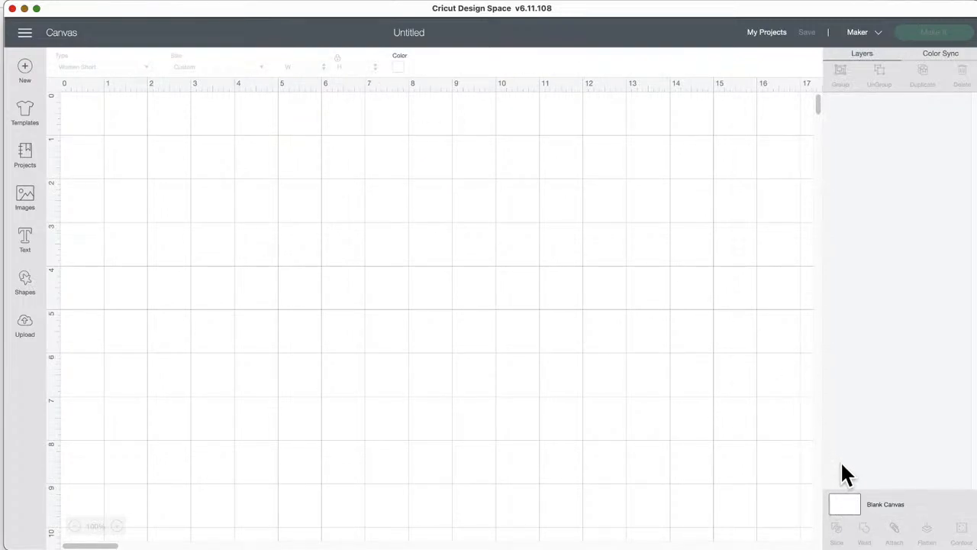
left_click(398, 69)
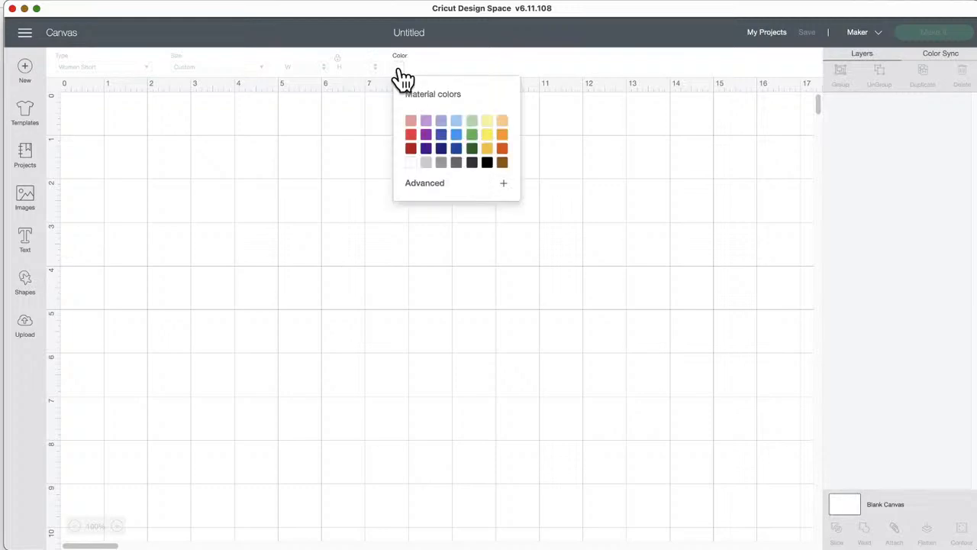
left_click(456, 120)
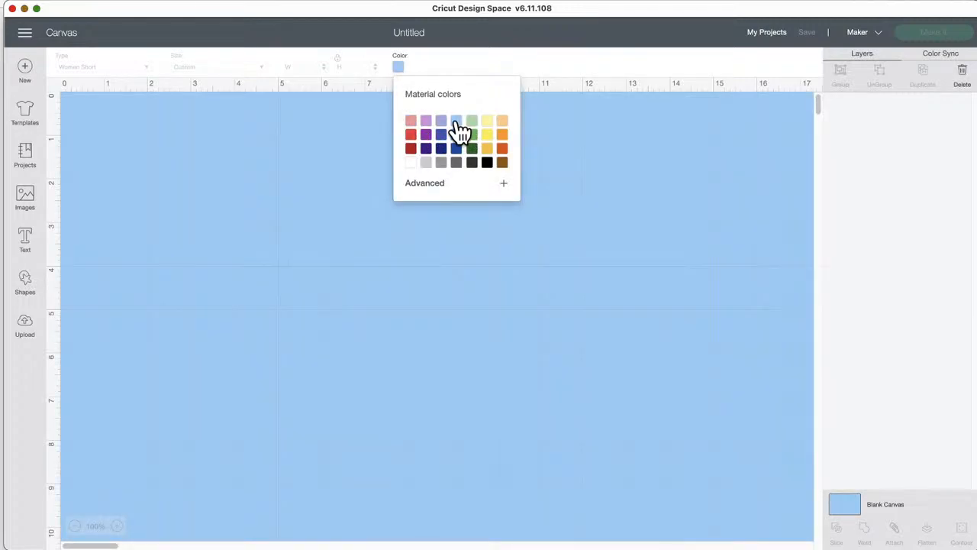
left_click(473, 150)
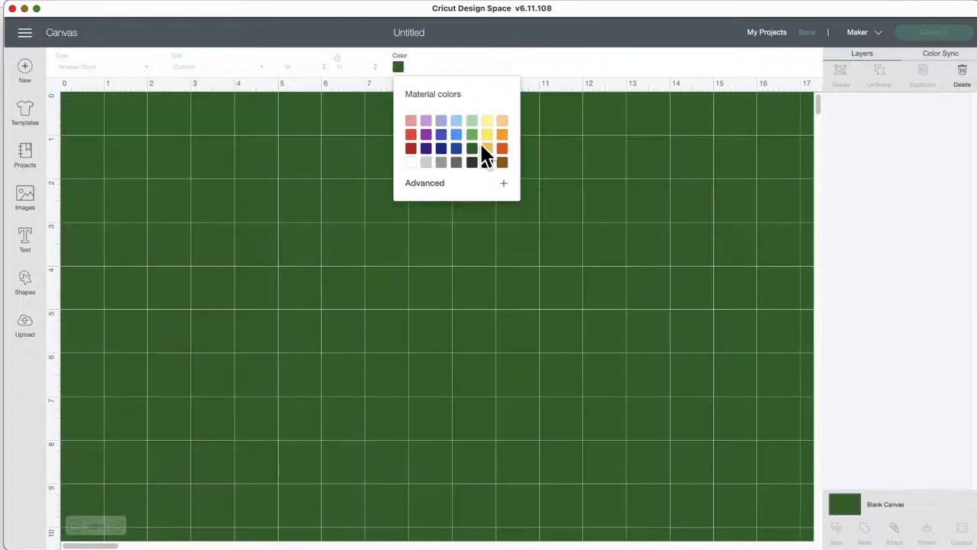
left_click(486, 136)
left_click(426, 150)
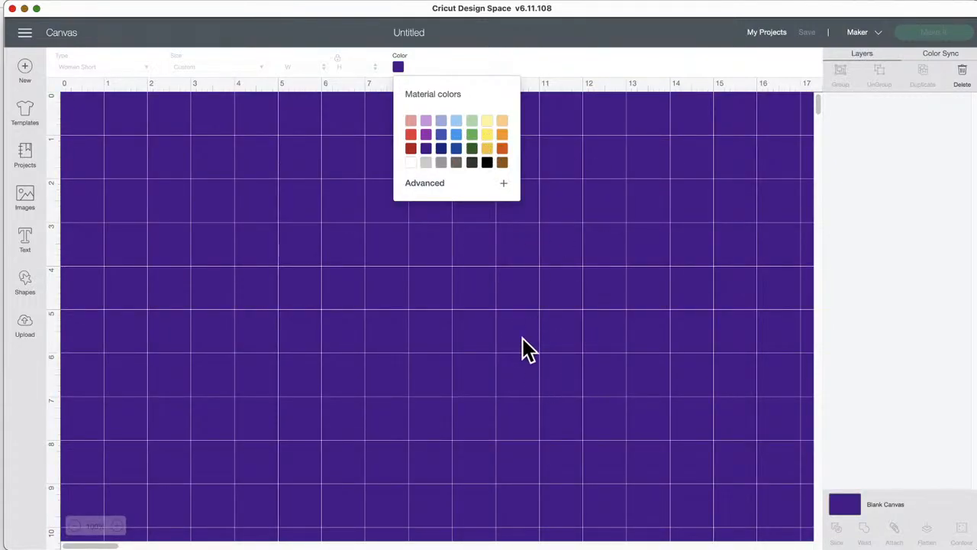
left_click(139, 135)
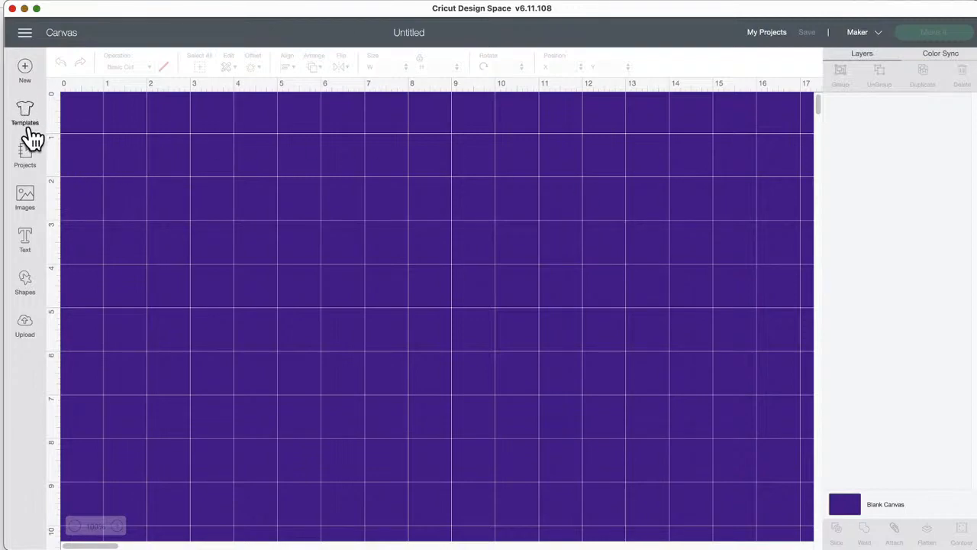
- Add a text object reading HAPPY to the canvas
left_click(27, 241)
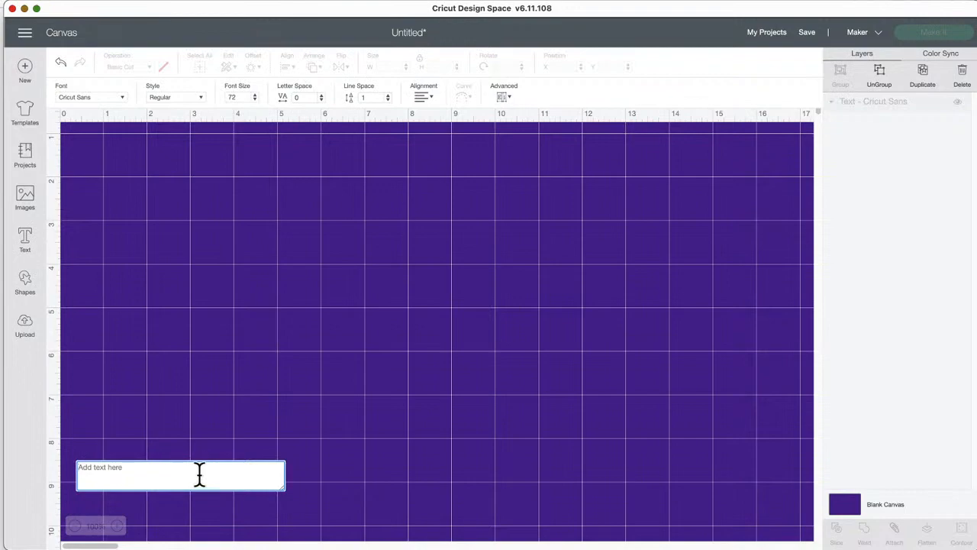
type("HAP")
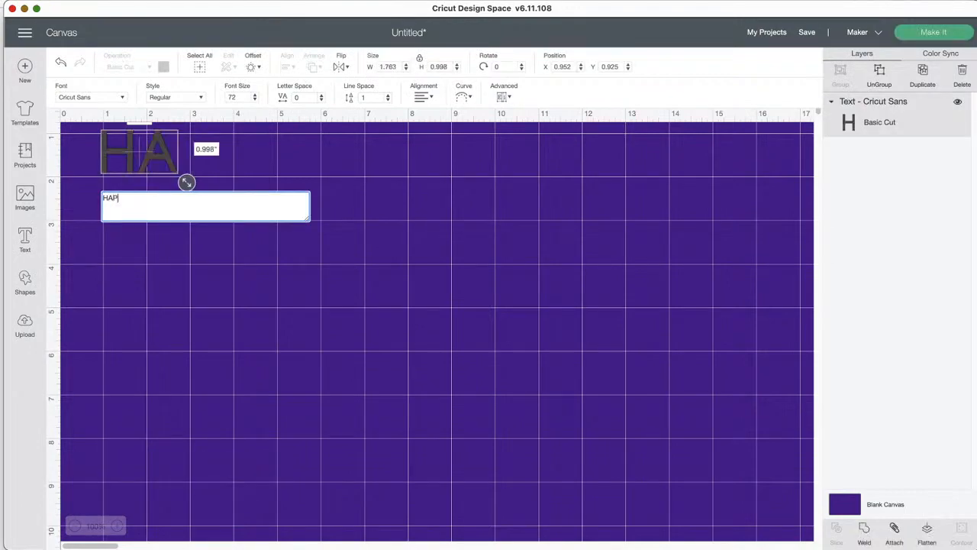
type("PY")
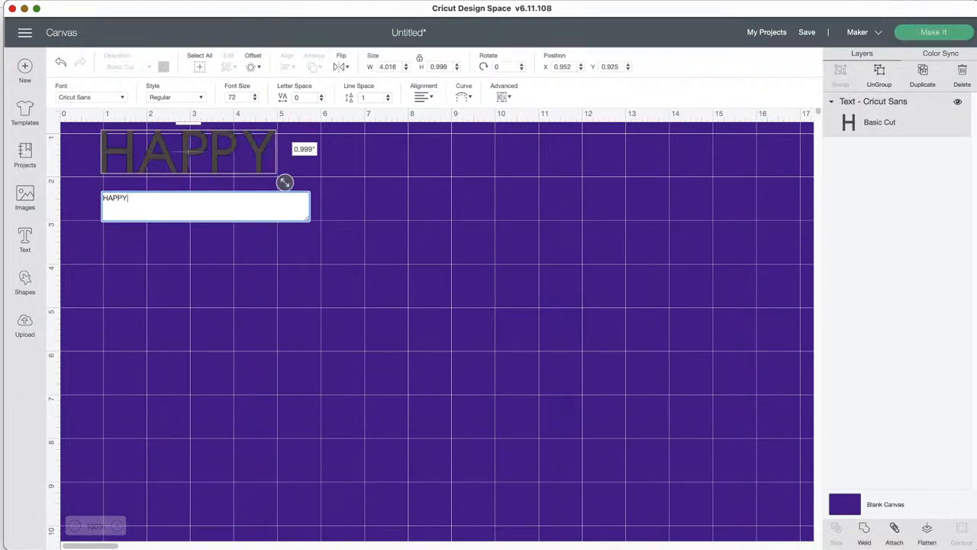
left_click(399, 482)
- Set the blank canvas color to light orange and close the color palette
left_click(859, 510)
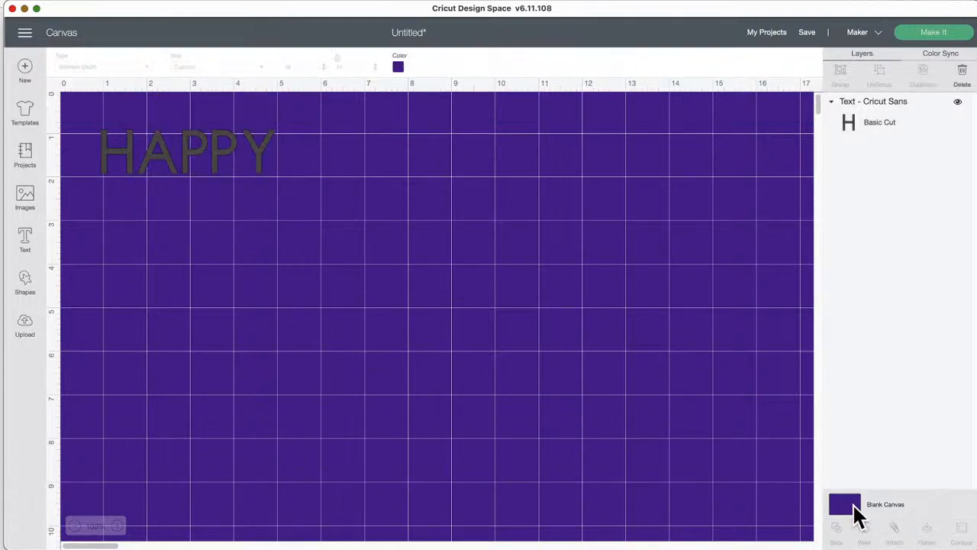
left_click(397, 67)
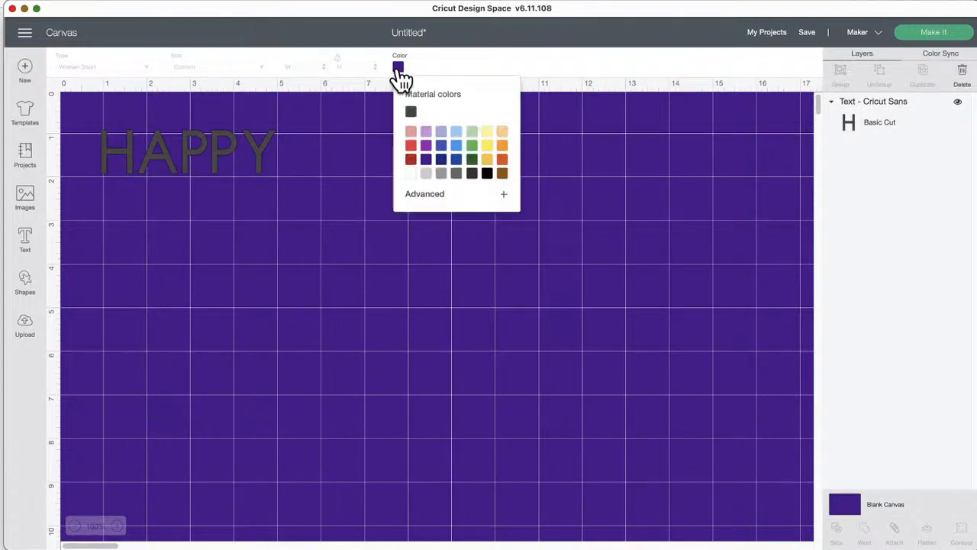
left_click(503, 133)
left_click(334, 209)
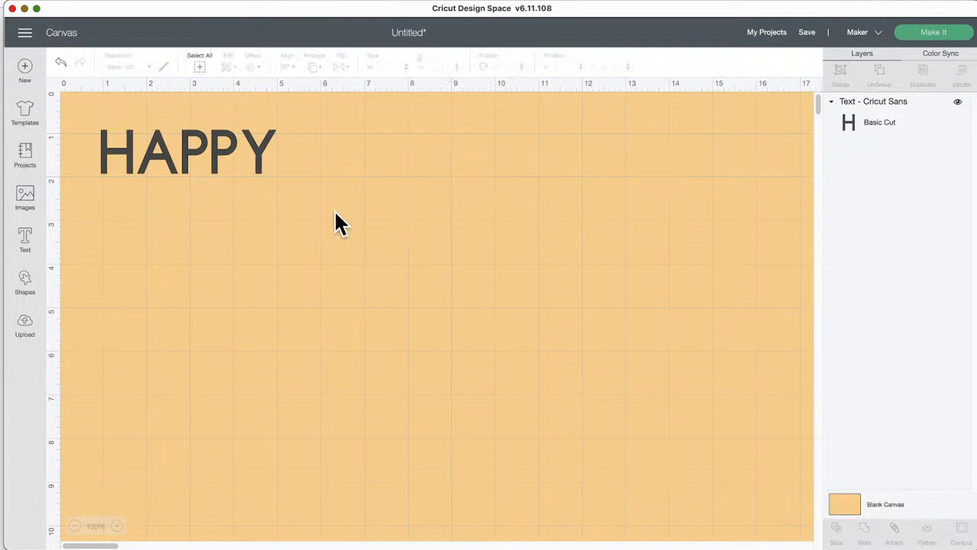
- Move the HAPPY text to about X 2.34, Y 3.18, and inspect its Curve diameter setting, leaving it at 0
left_click_drag(257, 155, 317, 271)
left_click(424, 278)
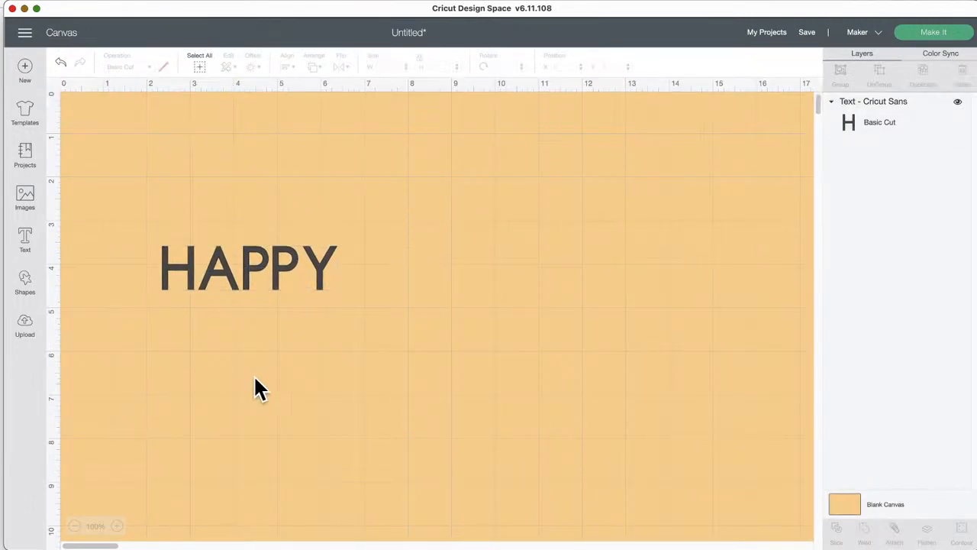
left_click(258, 260)
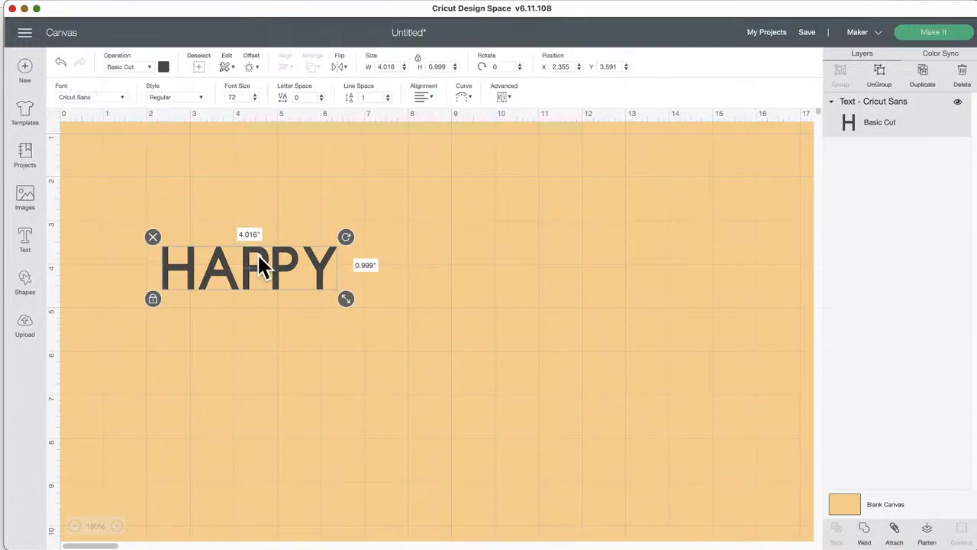
left_click(466, 97)
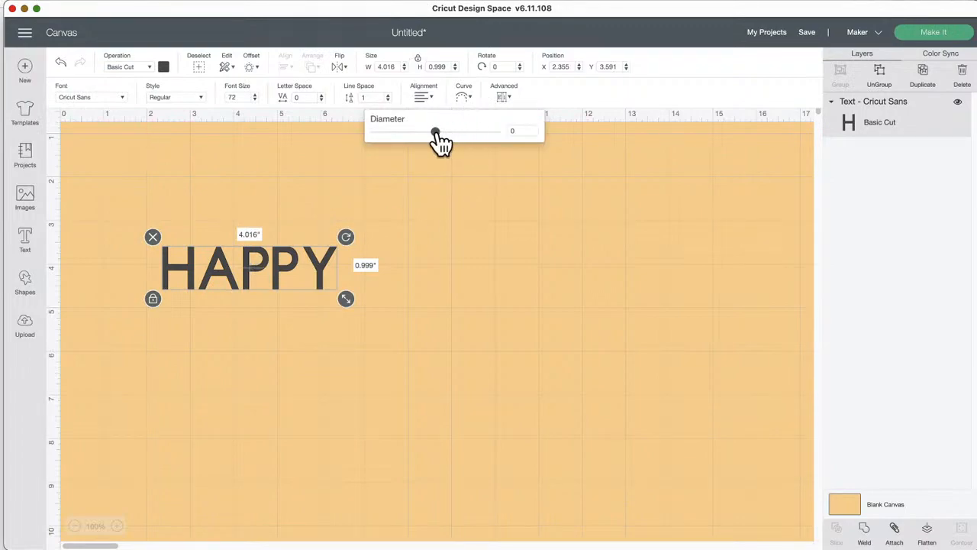
mouse_move(442, 144)
left_mouse_down()
mouse_move(504, 148)
mouse_move(370, 147)
mouse_move(436, 146)
left_mouse_up()
left_click_drag(321, 263, 320, 244)
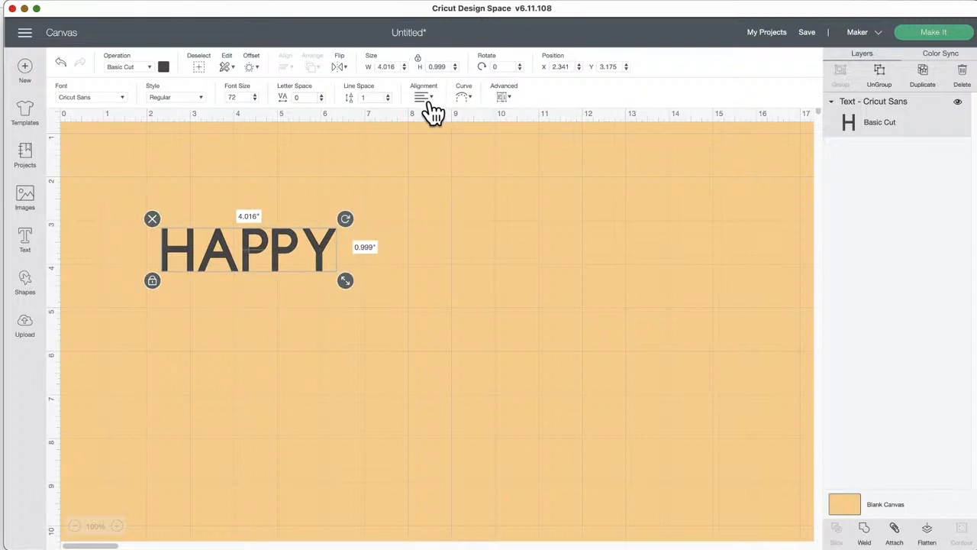
- Open the font list for the HAPPY text and browse all available fonts
left_click(112, 97)
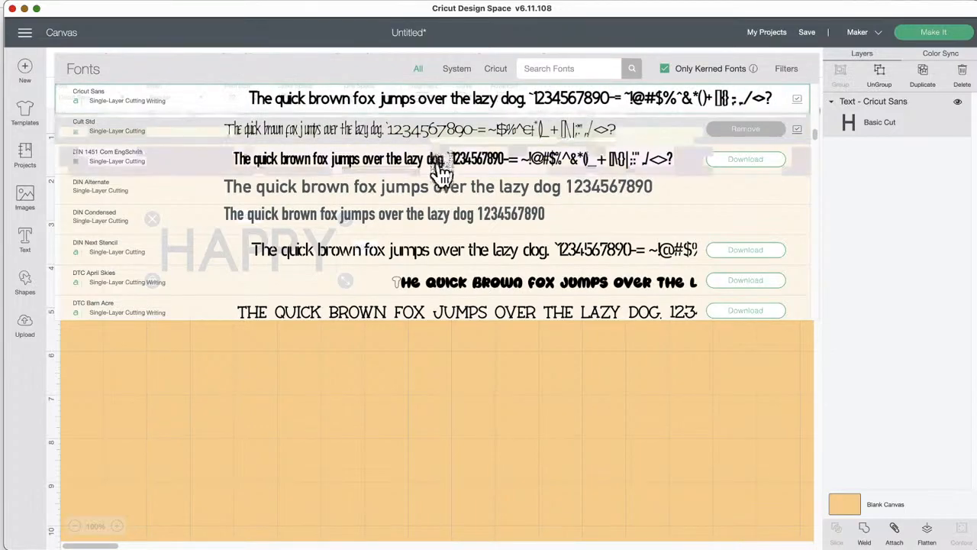
scroll(439, 177, "down", 10)
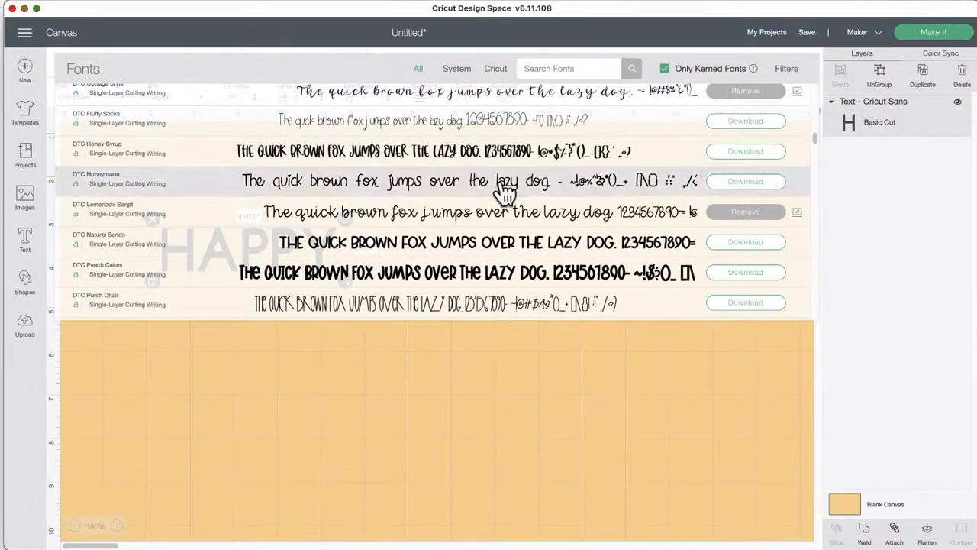
scroll(477, 211, "up", 10)
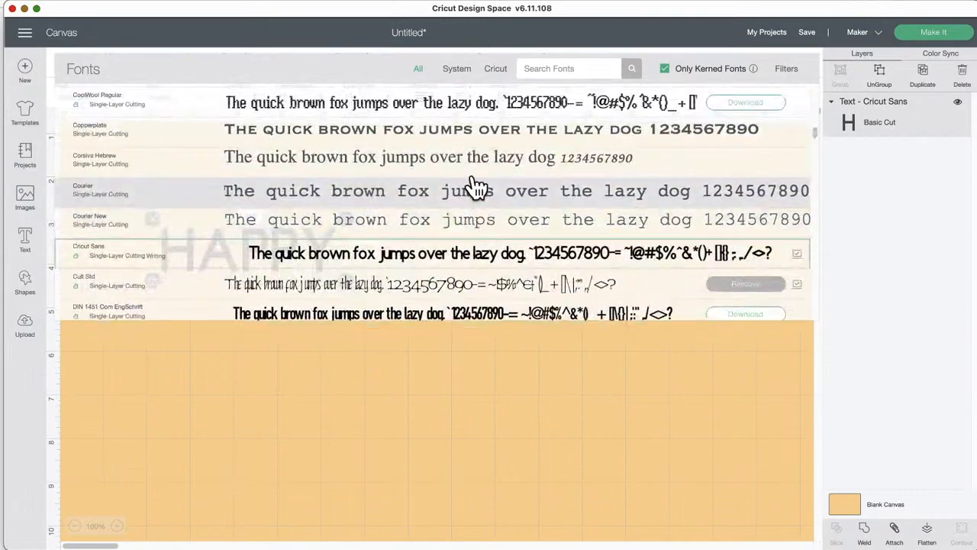
- Limit the font list to System fonts, look through them, and switch the list to Cricut fonts
left_click(458, 73)
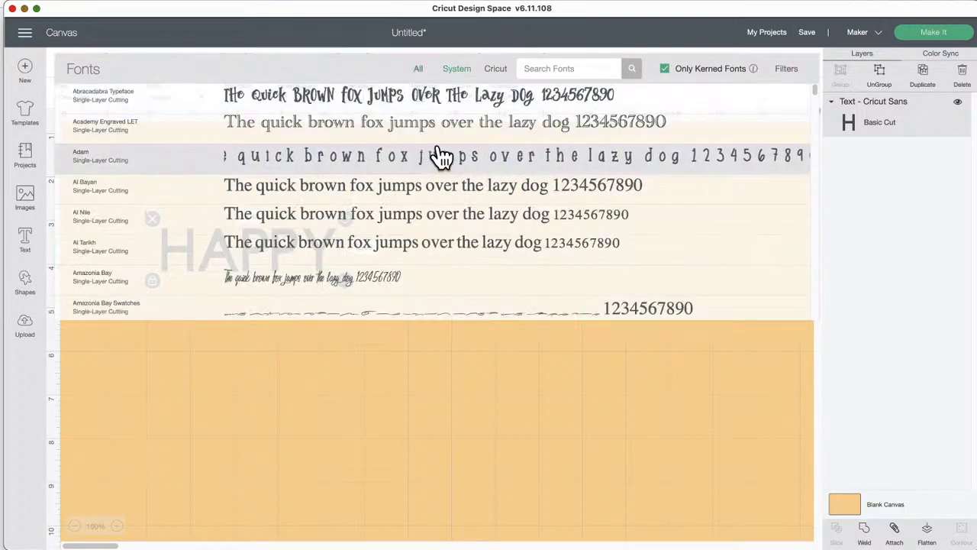
scroll(439, 156, "down", 2)
scroll(439, 157, "up", 2)
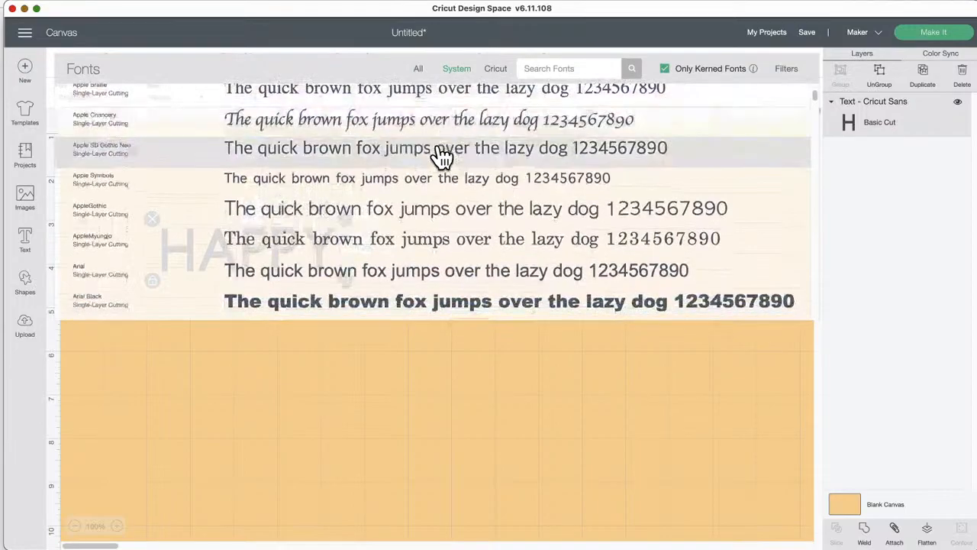
scroll(443, 157, "down", 20)
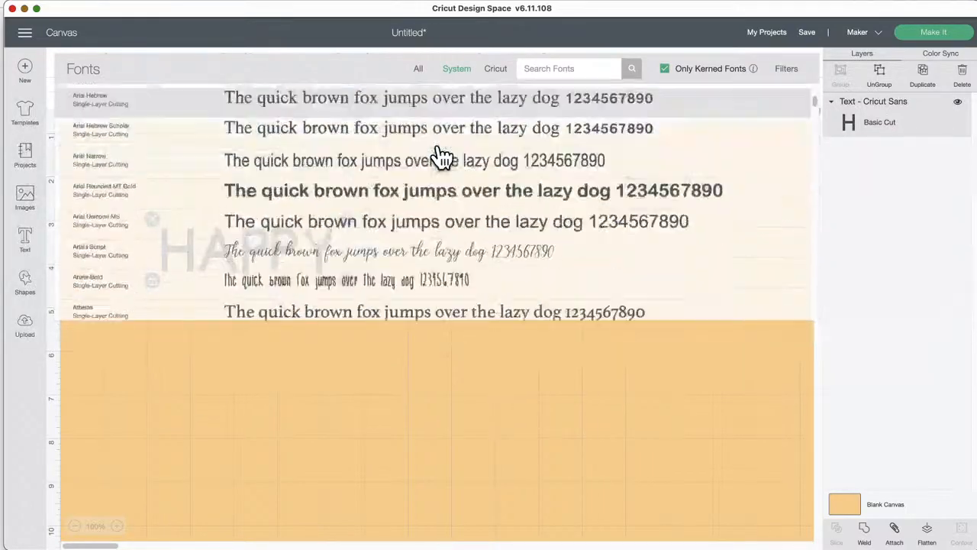
scroll(441, 157, "down", 20)
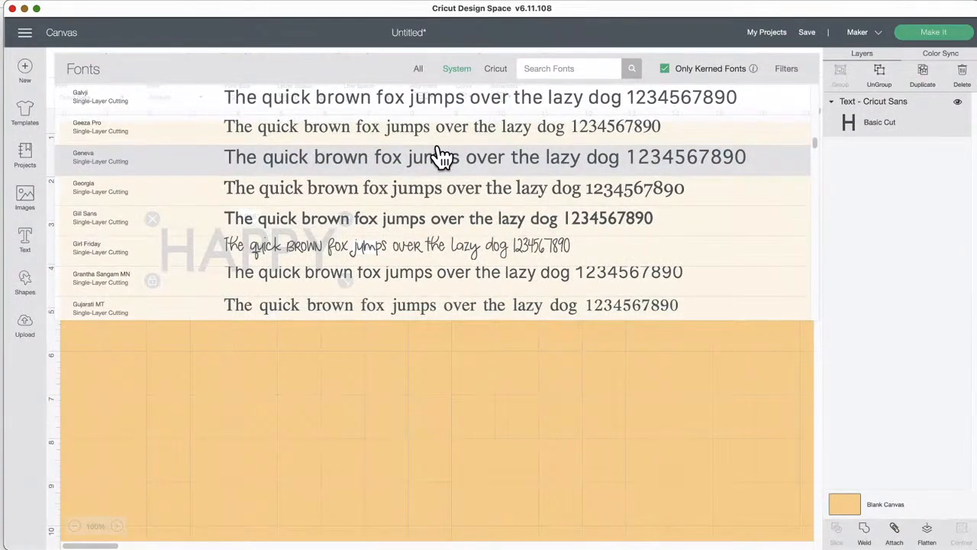
left_click(498, 71)
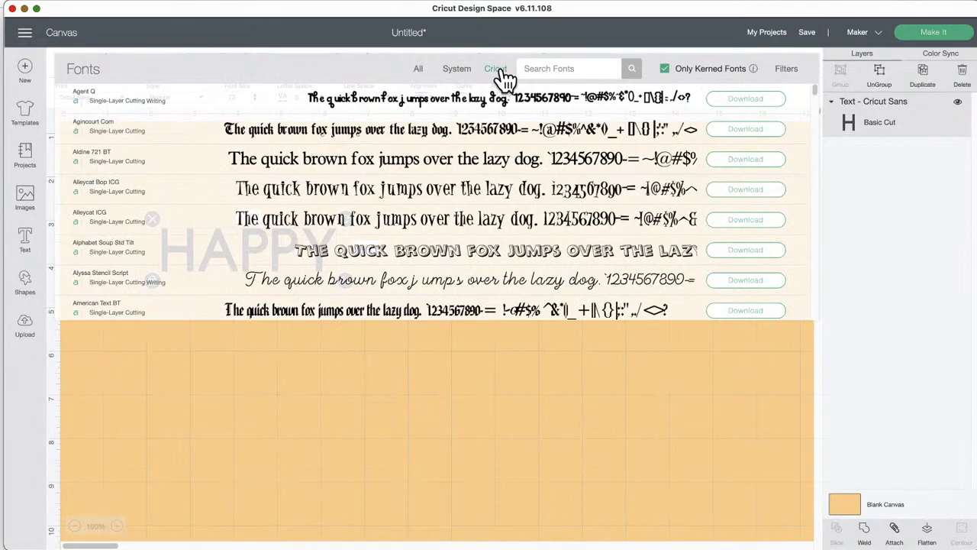
- Look over the kerned Cricut fonts, turn off the Only Kerned Fonts limit, and browse the full Cricut font list
scroll(430, 200, "down", 4)
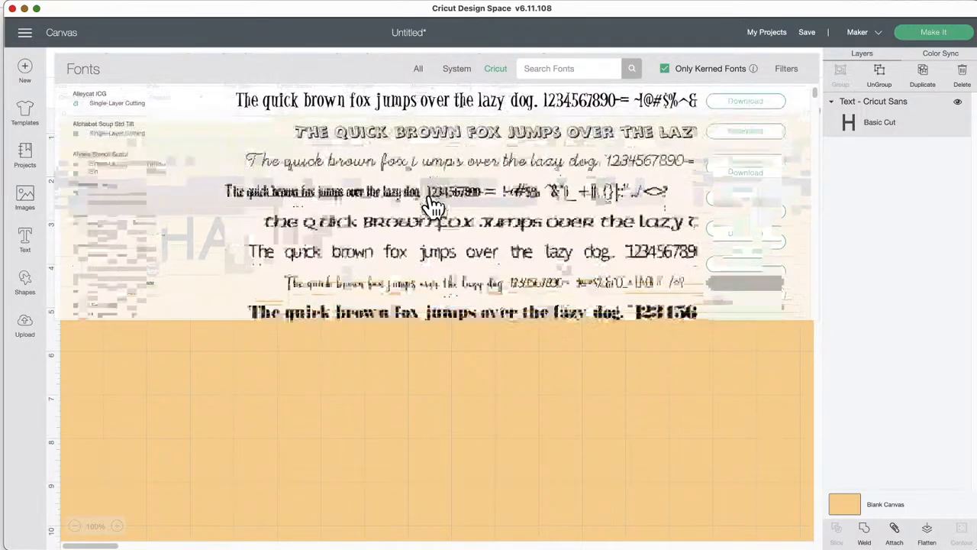
scroll(430, 200, "up", 4)
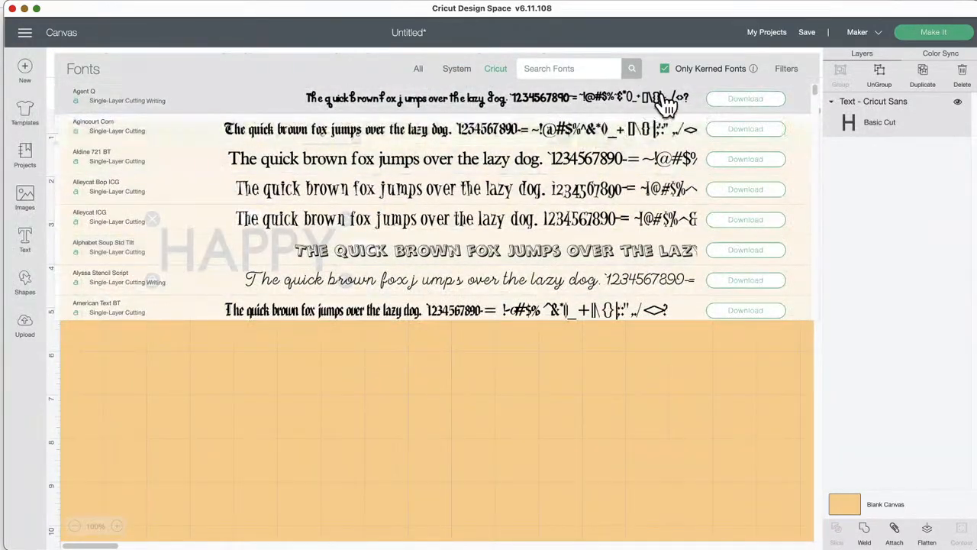
left_click(665, 70)
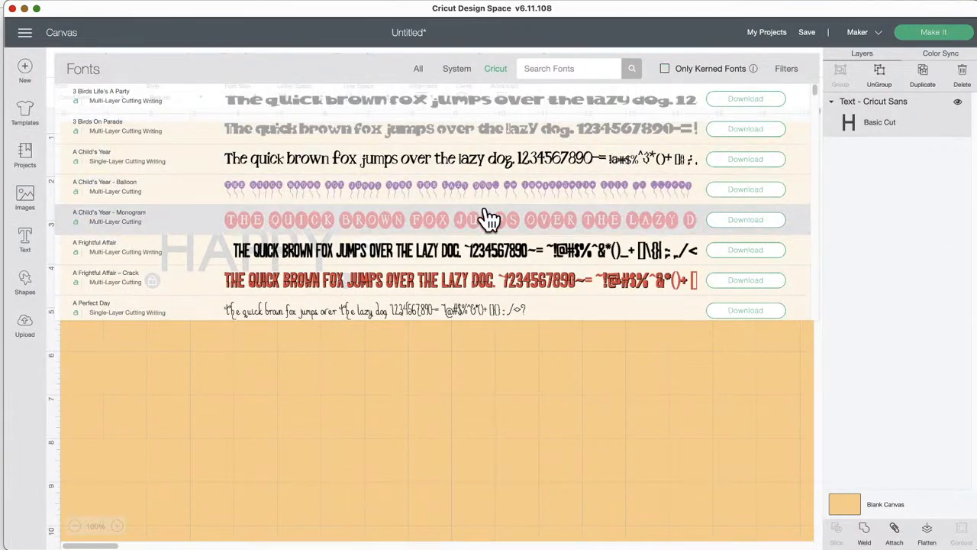
scroll(489, 219, "down", 15)
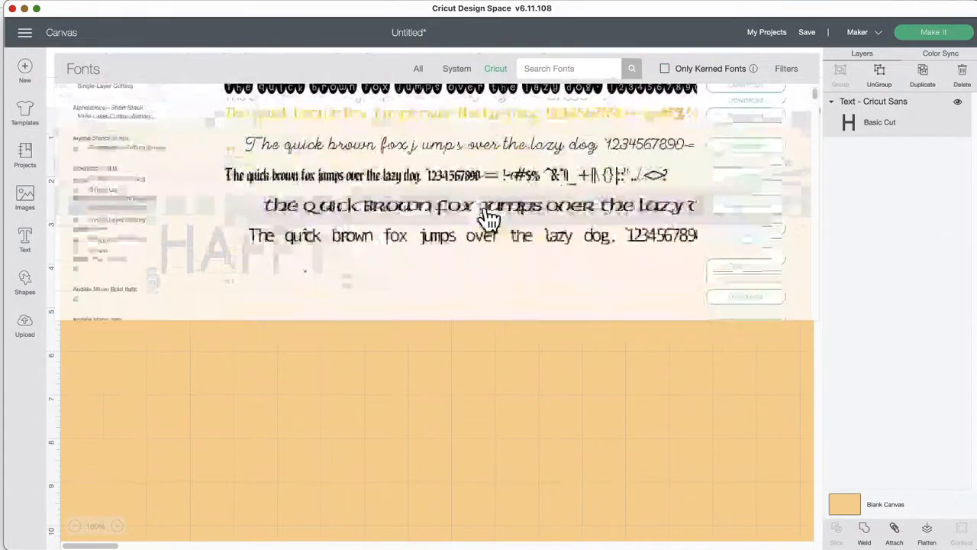
scroll(489, 220, "down", 3)
scroll(489, 219, "up", 10)
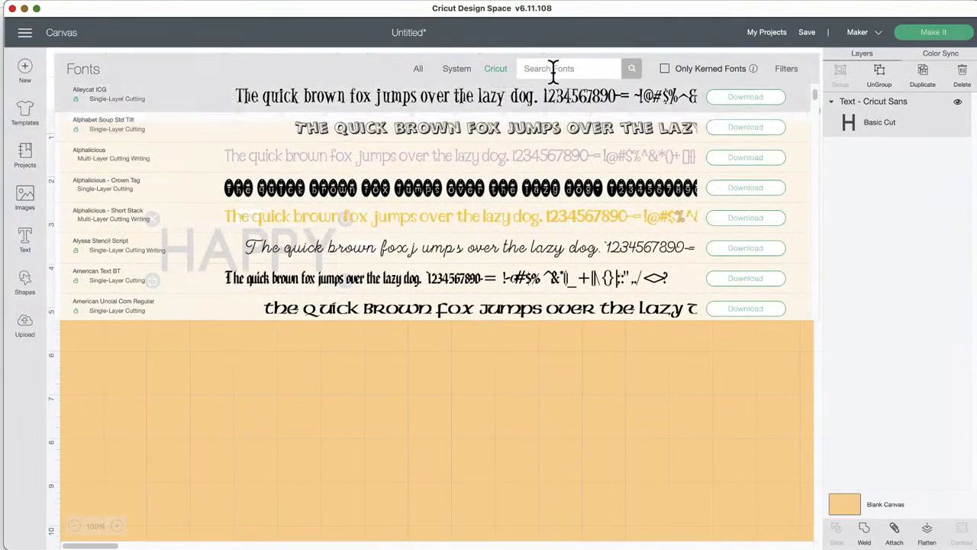
- Compare the System font list with the Cricut one, and download the Cricut font A Child's Year
left_click(462, 72)
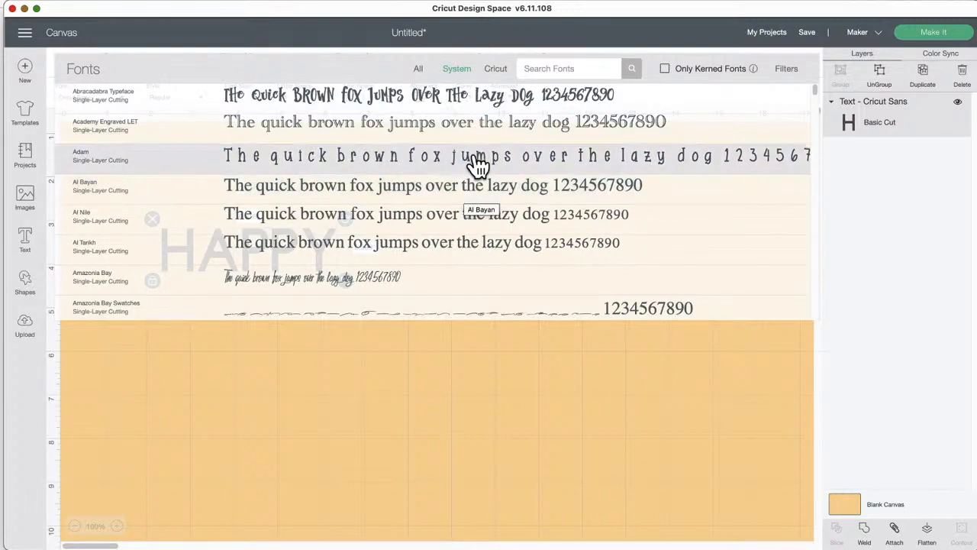
left_click(497, 73)
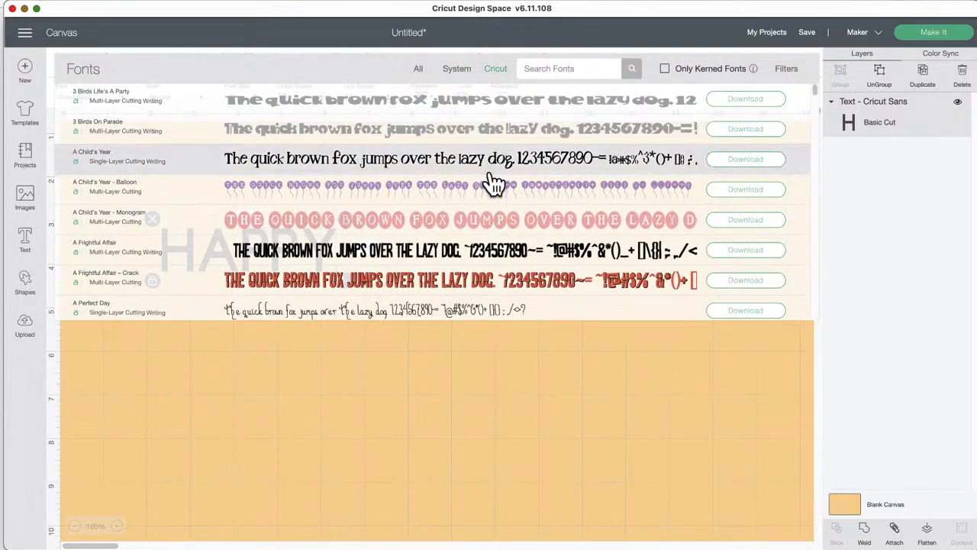
left_click(736, 160)
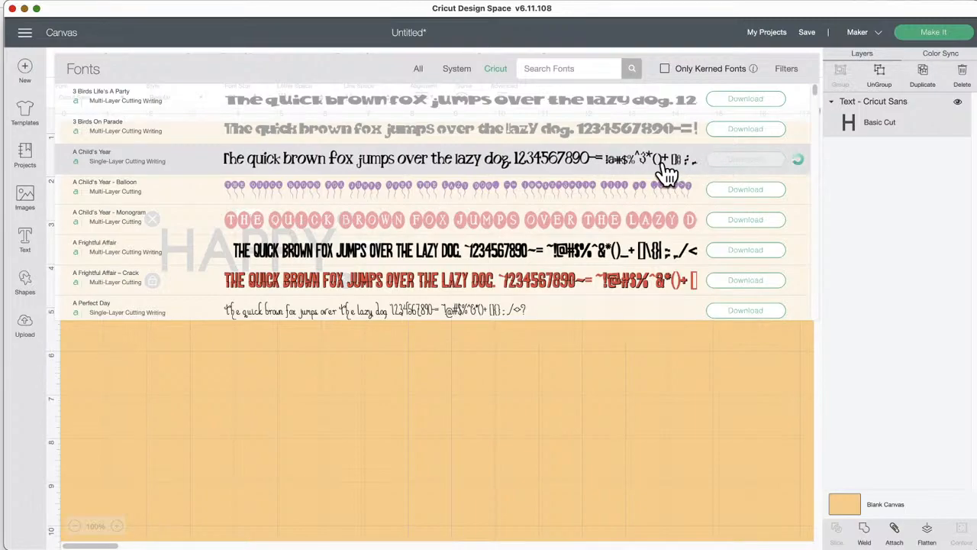
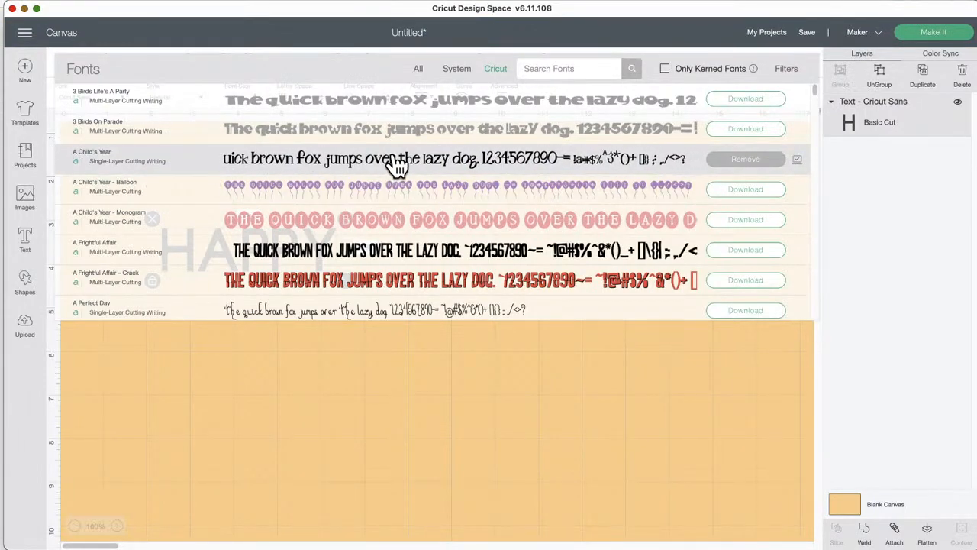
- Filter the Cricut fonts to Downloaded ones and look through them
left_click(788, 72)
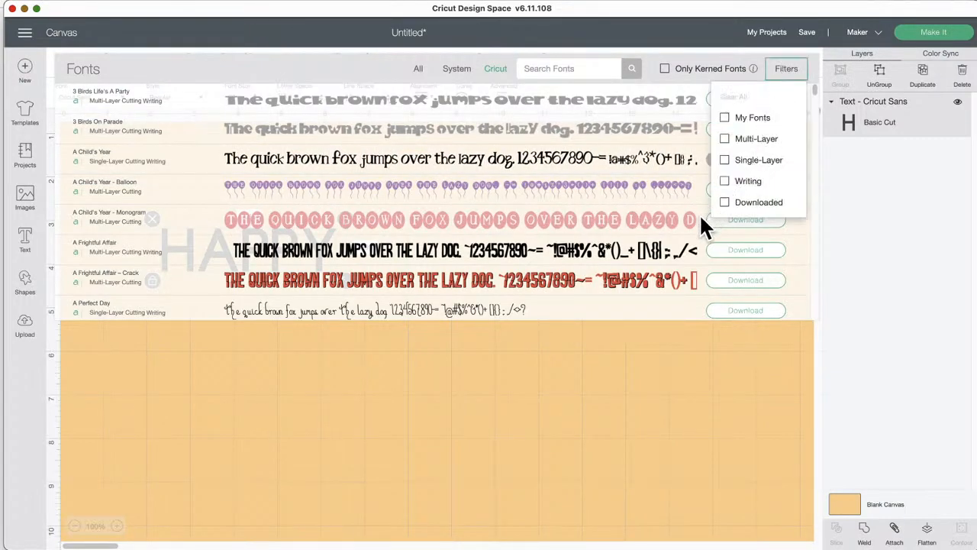
left_click(726, 203)
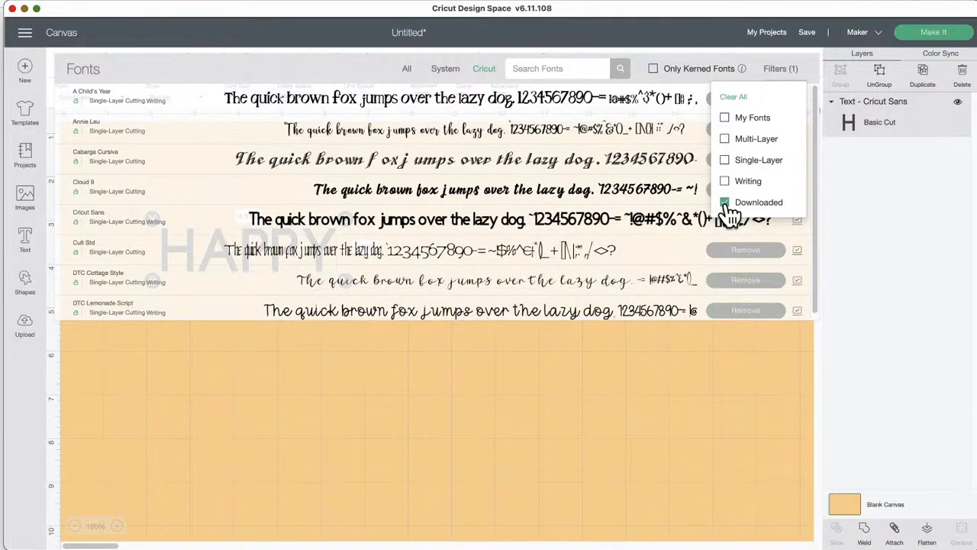
left_click(317, 67)
scroll(504, 241, "down", 1)
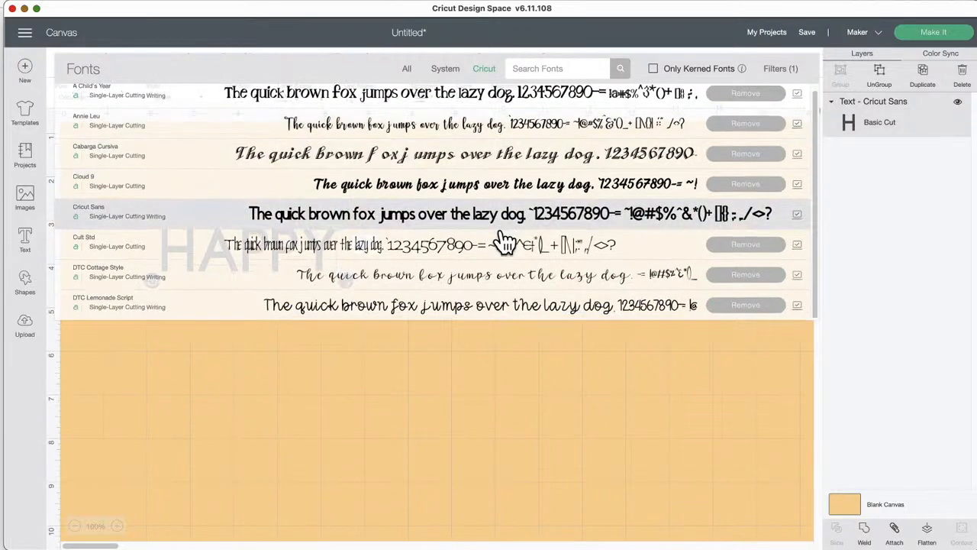
scroll(504, 241, "up", 1)
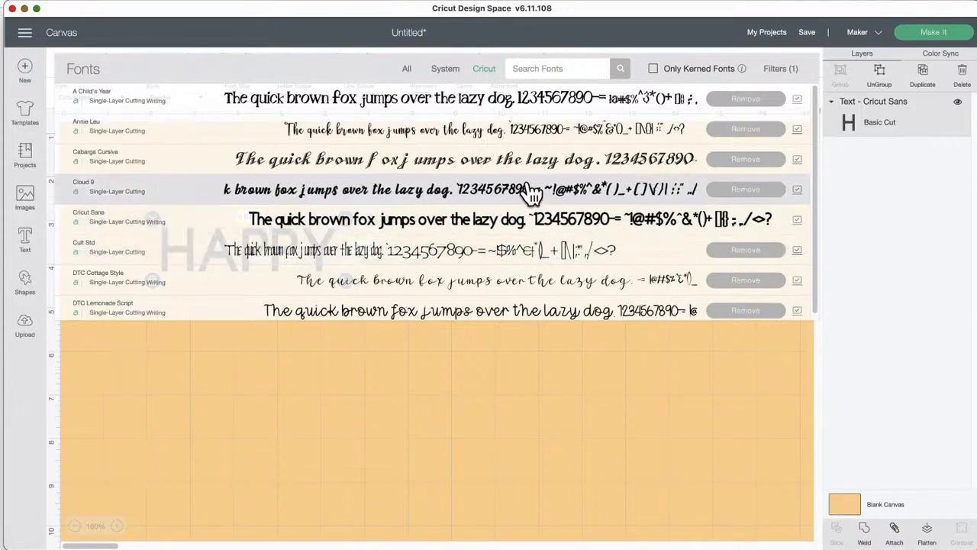
left_click(540, 68)
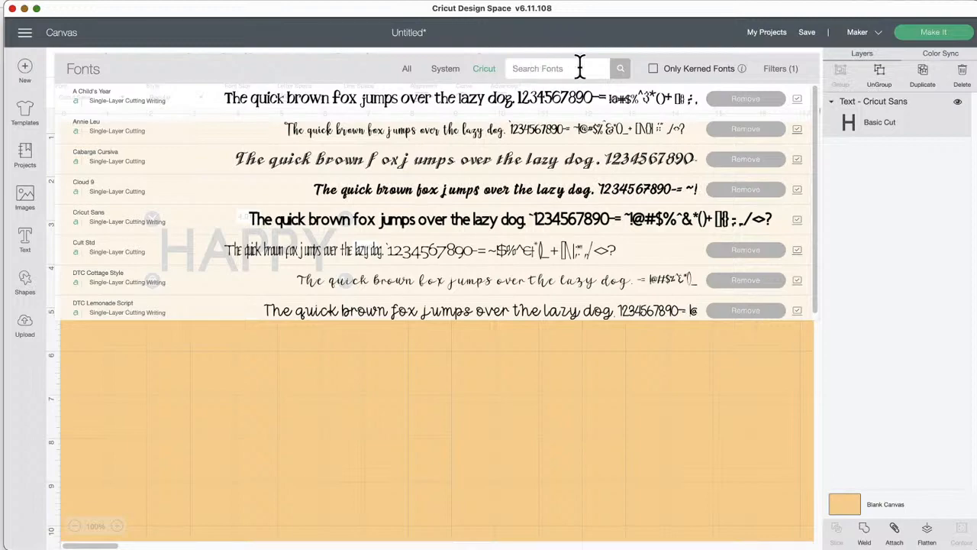
- Add the Writing filter to the Cricut fonts and remove the Downloaded filter
left_click(786, 73)
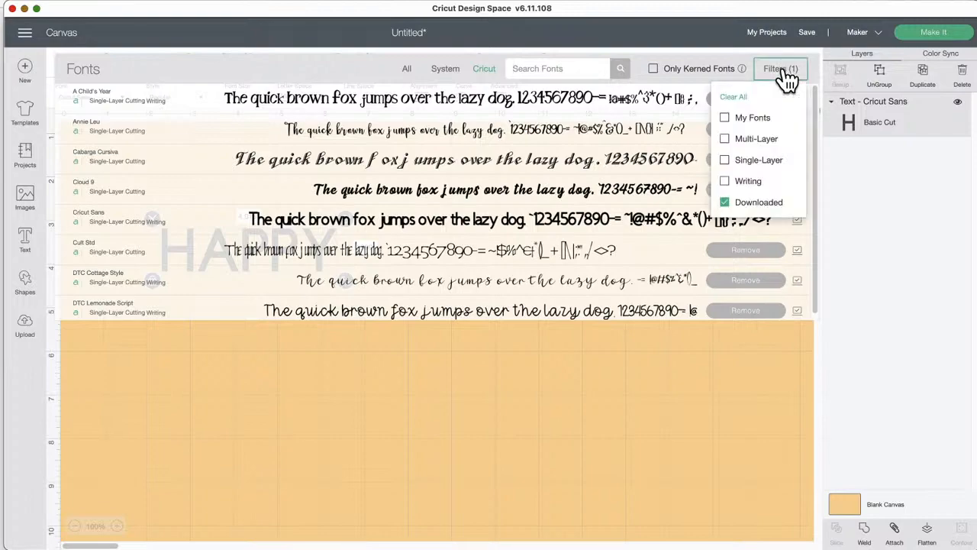
left_click(726, 186)
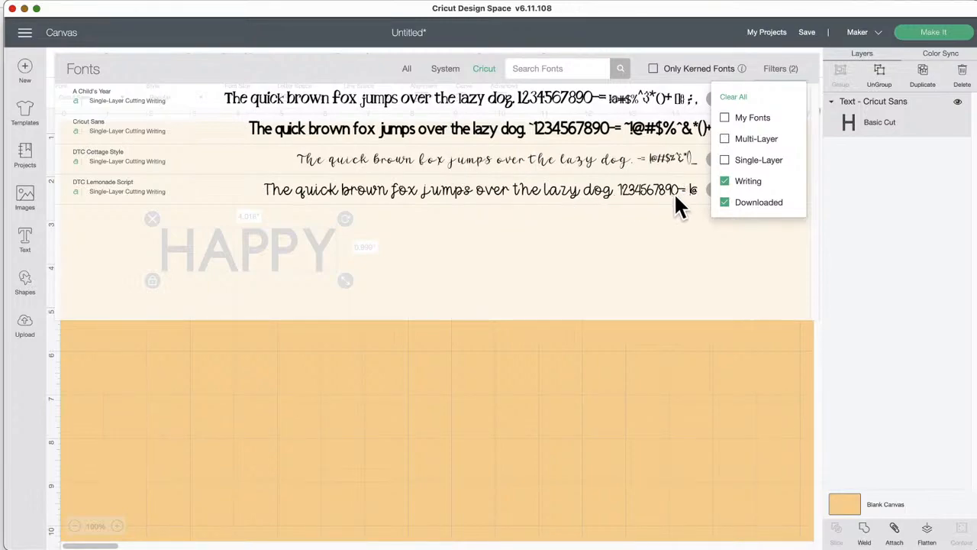
left_click(725, 204)
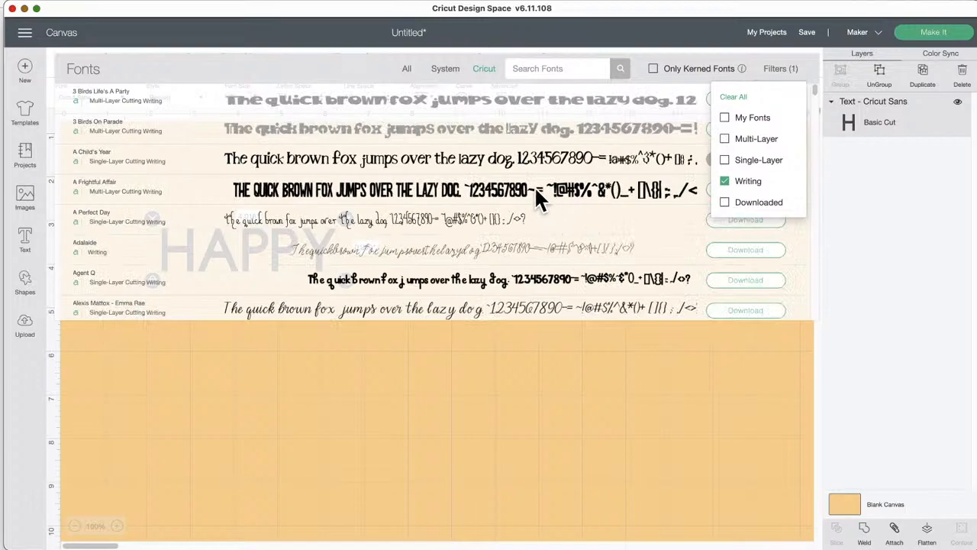
left_click(529, 359)
- Look through the writing fonts to the end of the list and reopen the font filter options
scroll(556, 209, "down", 10)
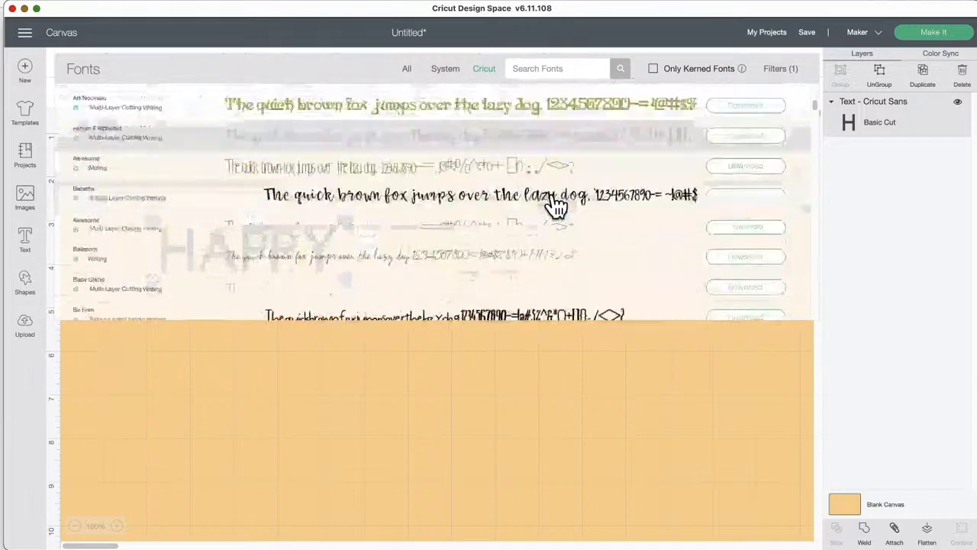
scroll(556, 207, "down", 15)
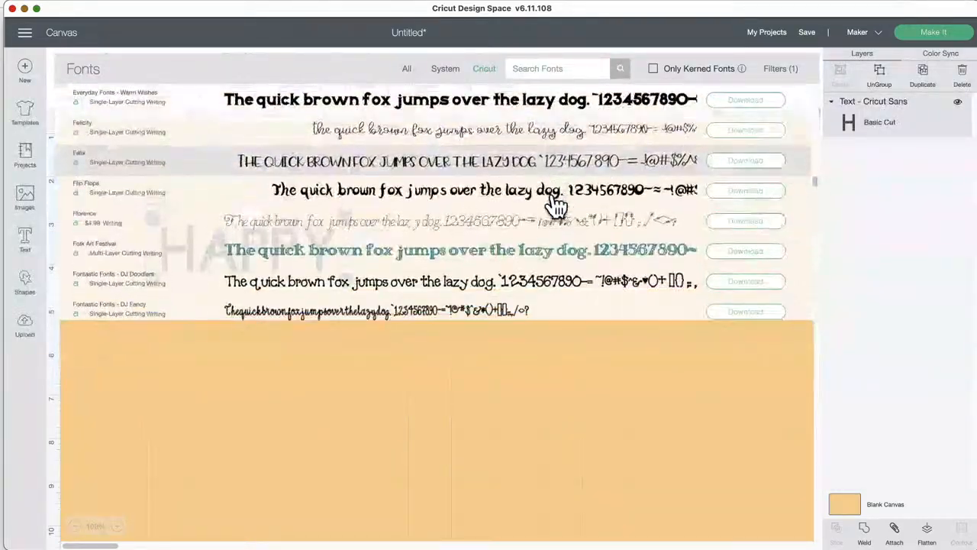
scroll(556, 207, "down", 15)
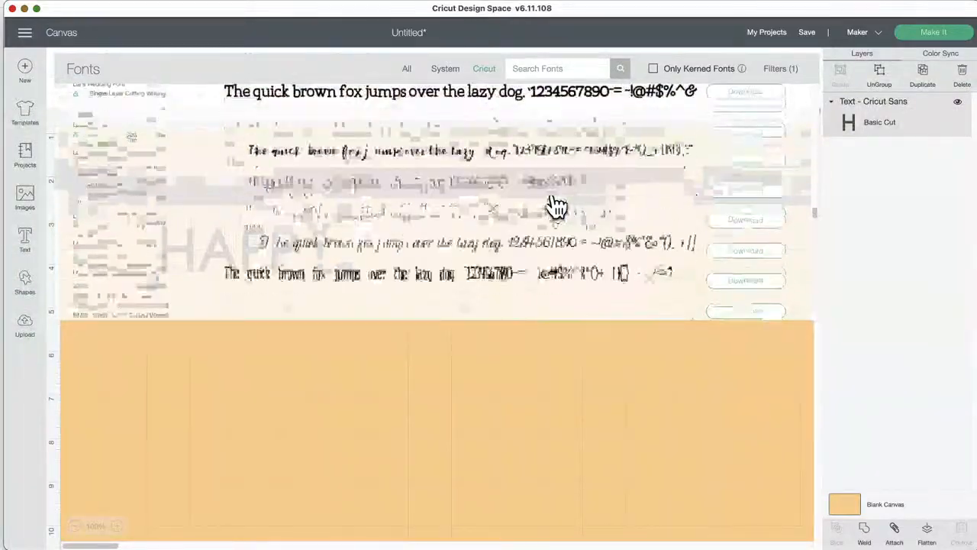
scroll(556, 207, "down", 15)
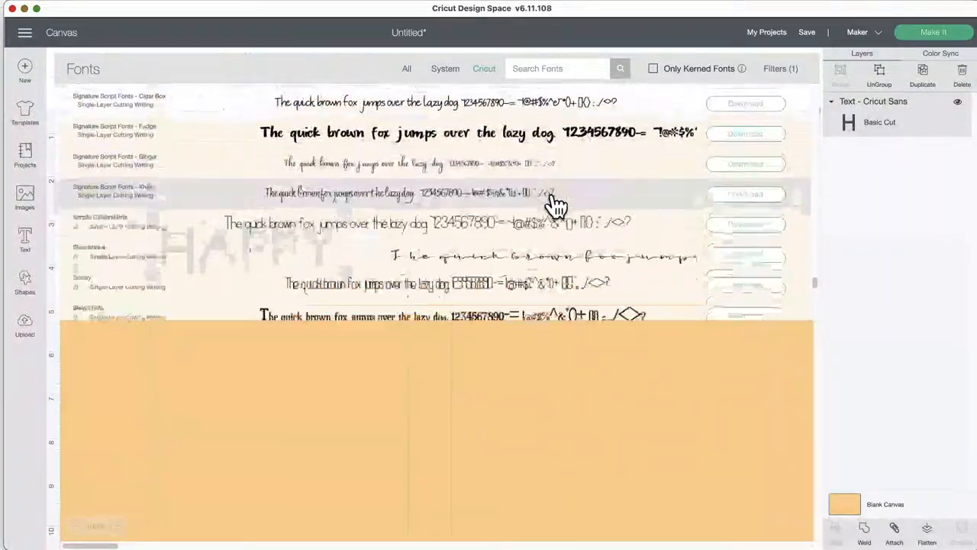
scroll(556, 208, "down", 10)
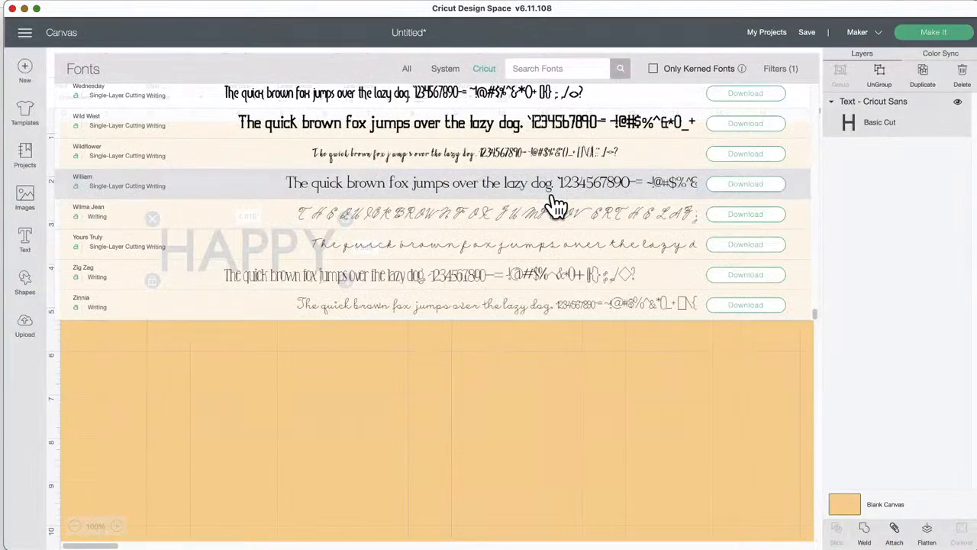
scroll(556, 208, "up", 15)
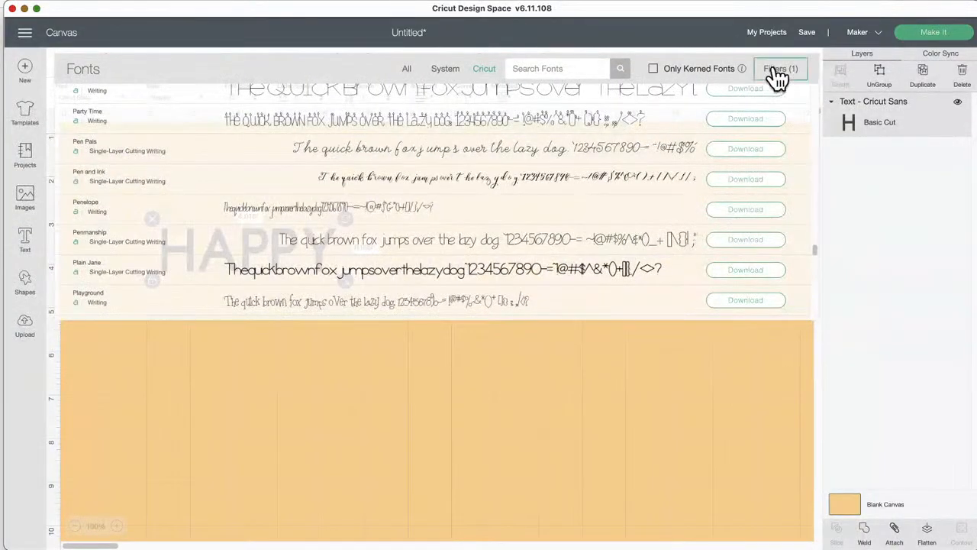
left_click(777, 77)
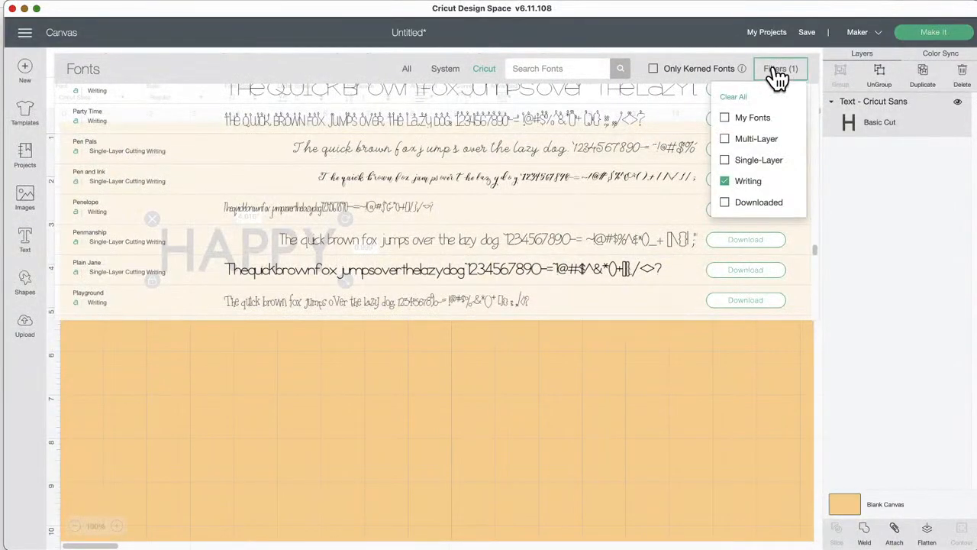
- Replace the Writing filter with My Fonts in the Cricut font list and browse the fonts
left_click(724, 182)
left_click(725, 120)
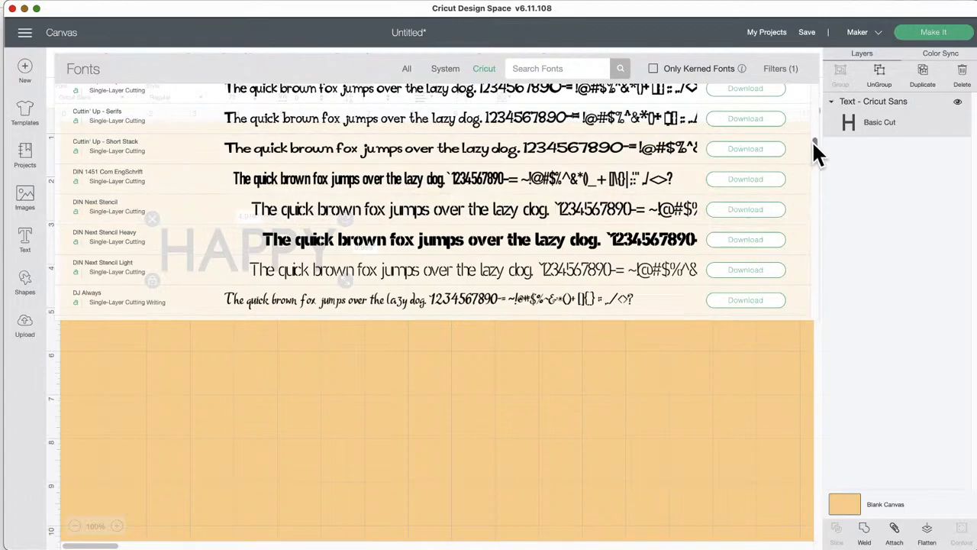
left_click_drag(812, 140, 816, 64)
- Filter the fonts by Multi-Layer only, search for FOLK, and apply Folk Art Festival to the HAPPY text
left_click(799, 70)
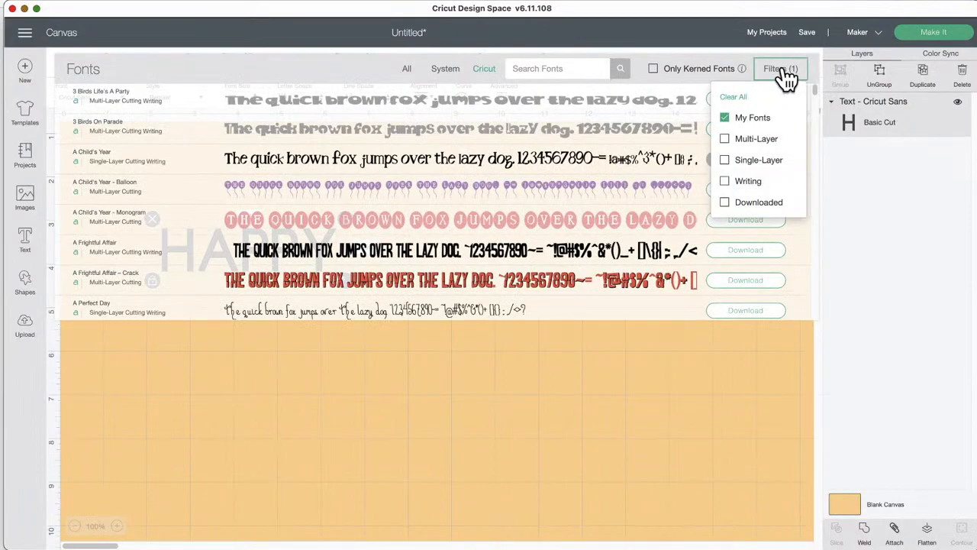
left_click(725, 140)
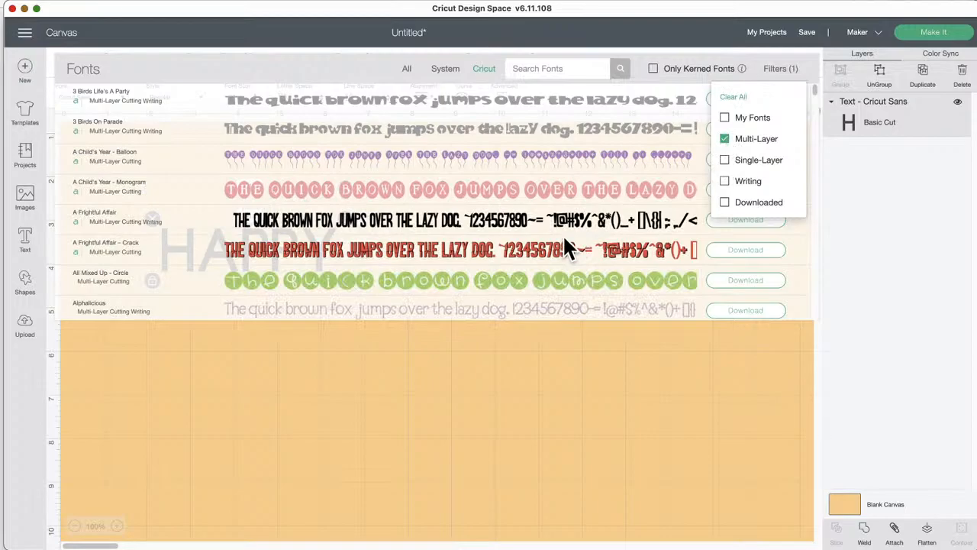
scroll(579, 259, "down", 5)
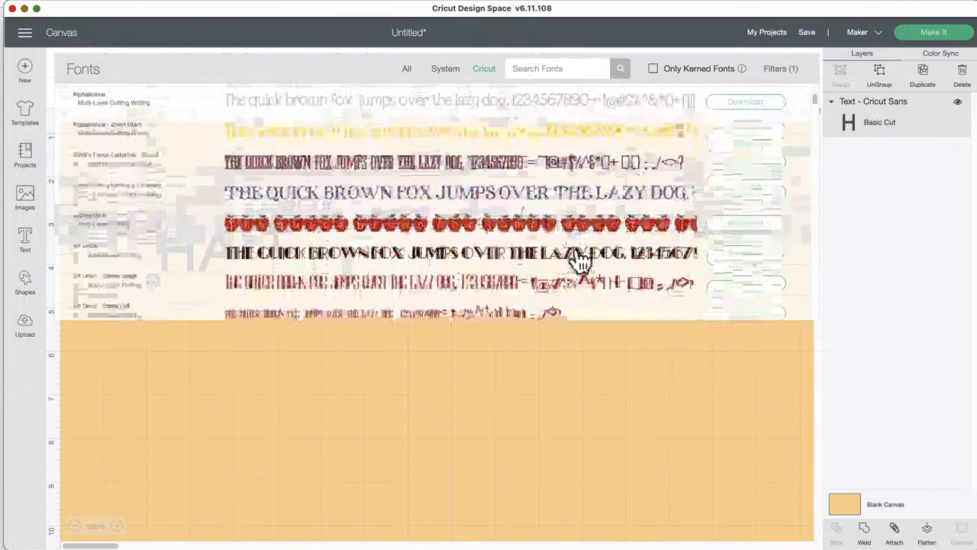
scroll(579, 260, "up", 3)
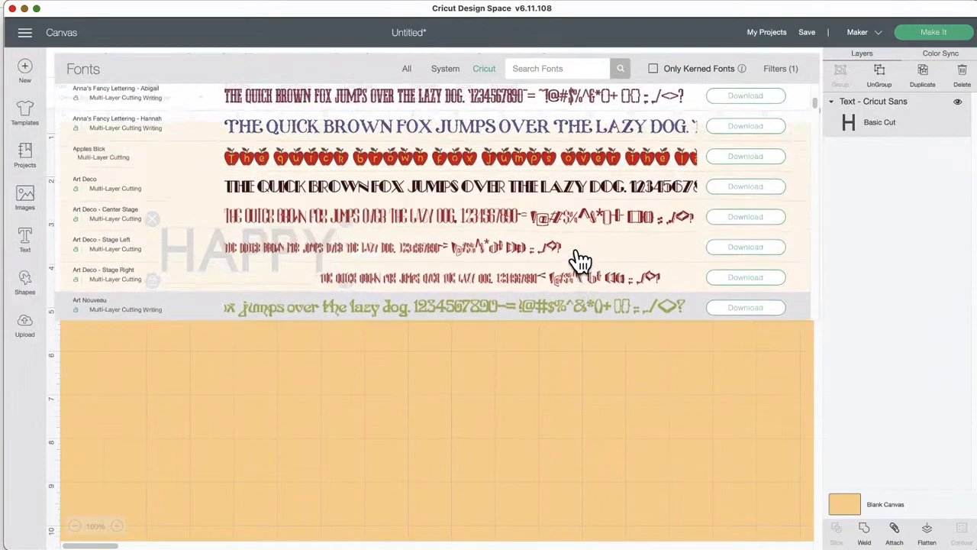
scroll(579, 259, "up", 5)
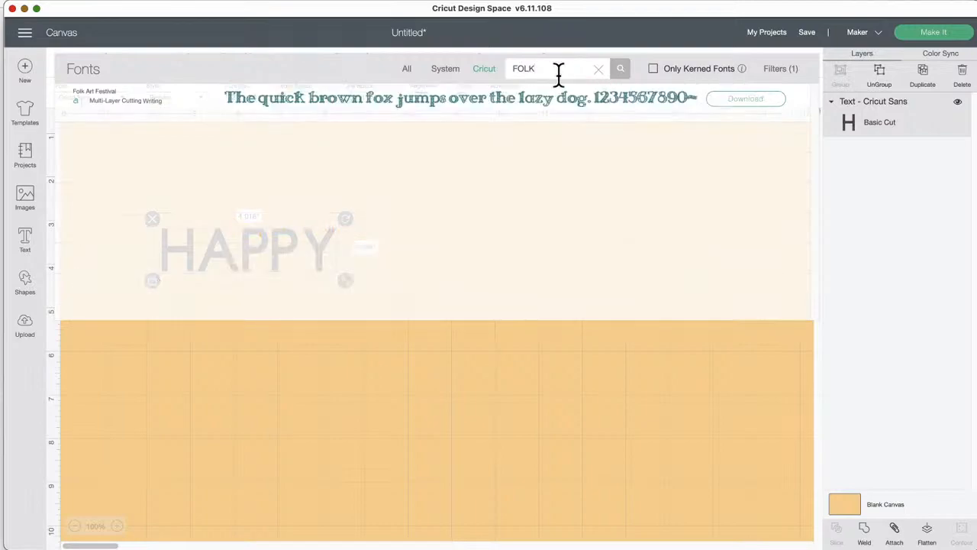
left_click(493, 105)
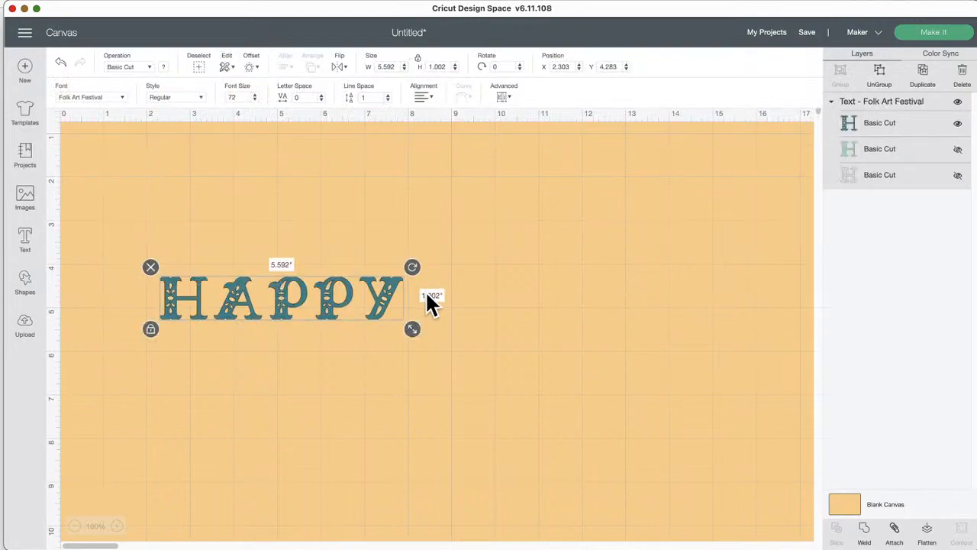
- Enlarge the HAPPY text to about 12.645 inches wide and place it at about X 2.331, Y 3.839
left_click_drag(412, 329, 720, 384)
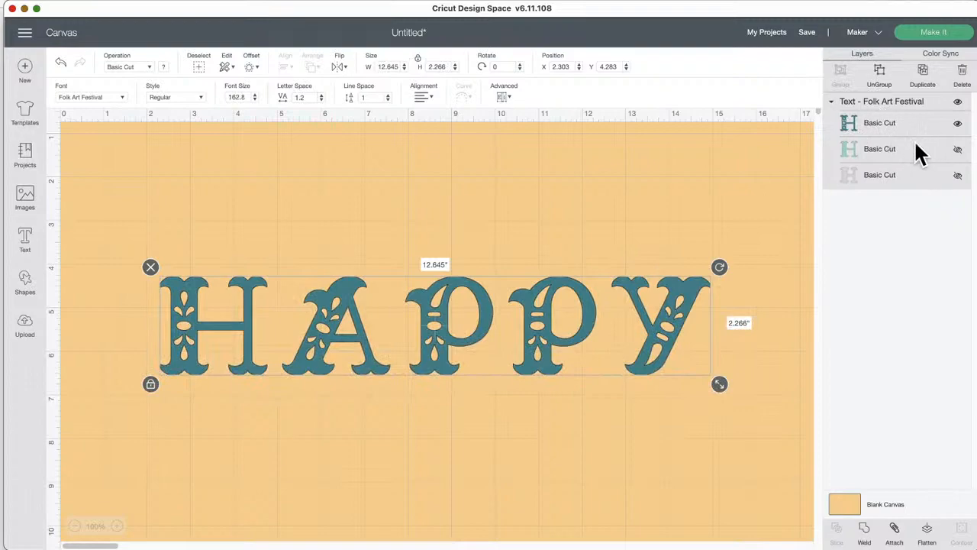
mouse_move(664, 310)
left_mouse_down()
mouse_move(657, 295)
mouse_move(666, 291)
left_mouse_up()
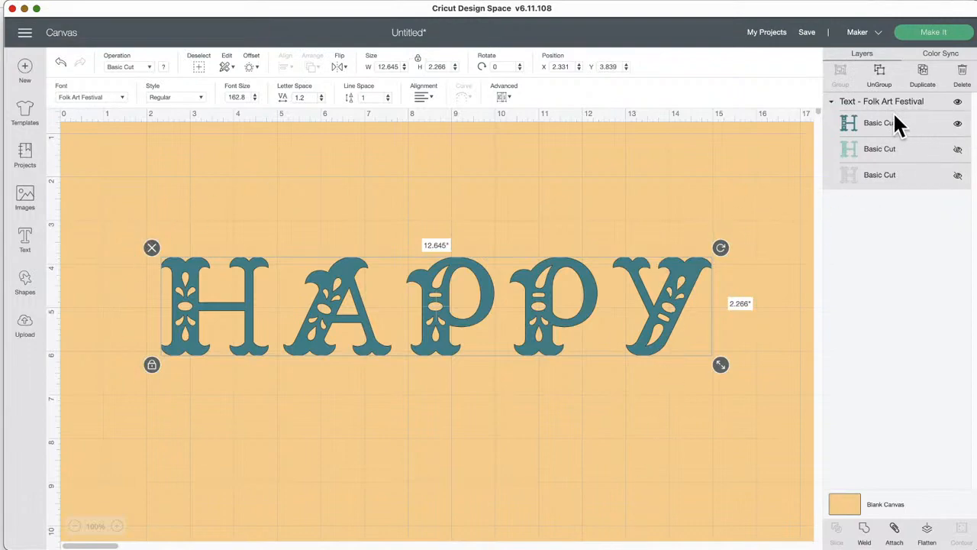
- Toggle the visibility of the teal, light green and grey HAPPY layers to examine what each one contains
left_click(959, 125)
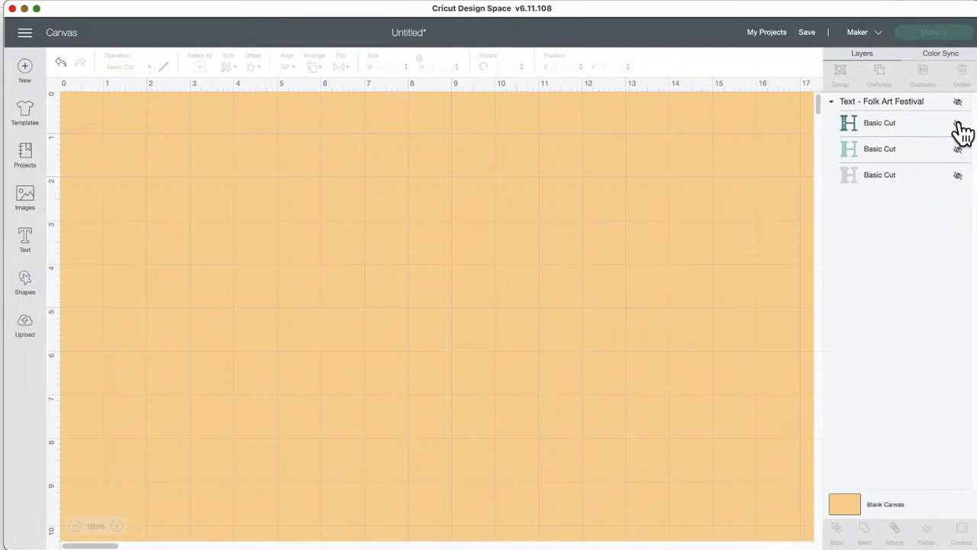
left_click(959, 125)
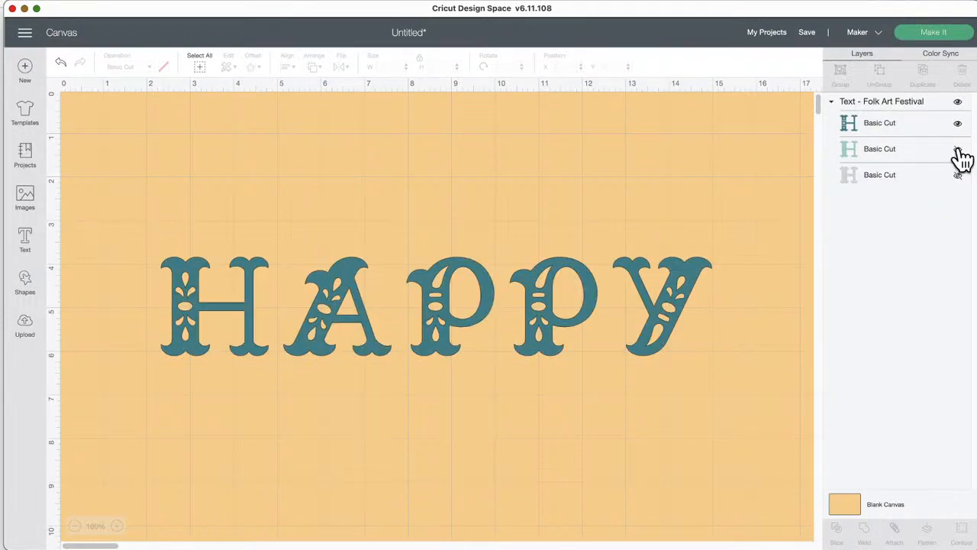
left_click(959, 151)
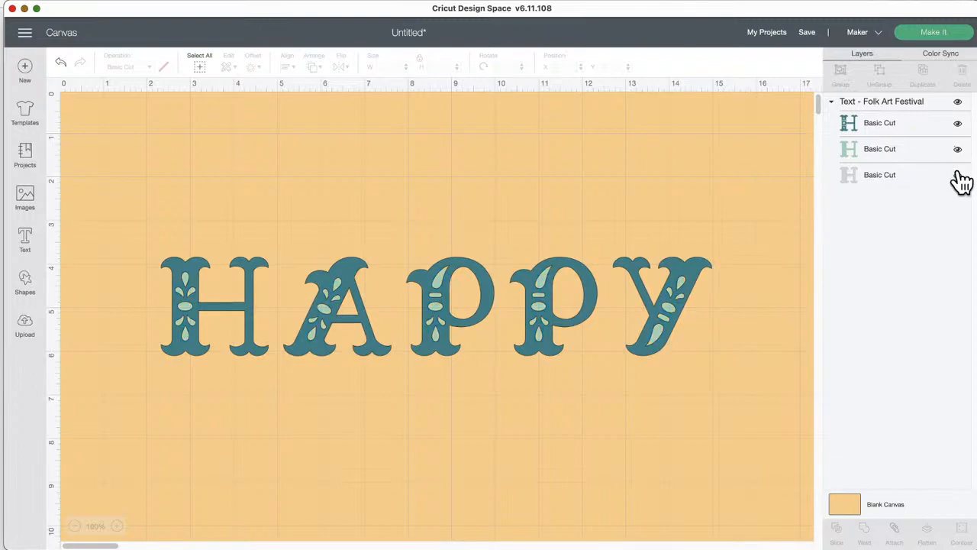
left_click(959, 176)
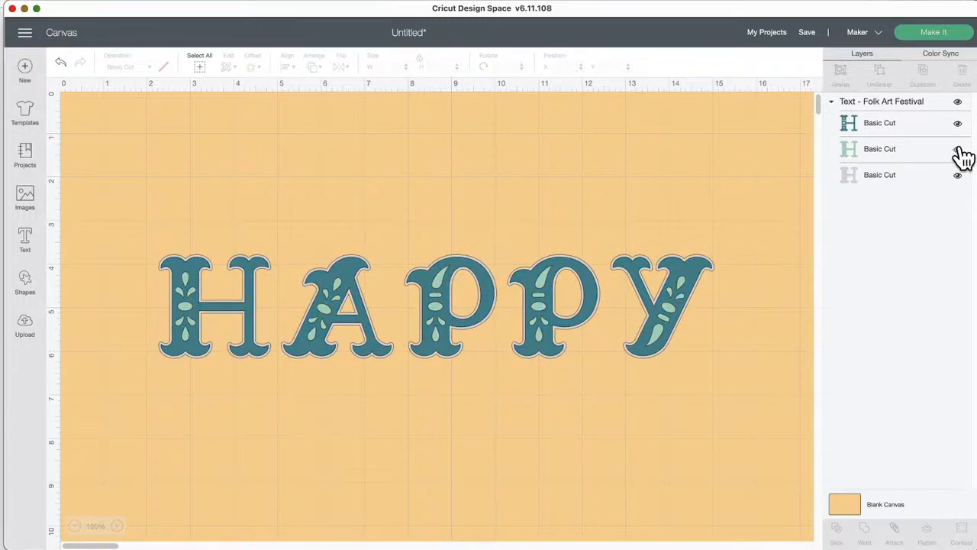
left_click(959, 176)
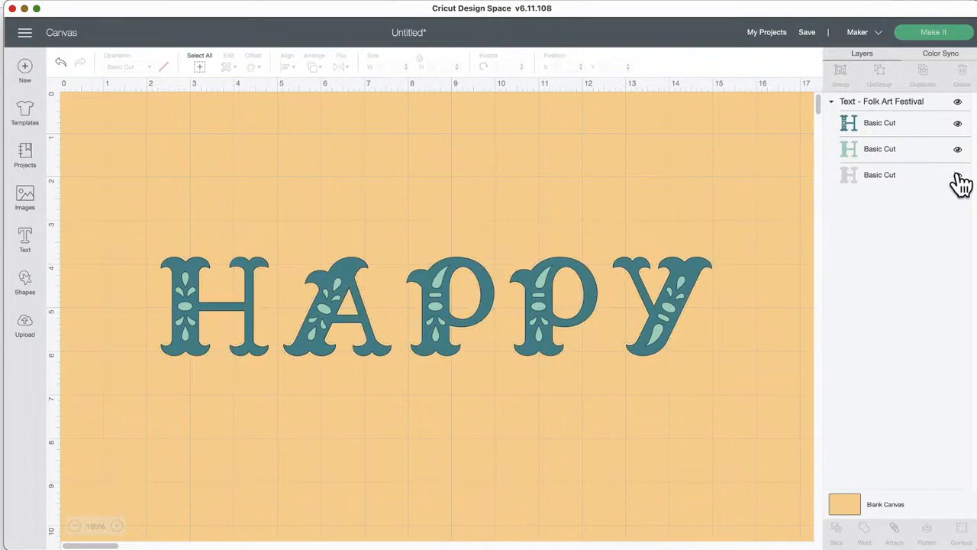
left_click(959, 151)
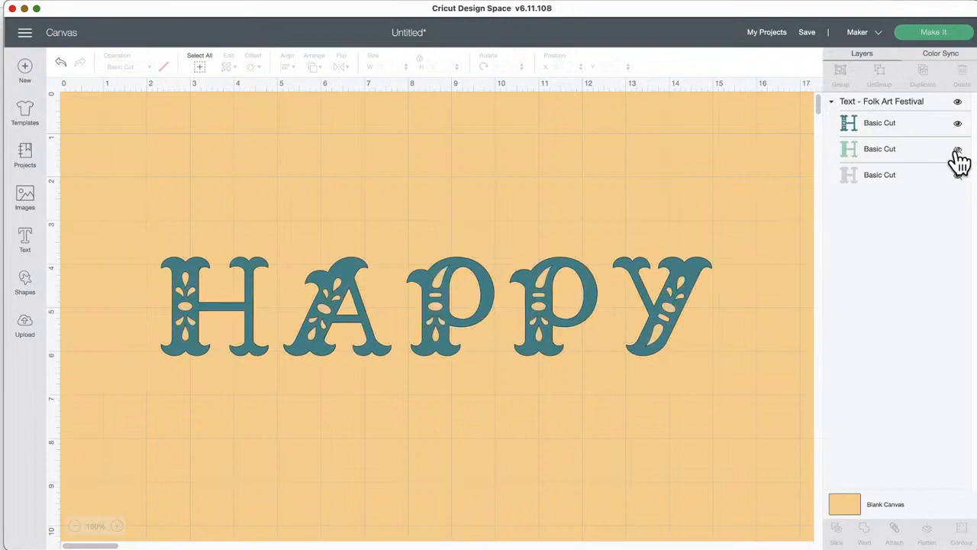
- Make the light green inlay layer and the grey outline layer of the HAPPY text visible
left_click(958, 151)
left_click(959, 176)
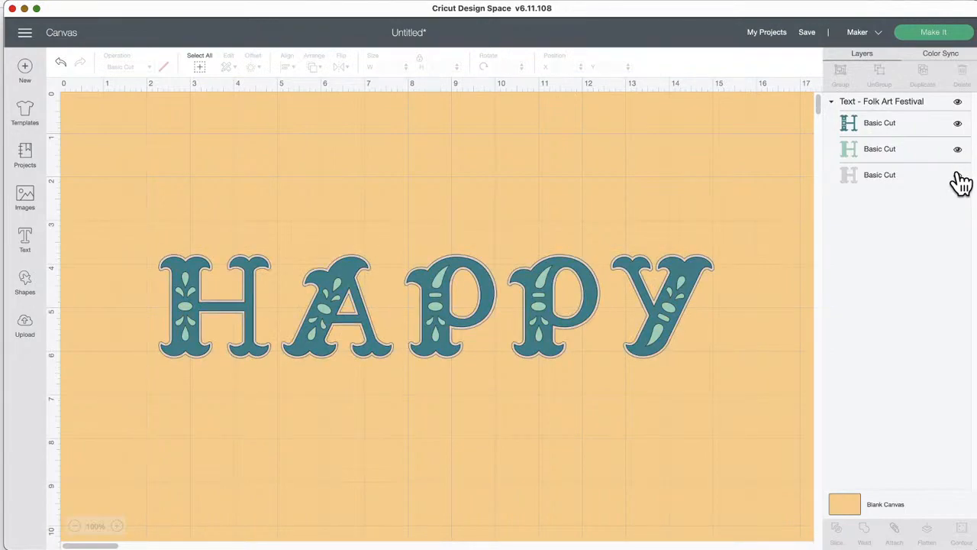
left_click(958, 150)
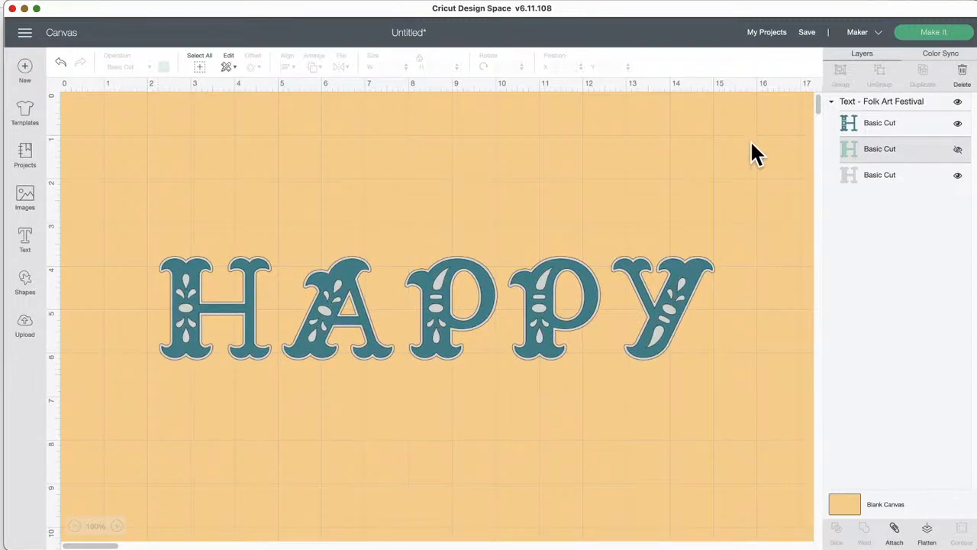
left_click(959, 149)
- Recolor the light green inlay layer of the HAPPY text to yellow
left_click(856, 152)
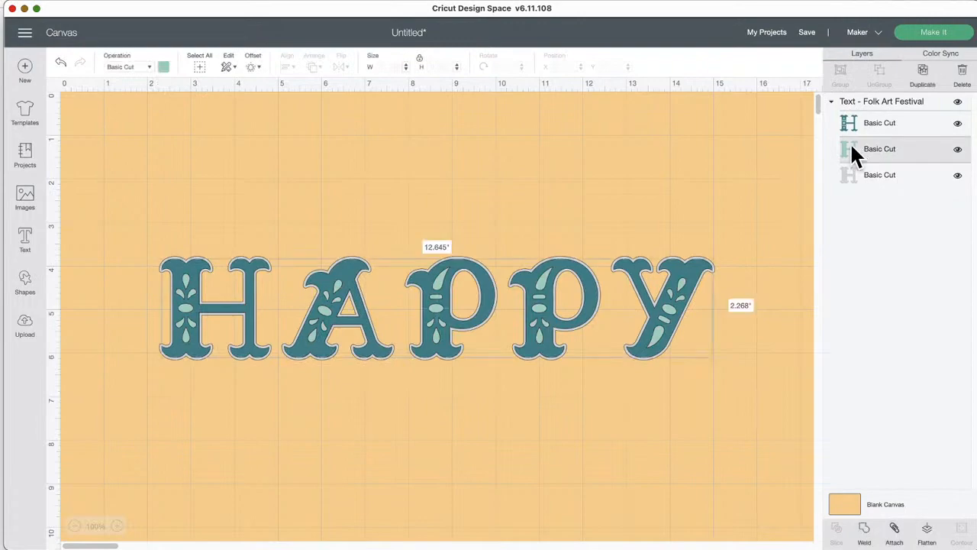
left_click(163, 67)
left_click(253, 155)
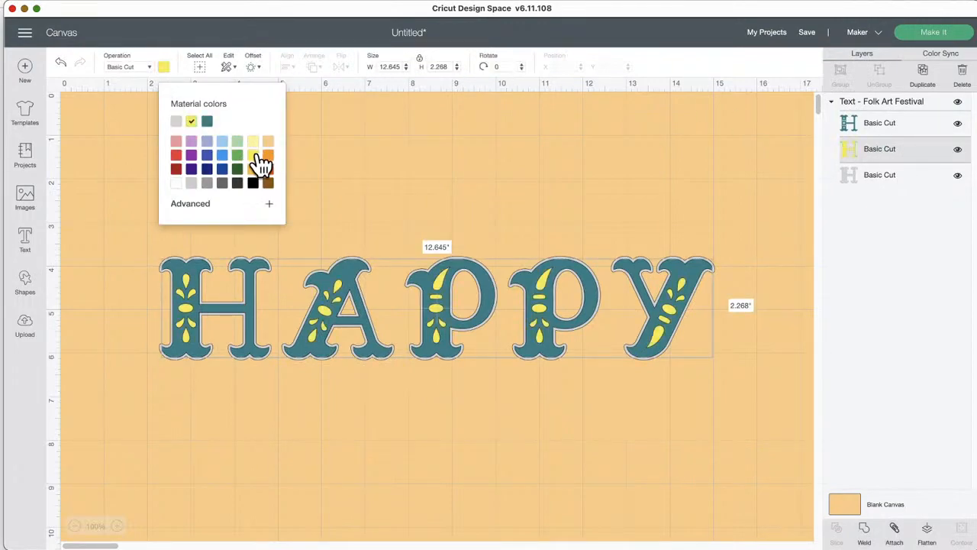
left_click(673, 149)
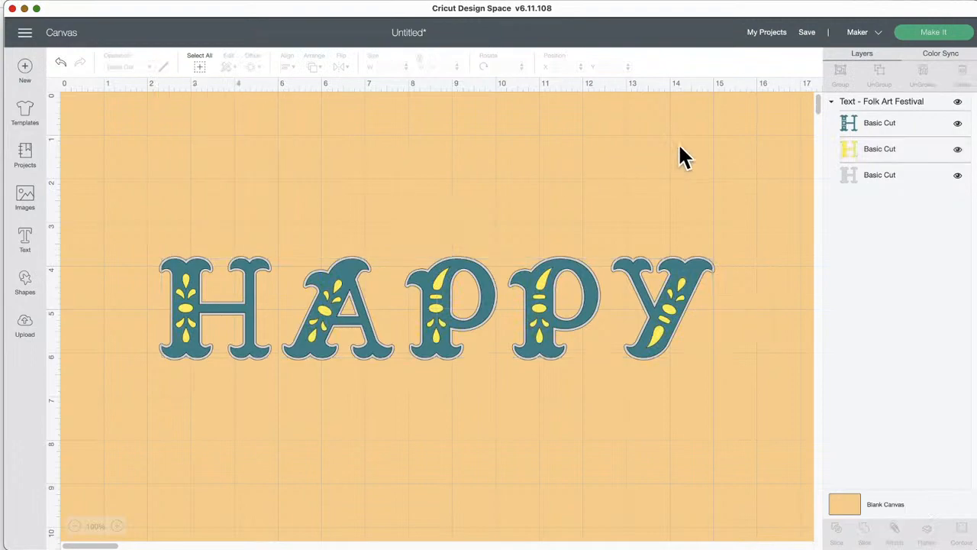
- Recolor the grey outline layer of the HAPPY text to black
left_click(886, 178)
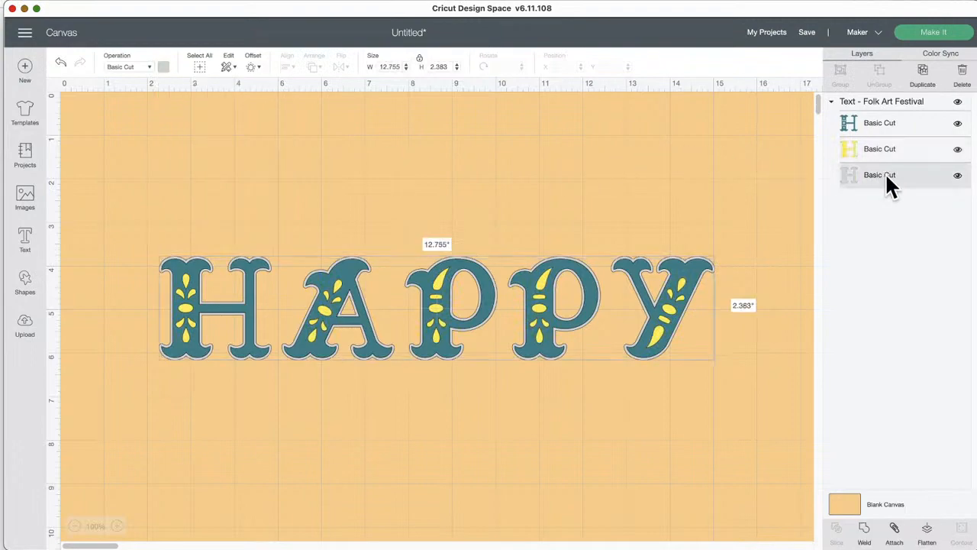
left_click(163, 67)
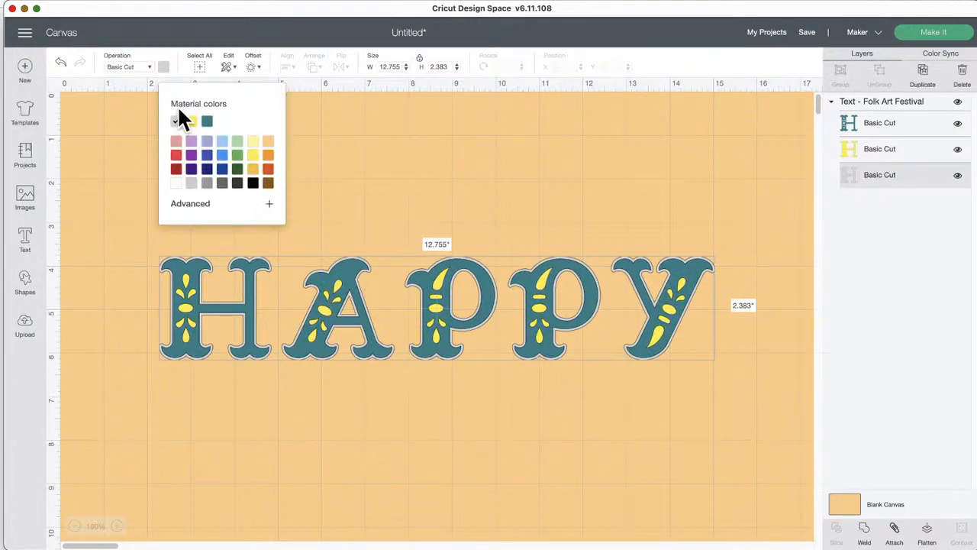
left_click(254, 185)
left_click(497, 133)
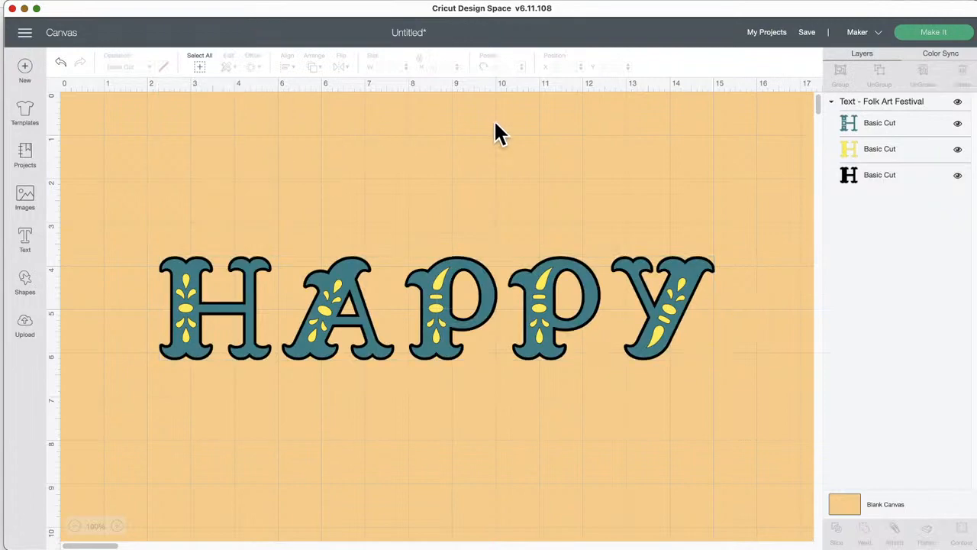
- Move the HAPPY text to about X 2.137, Y 3.502 and reduce its letter space to -0.5
mouse_move(552, 260)
left_mouse_down()
mouse_move(552, 290)
mouse_move(561, 286)
mouse_move(552, 275)
left_mouse_up()
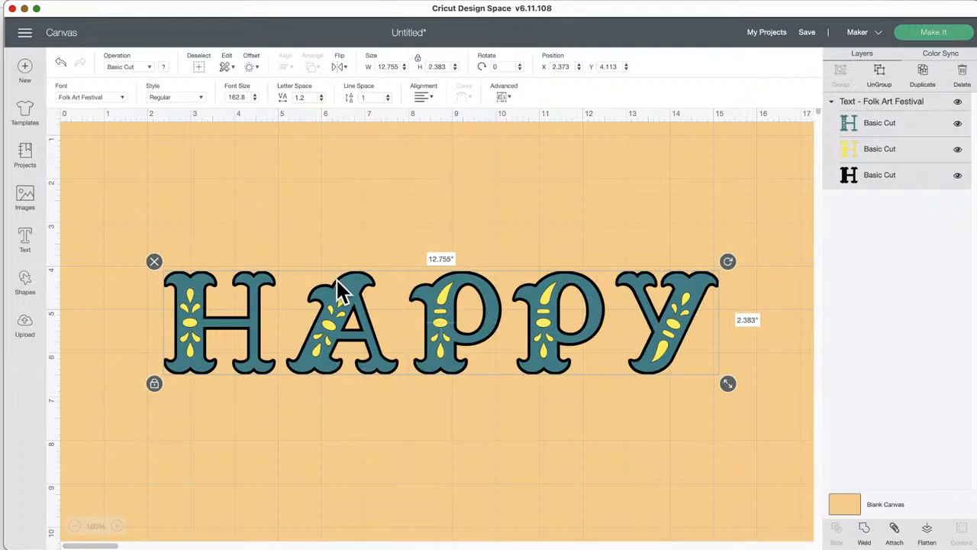
left_click_drag(339, 290, 328, 263)
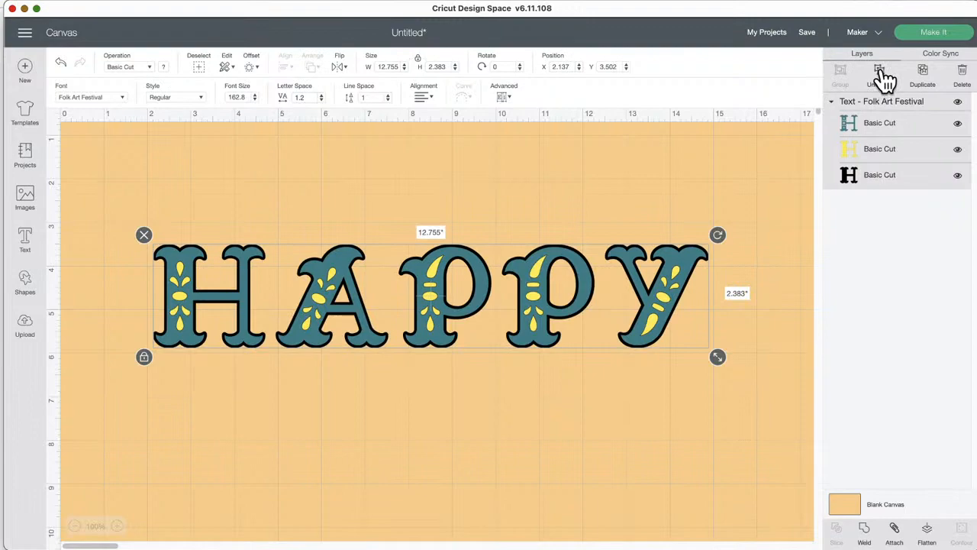
left_click(321, 100)
left_click(321, 100)
left_click(320, 100)
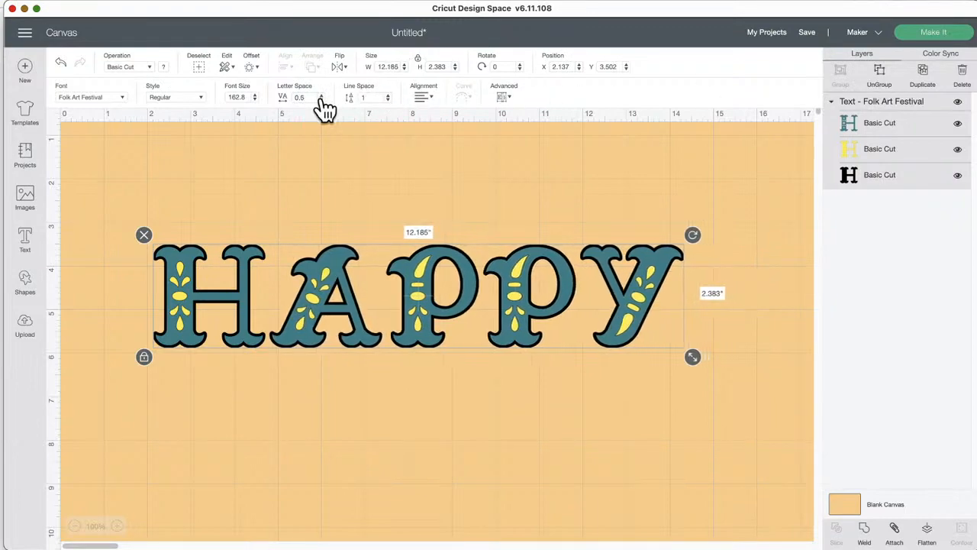
left_click(321, 100)
left_click(321, 100)
left_click(321, 100)
left_click(321, 100)
left_click(320, 100)
left_click(320, 100)
left_click(321, 100)
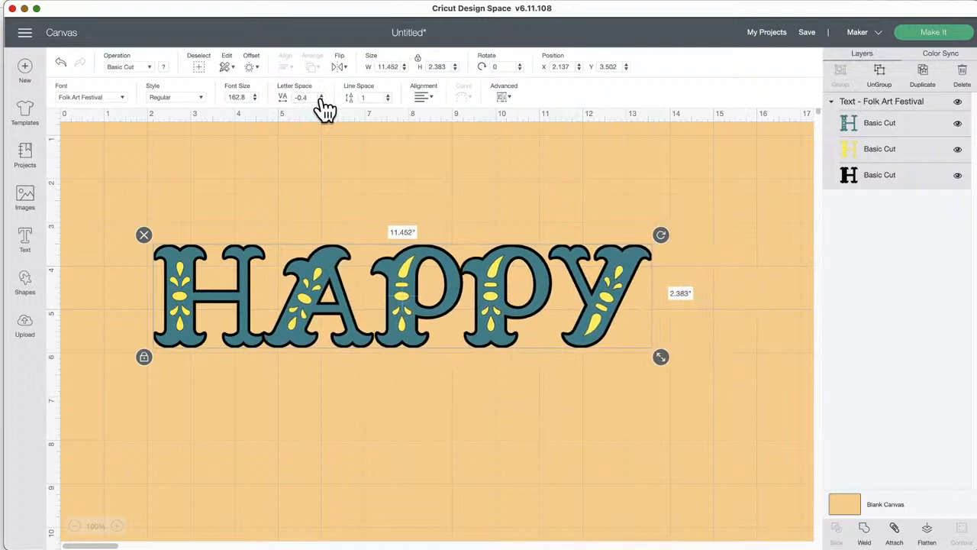
left_click(321, 100)
left_click(321, 100)
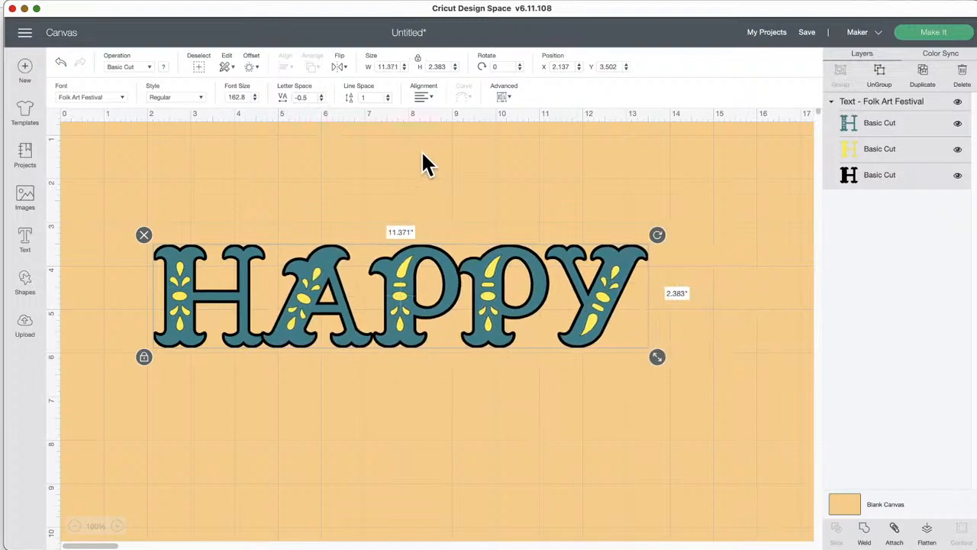
- Add DAY as a second line below HAPPY and center-align the two lines
double_click(405, 278)
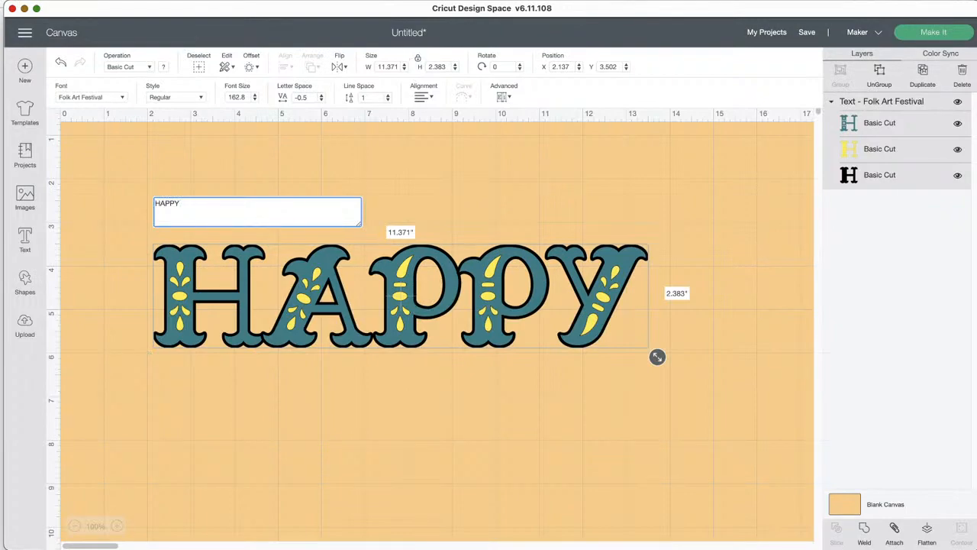
type("DAY")
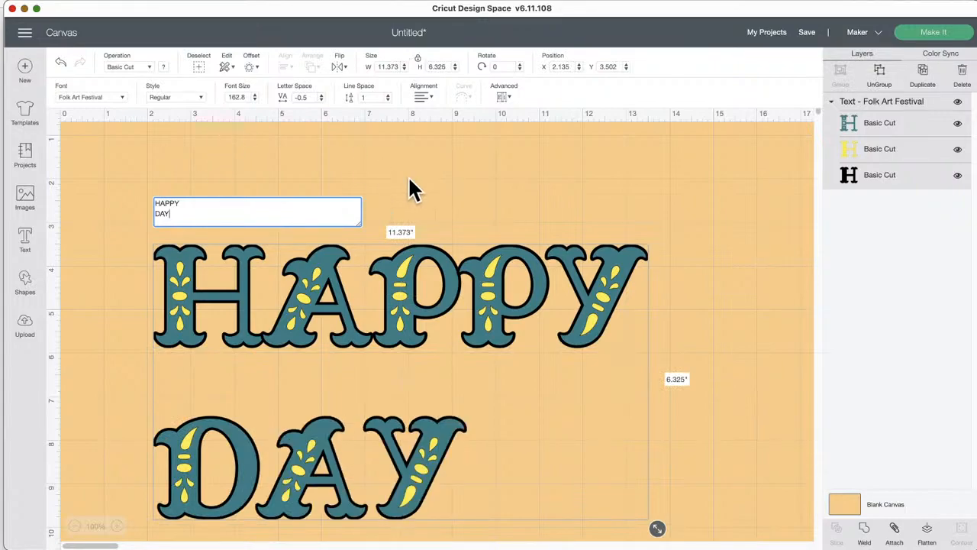
left_click(503, 97)
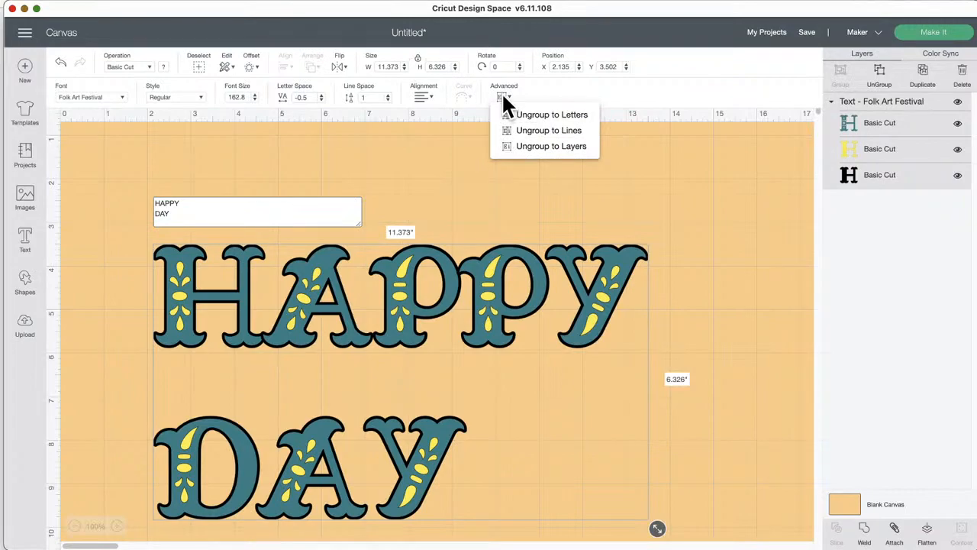
left_click(423, 96)
left_click(429, 131)
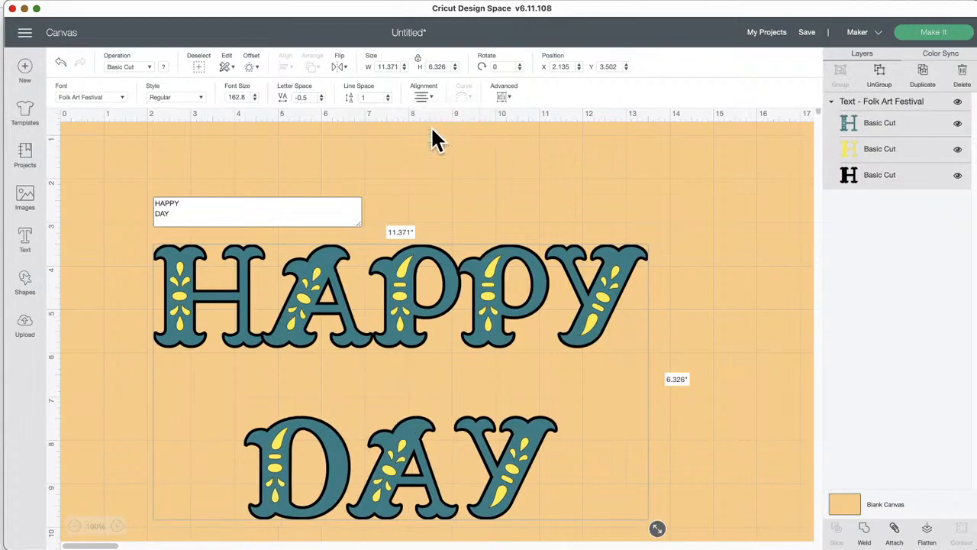
- Tighten the line space between HAPPY and DAY to -2.3
left_click(388, 96)
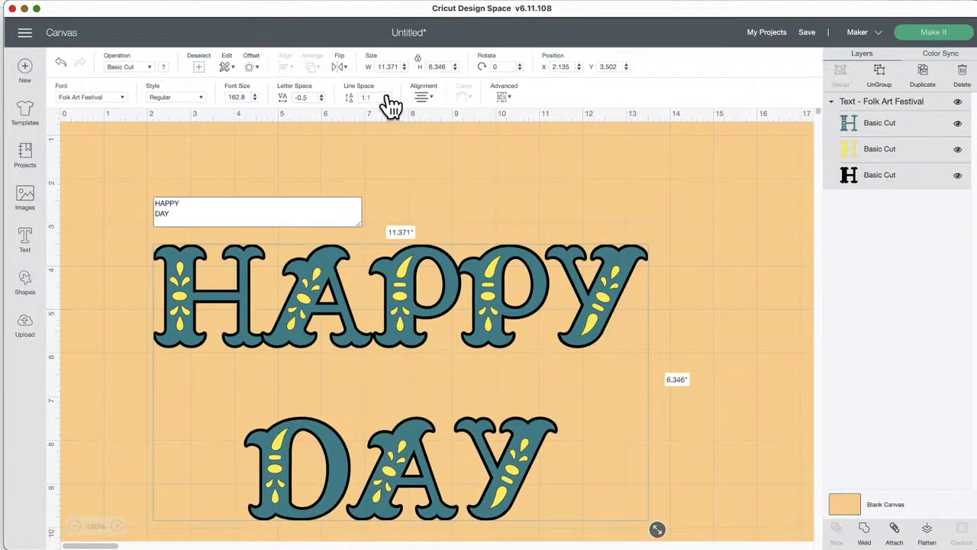
left_click(388, 96)
left_click(388, 97)
left_click(387, 97)
left_click(388, 100)
left_click(388, 100)
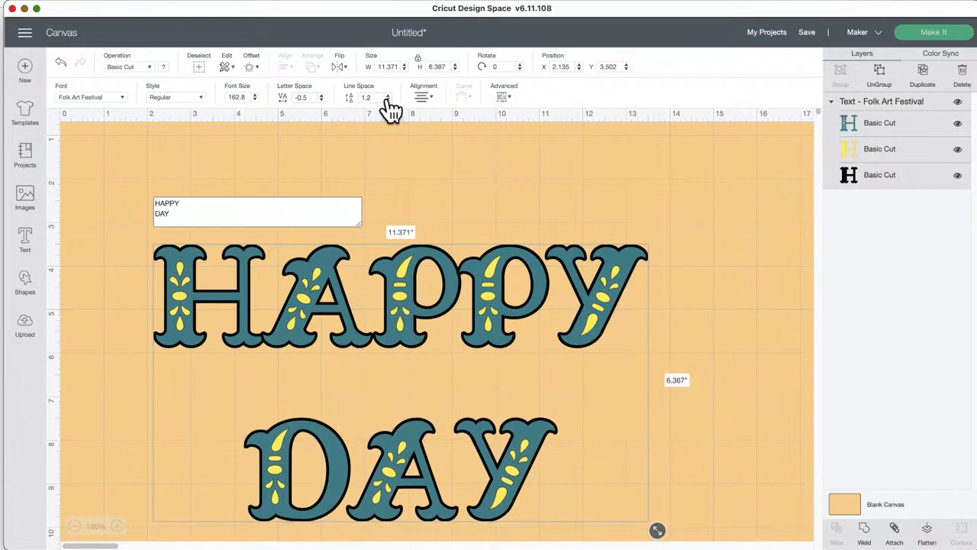
left_click(388, 100)
left_click(388, 100)
left_click(388, 100)
left_click(388, 100)
left_click(388, 100)
left_click(387, 100)
left_click(388, 100)
left_click(387, 100)
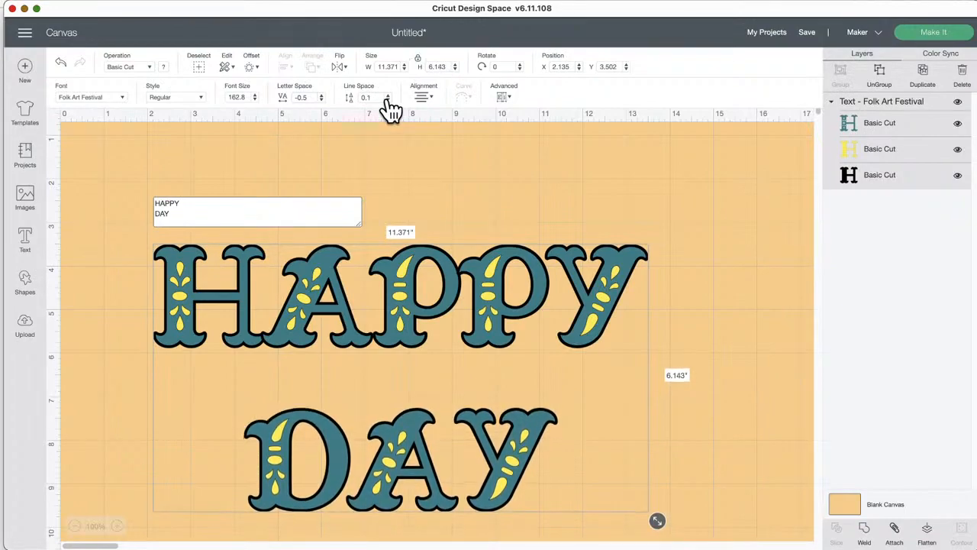
left_click(388, 100)
left_click(388, 100)
left_click(388, 100)
left_click(388, 100)
left_click(388, 100)
left_click(387, 100)
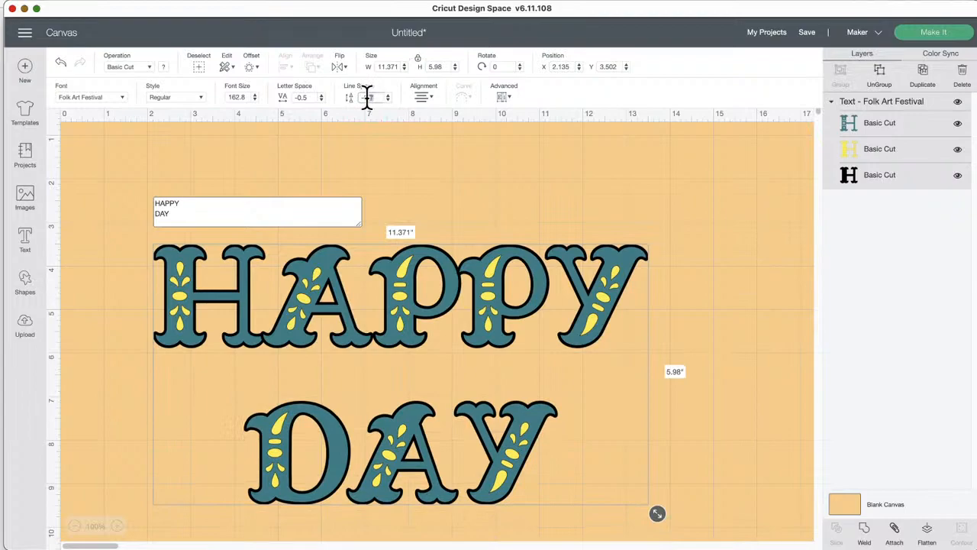
key("Return")
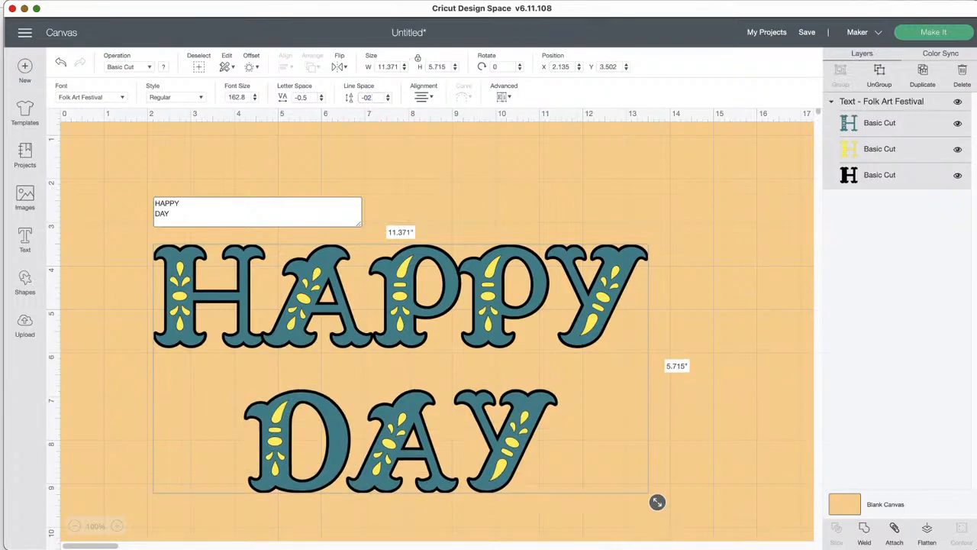
left_click(388, 100)
left_click(388, 100)
left_click(387, 100)
- Ungroup the HAPPY DAY text into lines and move the HAPPY line to about X 2.262, Y 2.974
left_click(503, 97)
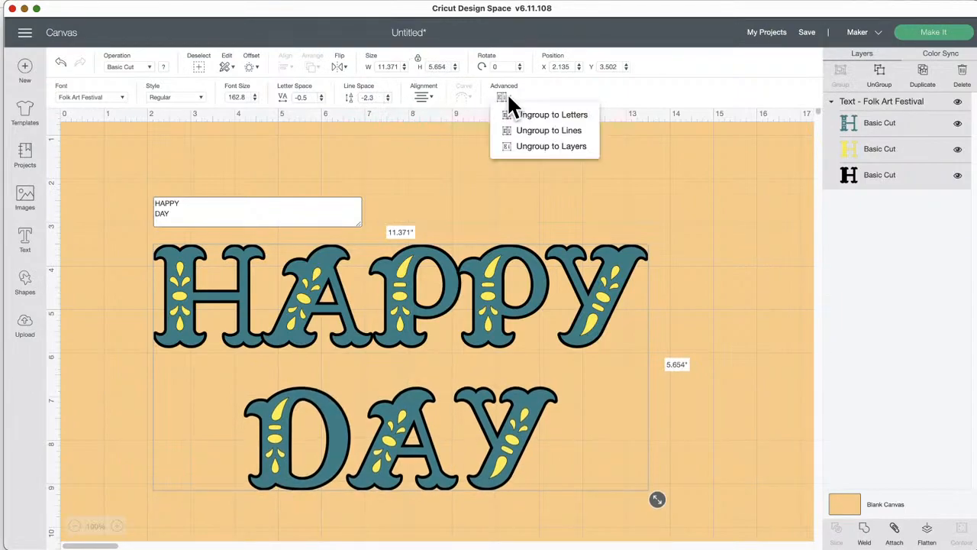
left_click(537, 130)
left_click_drag(486, 275, 491, 251)
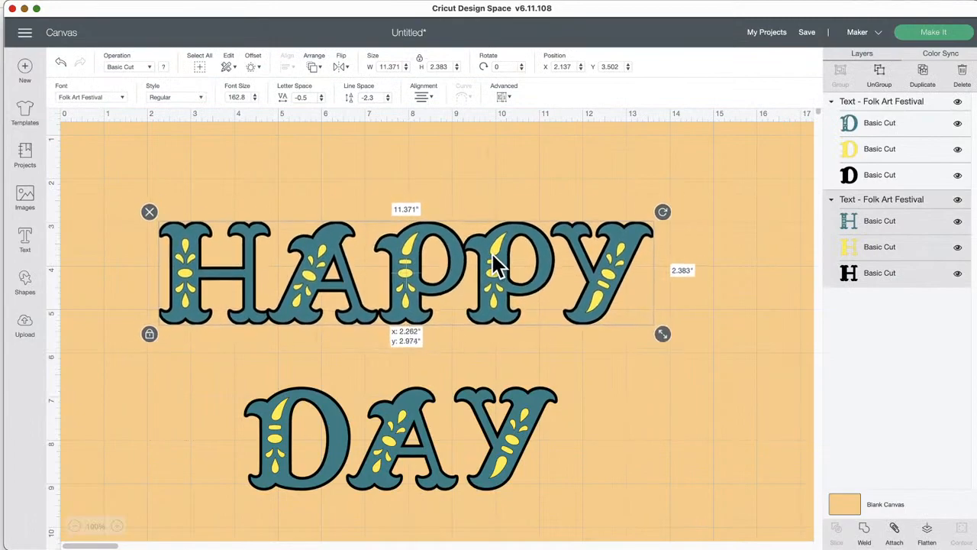
- Move the DAY line closer below HAPPY and off to its right, at about X 7.984, Y 5.538, and deselect it
left_click_drag(469, 420, 491, 410)
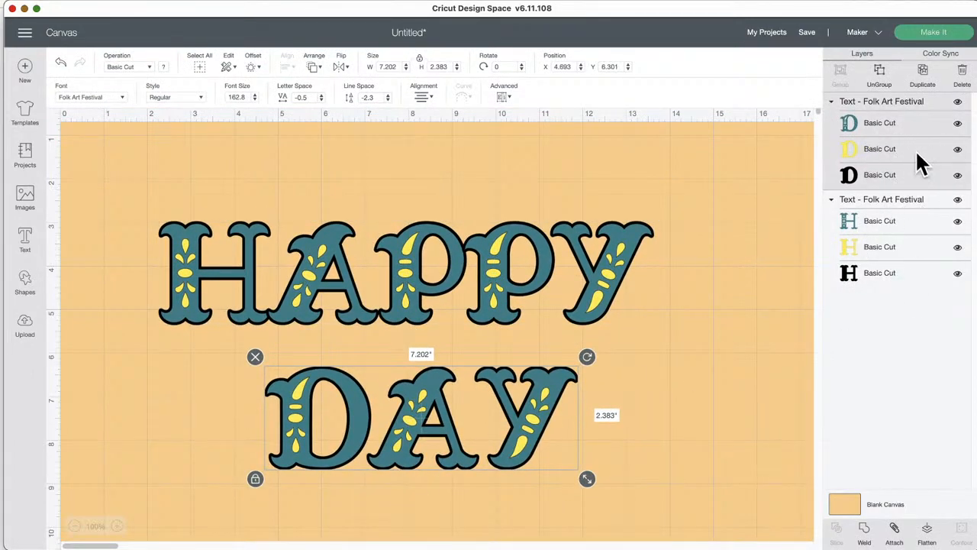
left_click_drag(519, 401, 661, 382)
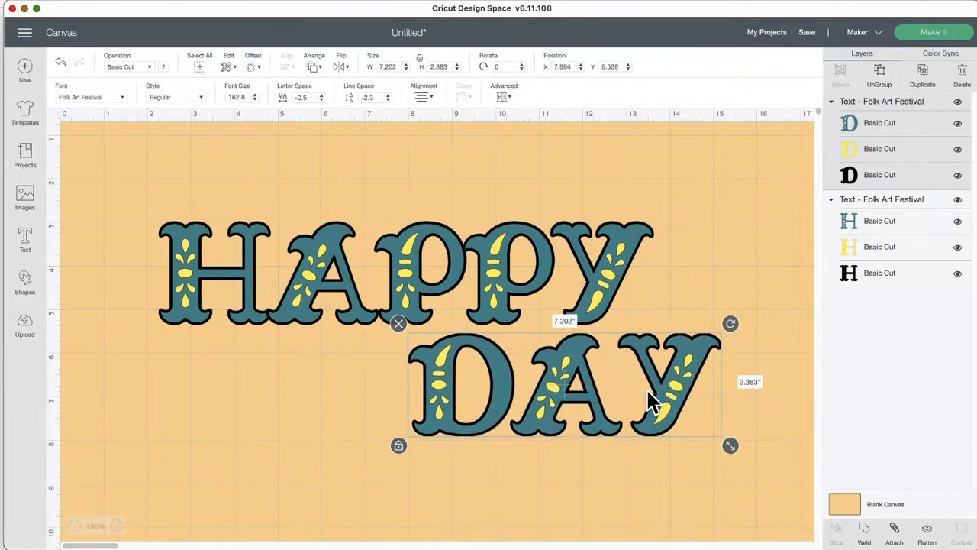
left_click(593, 526)
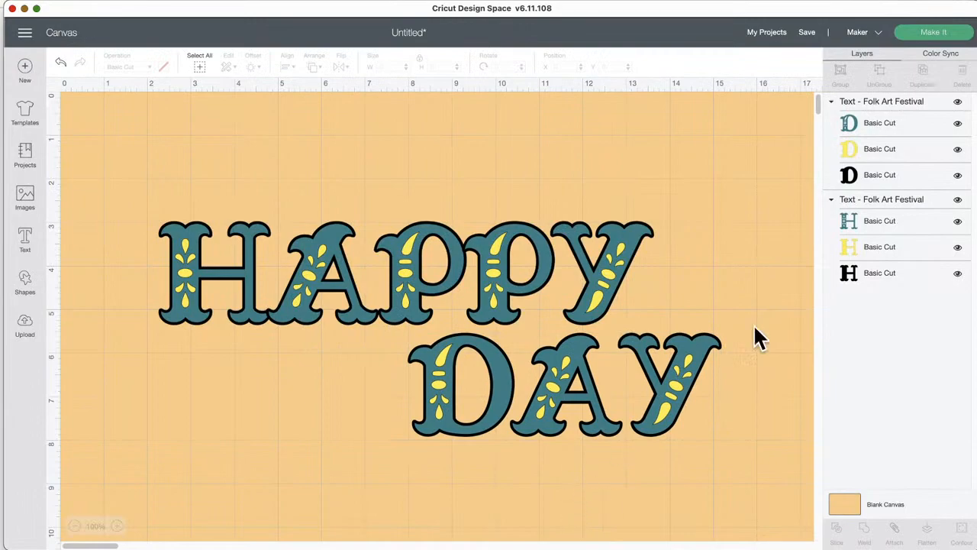
- Preview how the black, yellow and teal layers are laid out on their cutting mats, then return to the canvas
left_click(925, 34)
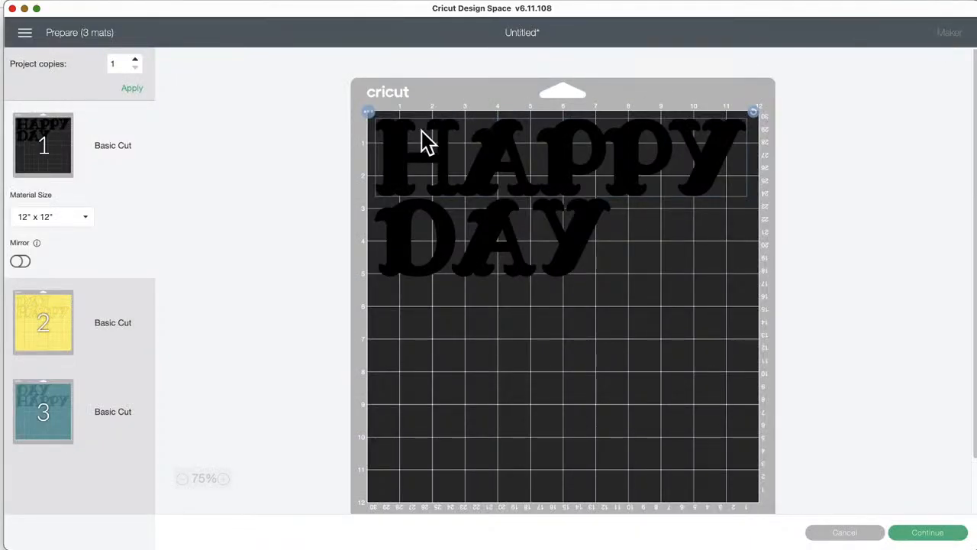
left_click(43, 321)
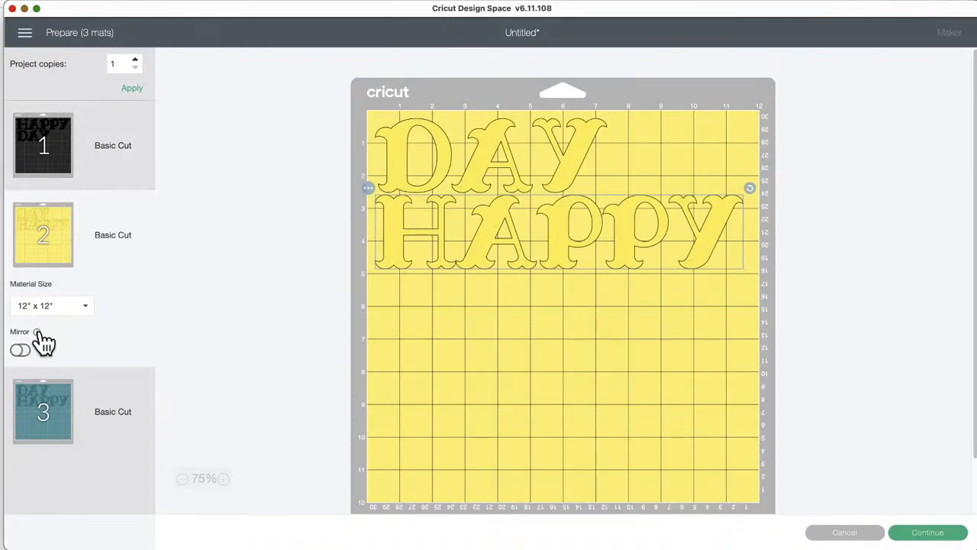
left_click(42, 409)
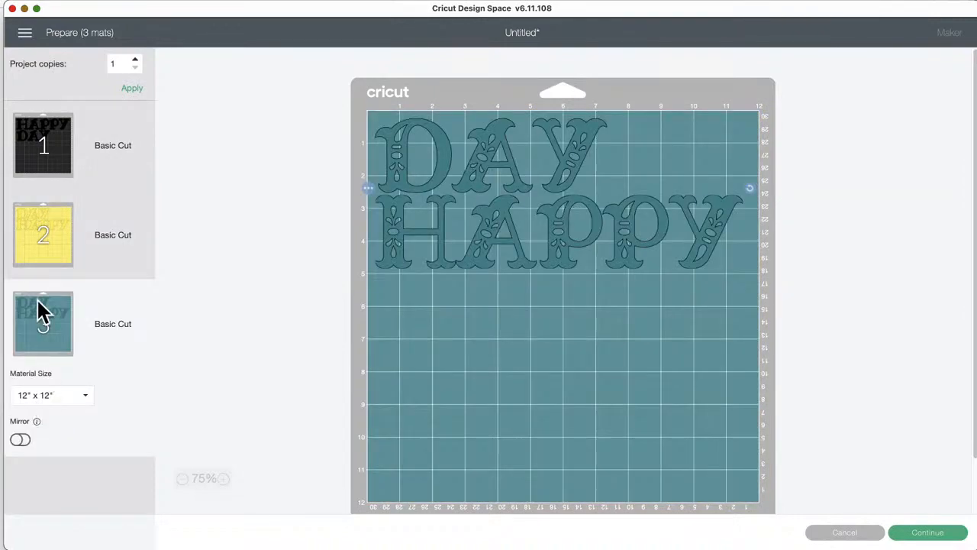
left_click(855, 534)
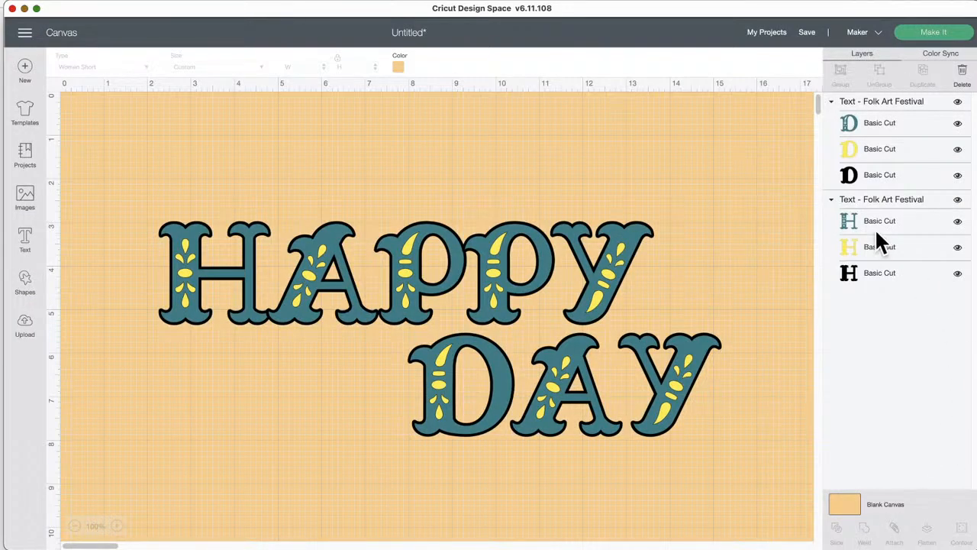
- Ungroup the HAPPY line into its separate color layers
left_click(531, 240)
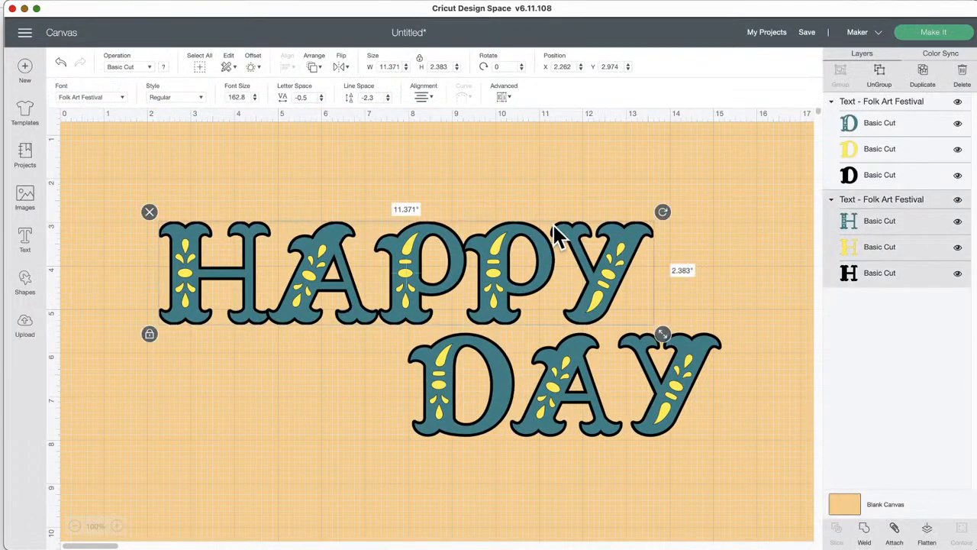
left_click(502, 94)
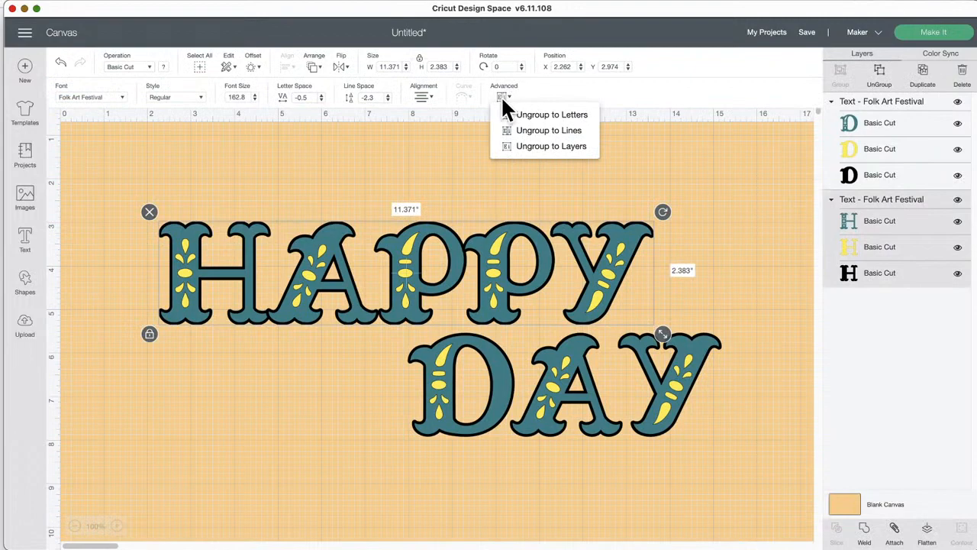
left_click(523, 147)
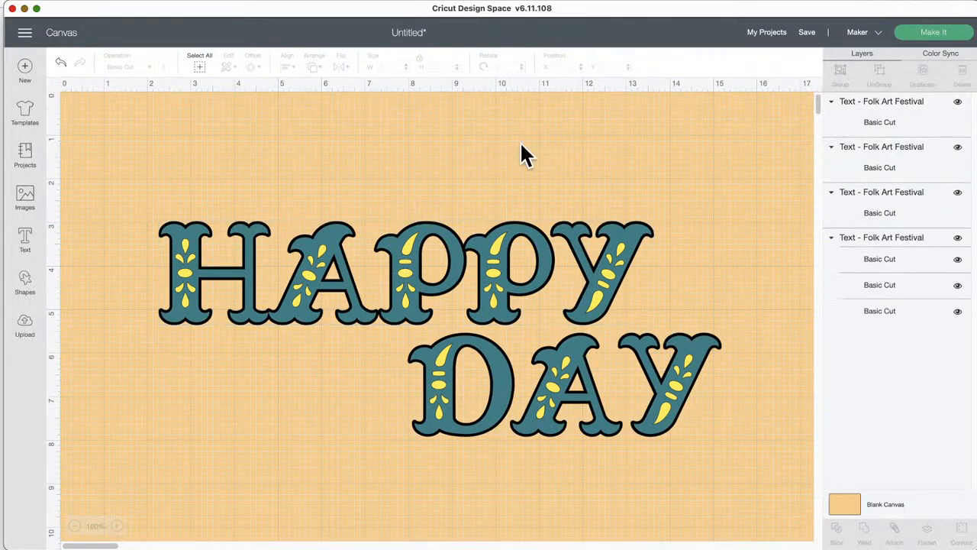
- Spread the pieces apart, with DAY at about X 6.456, Y 8.482, yellow HAPPY below the black layer and teal HAPPY at about X 6.15, Y 1.297
left_click_drag(490, 277, 524, 200)
left_click_drag(497, 366, 433, 500)
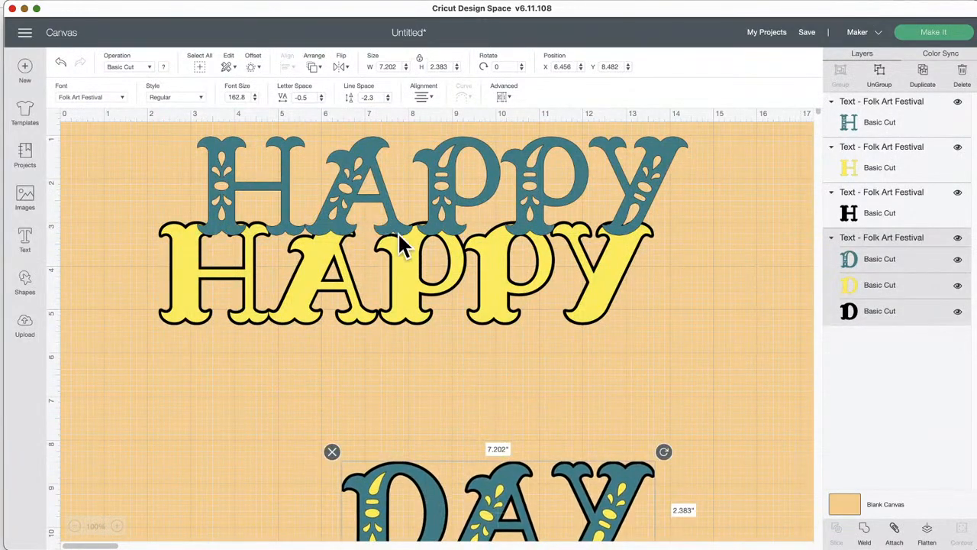
left_click_drag(407, 258, 403, 351)
left_click_drag(451, 185, 579, 196)
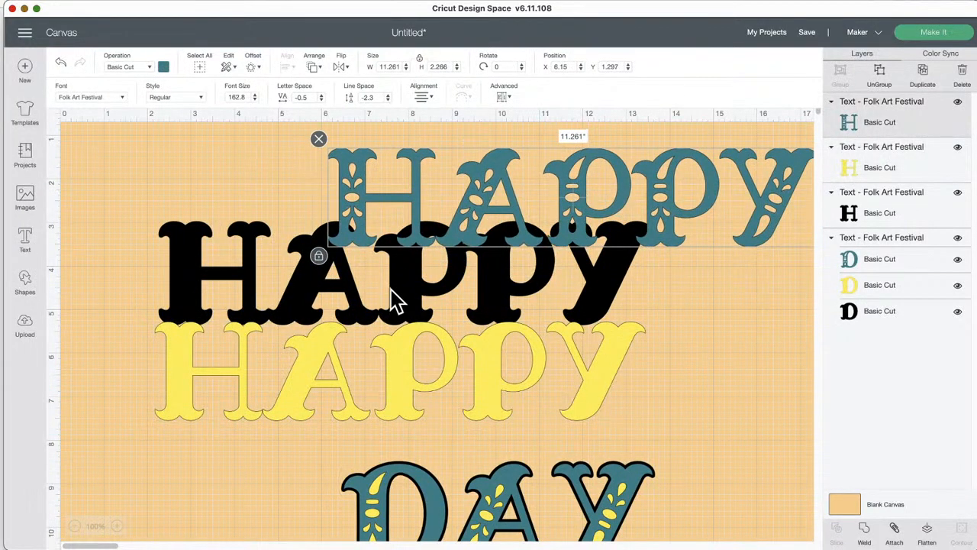
- Move yellow HAPPY back over the black layer at about X 2.4, Y 3.089 and teal HAPPY aside to about X 13.164, Y 6.103
left_click_drag(404, 352, 409, 252)
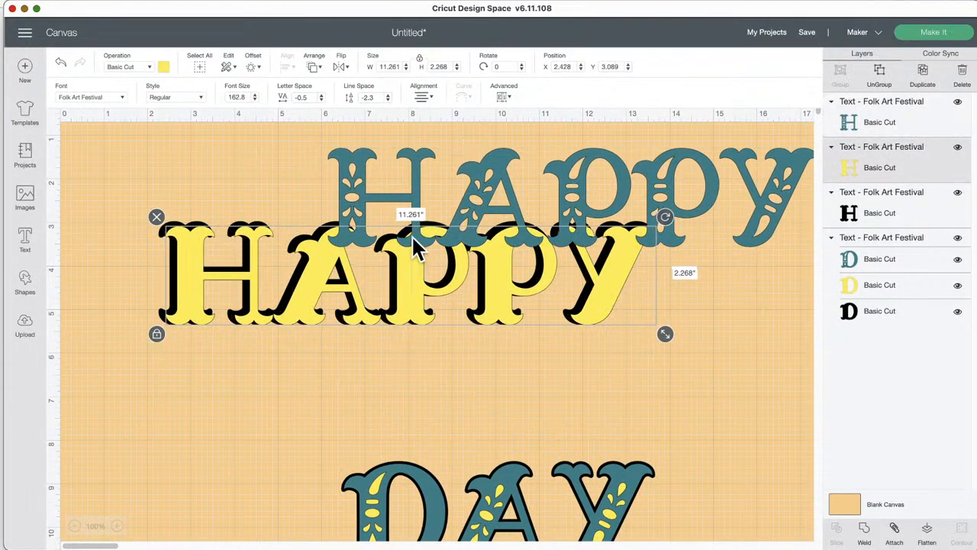
left_click(416, 200)
left_click_drag(415, 195, 723, 406)
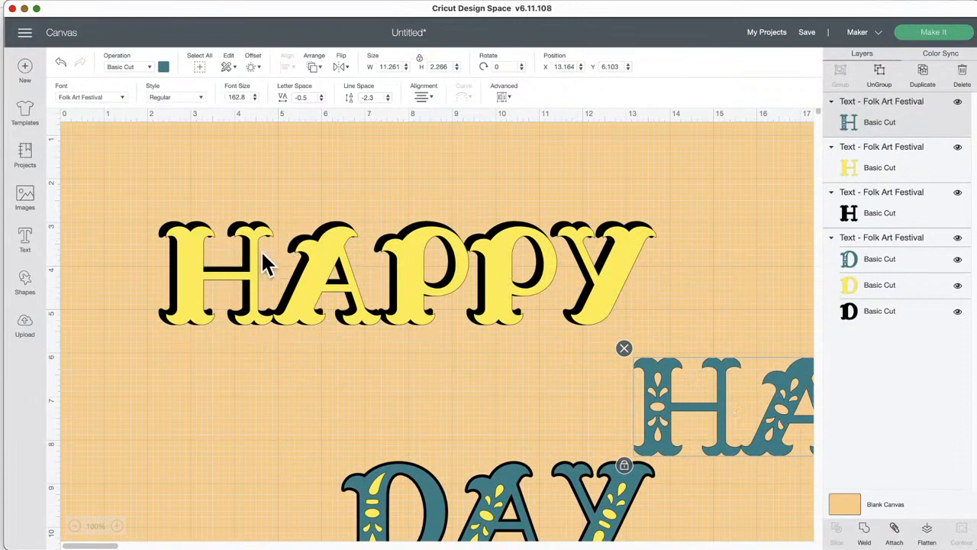
mouse_move(432, 251)
left_mouse_down()
mouse_move(421, 253)
mouse_move(428, 246)
left_mouse_up()
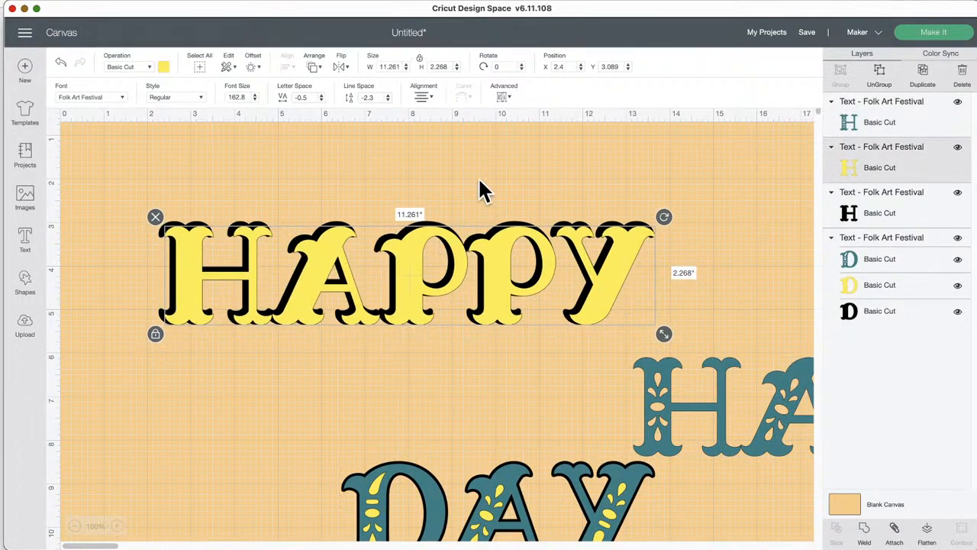
- Ungroup the yellow HAPPY layer into letters and shift its first P to about X 7.361, Y 3.063
left_click(509, 103)
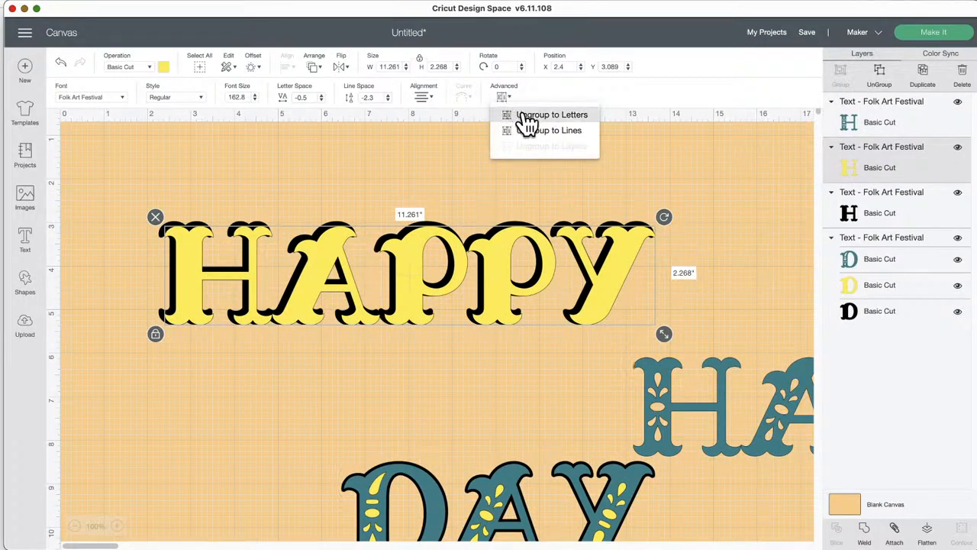
left_click(521, 114)
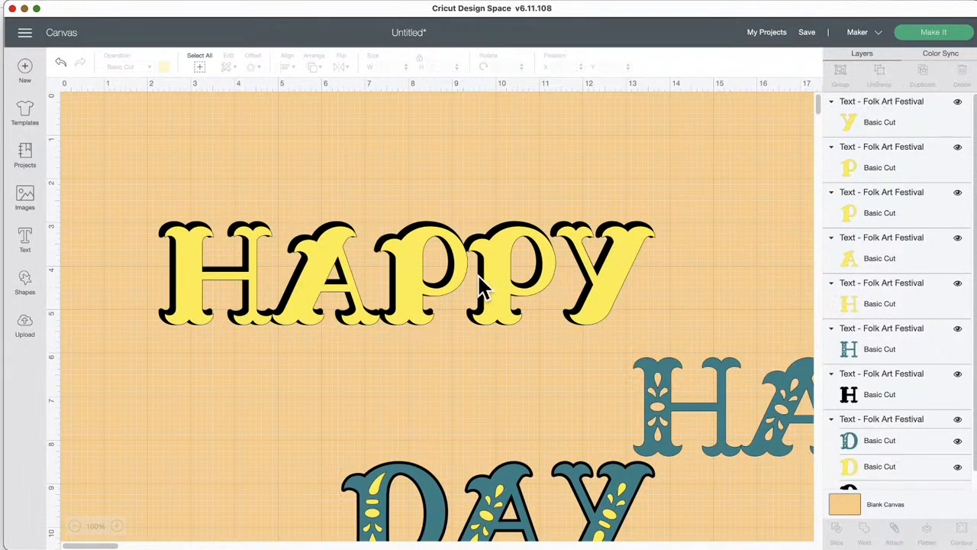
mouse_move(416, 259)
left_mouse_down()
mouse_move(407, 252)
mouse_move(416, 254)
left_mouse_up()
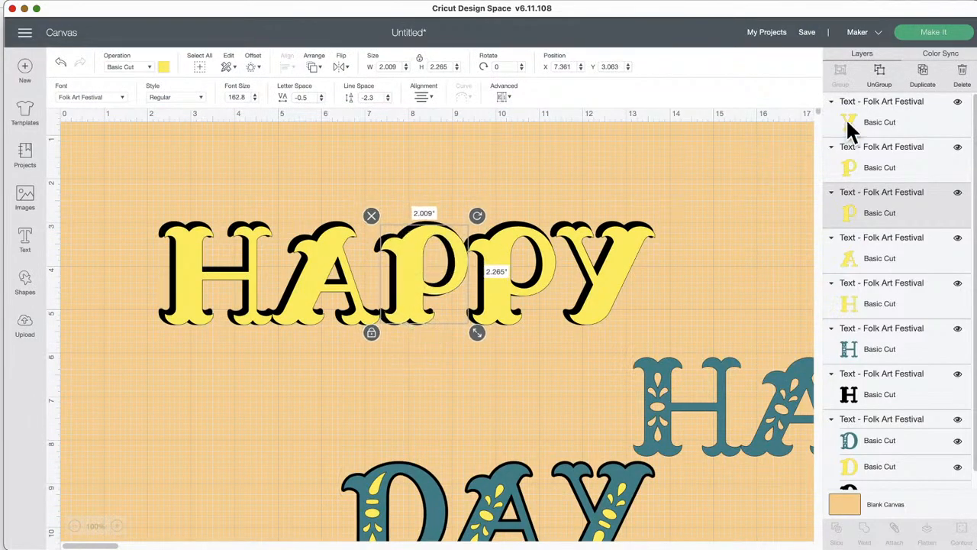
- Preview how the separated yellow letters are arranged on the yellow cutting mat, then return to the canvas
left_click(936, 33)
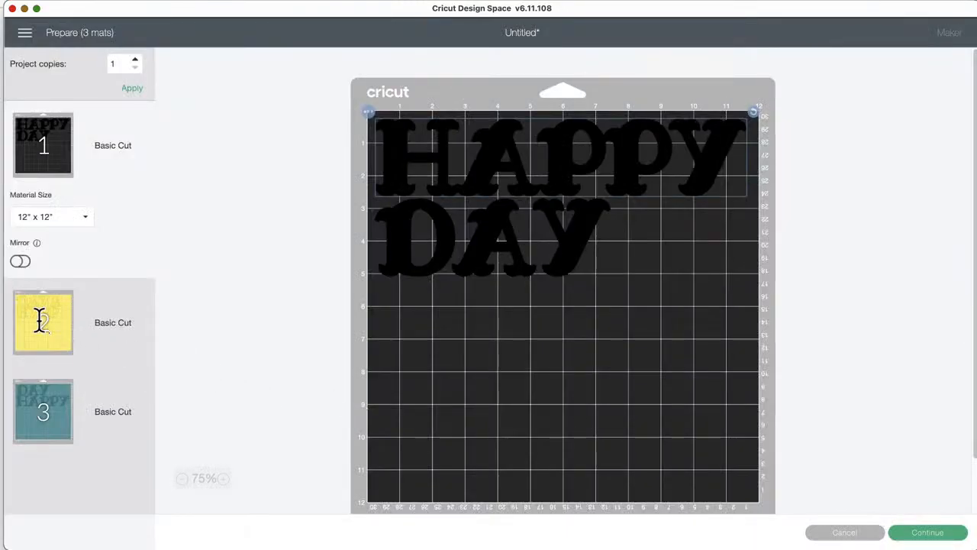
left_click(42, 321)
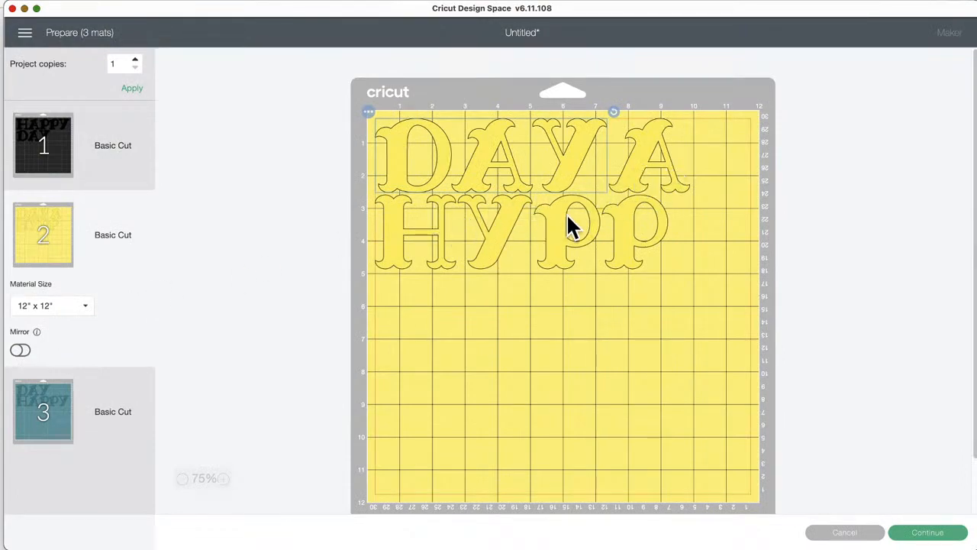
left_click(836, 537)
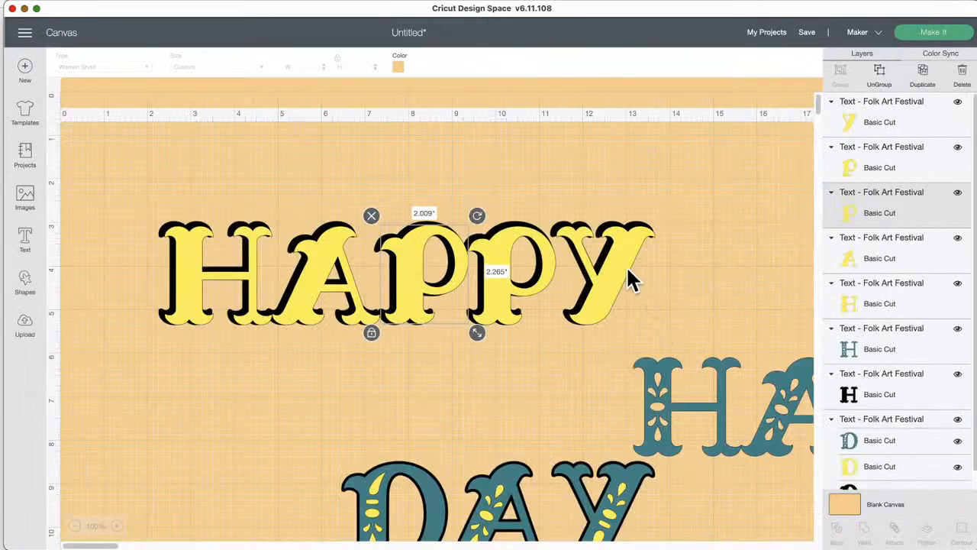
- Group the five yellow HAPPY letters and move the group to about X 2.428, Y 3.021 over the black layer
left_click(619, 257)
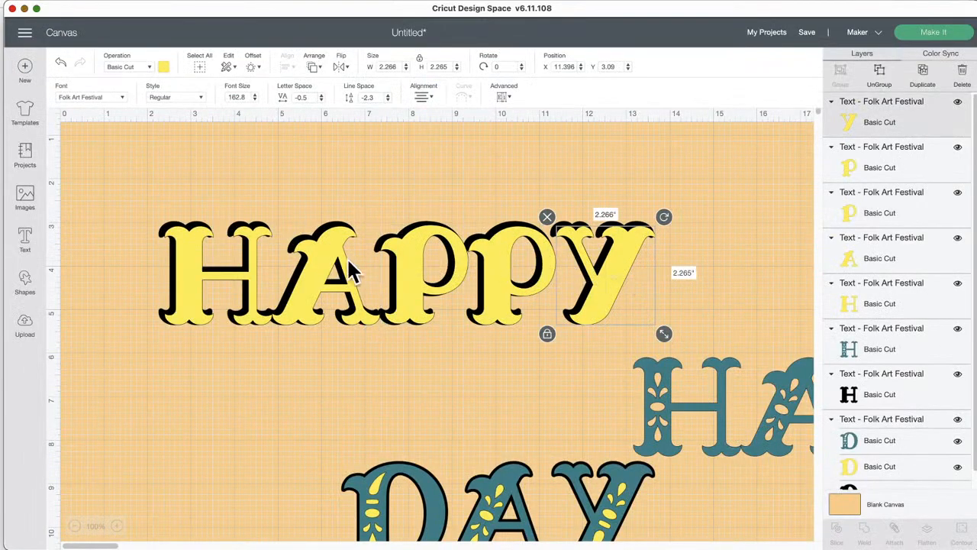
left_click(188, 267)
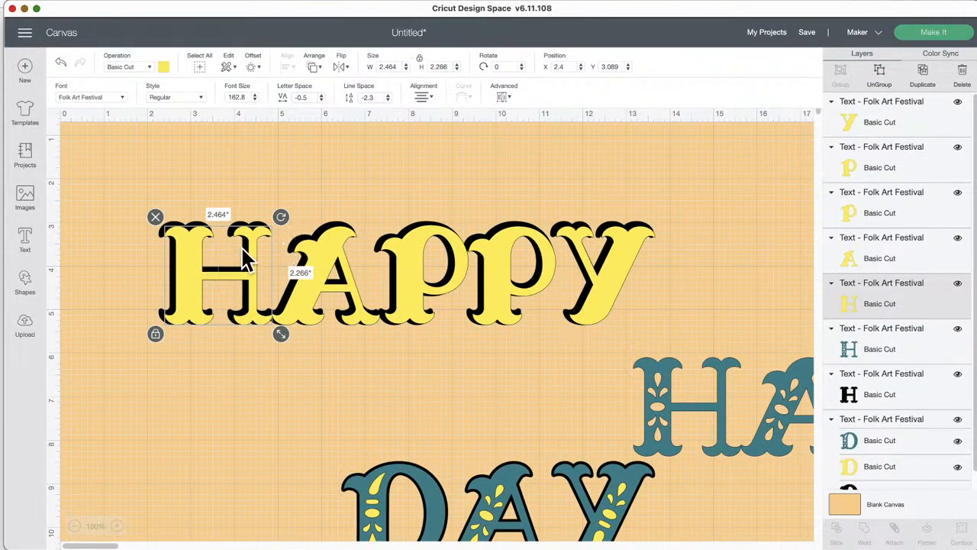
left_click(191, 253)
left_click(327, 255, "shift")
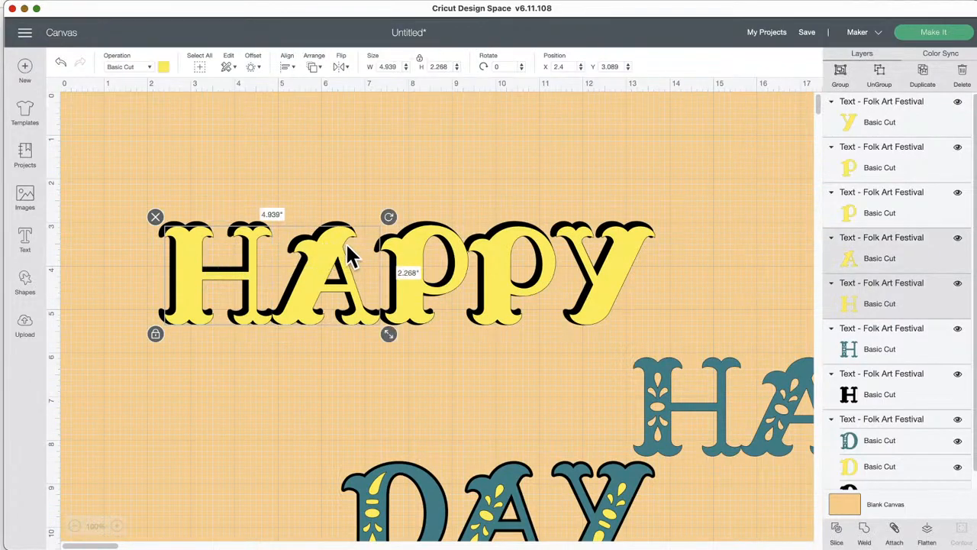
left_click(432, 252, "shift")
left_click(507, 243, "shift")
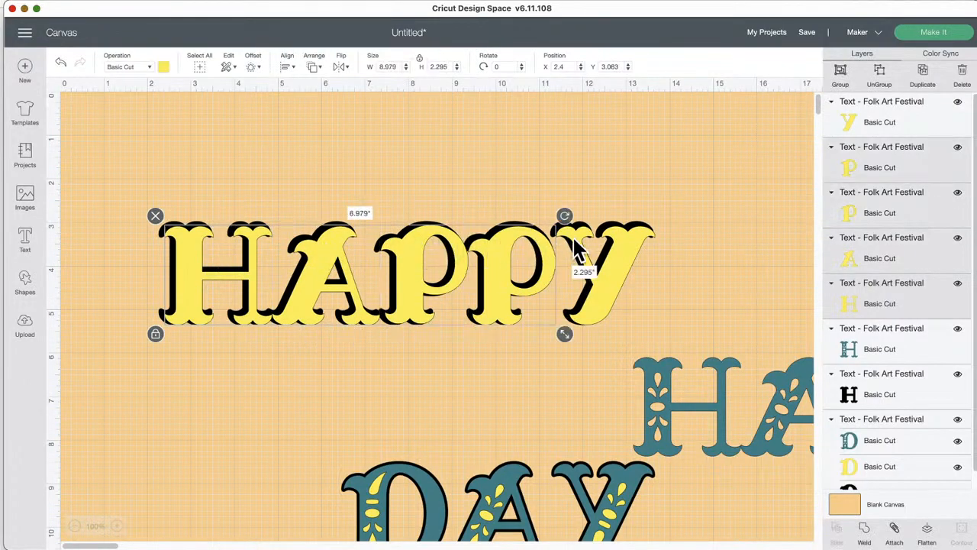
left_click(630, 244, "shift")
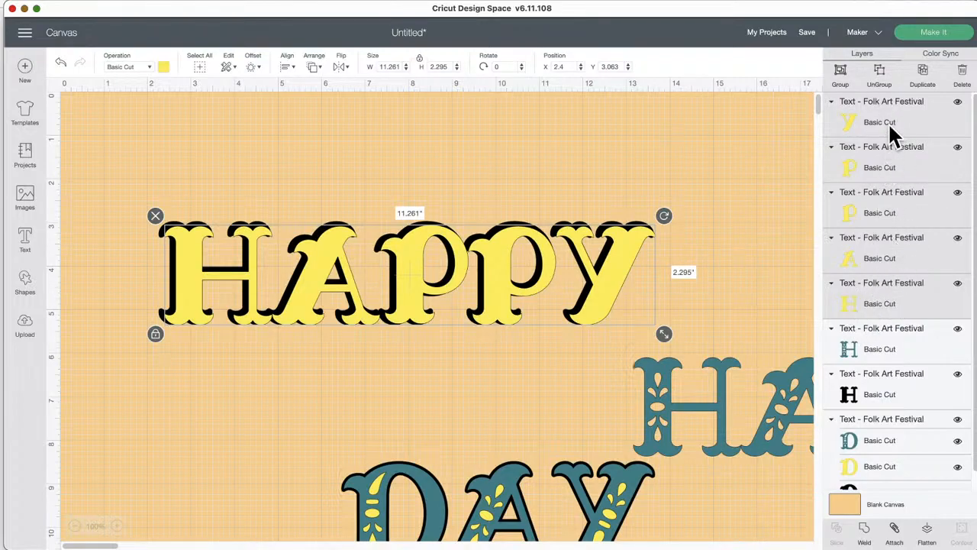
left_click(842, 71)
mouse_move(616, 267)
left_mouse_down()
mouse_move(626, 249)
mouse_move(628, 257)
left_mouse_up()
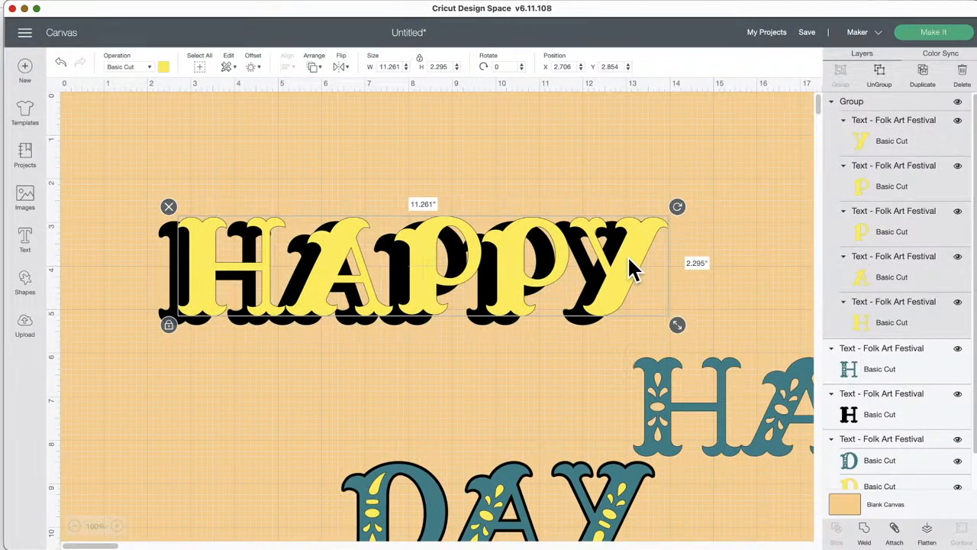
left_click_drag(629, 260, 617, 267)
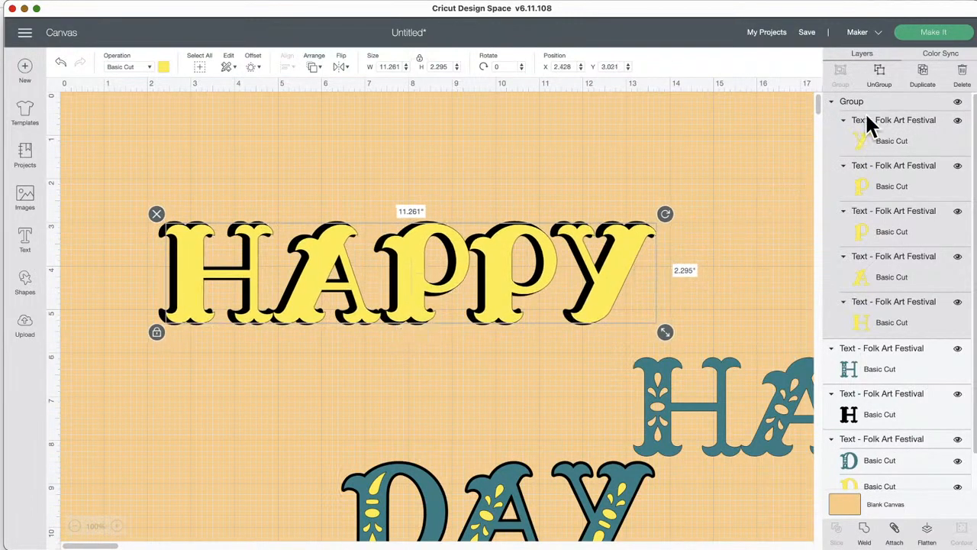
- Preview how the grouped yellow HAPPY letters are arranged on the yellow cutting mat, and return to the canvas
left_click(934, 32)
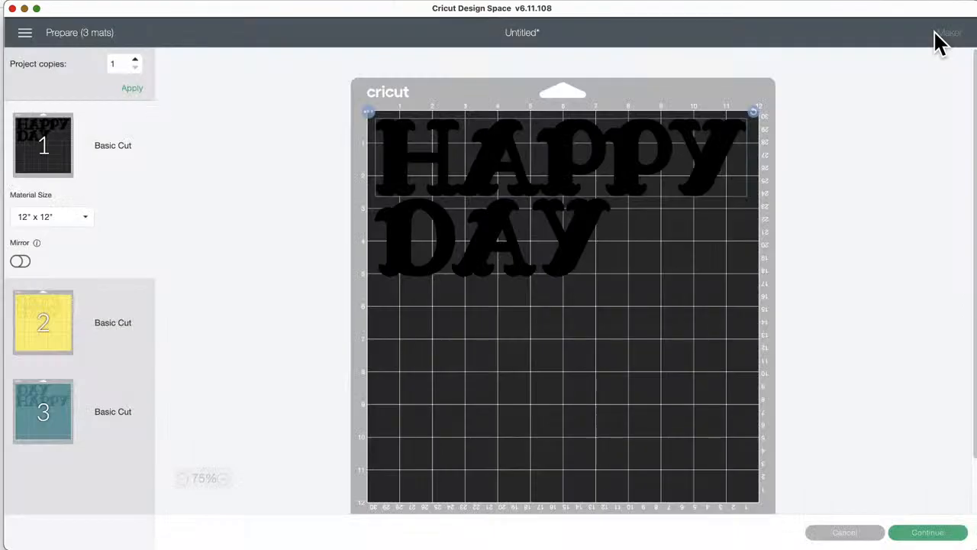
left_click(44, 319)
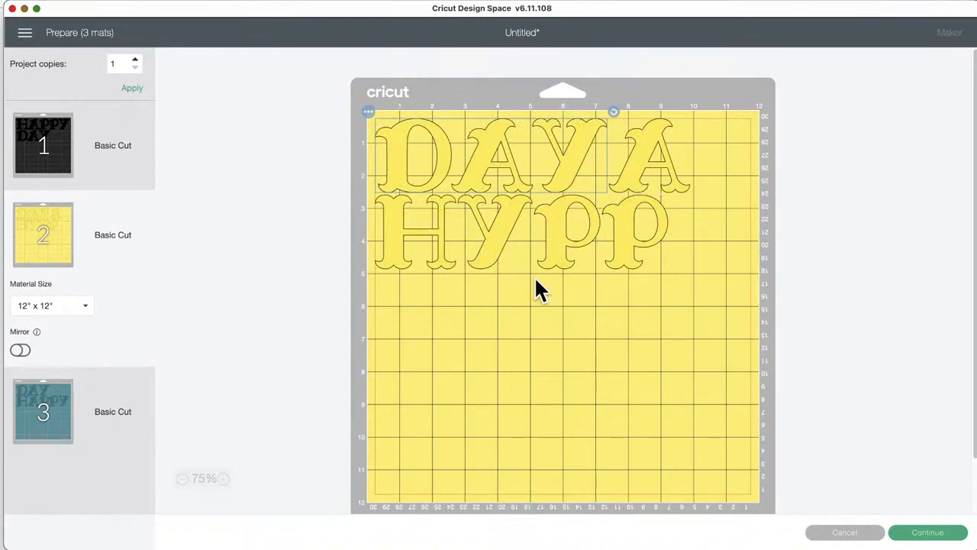
left_click(859, 535)
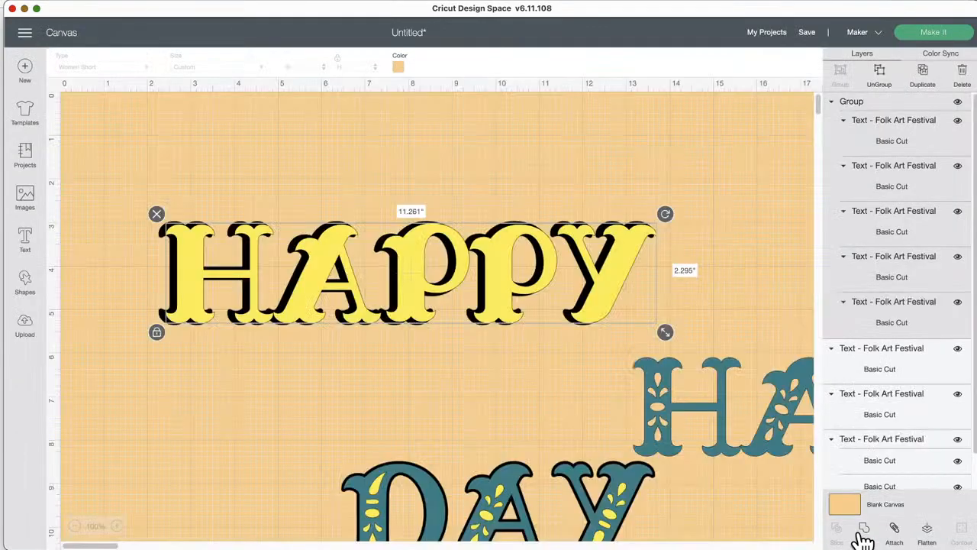
- Ungroup the yellow HAPPY letters, attach all five to each other, and move them to about X 2.414, Y 2.34
left_click_drag(595, 275, 614, 244)
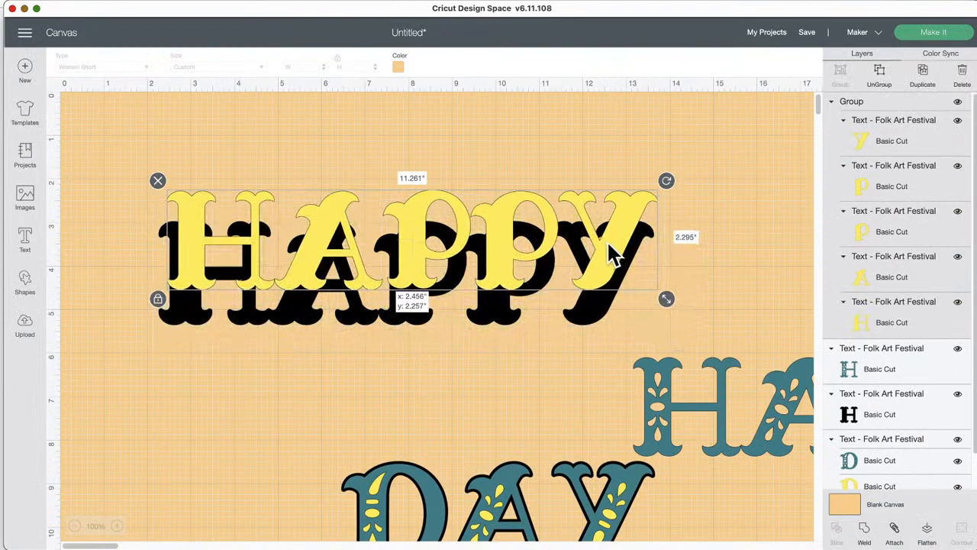
left_click(879, 77)
left_click_drag(121, 163, 675, 209)
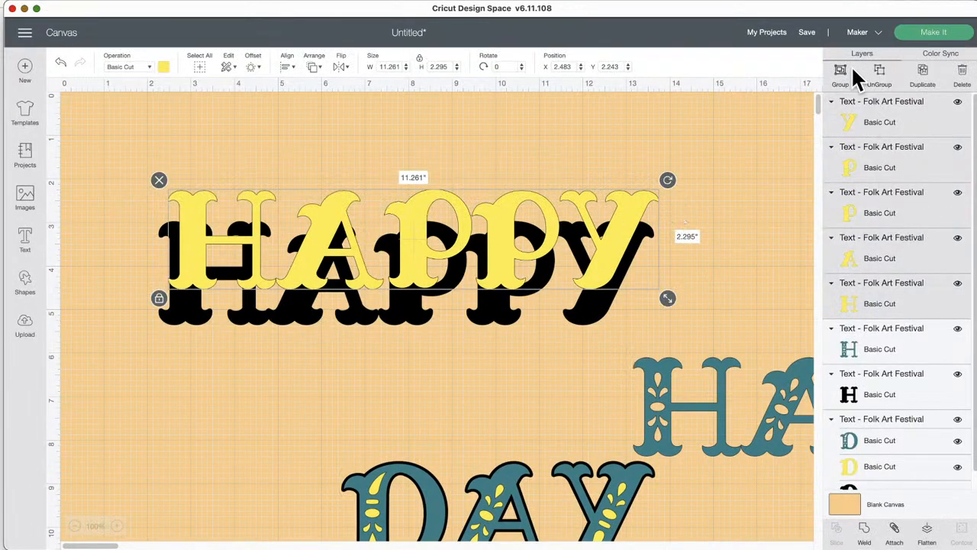
left_click(897, 533)
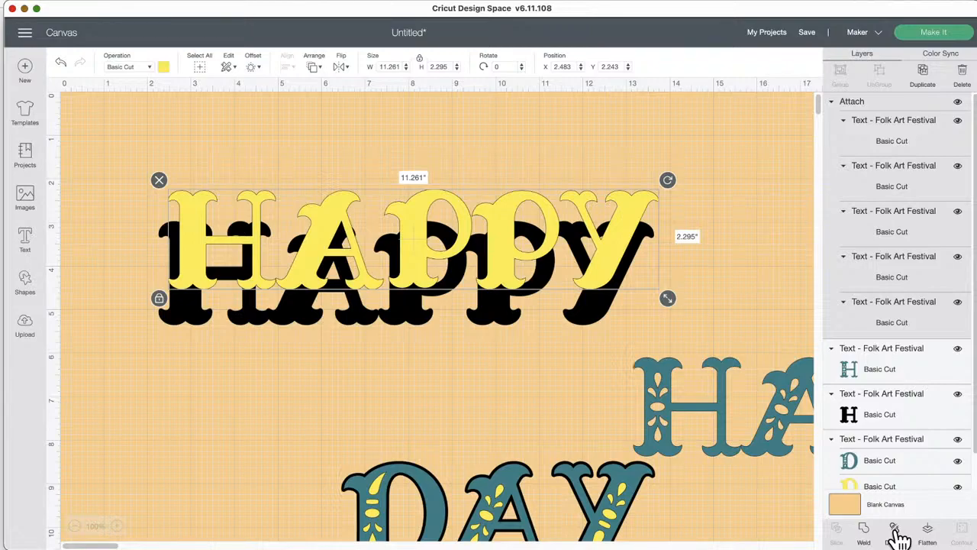
mouse_move(563, 227)
left_mouse_down()
mouse_move(578, 229)
mouse_move(554, 249)
mouse_move(534, 242)
mouse_move(545, 219)
left_mouse_up()
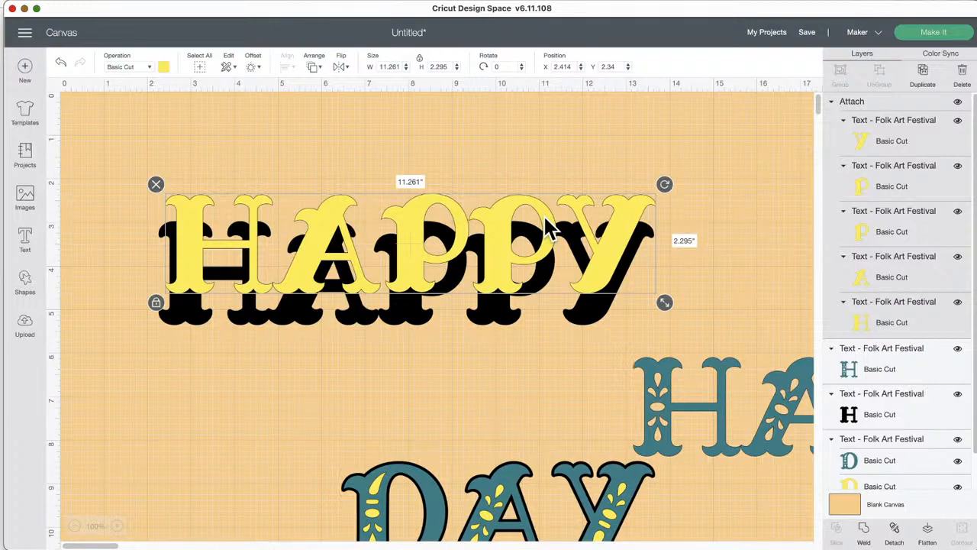
- Preview how the attached yellow HAPPY letters are placed on the yellow cutting mat, and return to the canvas
left_click(924, 35)
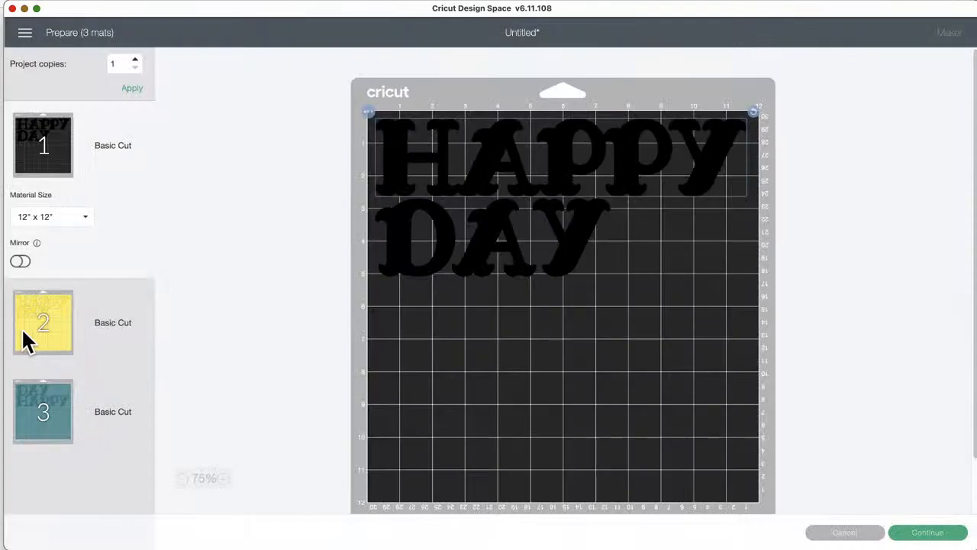
left_click(42, 319)
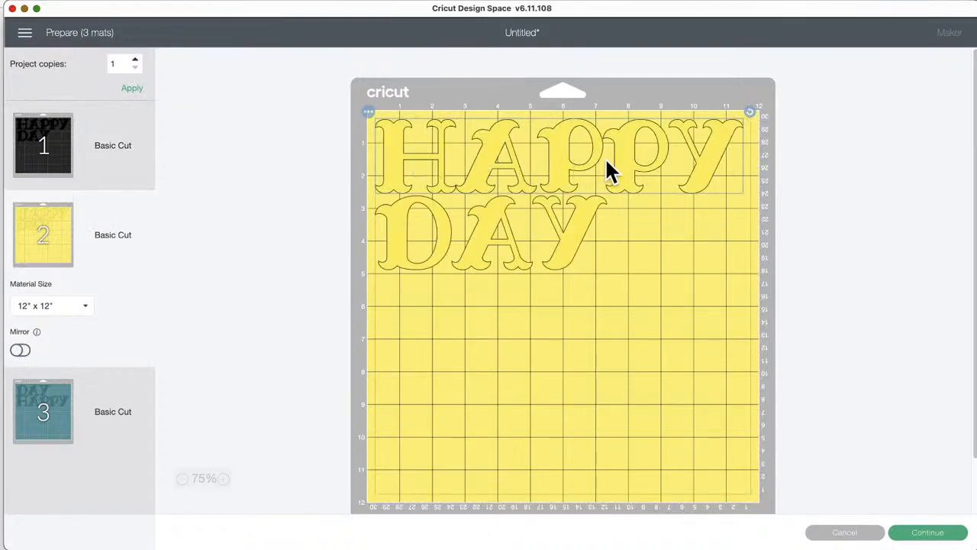
left_click(845, 532)
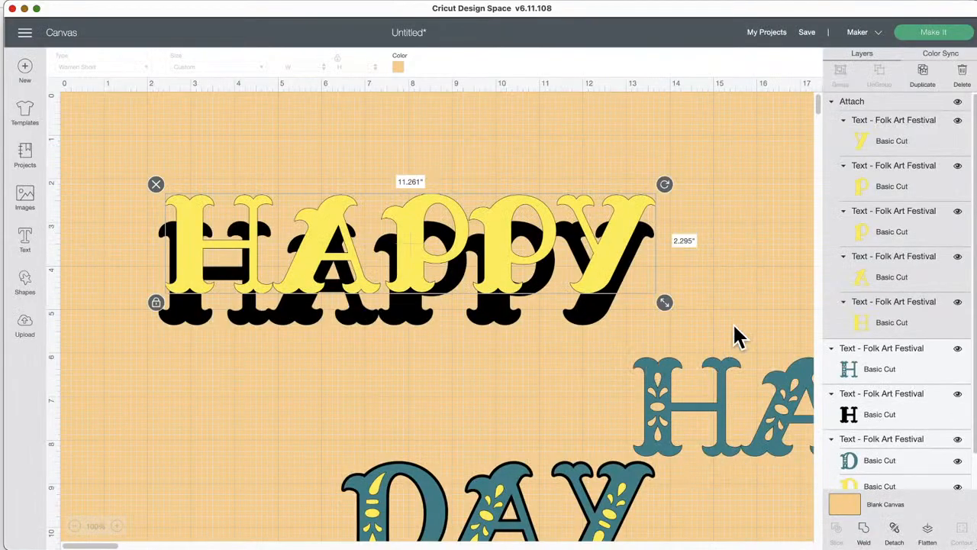
- Shift DAY to about X 5.818, Y 9.301 and lower the attached yellow HAPPY back over the black layer
left_click(569, 501)
left_click_drag(569, 503, 586, 536)
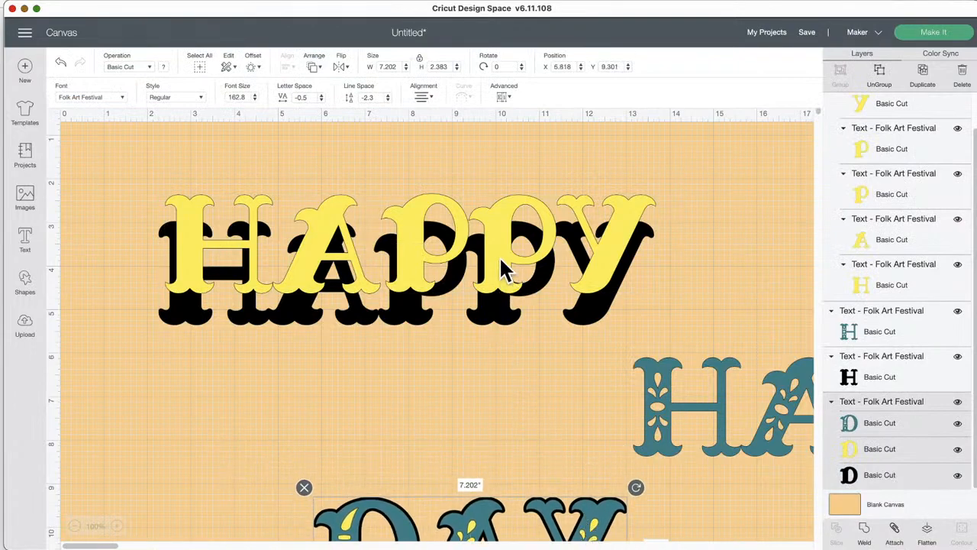
left_click_drag(499, 256, 499, 287)
left_click(456, 371)
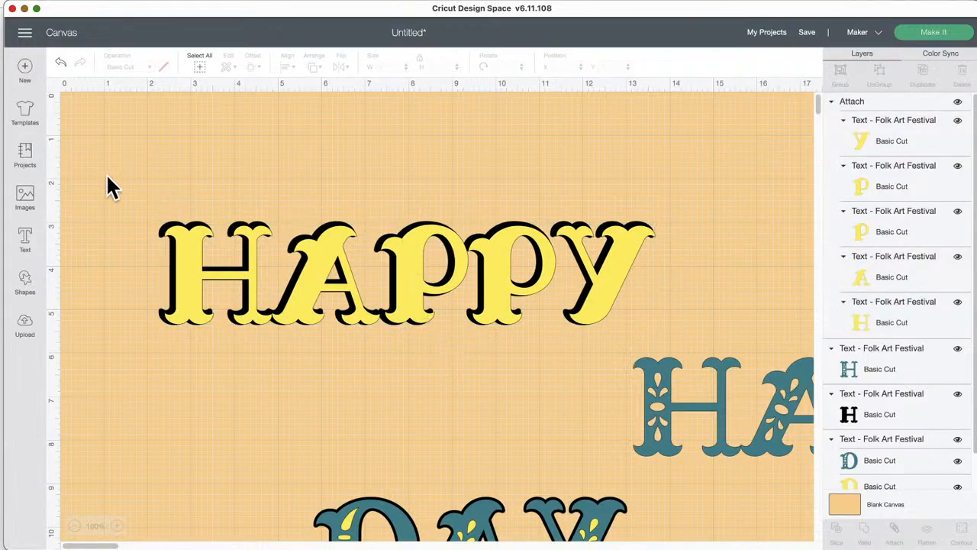
- Try attaching the yellow and black HAPPY layers and recoloring them pale yellow, and undo both changes
left_click_drag(104, 178, 678, 319)
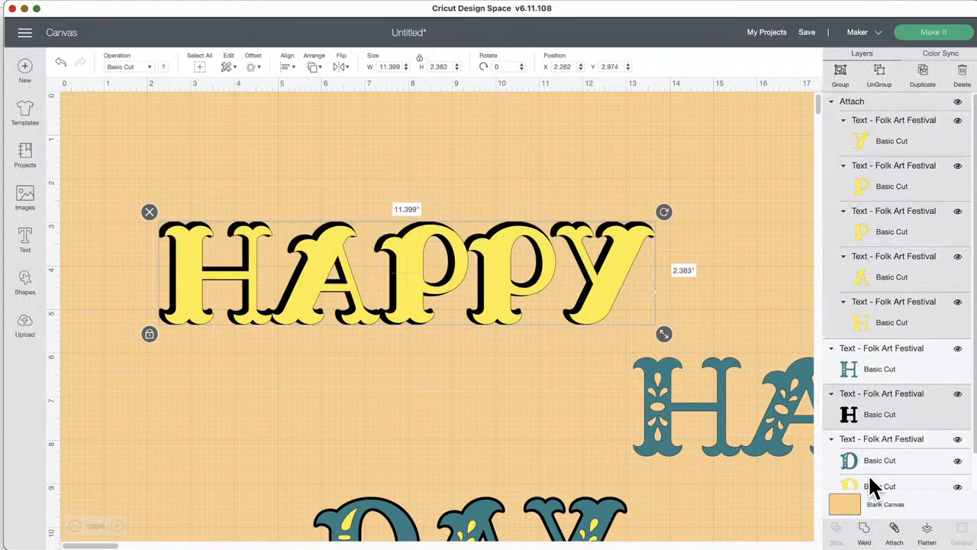
left_click(894, 531)
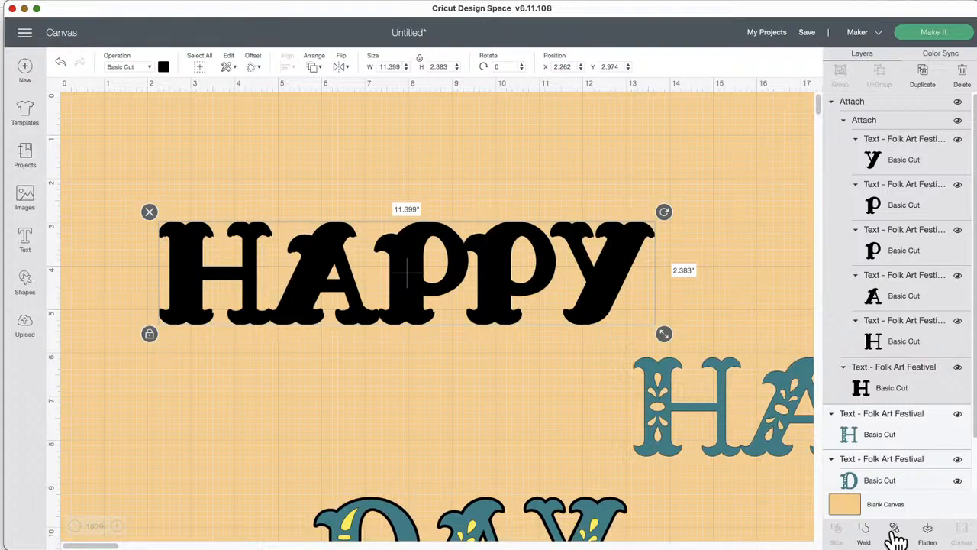
left_click(164, 68)
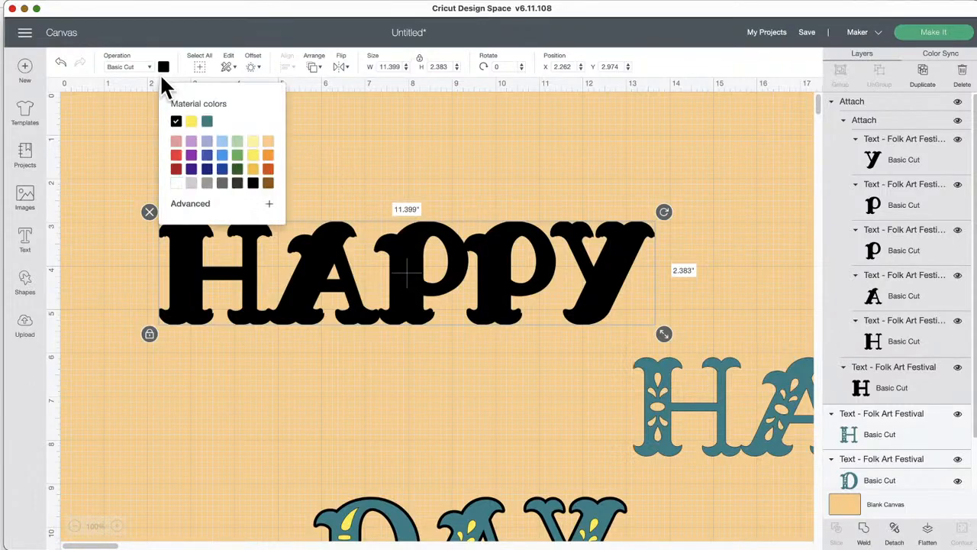
left_click(252, 142)
left_click(407, 151)
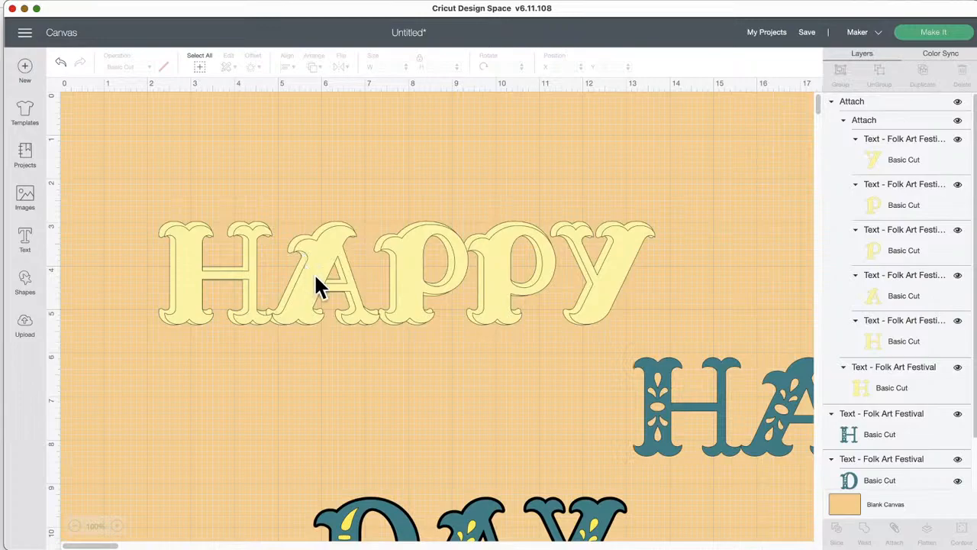
left_click(61, 63)
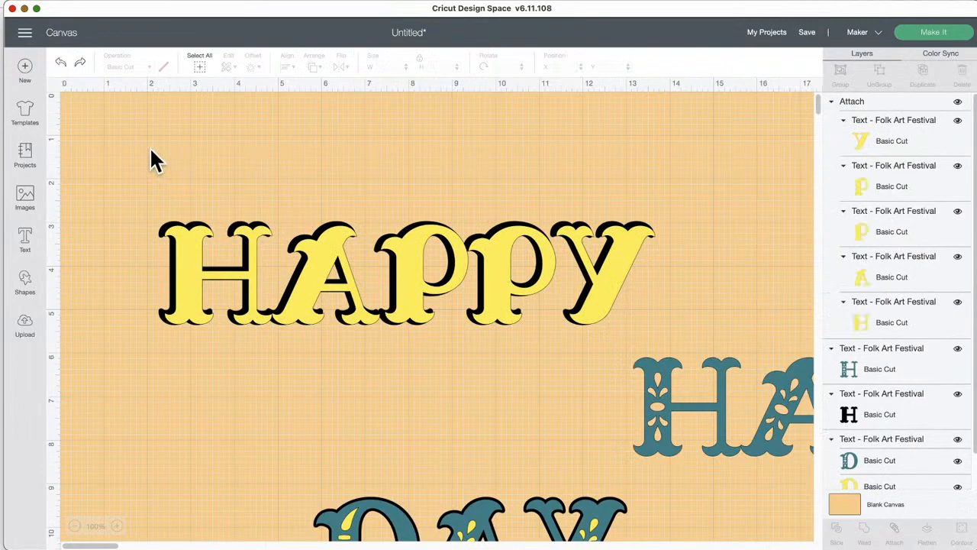
- Move yellow HAPPY below the black one to about X 1.692, Y 5.729, attaching the two words and detaching them again
left_click_drag(316, 268, 290, 372)
left_click_drag(102, 199, 489, 466)
left_click(892, 532)
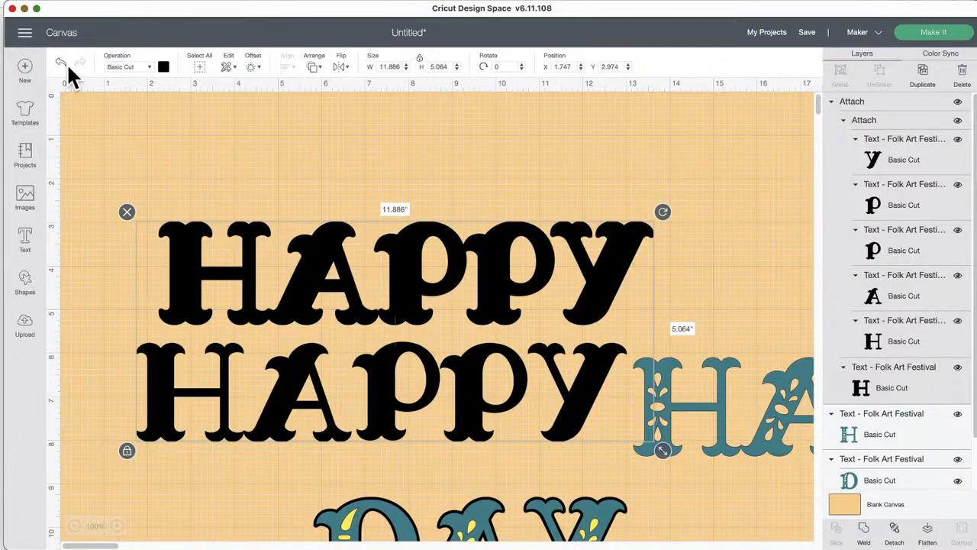
left_click(898, 529)
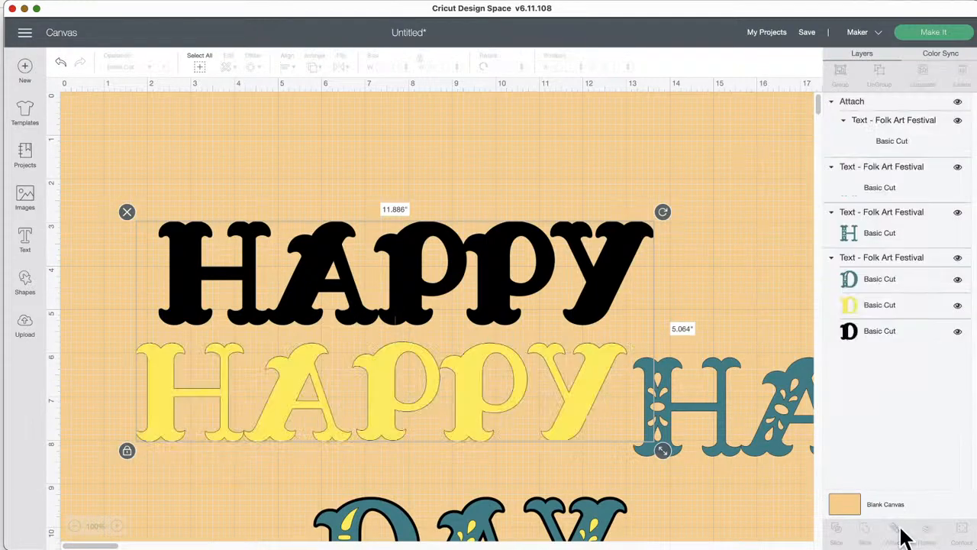
left_click(408, 367)
left_click_drag(408, 366, 387, 362)
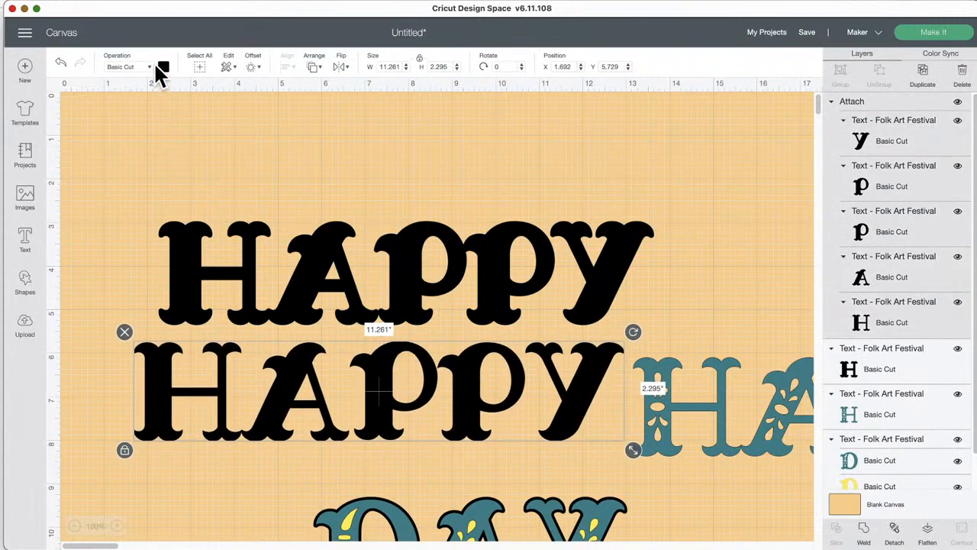
- Recolor both HAPPY words orange, trying peach, yellow and mustard swatches first
left_click(176, 175)
left_click_drag(176, 175, 371, 433)
left_click(163, 67)
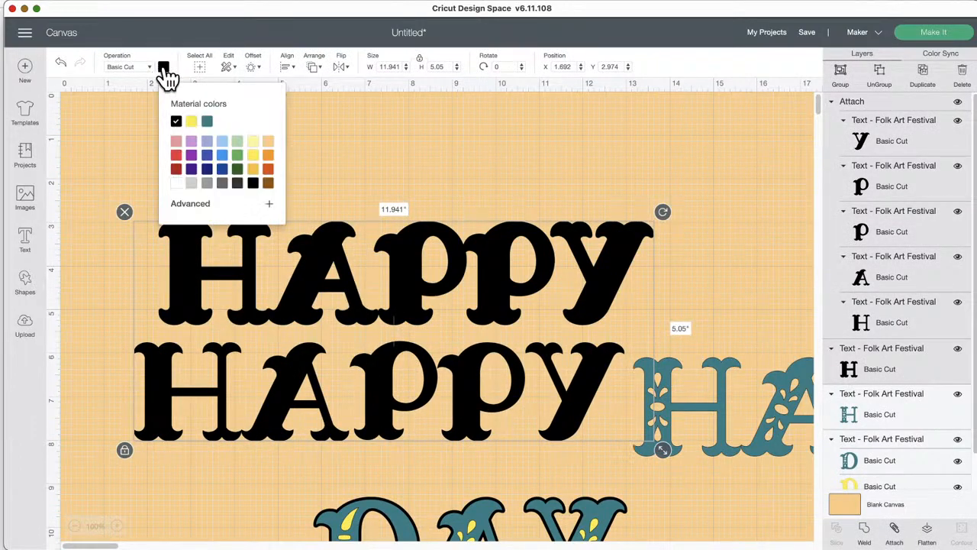
left_click(268, 141)
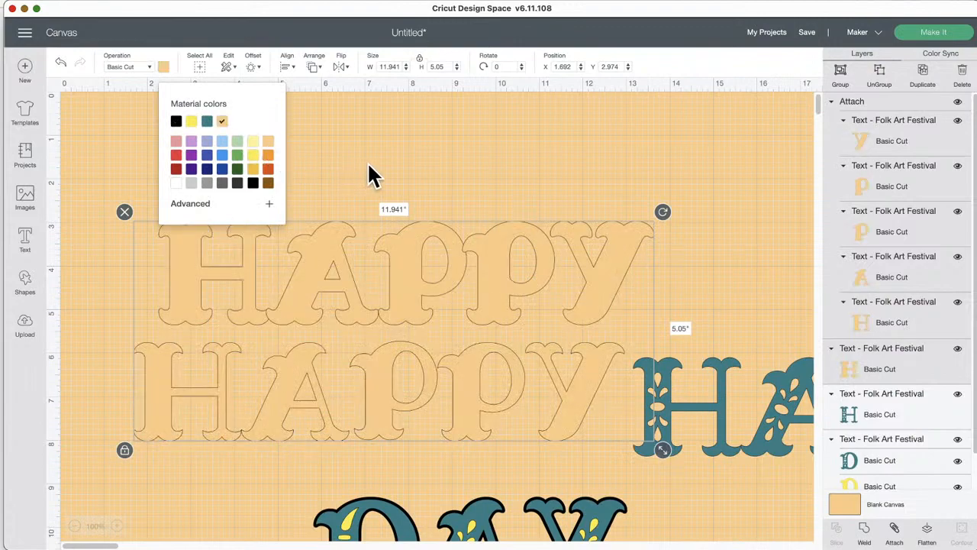
left_click(253, 155)
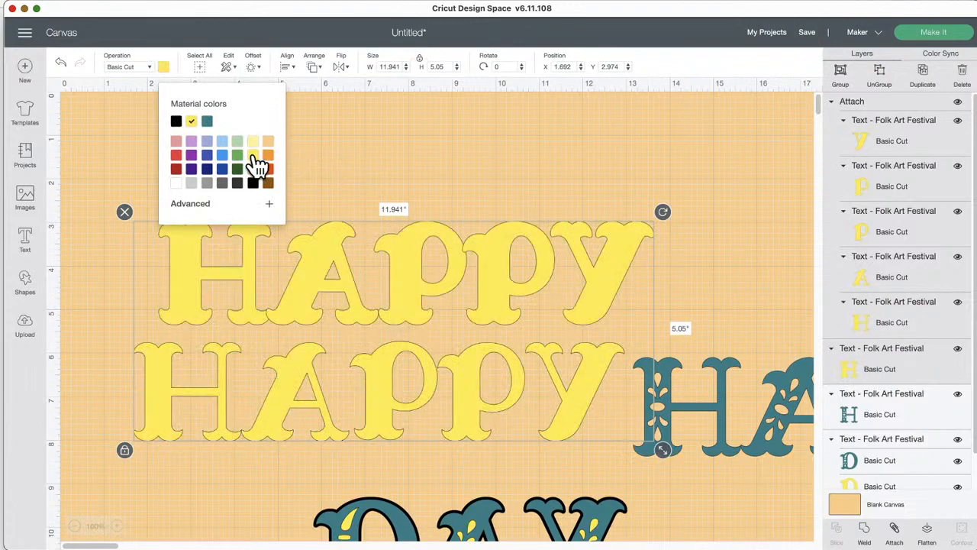
left_click(253, 169)
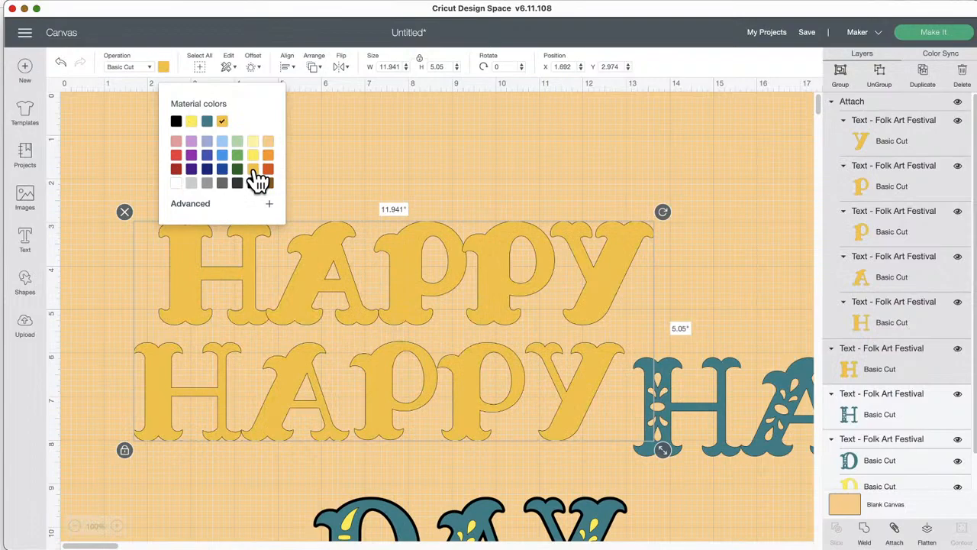
left_click(268, 155)
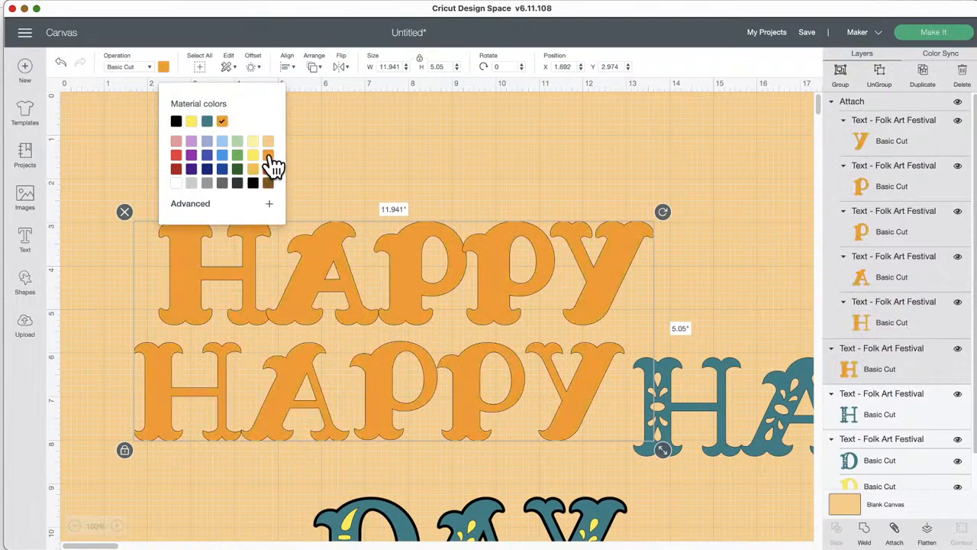
left_click(405, 163)
- Rearrange the two orange HAPPY words so they overlap, with the thinner one at about X 1.636, Y 4.424
left_click_drag(290, 237, 300, 205)
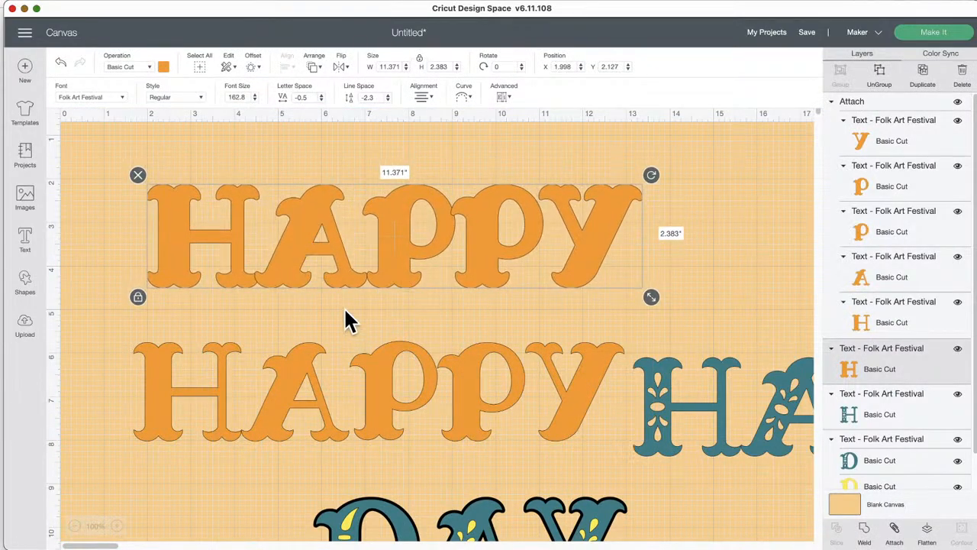
left_click_drag(379, 359, 375, 320)
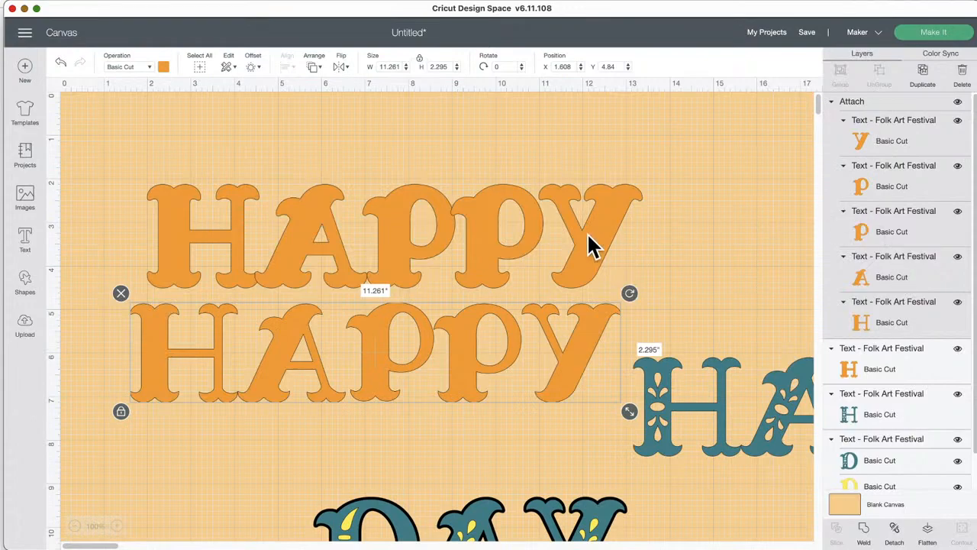
left_click_drag(589, 223, 588, 273)
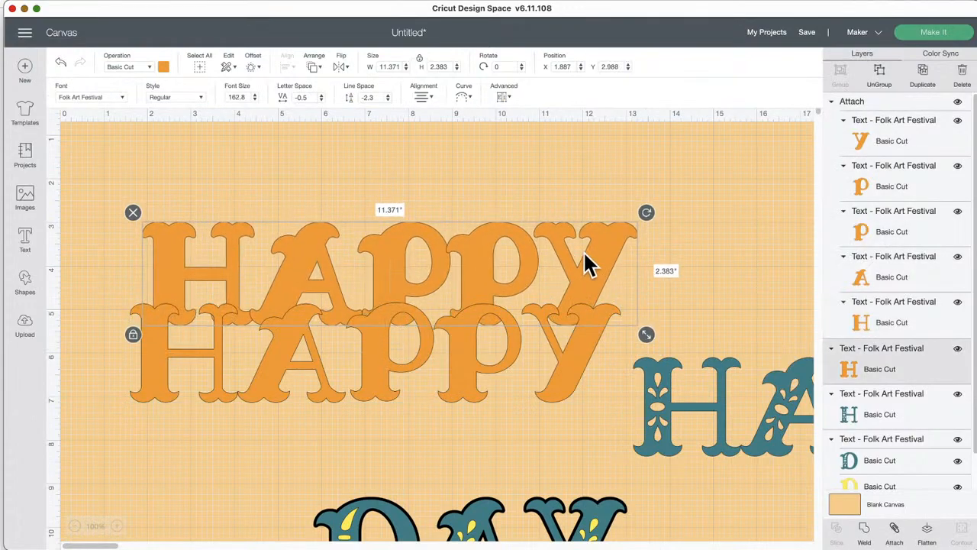
left_click_drag(576, 222, 554, 305)
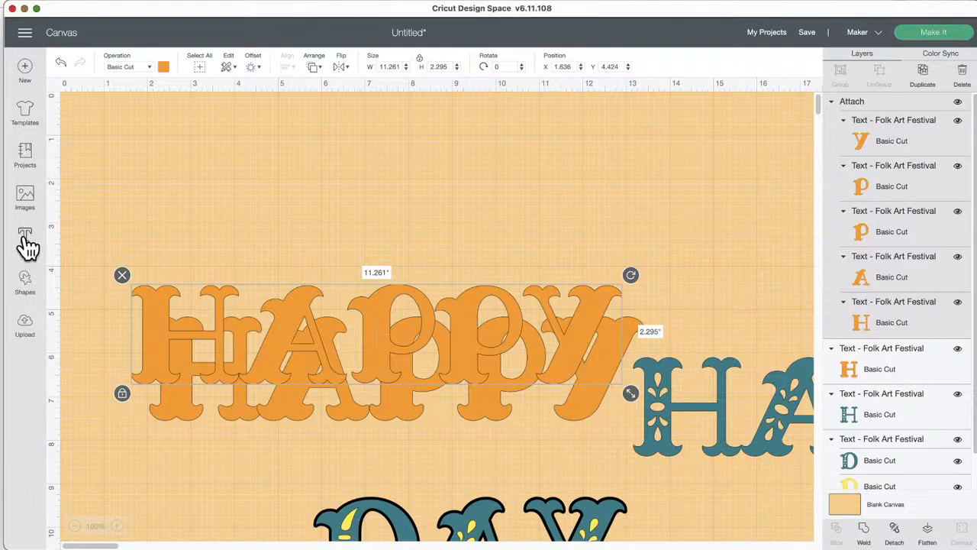
- Move DAY up to about X 4.693, Y 1.524 and shift both orange HAPPY words down below it
left_click_drag(477, 540, 414, 177)
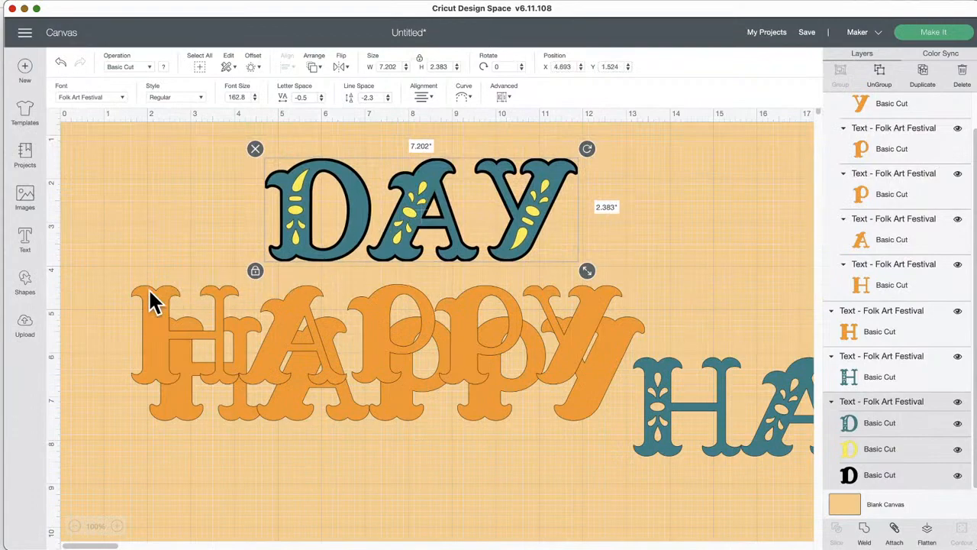
left_click_drag(109, 294, 437, 524)
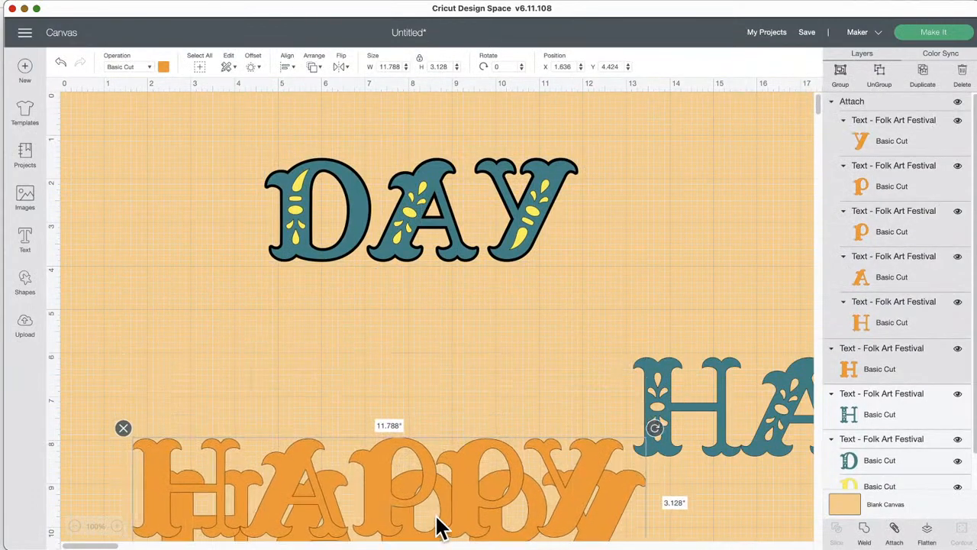
- Hide the yellow and black layers of the DAY text, leaving only the teal layer shown
left_click(510, 218)
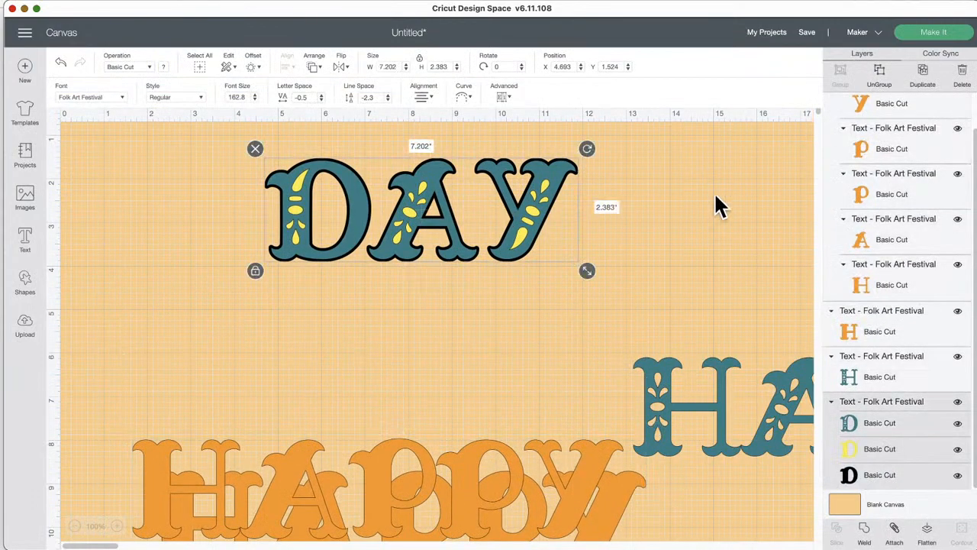
left_click(960, 452)
left_click(959, 449)
left_click(958, 475)
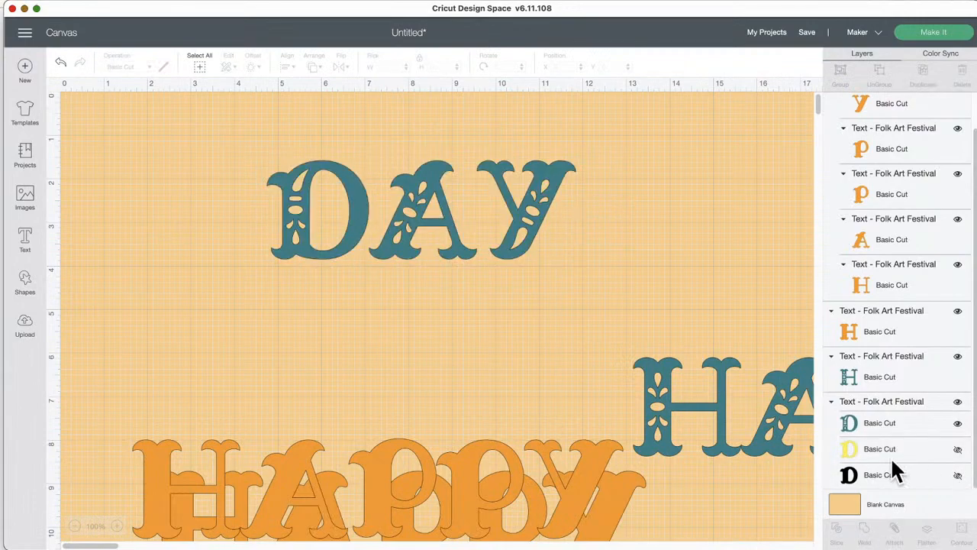
- Move the teal DAY text to about X 4.664, Y 2.11 and curve it to a diameter of about 9.955
left_click(458, 217)
left_click_drag(453, 215, 449, 238)
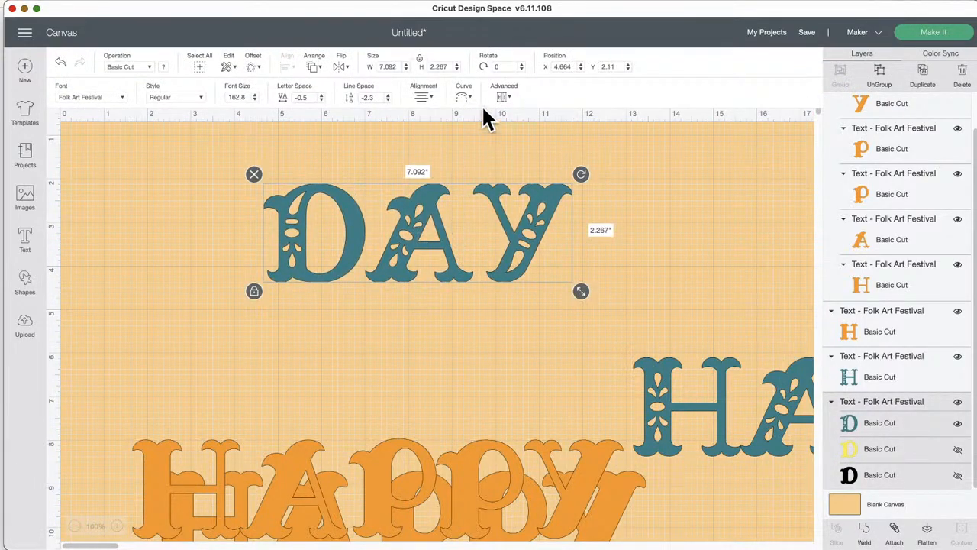
left_click(463, 103)
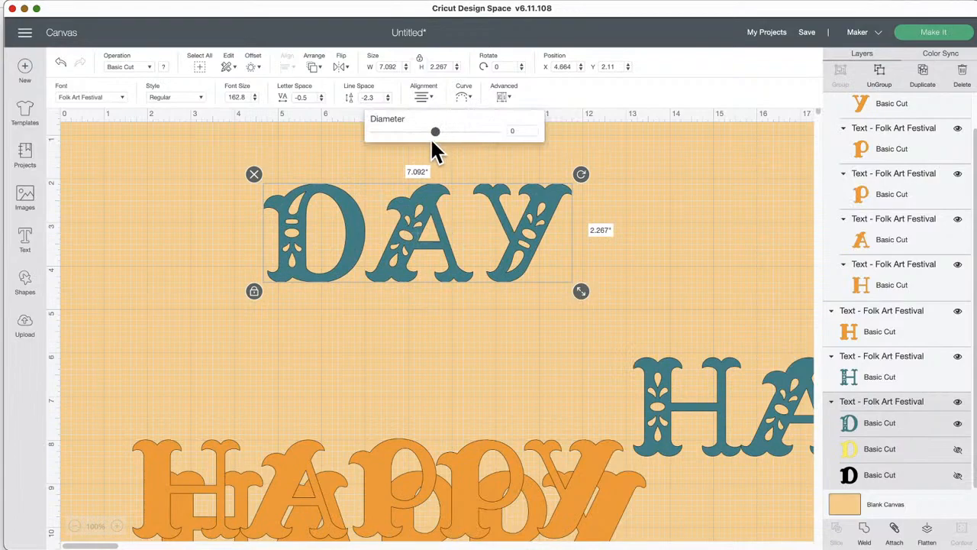
left_click_drag(433, 132, 476, 134)
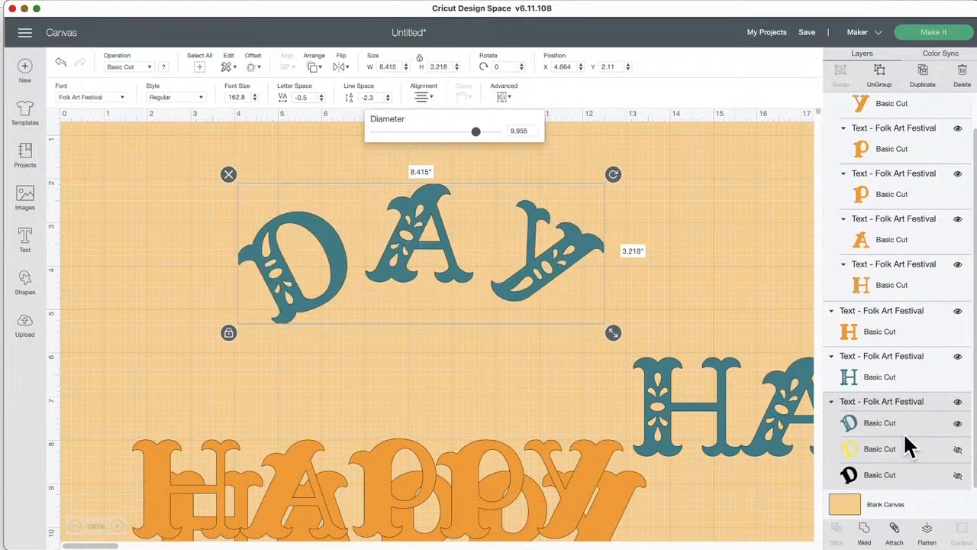
- Show the curved DAY's yellow and black layers, hide them again, and move the word to about X 4.067, Y 2.405
left_click(958, 475)
left_click(957, 449)
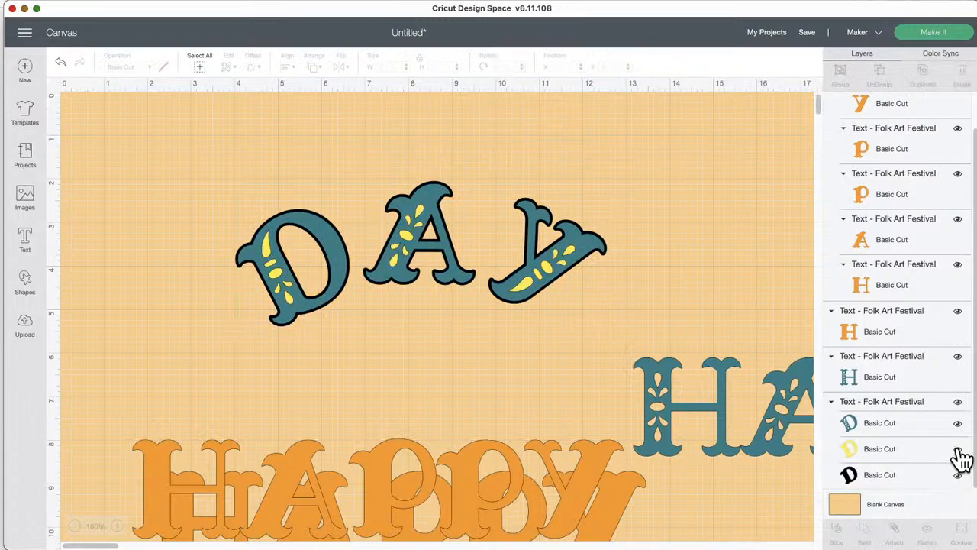
left_click(958, 475)
left_click(958, 449)
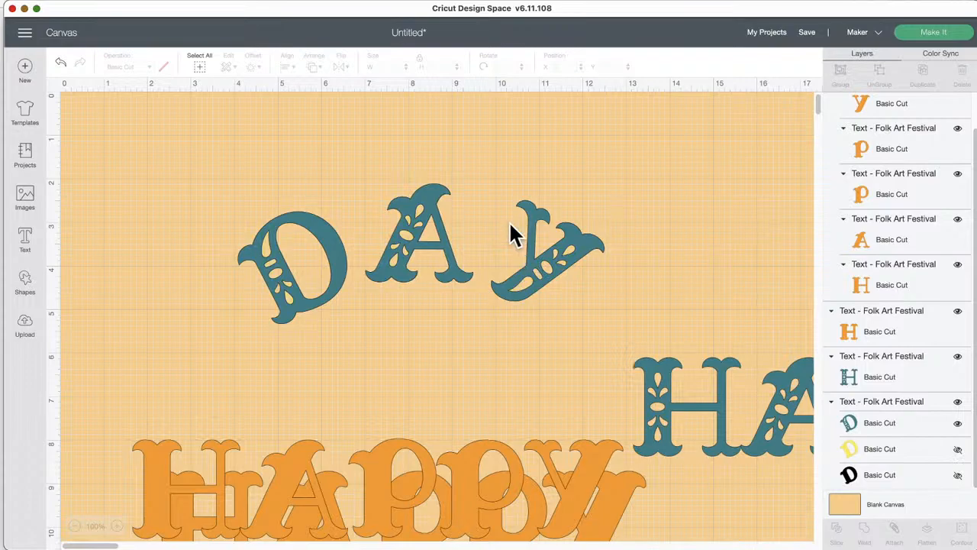
left_click(540, 257)
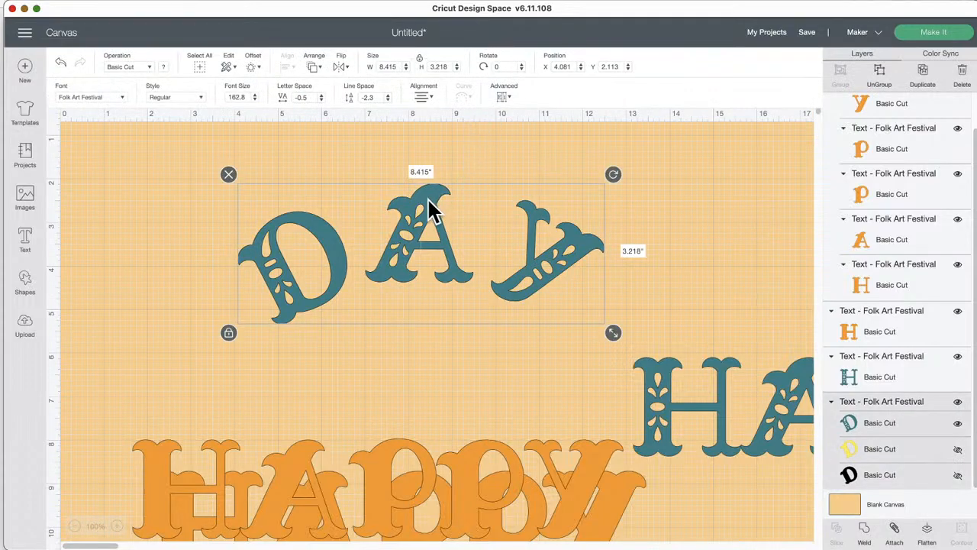
left_click_drag(429, 203, 429, 216)
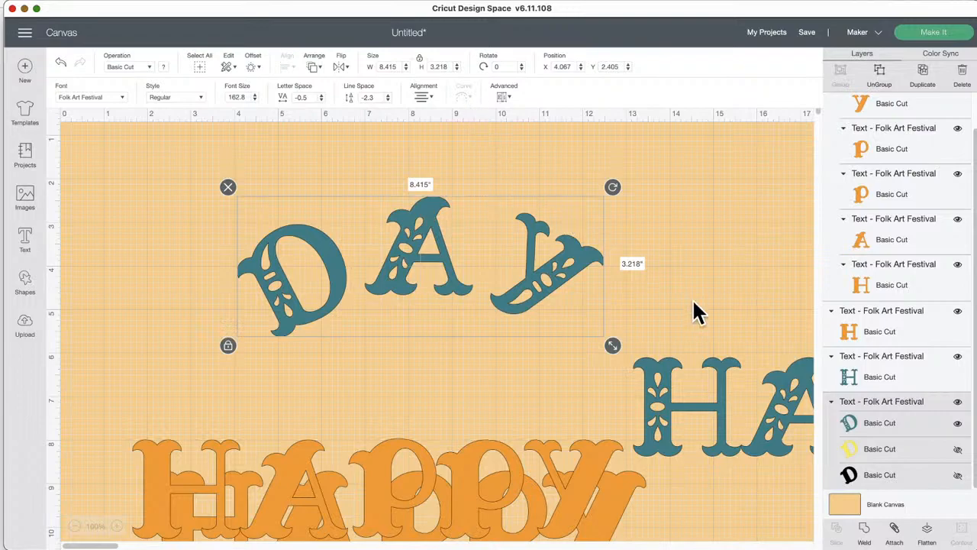
- Toggle the visibility of the curved DAY's teal and yellow layers and shift the teal word slightly down
left_click(958, 422)
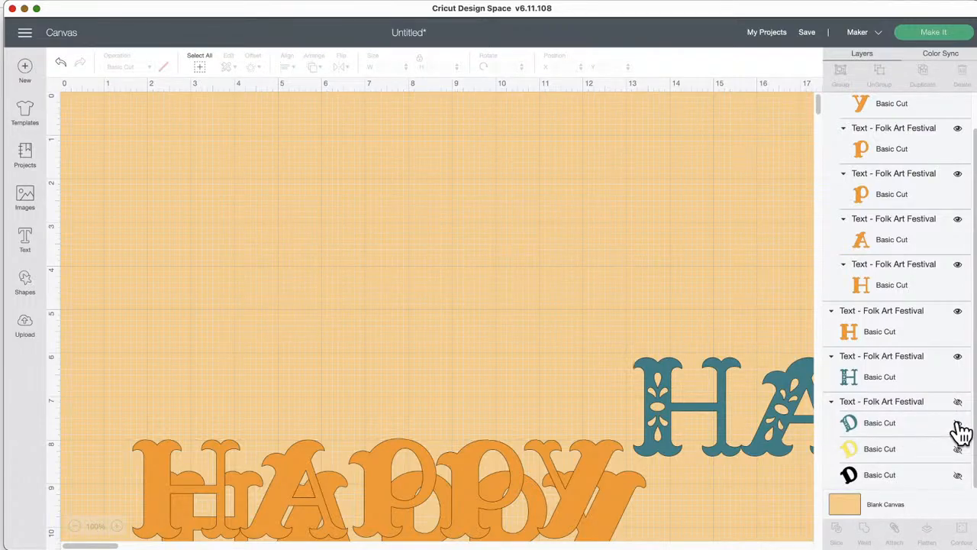
left_click(958, 422)
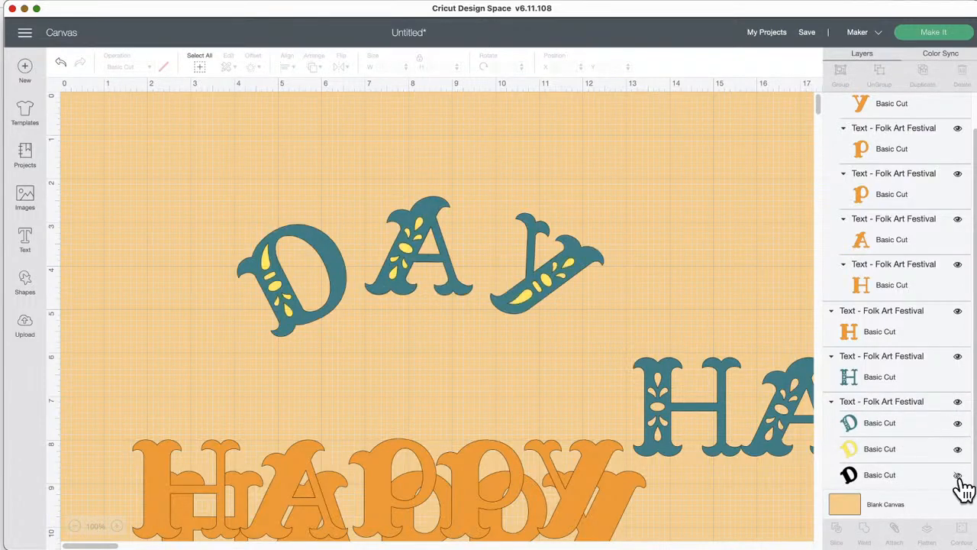
left_click(958, 449)
left_click(574, 283)
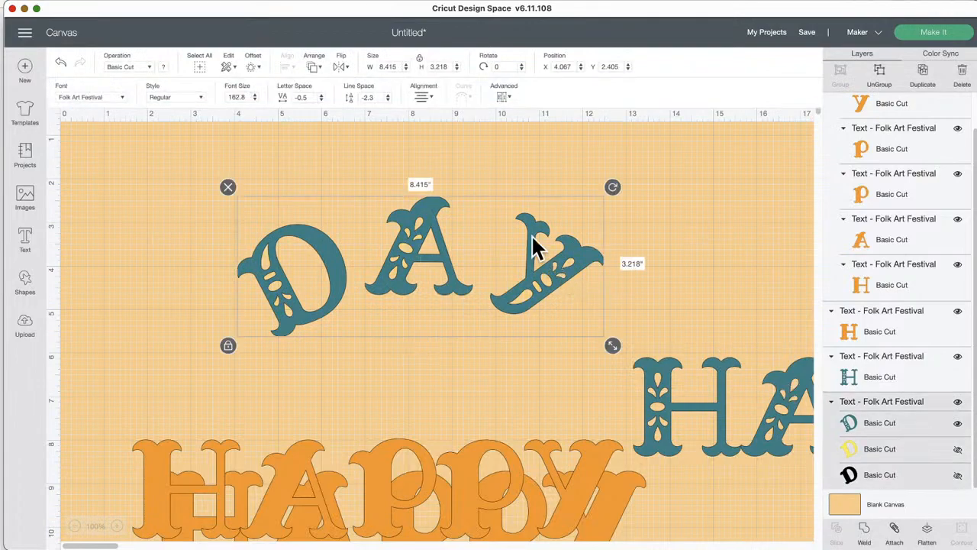
mouse_move(539, 269)
left_mouse_down()
mouse_move(539, 291)
mouse_move(539, 277)
left_mouse_up()
- Undo the latest visibility, position and curve changes to the DAY text until the word is straight again
left_click(62, 66)
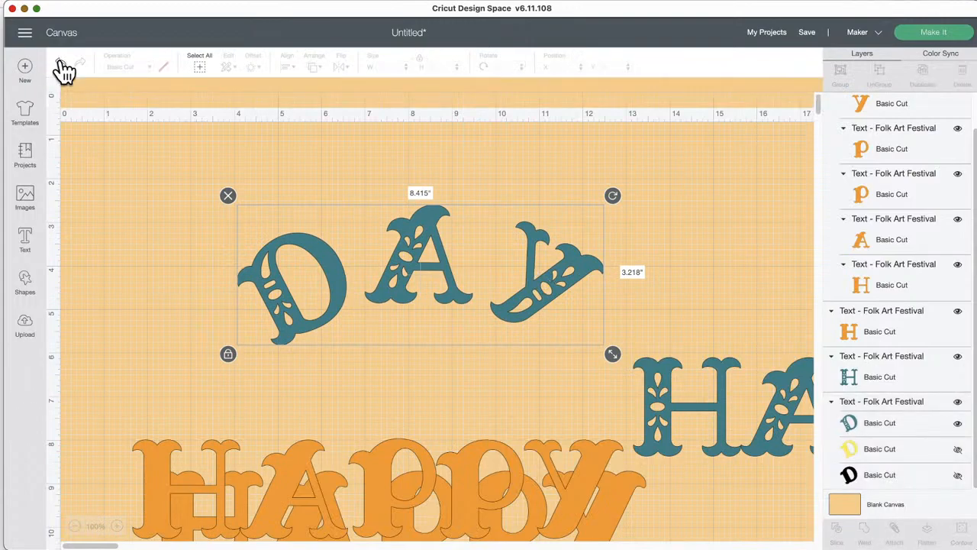
left_click(62, 64)
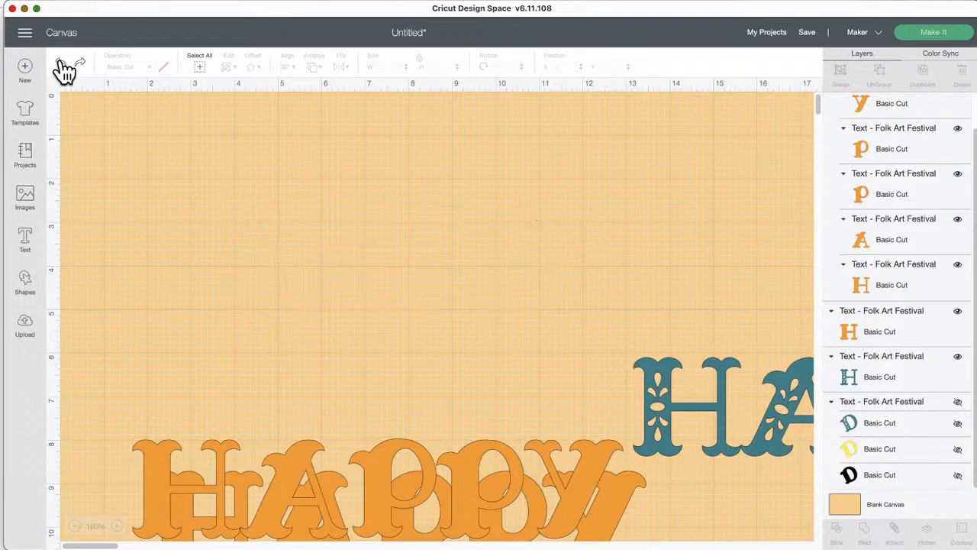
left_click(61, 64)
left_click(61, 65)
left_click(61, 64)
left_click(61, 64)
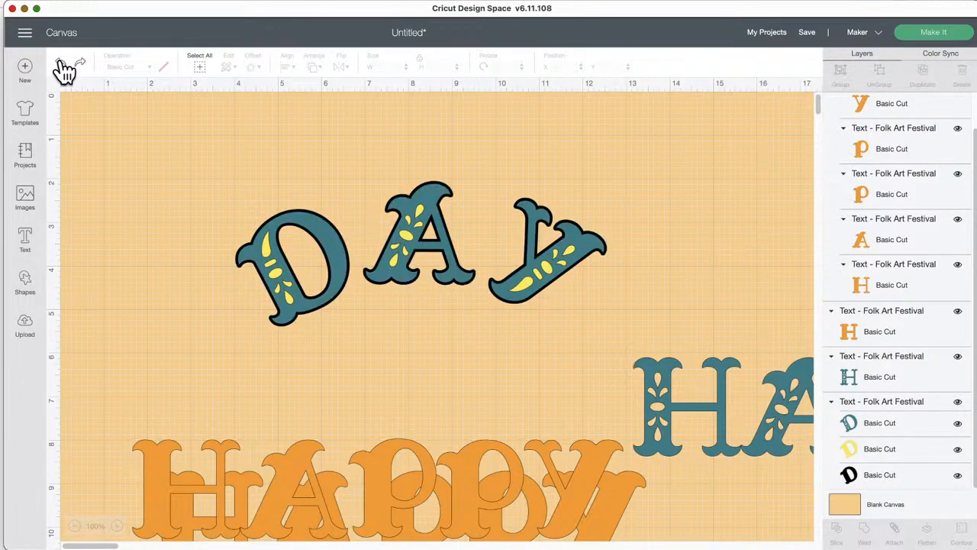
left_click(61, 64)
left_click(61, 64)
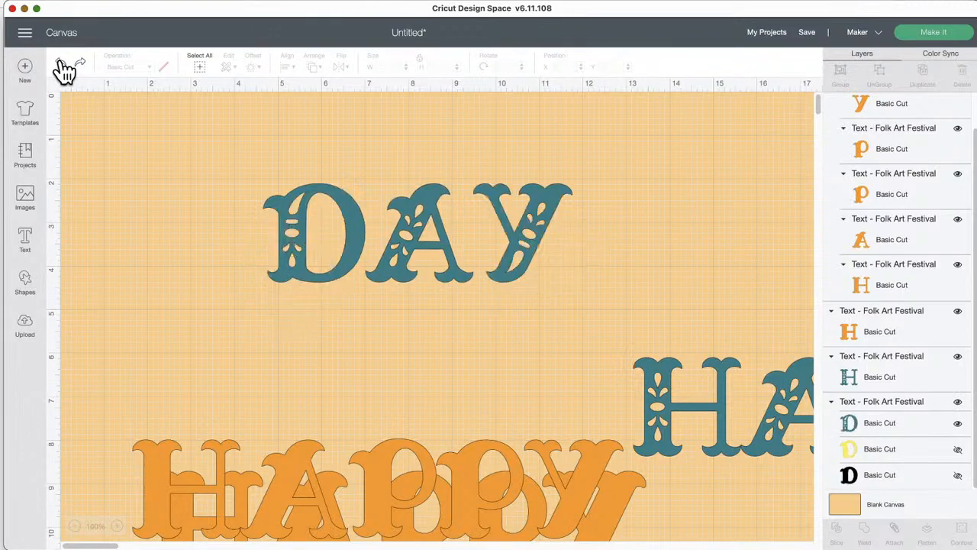
left_click(60, 62)
- Move DAY to about X 5.178, Y 3.61 and curve it to a diameter of about 6.727
left_click_drag(405, 210, 432, 294)
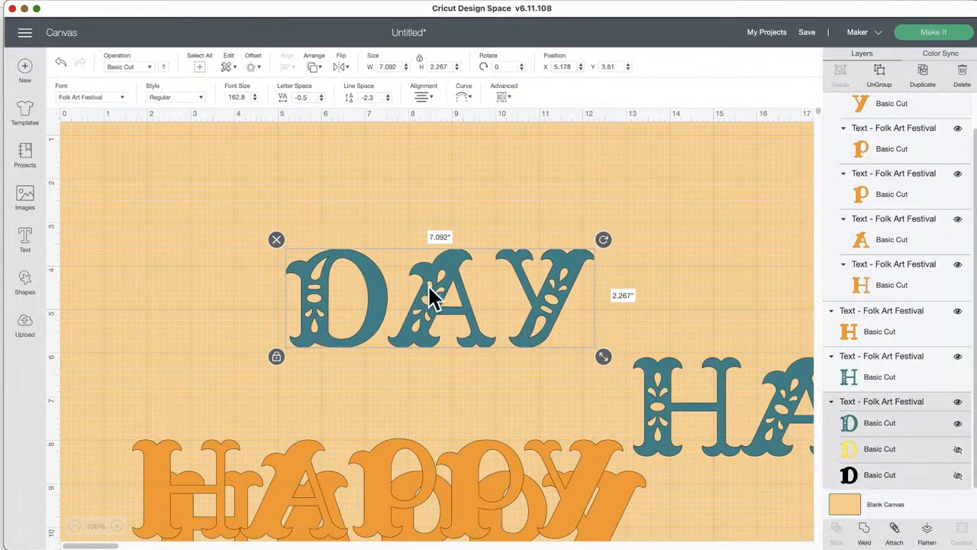
left_click(467, 97)
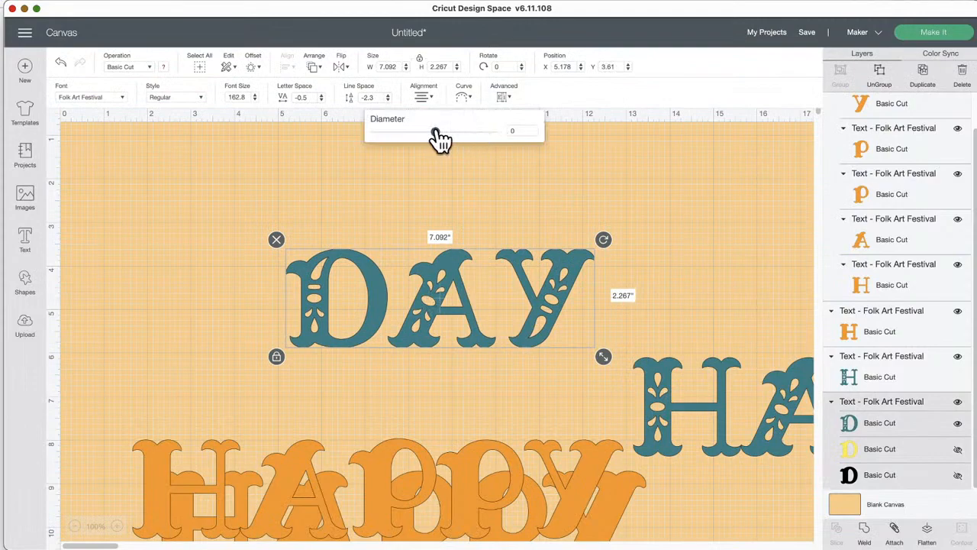
left_click_drag(435, 131, 473, 132)
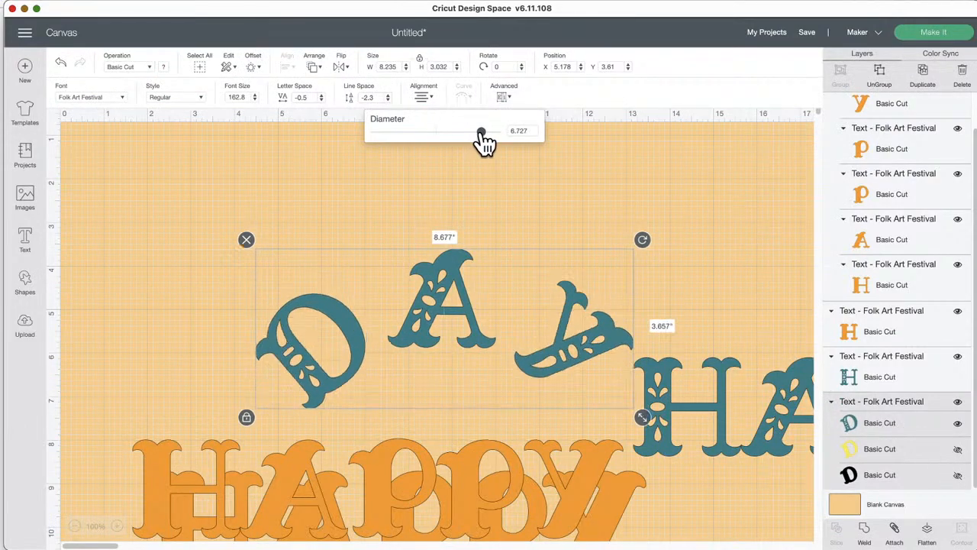
- Move the curved DAY to about X 4.073, Y 3.21 with its yellow and black layers shown, and hide both layers again
left_click(958, 451)
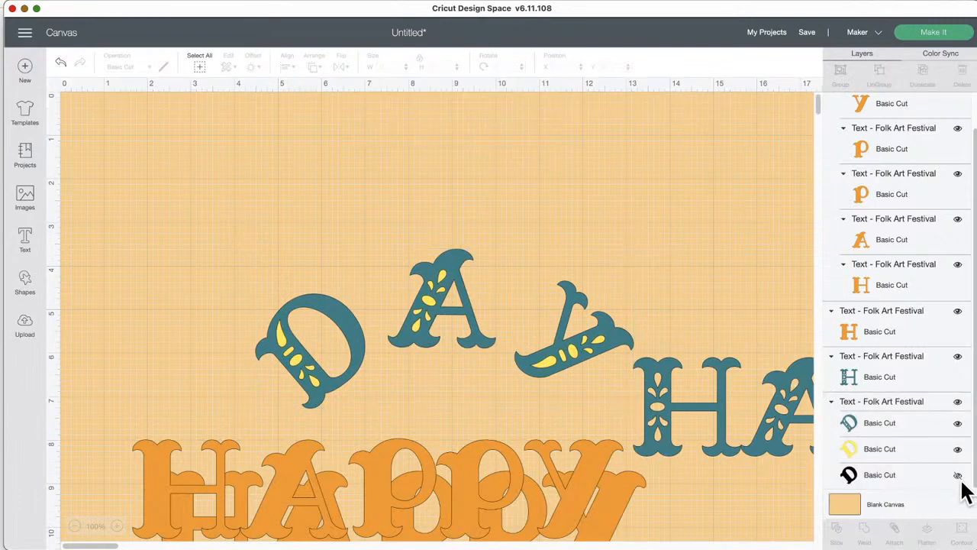
left_click(958, 475)
left_click(540, 339)
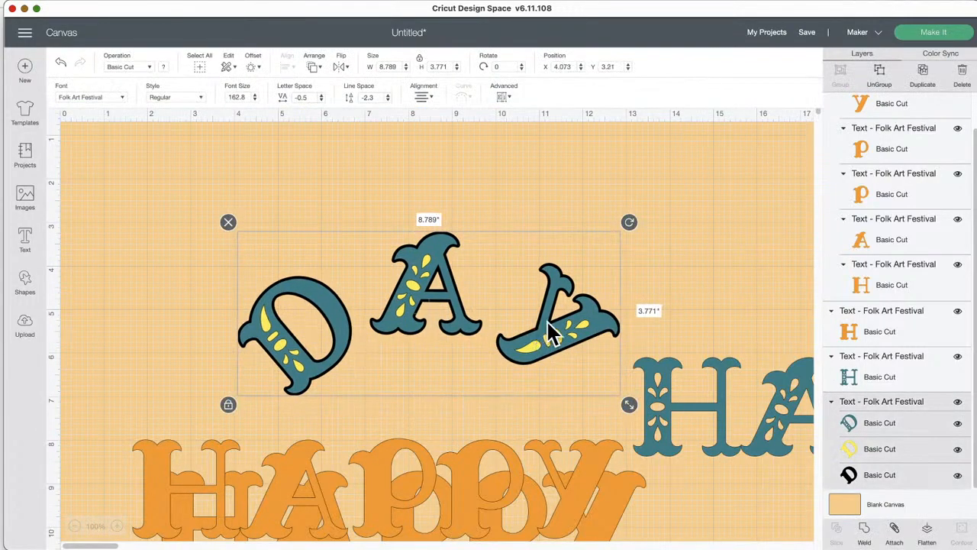
left_click(958, 475)
left_click(958, 450)
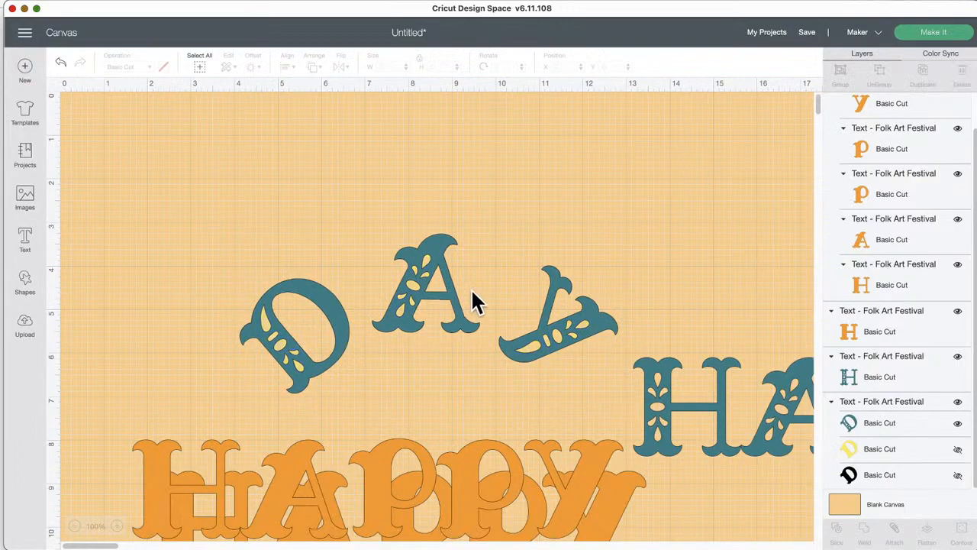
- Reposition the teal-only curved DAY above the orange HAPPY words, at about X 4.129, Y 3.908
left_click(437, 272)
left_click_drag(450, 244, 450, 227)
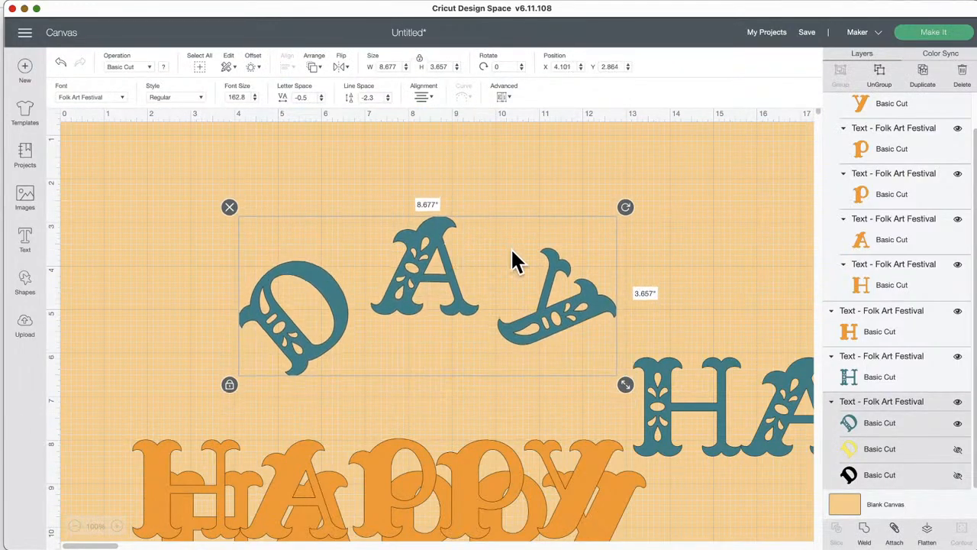
left_click_drag(427, 257, 426, 259)
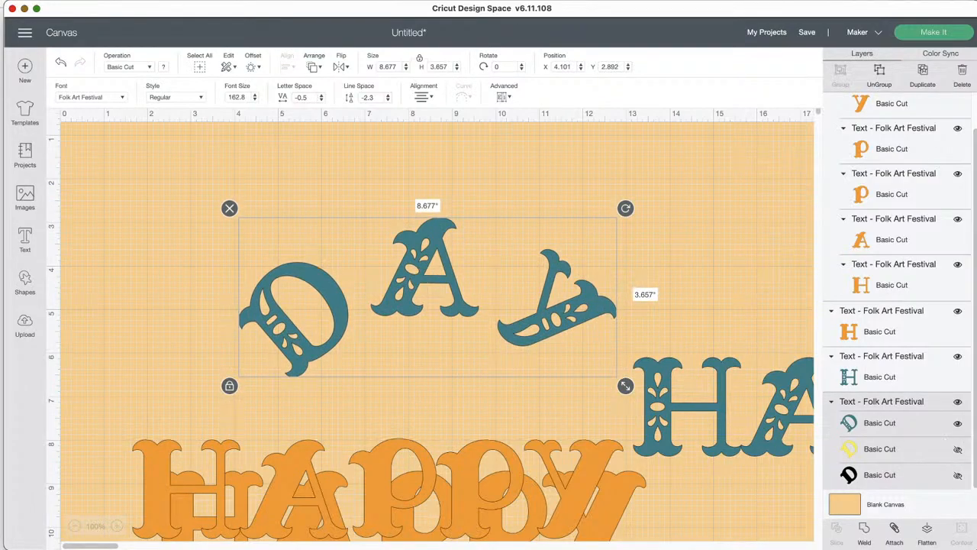
left_click_drag(415, 278, 436, 319)
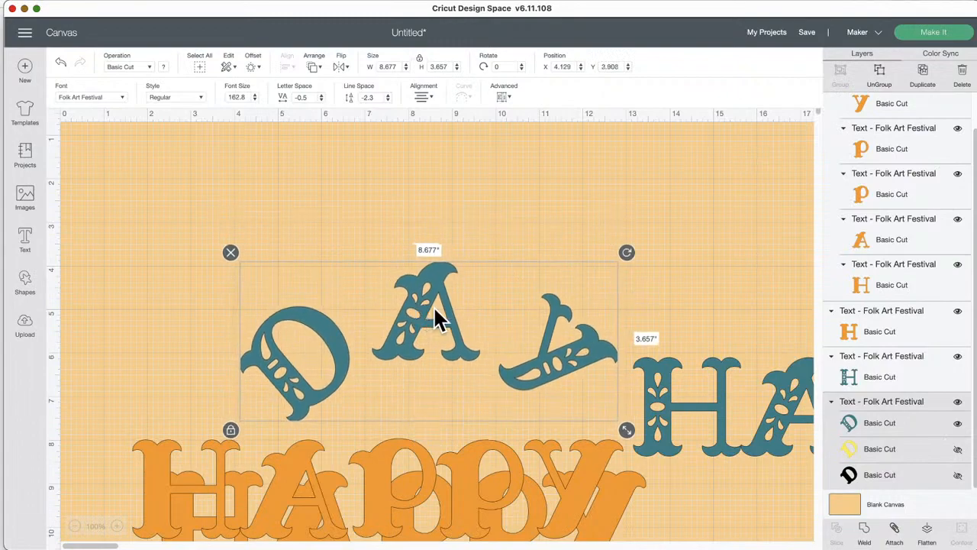
- Start a new project without saving the current one and add a square at about X 3.792, Y 1.083
left_click(26, 66)
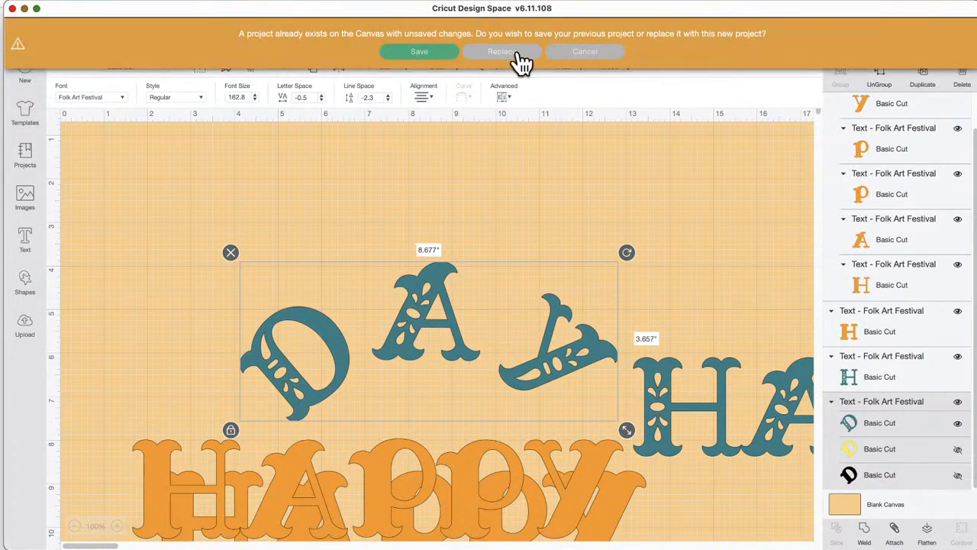
left_click(504, 52)
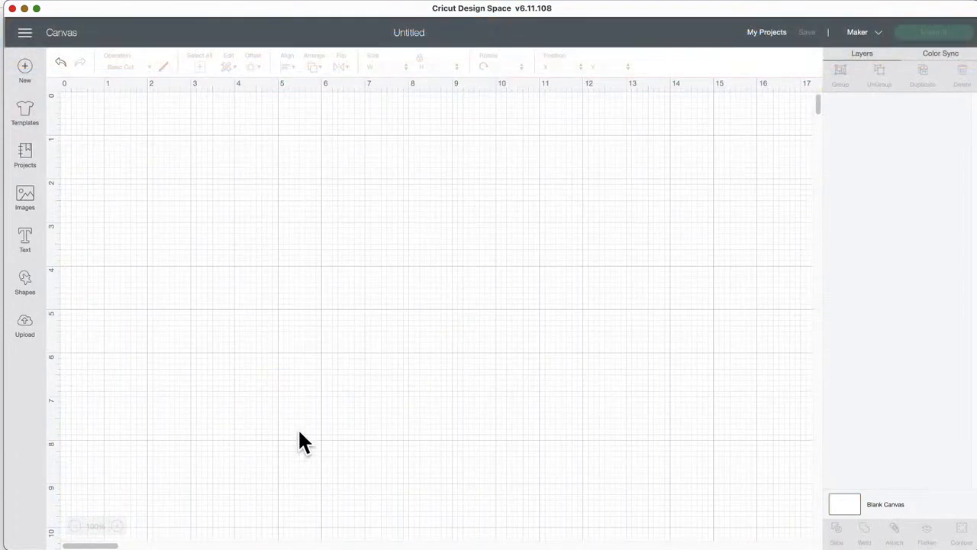
left_click(26, 288)
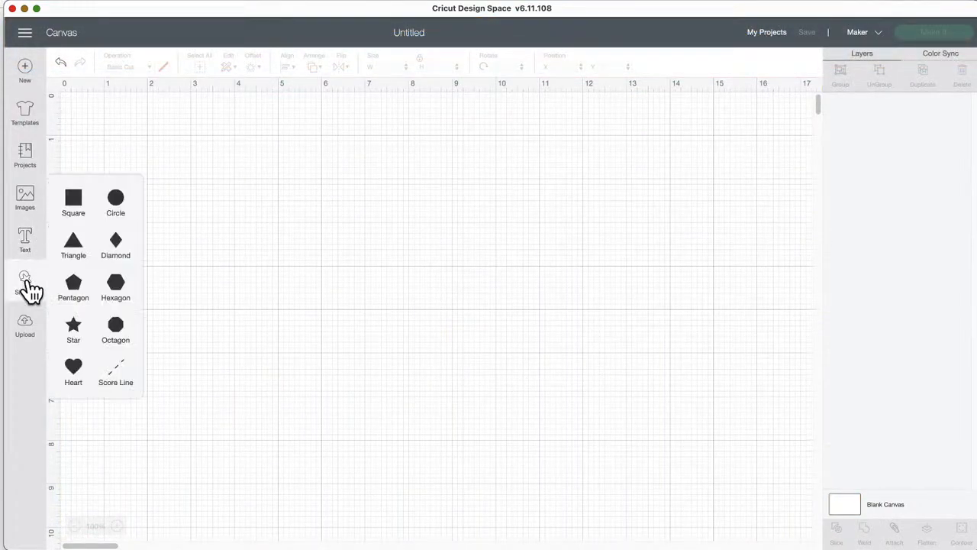
left_click(76, 204)
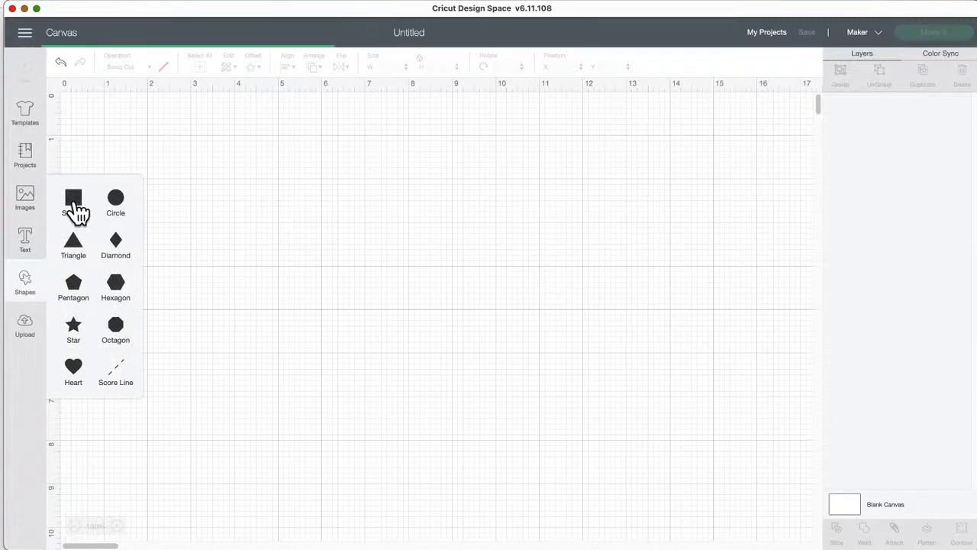
left_click_drag(193, 193, 197, 212)
left_click_drag(150, 188, 286, 196)
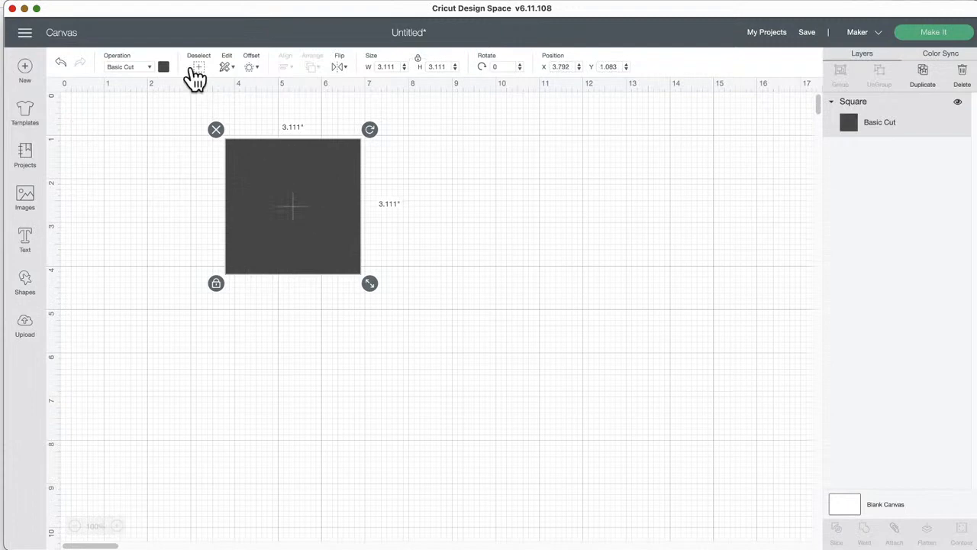
- Recolor the square yellow and resize it to about 5.236 in, leaving its proportions unlocked
left_click(164, 67)
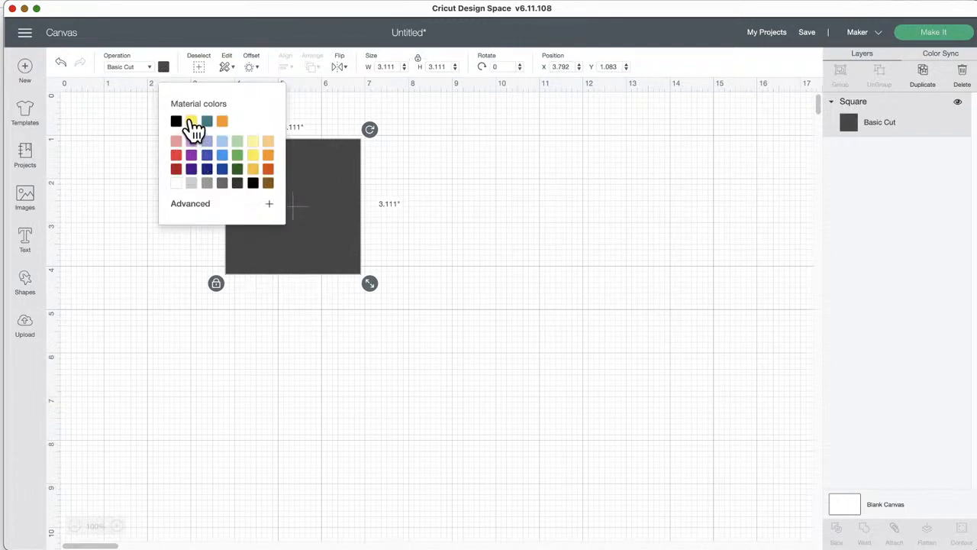
left_click(191, 121)
left_click_drag(370, 285, 489, 403)
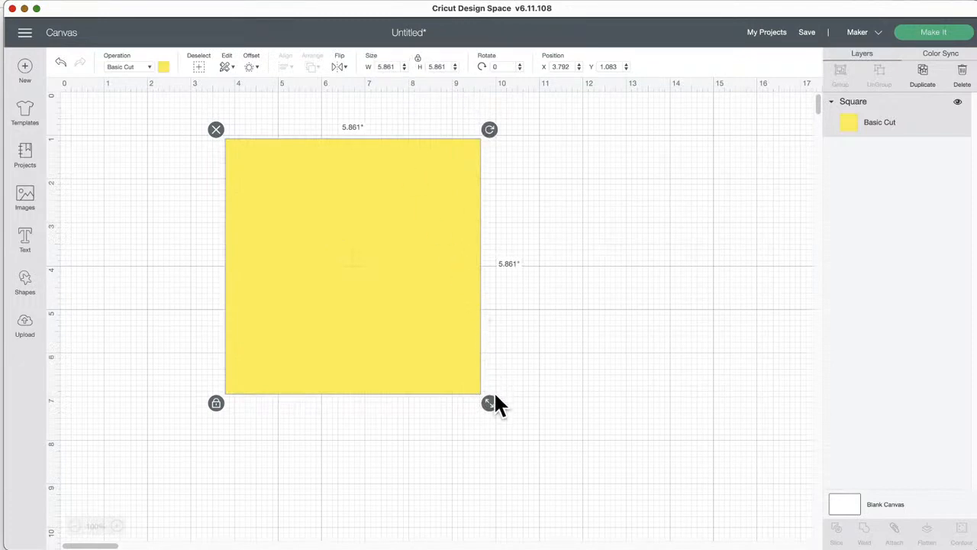
left_click_drag(496, 396, 447, 379)
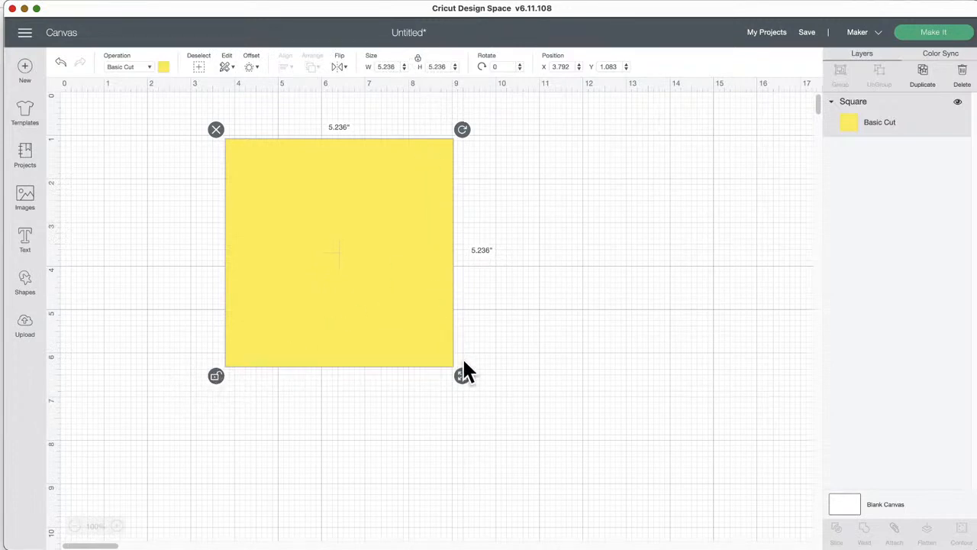
- Stretch the yellow square into a rectangle about 8.819 by 8 in and move it to about X 5, Y 1.486
left_click_drag(463, 372, 621, 501)
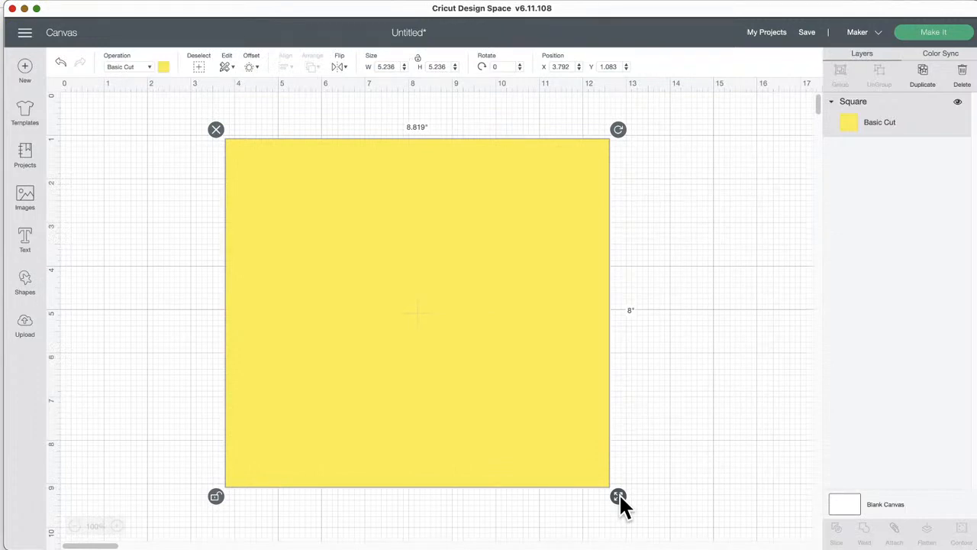
left_click_drag(620, 494, 619, 493)
left_click_drag(373, 215, 427, 233)
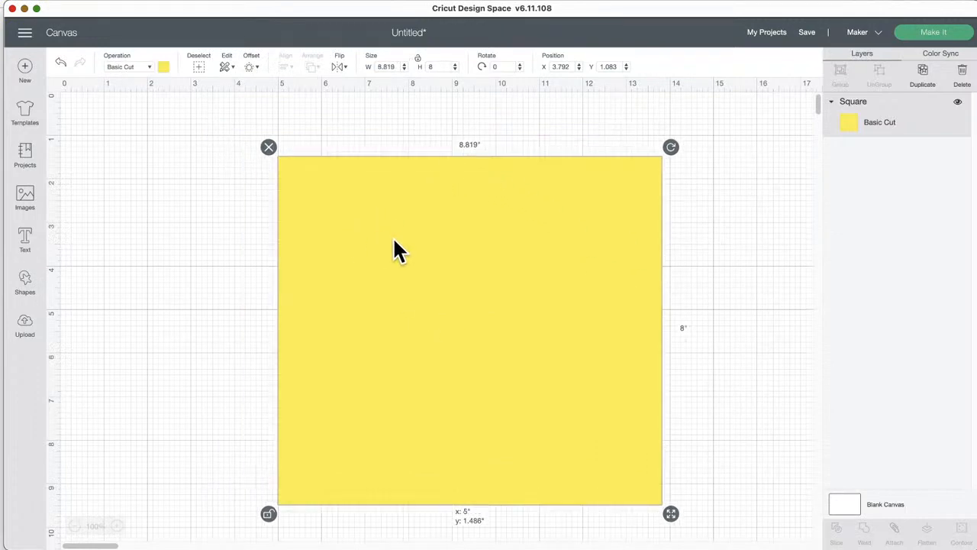
- Insert the Little Lady - Disney puppy outline from the full image library onto the canvas
left_click(25, 197)
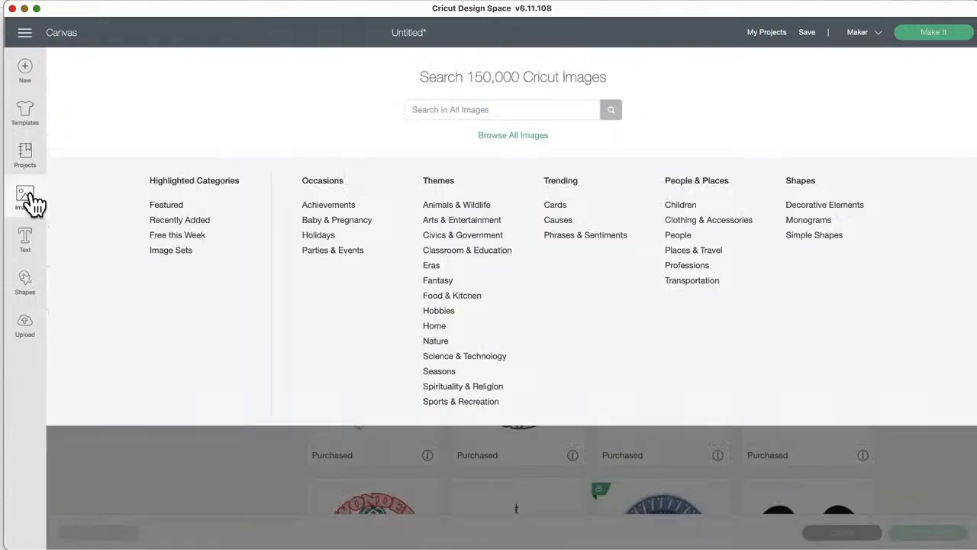
left_click(535, 135)
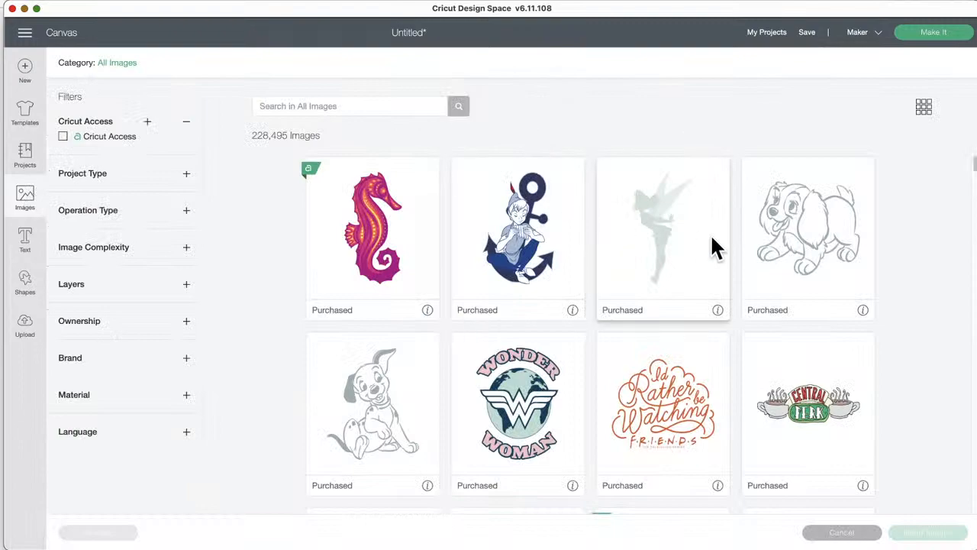
left_click(798, 233)
left_click(921, 534)
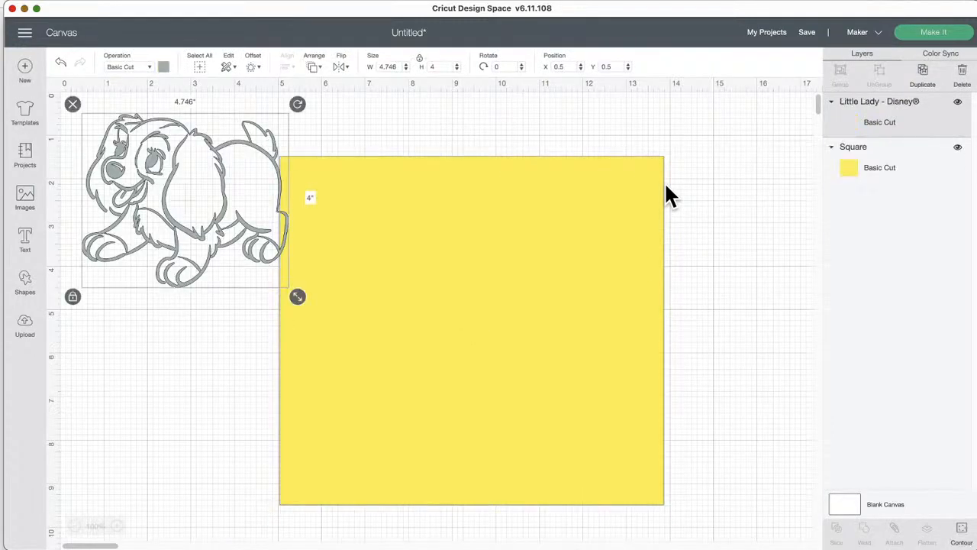
- Resize the puppy outline over the yellow rectangle, switching its proportion lock, and move it clear of the rectangle's right side
left_click_drag(245, 197, 437, 249)
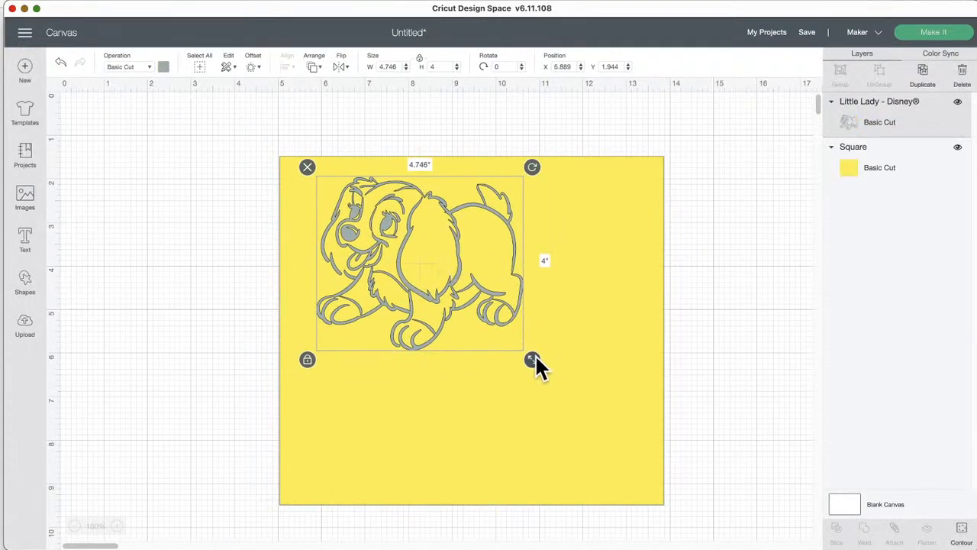
left_click_drag(535, 354, 567, 354)
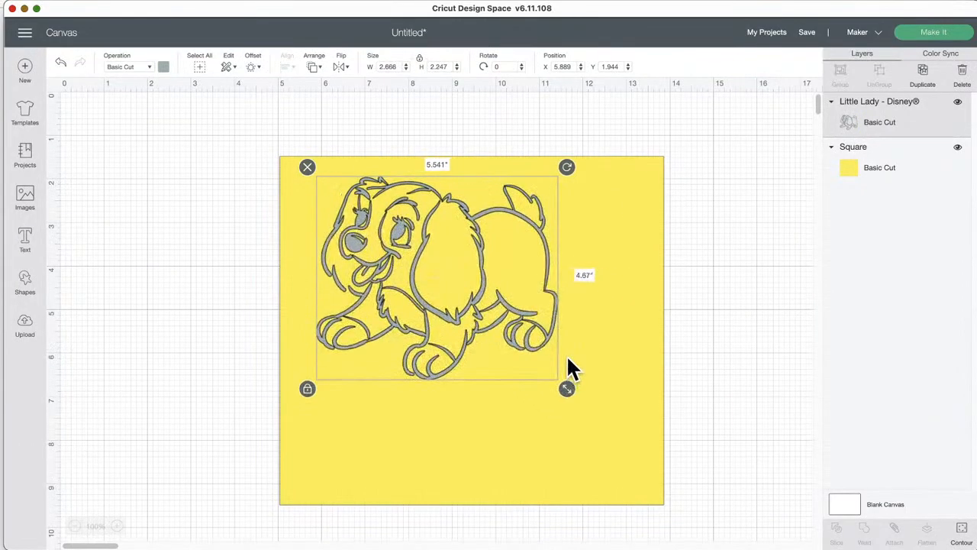
left_click(307, 391)
left_click_drag(568, 389, 545, 359)
left_click_drag(463, 261, 817, 198)
- Set the yellow rectangle to 8.5 in wide by 5.5 in high and move it to about X 3.417, Y 1.194
left_click_drag(504, 273, 416, 273)
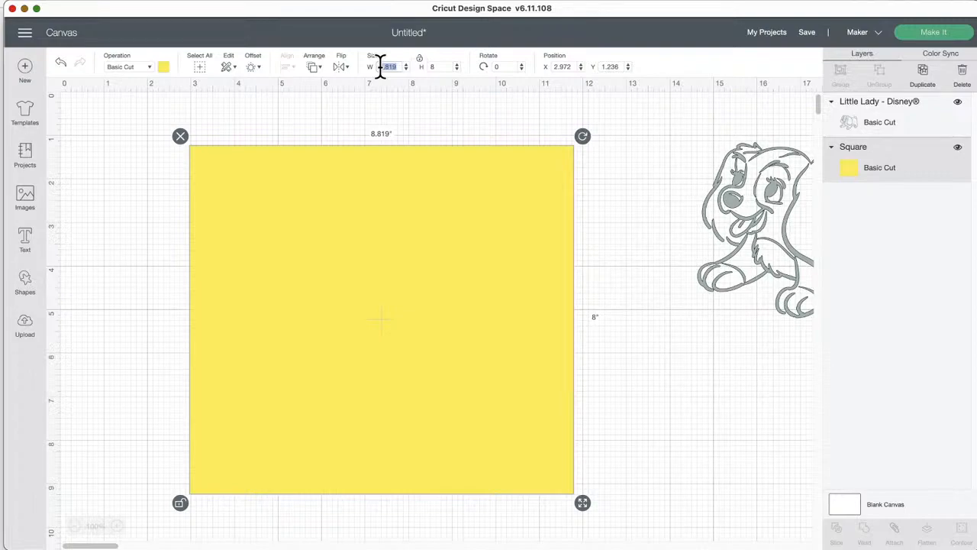
key("Return")
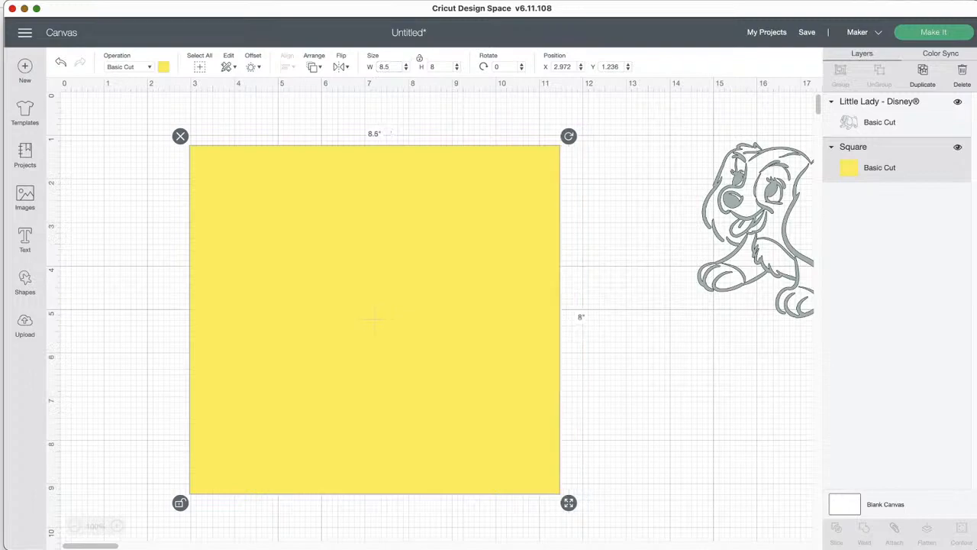
left_click(436, 66)
type("5.5")
key("Return")
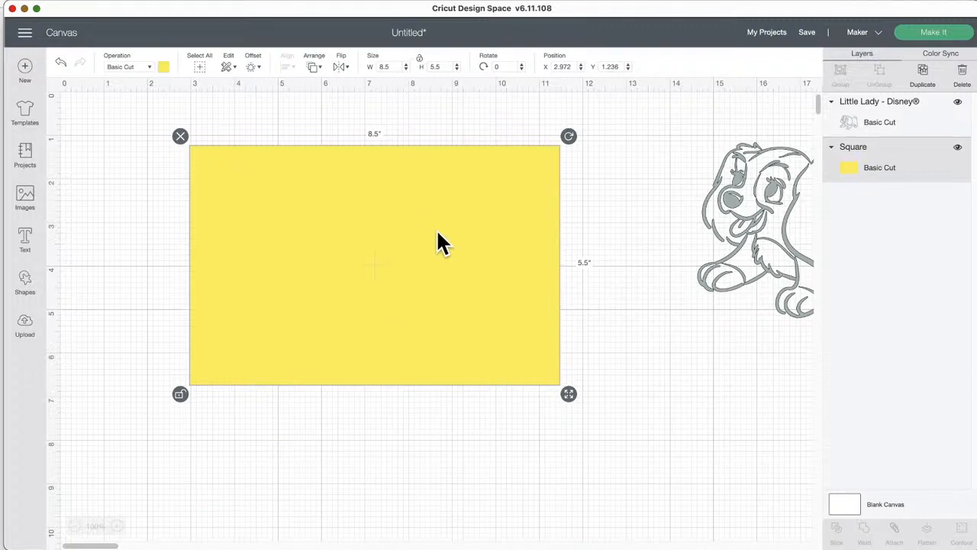
left_click_drag(293, 237, 312, 235)
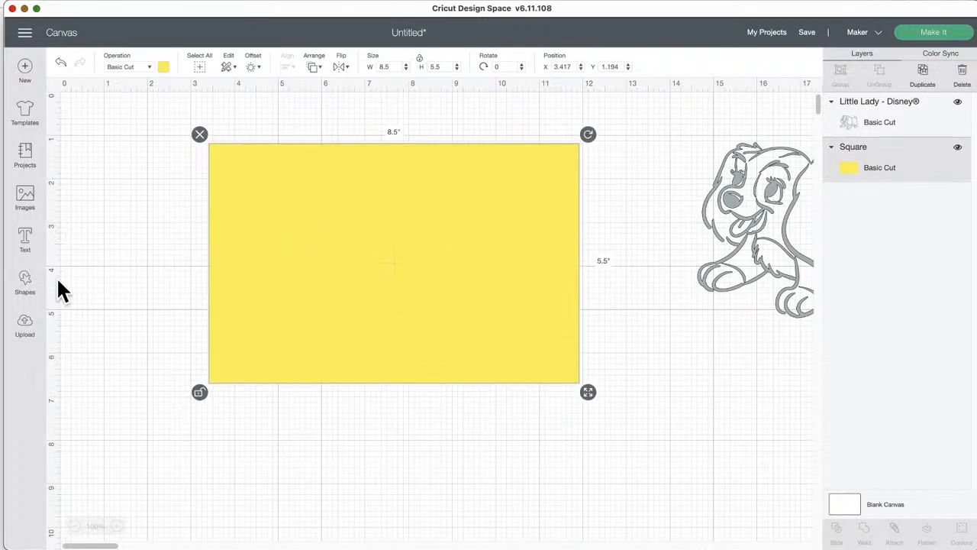
- Add a score line over the yellow rectangle at about X 7.222, Y 1.222 and set its height to 5.5 in
left_click(26, 284)
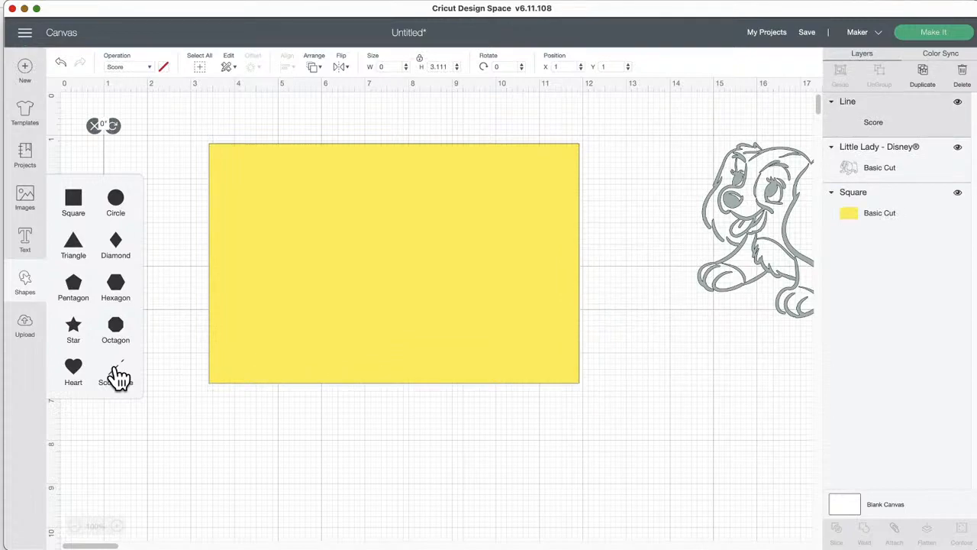
left_click(157, 191)
left_click_drag(110, 193, 385, 210)
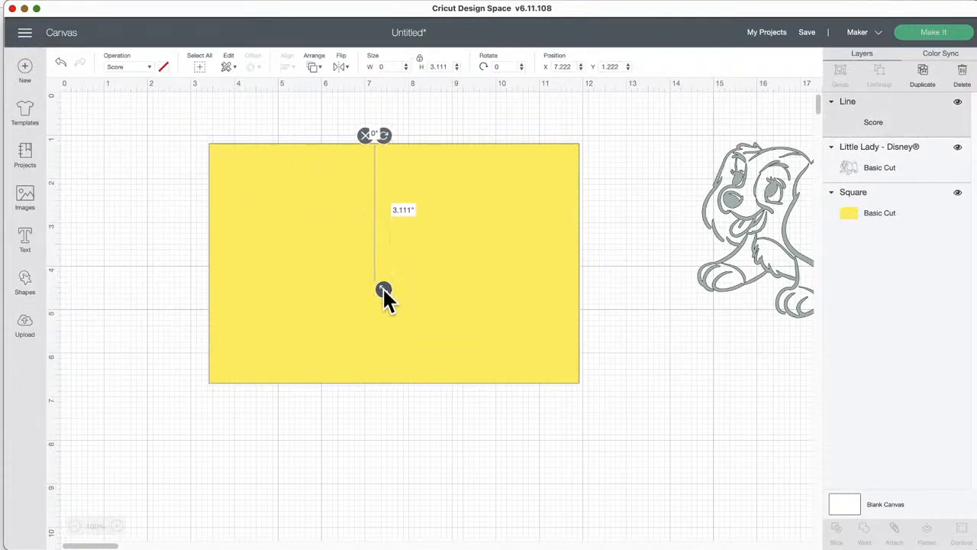
left_click_drag(383, 288, 384, 390)
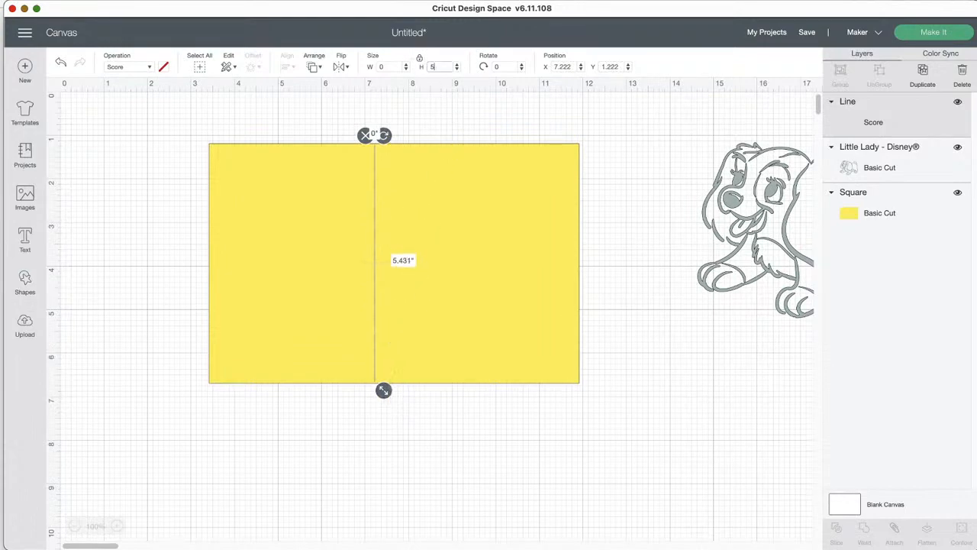
type("5.5")
key("Return")
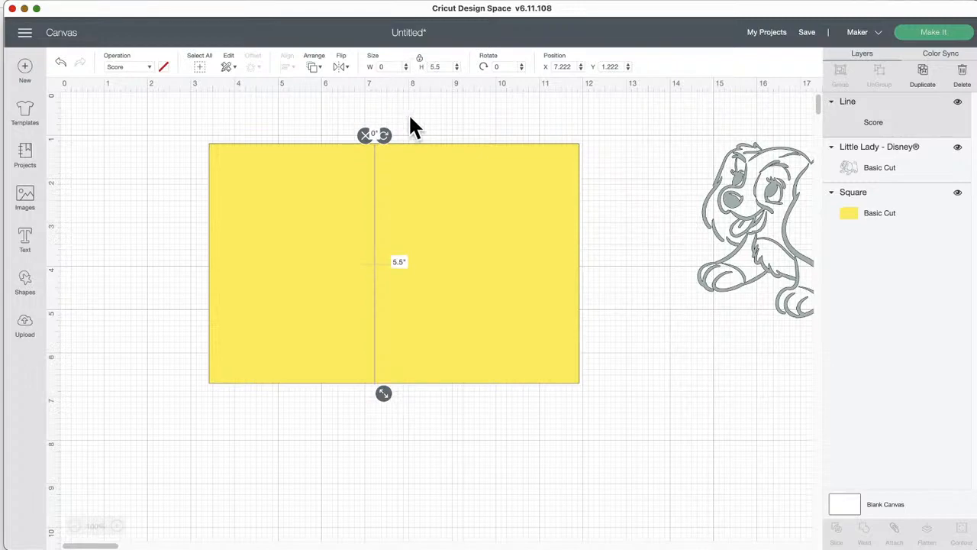
- Shift the score line to about X 6.944, Y 4.694 and align it with the yellow rectangle using Center
left_click_drag(372, 178, 361, 332)
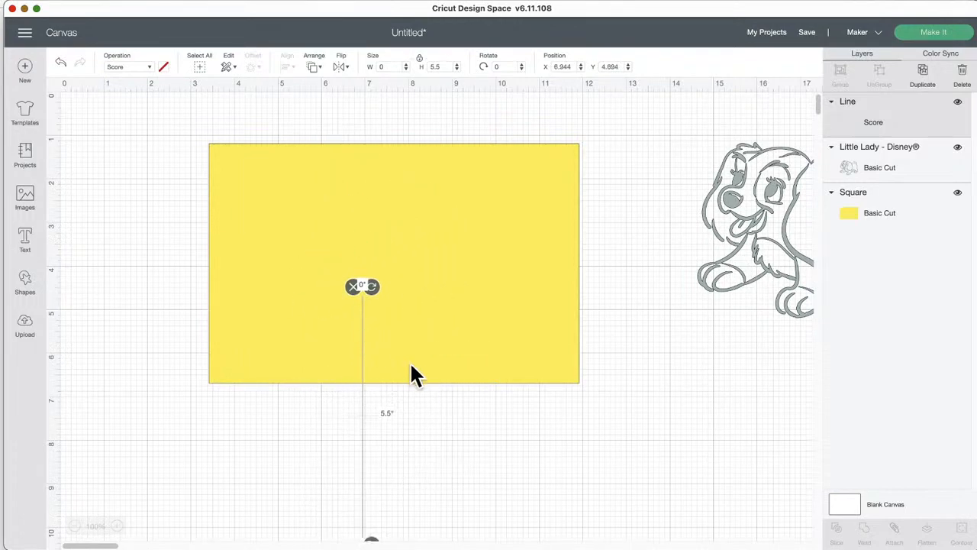
left_click(510, 469)
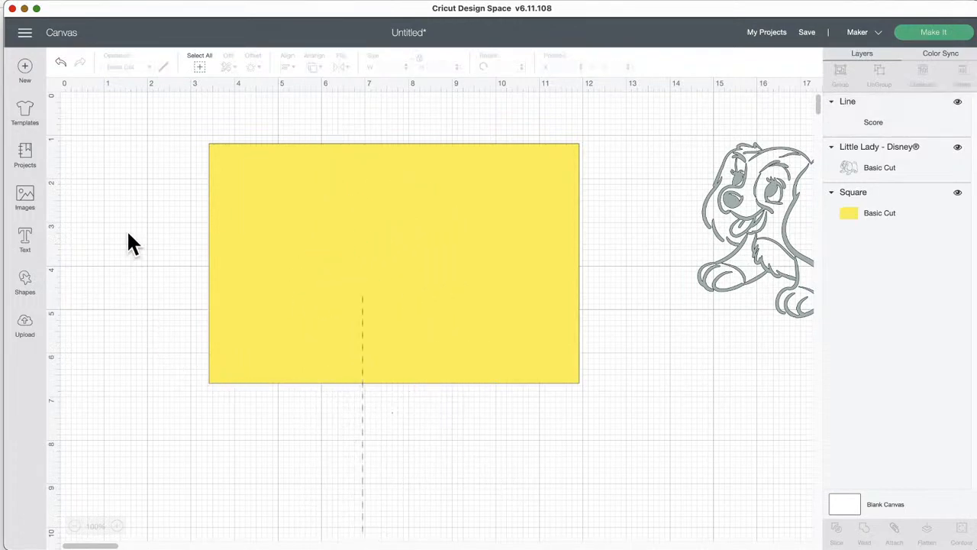
left_click_drag(123, 218, 459, 468)
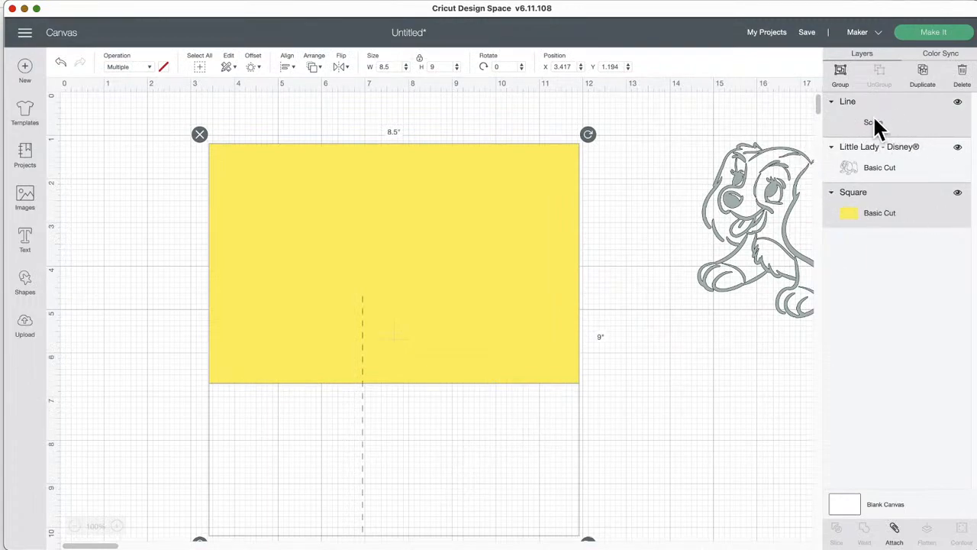
left_click(290, 67)
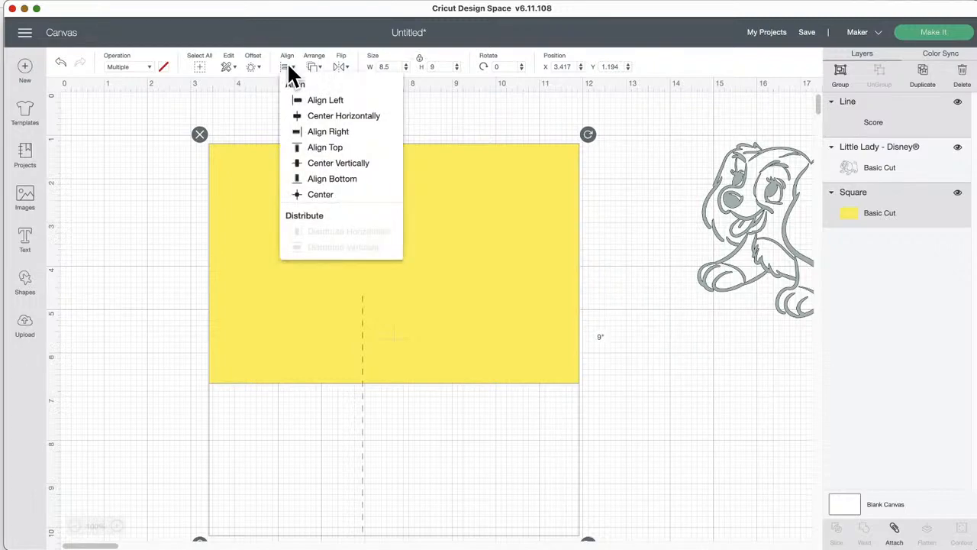
left_click(325, 195)
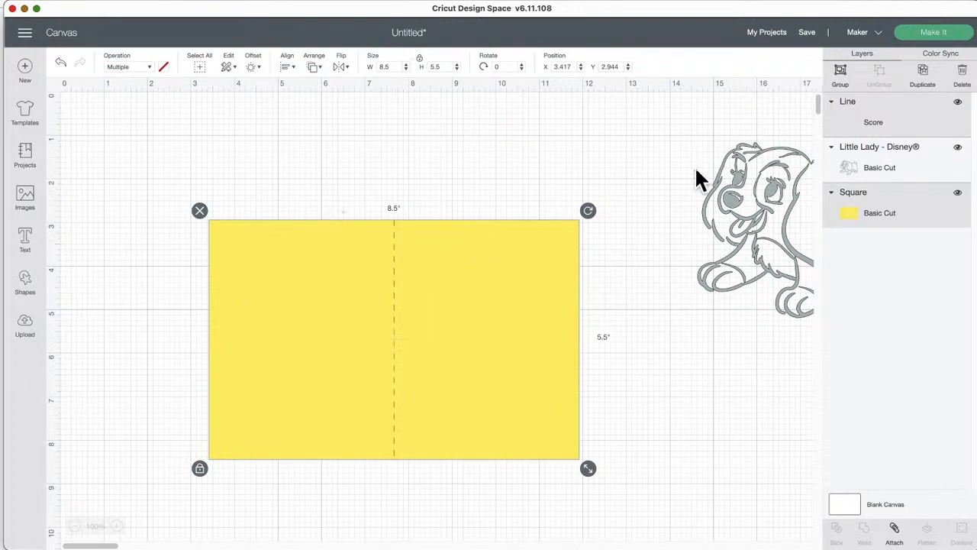
- Preview the score mat and the yellow cut mat for the unattached pieces, and return to the canvas
left_click(930, 33)
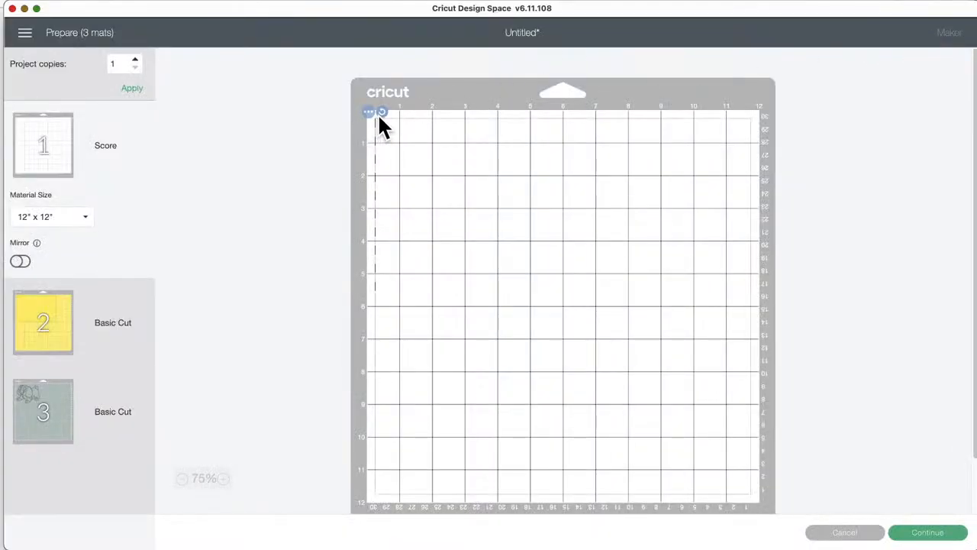
left_click(41, 315)
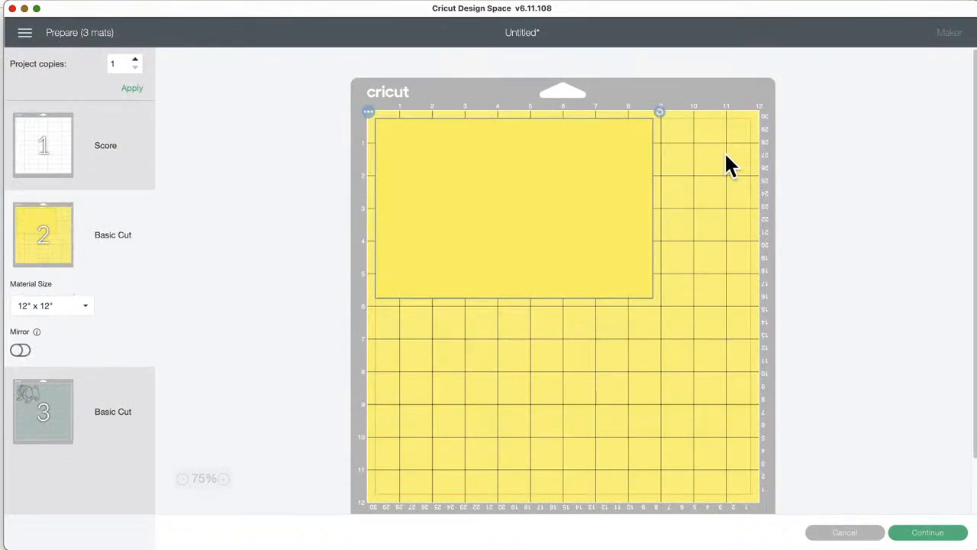
left_click(850, 536)
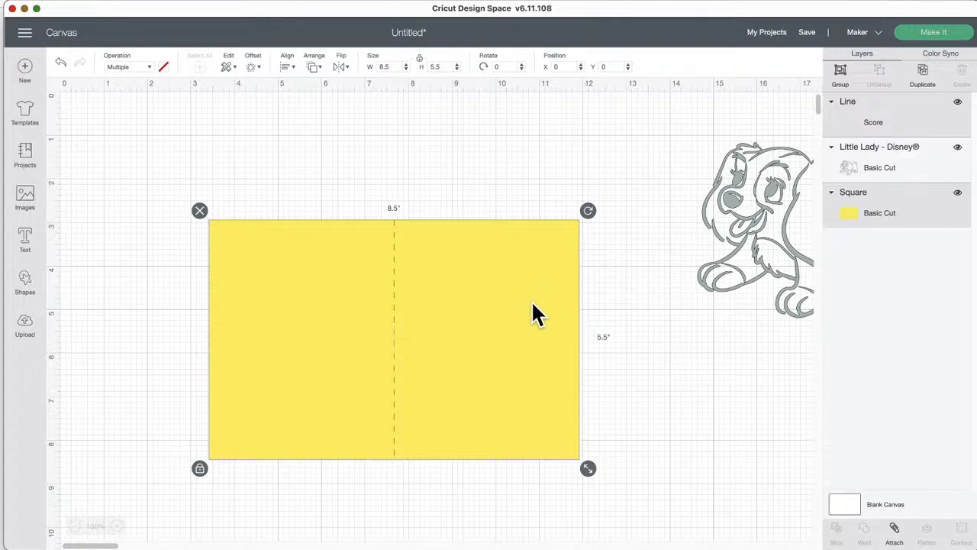
- Group the score line with the yellow rectangle and move the group to about X 3.667, Y 3.208
left_click(619, 160)
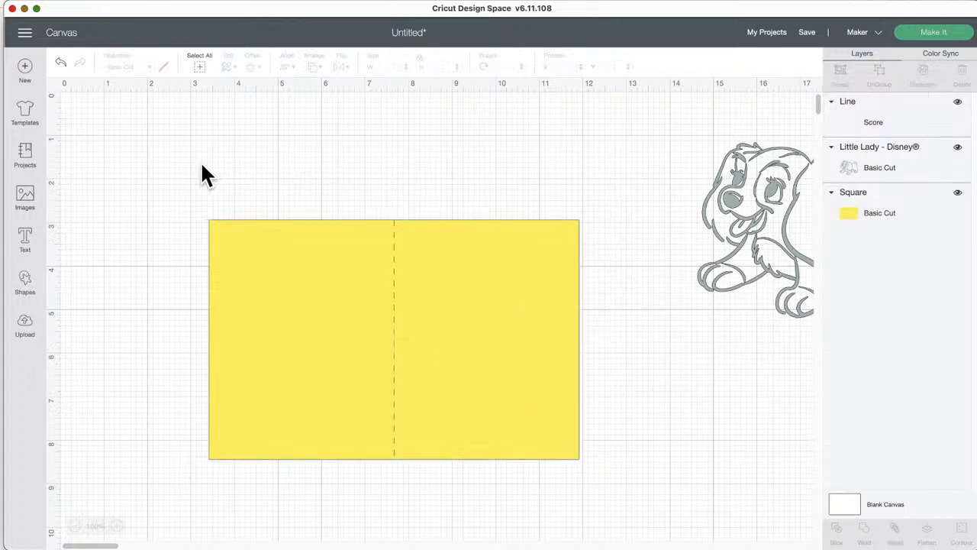
left_click_drag(203, 164, 601, 429)
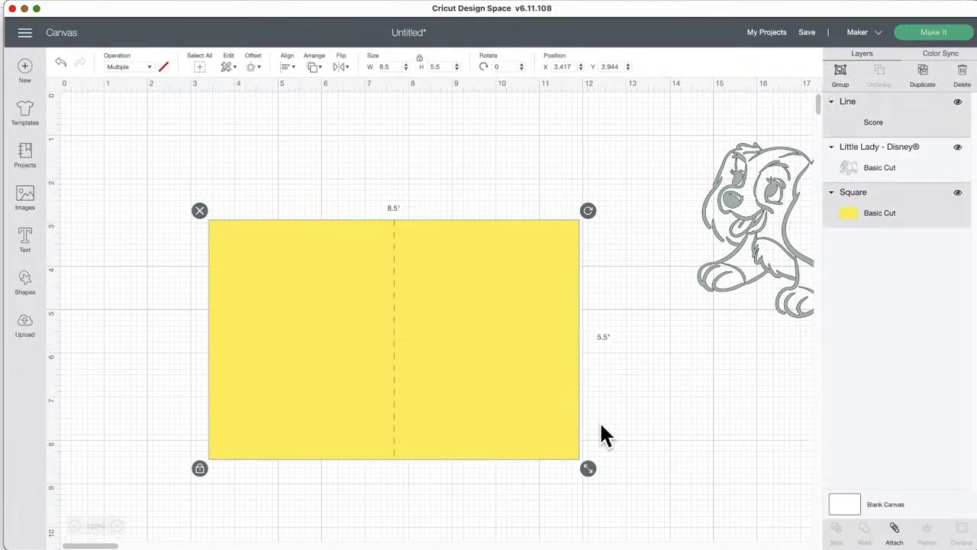
left_click(841, 71)
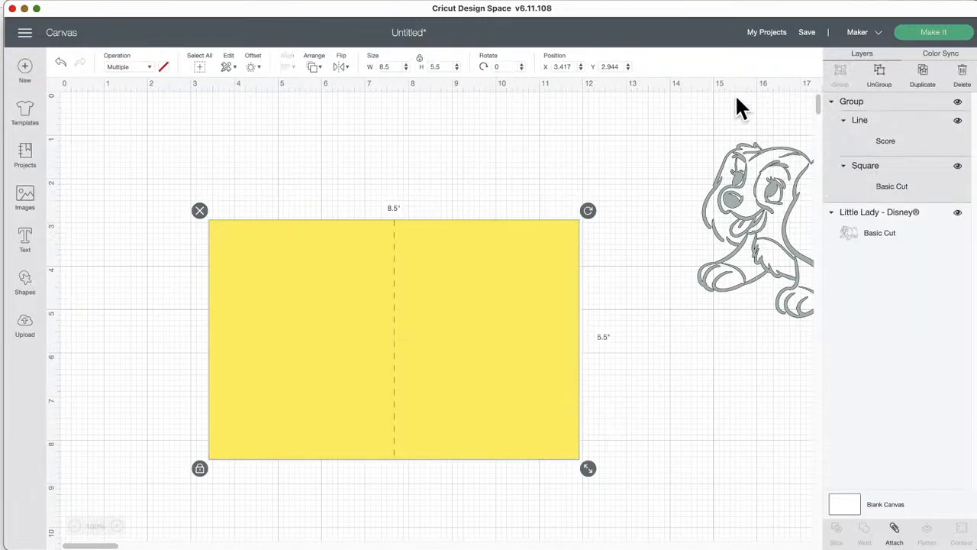
left_click_drag(496, 289, 534, 297)
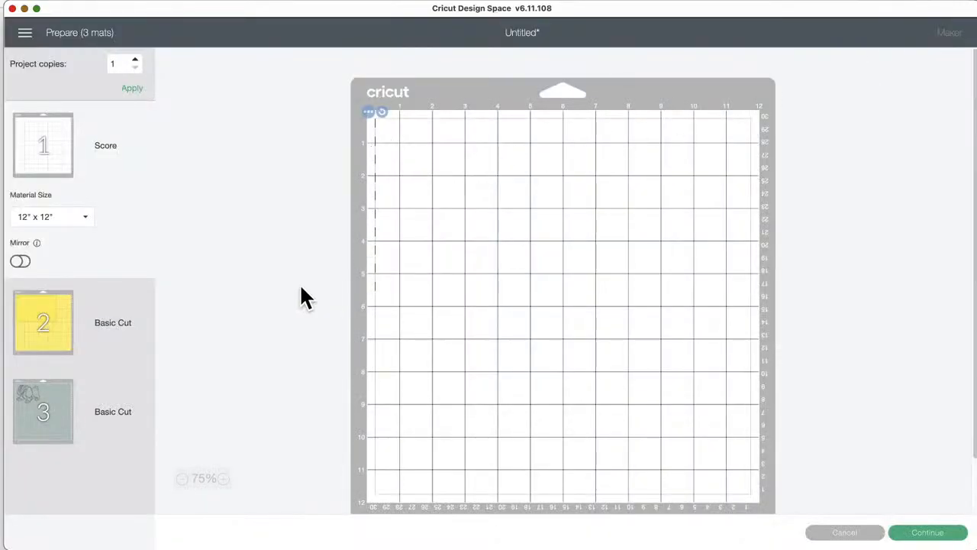
- Check the yellow cut mat for the grouped design in the mat preview and return to the canvas
left_click(39, 313)
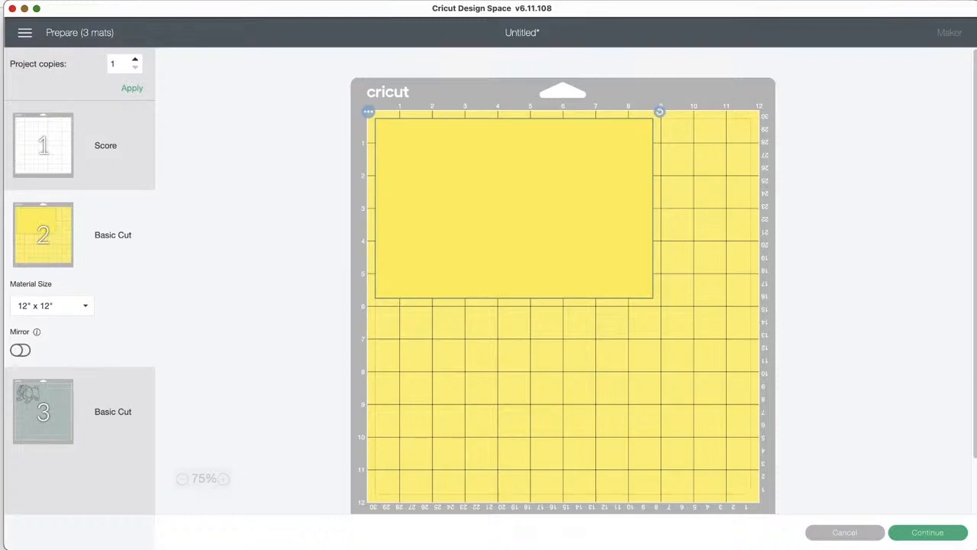
left_click(841, 535)
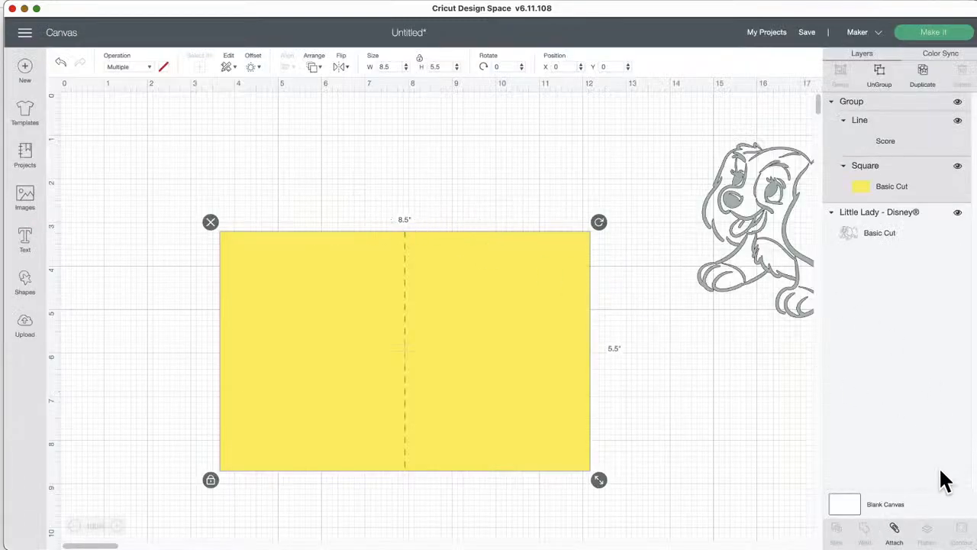
- Try attaching the grouped score line and rectangle, and move the attached piece to about X 3.139, Y 3.097
left_click(895, 530)
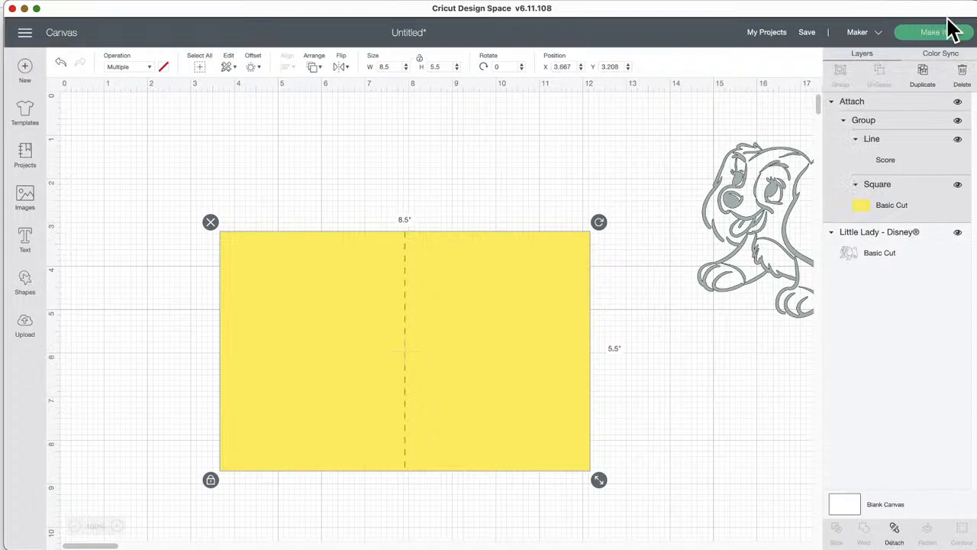
left_click(333, 177)
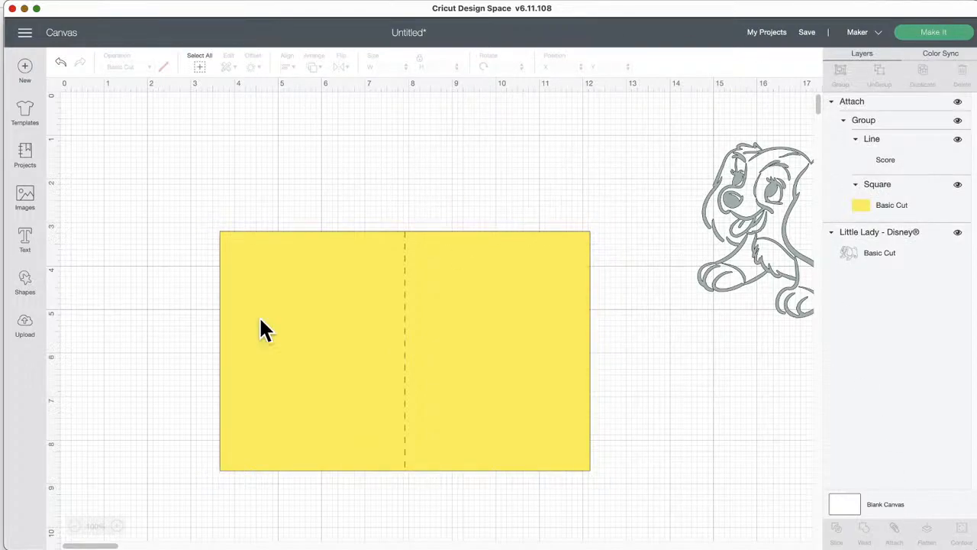
left_click_drag(339, 283, 318, 281)
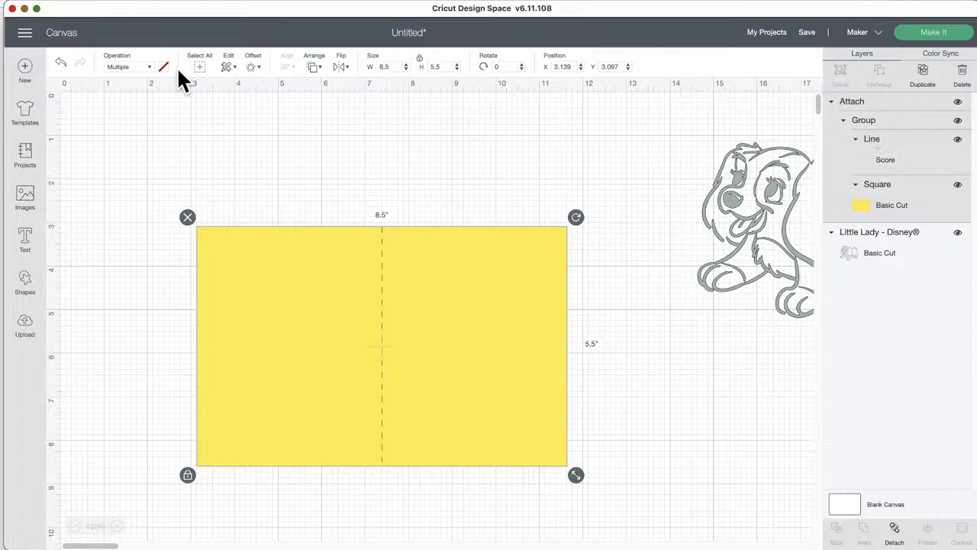
- Undo the last move and the attachment, and ungroup the score line from the yellow rectangle
left_click(61, 63)
left_click(61, 63)
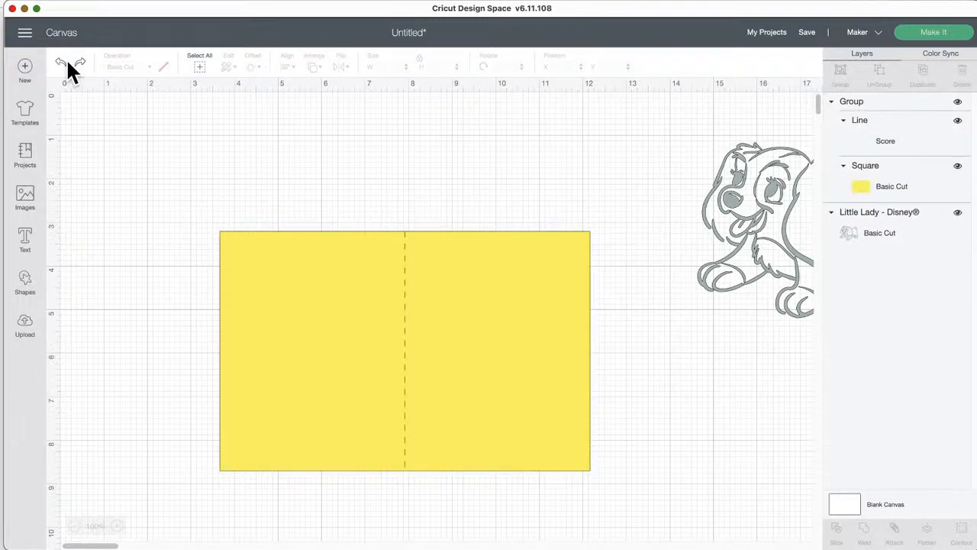
left_click(879, 103)
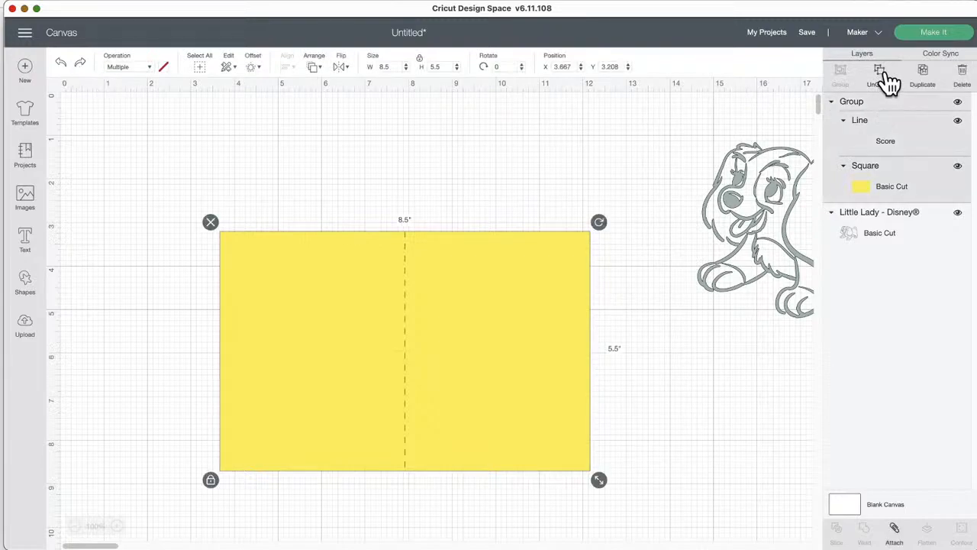
left_click(879, 70)
- Attach the ungrouped score line to the yellow rectangle and move them together to about X 3.889, Y 2.808
left_click_drag(308, 162, 578, 463)
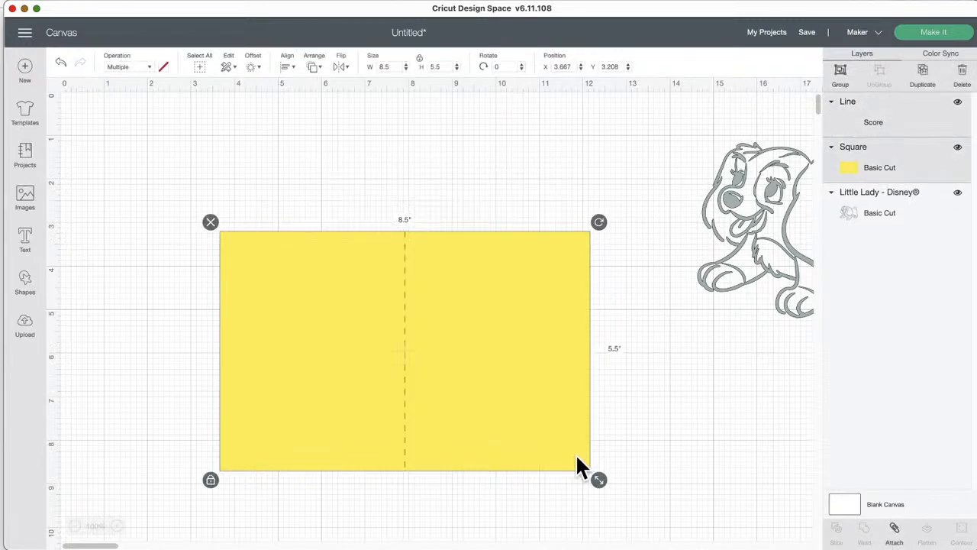
left_click(895, 532)
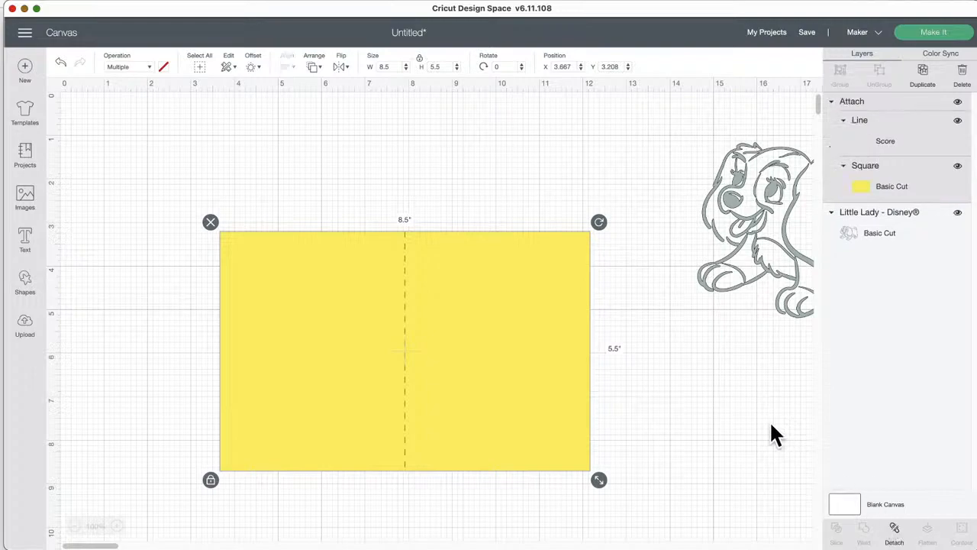
left_click_drag(535, 290, 545, 272)
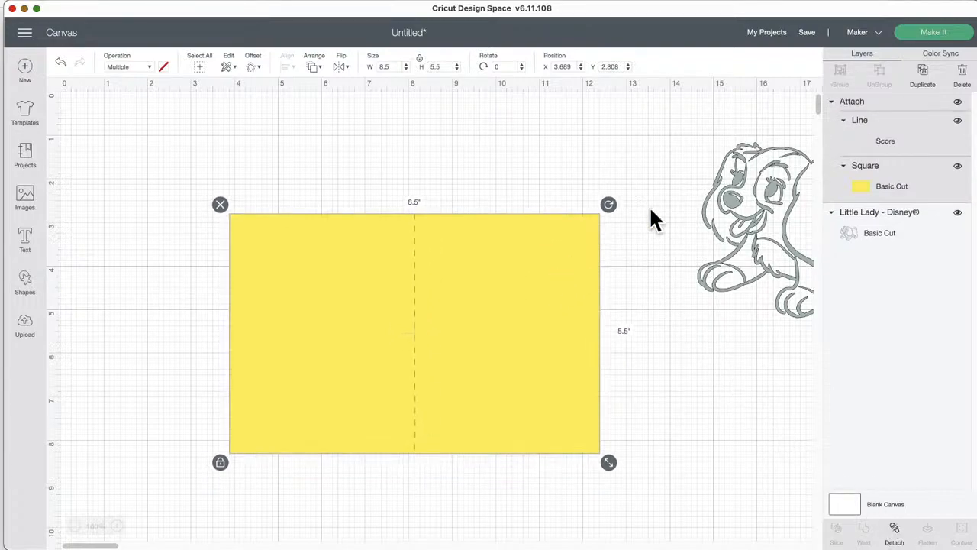
- Check the attached card and score line in the mat preview, and return to the canvas
left_click(929, 31)
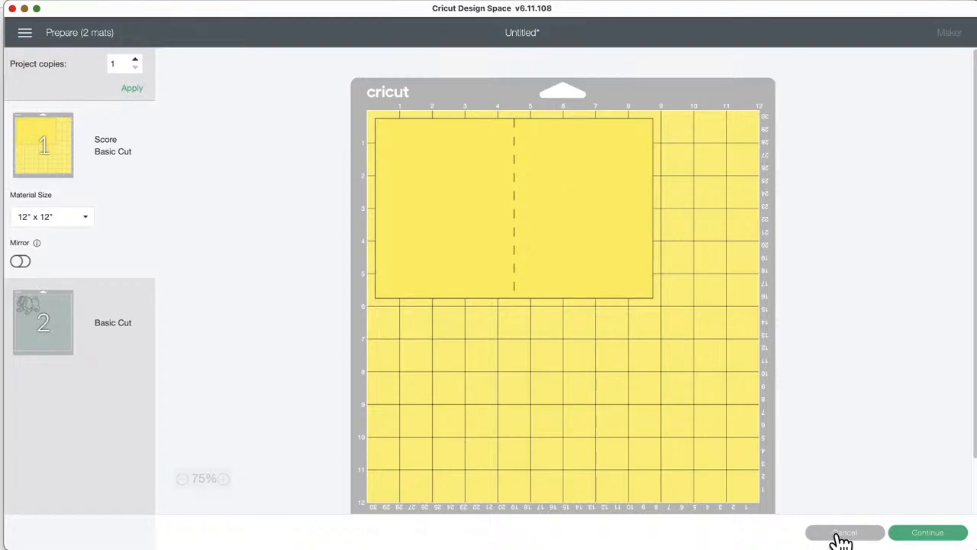
left_click(840, 540)
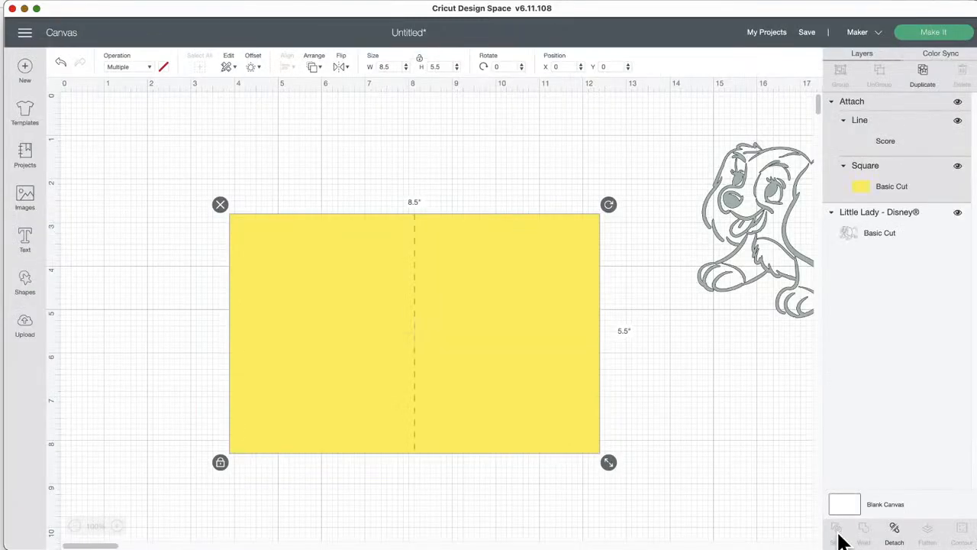
scroll(647, 323, "down", 2)
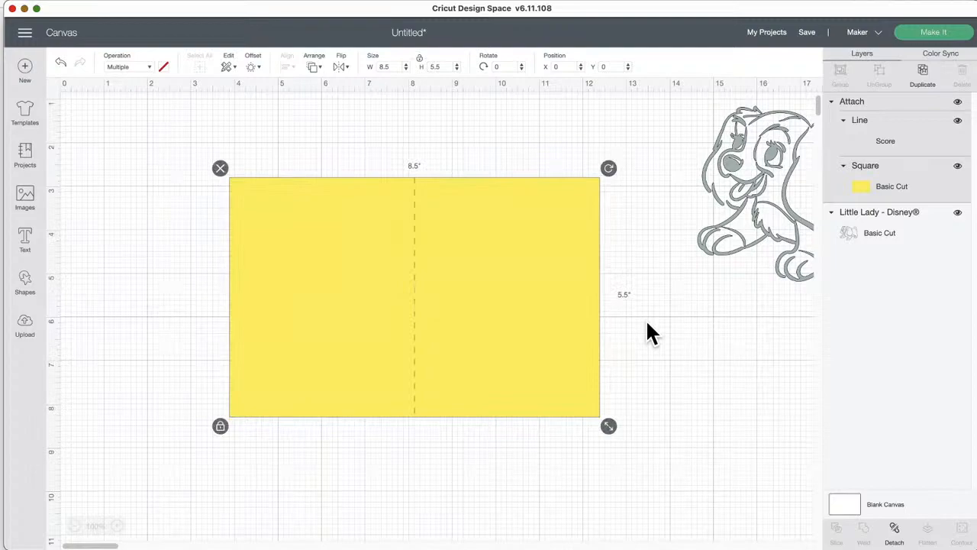
scroll(648, 324, "down", 1)
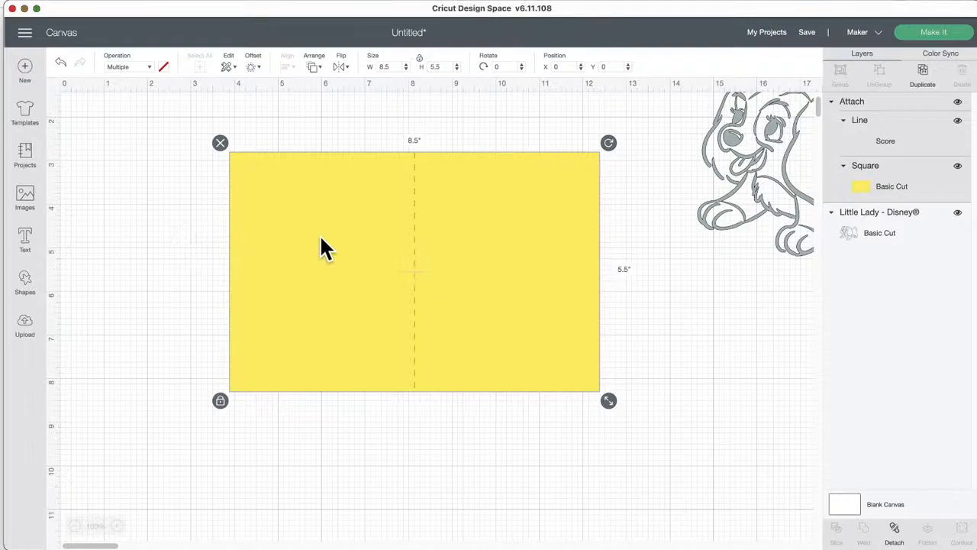
- Move the attached card to about X 2.514, Y 3.278, briefly viewing the image and pattern upload page along the way
left_click_drag(321, 245, 315, 254)
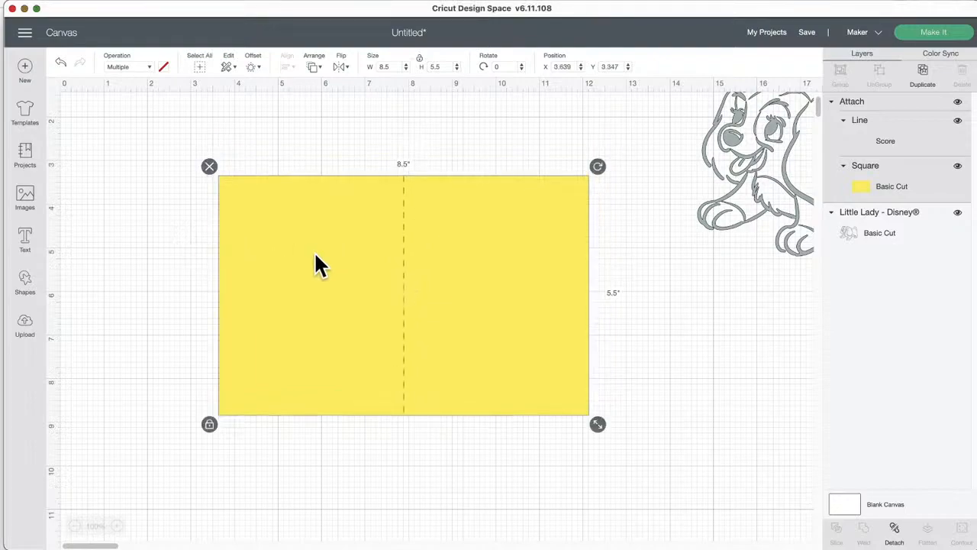
left_click(26, 325)
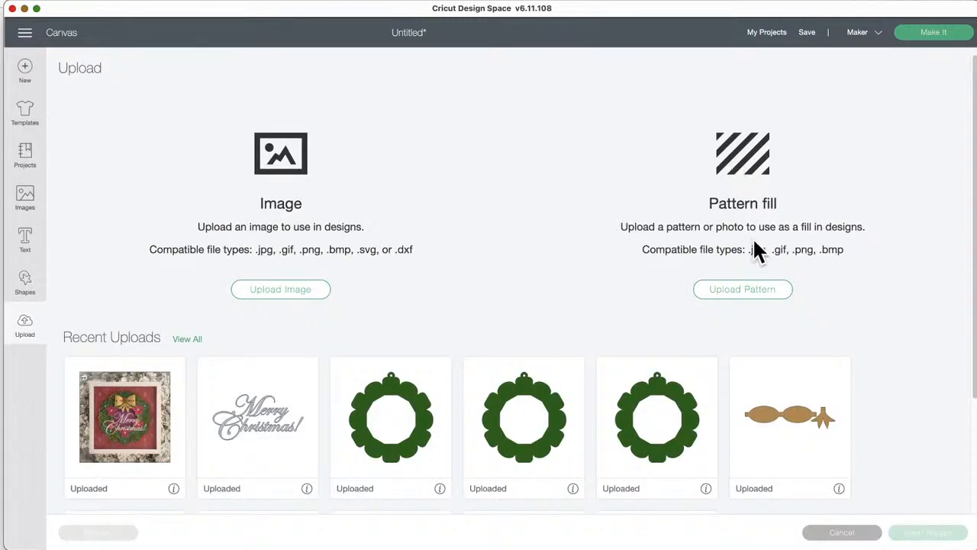
left_click(24, 330)
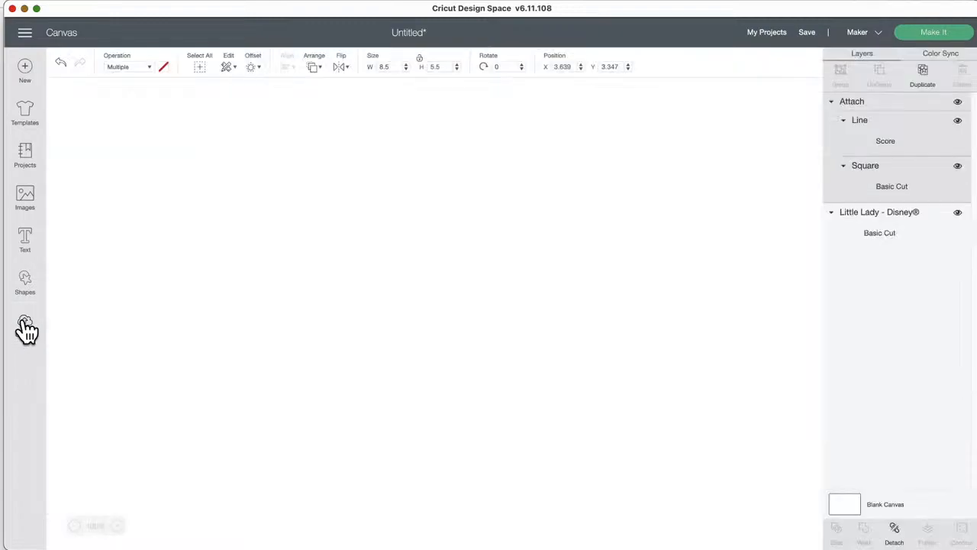
left_click_drag(285, 201, 247, 195)
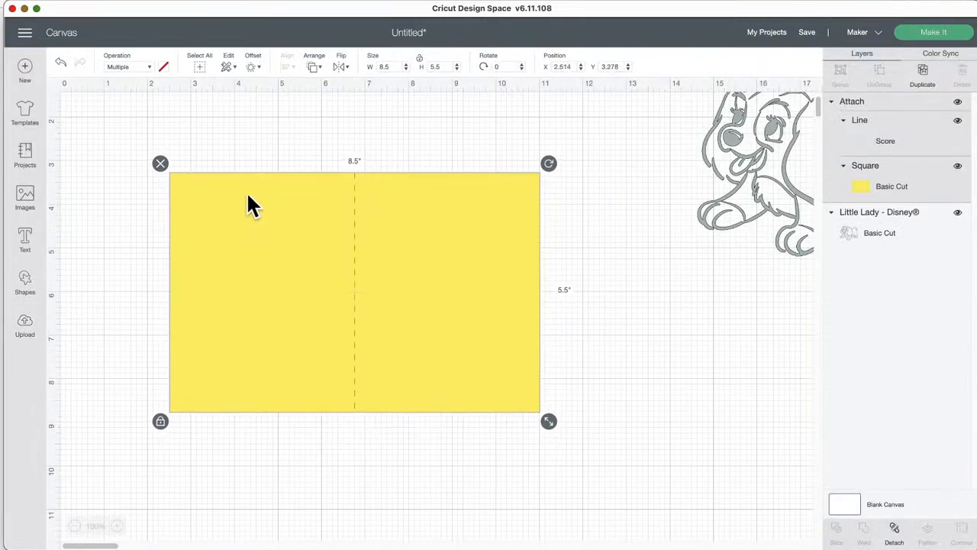
- Compare the available operations by switching the machine from Maker to Cricut Explore Family
left_click(139, 68)
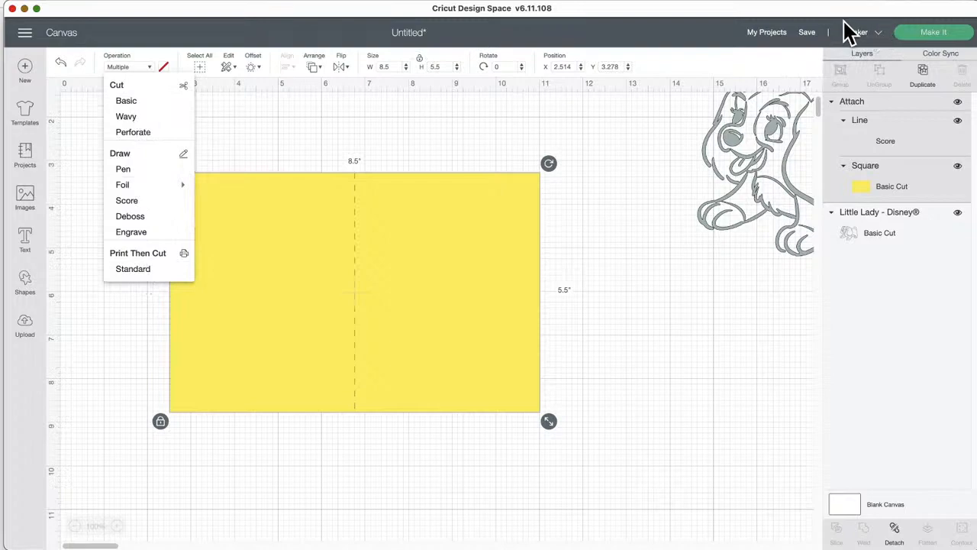
left_click(878, 32)
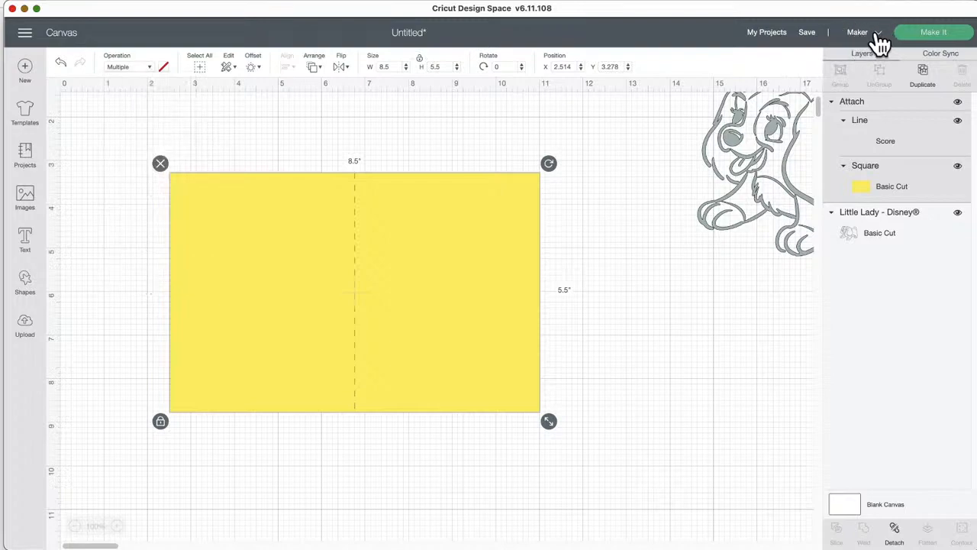
left_click(877, 33)
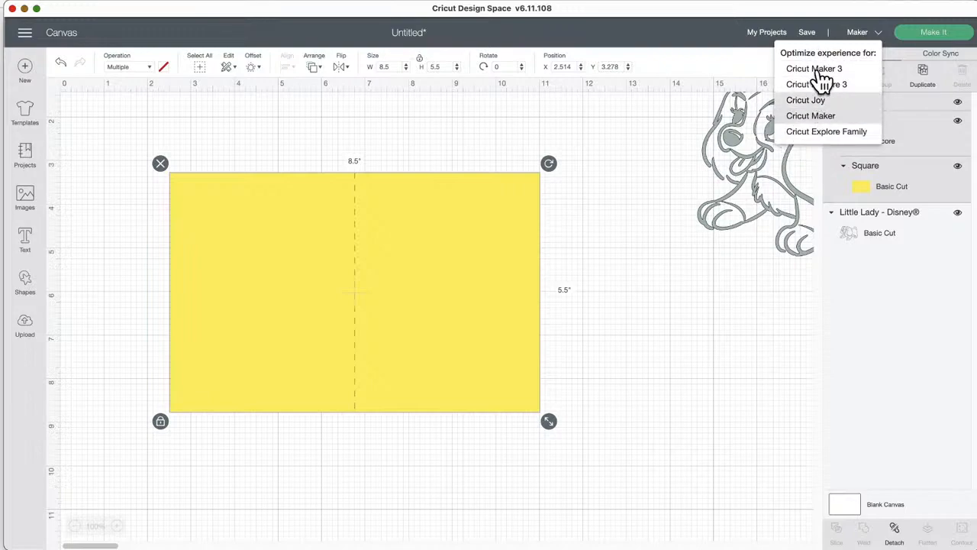
left_click(840, 134)
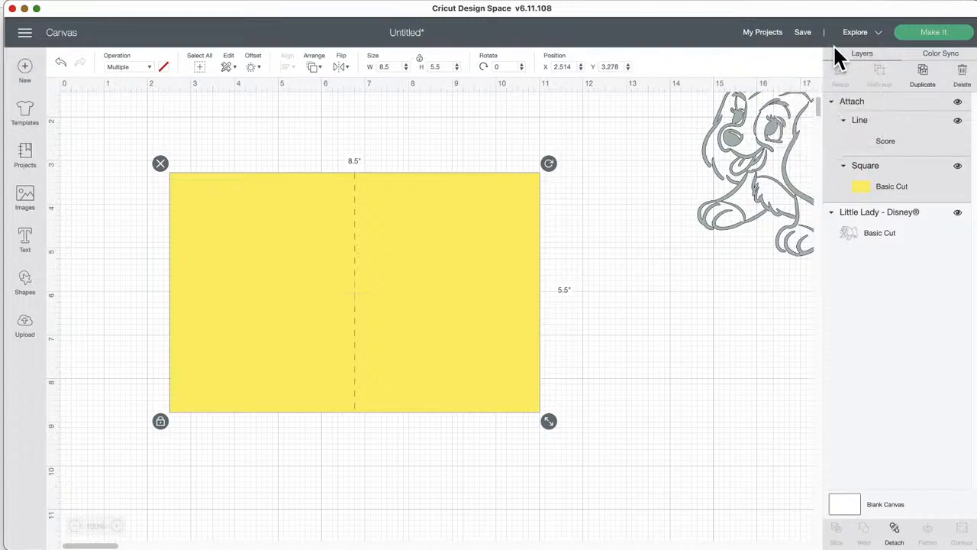
left_click(150, 66)
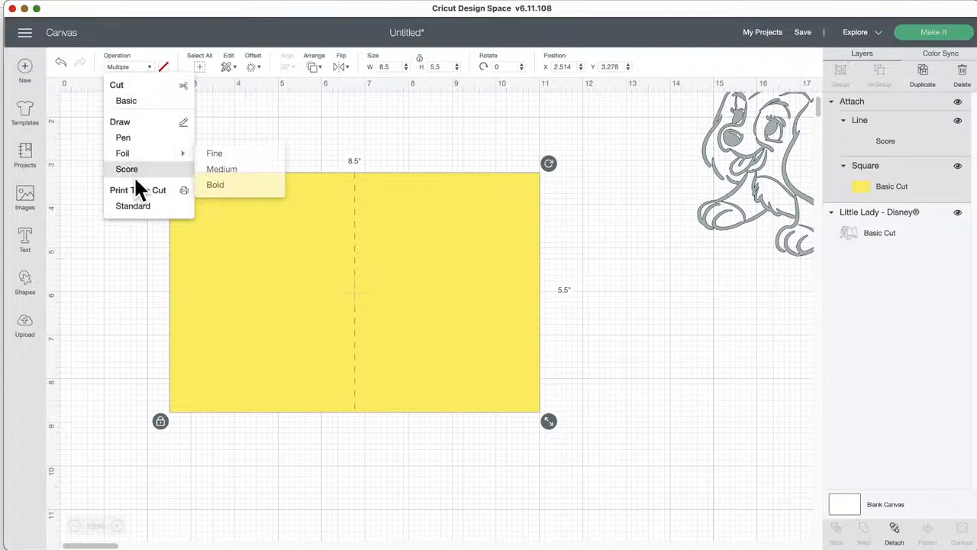
- Set the machine to Cricut Maker 3 and review its available operations
left_click(877, 31)
left_click(878, 29)
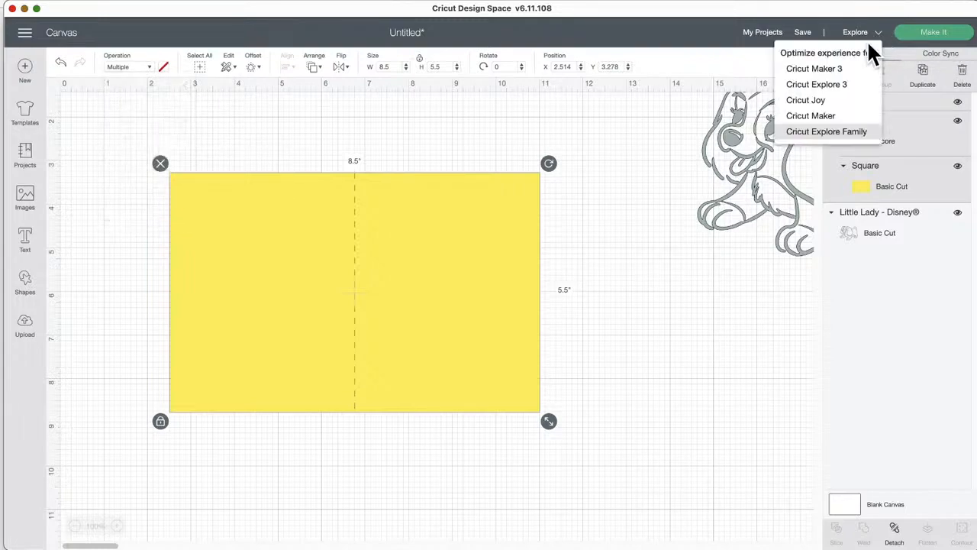
left_click(829, 69)
left_click(142, 67)
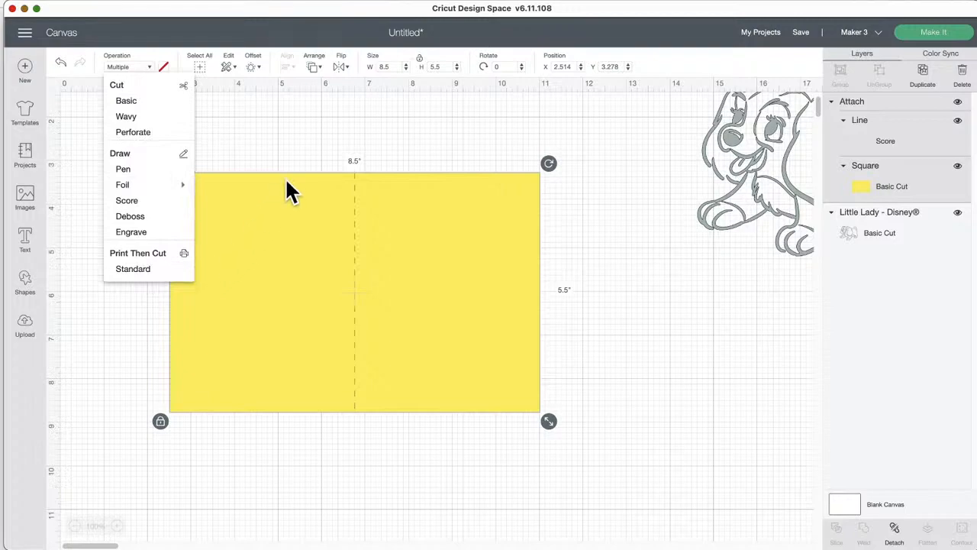
- Move the attached card to about X 7.611, Y 6.292, and add a square, a diamond and an octagon to the canvas
left_click_drag(314, 203, 535, 334)
left_click(28, 281)
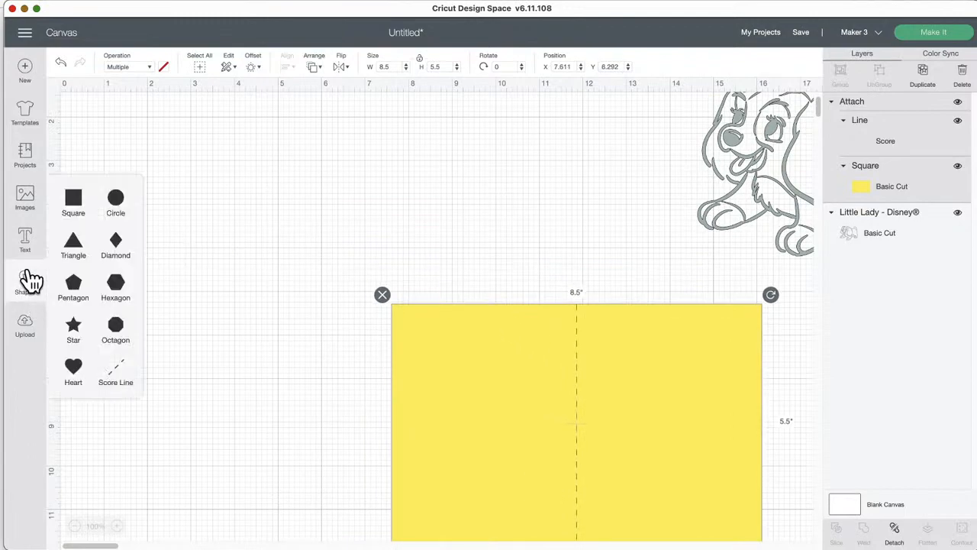
left_click(90, 214)
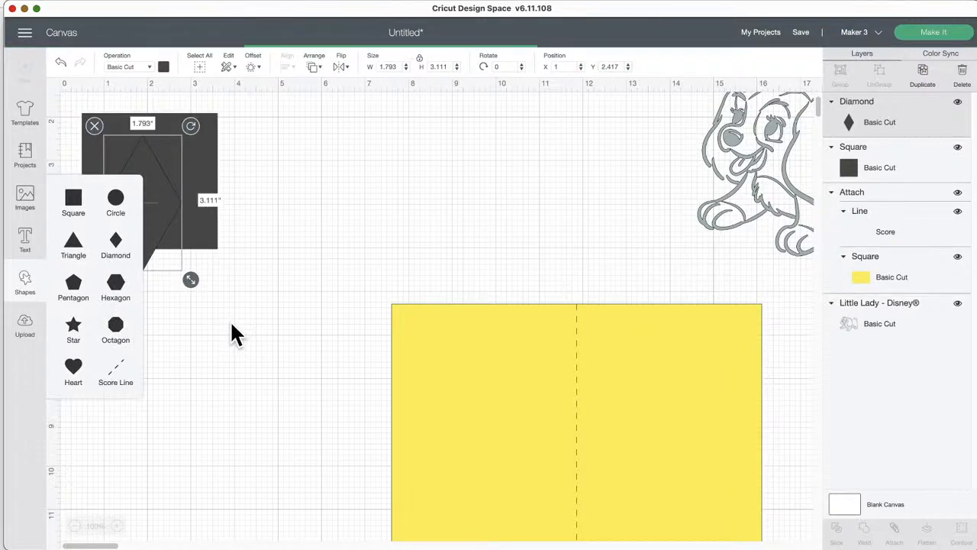
left_click(320, 195)
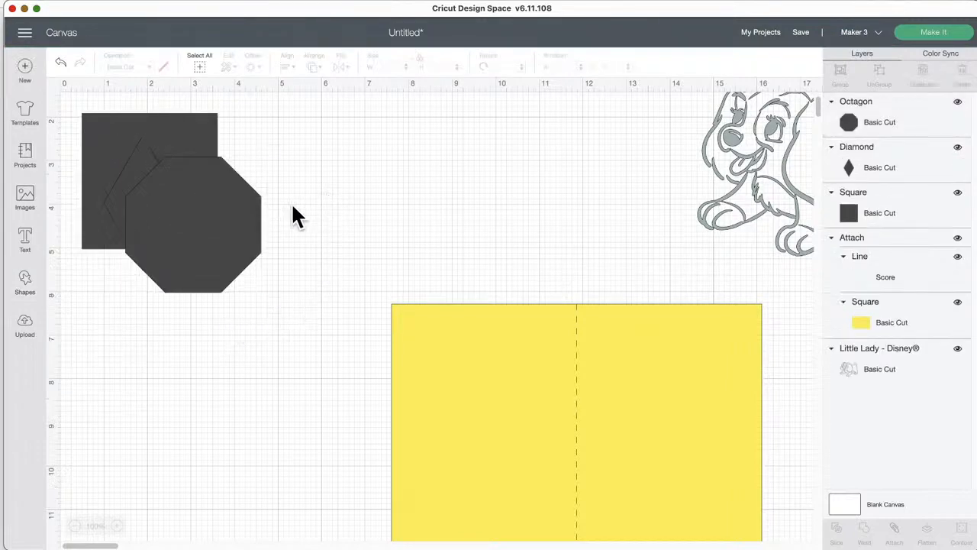
- Spread the square, diamond and octagon in a row above the card, and move the card to about X 11.889, Y 6.903
left_click_drag(207, 223, 486, 205)
left_click_drag(151, 200, 306, 223)
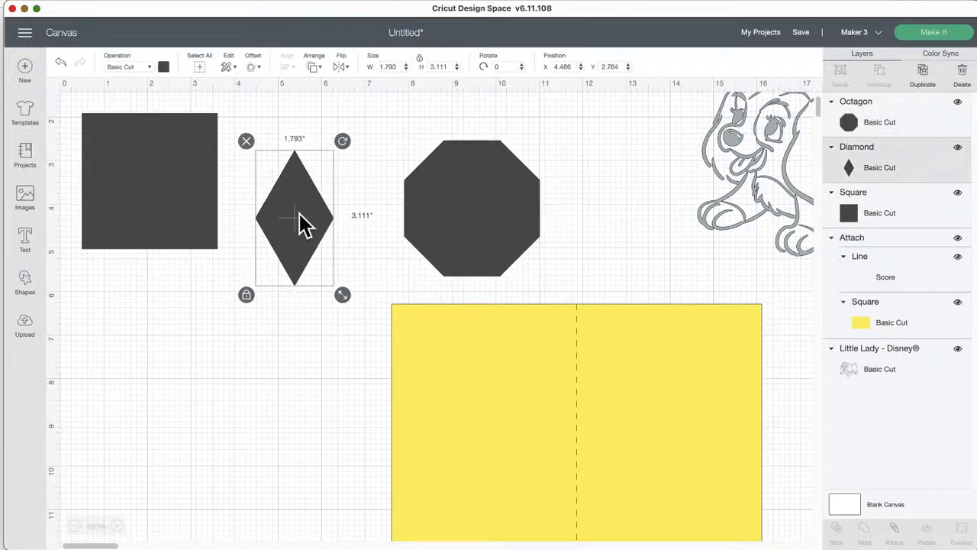
left_click_drag(442, 323, 604, 363)
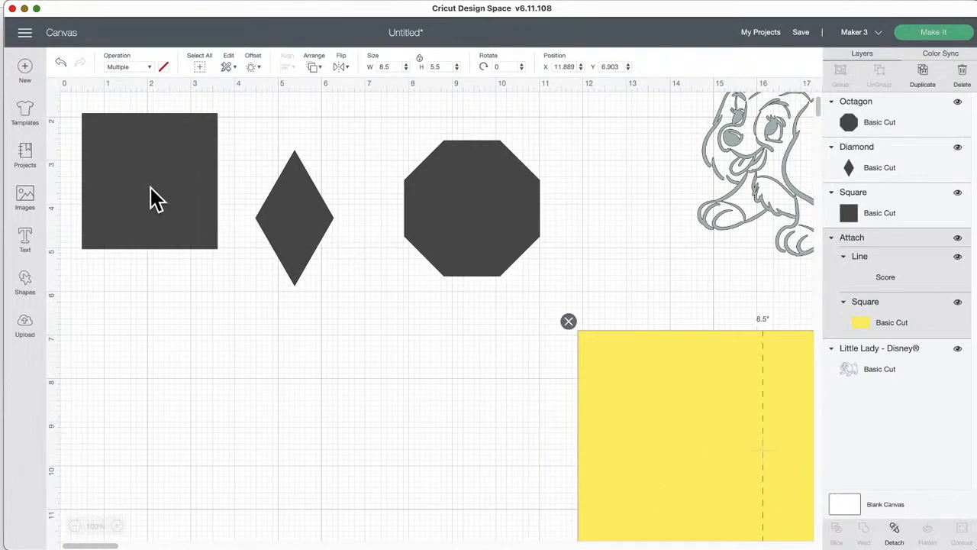
left_click_drag(149, 192, 171, 225)
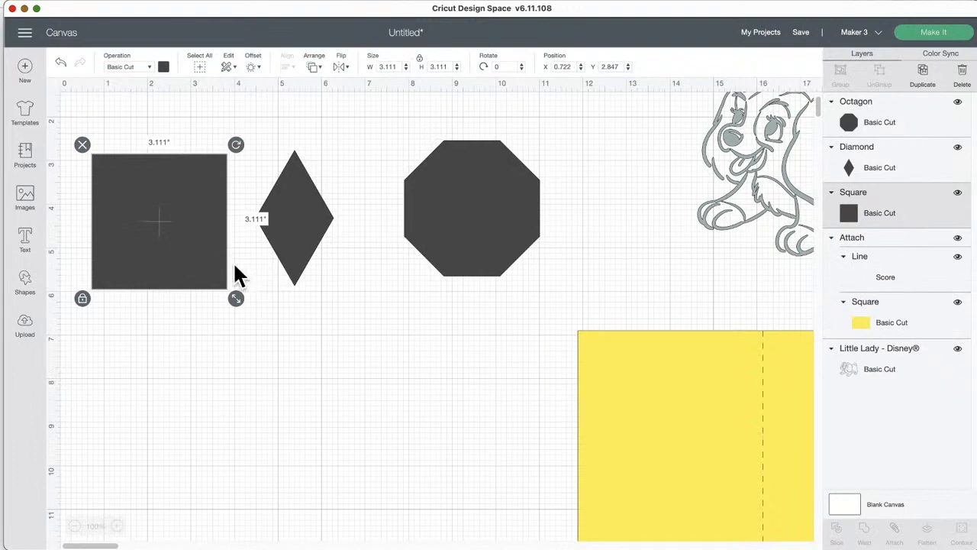
- Recolor the square, diamond and octagon together to the custom green #59ce41
left_click_drag(128, 106, 565, 226)
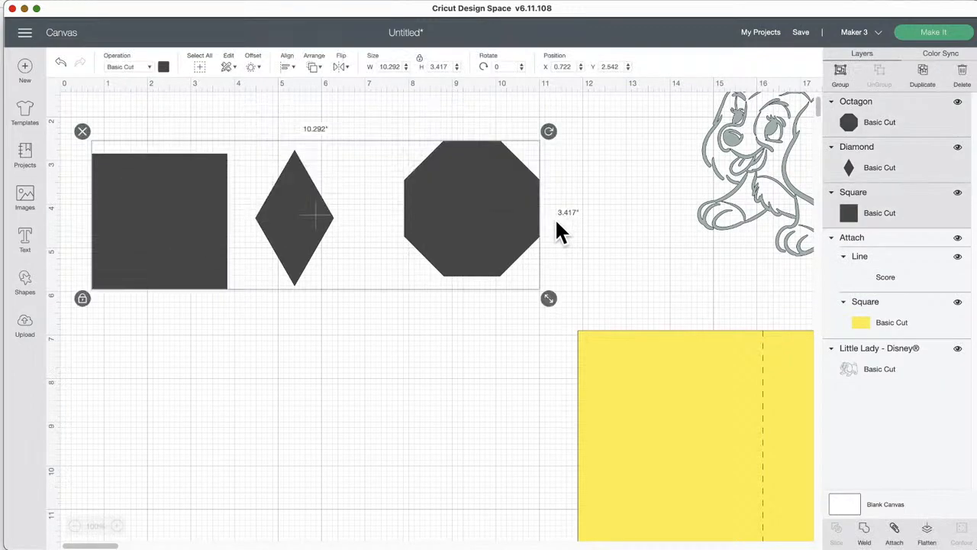
left_click(163, 69)
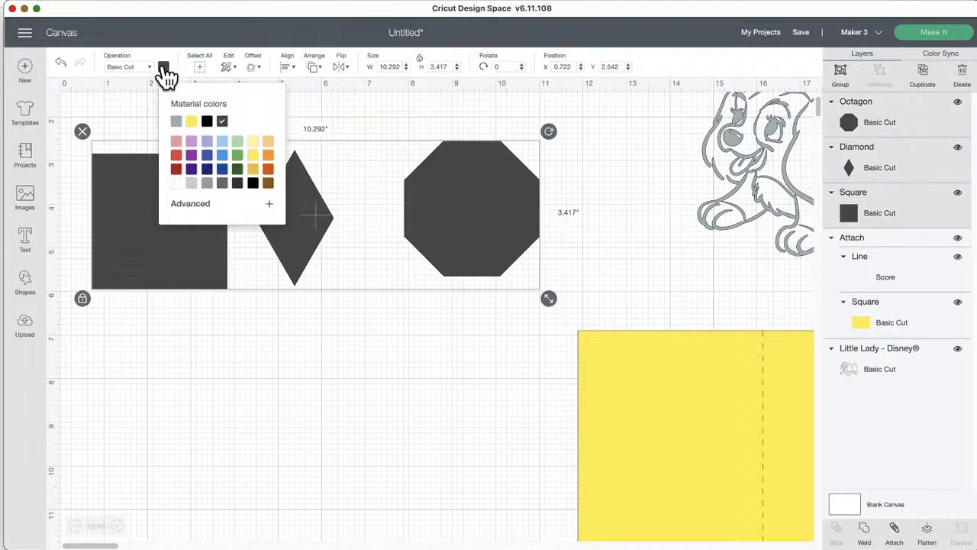
left_click(193, 202)
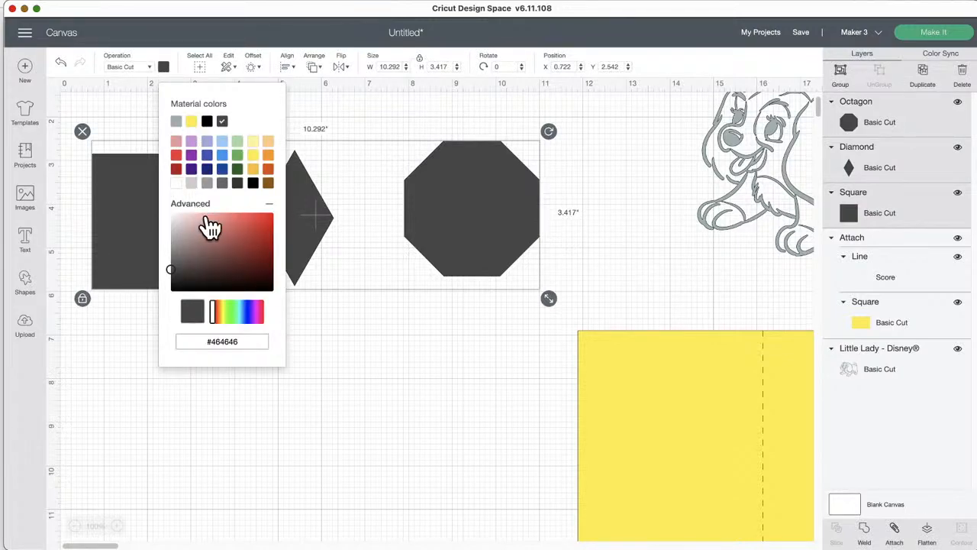
left_click(229, 313)
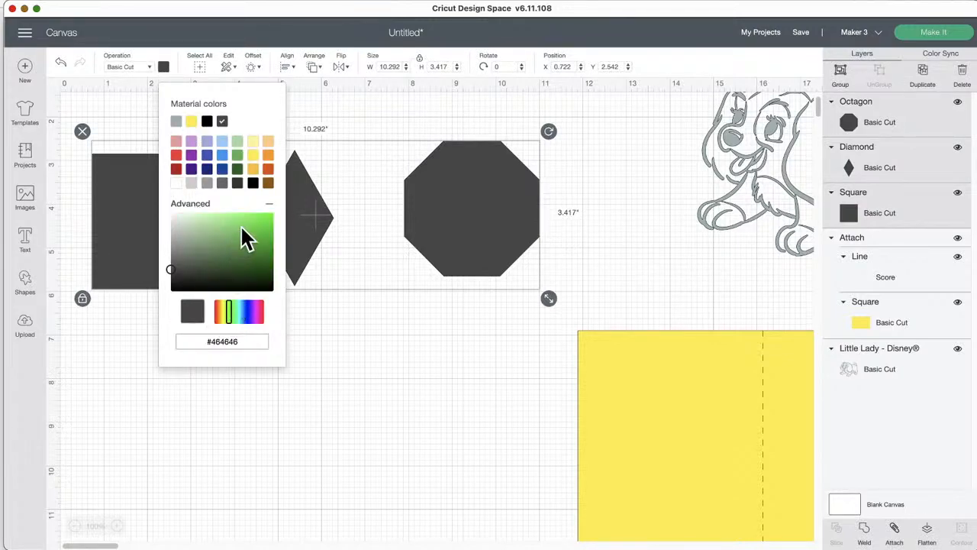
left_click(240, 226)
mouse_move(229, 305)
left_mouse_down()
mouse_move(216, 305)
mouse_move(248, 307)
mouse_move(227, 309)
left_mouse_up()
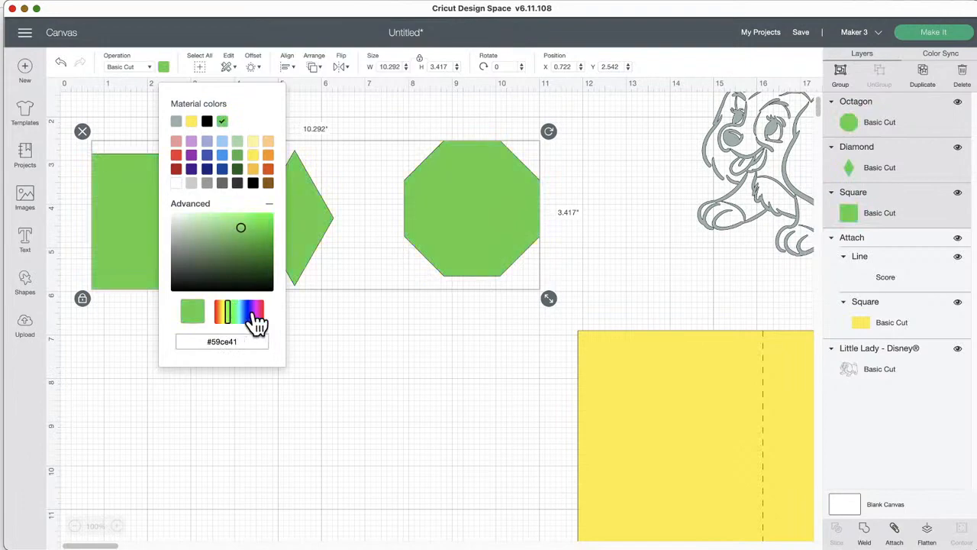
left_click(320, 310)
- Recolor the green square to the custom magenta #ce41bd
left_click(201, 186)
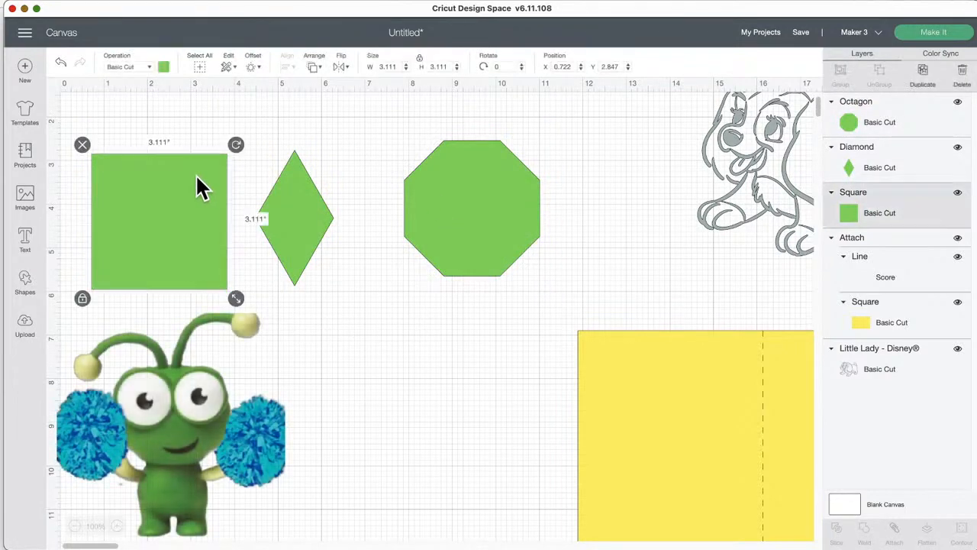
left_click(162, 66)
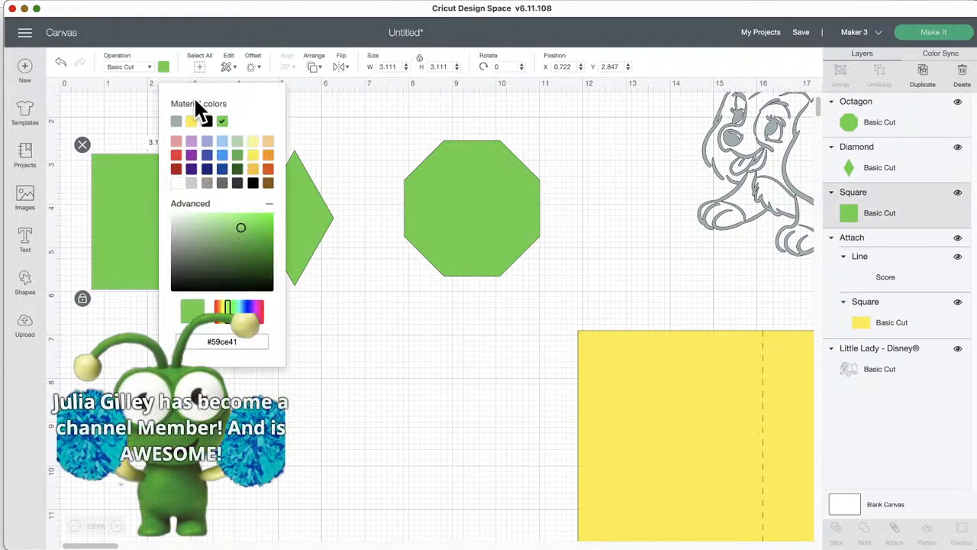
left_click(257, 309)
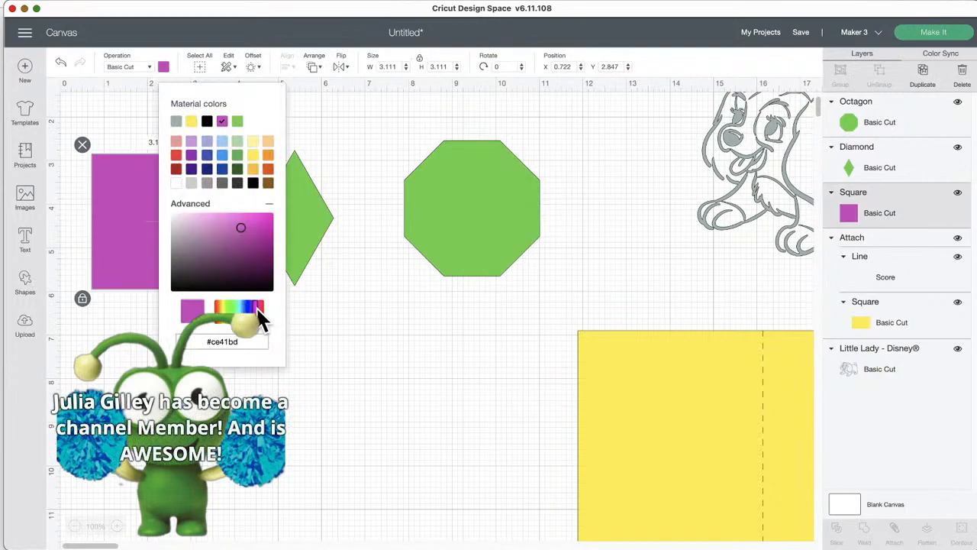
- Recolor the octagon to orange from the material color swatches and deselect it
left_click(435, 197)
left_click(163, 67)
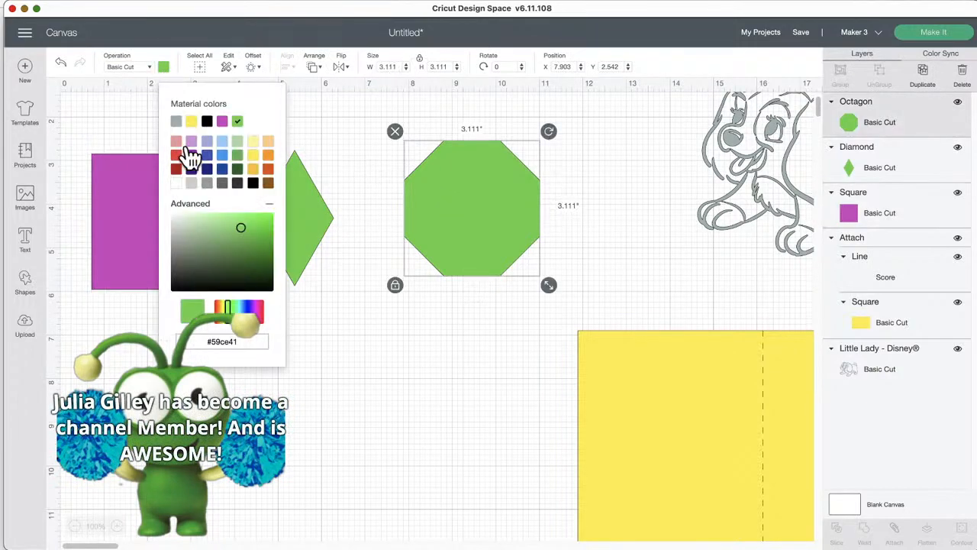
left_click(267, 169)
left_click(362, 305)
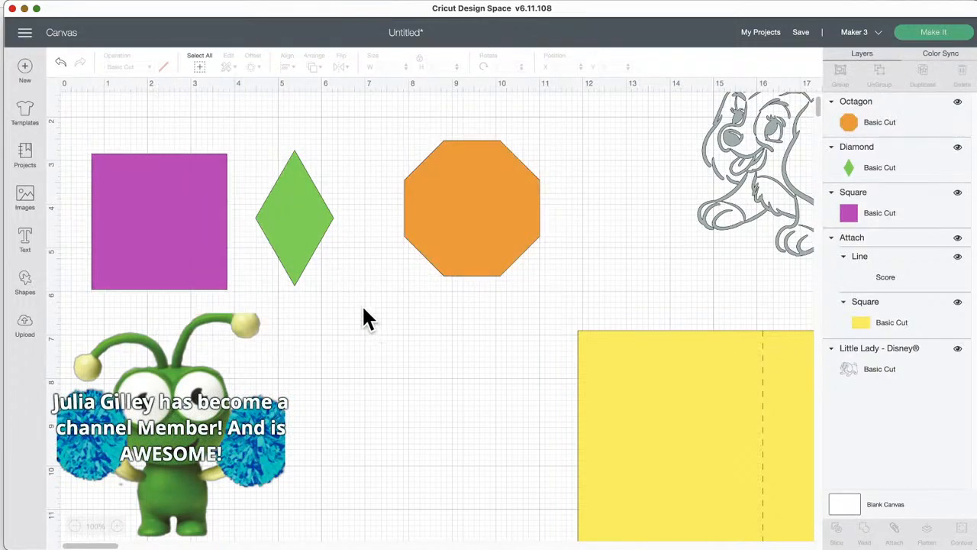
- Set the magenta square's operation to Print Then Cut and move it to about X 0.917, Y 3.264
left_click(193, 181)
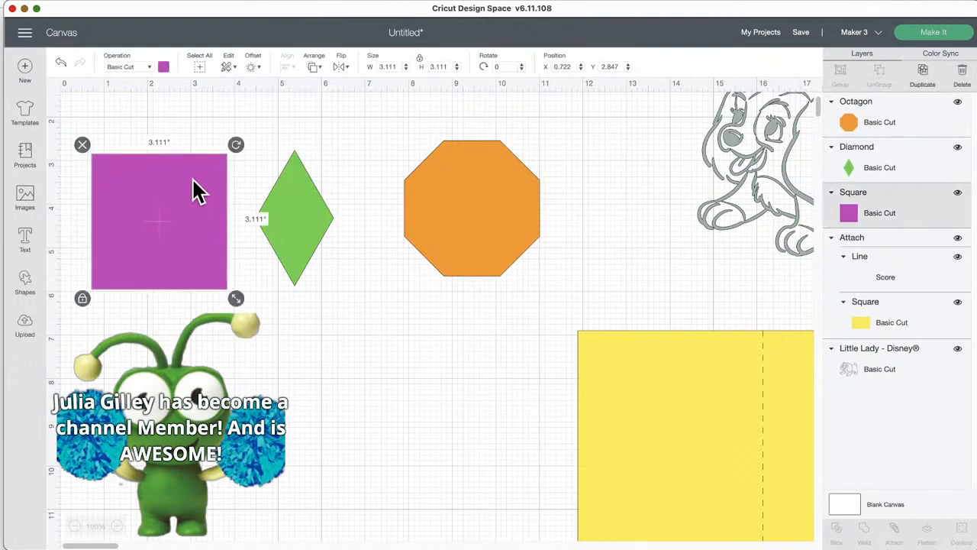
left_click(142, 68)
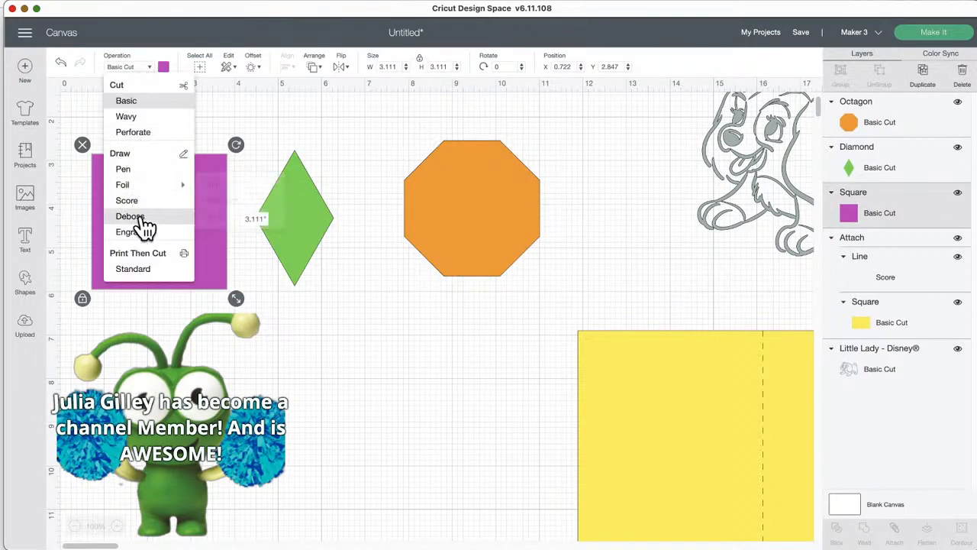
left_click(136, 269)
left_click_drag(155, 208, 163, 219)
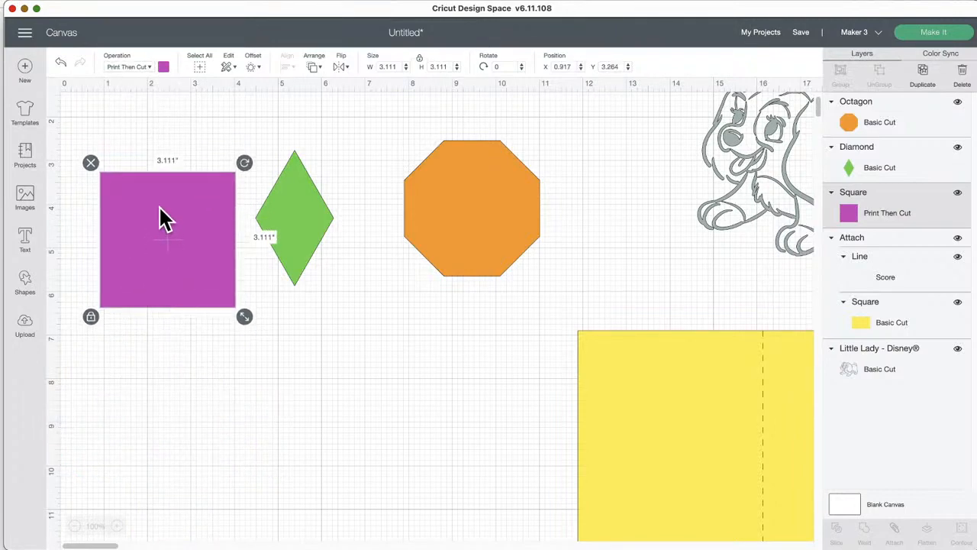
- Switch the magenta square's print type to Pattern and fill it with the rainbow-striped watercolor pattern
left_click(163, 209)
left_click(163, 67)
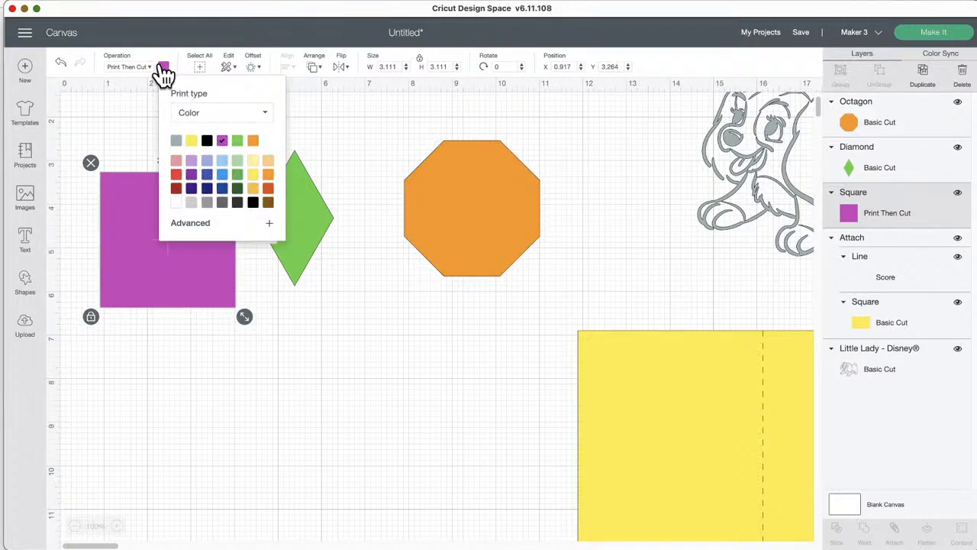
left_click(191, 226)
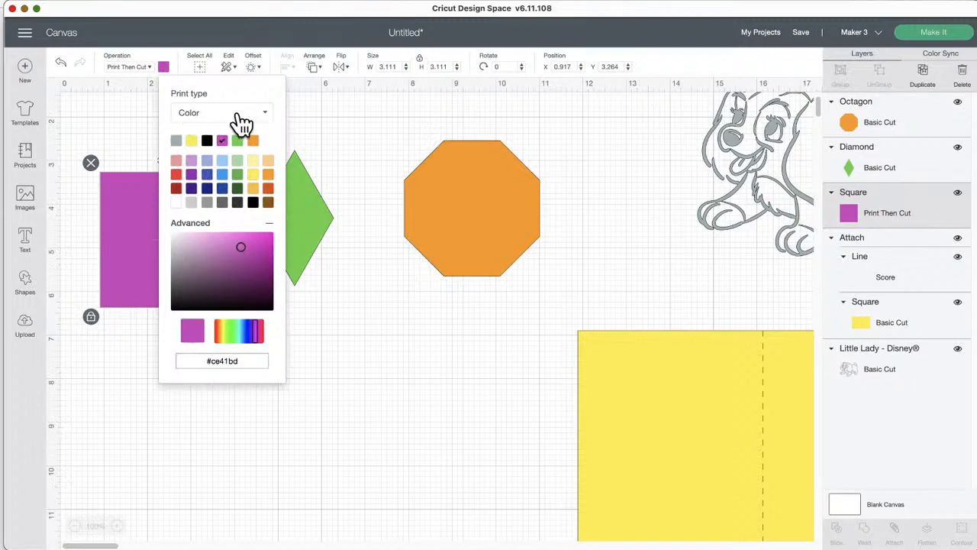
left_click(267, 121)
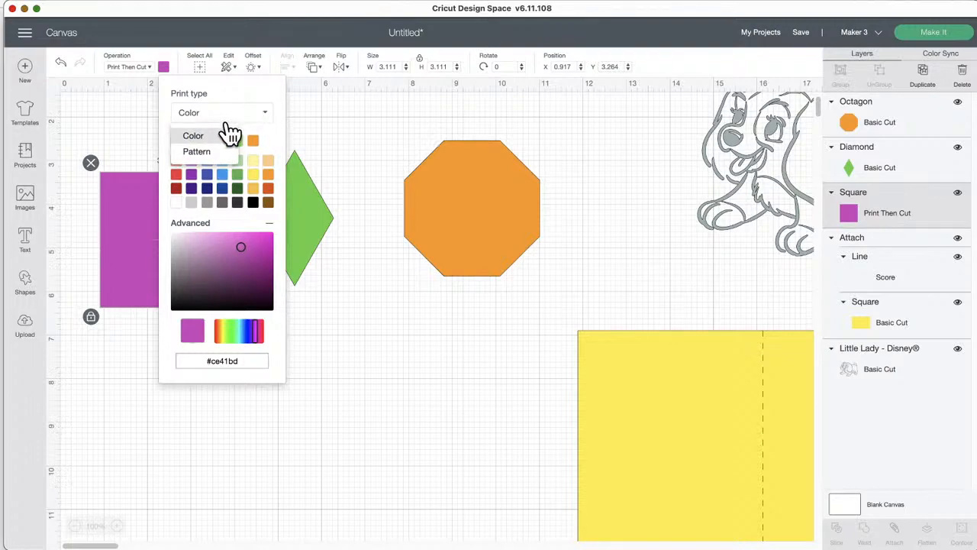
left_click(204, 156)
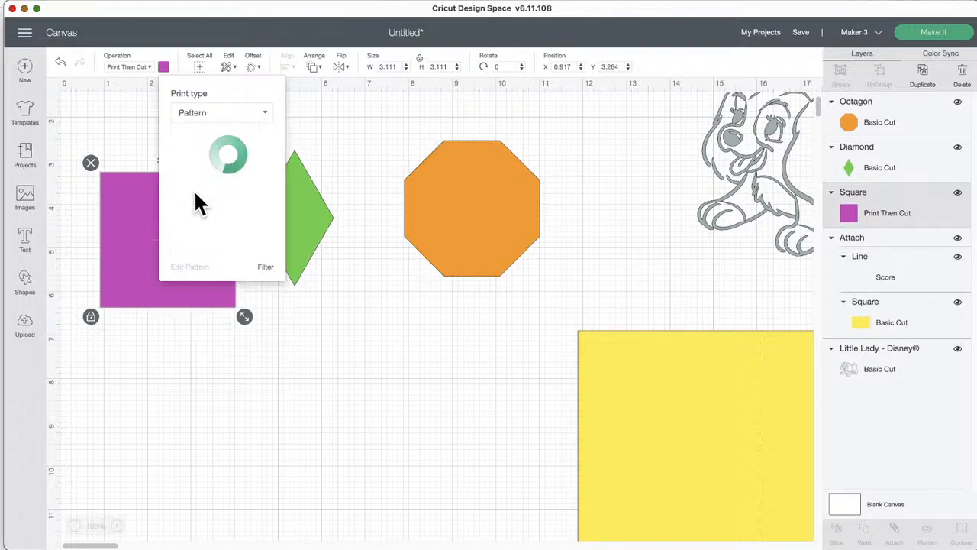
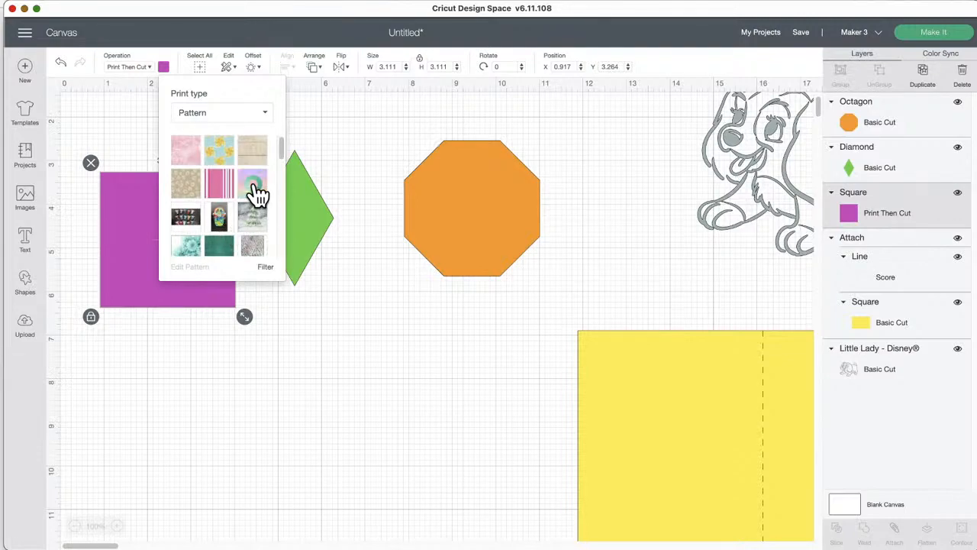
scroll(256, 200, "down", 10)
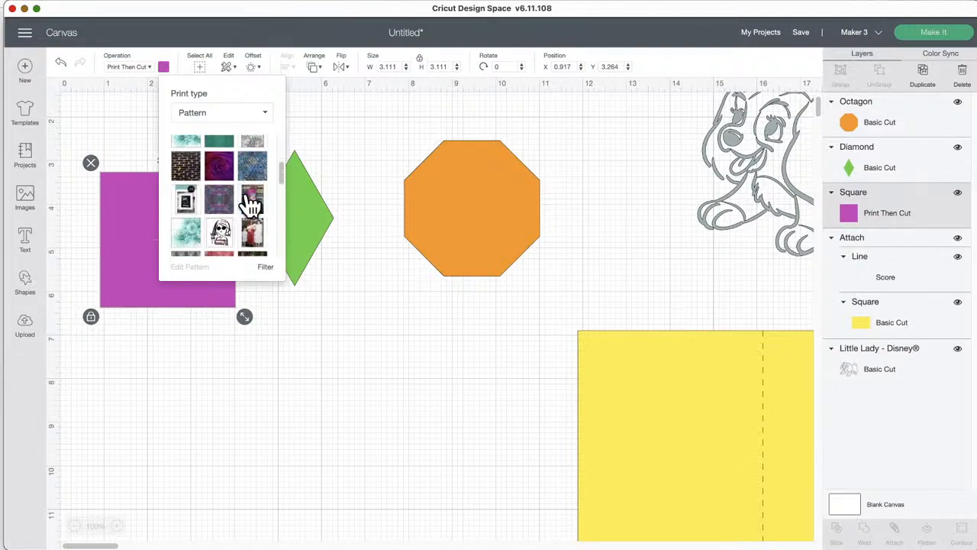
scroll(252, 205, "down", 10)
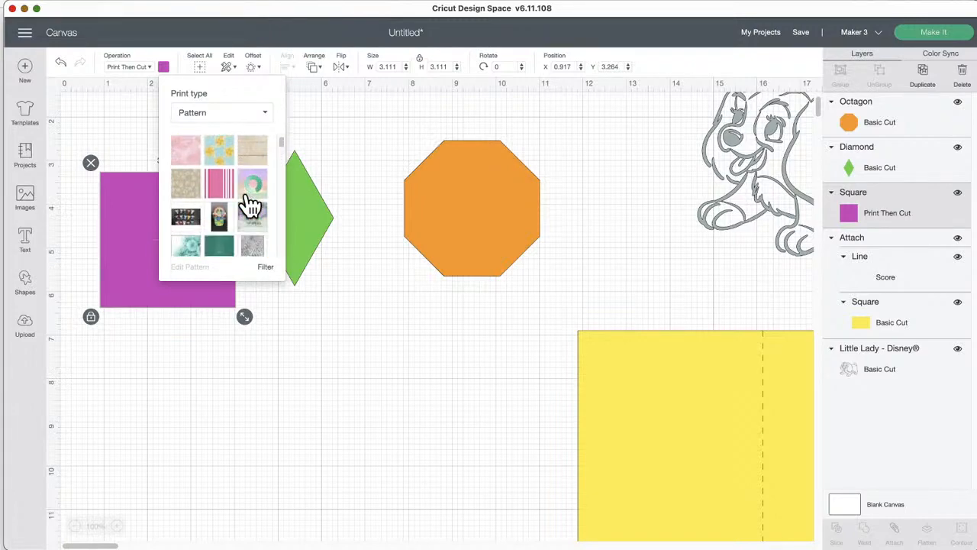
left_click(252, 197)
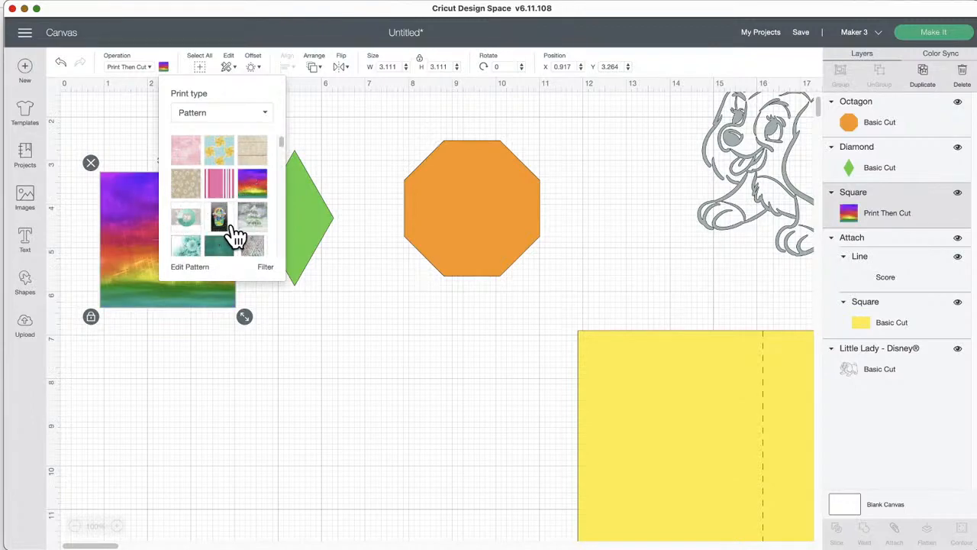
left_click(267, 309)
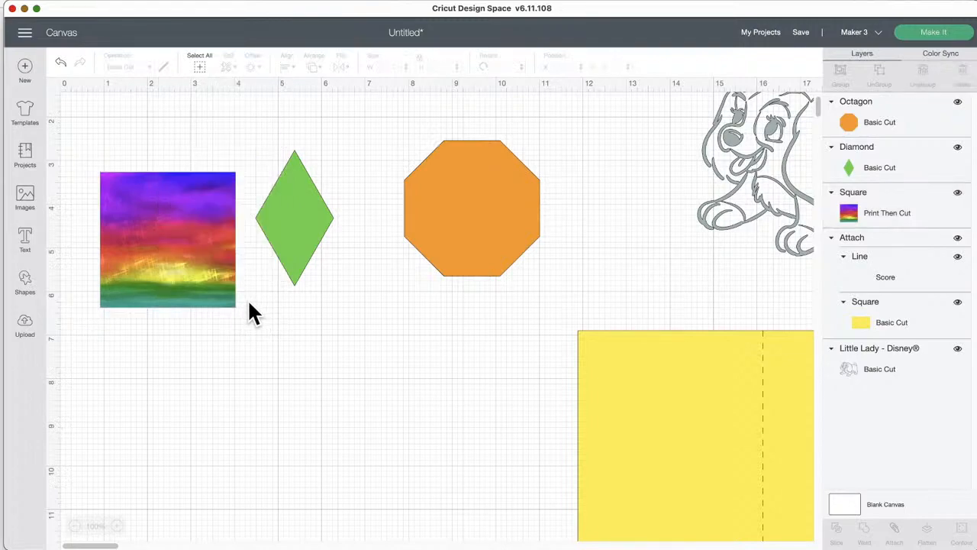
- Fill the square with the colorful bug-figurine photo pattern and enlarge it to about 7.611 inches
left_click(156, 208)
left_click(163, 66)
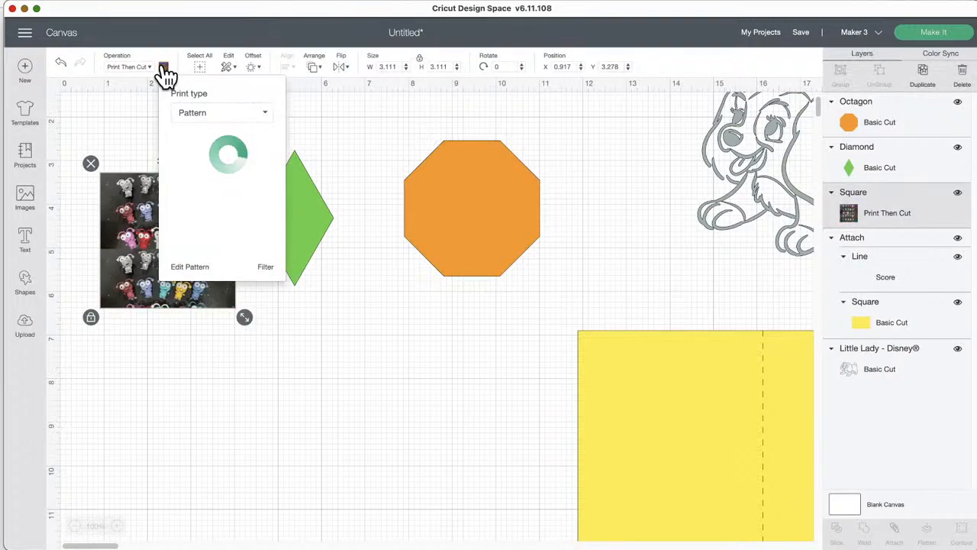
left_click(279, 331)
left_click(202, 286)
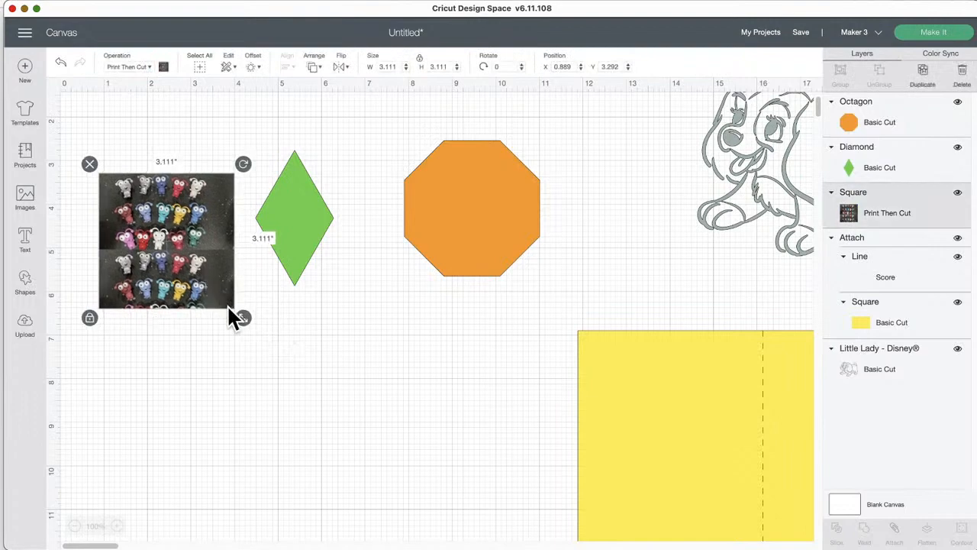
left_click_drag(242, 316, 437, 450)
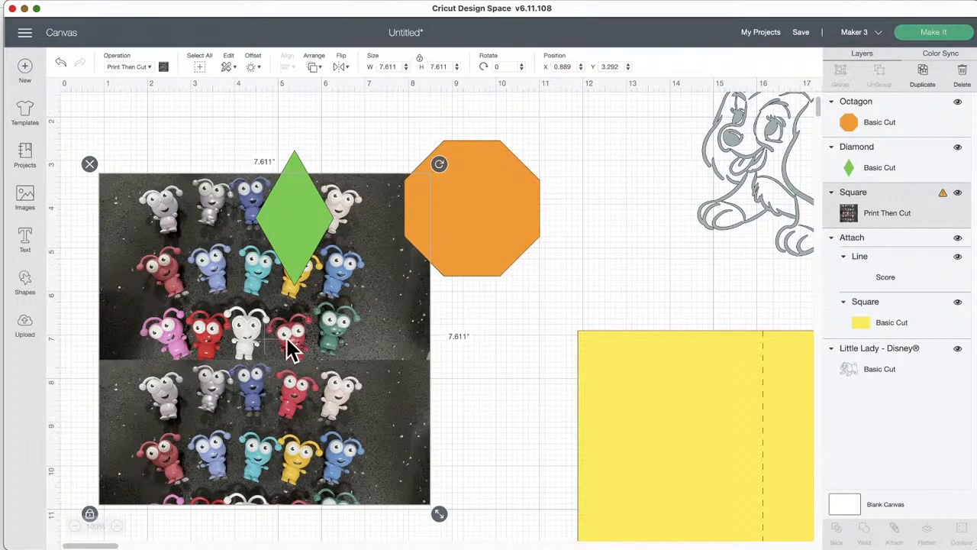
- Edit the square's figurine pattern, reducing its scale to about 15, and return to the canvas
left_click(164, 68)
left_click(191, 268)
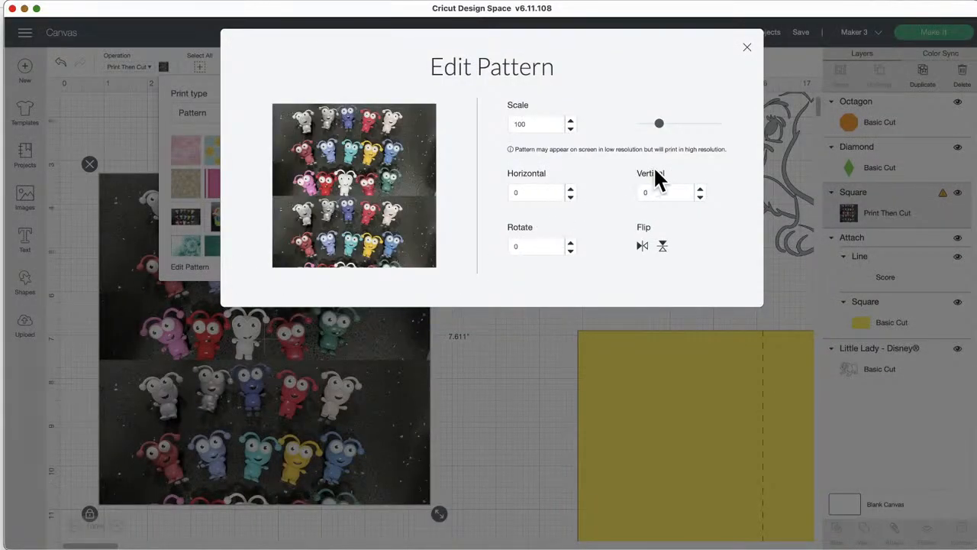
left_click_drag(659, 126, 638, 125)
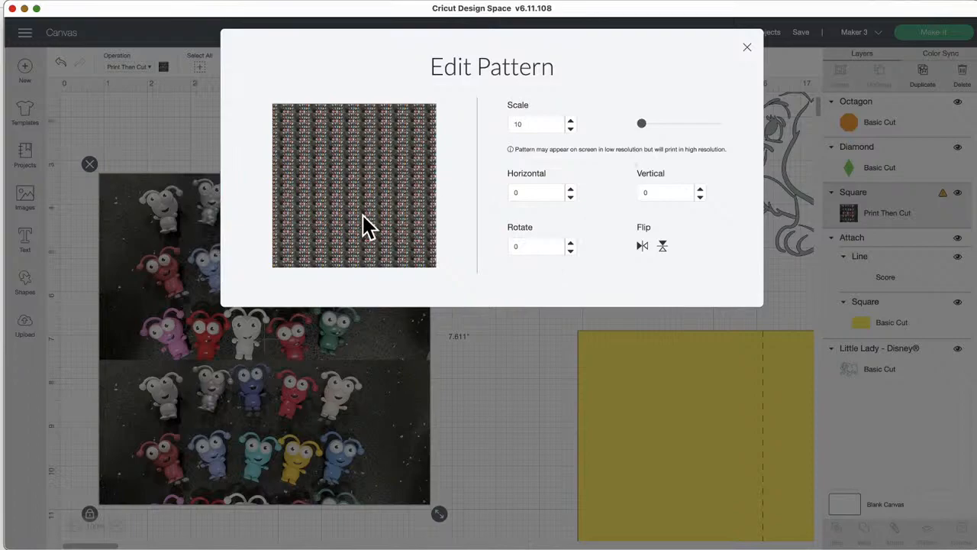
left_click(475, 401)
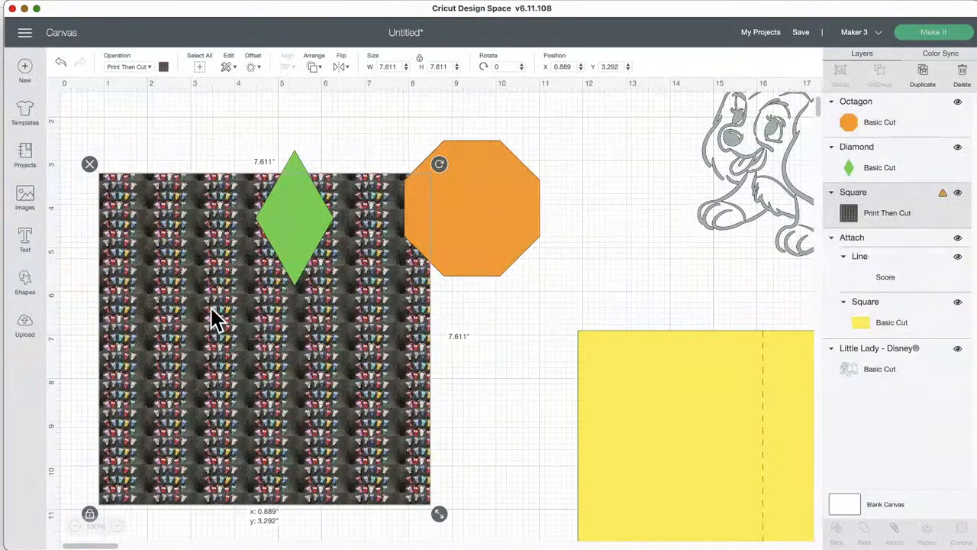
- Reopen the pattern settings for the square and enlarge the figurine pattern's scale to about 312
left_click(142, 67)
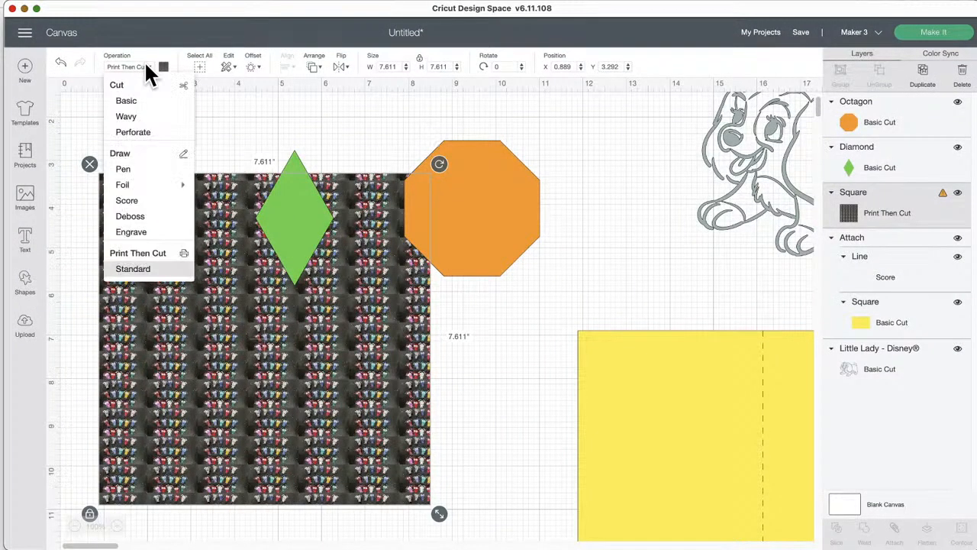
left_click(165, 68)
left_click(165, 68)
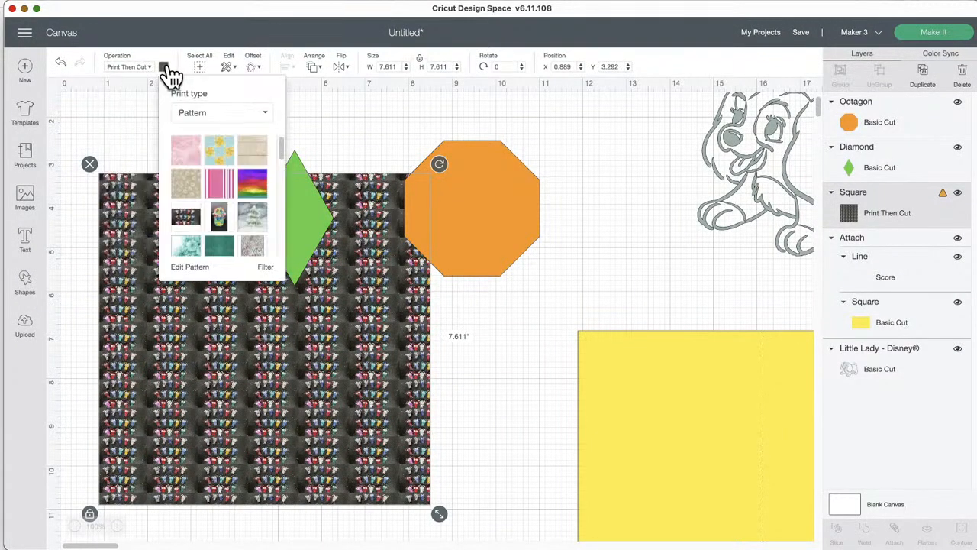
left_click(191, 268)
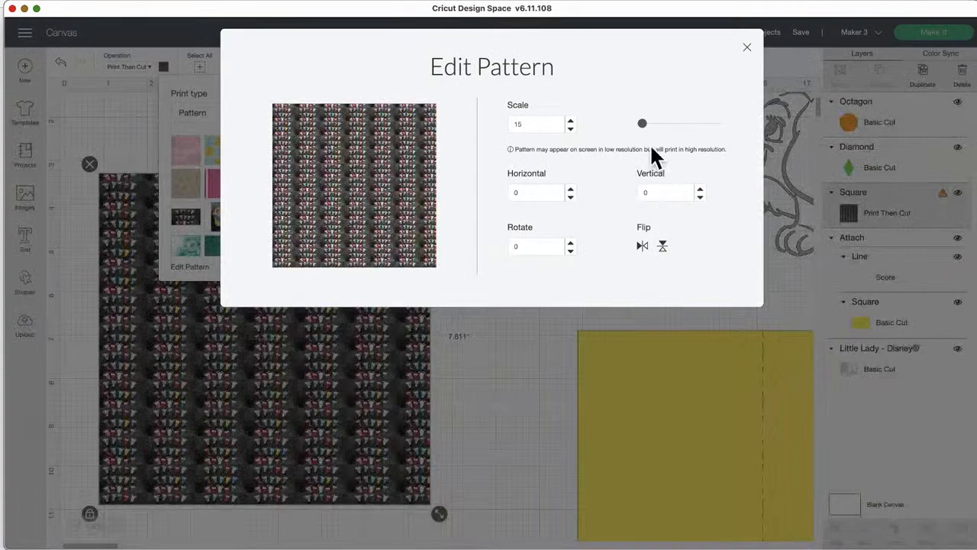
left_click_drag(640, 122, 704, 134)
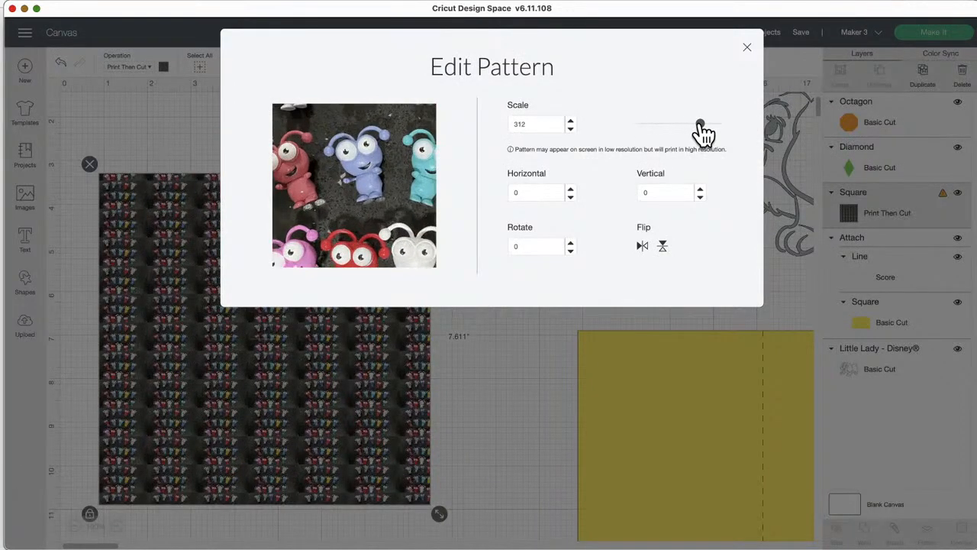
- Shift the figurine pattern horizontally to -23
left_click(570, 198)
left_click(570, 198)
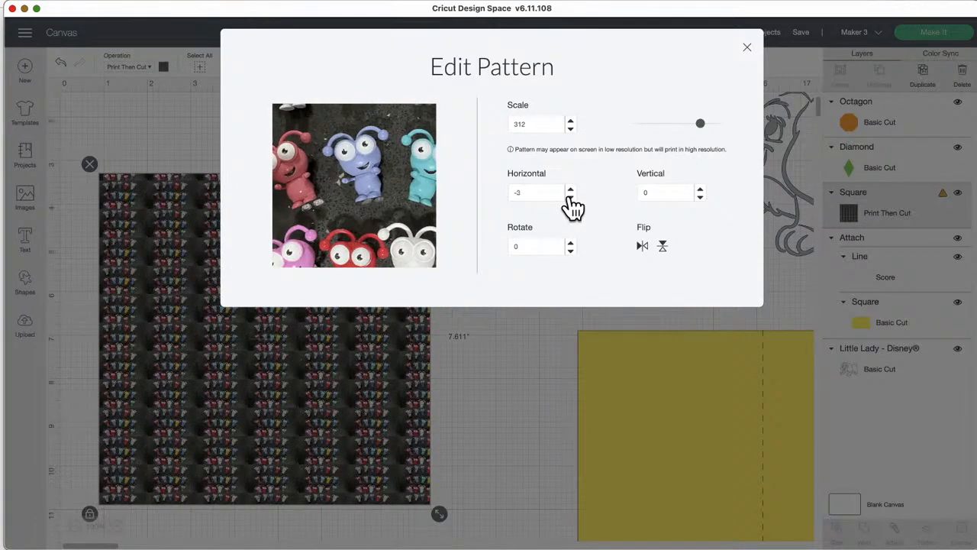
left_click(571, 199)
left_click(570, 199)
left_click(570, 198)
left_click(570, 199)
left_click(571, 198)
left_click(571, 199)
left_click(570, 199)
left_click(570, 199)
left_click(571, 199)
left_click(571, 199)
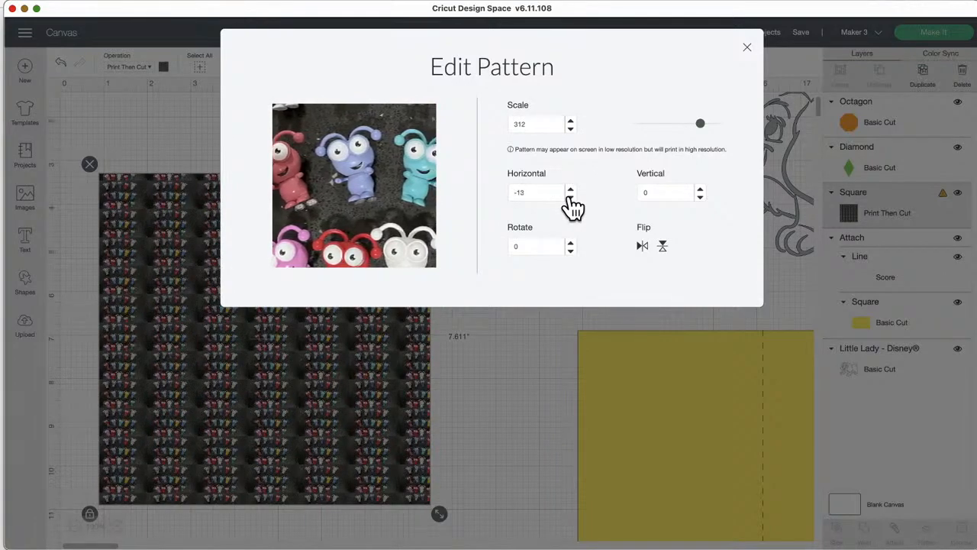
left_click(570, 198)
left_click(571, 198)
left_click(571, 198)
left_click(570, 199)
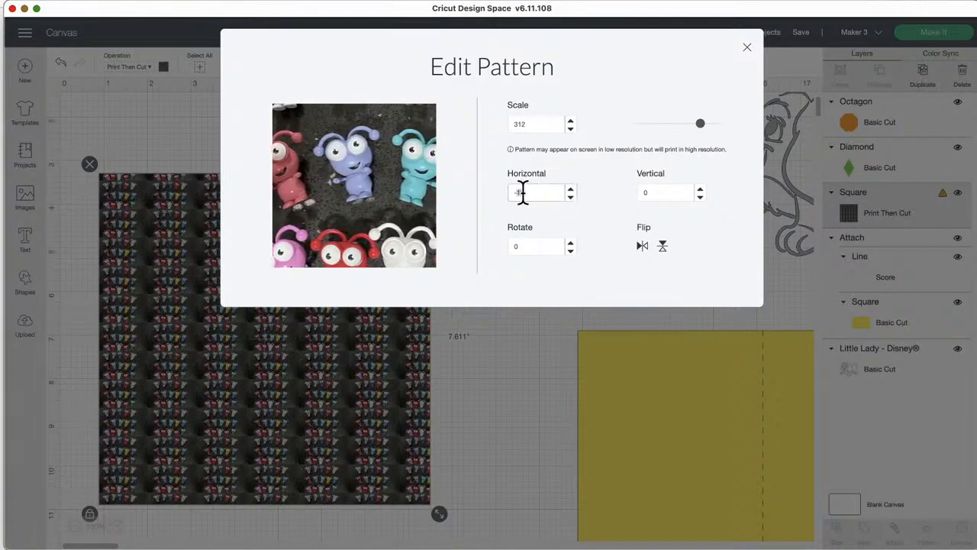
left_click(571, 198)
left_click(571, 198)
left_click(571, 198)
left_click(570, 197)
left_click(570, 198)
left_click(571, 198)
left_click(570, 198)
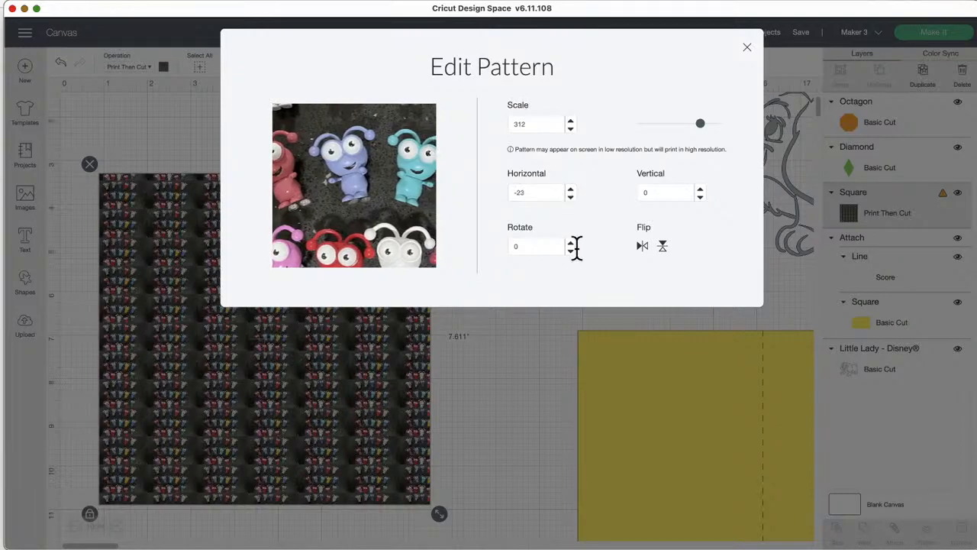
- Rotate the figurine pattern to 12 degrees
left_click(572, 242)
left_click(571, 242)
left_click(571, 242)
left_click(571, 242)
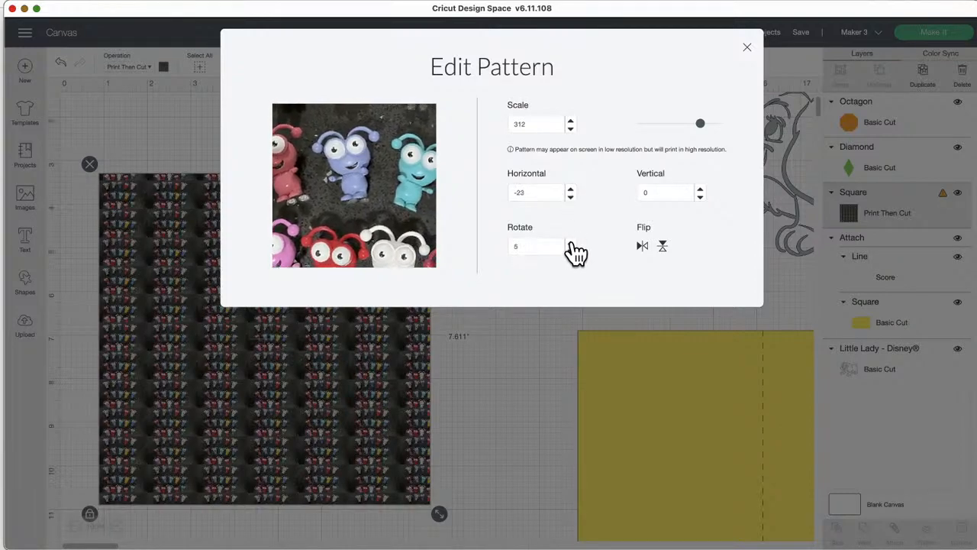
left_click(571, 242)
left_click(571, 242)
left_click(571, 242)
left_click(571, 242)
left_click(571, 242)
left_click(571, 242)
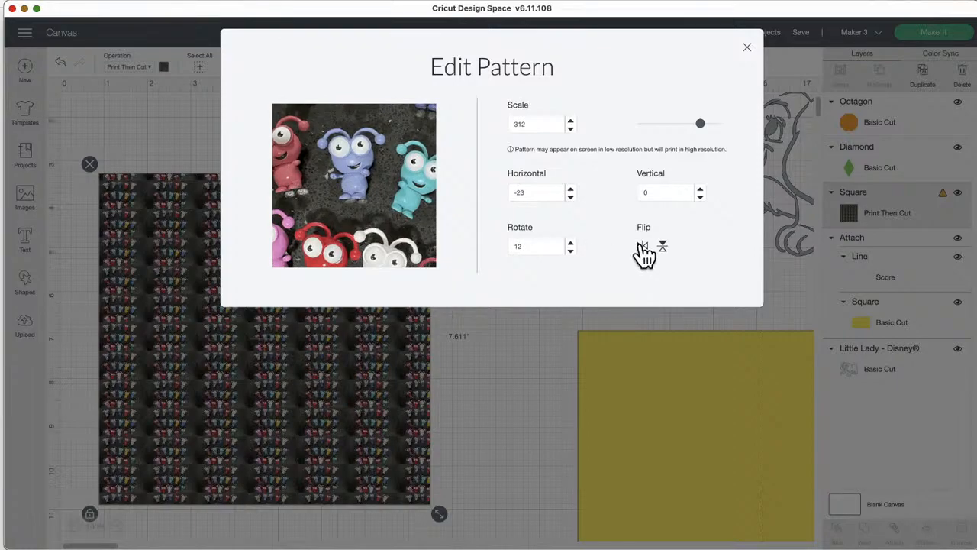
- Flip the figurine pattern horizontally and vertically, then close the pattern editor and deselect the square
left_click(643, 248)
left_click(643, 247)
left_click(643, 247)
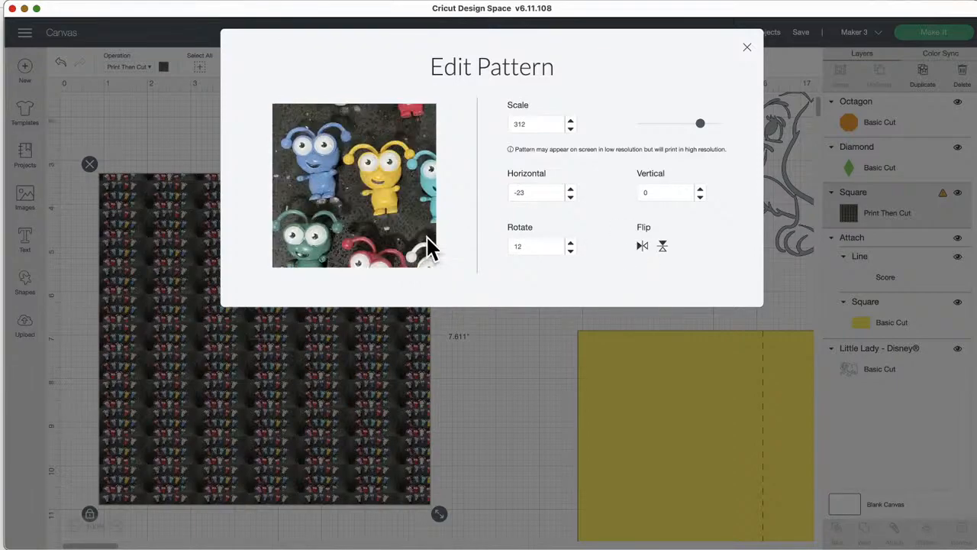
left_click(663, 246)
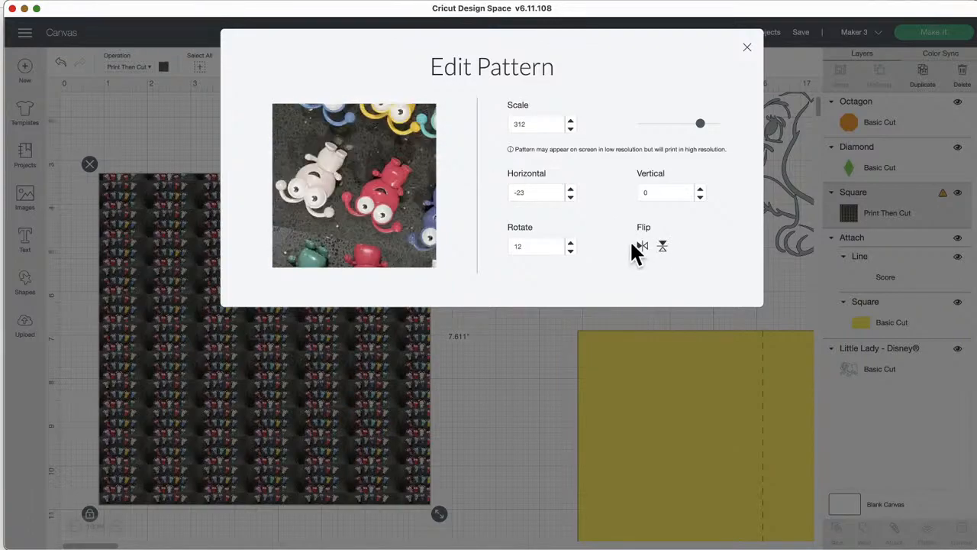
left_click(750, 47)
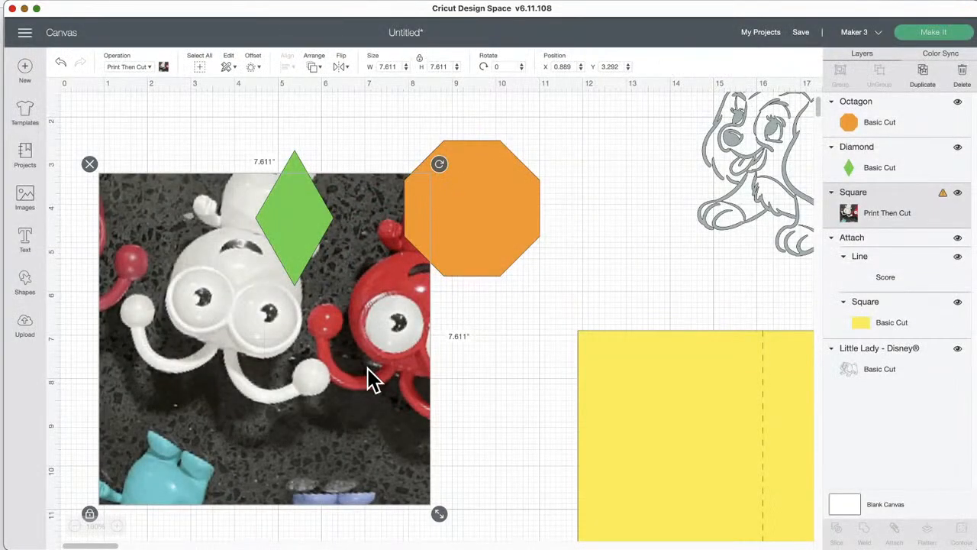
left_click(504, 361)
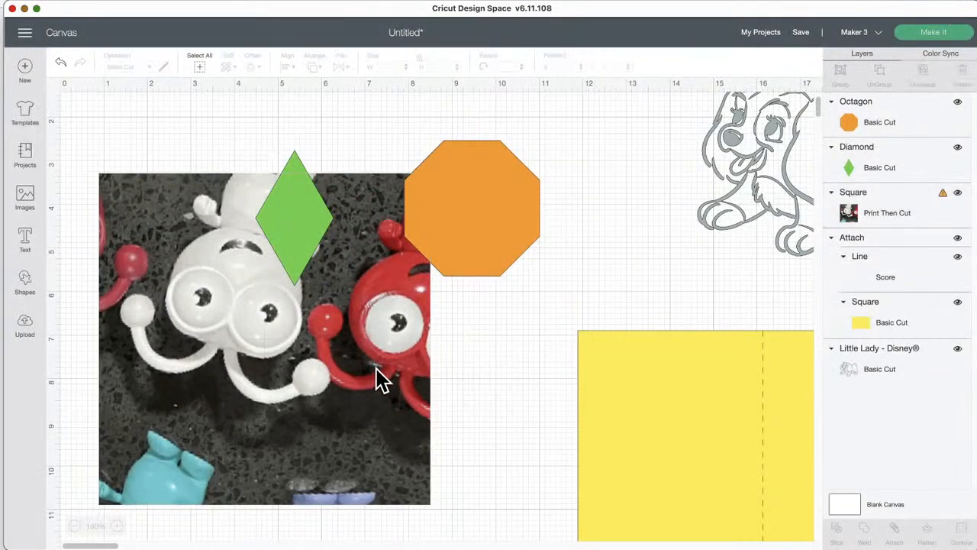
- Shrink the patterned square to about 3.042 inches and move it to about X 0.986, Y 2.847
left_click_drag(382, 379, 382, 340)
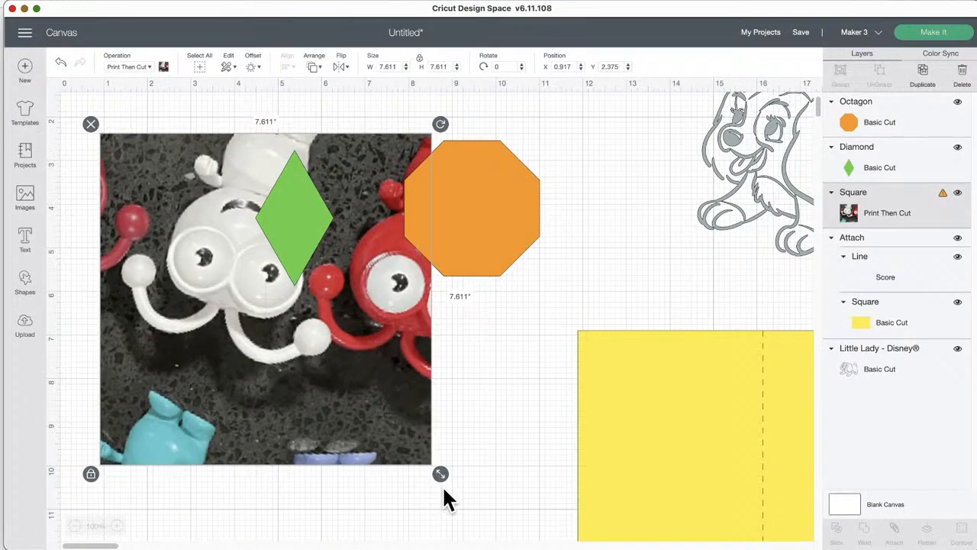
left_click_drag(441, 474, 241, 275)
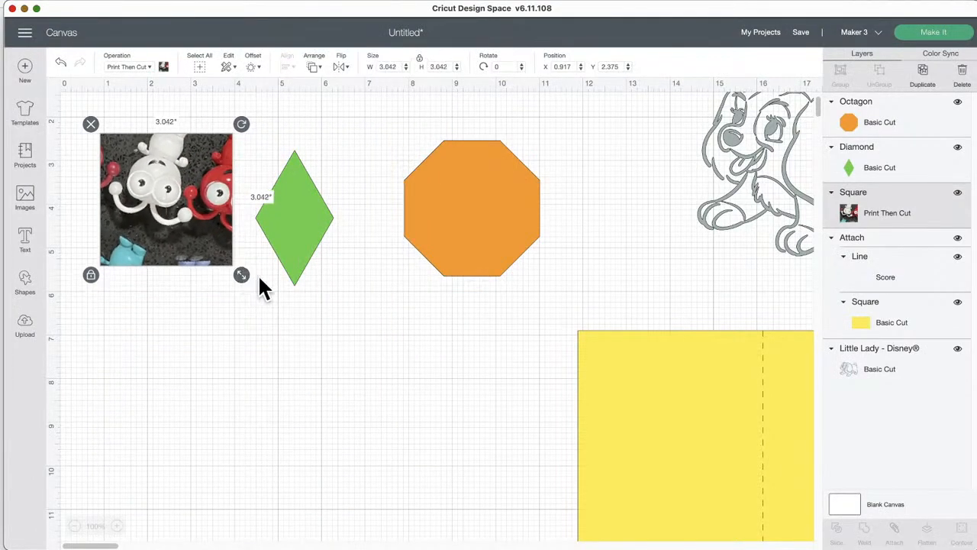
left_click_drag(214, 226, 216, 246)
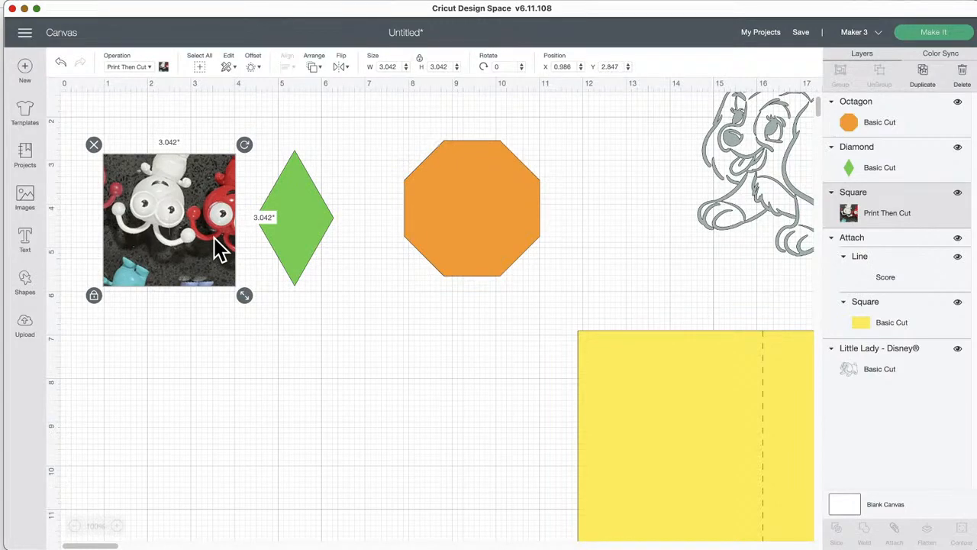
- Change the patterned square's operation to Pen and move it to about X 0.903, Y 3.264
left_click(138, 68)
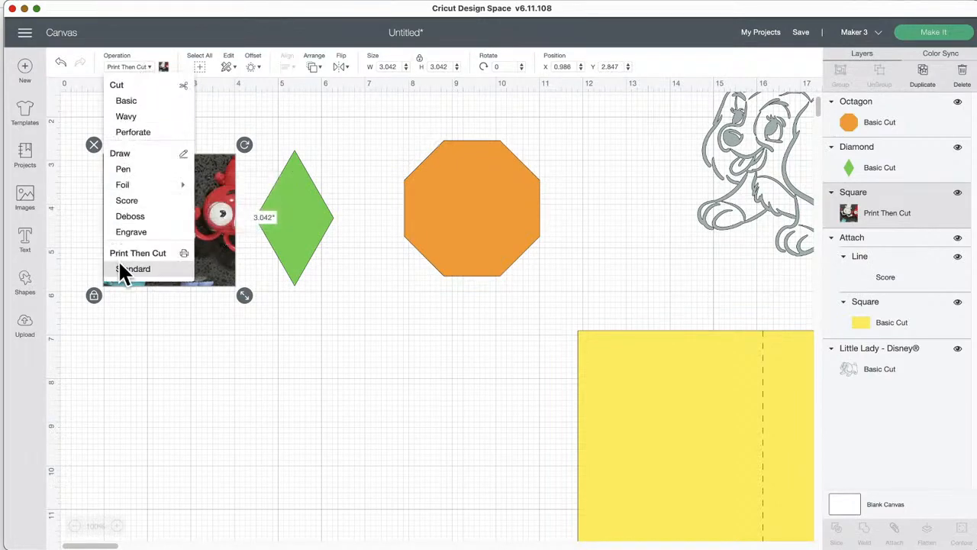
left_click(131, 171)
left_click_drag(131, 178, 169, 212)
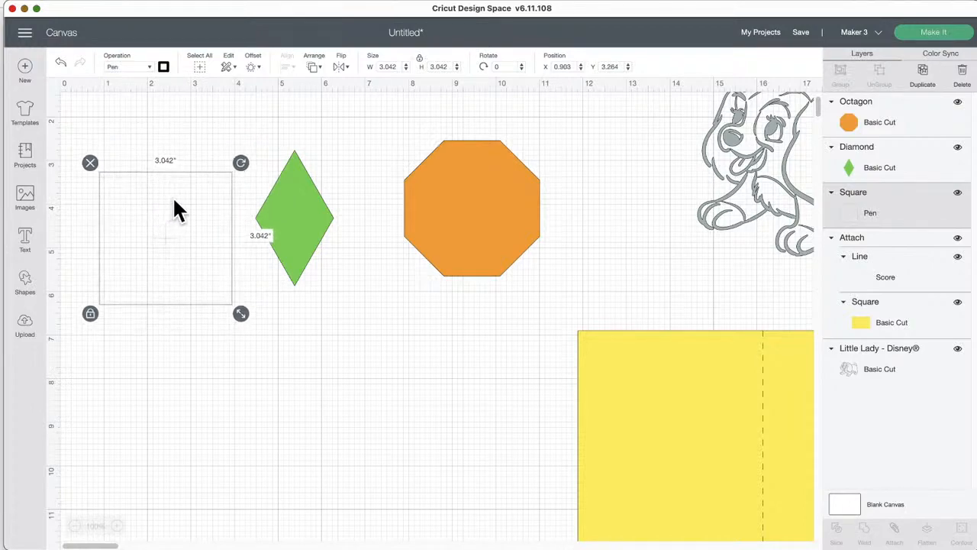
- Change the Little Lady puppy image's operation to Pen and move it to about X 11.472, Y 2.333
left_click_drag(775, 151, 695, 185)
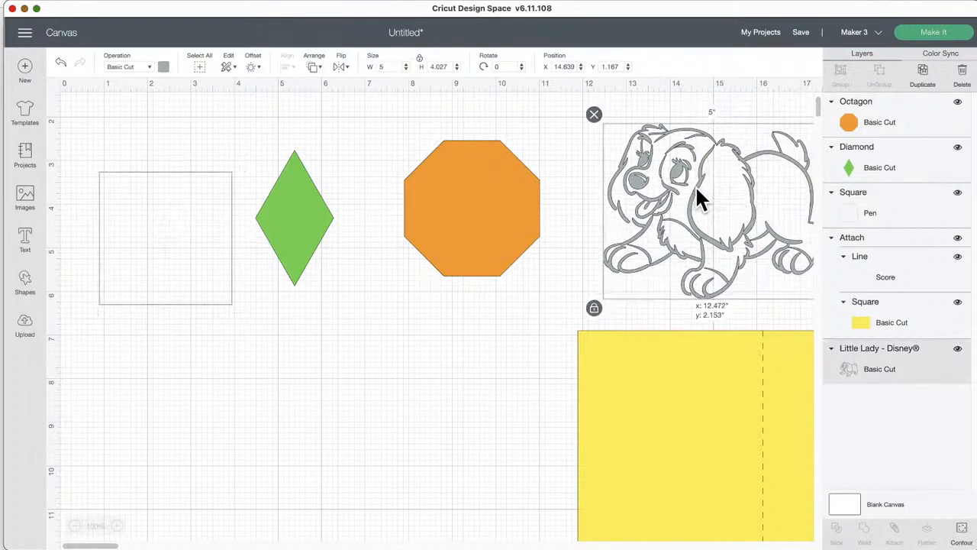
left_click(150, 67)
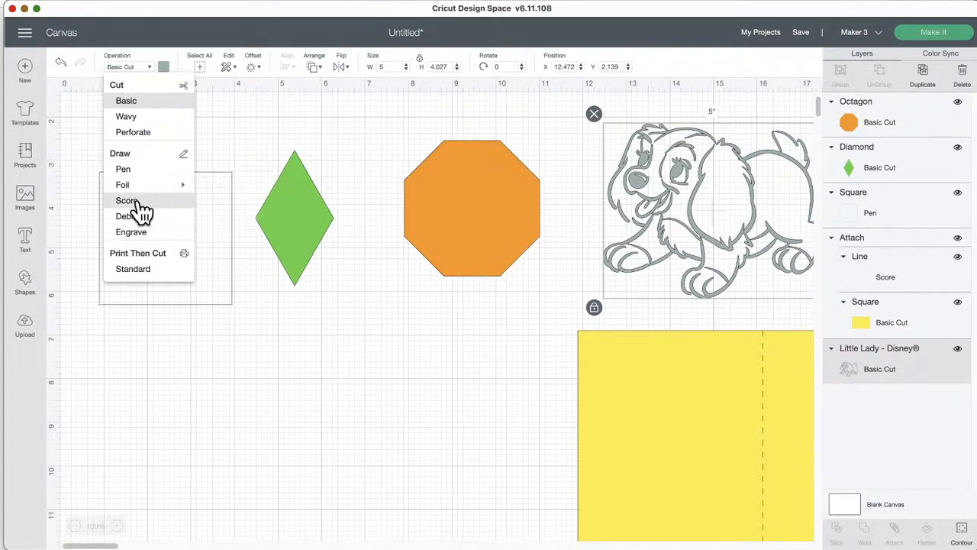
left_click(131, 170)
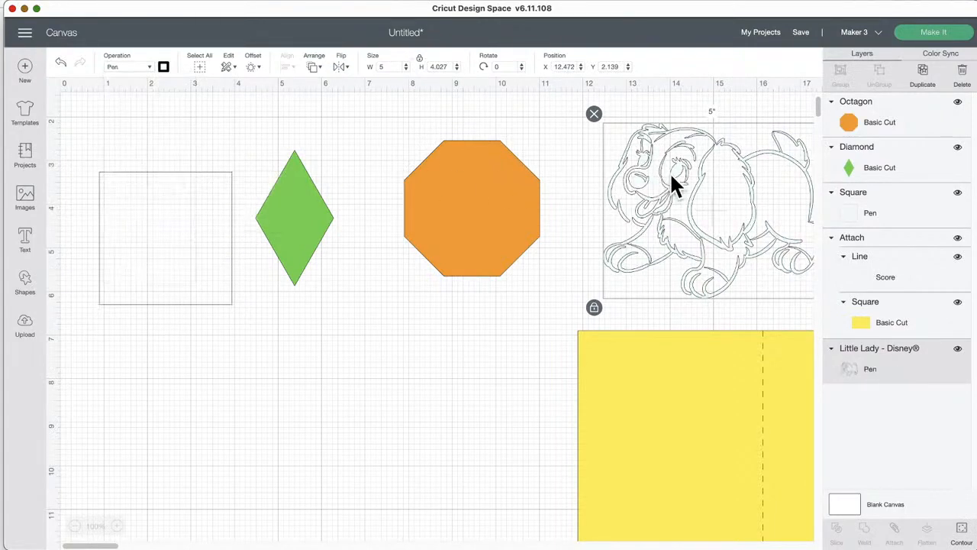
left_click_drag(671, 178, 631, 187)
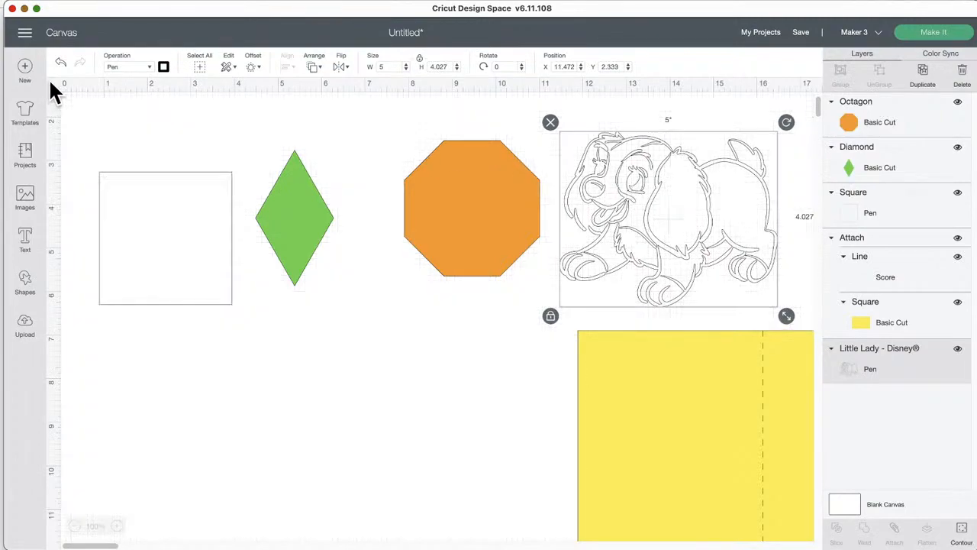
- Try the Wavy cut operation and then the Engrave operation on the Little Lady puppy image
left_click(145, 66)
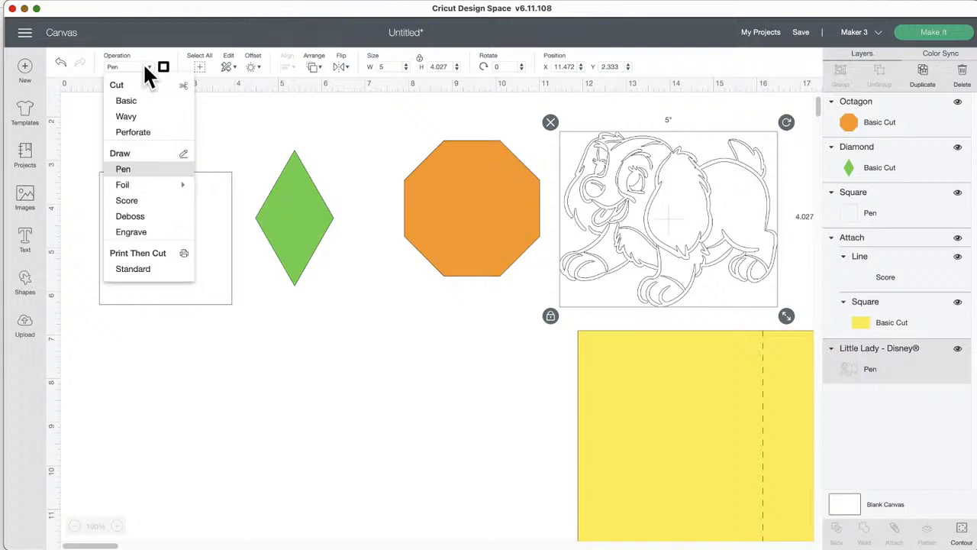
left_click(127, 117)
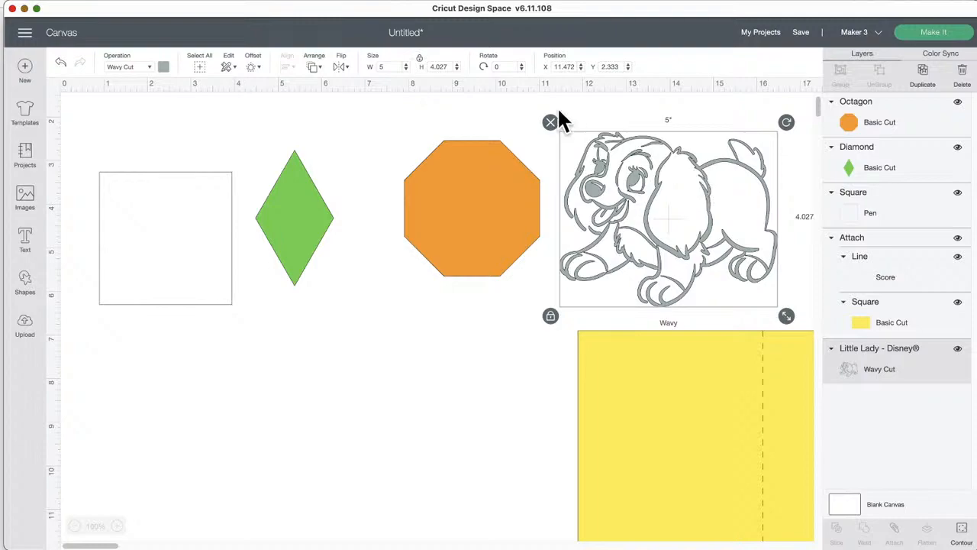
left_click(131, 67)
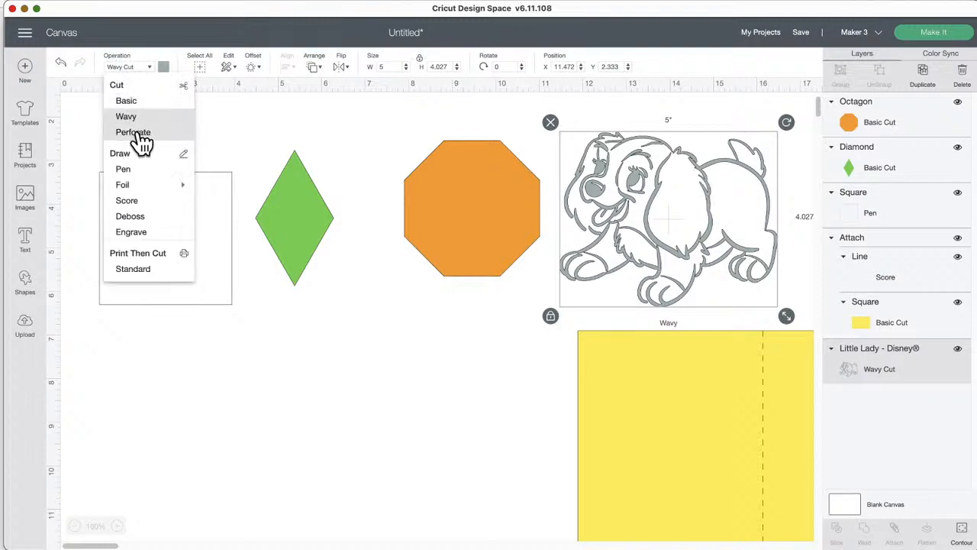
left_click(141, 232)
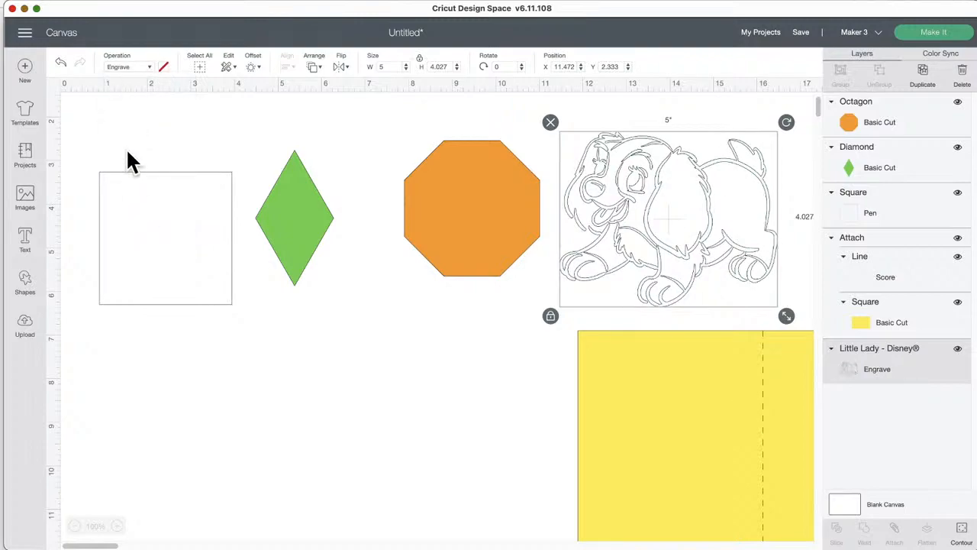
- Change the Little Lady puppy image's operation to Medium Foil and set the foil color to Purple
left_click(138, 73)
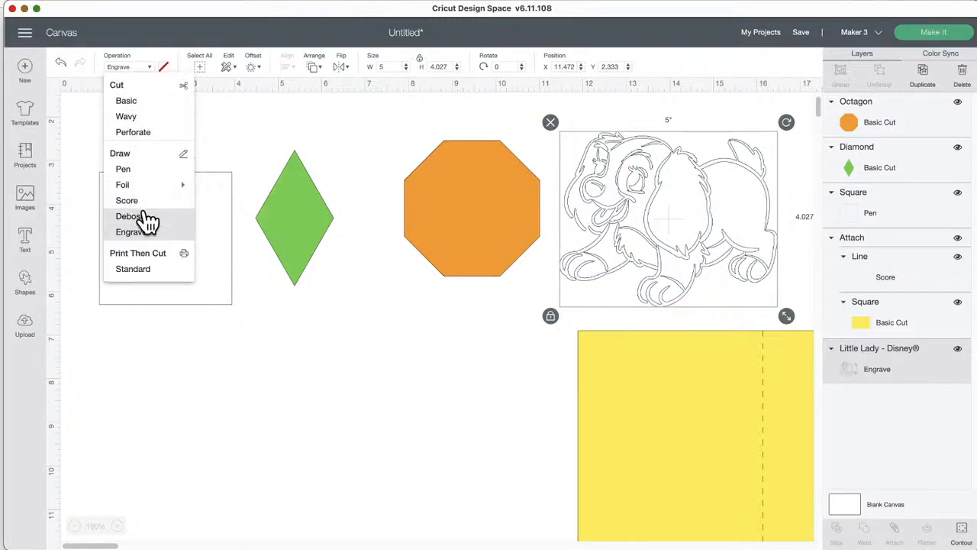
mouse_move(147, 186)
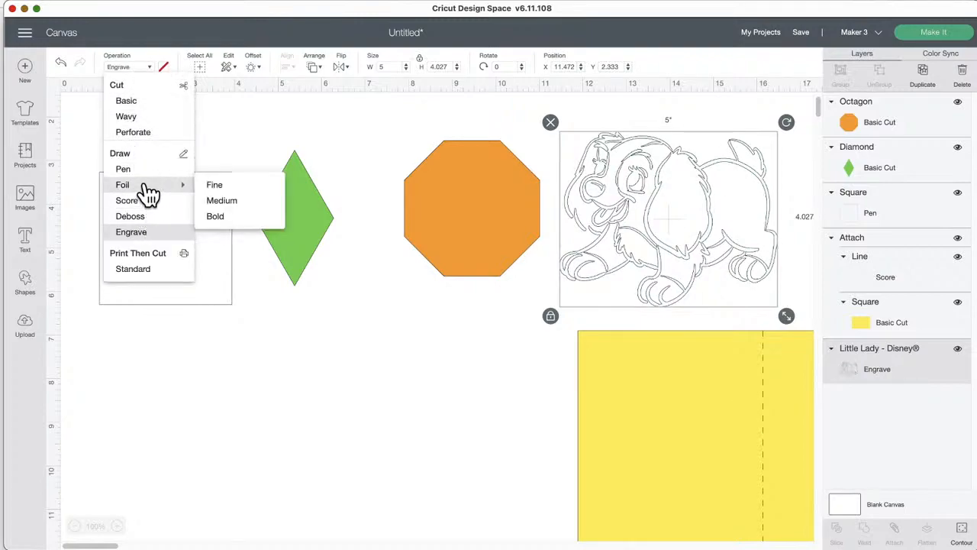
left_click(226, 202)
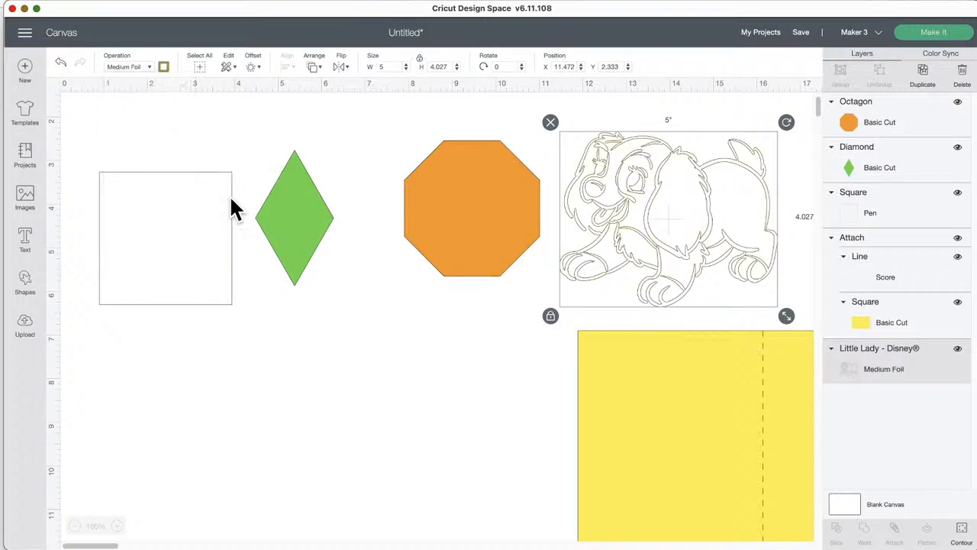
left_click(167, 69)
left_click(197, 169)
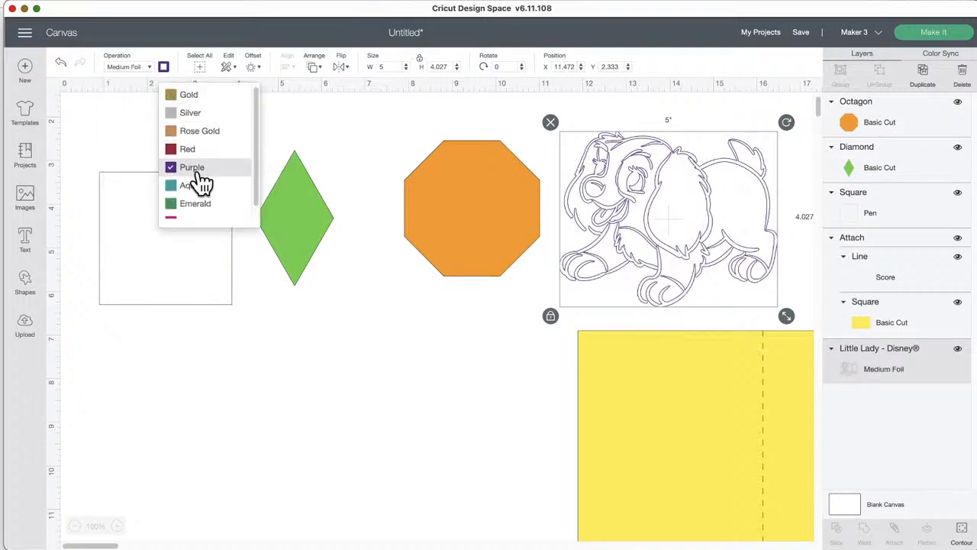
- Switch the puppy image's foil weight to Bold and move the Pen square to about X 7, Y 5.347
left_click(145, 70)
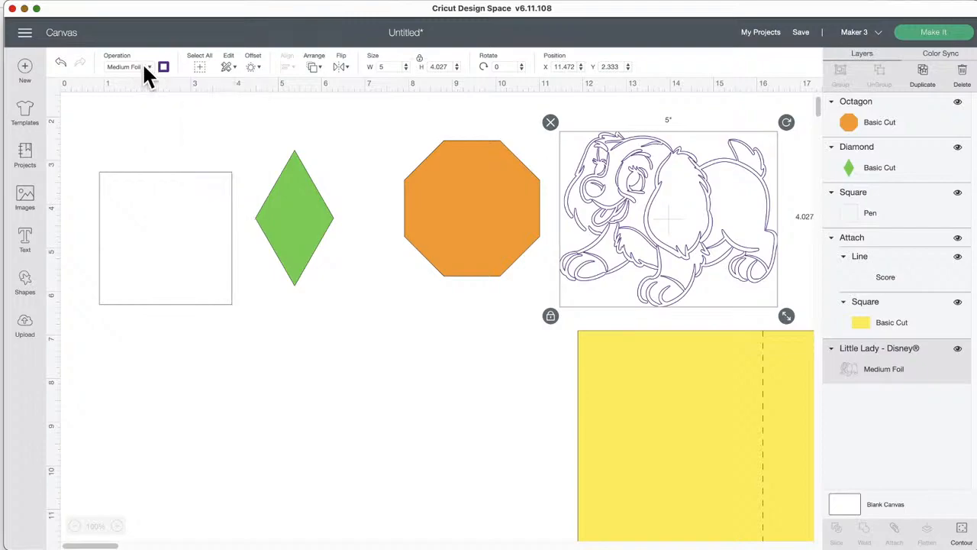
left_click(149, 68)
left_click(161, 65)
left_click(149, 68)
mouse_move(140, 184)
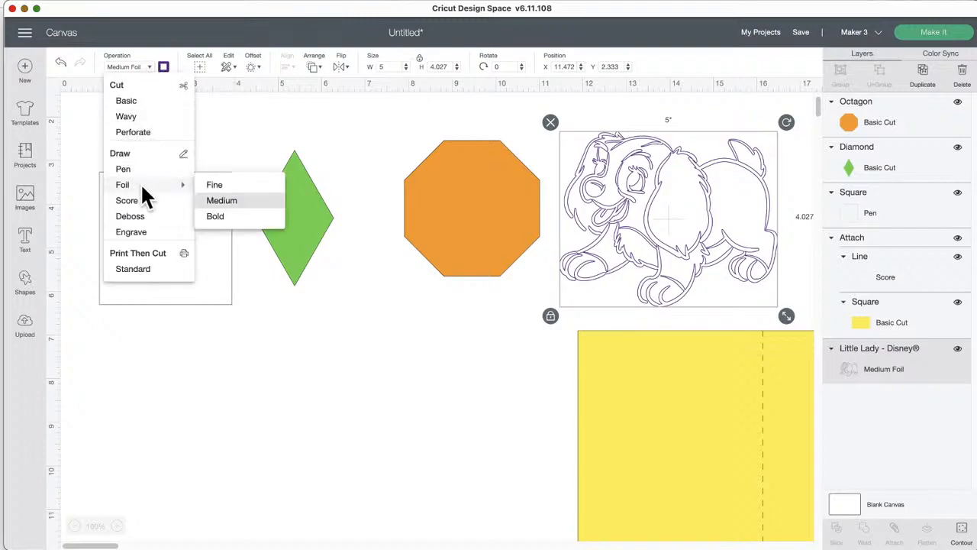
left_click(221, 217)
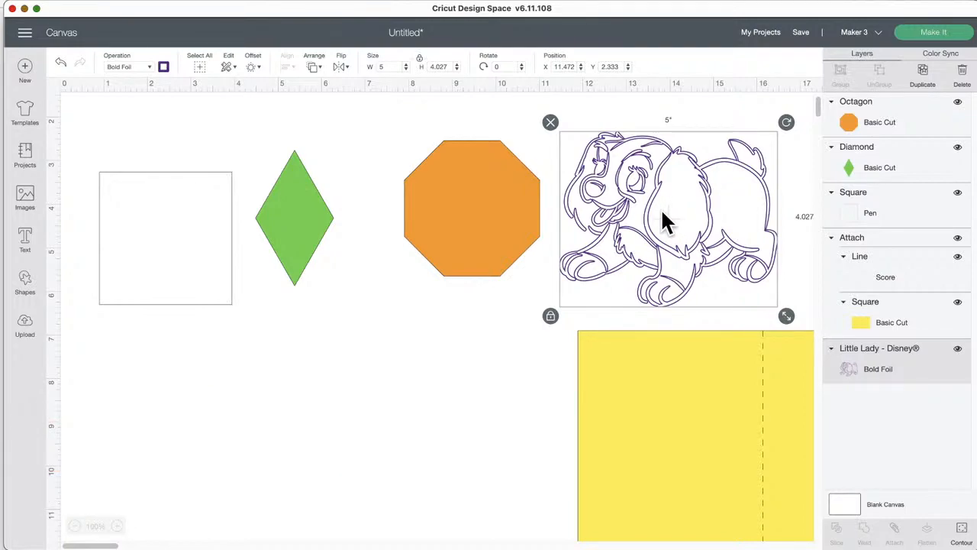
left_click_drag(191, 216, 413, 322)
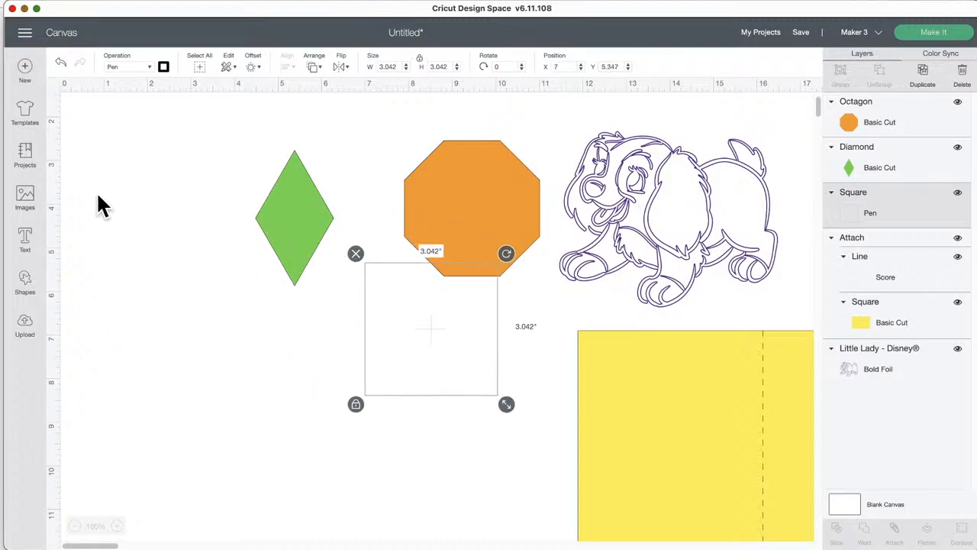
- Search the Image Sets category of the image library for TEDDY and open the Teddy Bear Parade set
left_click(21, 198)
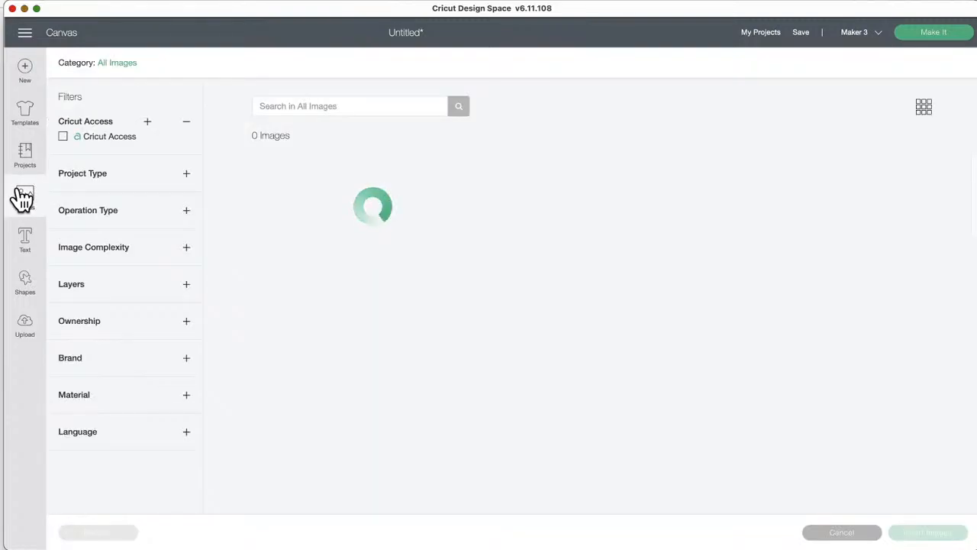
left_click(119, 64)
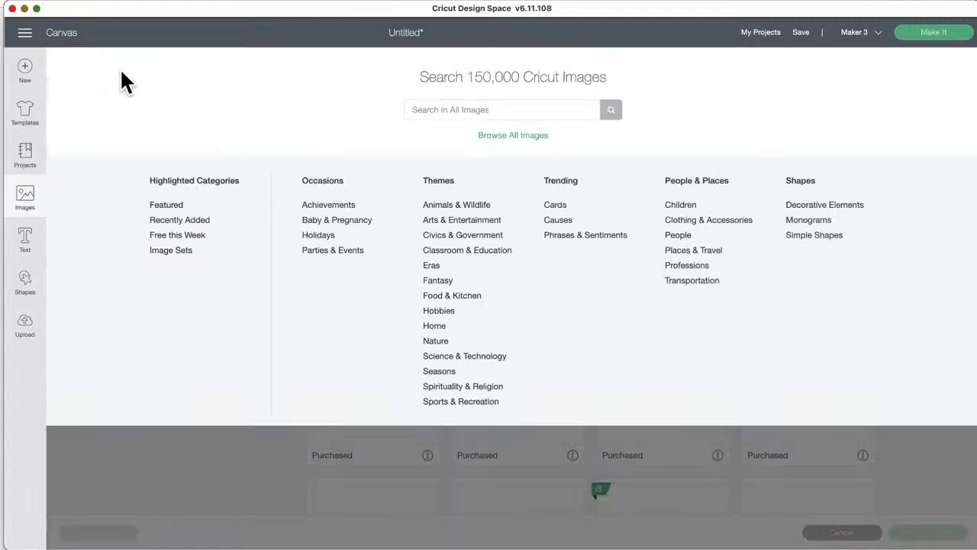
left_click(161, 253)
left_click(280, 105)
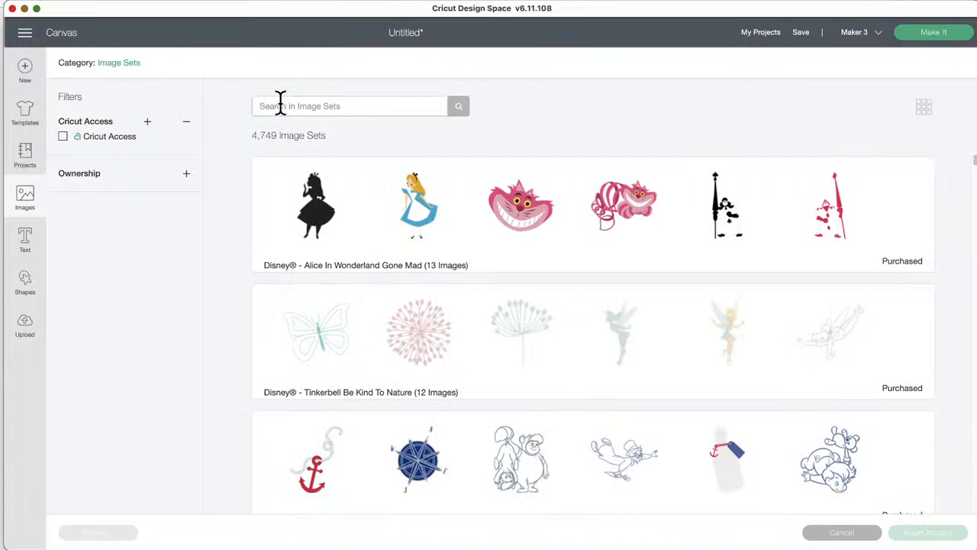
type("TER")
key("Return")
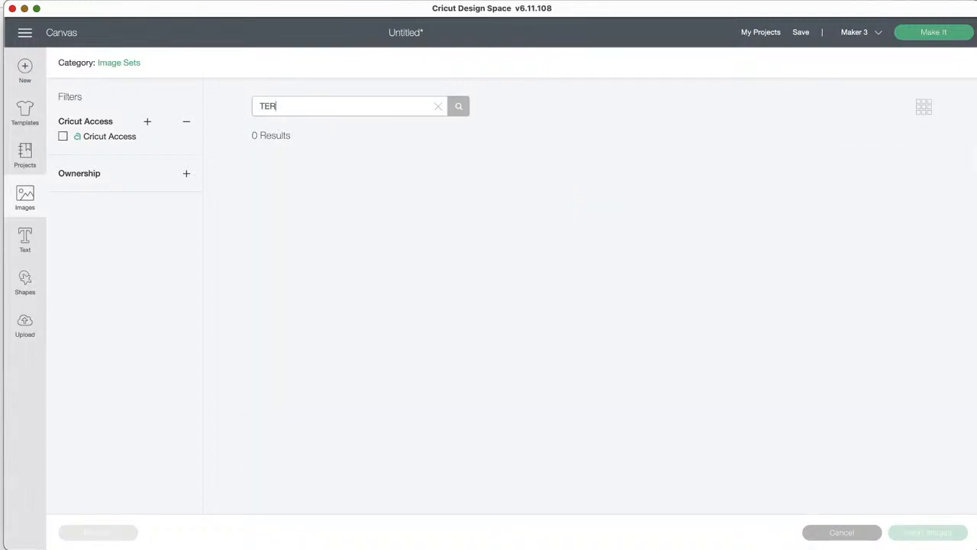
type("Y")
key("Return")
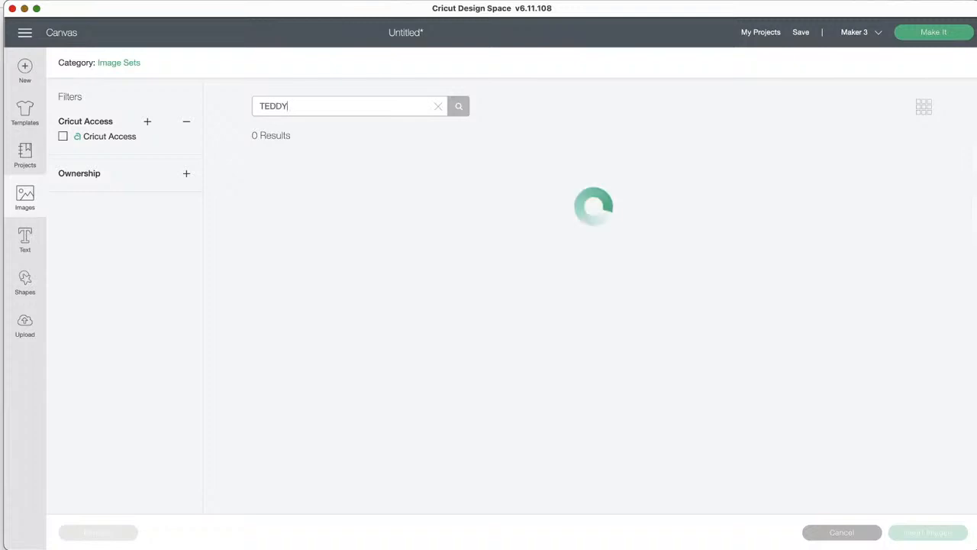
left_click(481, 213)
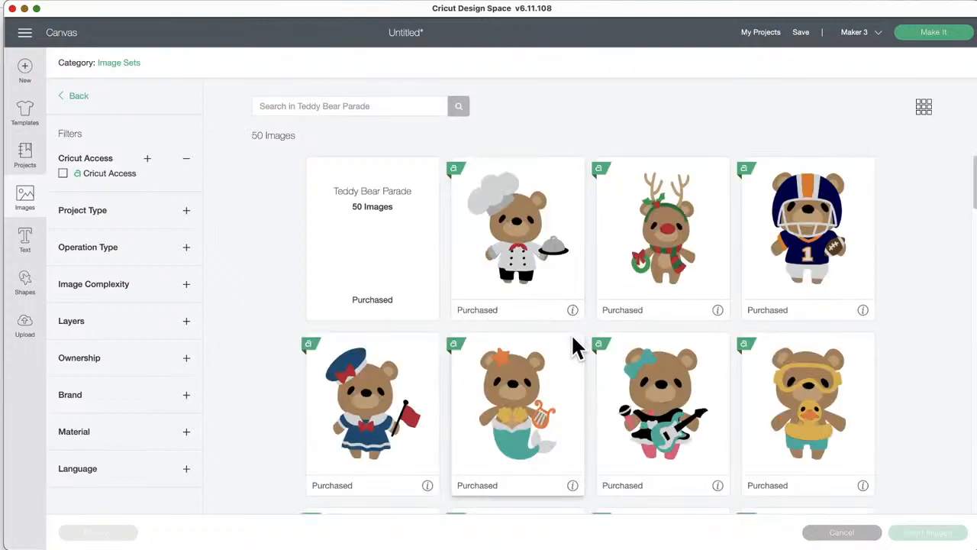
- Insert the birthday teddy bear with party hat, cupcake and balloons from the Teddy Bear Parade set onto the canvas
scroll(578, 347, "down", 1)
scroll(578, 348, "down", 7)
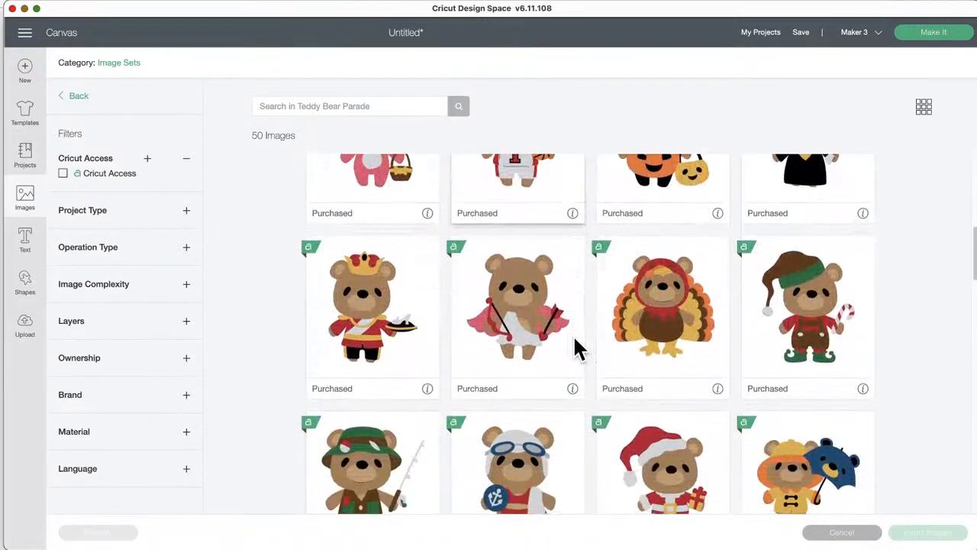
scroll(579, 347, "down", 10)
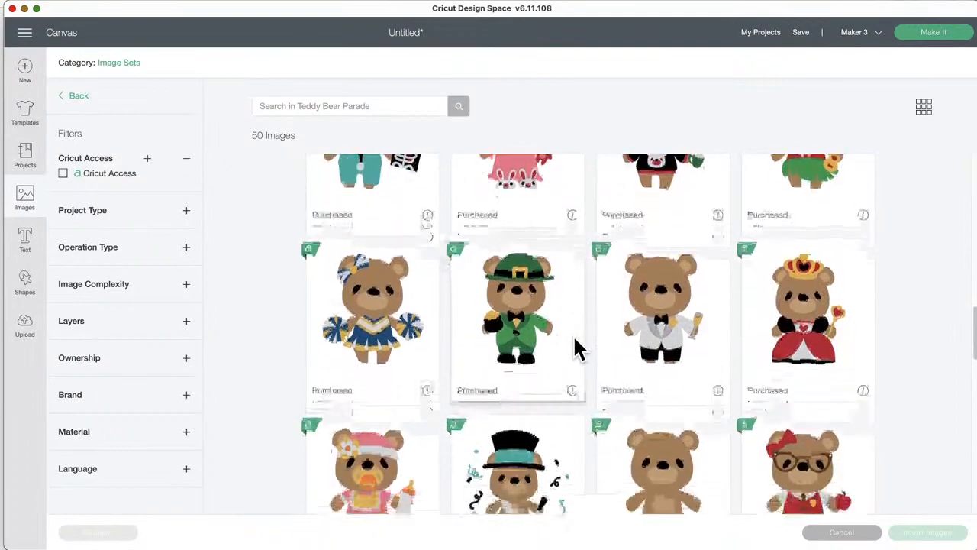
scroll(579, 348, "down", 4)
left_click(510, 307)
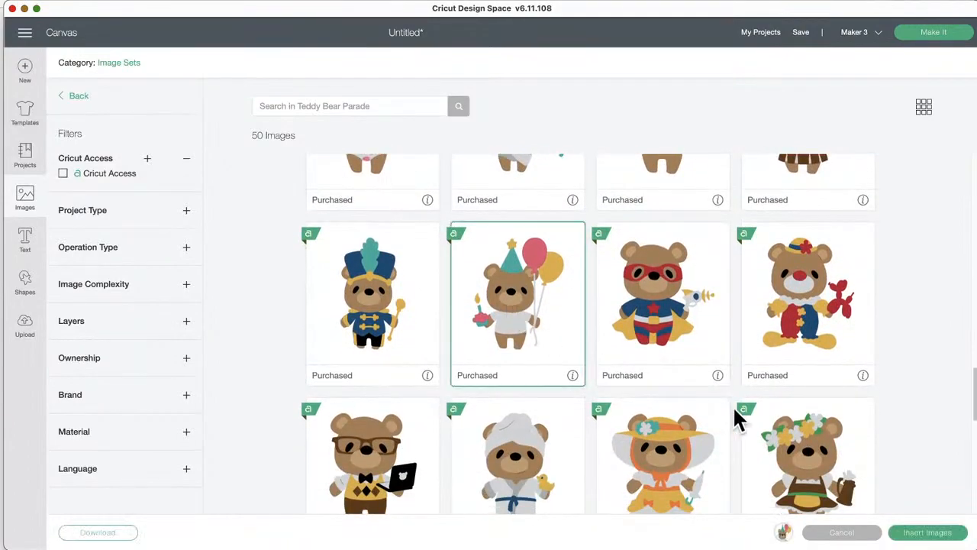
left_click(917, 535)
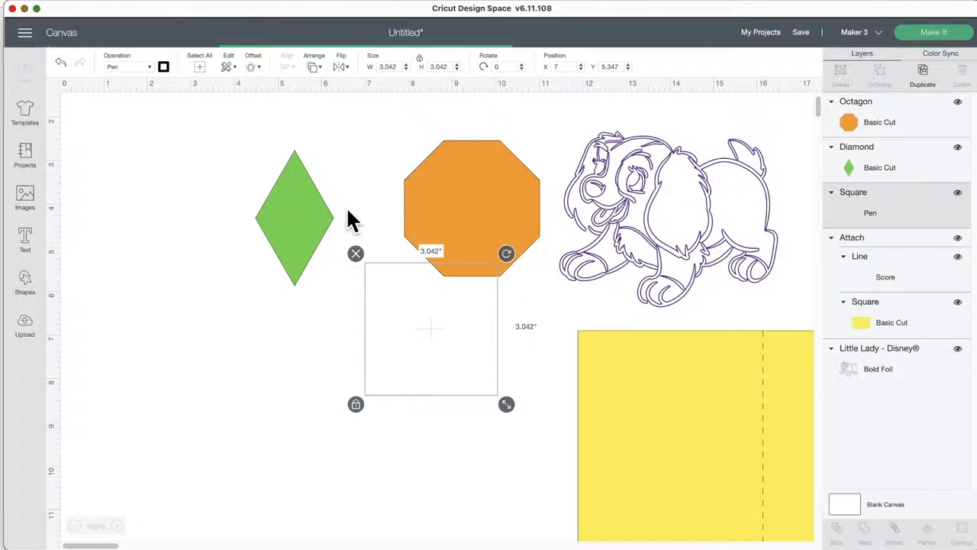
- Move the diamond and octagon aside and place the teddy bear at about X 1.986, Y 3.347
left_click_drag(329, 213, 436, 196)
left_click_drag(501, 179, 606, 191)
left_click_drag(338, 181, 207, 313)
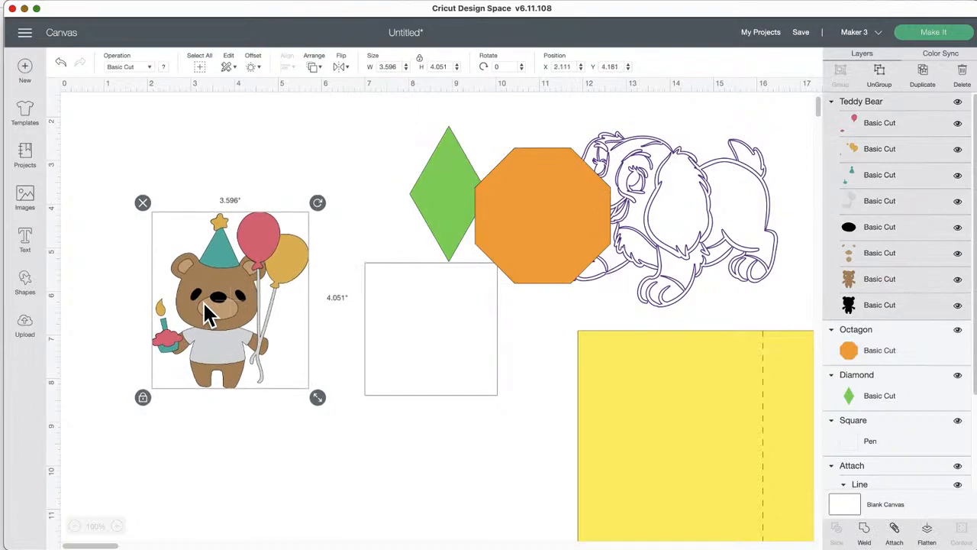
left_click_drag(205, 304, 209, 274)
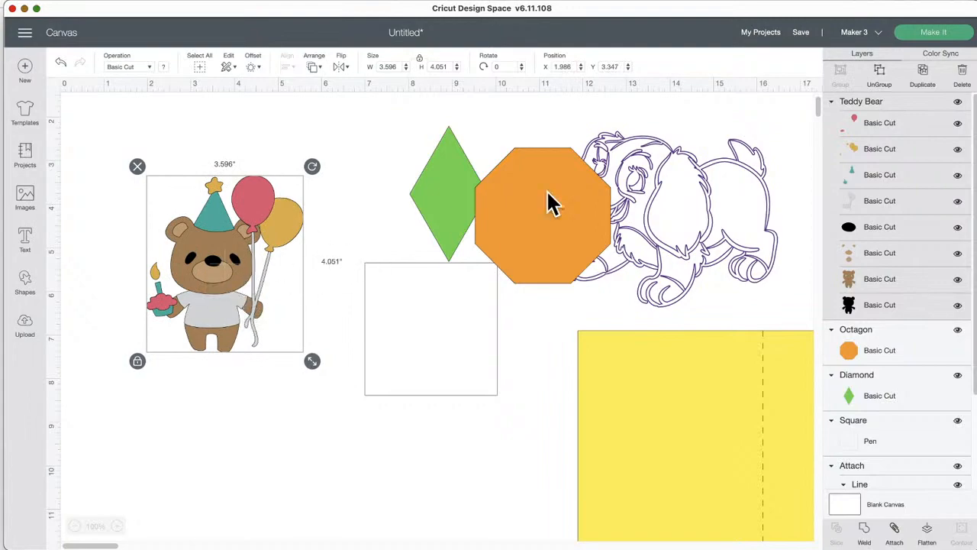
- Duplicate the teddy bear's light grey shirt-and-balloons layer and move the copy to about X 4.537, Y 5.431
left_click(881, 199)
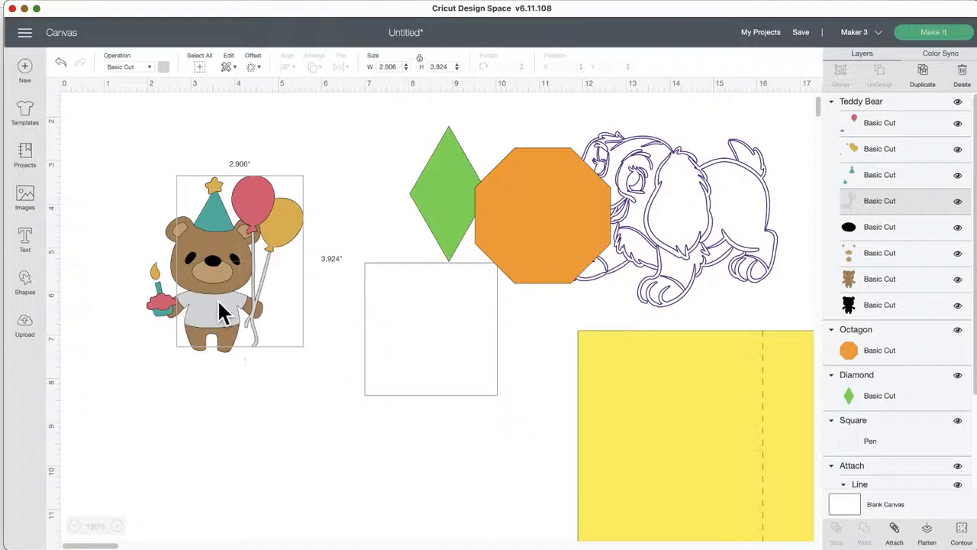
left_click(925, 79)
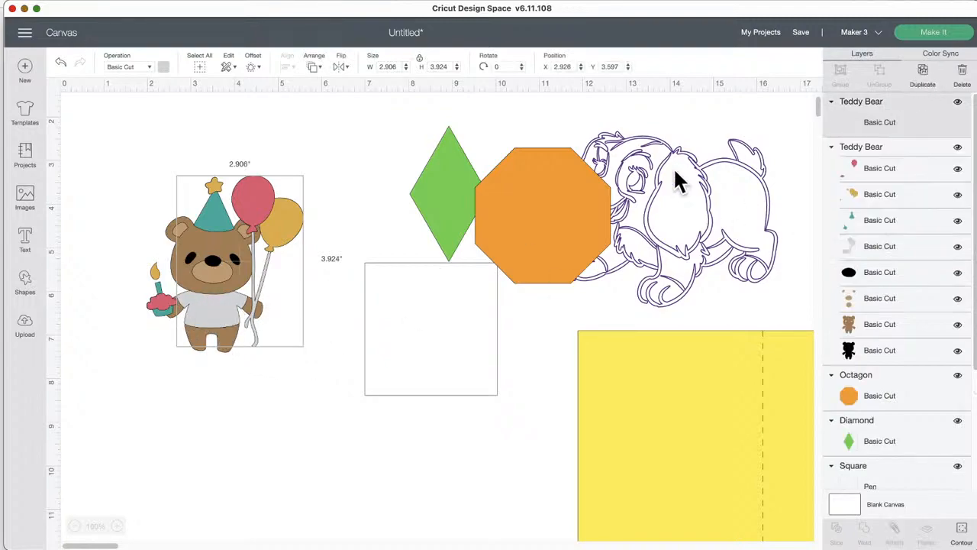
left_click_drag(270, 242, 359, 309)
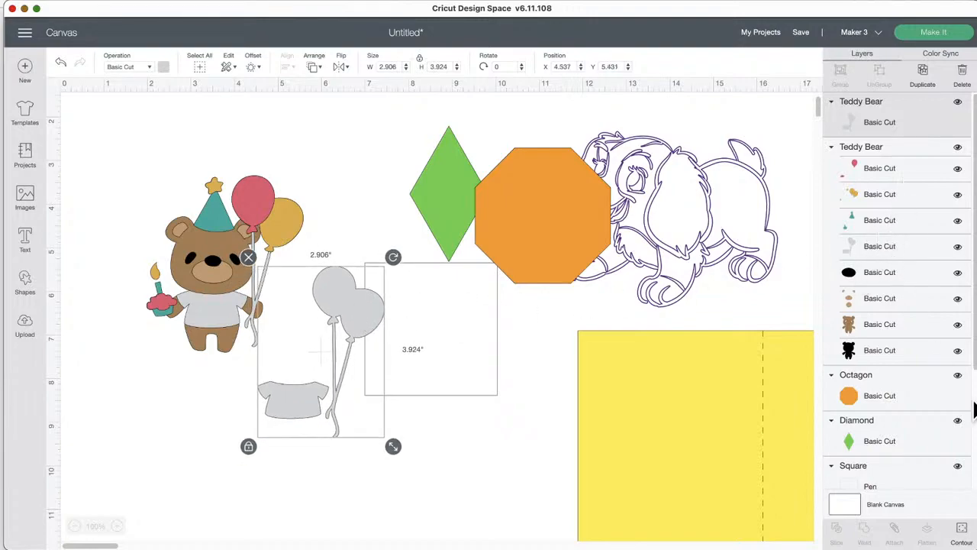
- Hide the balloon and string contours of the grey copy, keeping only the shirt, and move it to about X 2.732, Y 7.956
left_click(962, 531)
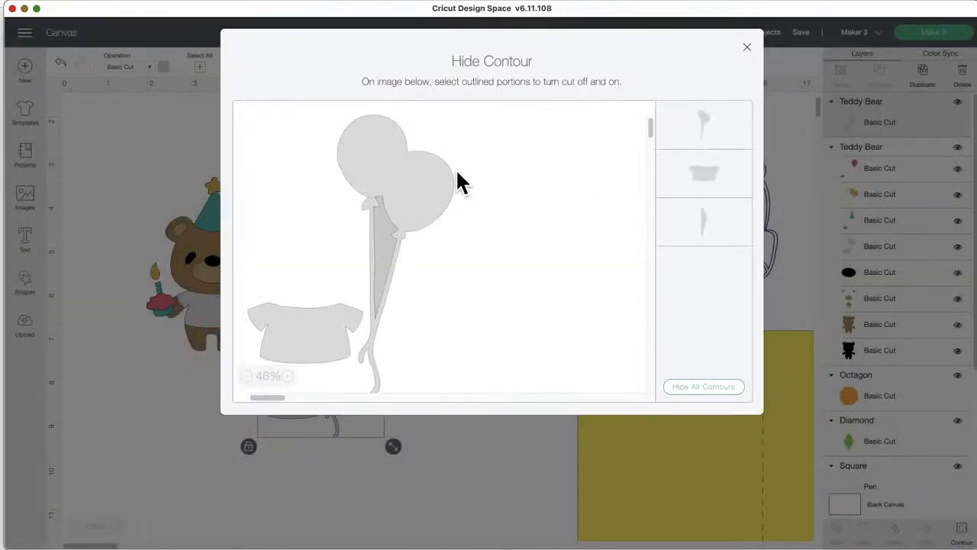
left_click(711, 119)
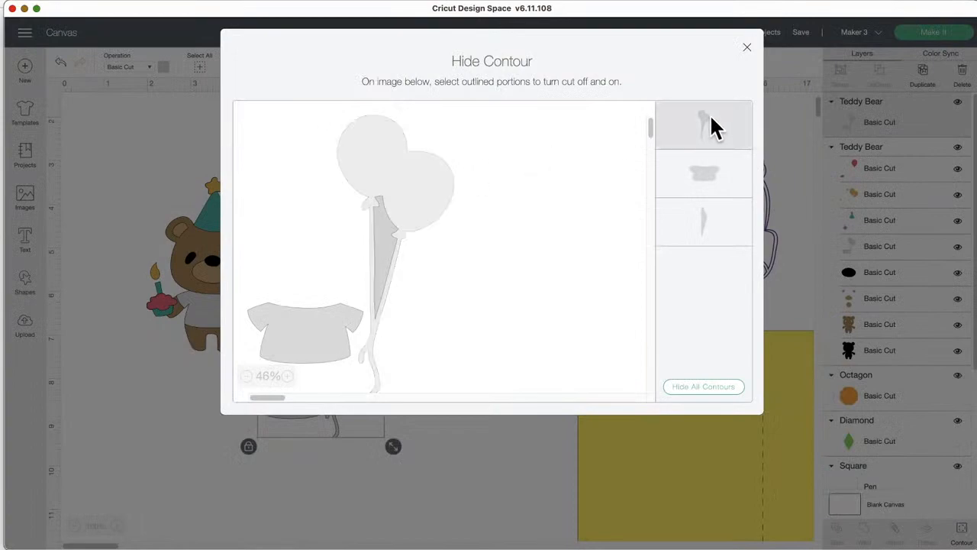
left_click(705, 223)
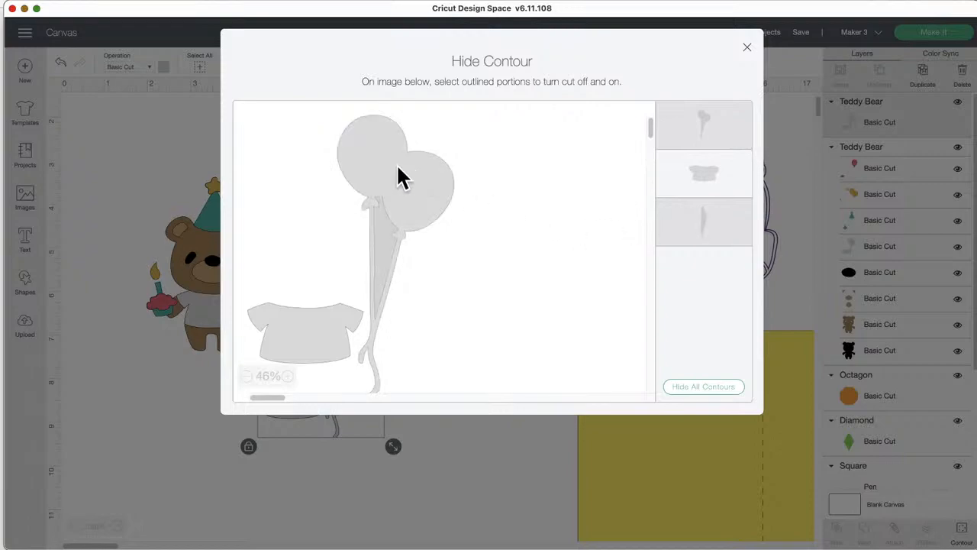
left_click(458, 480)
left_click_drag(297, 404, 218, 400)
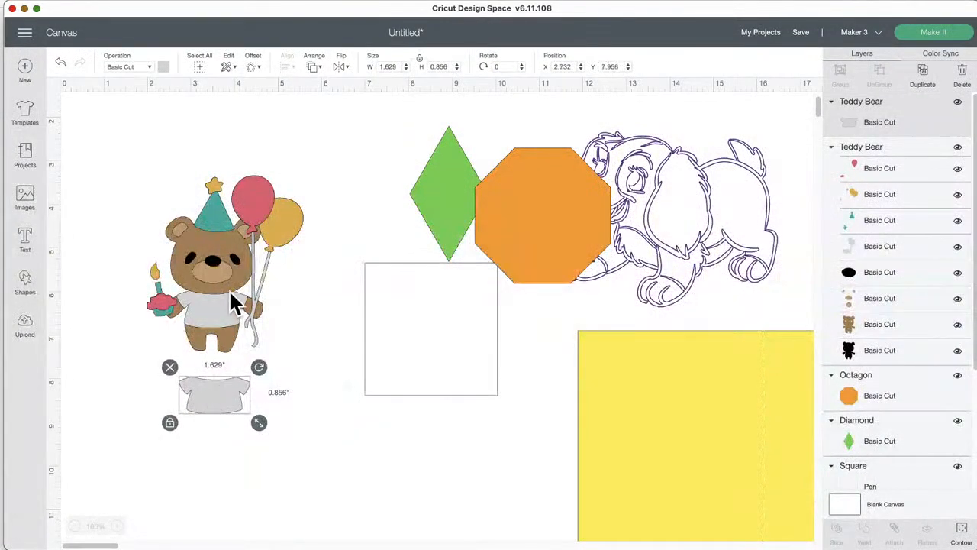
- Hide the shirt contour in the original teddy bear's light grey shirt-and-balloons layer, keeping the balloons and strings
left_click(236, 309)
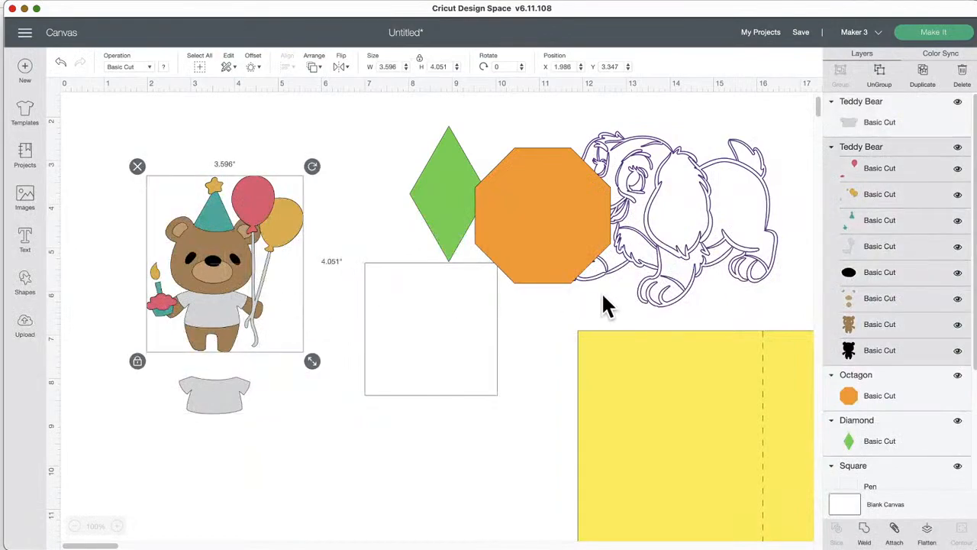
left_click(880, 251)
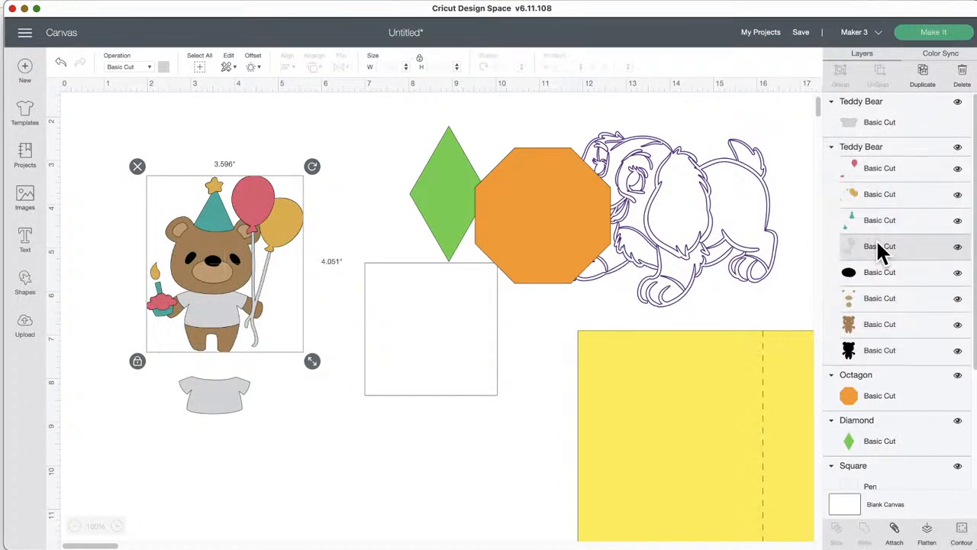
left_click(963, 533)
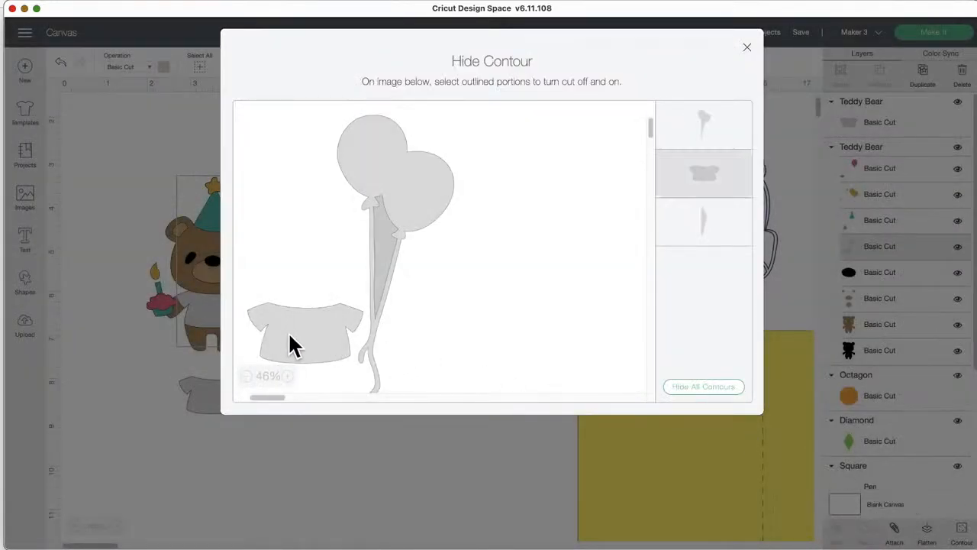
left_click(436, 446)
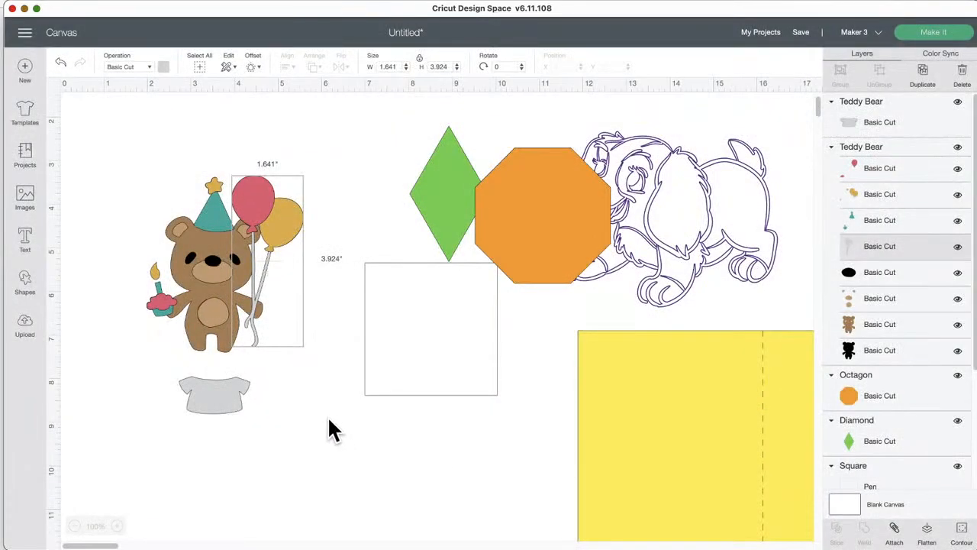
- Move the separate grey shirt onto the teddy bear's body at about X 2.662, Y 5.984
left_click(227, 412)
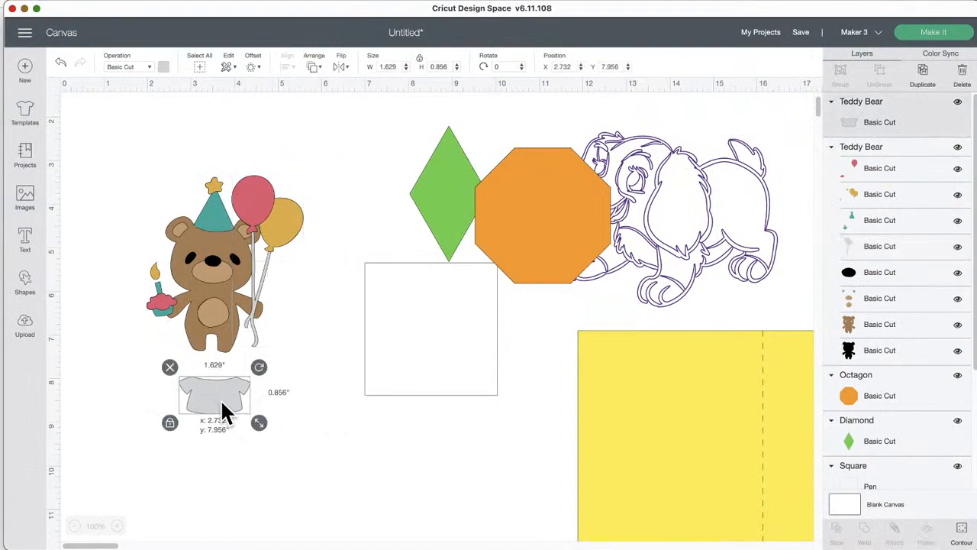
left_click_drag(222, 403, 220, 326)
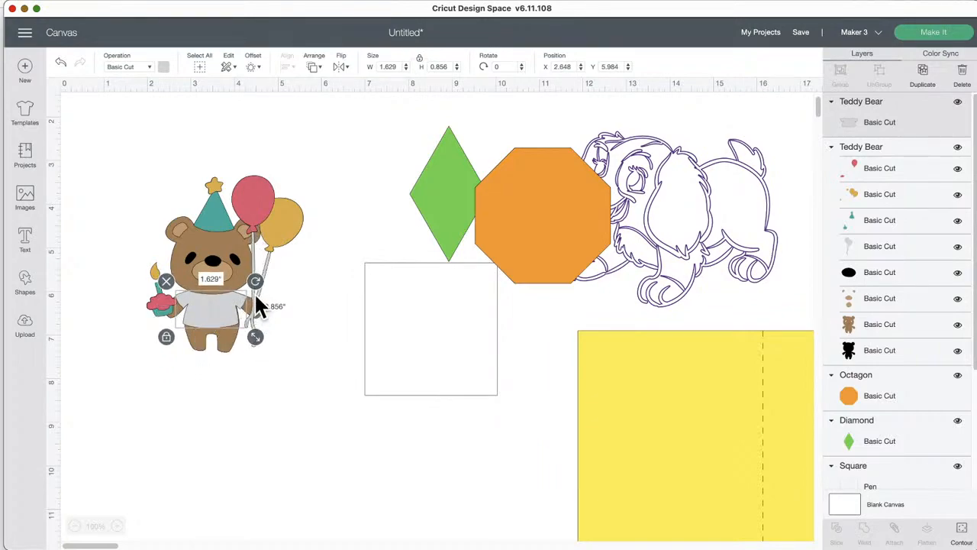
left_click_drag(210, 327, 211, 327)
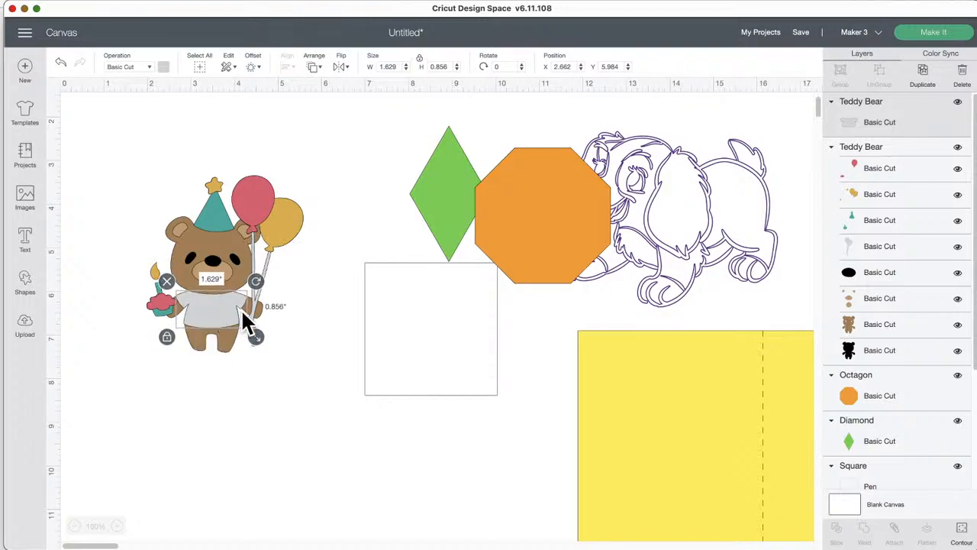
- Change the separate shirt's operation to standard Print Then Cut and set its print type to Pattern
left_click(138, 69)
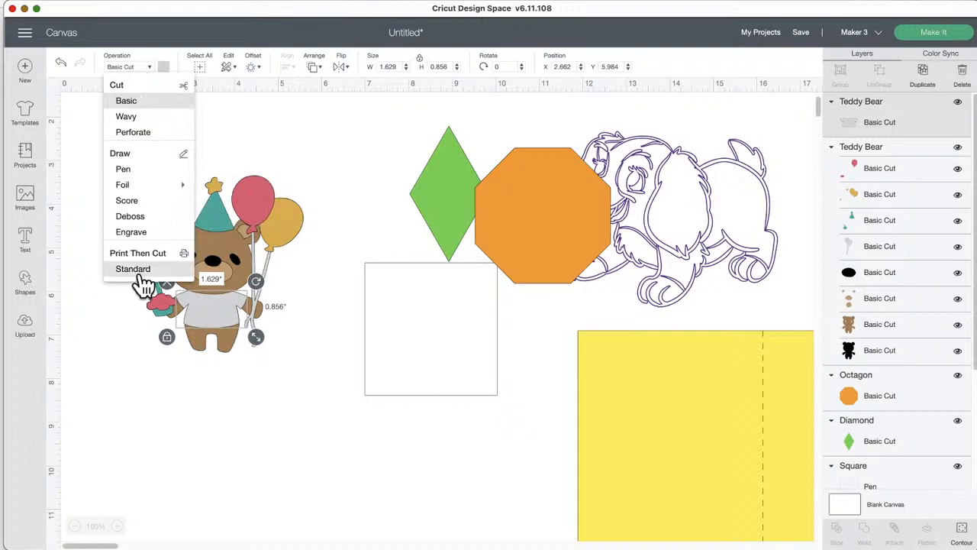
left_click(142, 275)
left_click(164, 68)
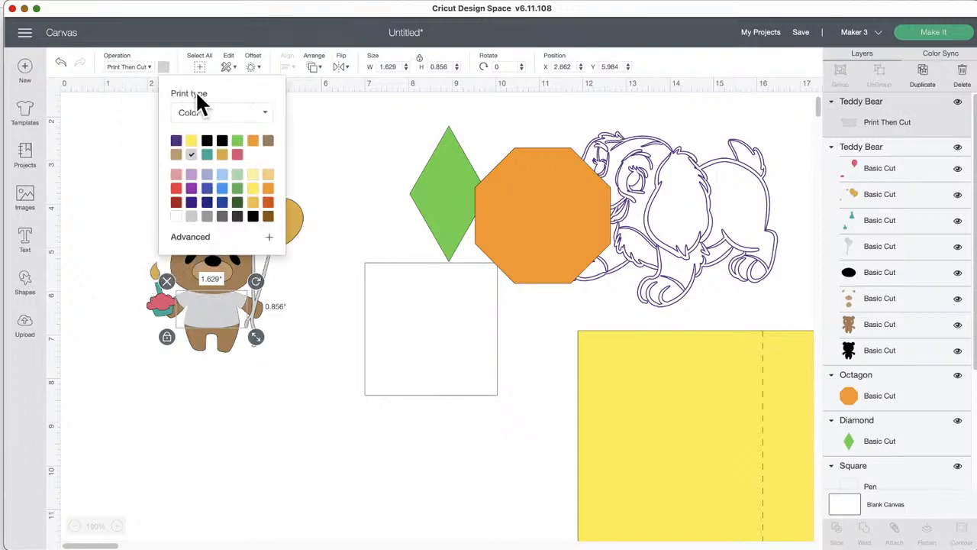
left_click(263, 113)
left_click(221, 150)
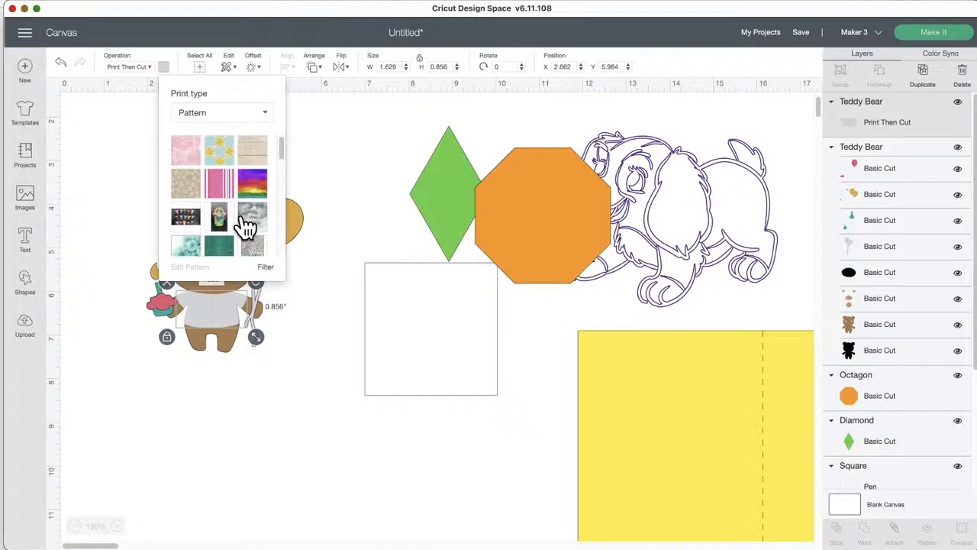
- Try filling the shirt with the dark photo pattern showing rows of colourful items
scroll(245, 225, "down", 3)
scroll(245, 226, "down", 2)
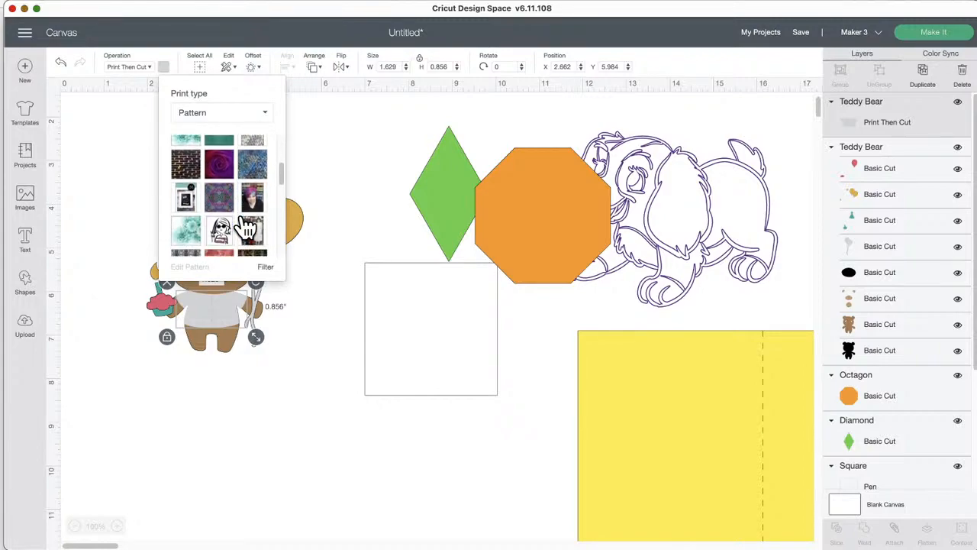
scroll(219, 236, "up", 5)
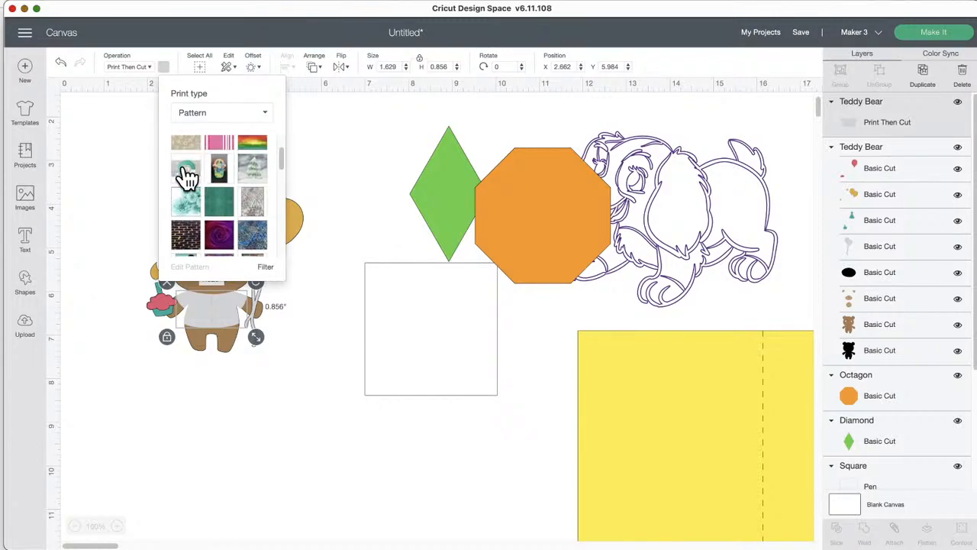
left_click(186, 174)
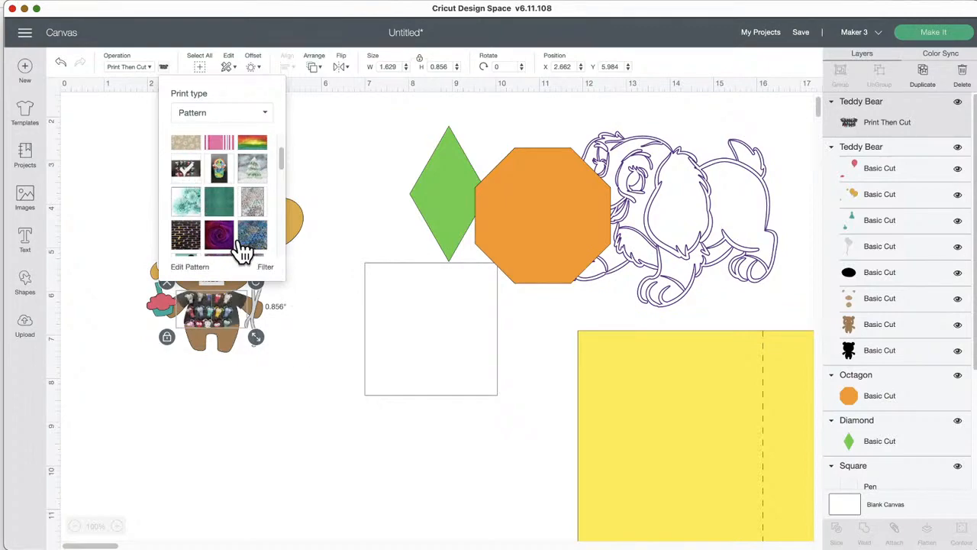
- Fill the shirt with the pastel rainbow watercolour pattern and deselect it
scroll(232, 242, "down", 2)
scroll(232, 241, "down", 10)
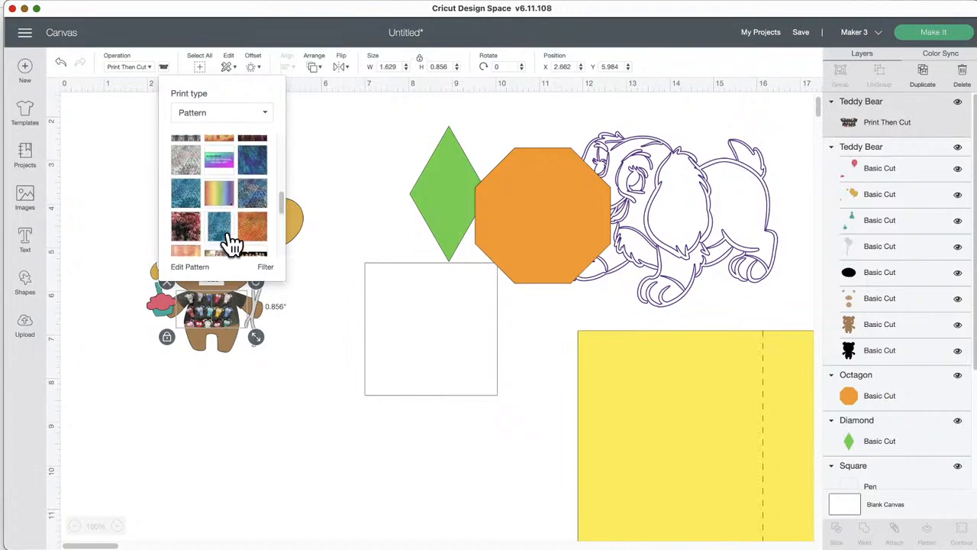
scroll(232, 242, "down", 1)
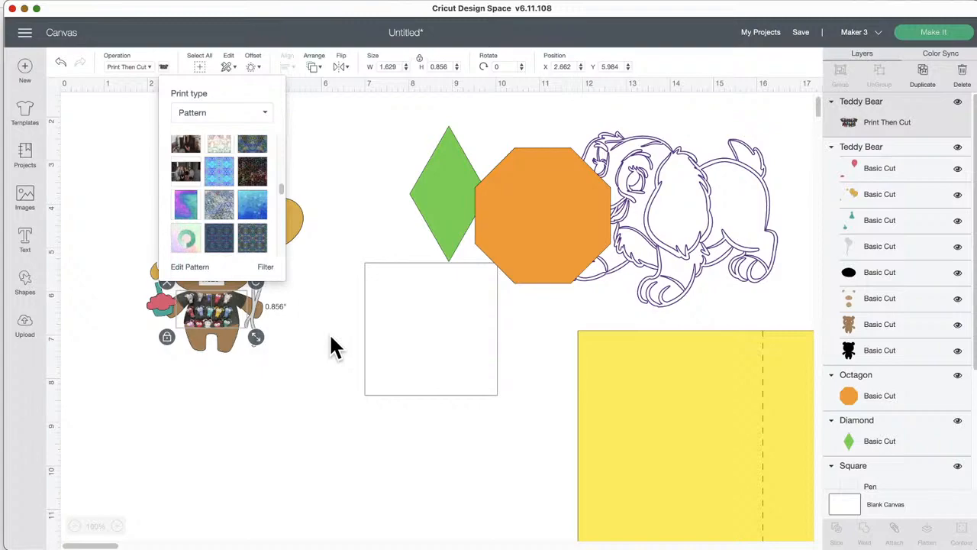
left_click(186, 238)
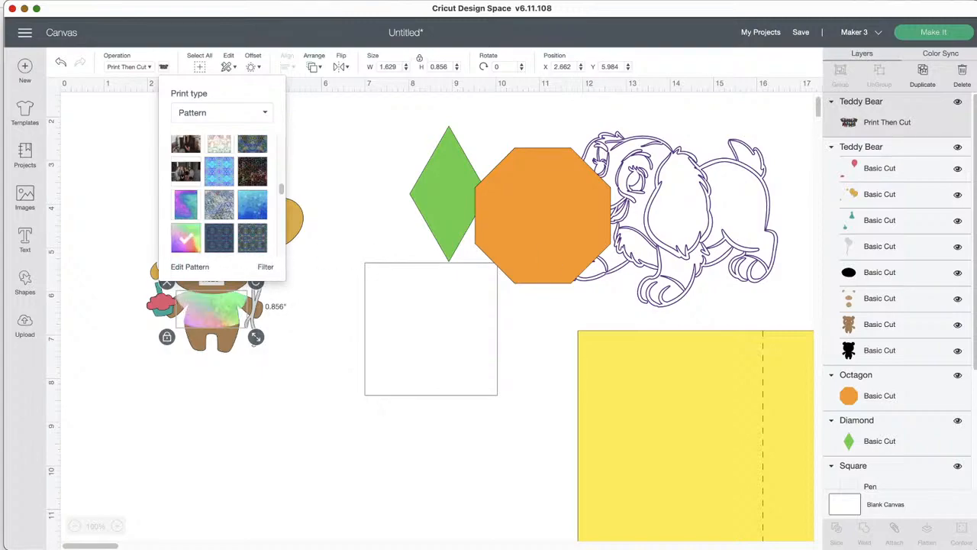
left_click(344, 388)
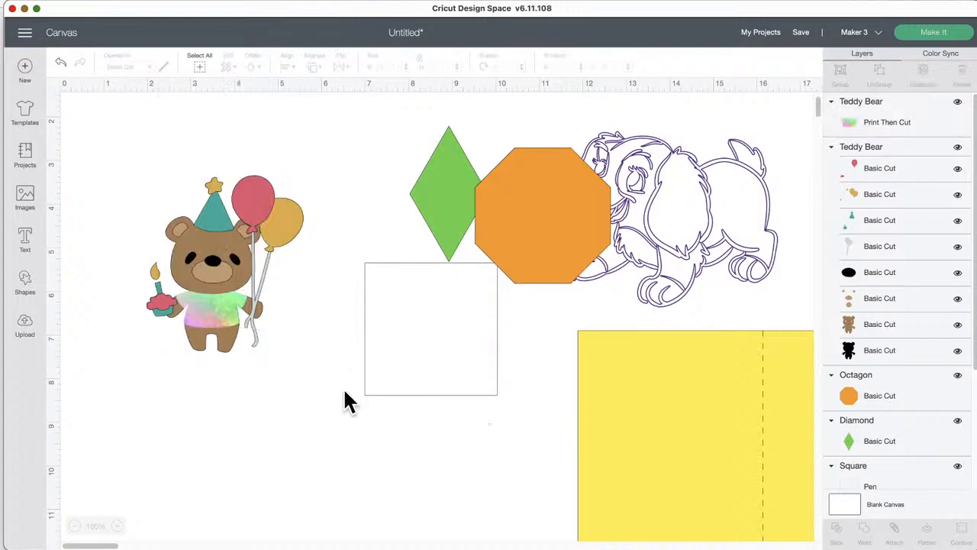
- Select the teddy bear's teal layer to examine which parts of the image it covers, and deselect it
left_click(219, 215)
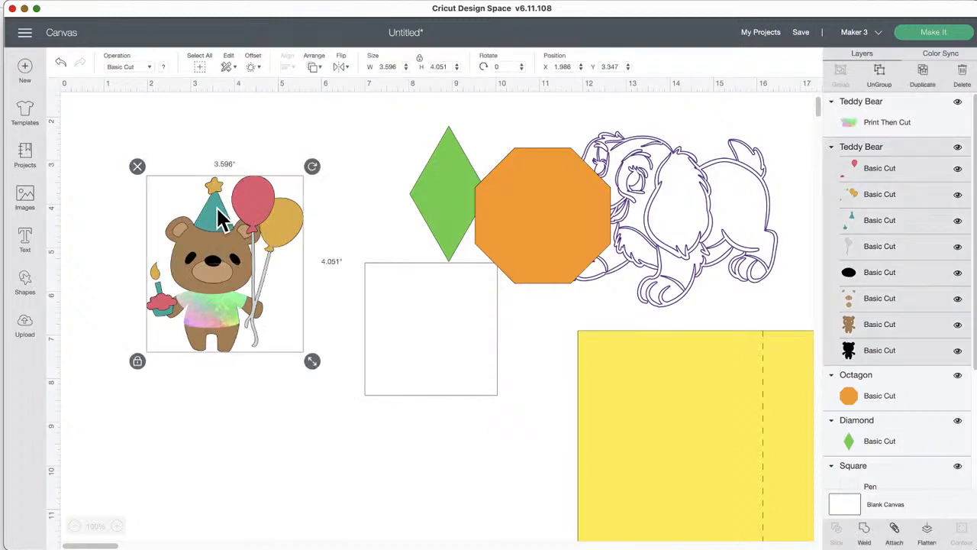
left_click(885, 220)
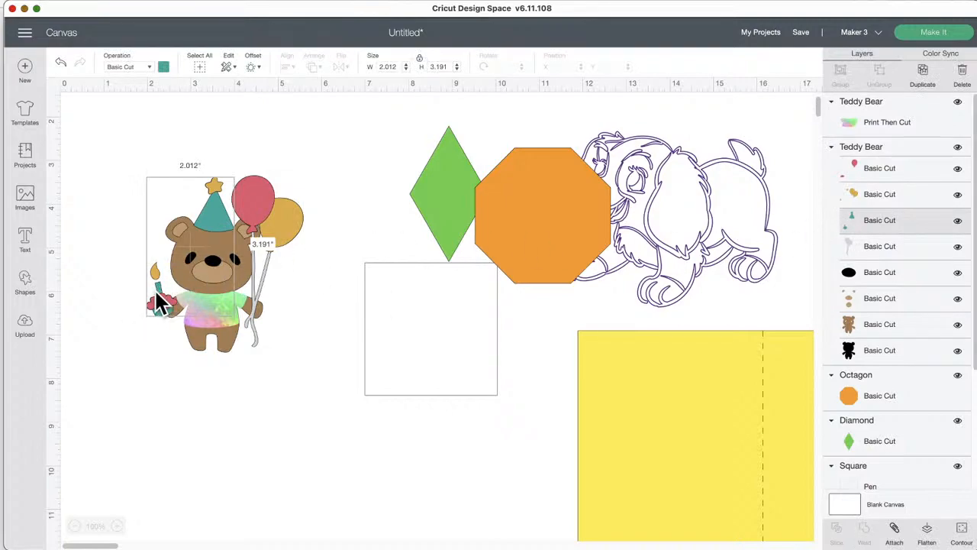
left_click(284, 371)
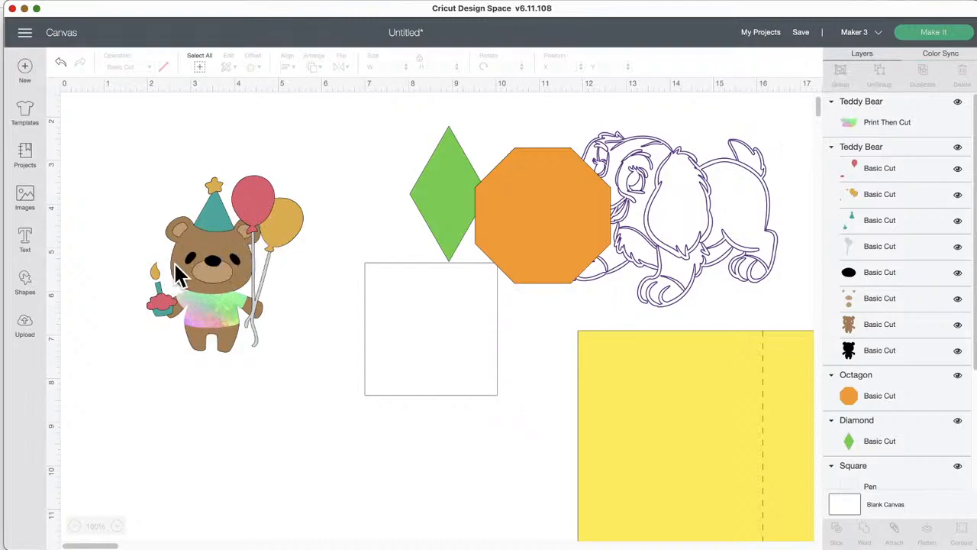
- Send the project to mat preparation with all materials loaded On Mat
left_click(936, 34)
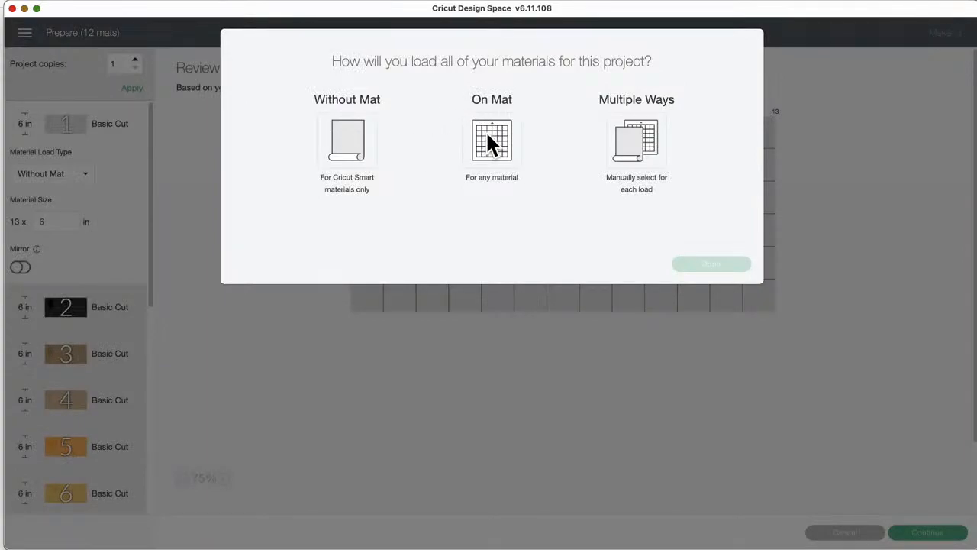
left_click(489, 141)
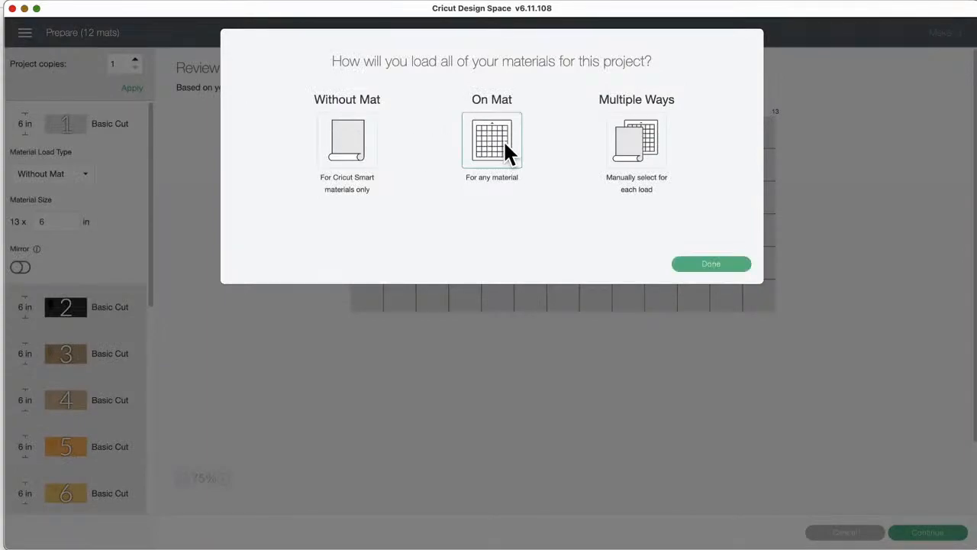
left_click(718, 267)
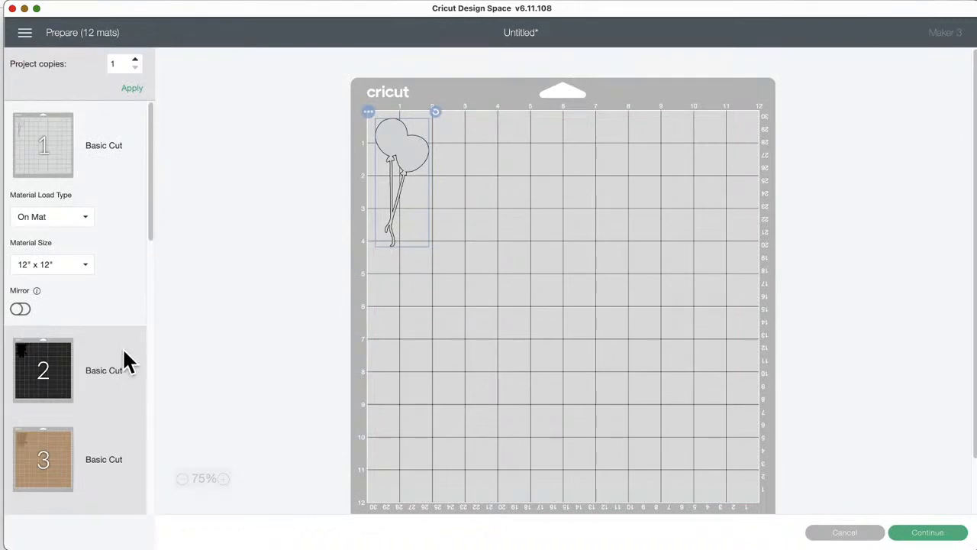
- Review the prepared mats, display the Print Then Cut mat 10 with the patterned shirt, and continue to the Make stage
scroll(124, 352, "down", 5)
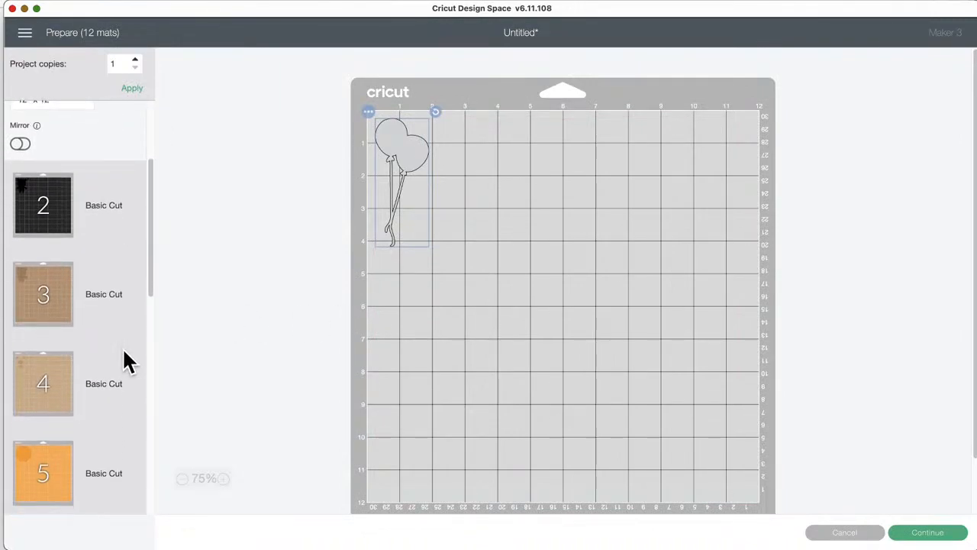
scroll(126, 362, "down", 4)
scroll(123, 348, "up", 10)
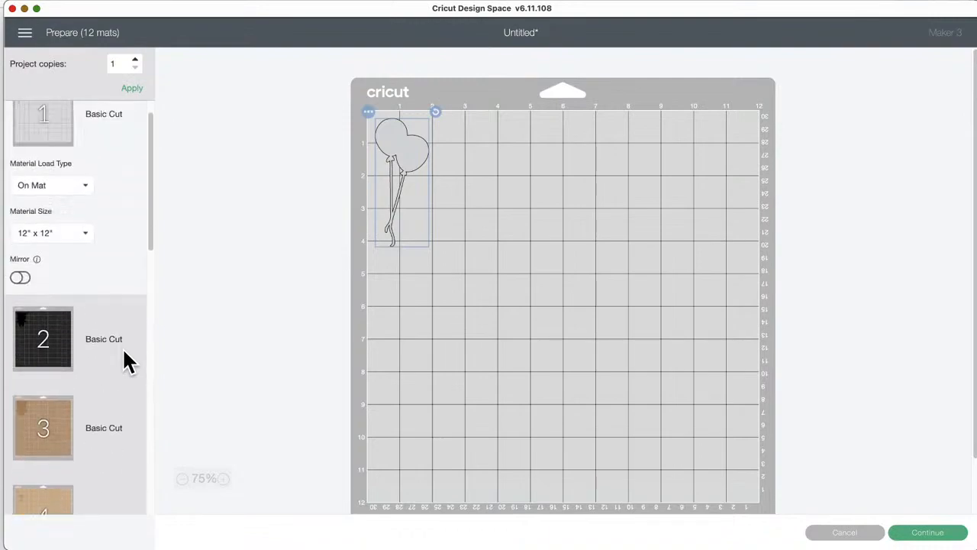
scroll(124, 357, "down", 15)
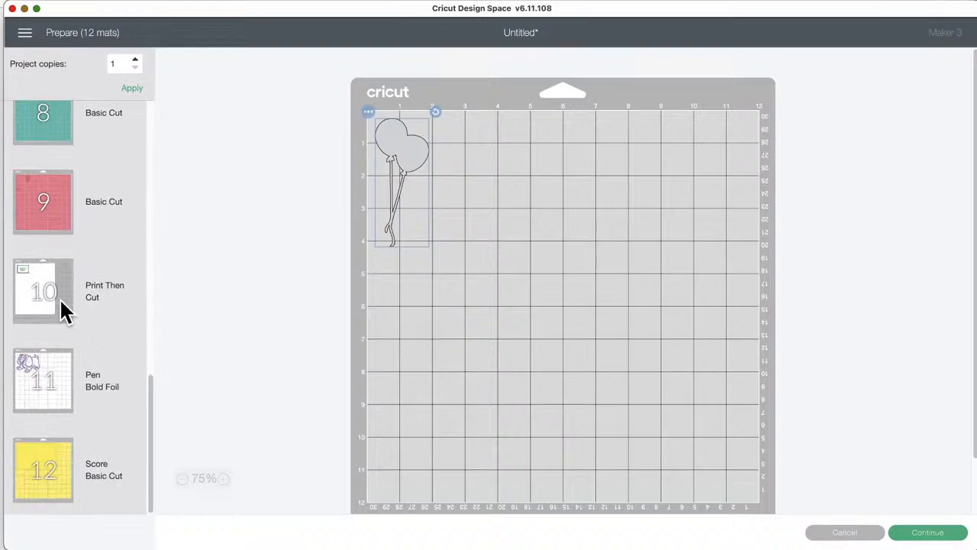
left_click(37, 290)
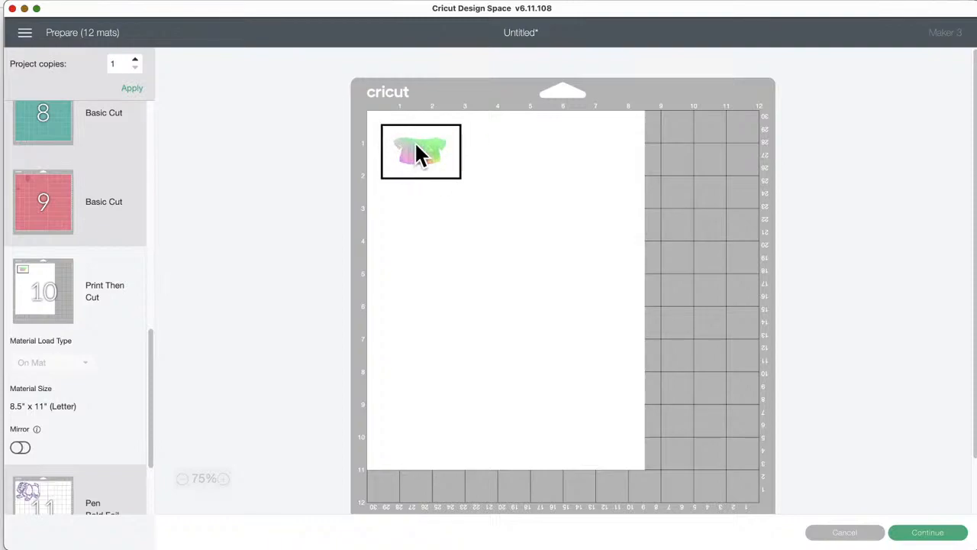
left_click(940, 534)
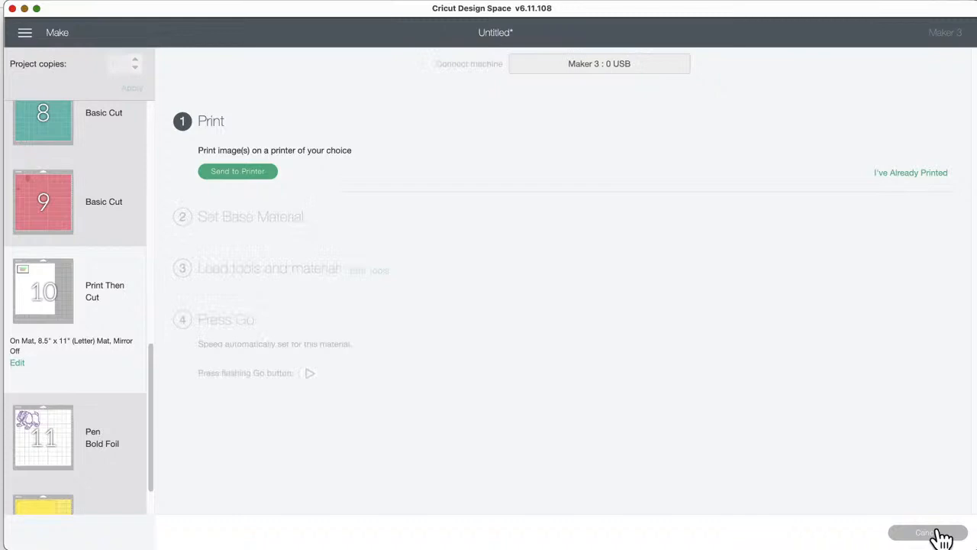
- Send the Print Then Cut mat to the printer with the system dialog enabled, and bring the system print dialog into view
left_click(242, 171)
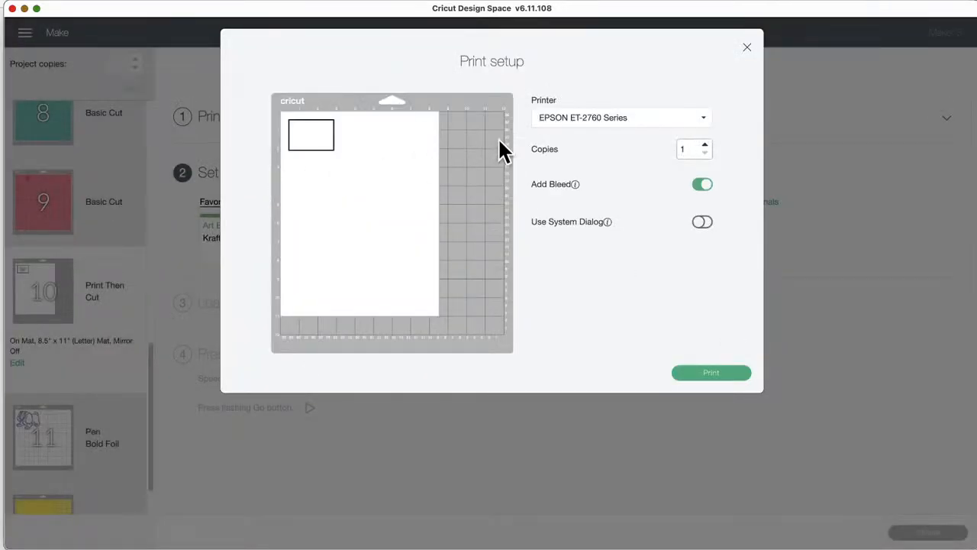
left_click(701, 220)
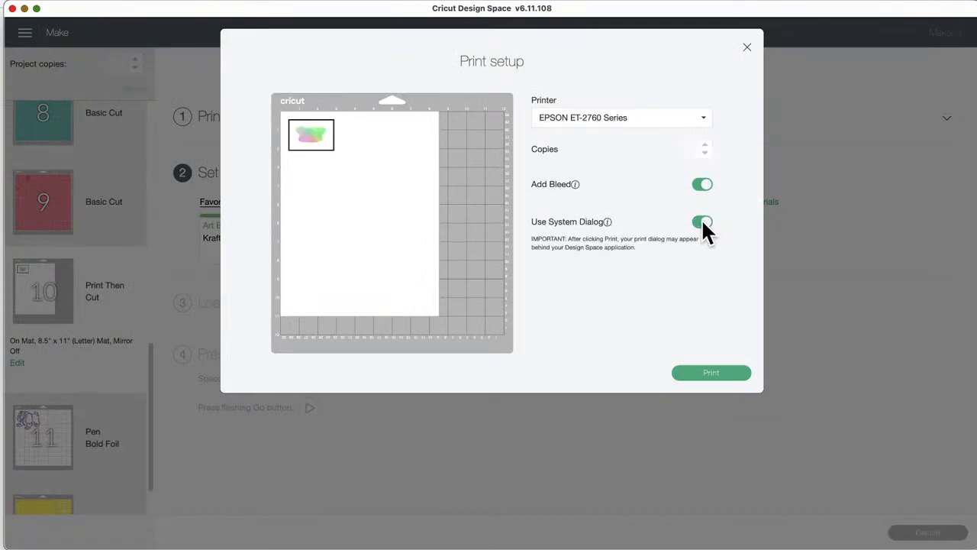
left_click(709, 374)
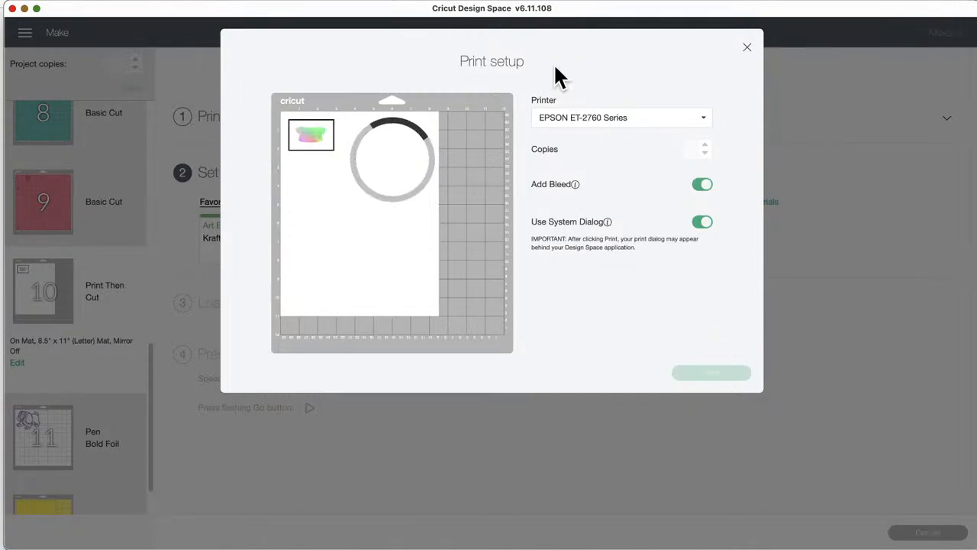
left_click_drag(557, 10, 570, 220)
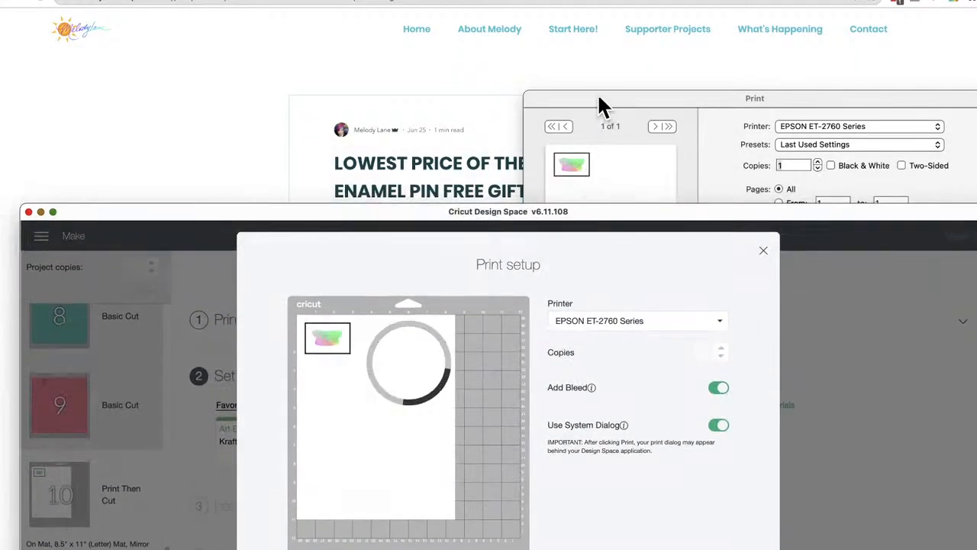
left_click_drag(599, 98, 392, 22)
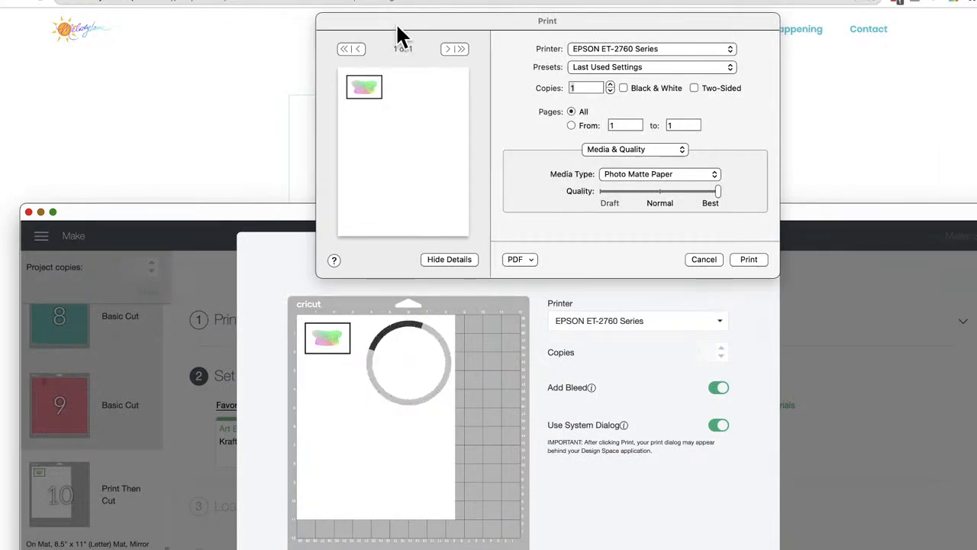
- Examine the print quality and media type options, cancel the system print dialog and return to the mat's base material settings
left_click(717, 190)
mouse_move(717, 191)
left_mouse_down()
mouse_move(662, 191)
mouse_move(726, 192)
left_mouse_up()
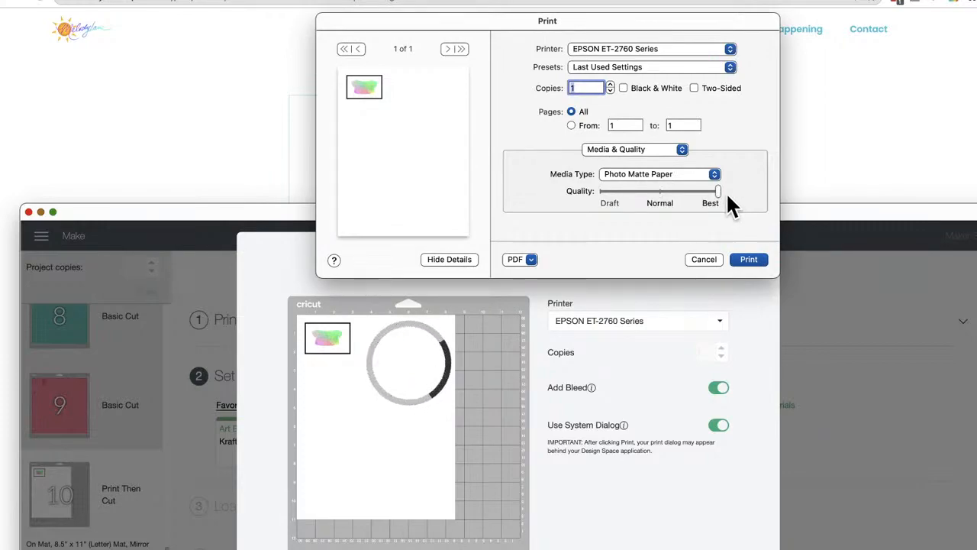
left_click(713, 175)
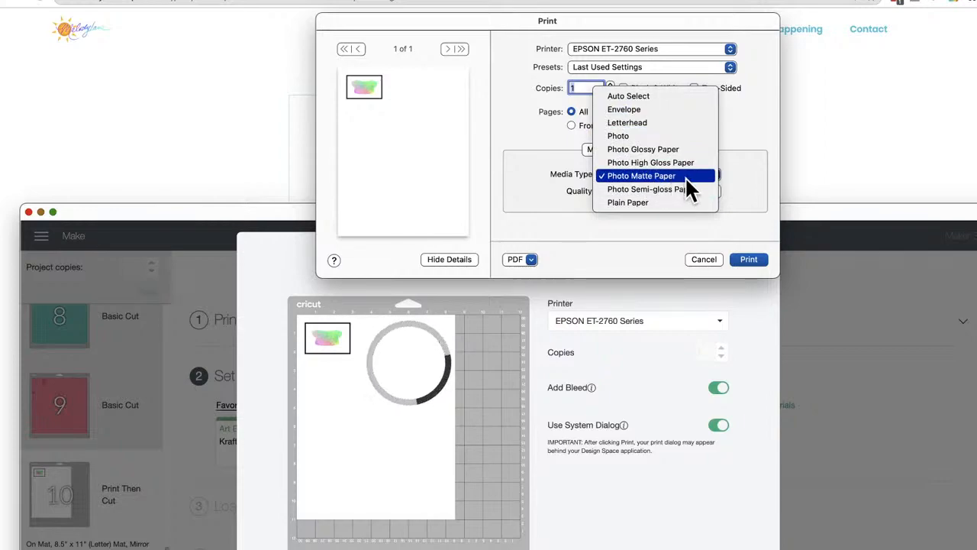
left_click(653, 234)
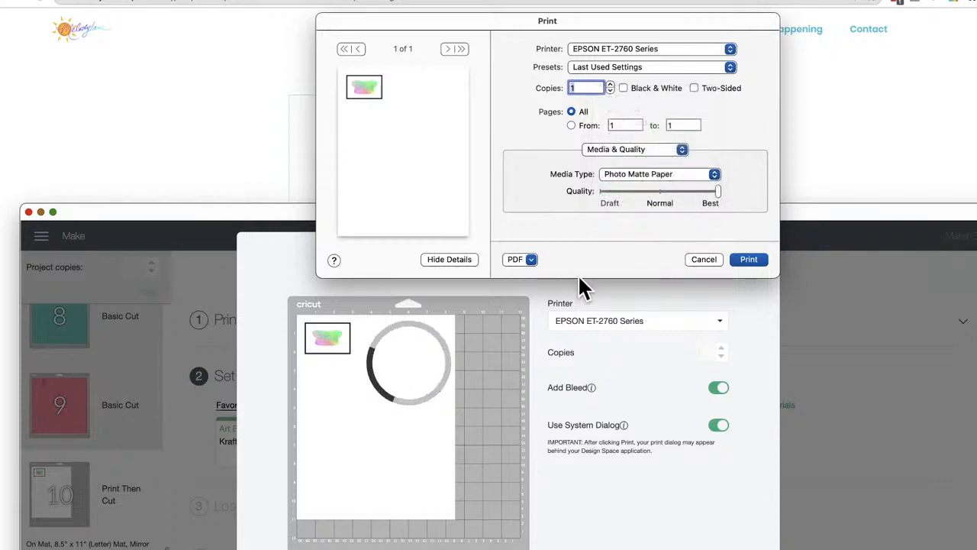
left_click(704, 259)
left_click_drag(616, 223, 663, 71)
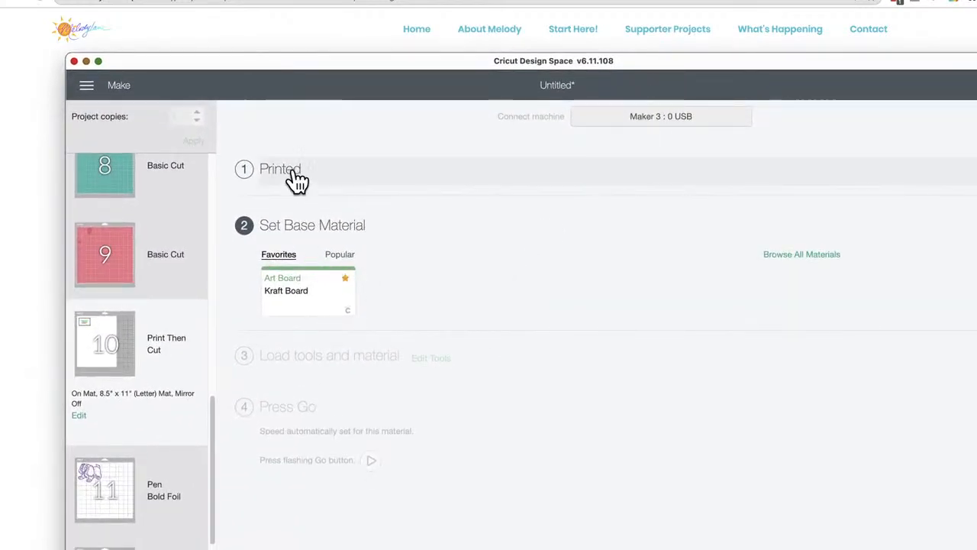
- Compare the popular and favorite base materials for the Print Then Cut mat
left_click(341, 258)
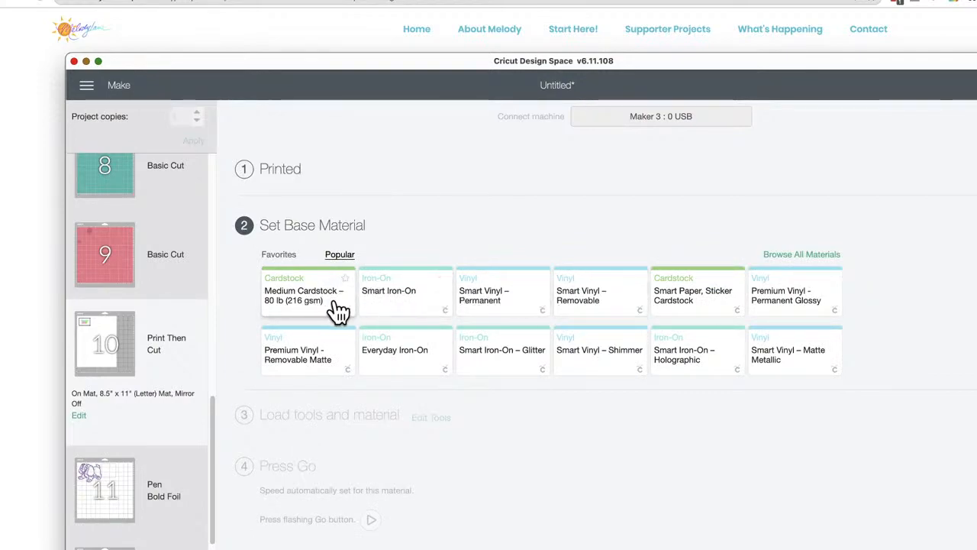
left_click(280, 258)
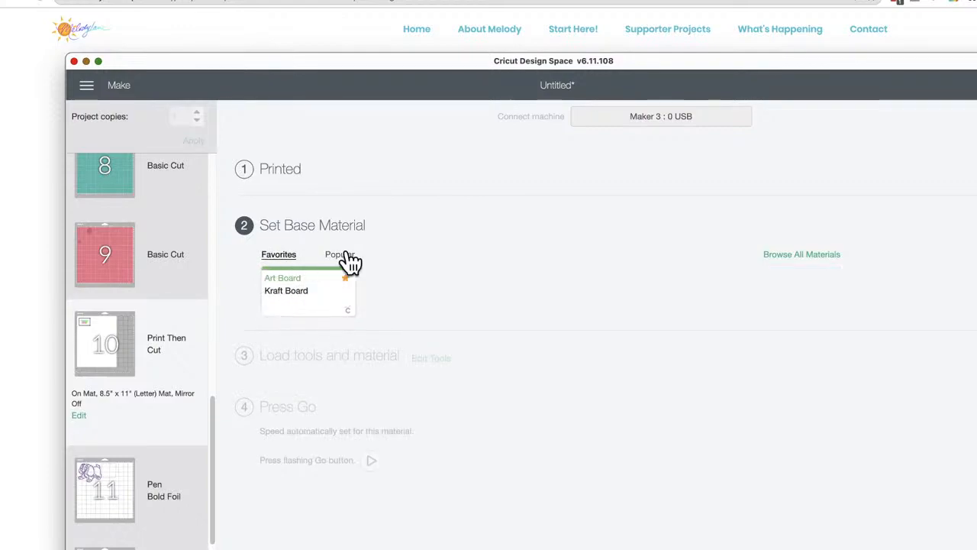
left_click(342, 256)
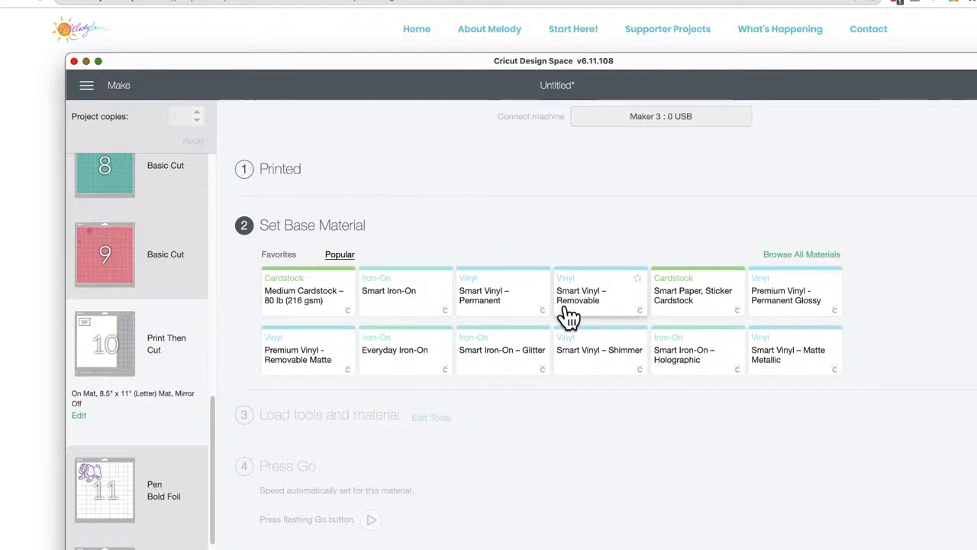
- Browse the full list of compatible base materials and search it for glitter
left_click(788, 260)
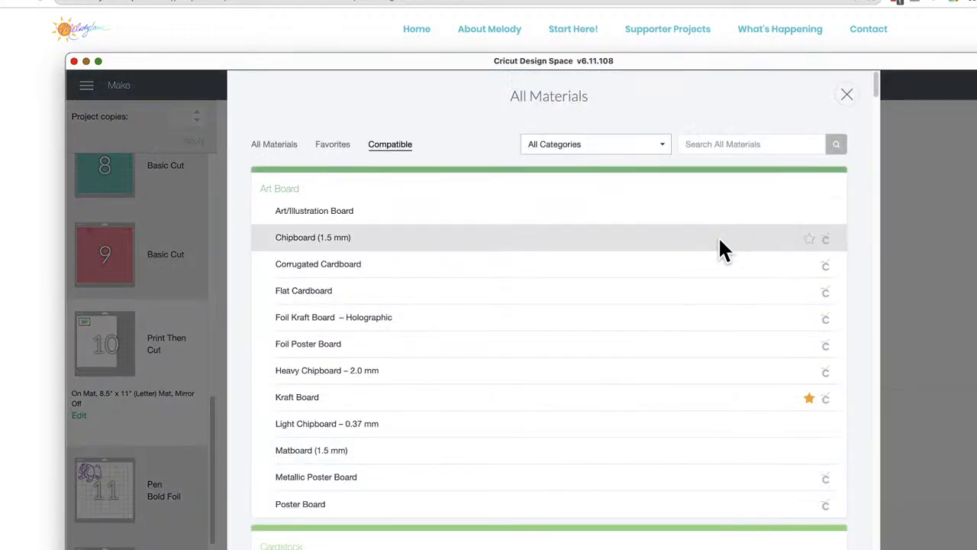
scroll(657, 359, "down", 20)
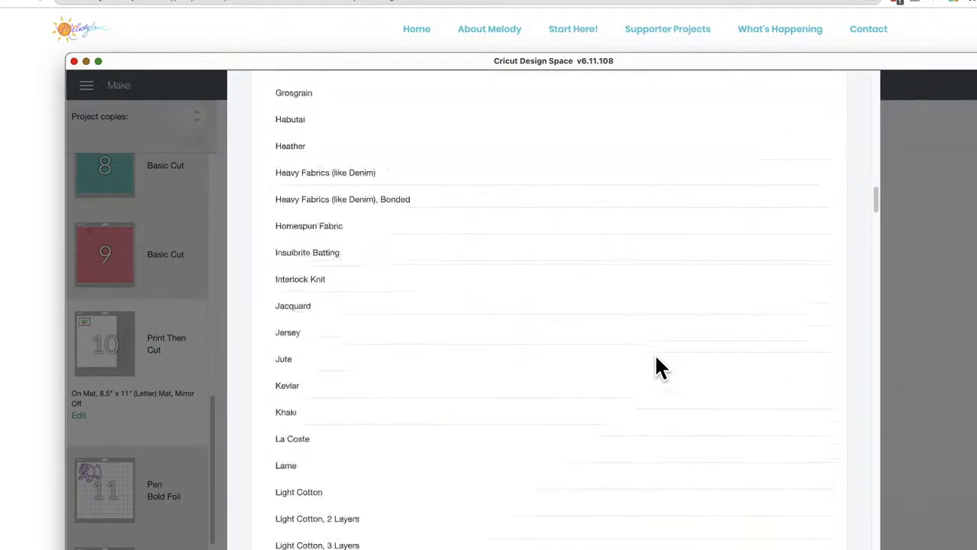
scroll(657, 359, "down", 20)
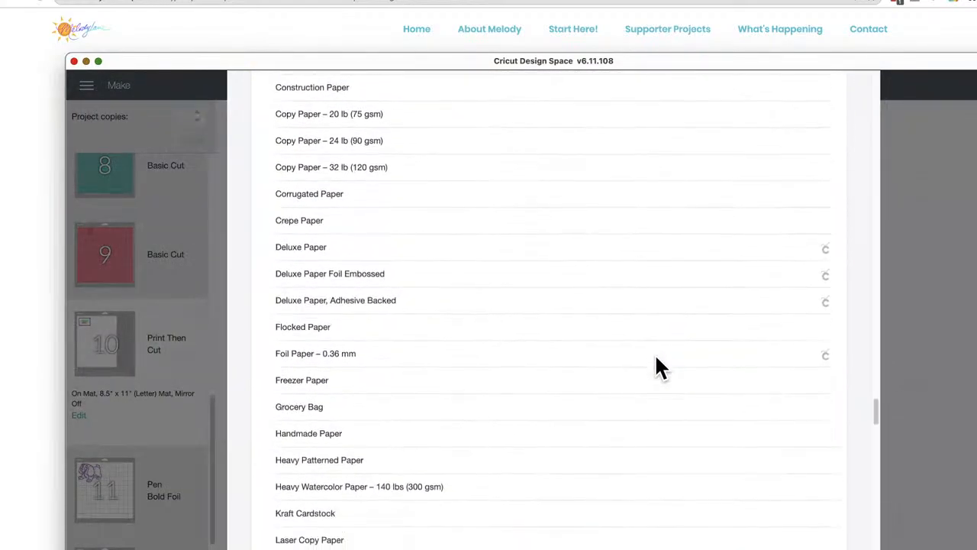
scroll(656, 359, "up", 15)
scroll(657, 359, "up", 20)
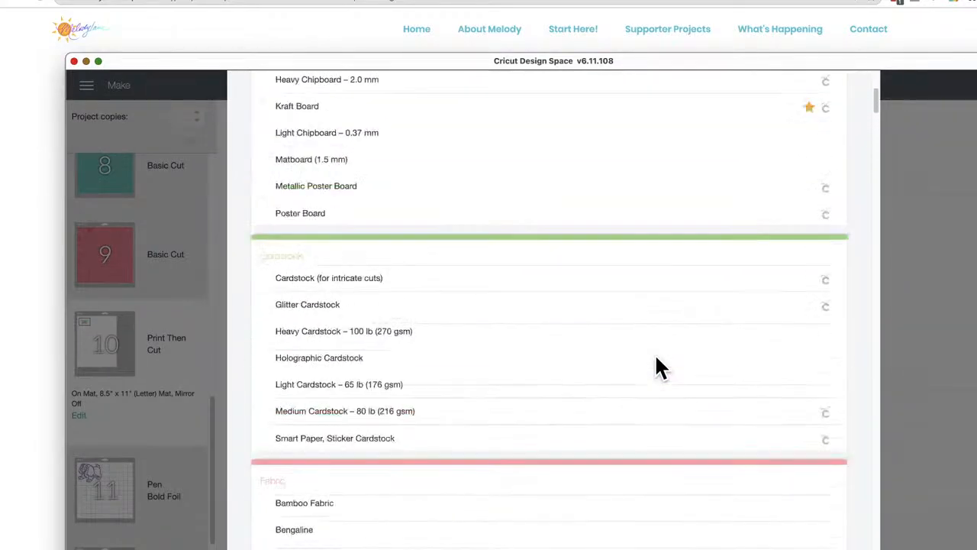
left_click(707, 144)
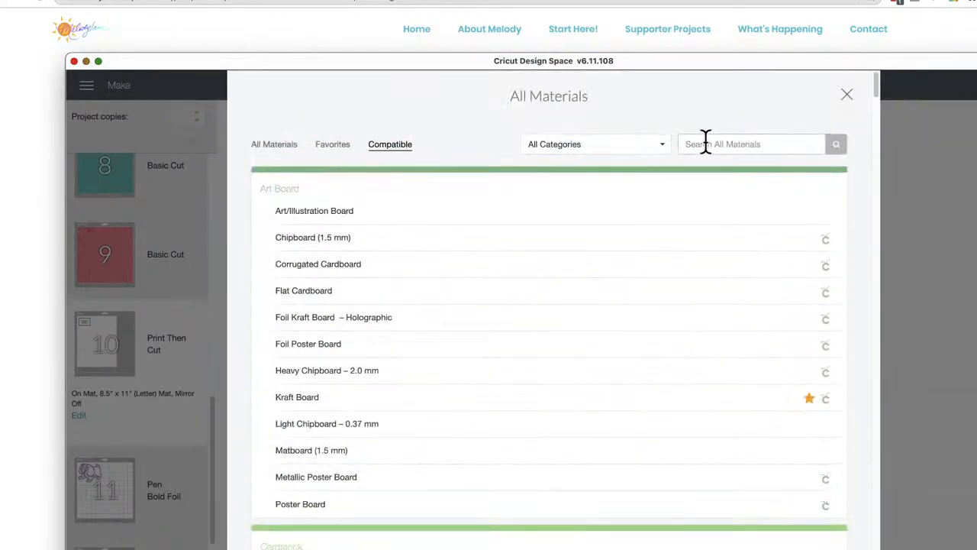
type("GLITTER")
key("Return")
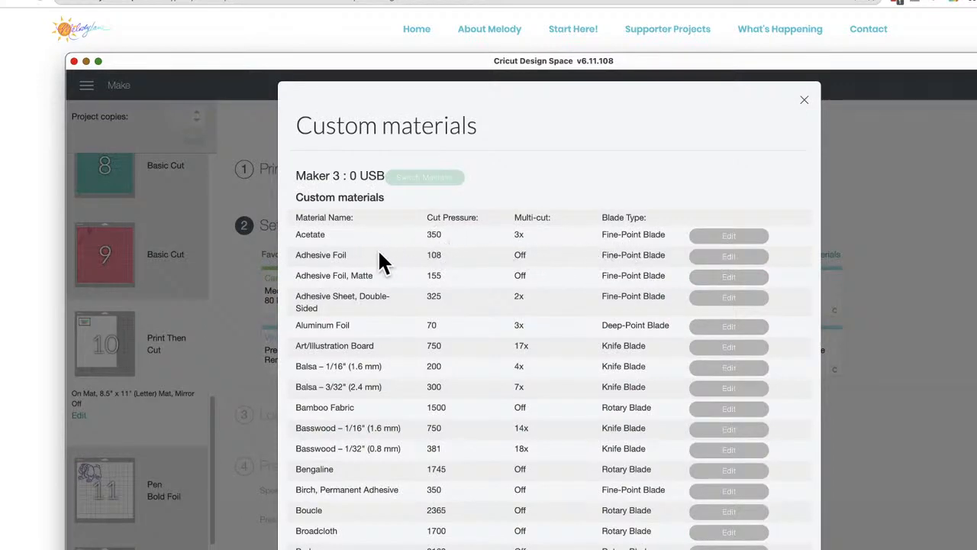
- Examine the cut pressure, multi-cut and blade type of the materials in the custom materials list
scroll(380, 296, "down", 10)
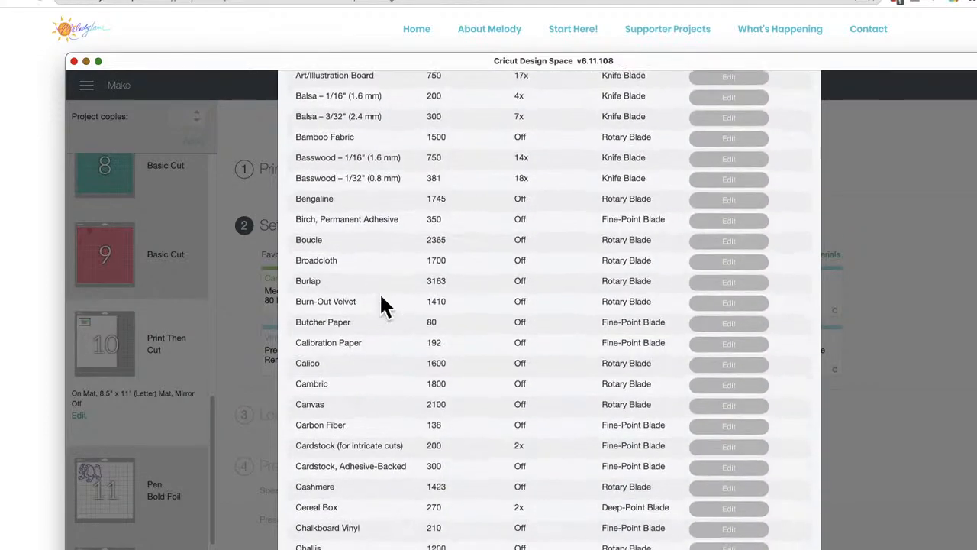
scroll(382, 297, "up", 10)
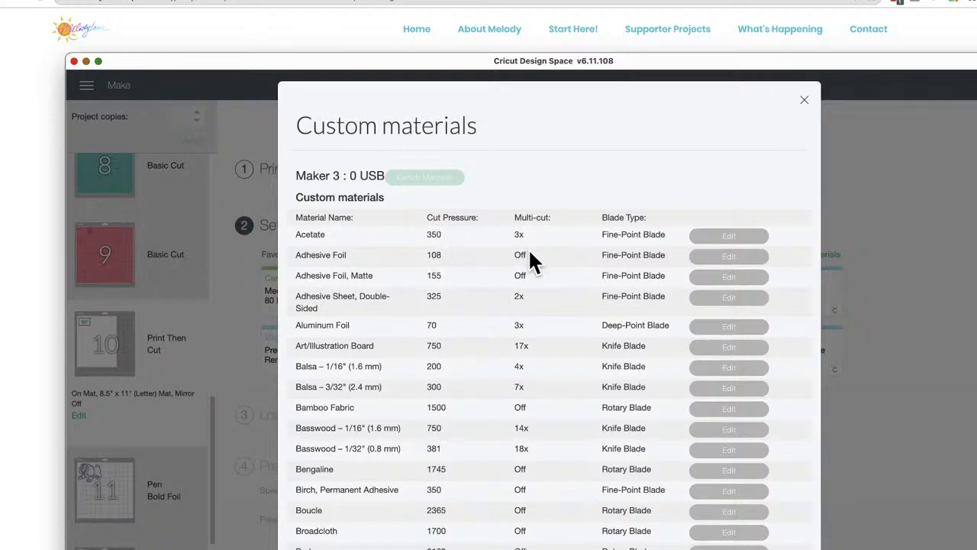
scroll(533, 259, "down", 3)
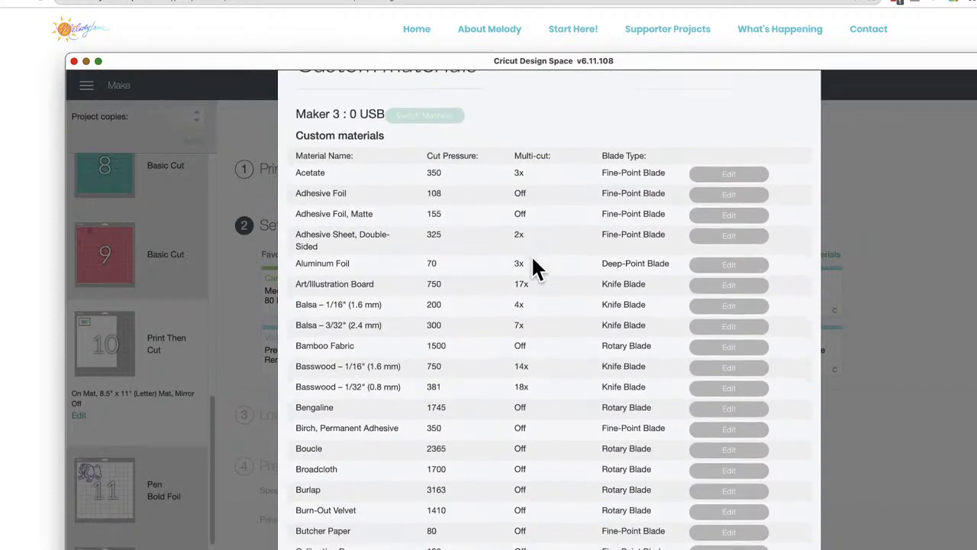
scroll(533, 259, "down", 1)
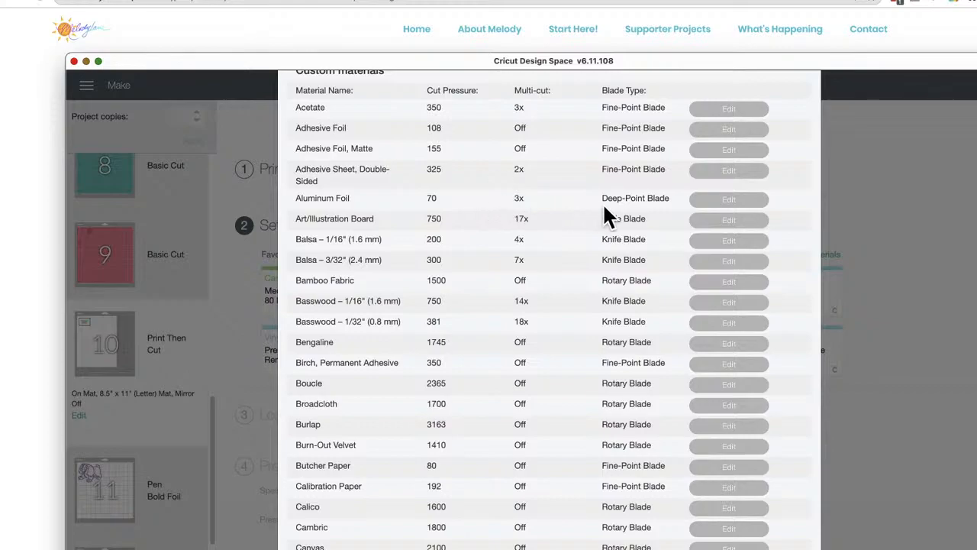
scroll(604, 206, "down", 2)
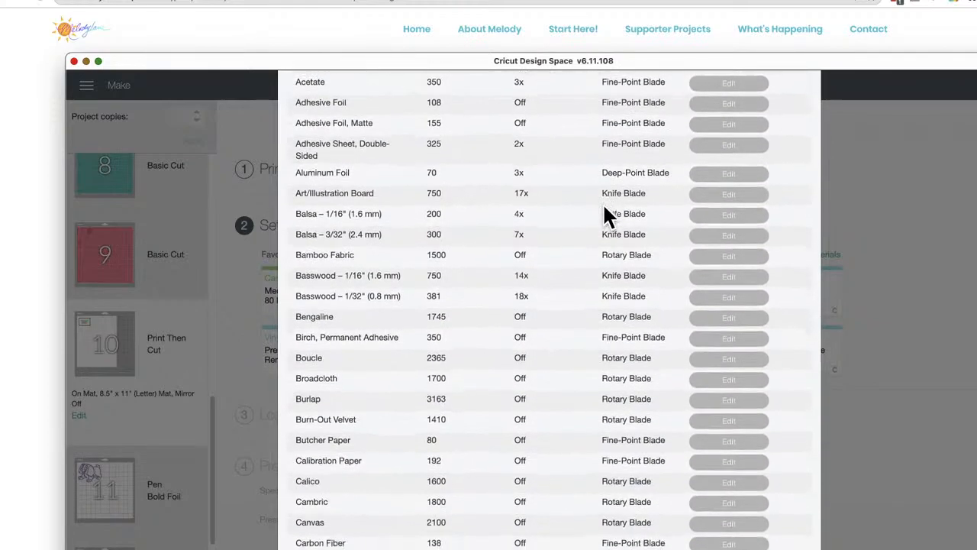
scroll(604, 206, "down", 15)
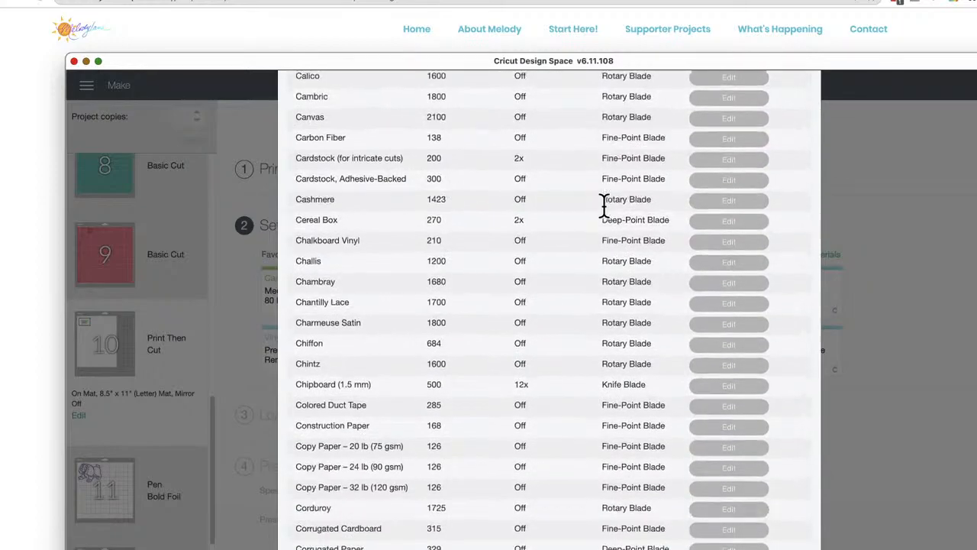
scroll(604, 206, "down", 12)
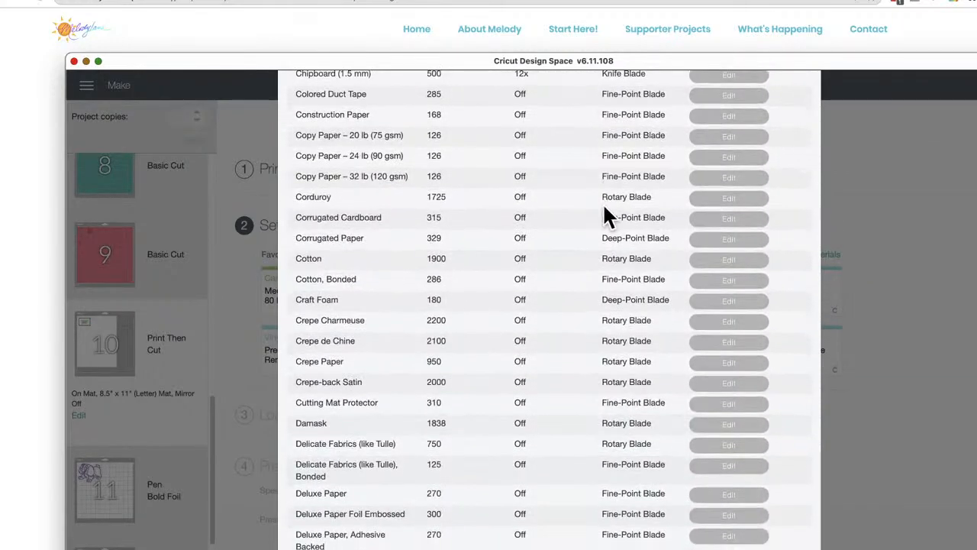
scroll(604, 205, "down", 7)
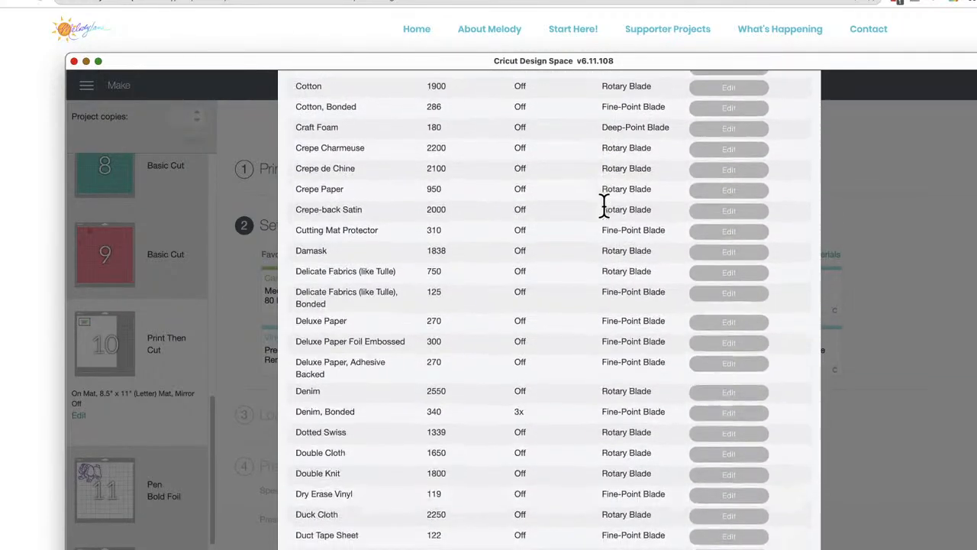
scroll(604, 207, "down", 14)
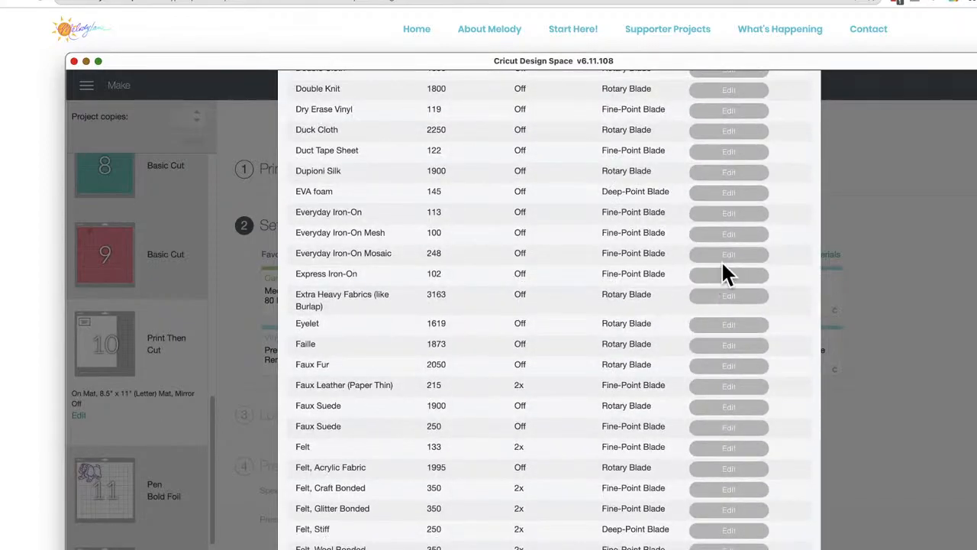
scroll(533, 247, "up", 20)
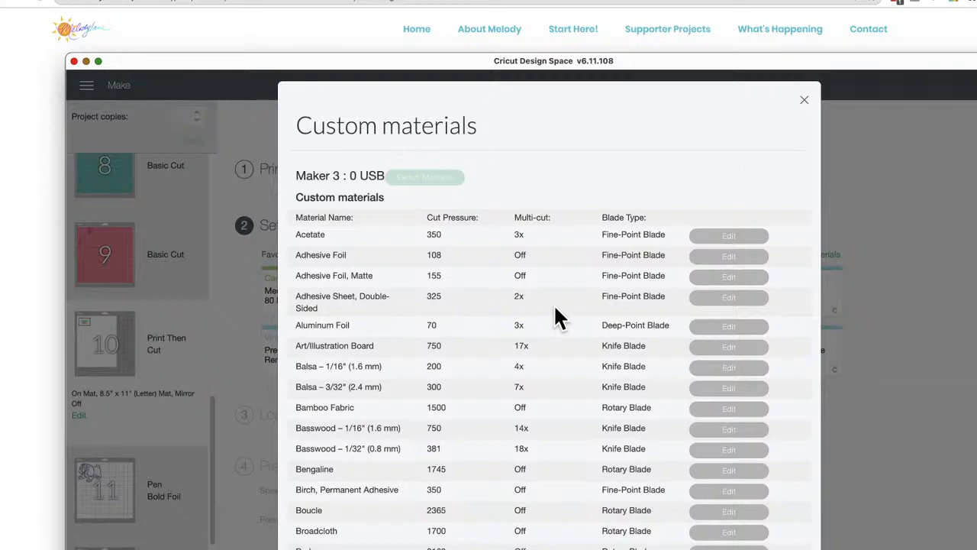
- Open the double-sided Adhesive Sheet's settings for editing, view its multi-cut choices and cancel the edit
left_click(728, 300)
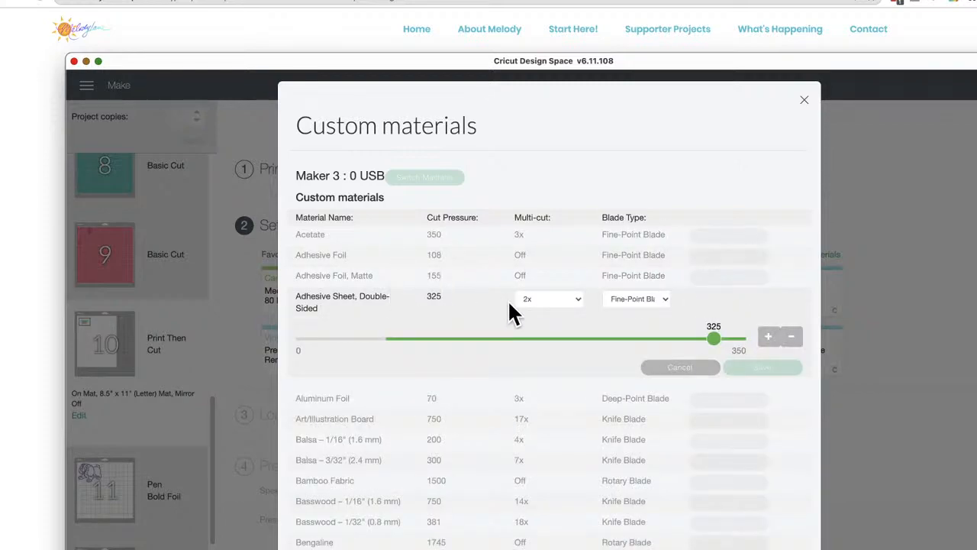
left_click(574, 298)
left_click(579, 298)
left_click(677, 368)
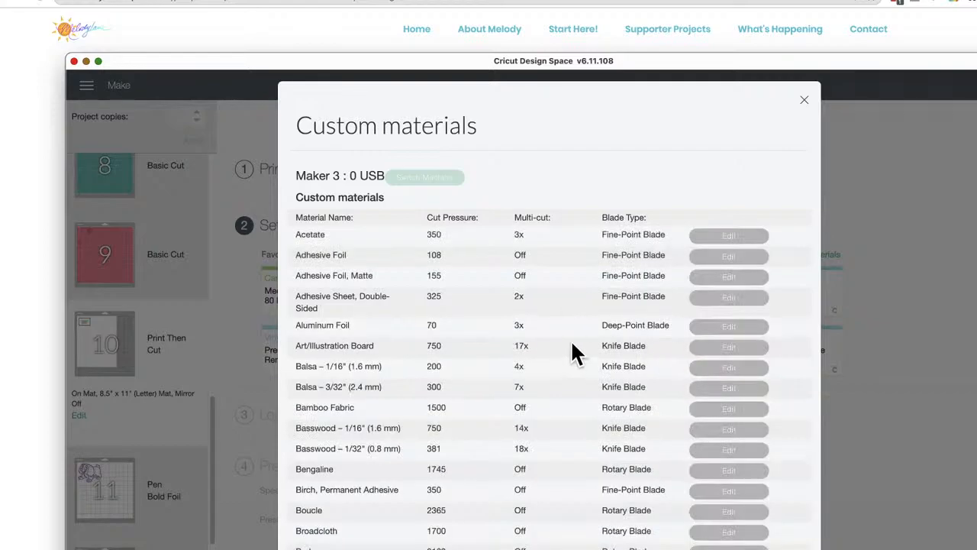
- Find Chipboard (1.5 mm) in the custom materials, open its settings for editing and cancel the edit
scroll(574, 351, "down", 5)
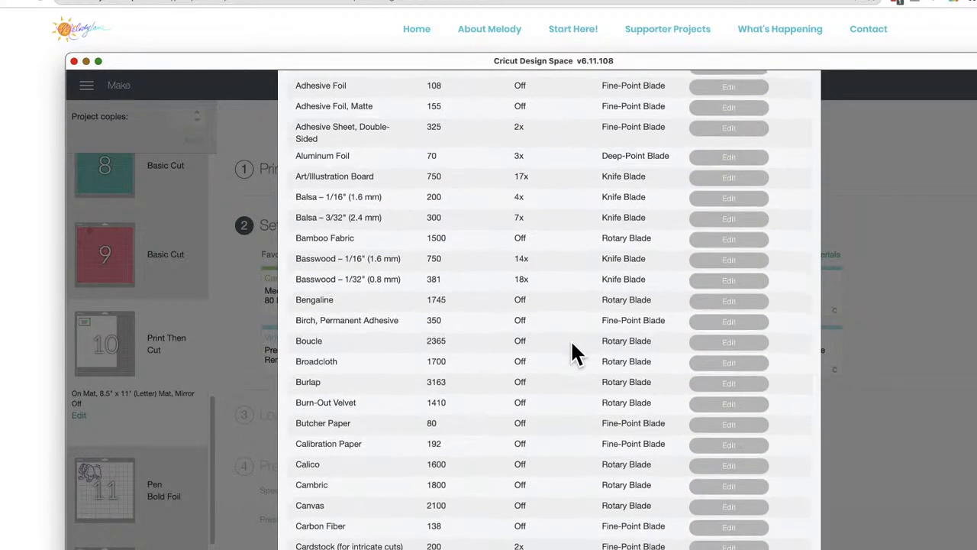
scroll(575, 351, "up", 2)
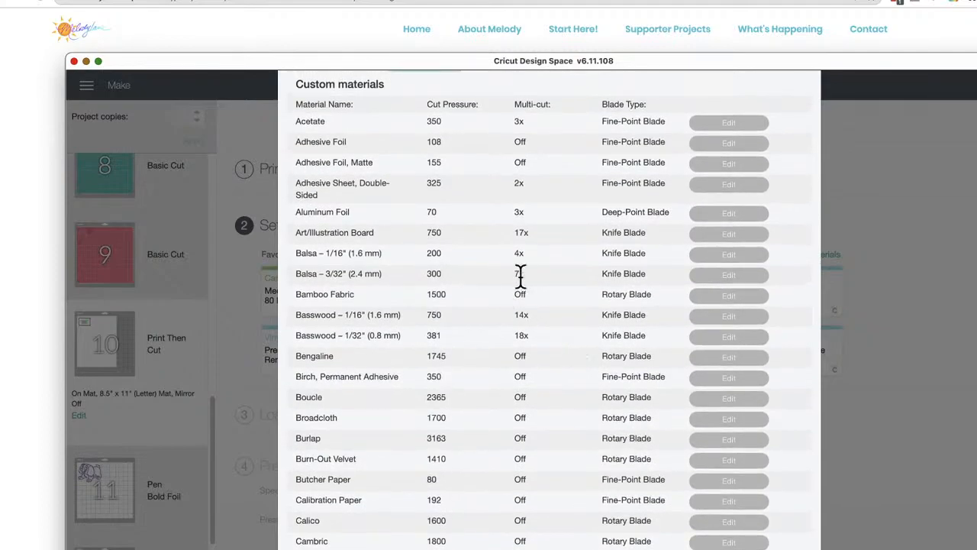
scroll(541, 353, "down", 15)
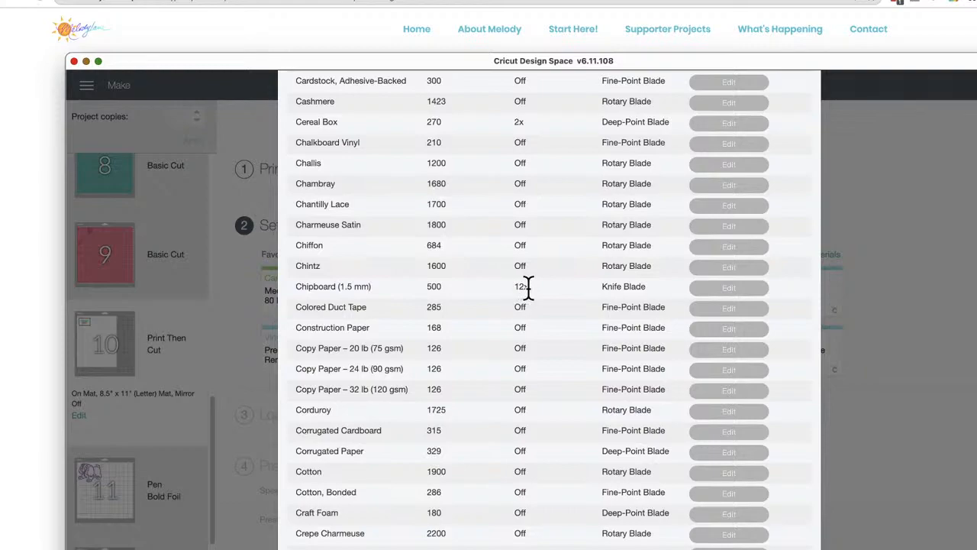
left_click(728, 288)
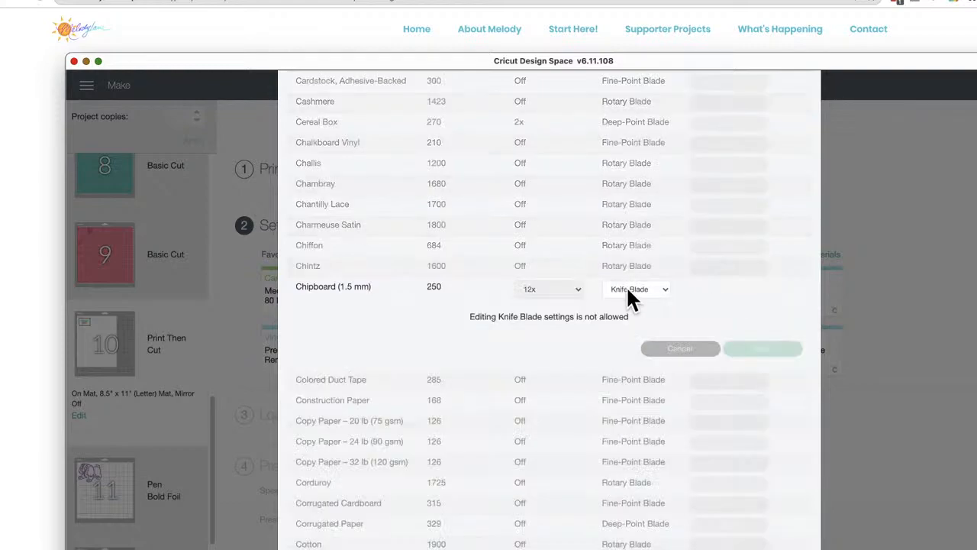
left_click(686, 349)
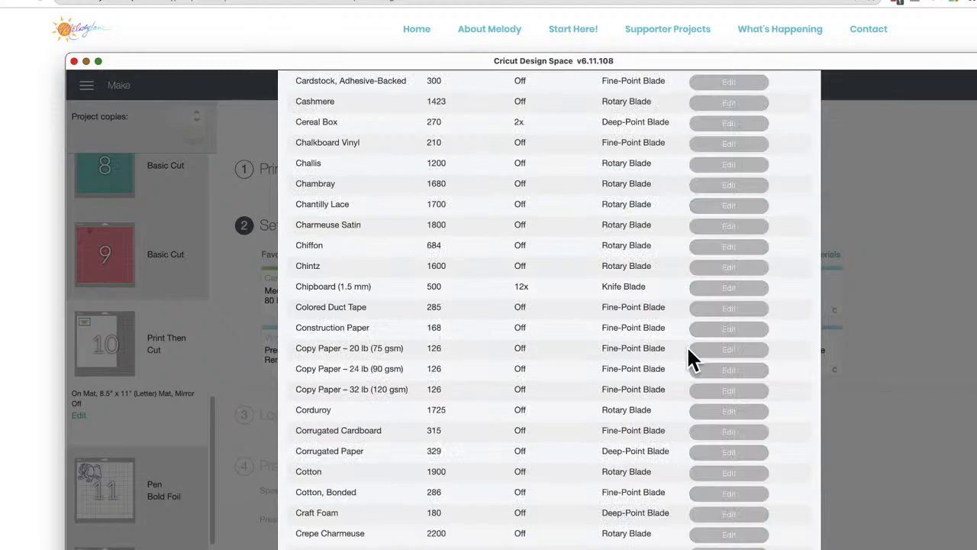
- Close the custom materials list and return to the base material choices for the Print Then Cut mat
scroll(686, 345, "up", 10)
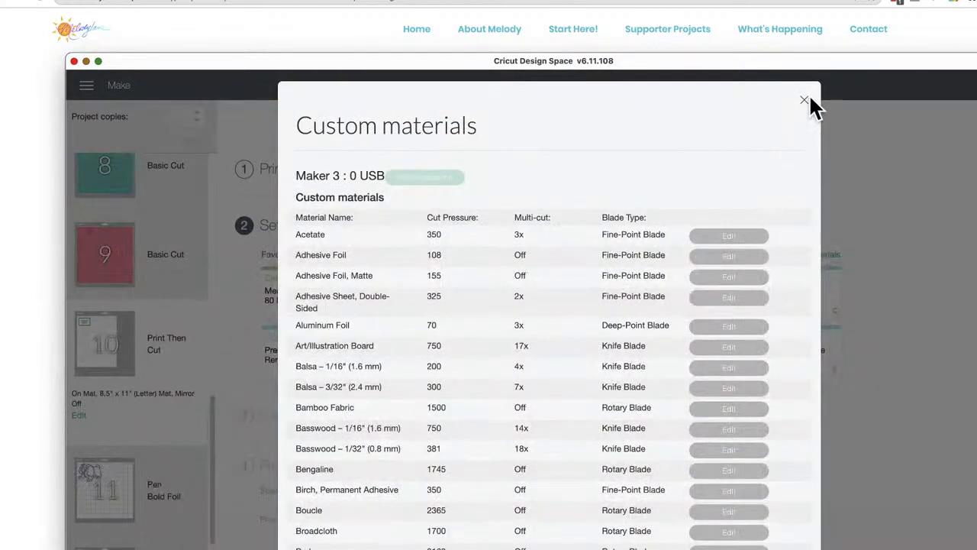
left_click(805, 102)
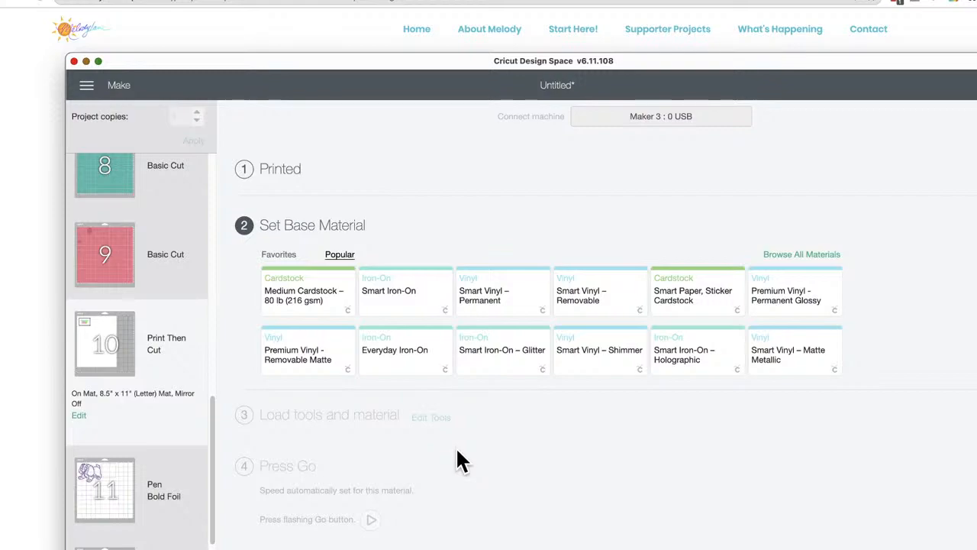
scroll(457, 451, "down", 1)
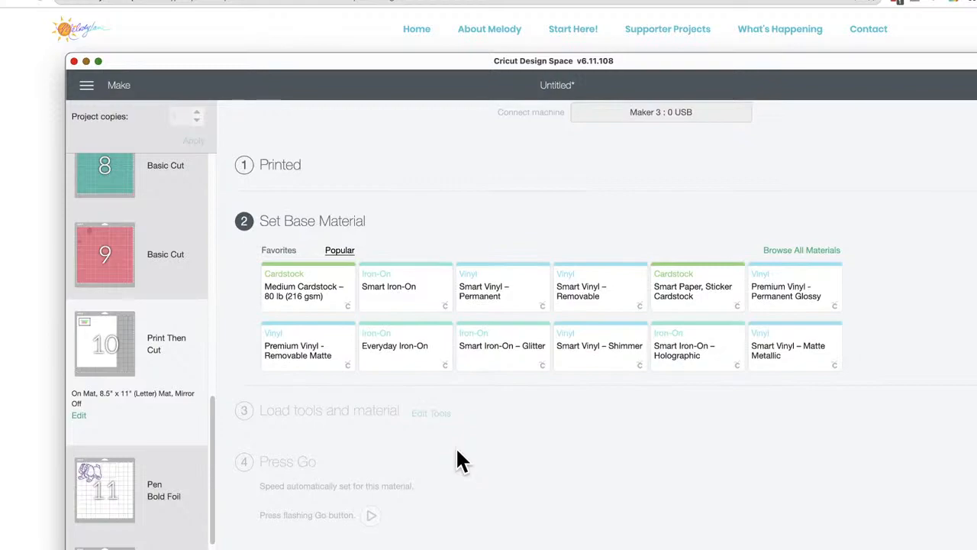
- Preview mat 11 with the pen and bold foil operations, and cancel the cut to return to the canvas
left_click(90, 477)
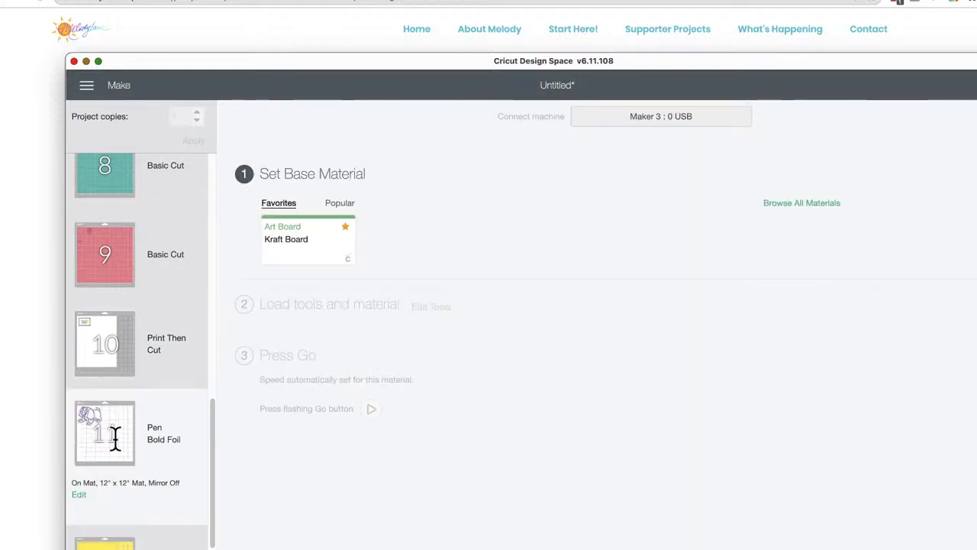
scroll(169, 443, "down", 1)
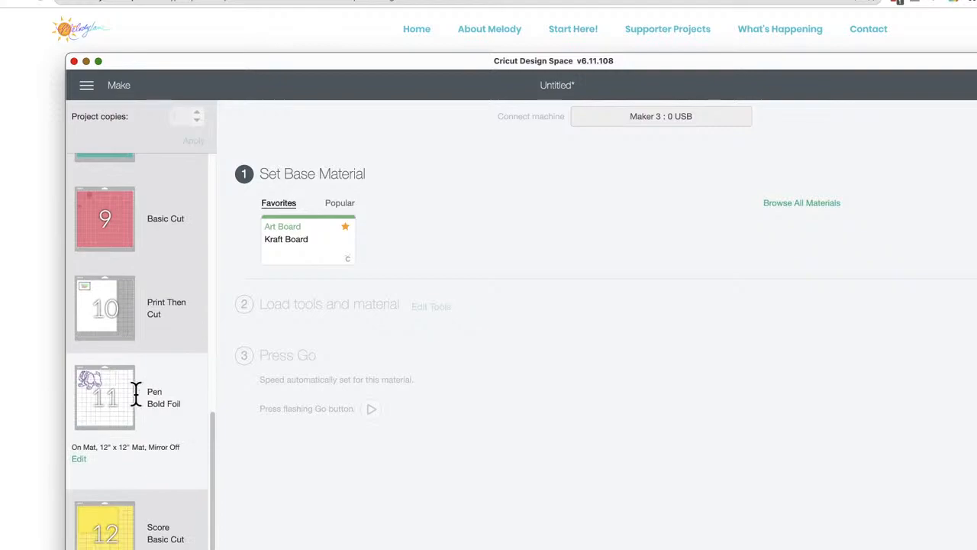
mouse_move(116, 398)
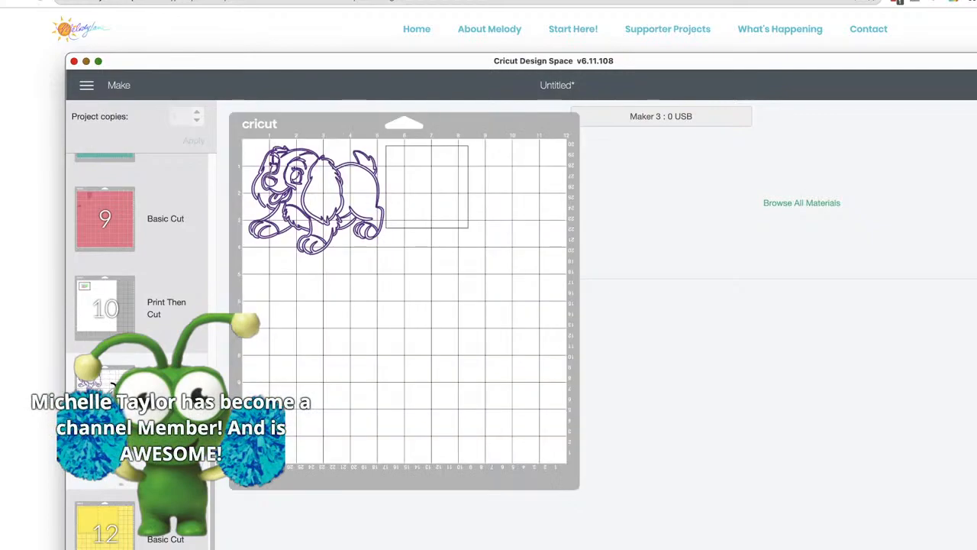
scroll(139, 397, "down", 1)
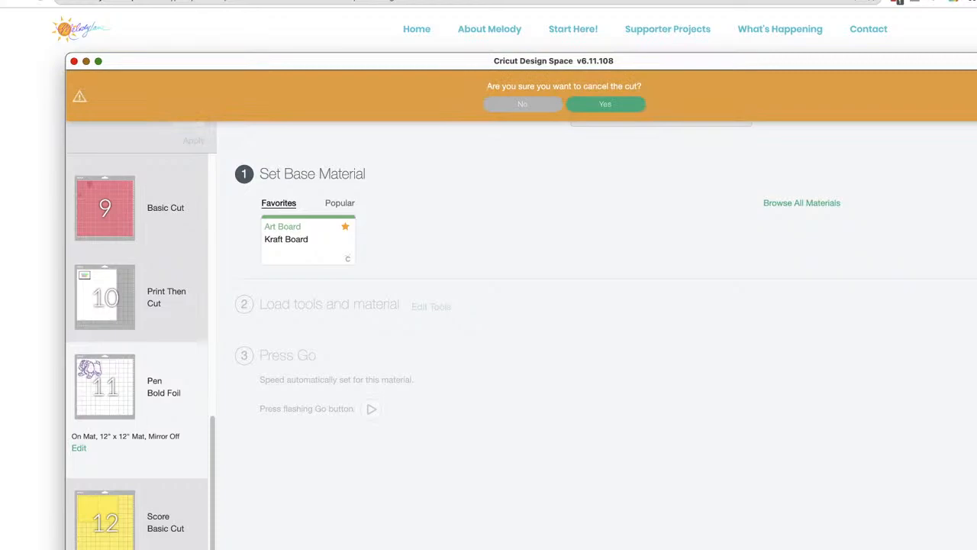
left_click(607, 106)
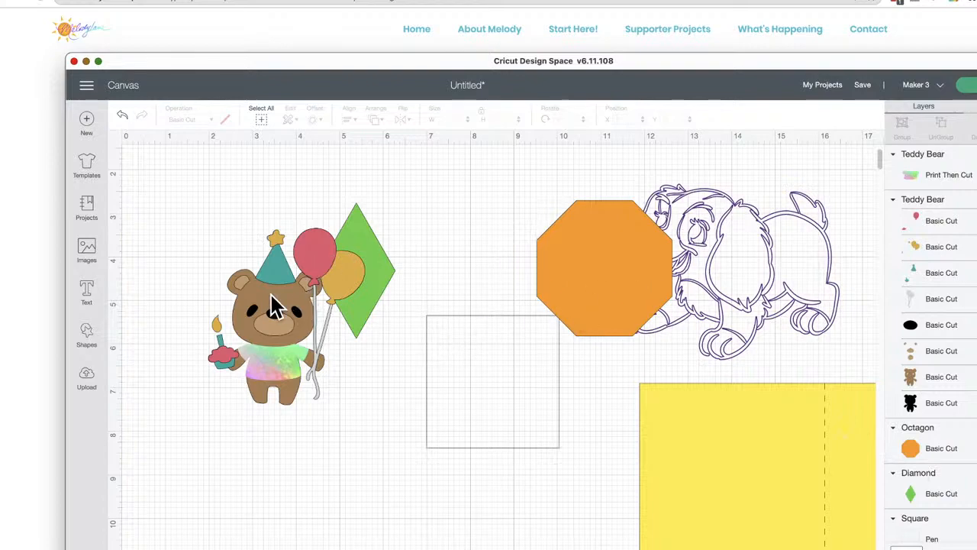
- Clear canvas space by moving the octagon beside the green diamond and the teddy bear and its shirt below the shapes
left_click_drag(275, 306, 264, 336)
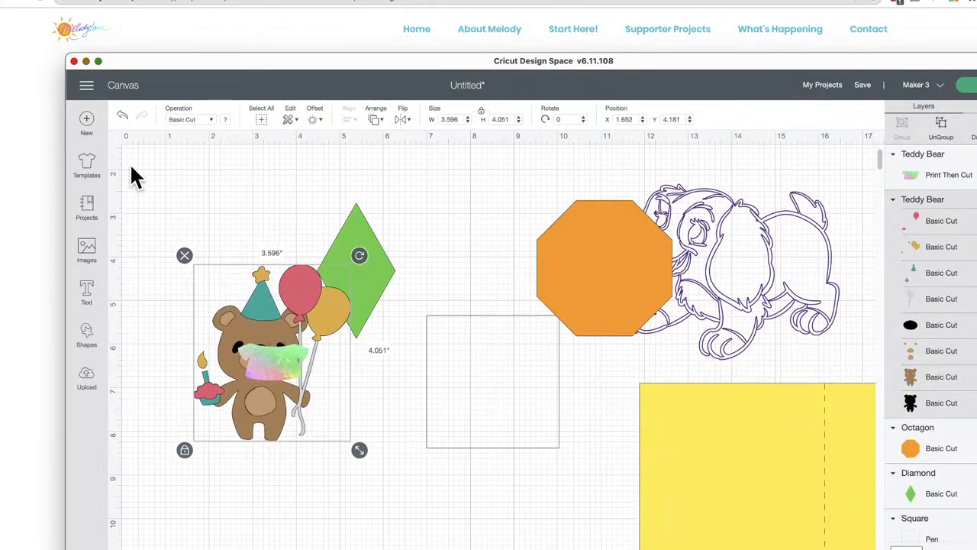
left_click(88, 124)
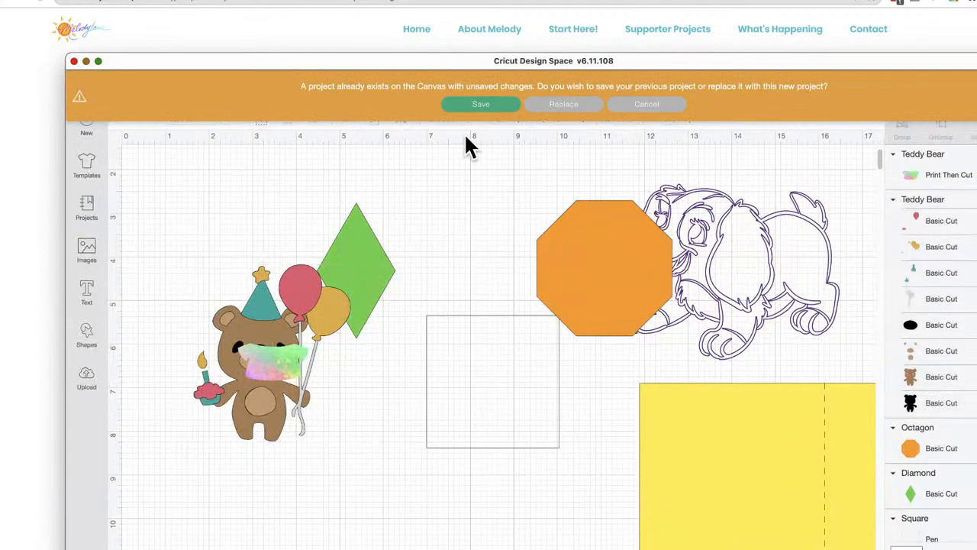
left_click(665, 112)
left_click_drag(630, 306, 493, 275)
left_click_drag(266, 321, 396, 503)
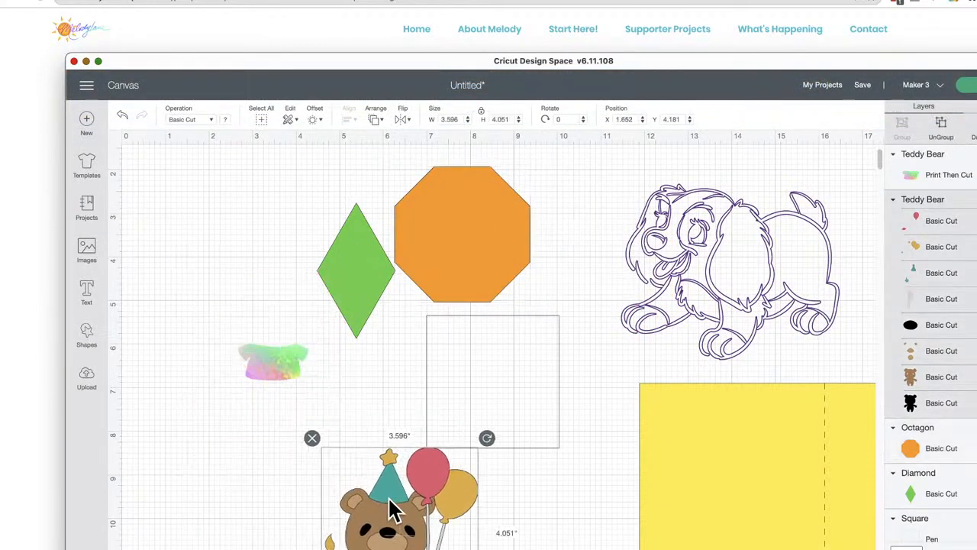
left_click(258, 349, "shift")
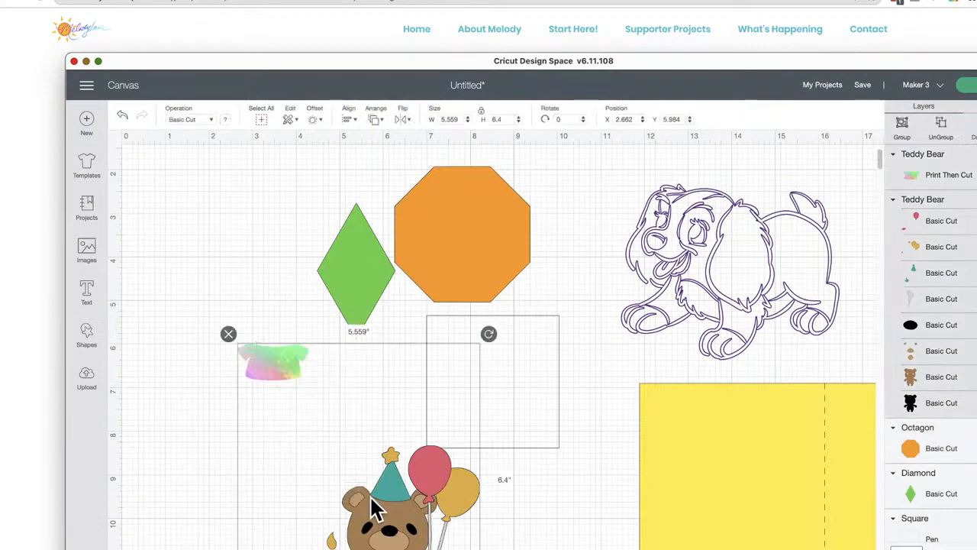
left_click(318, 374)
left_click_drag(278, 366, 351, 515)
- Change the pen-drawn square's operation to Basic cut and move the square to the left of the green diamond
left_click(464, 352)
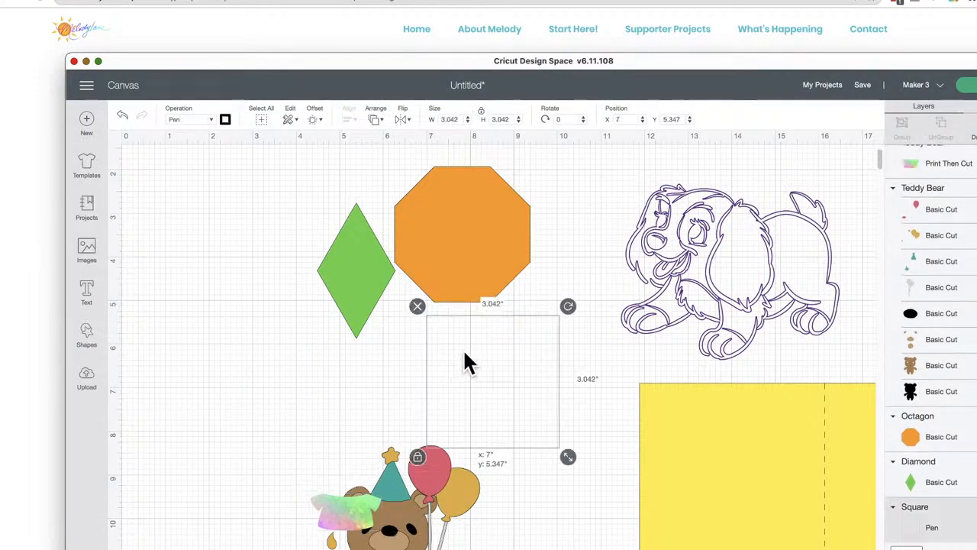
left_click(202, 120)
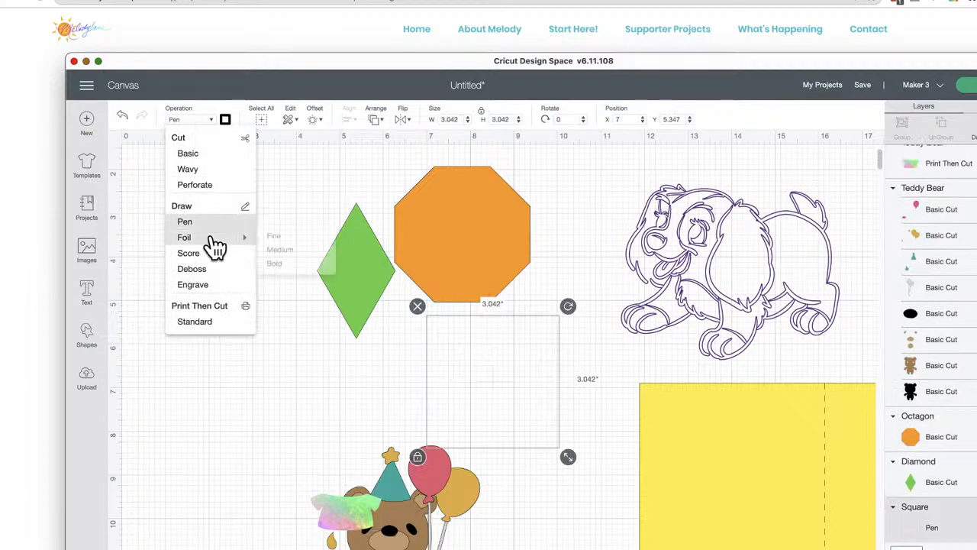
left_click(197, 157)
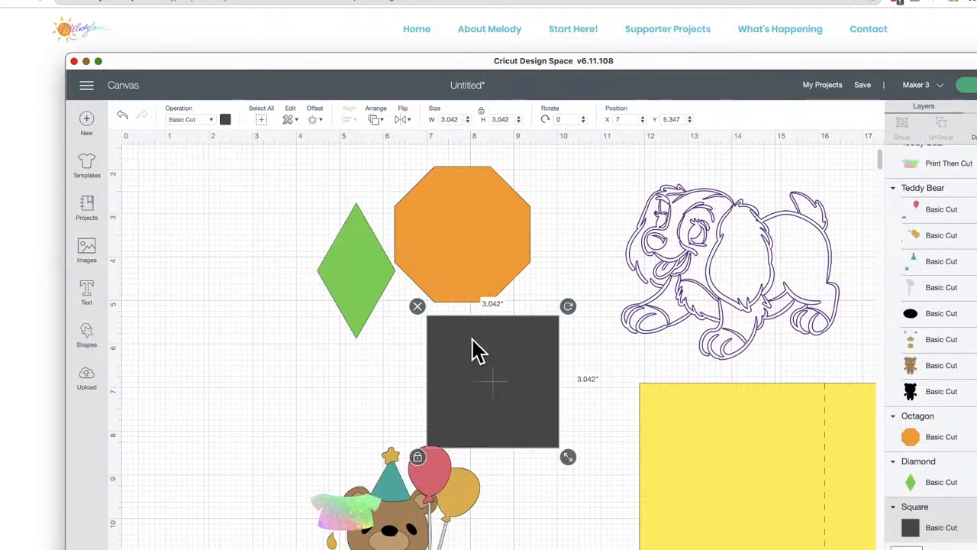
left_click_drag(474, 351, 253, 280)
- Place the green diamond over the dark square and shrink it to about 1.5 by 2.6 inches to fit inside
left_click(372, 306)
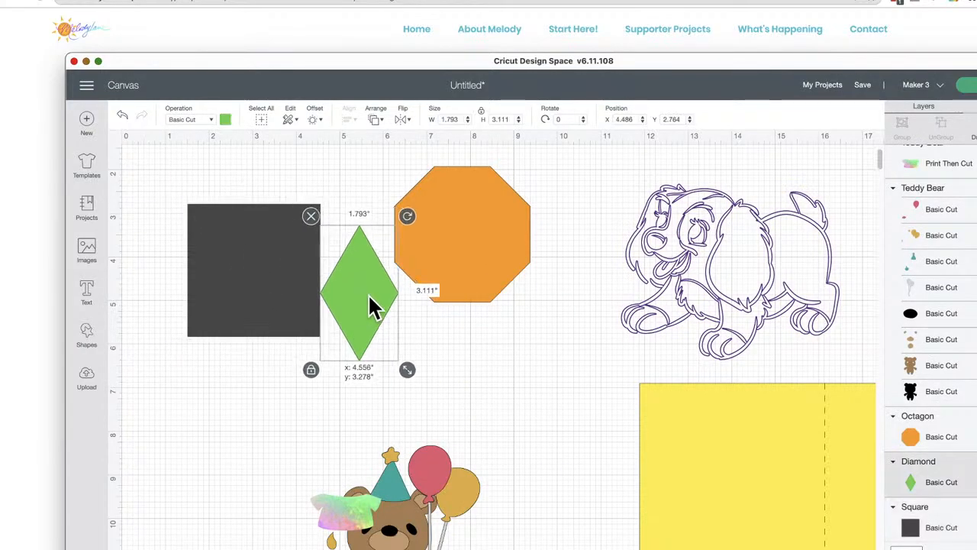
left_click_drag(371, 306, 263, 286)
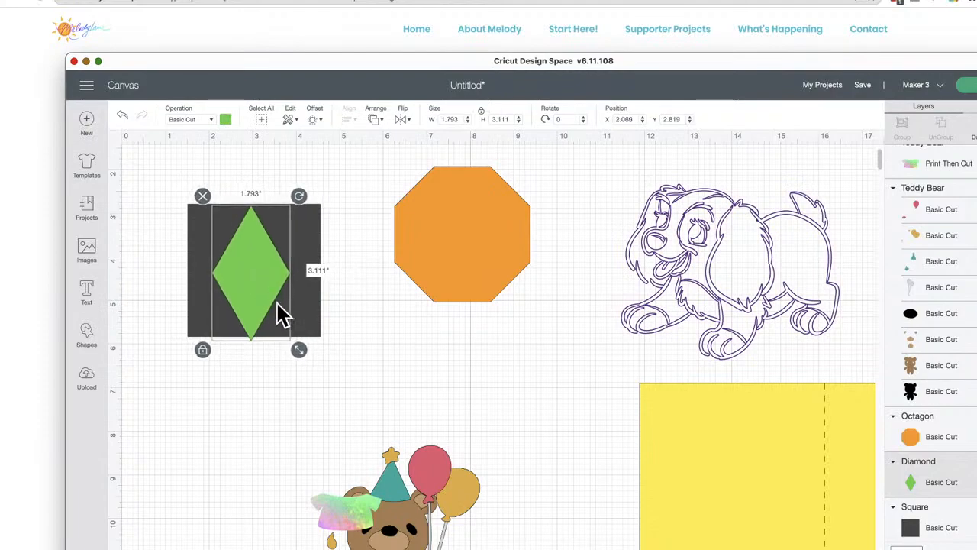
left_click_drag(297, 349, 278, 313)
left_click_drag(255, 271, 247, 238)
- Center the green diamond and the dark square on each other and slice the two shapes
left_click(207, 156)
left_click_drag(199, 162, 321, 214)
left_click(351, 119)
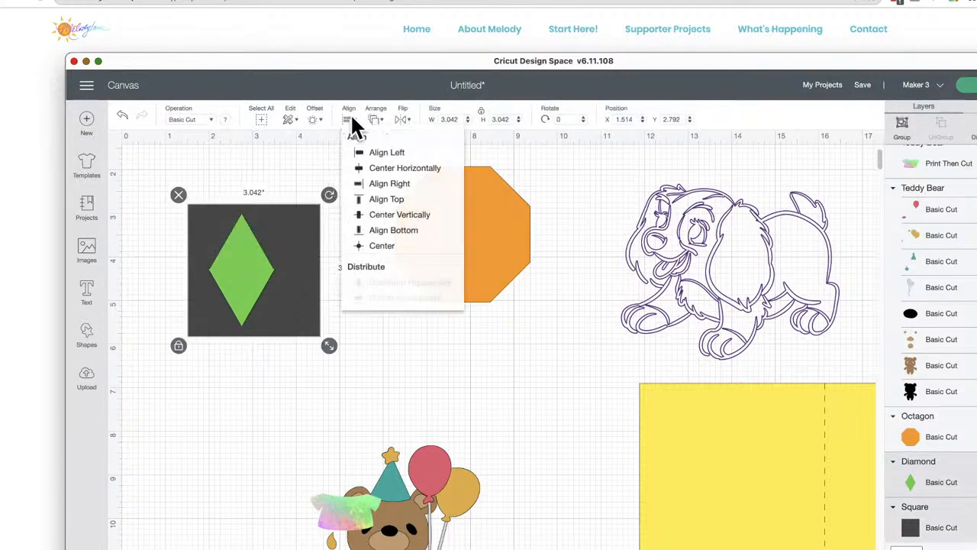
left_click(386, 246)
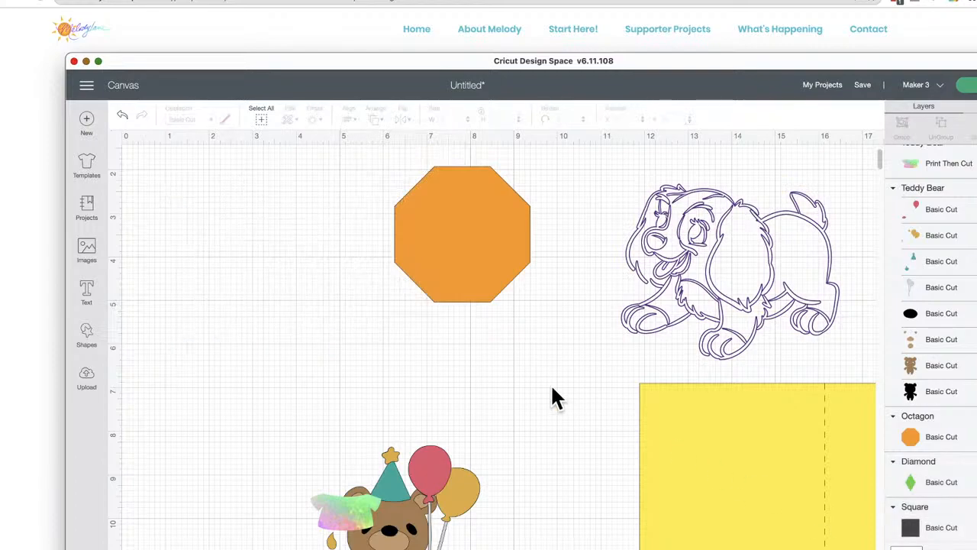
- Separate the slice results, placing the dark diamond above the cut-out square and the green diamond over its right edge
left_click_drag(254, 259, 290, 245)
left_click_drag(280, 392, 299, 304)
right_click(415, 299)
left_click_drag(415, 299, 358, 337)
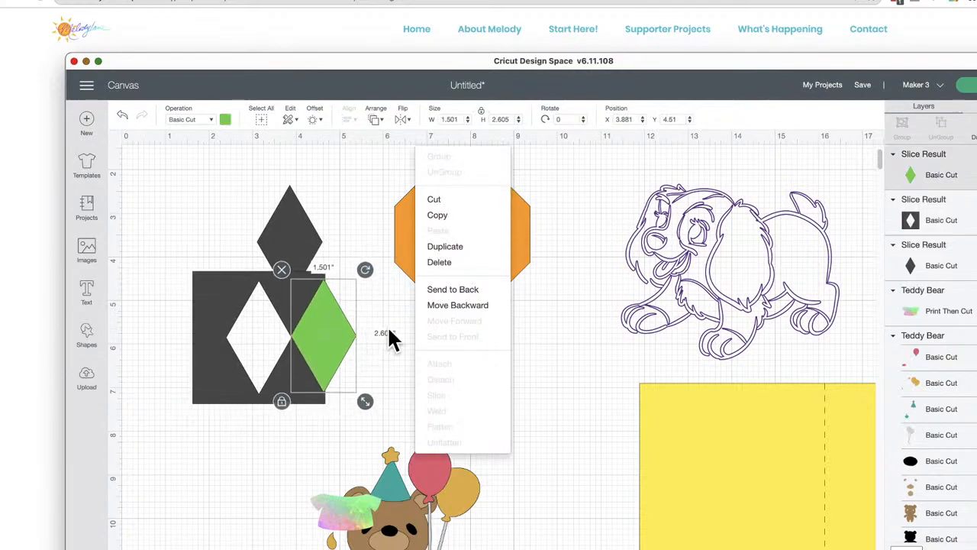
- Shrink the orange octagon to about 2.06 inches
left_click(531, 278)
left_click(503, 259)
left_click_drag(538, 313, 461, 260)
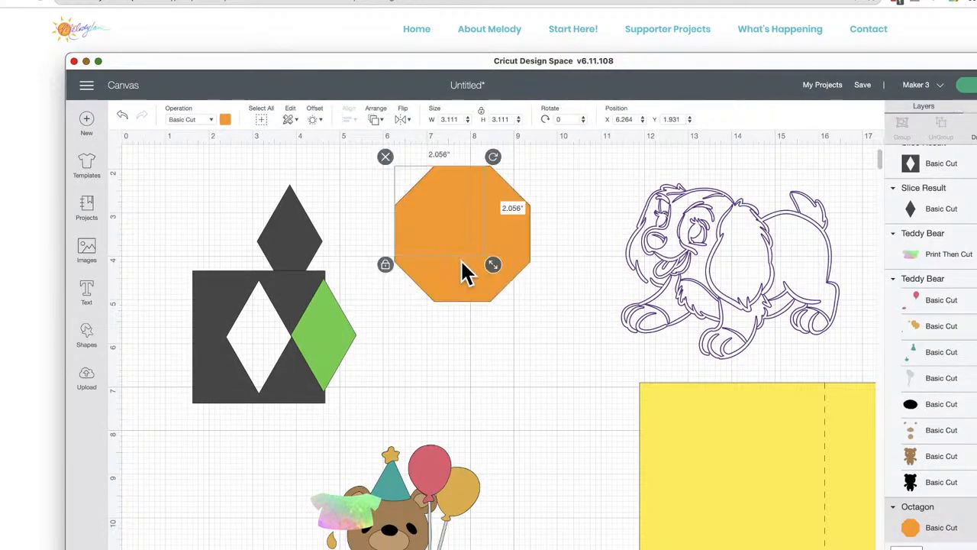
- Recolor the sliced dark diamond yellow and move it over the left edge of the cut-out square
left_click(301, 236)
left_click(225, 121)
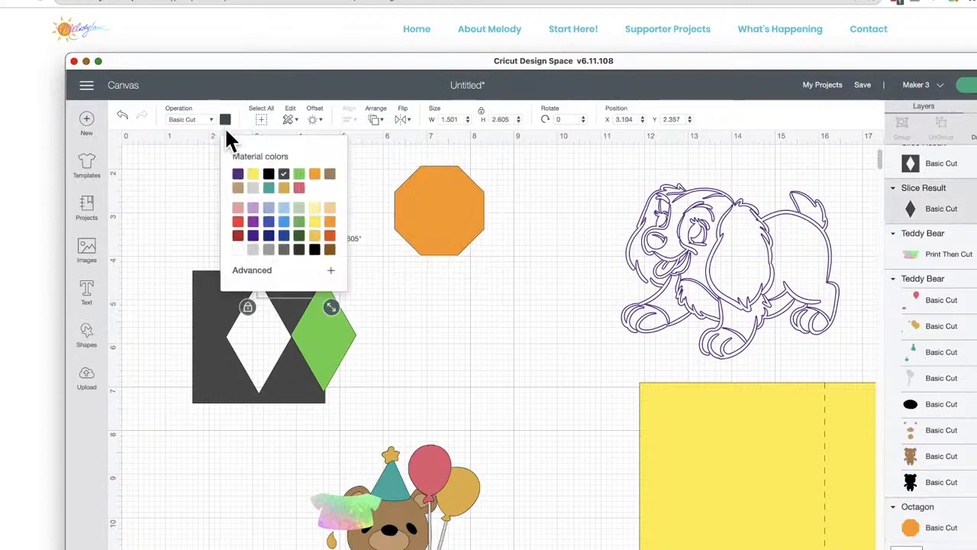
left_click(255, 175)
left_click_drag(323, 251, 204, 345)
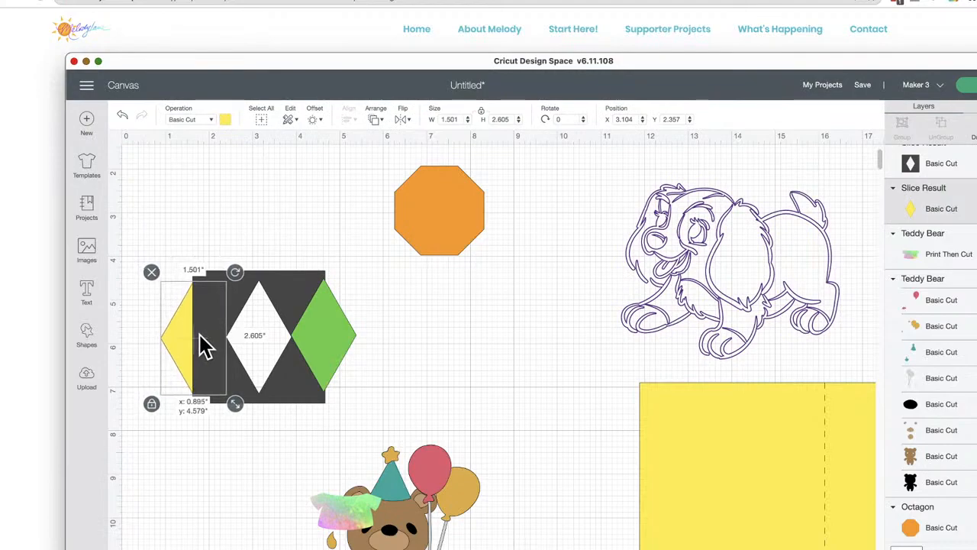
- Bring the yellow diamond to the front of the dark square
left_click(219, 240)
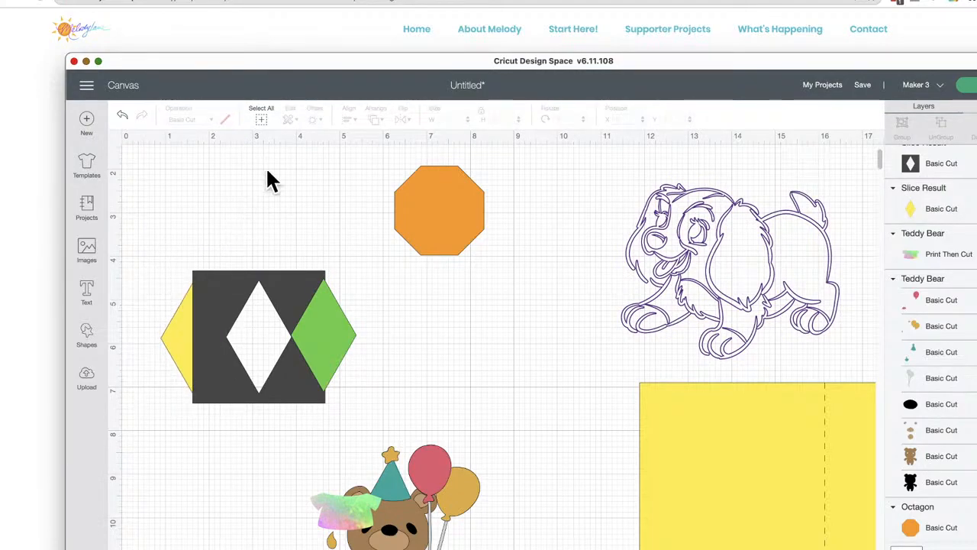
left_click(188, 336)
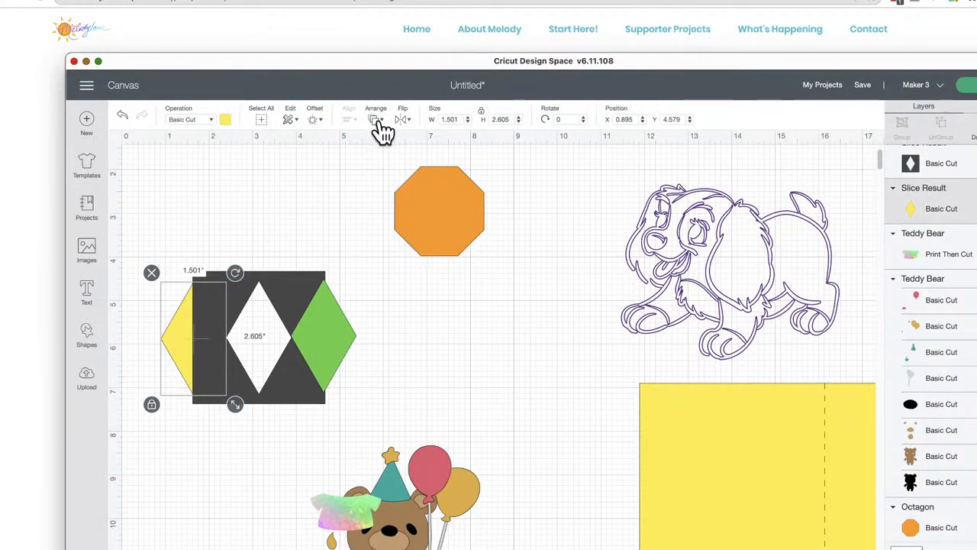
left_click(376, 122)
left_click(400, 184)
left_click(240, 246)
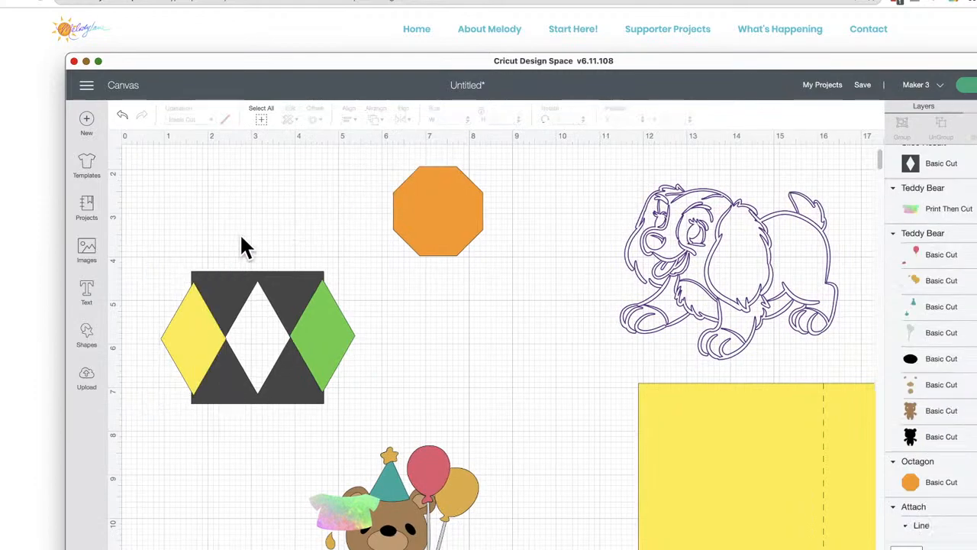
- Select the square with both diamonds and reposition the application window so the whole layer list and its bottom commands show
left_click_drag(149, 237, 362, 415)
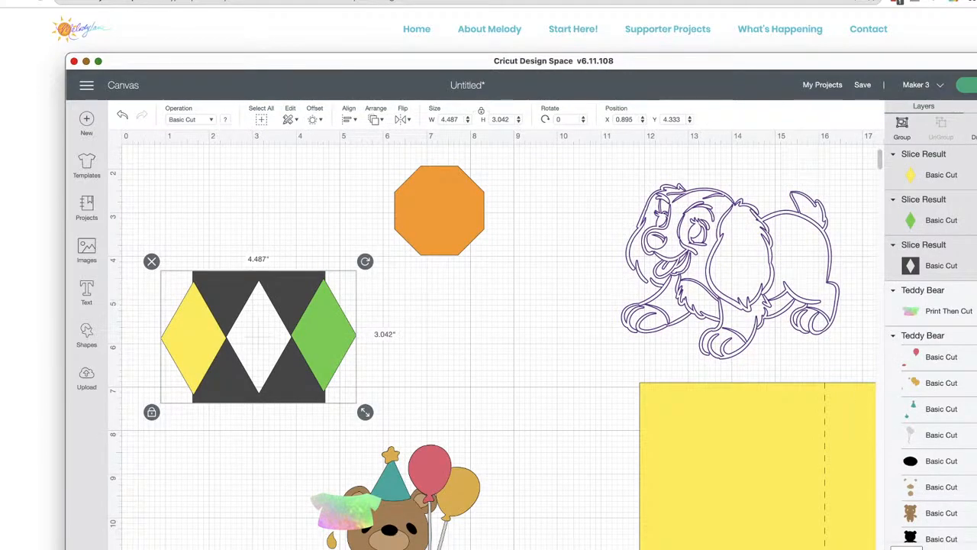
left_click_drag(651, 60, 600, 23)
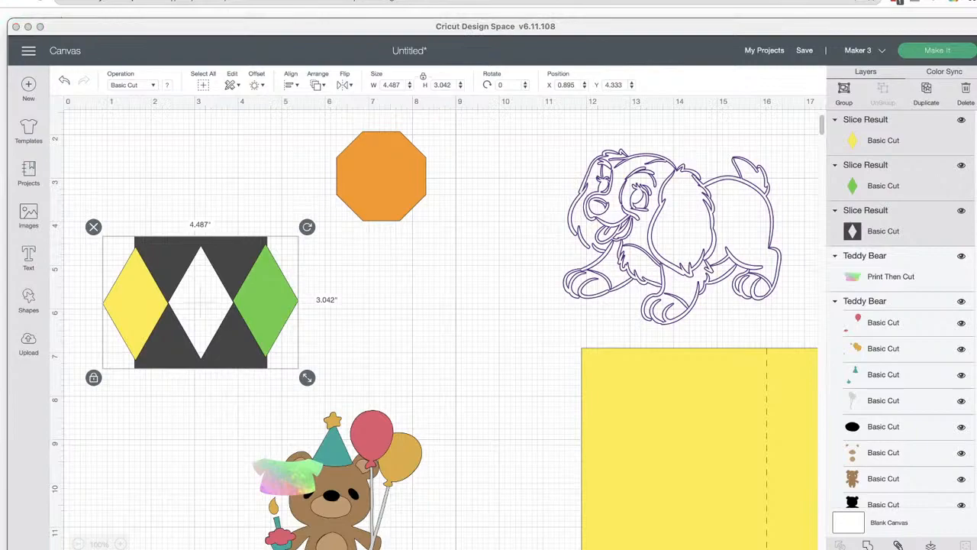
left_click_drag(247, 28, 246, 8)
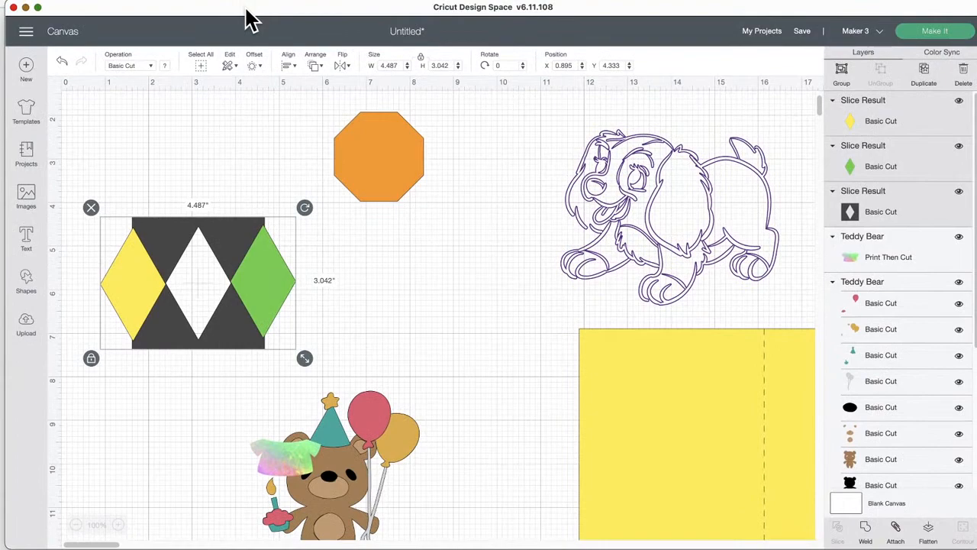
left_click_drag(245, 10, 242, 11)
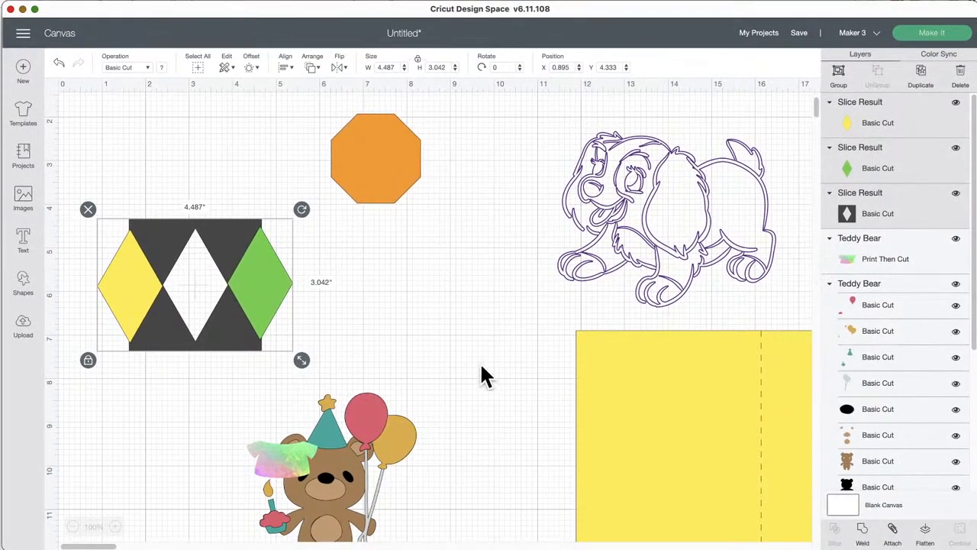
- Reselect only the yellow diamond and the dark square and slice them
left_click(406, 294)
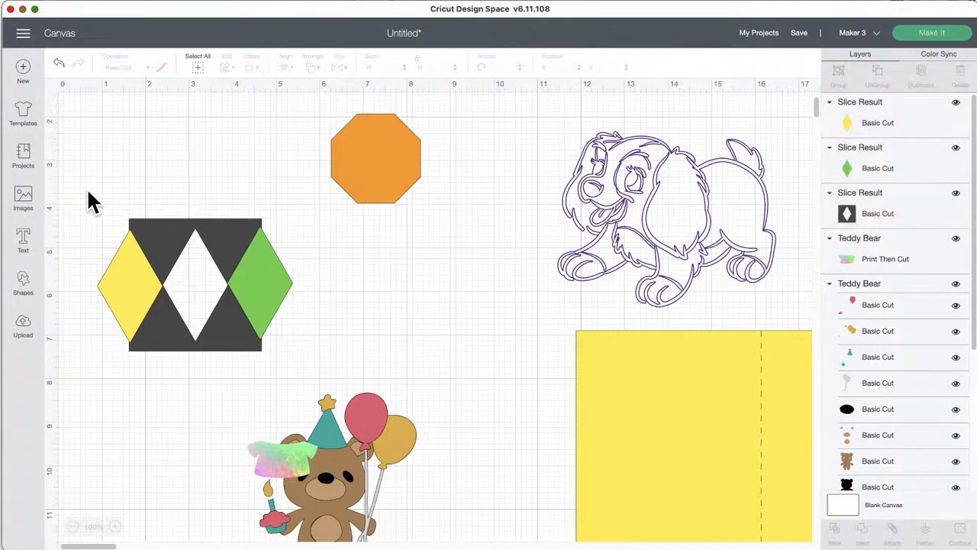
left_click_drag(87, 191, 298, 361)
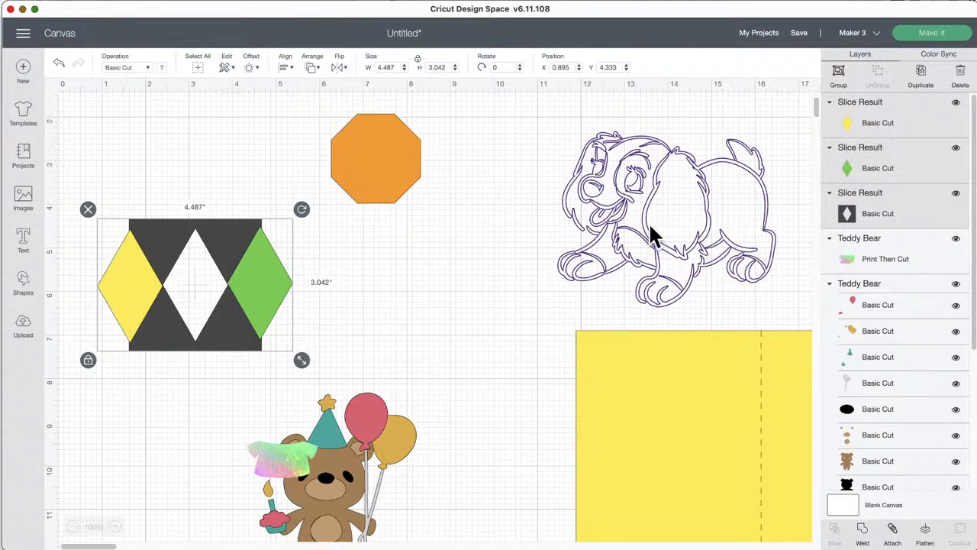
left_click(371, 300)
left_click_drag(85, 191, 183, 354)
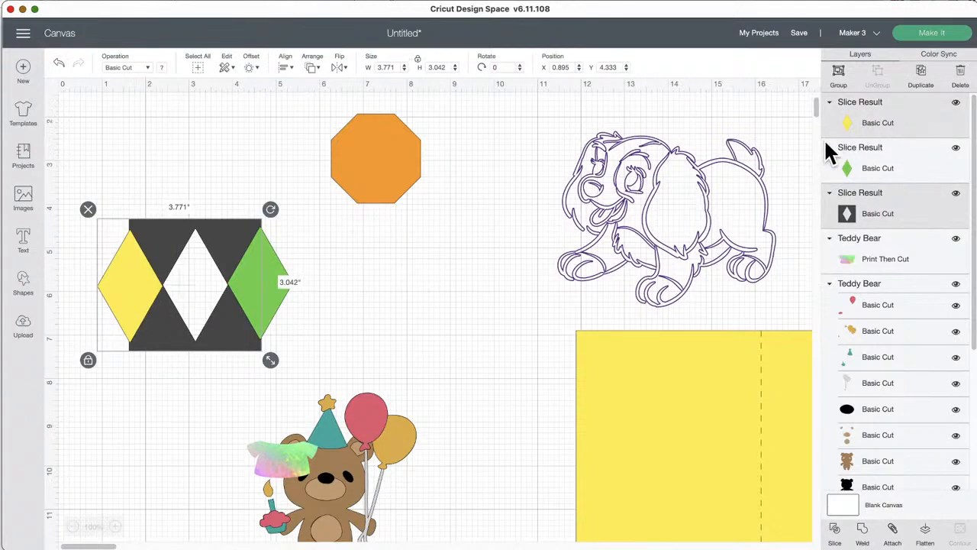
left_click(837, 533)
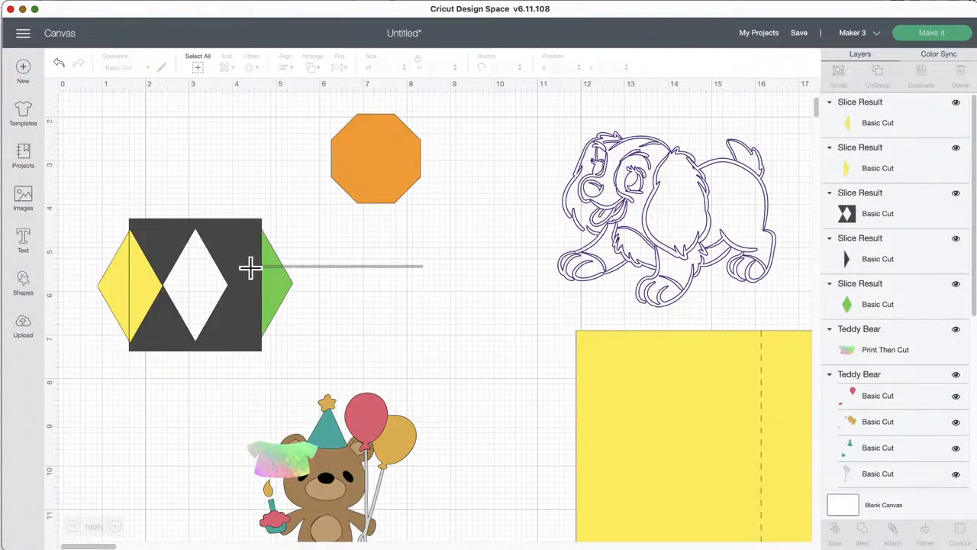
- Slice the green diamond with the dark square and pull the resulting pieces apart on the canvas
left_click_drag(251, 267, 231, 268)
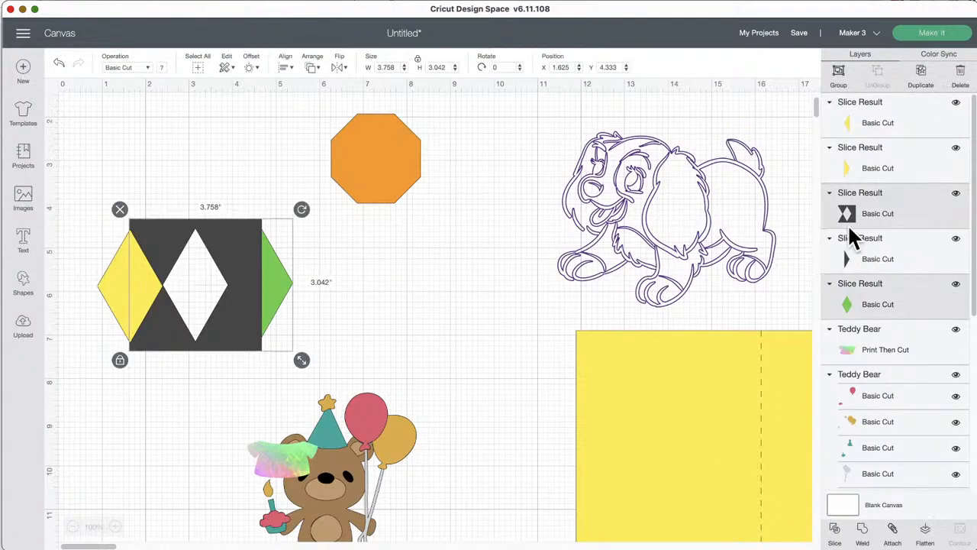
left_click(836, 532)
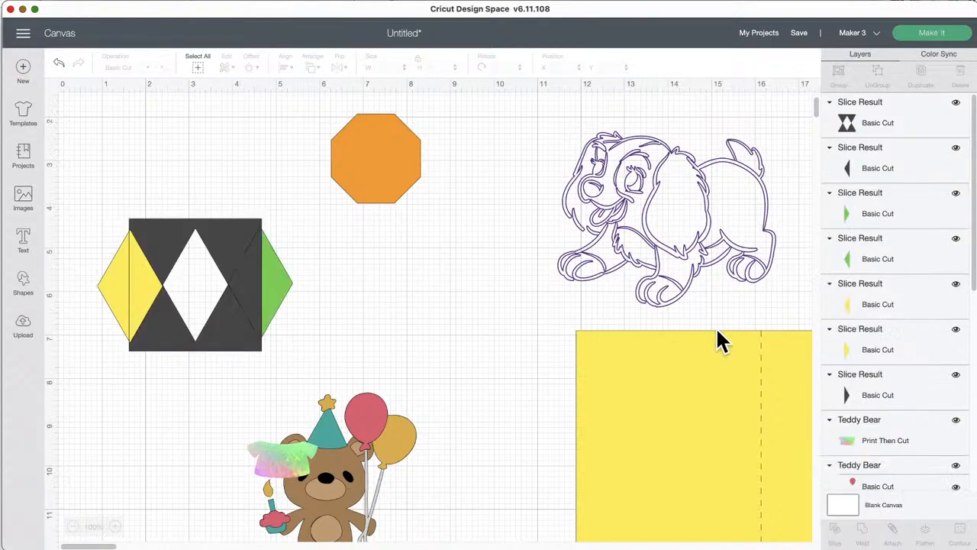
left_click_drag(289, 289, 350, 290)
left_click_drag(256, 286, 248, 183)
left_click_drag(262, 295, 278, 321)
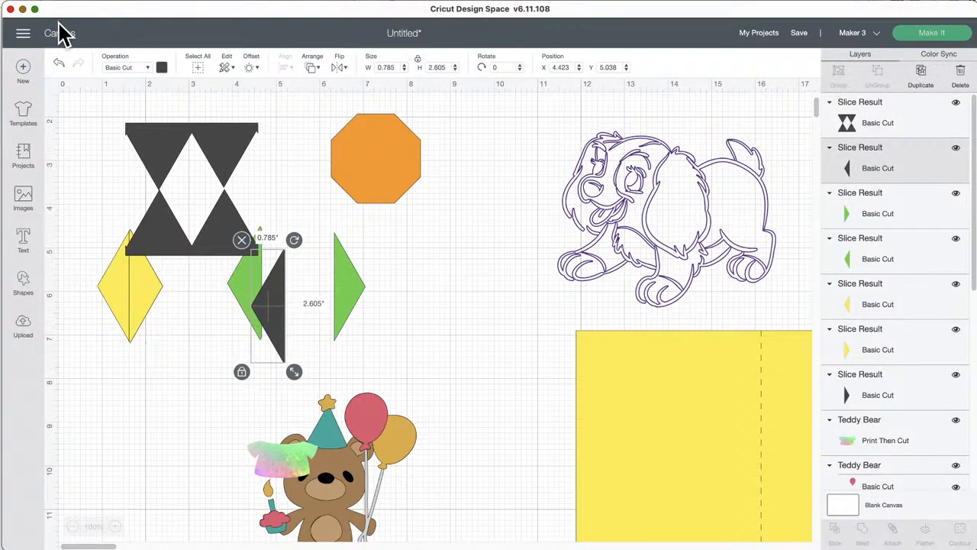
- Undo the piece moves and both slices to restore the whole yellow and green diamonds over the dark square
left_click(58, 64)
left_click(58, 64)
left_click(58, 64)
left_click(58, 64)
left_click(58, 64)
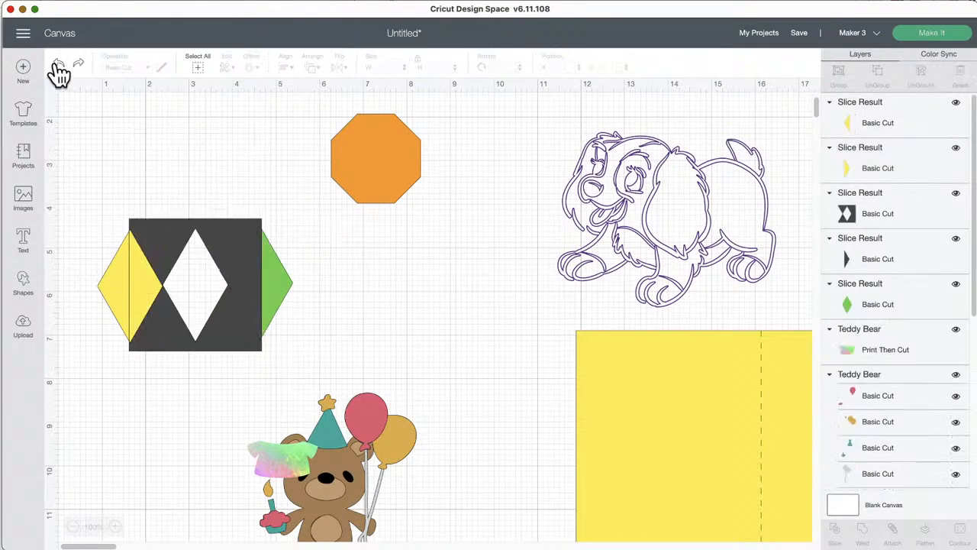
left_click(58, 64)
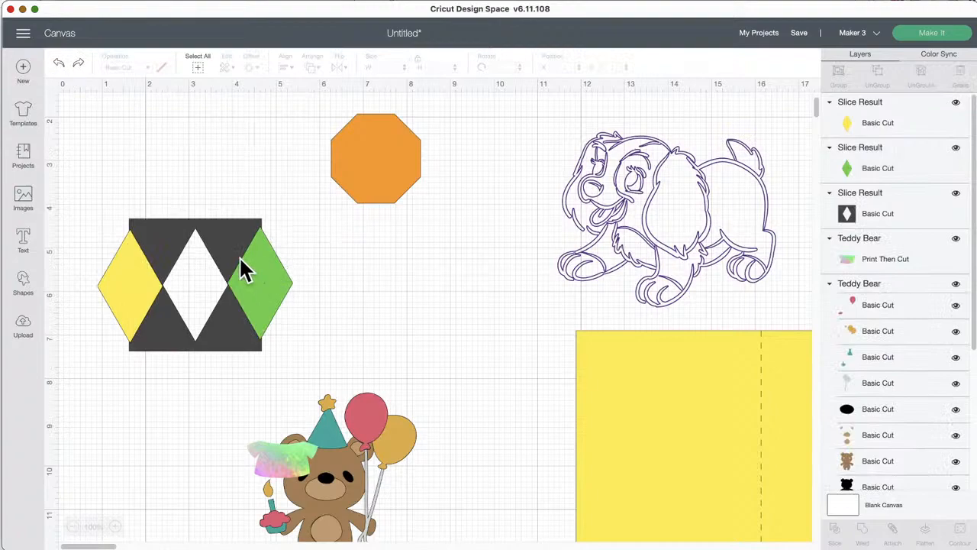
- Place the green and yellow diamonds tip to tip beside the dark square and move the dog outline farther right
left_click(270, 275)
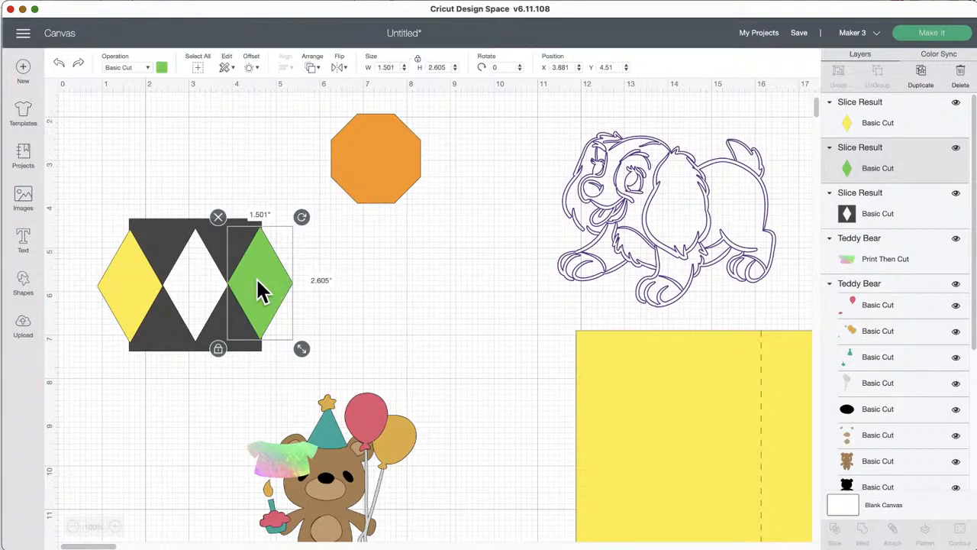
left_click_drag(270, 287, 337, 288)
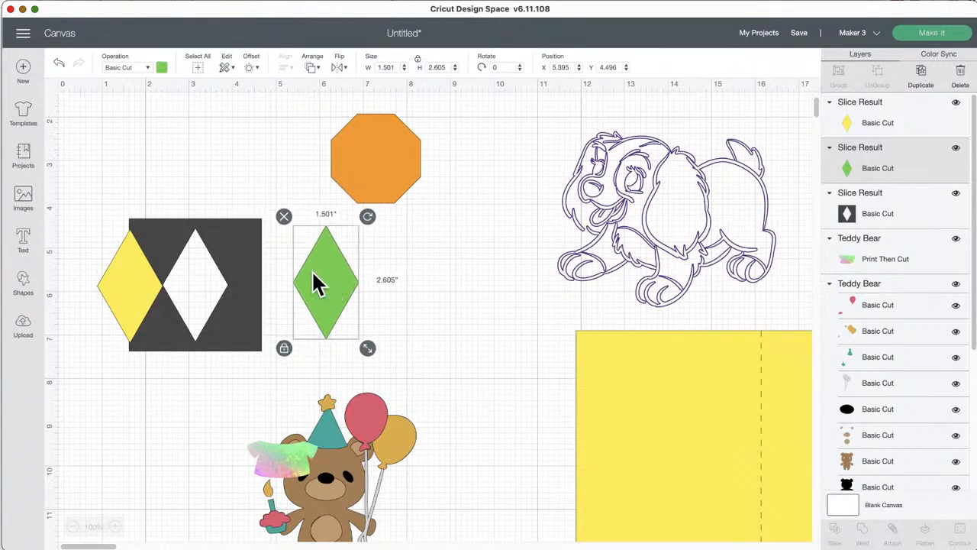
left_click_drag(141, 288, 405, 284)
left_click(465, 285)
left_click_drag(597, 229, 711, 219)
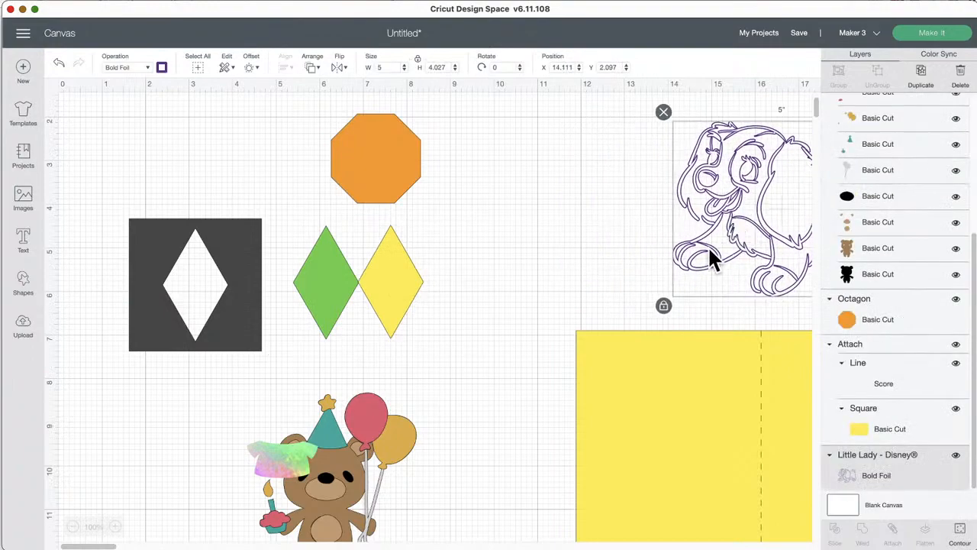
- Weld the green and yellow diamonds together and duplicate the welded pair twice
left_click_drag(472, 262, 290, 281)
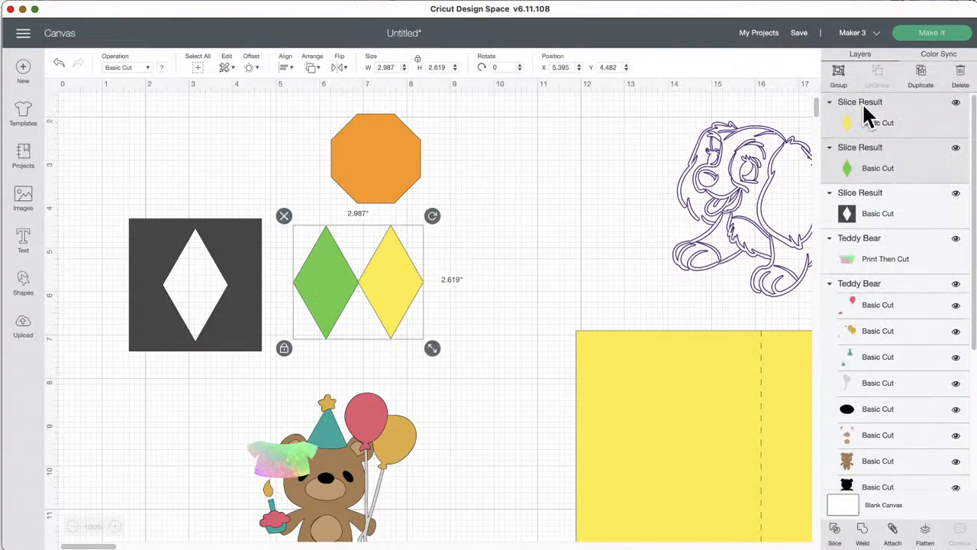
left_click(868, 532)
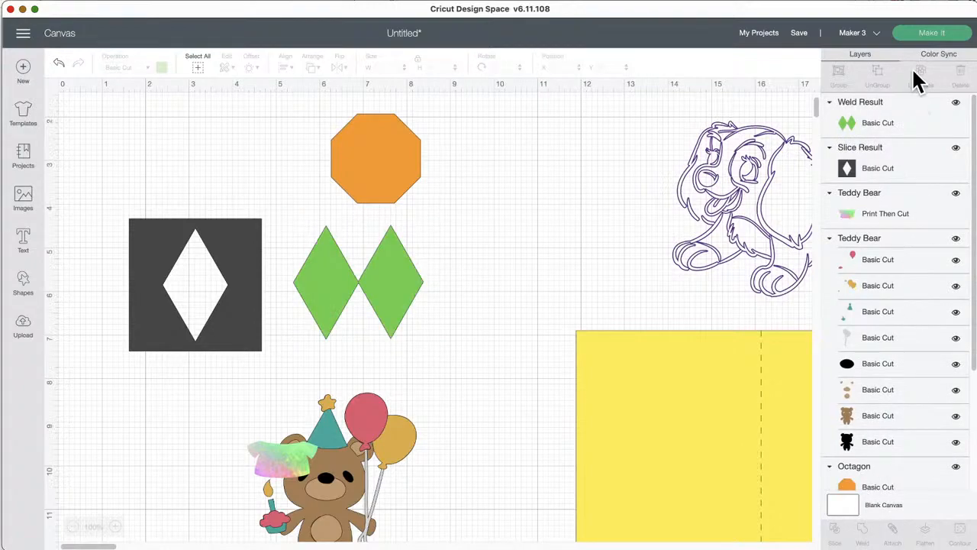
left_click(382, 244)
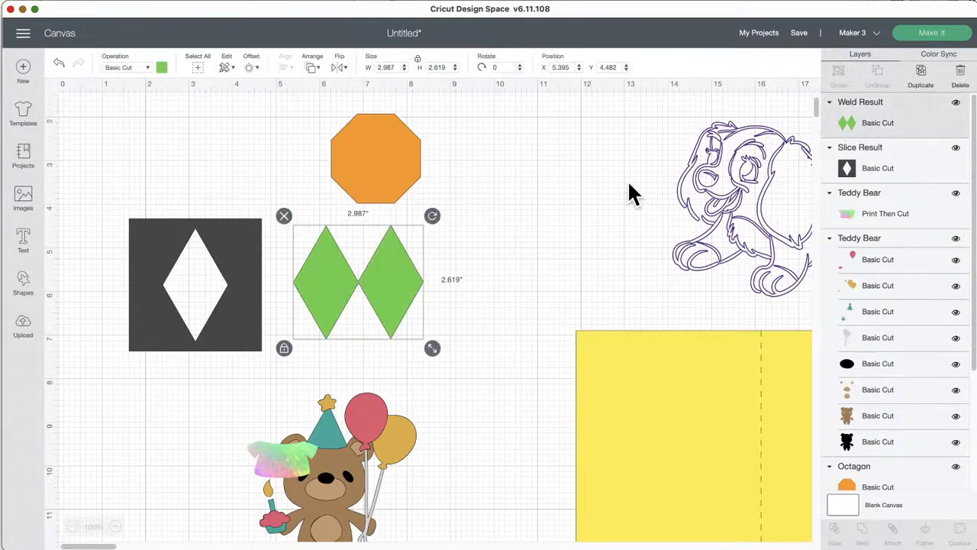
left_click(922, 75)
left_click(925, 79)
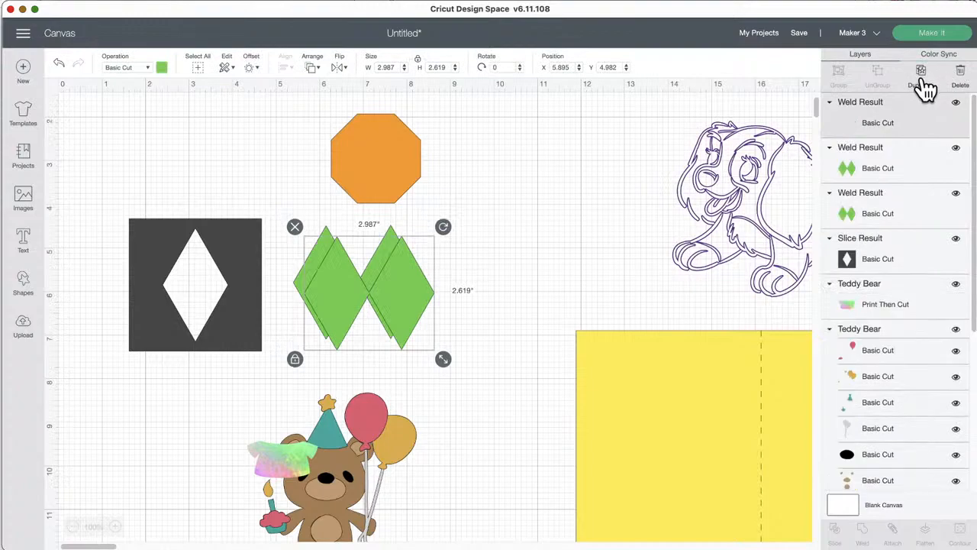
- Lay the three diamond pairs out in one row, moving the dog outline and the yellow scored card out of the way
left_click_drag(444, 286, 646, 277)
left_click_drag(790, 264, 931, 195)
left_click_drag(633, 414, 897, 465)
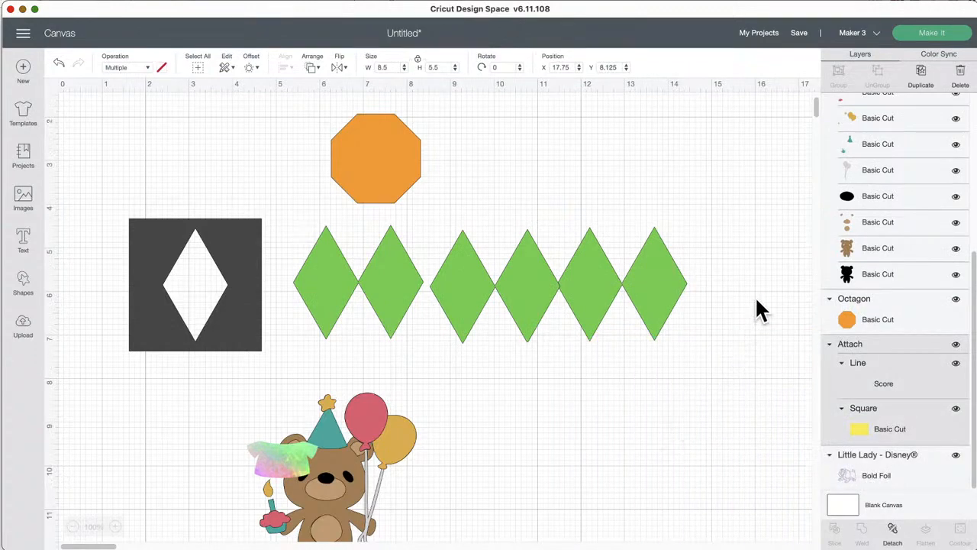
- Distribute the three diamond pairs horizontally and align them to the top
left_click_drag(755, 292, 304, 279)
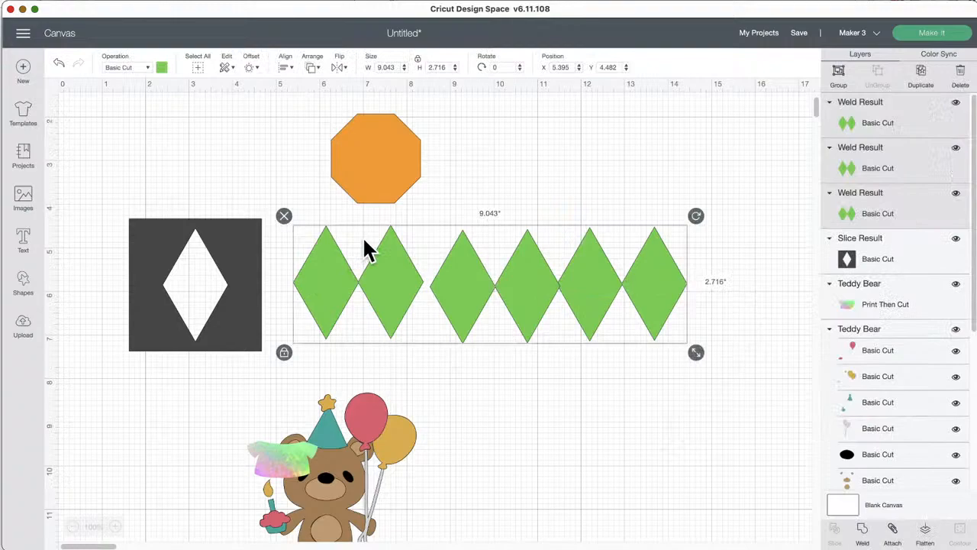
left_click(284, 70)
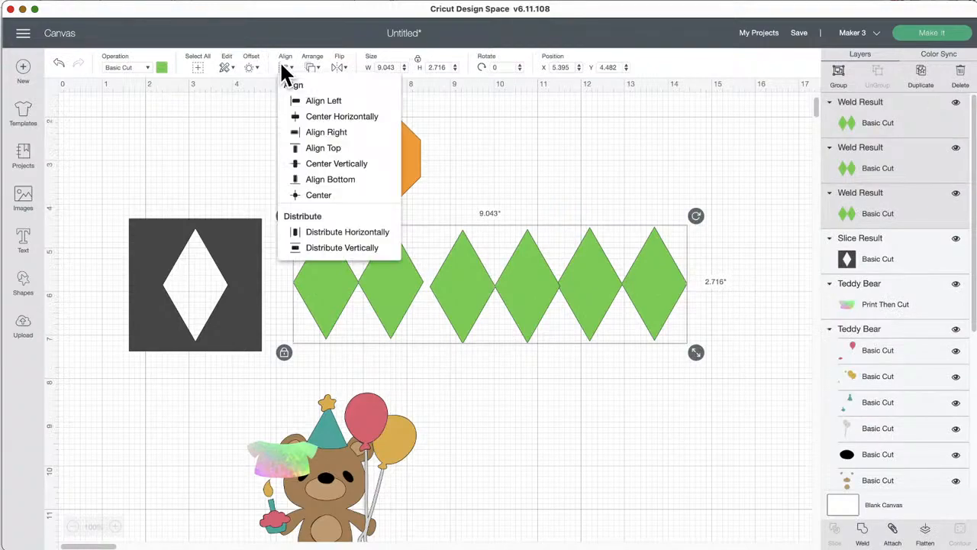
left_click(336, 233)
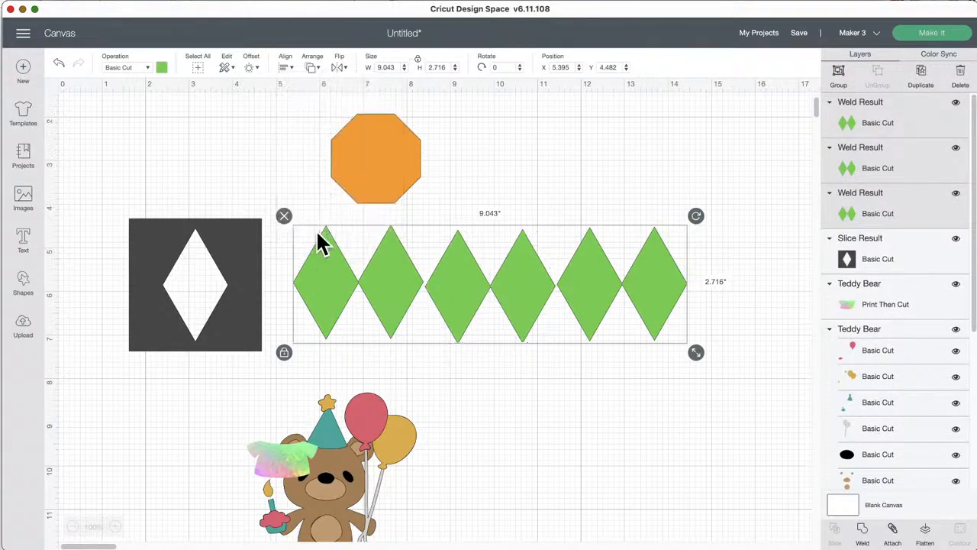
left_click(287, 71)
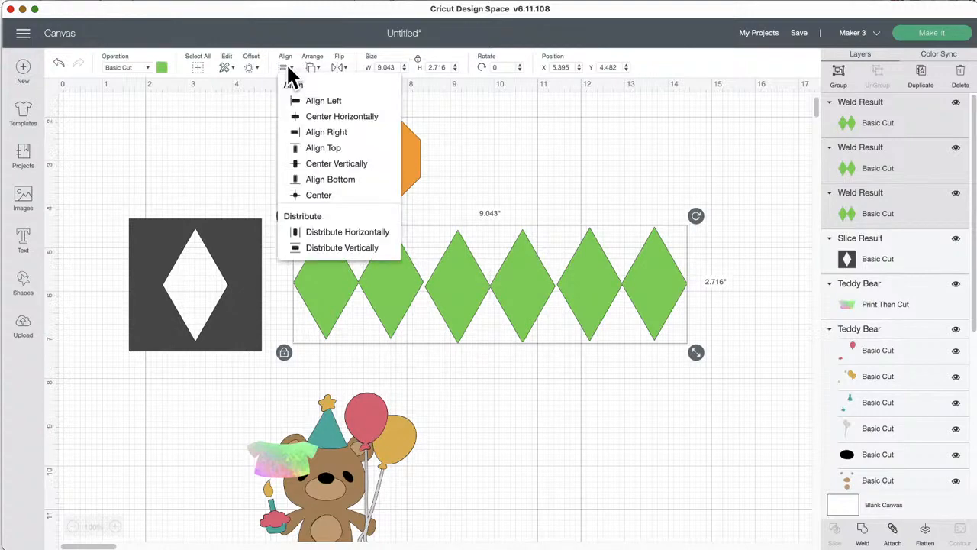
left_click(315, 148)
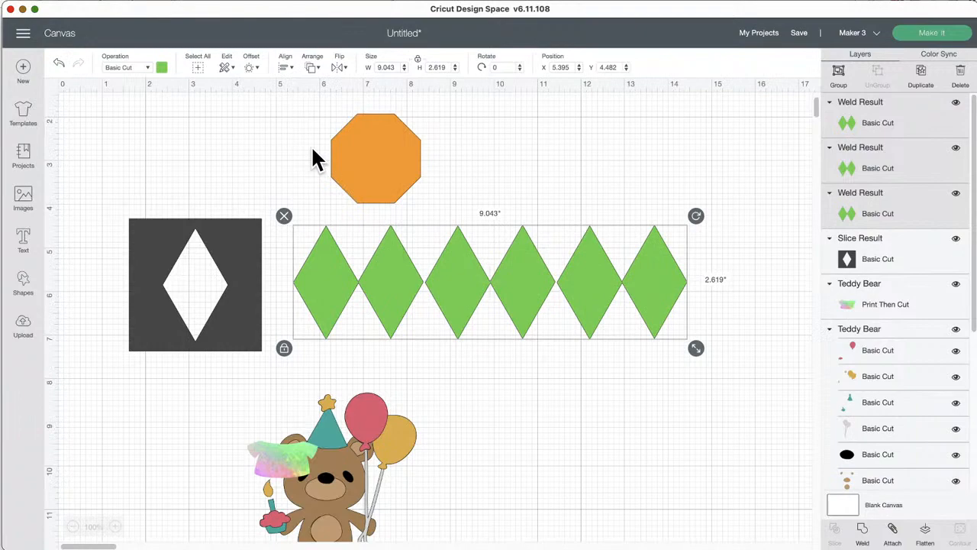
left_click(569, 468)
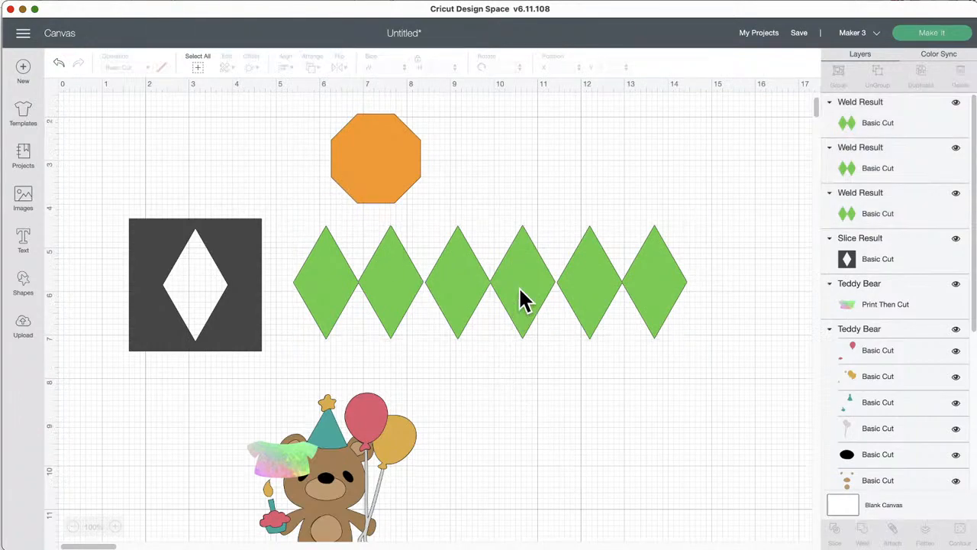
- Move the diamond pairs closer together so their tips meet, and distribute all three horizontally
left_click_drag(520, 288, 608, 283)
left_click(722, 260)
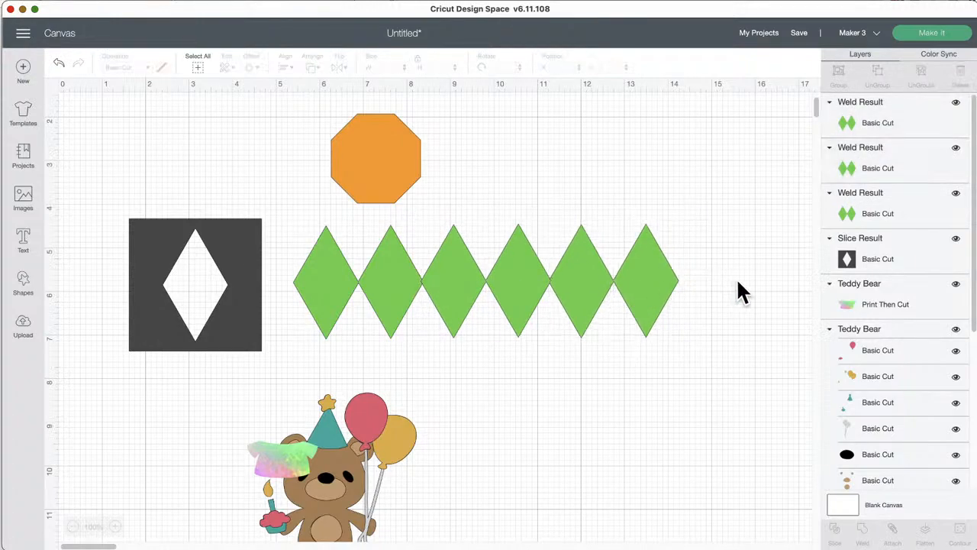
left_click_drag(722, 272, 288, 270)
left_click(290, 70)
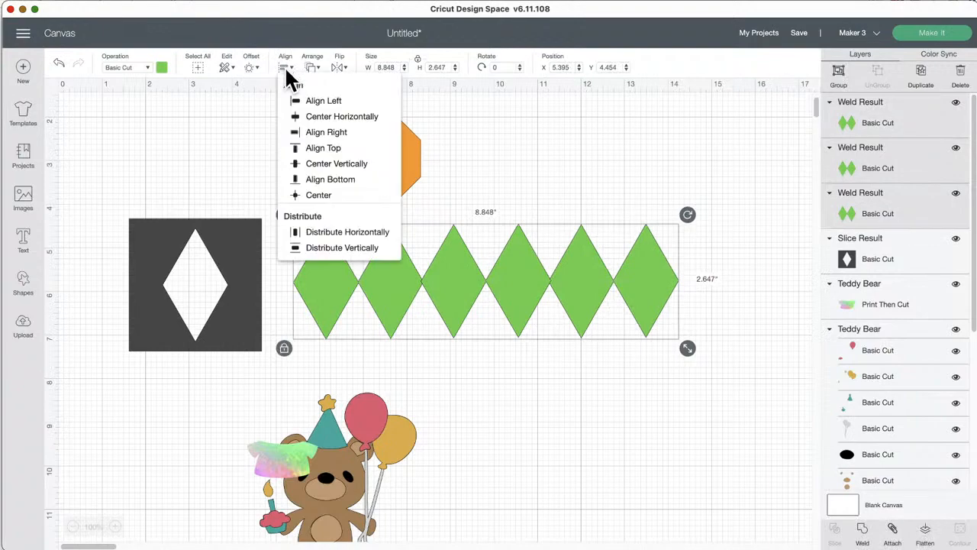
left_click(329, 232)
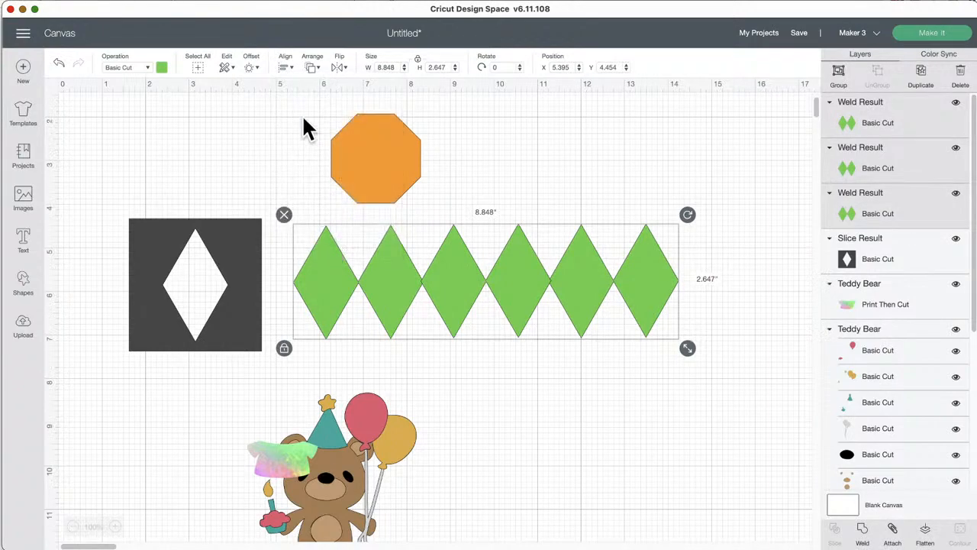
- Try Center Horizontally on the three diamond pairs and undo it to restore the row
left_click(288, 69)
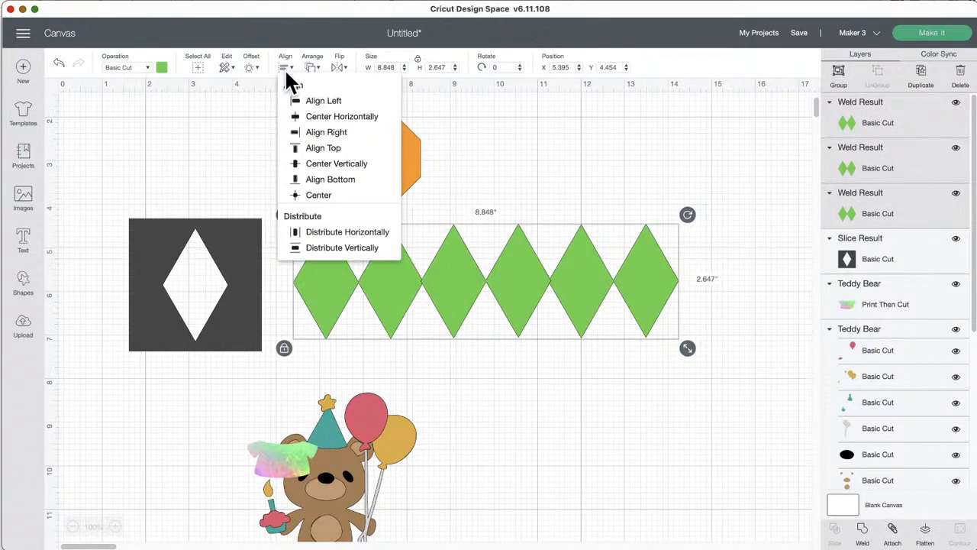
left_click(319, 121)
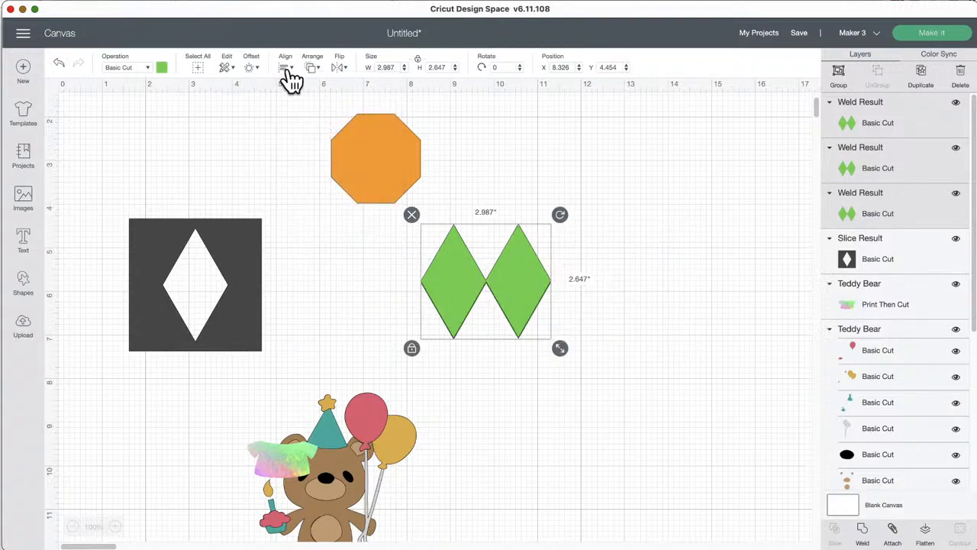
left_click(286, 65)
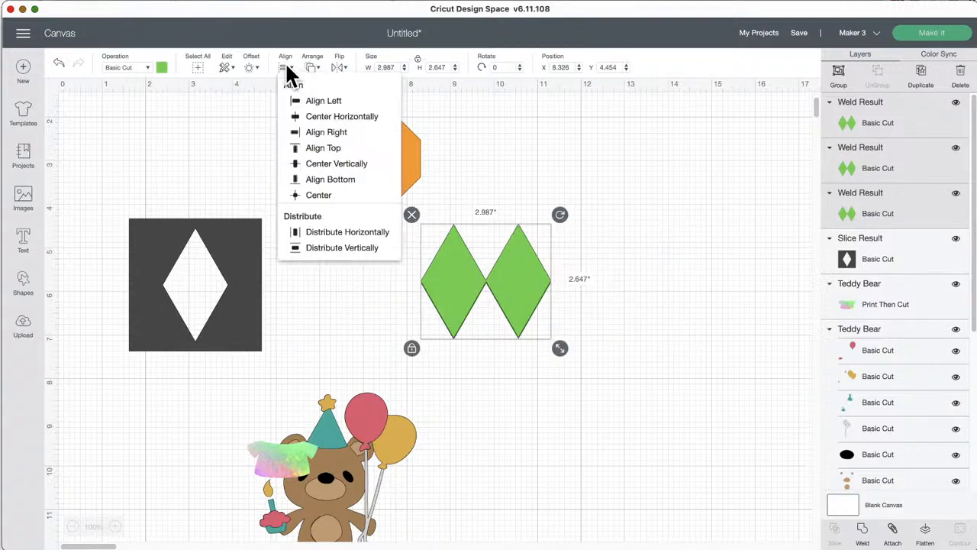
left_click(58, 62)
left_click(59, 63)
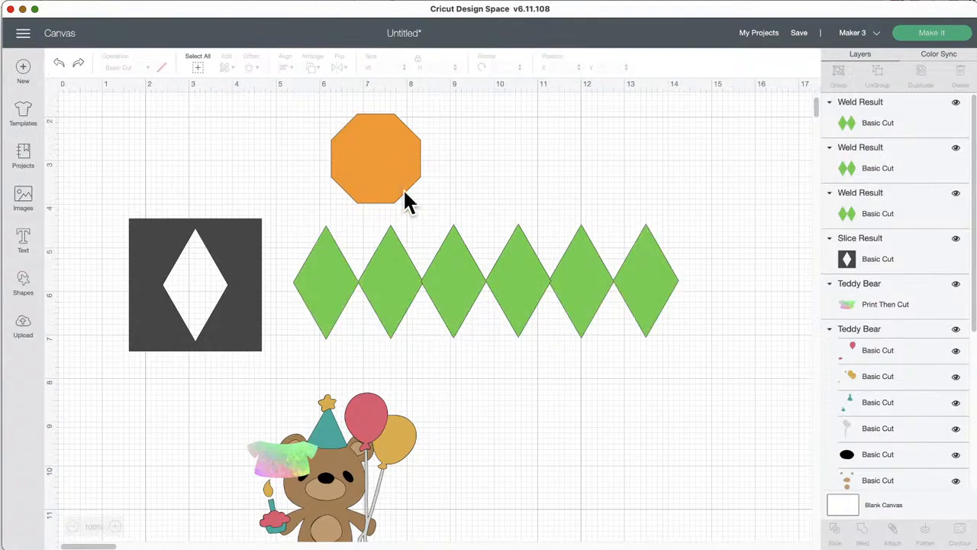
- Weld the three diamond pairs into a single row and move the row lower on the canvas
left_click_drag(753, 280, 293, 295)
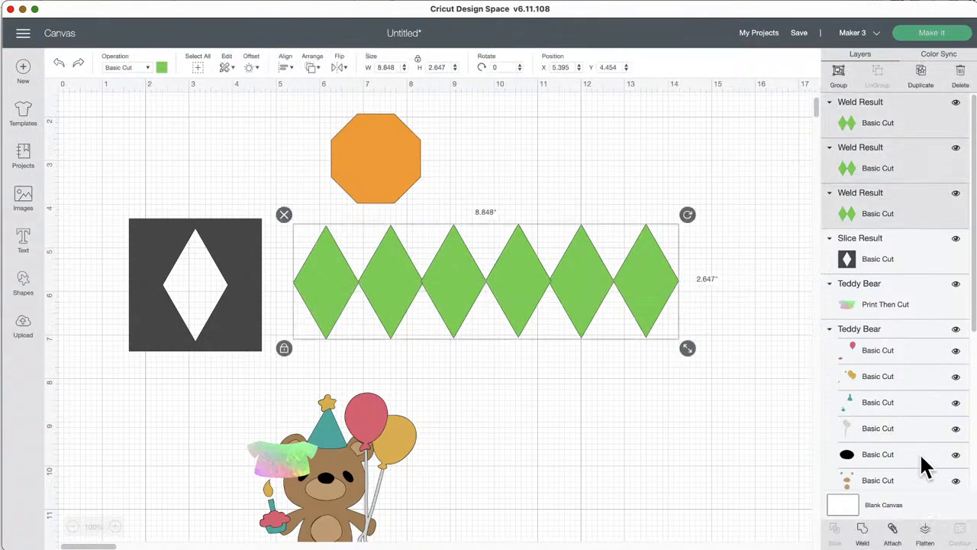
left_click(864, 533)
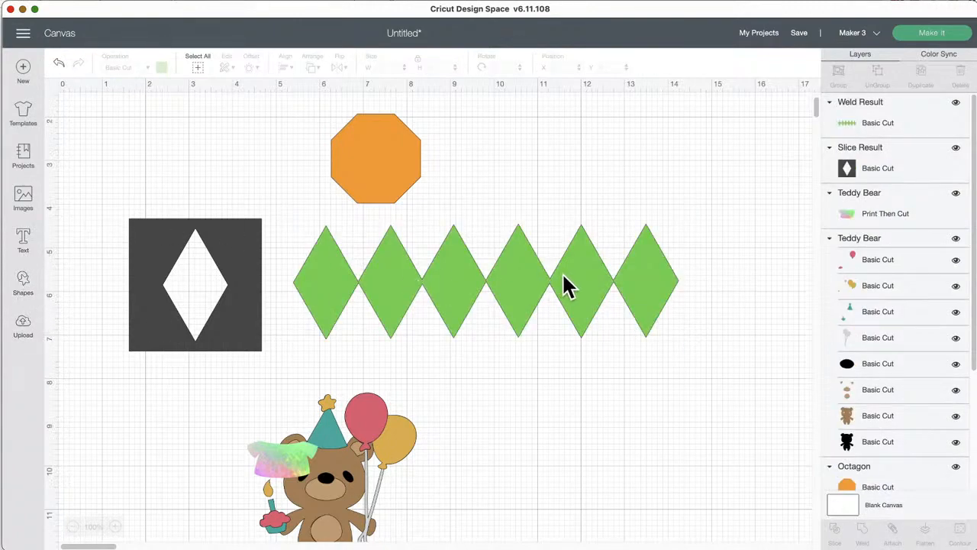
left_click_drag(564, 287, 569, 376)
- Duplicate the diamond row, stack the two rows tip to tip, and align them with Center Horizontally
left_click(923, 83)
left_click_drag(779, 349, 470, 231)
left_click(286, 69)
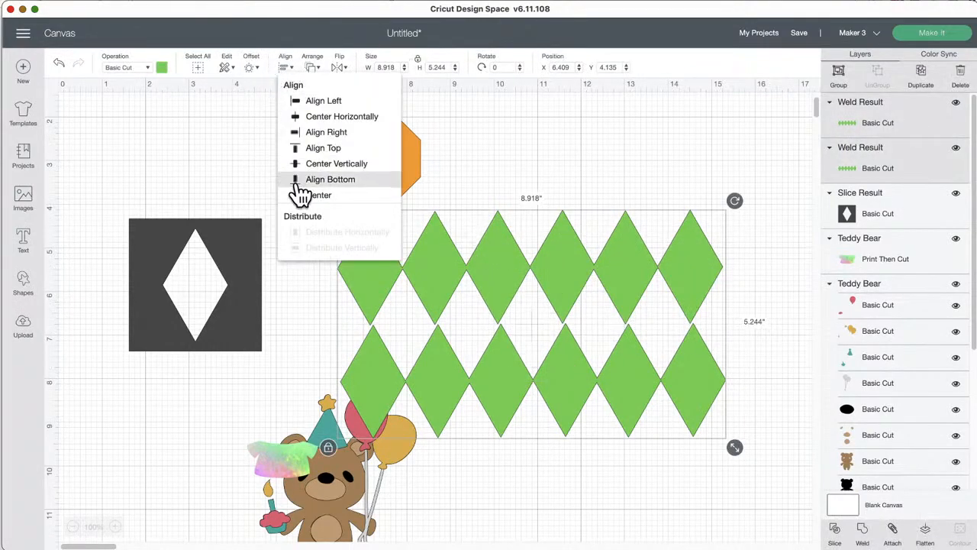
left_click(316, 118)
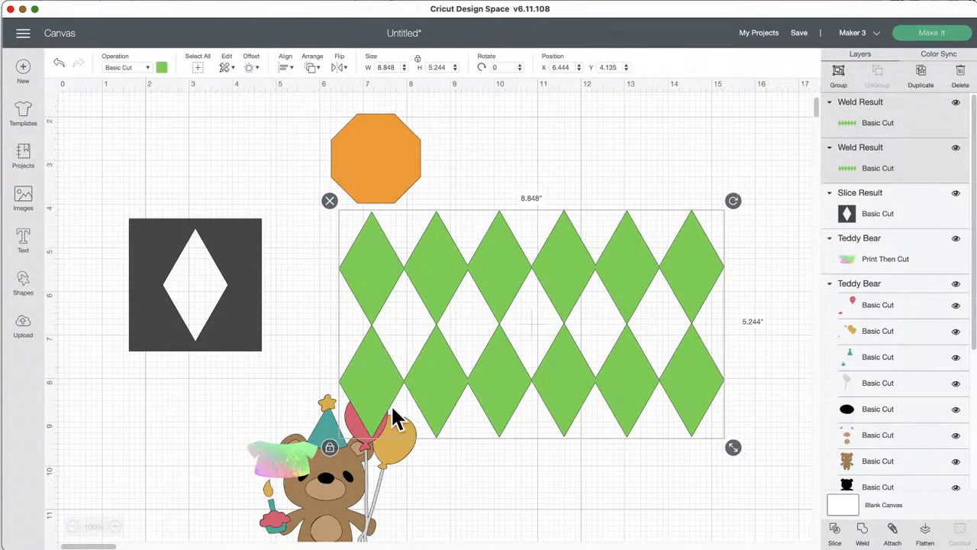
- Weld the two stacked rows into one diamond pattern and shift it up and to the right
left_click(864, 532)
left_click_drag(597, 288, 650, 254)
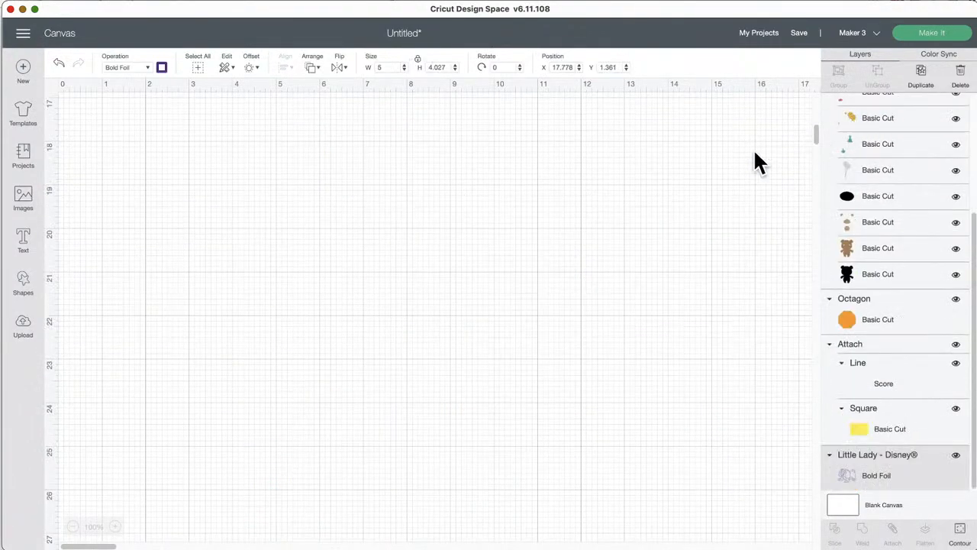
scroll(677, 207, "up", 10)
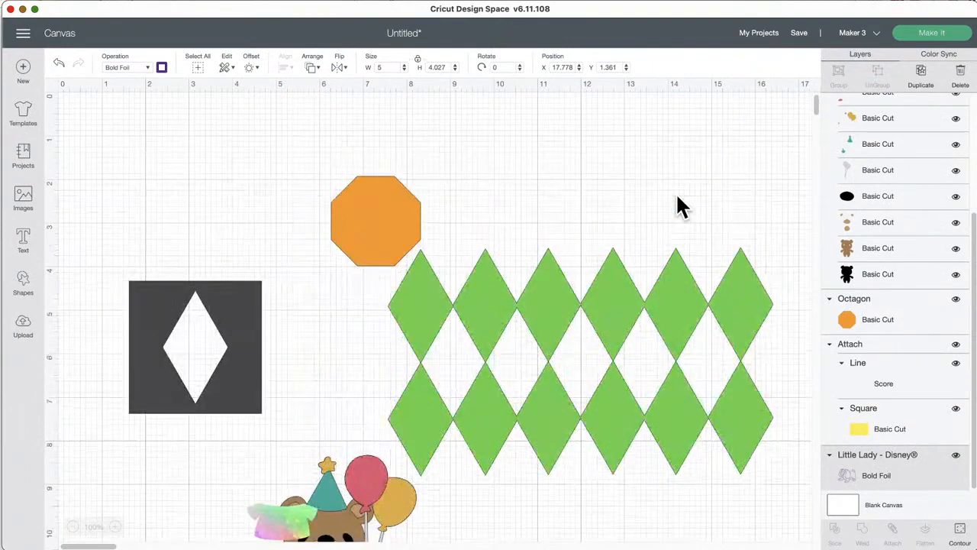
- Move the welded two-row diamond pattern upward over the orange octagon's edge and duplicate it
left_click(666, 324)
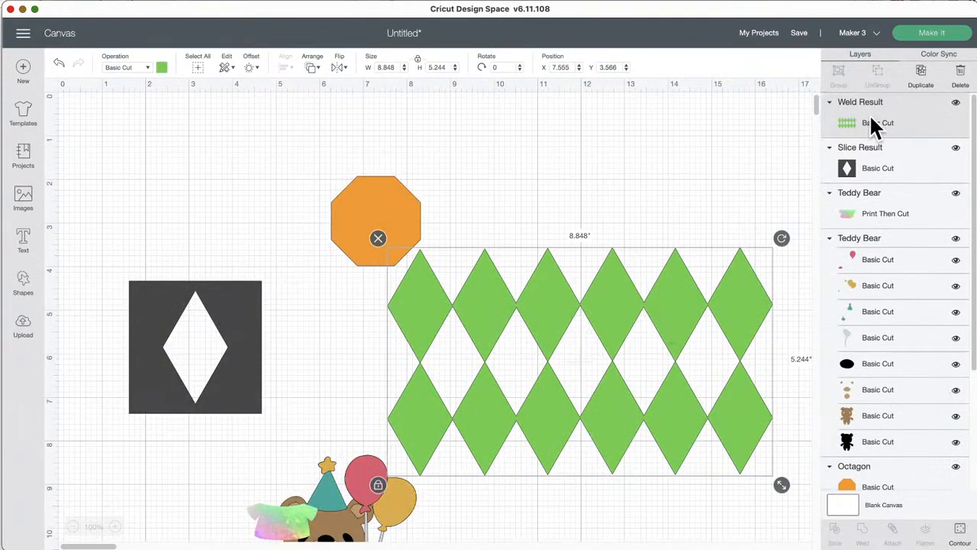
left_click_drag(566, 295, 545, 223)
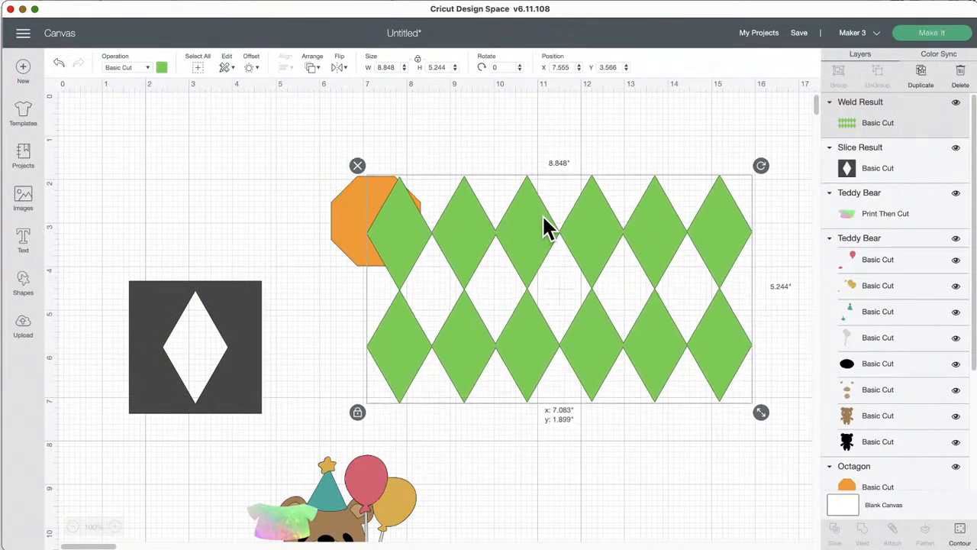
left_click(922, 76)
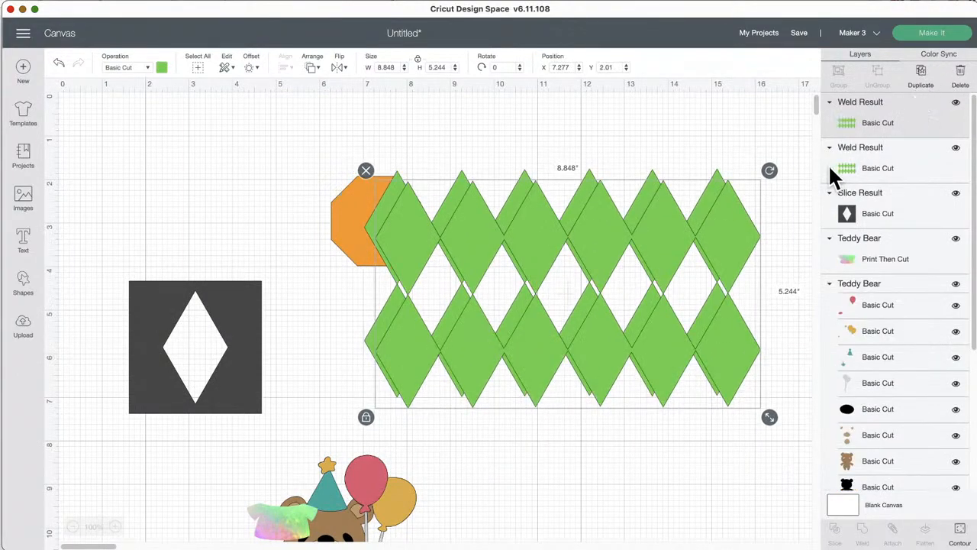
- Stack the duplicated diamond pattern tip to tip below the original, center the two horizontally and weld them into one pattern
left_click_drag(650, 258, 637, 458)
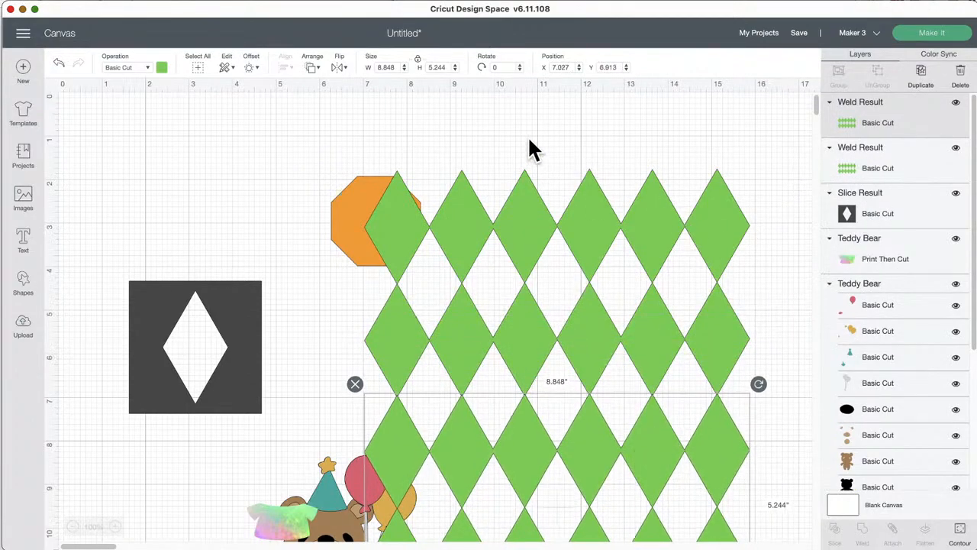
left_click_drag(534, 118, 780, 498)
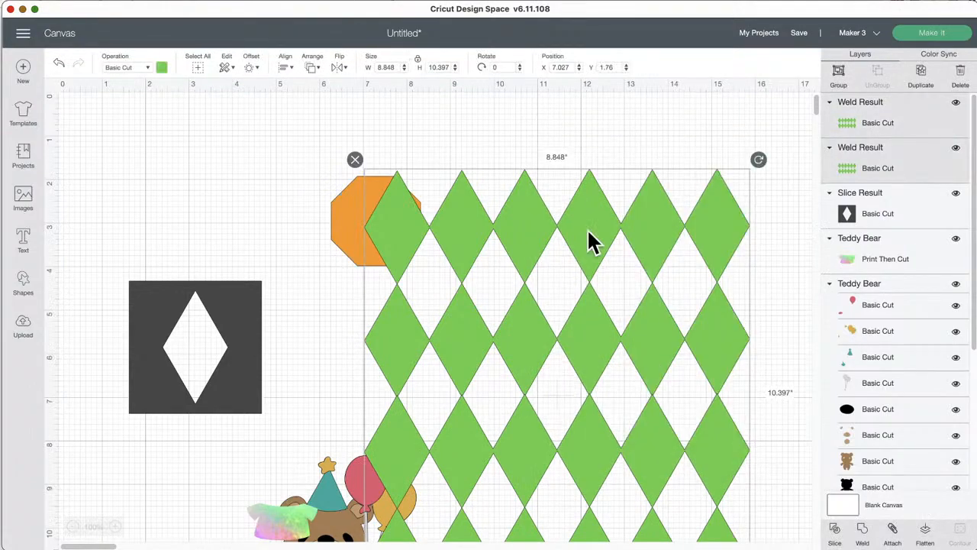
left_click(290, 71)
left_click(341, 124)
left_click(864, 531)
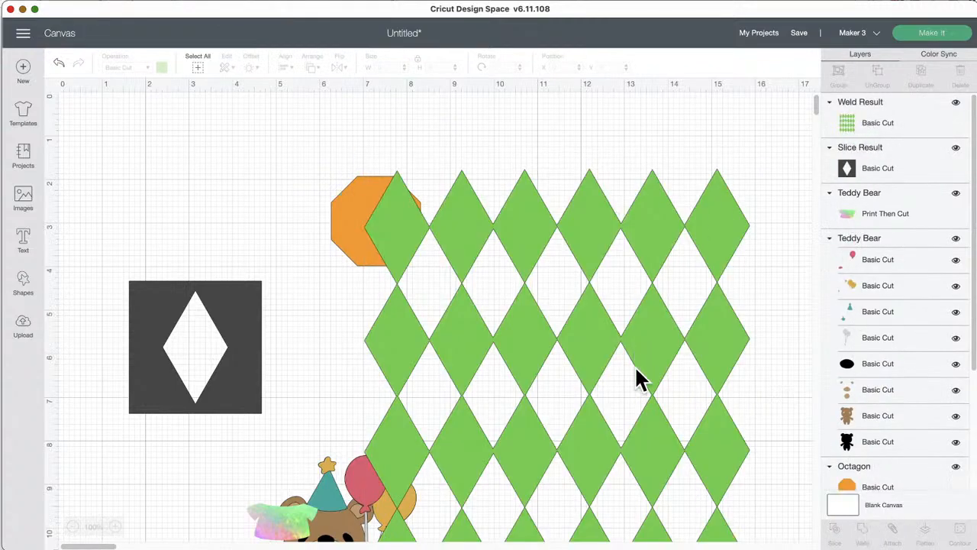
- Scale the welded diamond pattern down to about 4.26 by 5.01 inches and place it to the right of the teddy bear
left_click_drag(640, 380, 677, 313)
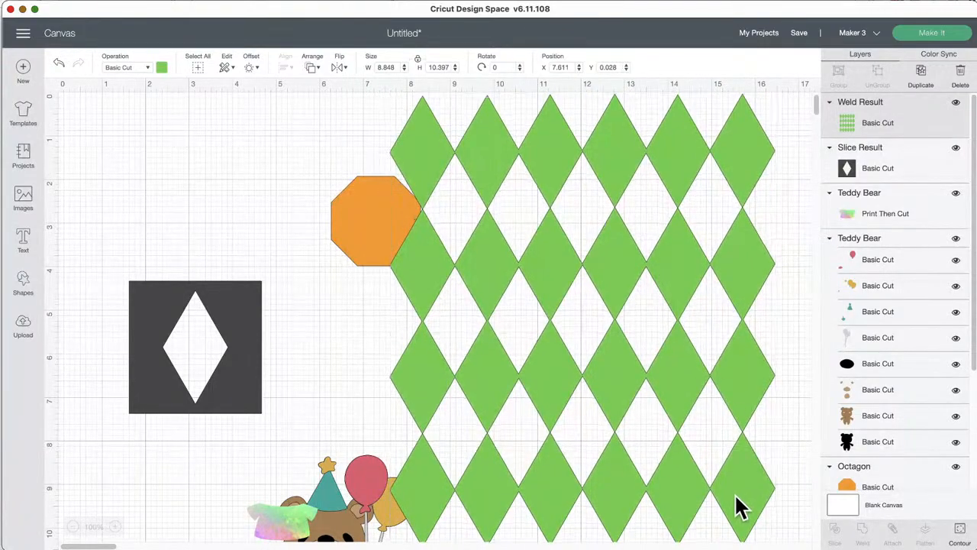
scroll(749, 512, "down", 5)
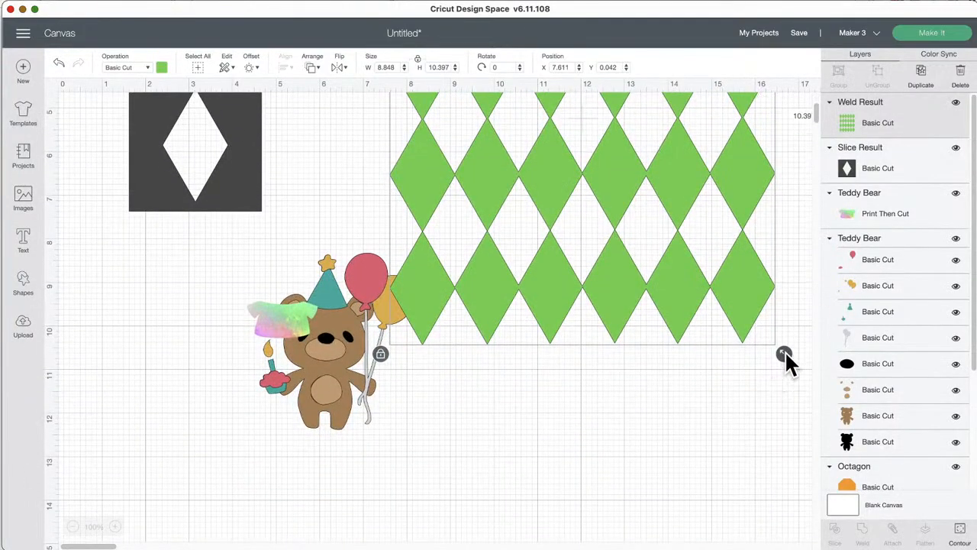
left_click_drag(785, 353, 566, 155)
left_click_drag(509, 105, 596, 288)
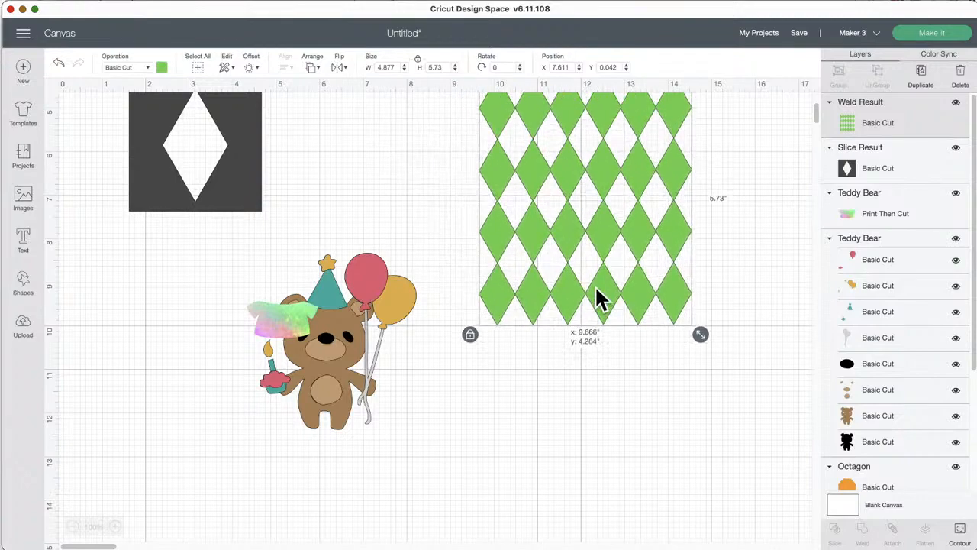
left_click_drag(700, 337, 665, 305)
left_click_drag(535, 234, 610, 286)
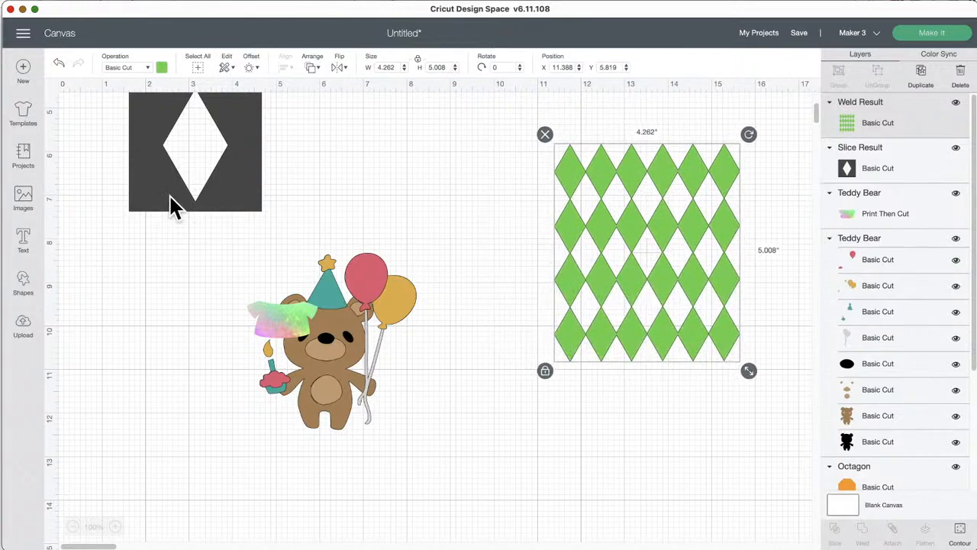
- Add a square between the teddy bear and the diamond pattern, shifting the bear left to make room
left_click(25, 287)
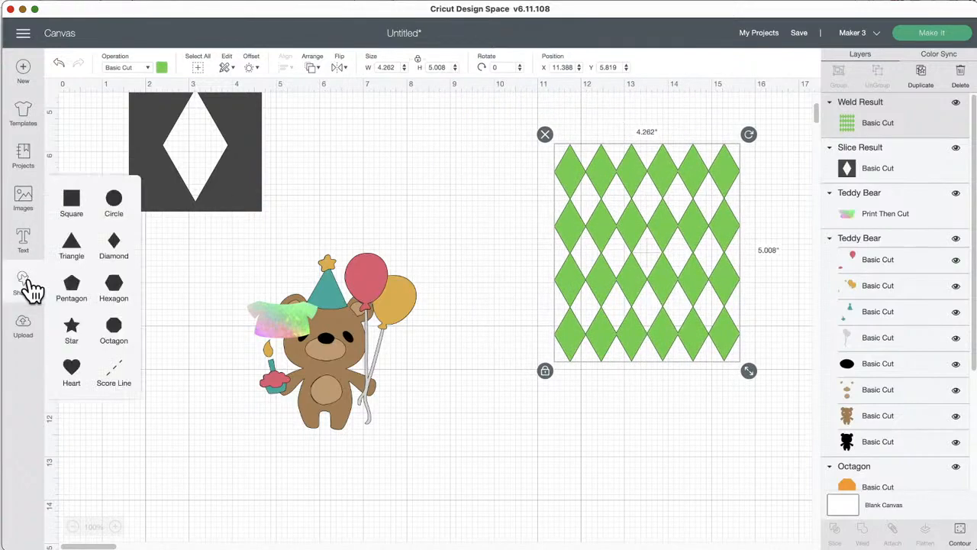
left_click(72, 205)
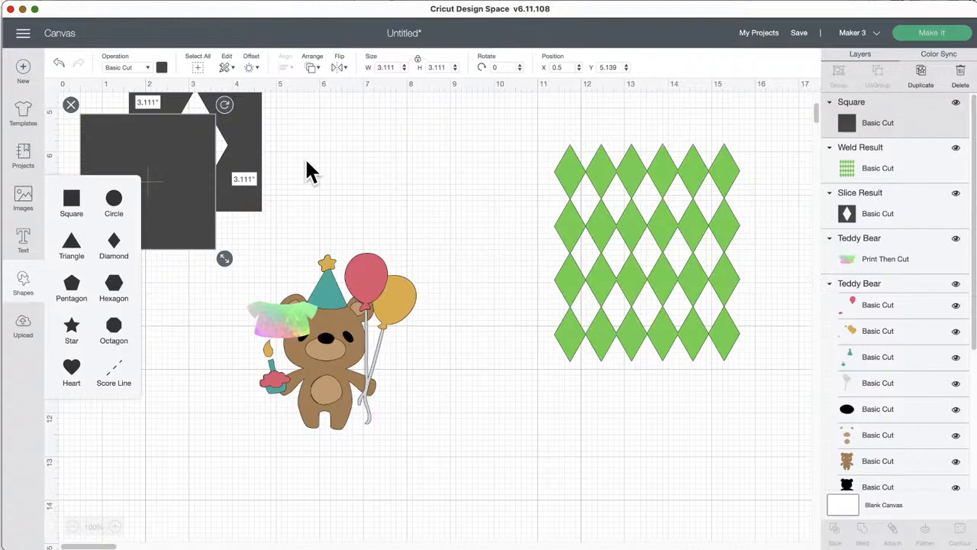
left_click_drag(172, 180, 514, 201)
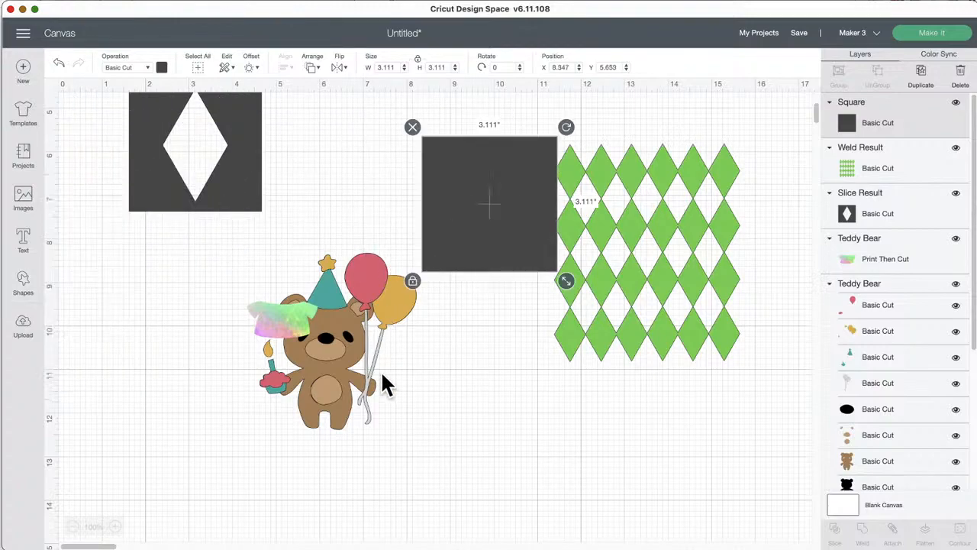
left_click_drag(382, 375, 250, 378)
left_click_drag(466, 197, 426, 237)
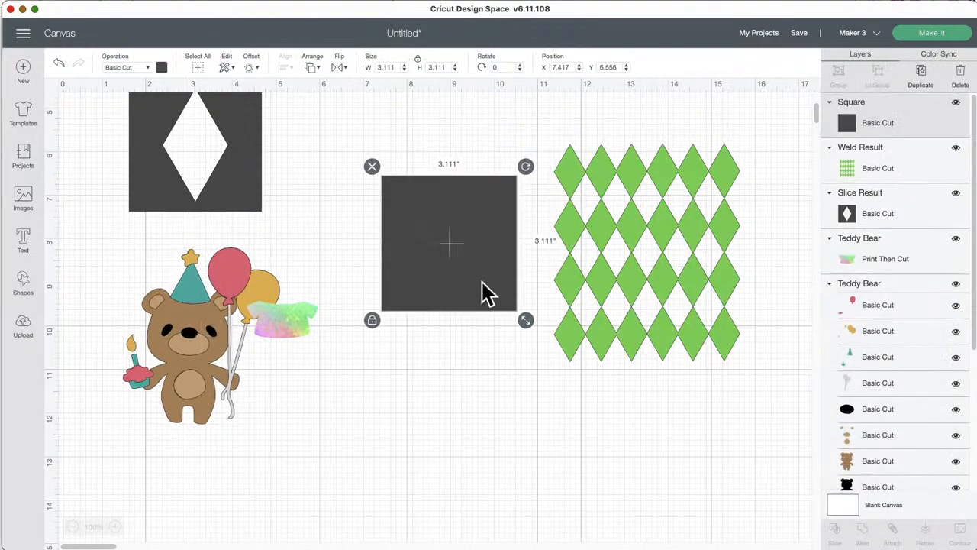
- Stretch the square into a rectangle of about 5.51 by 6.64 inches, cover the diamond pattern with it and send it to the back
left_click_drag(526, 320, 633, 475)
left_click(533, 458)
left_click(613, 419)
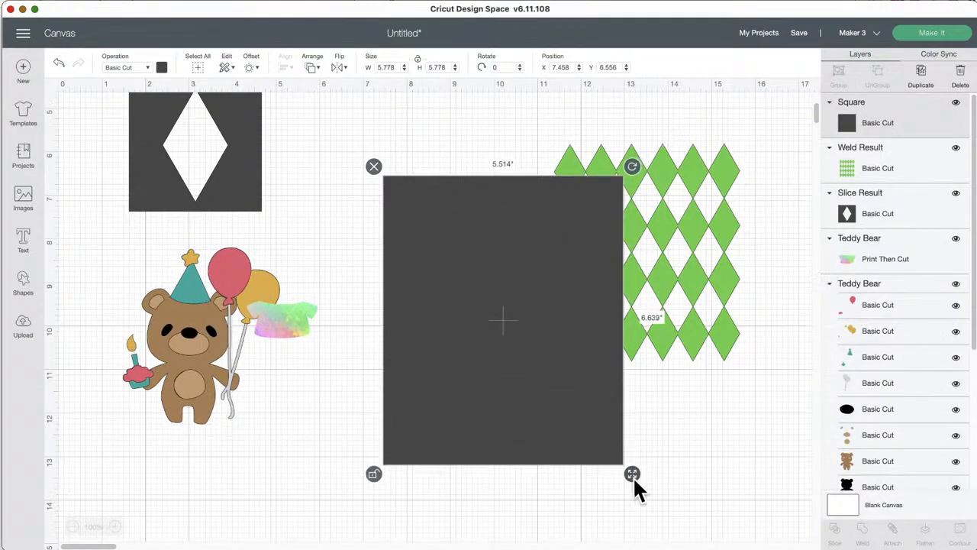
left_click_drag(556, 325, 695, 273)
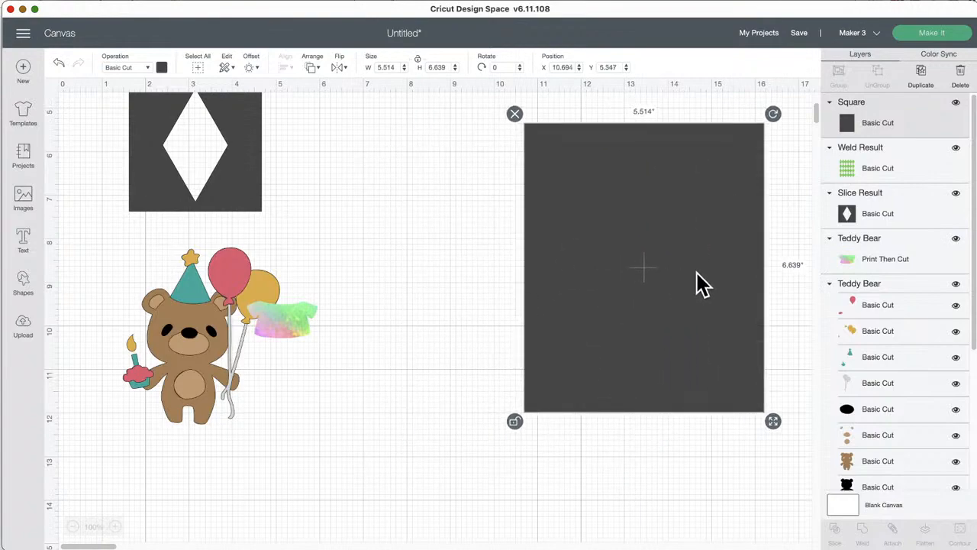
right_click(584, 150)
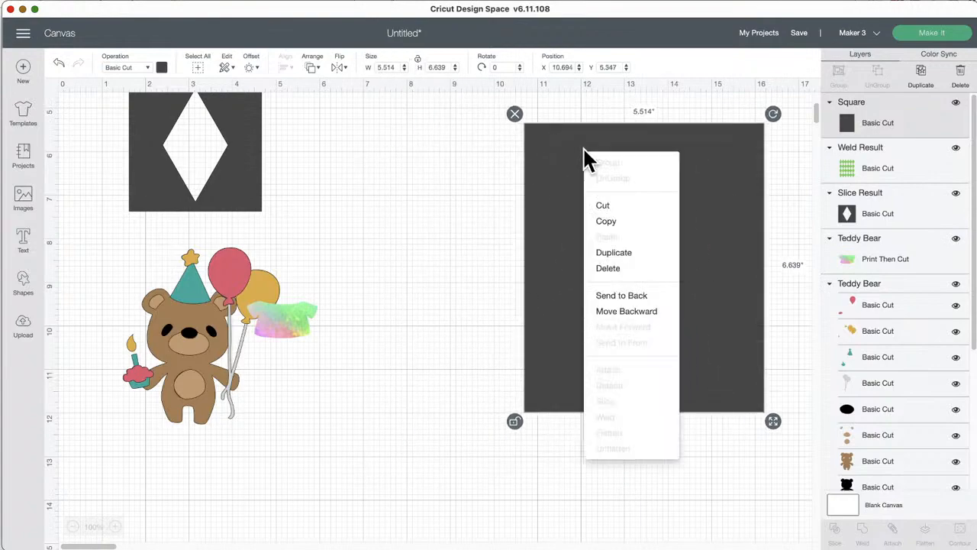
left_click(620, 296)
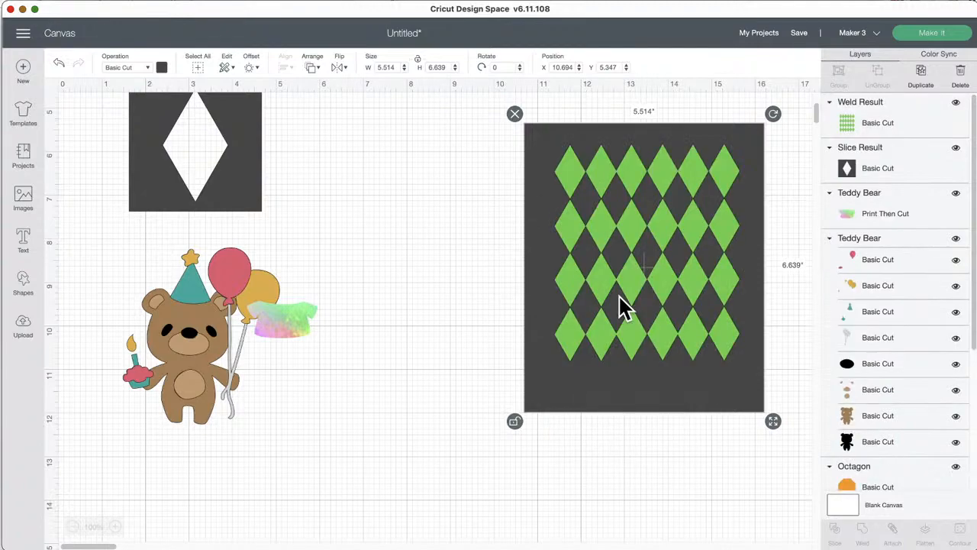
- Center the green diamond pattern on the dark rectangle and slice the two shapes
left_click_drag(633, 170, 628, 183)
left_click_drag(395, 177, 638, 244)
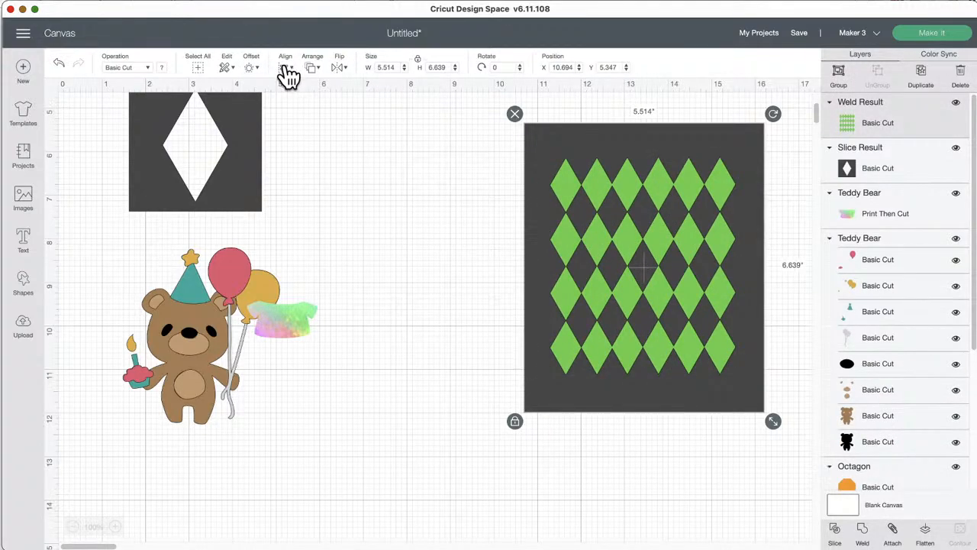
left_click(289, 74)
left_click(329, 206)
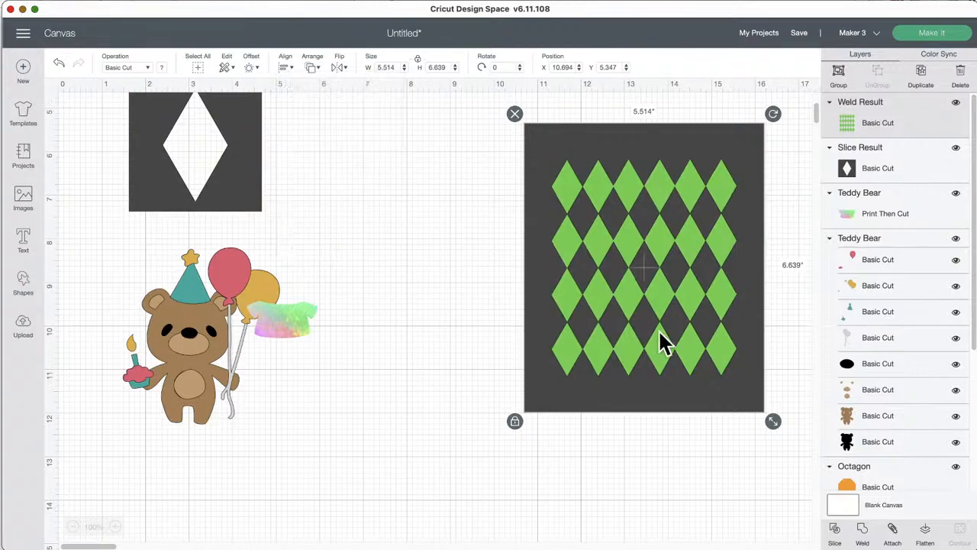
scroll(662, 331, "up", 1)
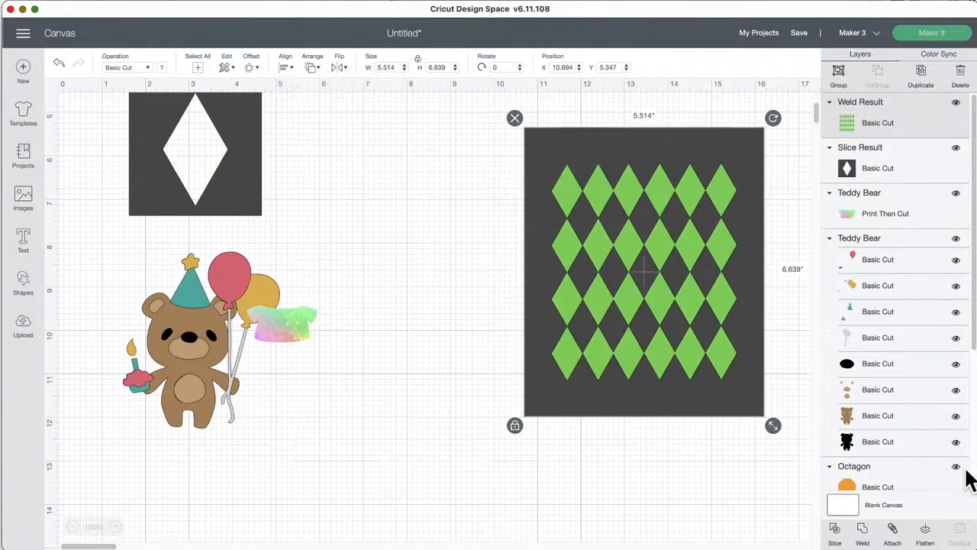
left_click(837, 532)
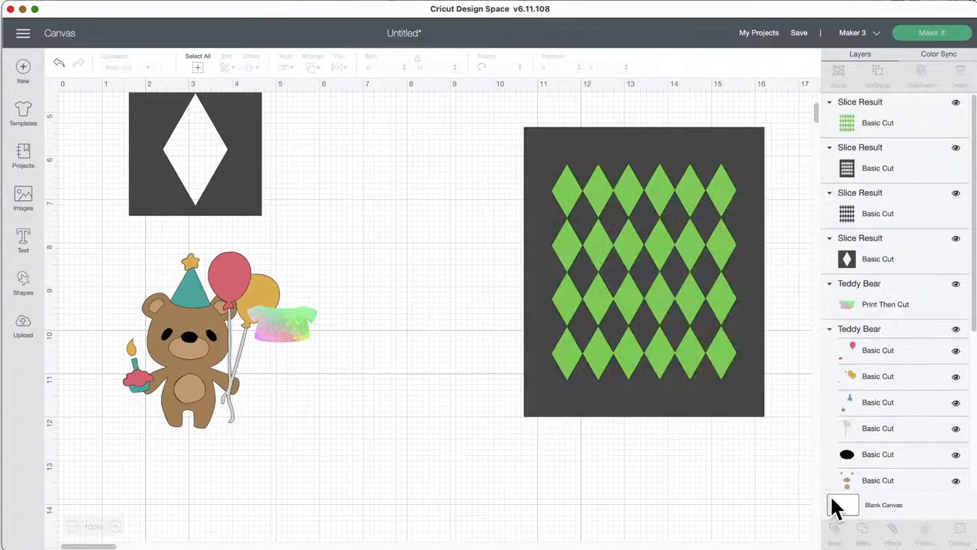
- Pull apart the green pattern, the rectangle with diamond cutouts and the dark diamond pieces
left_click_drag(670, 243, 414, 246)
left_click_drag(623, 229, 439, 274)
left_click_drag(689, 229, 844, 467)
left_click_drag(533, 327, 741, 229)
left_click_drag(617, 262, 596, 275)
left_click_drag(433, 305, 458, 264)
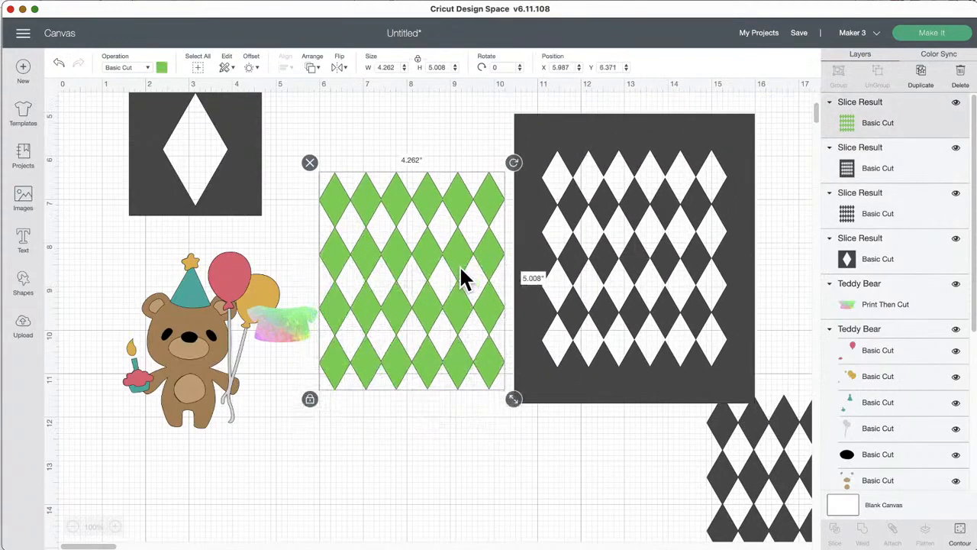
- Undo the recent moves of the slice pieces until the dark pieces are back together
left_click(59, 63)
left_click(60, 63)
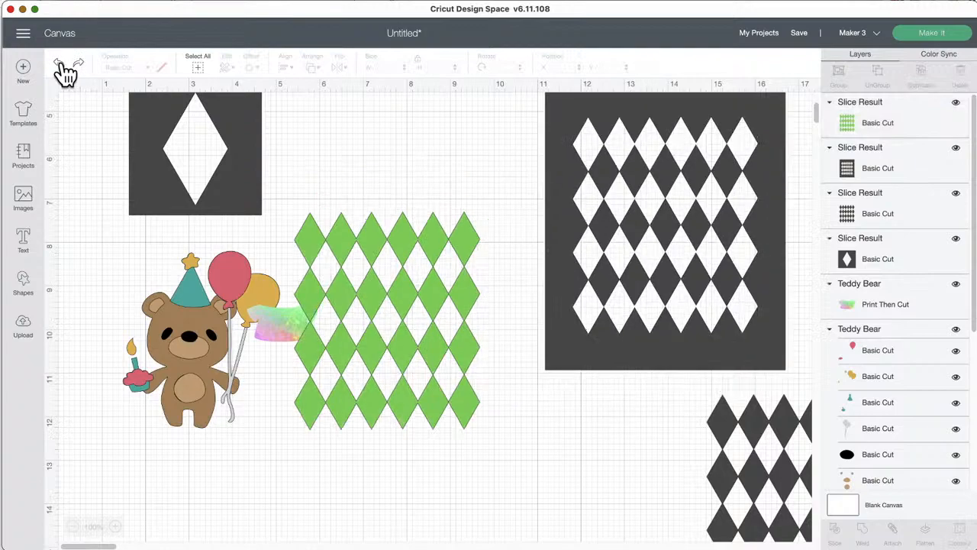
left_click(60, 63)
left_click(59, 62)
left_click(60, 63)
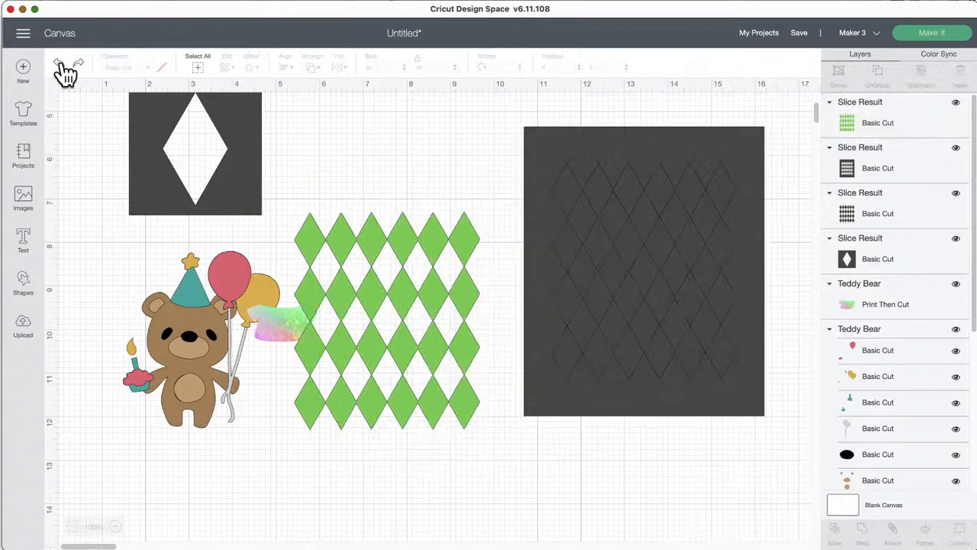
- Move the green pattern back over the dark rectangle and fit the tie-dye shirt onto the teddy bear
left_click_drag(452, 298, 730, 245)
left_click_drag(298, 332, 200, 381)
left_click(285, 449)
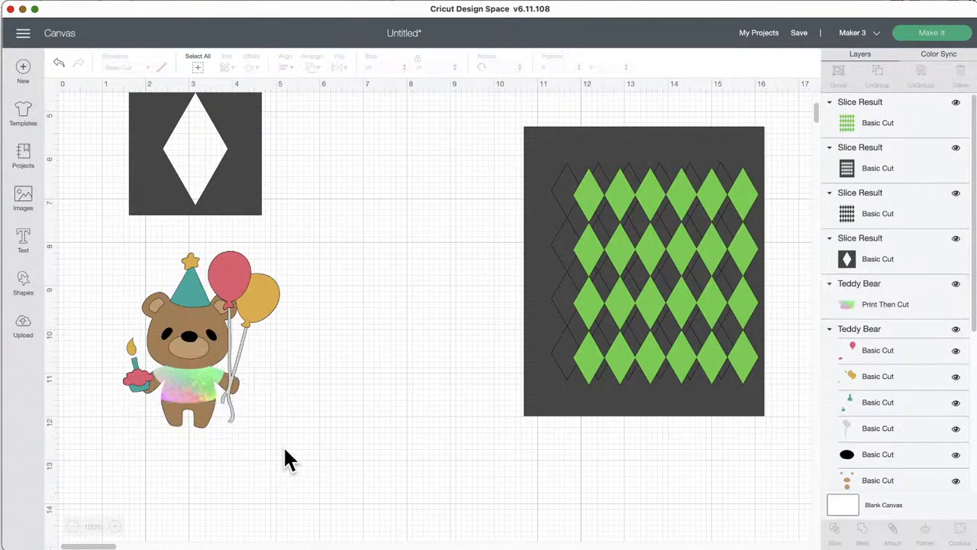
- Flatten the teddy bear and its shirt into one Print Then Cut image, and move the image right and the green pattern down
left_click_drag(330, 489, 98, 243)
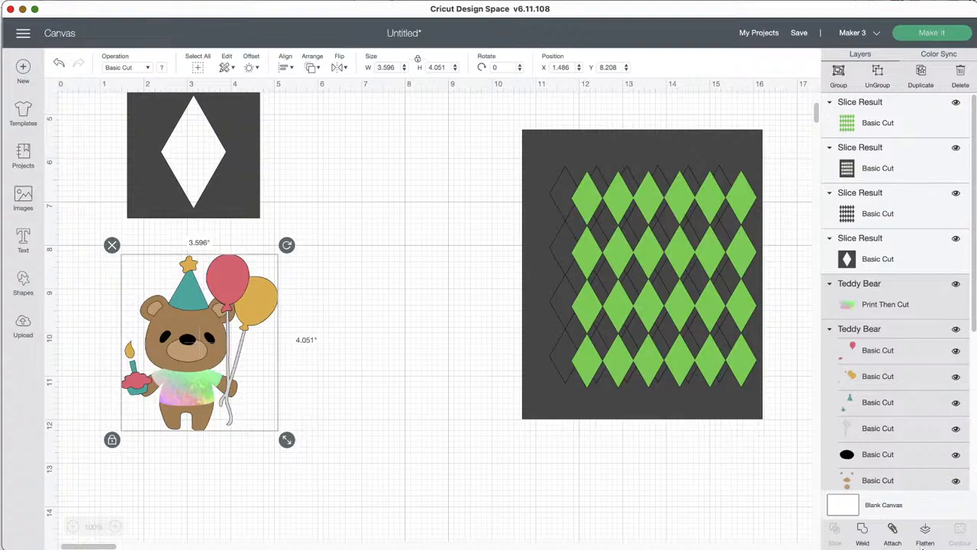
left_click(930, 531)
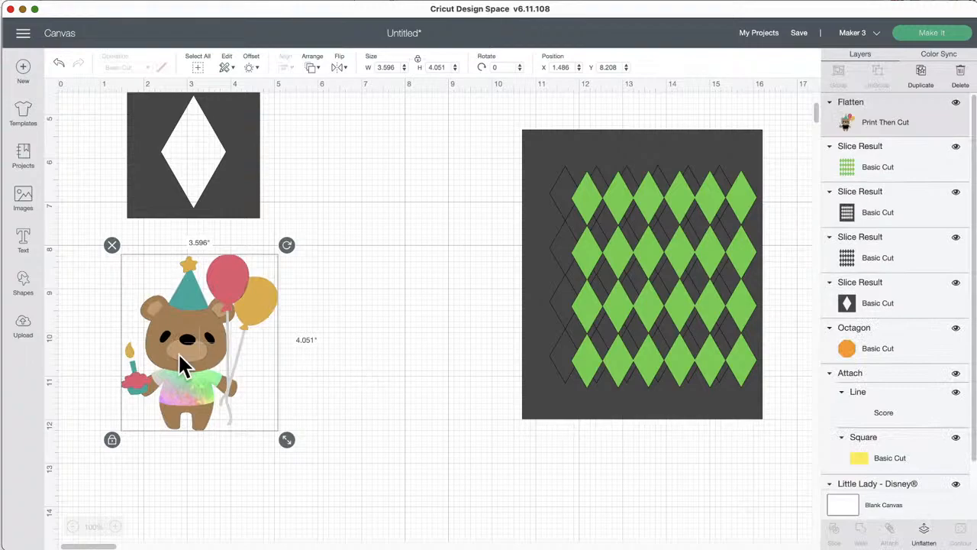
left_click_drag(177, 352, 218, 367)
left_click_drag(617, 252, 603, 368)
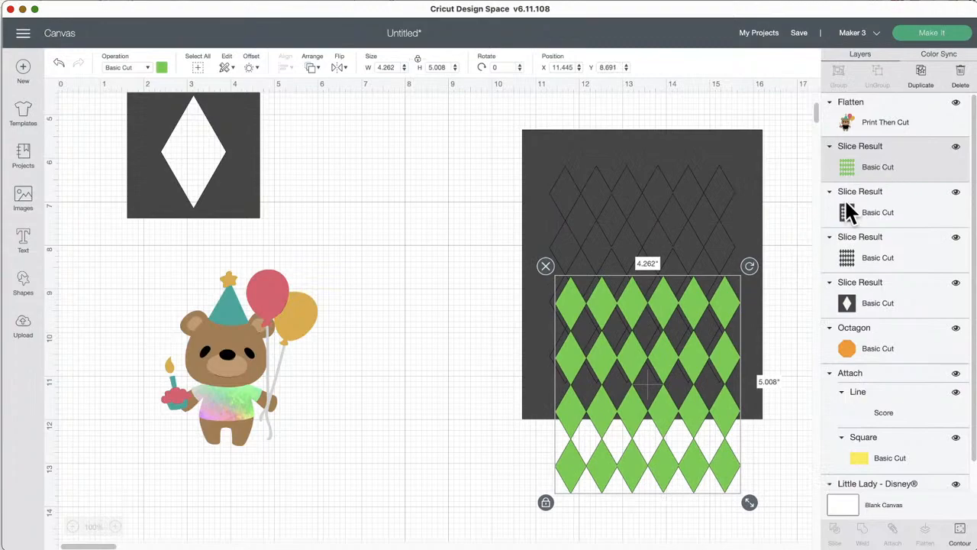
left_click_drag(627, 321, 649, 367)
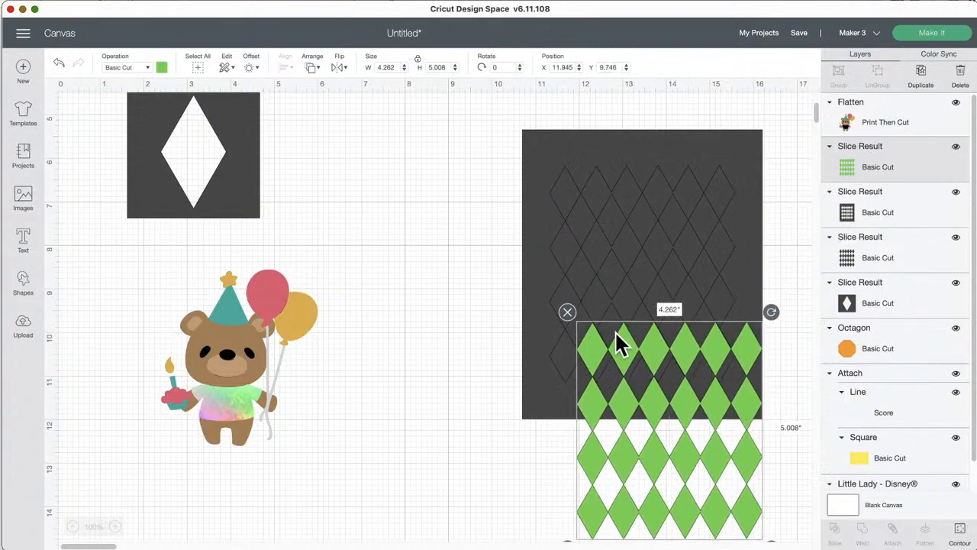
left_click_drag(255, 371, 341, 348)
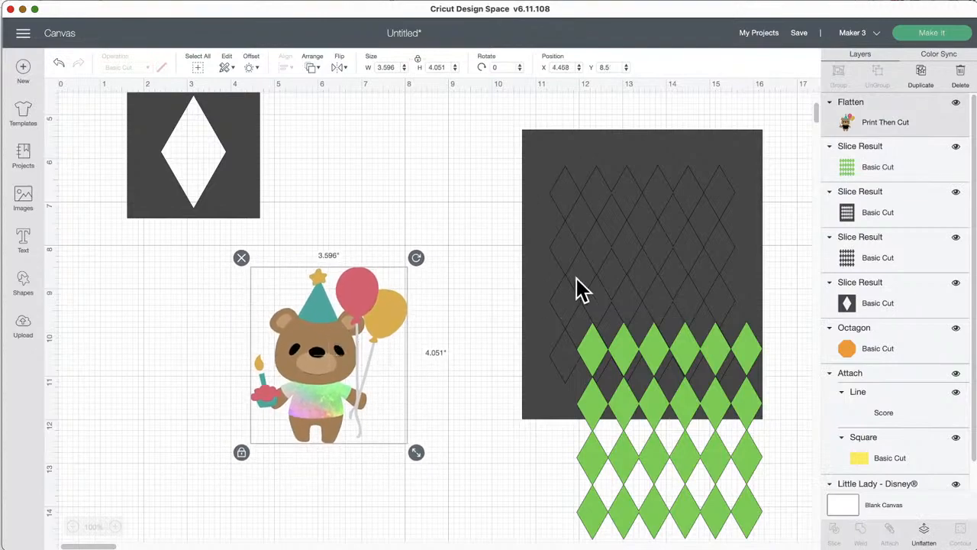
- Preview the project with On Mat loading, examine the Print Then Cut mat of the bear, and return to the canvas
left_click(930, 38)
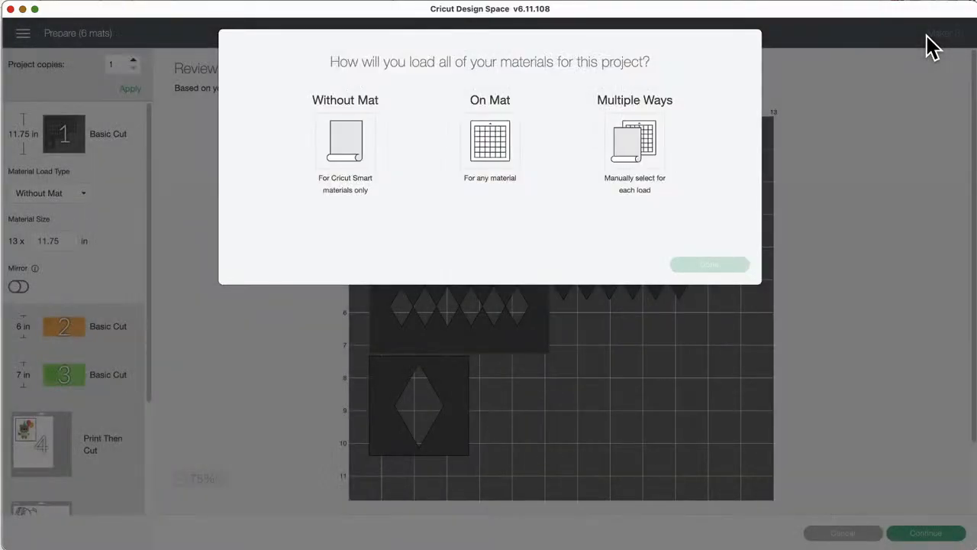
left_click(485, 133)
left_click(729, 265)
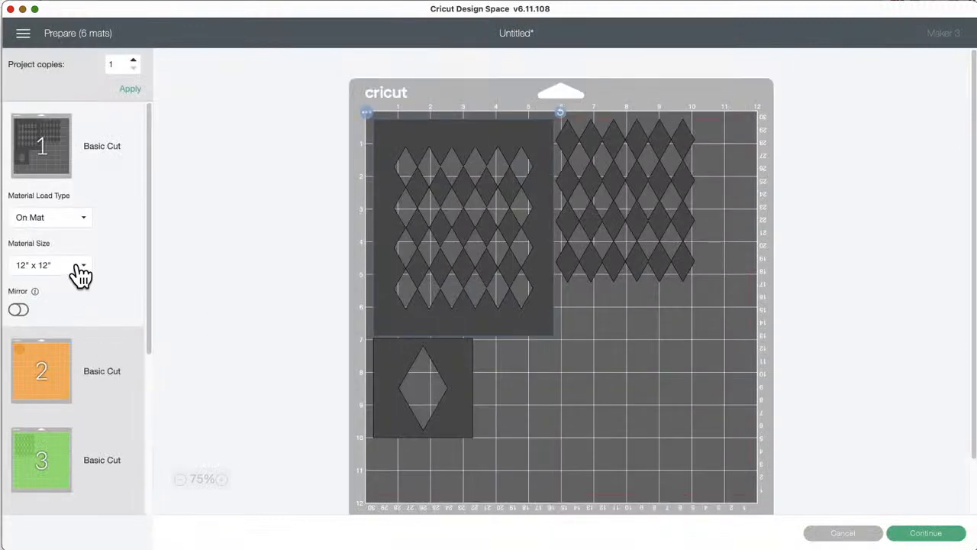
scroll(80, 275, "down", 4)
left_click(27, 302)
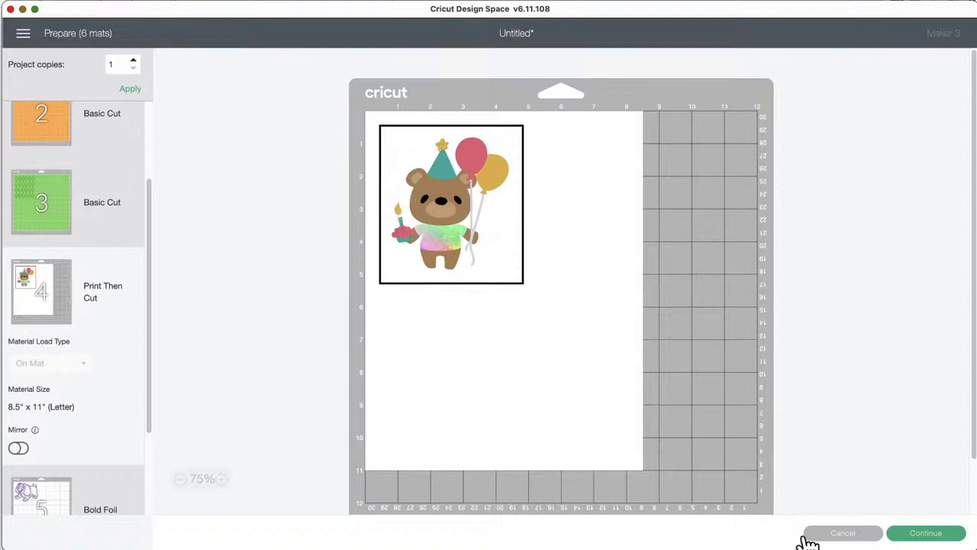
left_click(844, 533)
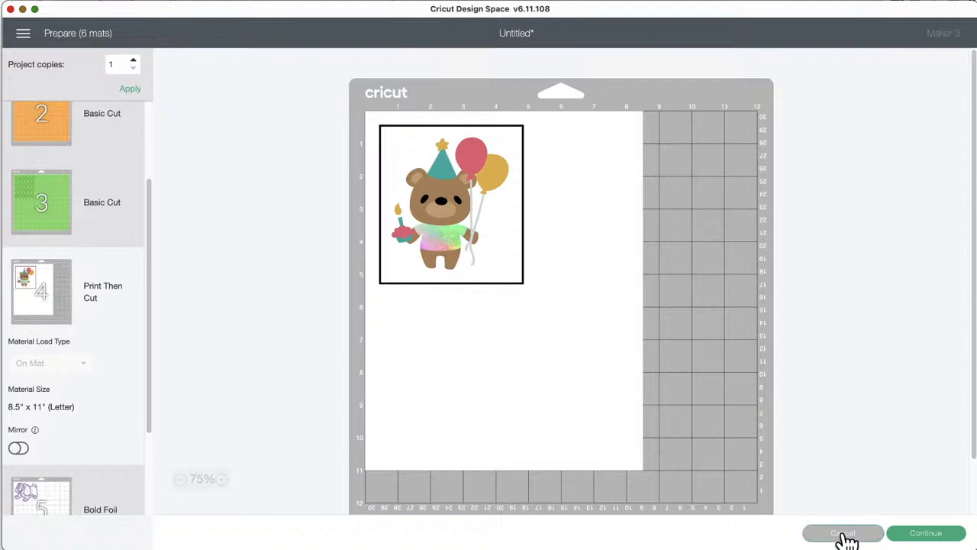
- Separate the dark diamond pieces from the cutout rectangle, placing them to the lower right, and reposition the rectangle and green pattern
left_click_drag(627, 160, 474, 148)
left_click_drag(655, 214, 828, 477)
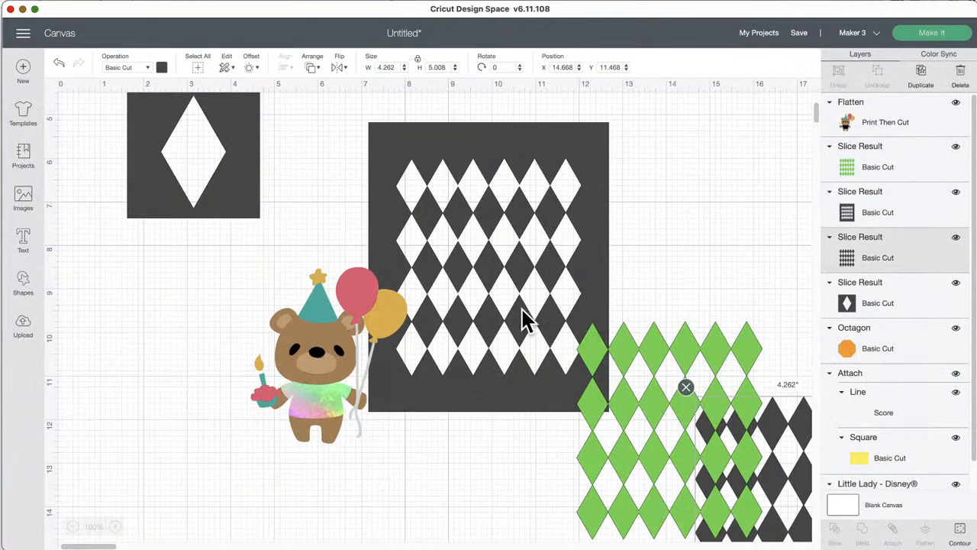
left_click_drag(526, 320, 521, 265)
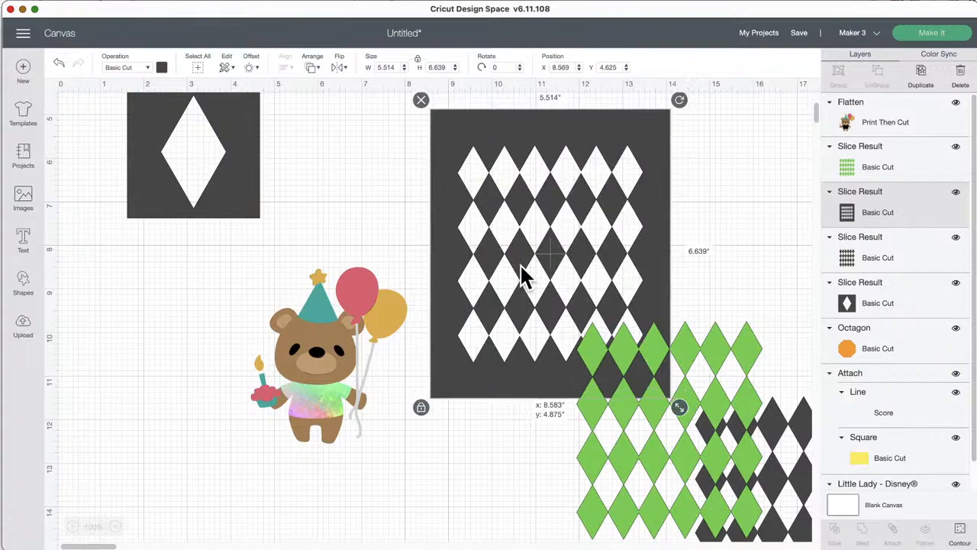
left_click_drag(649, 393, 617, 392)
left_click_drag(457, 224, 592, 219)
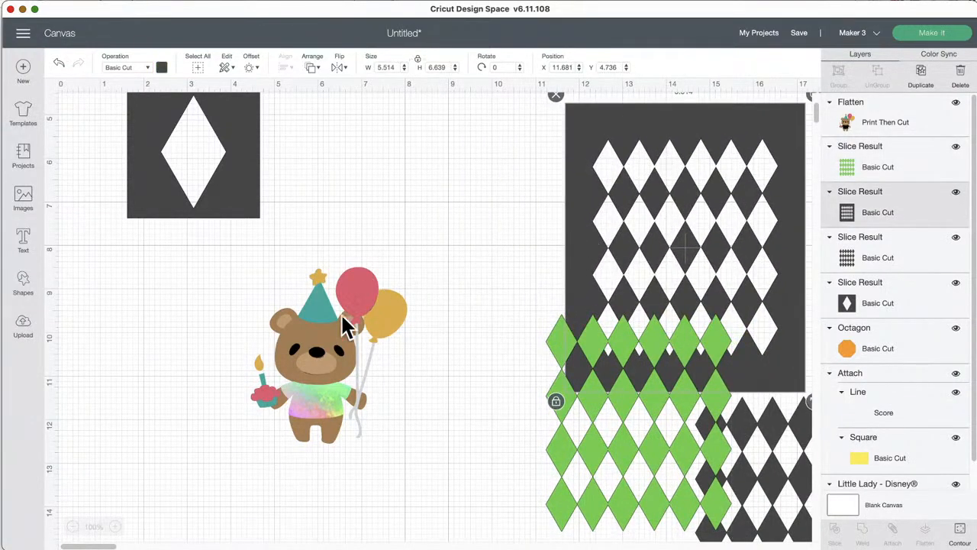
- Shrink the flattened teddy bear image to about 1.45 inches wide and place it below the square with the diamond cutout
left_click_drag(345, 325, 368, 312)
left_click_drag(452, 408, 344, 301)
left_click_drag(318, 246, 275, 284)
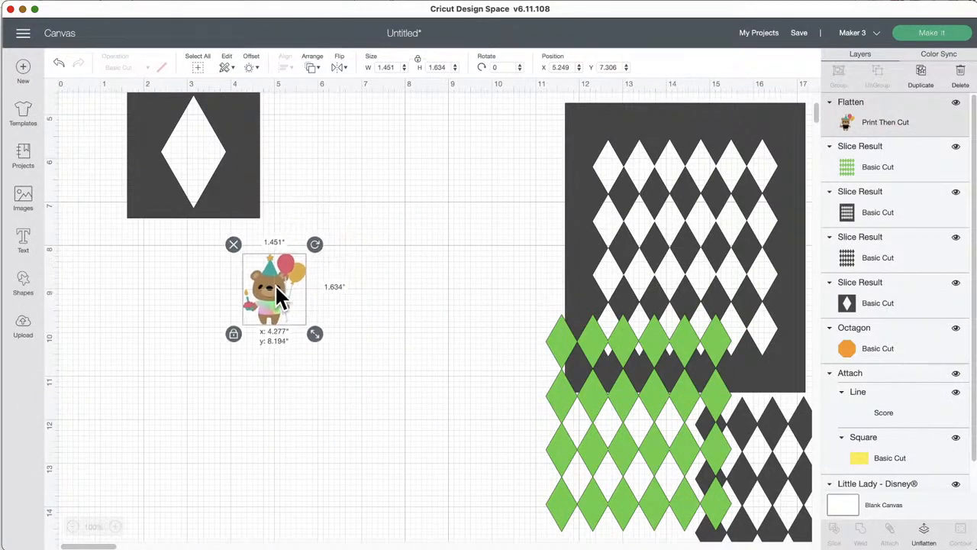
- Duplicate the small Print Then Cut bear repeatedly until there are twelve bears on the canvas
left_click(922, 75)
left_click(924, 78)
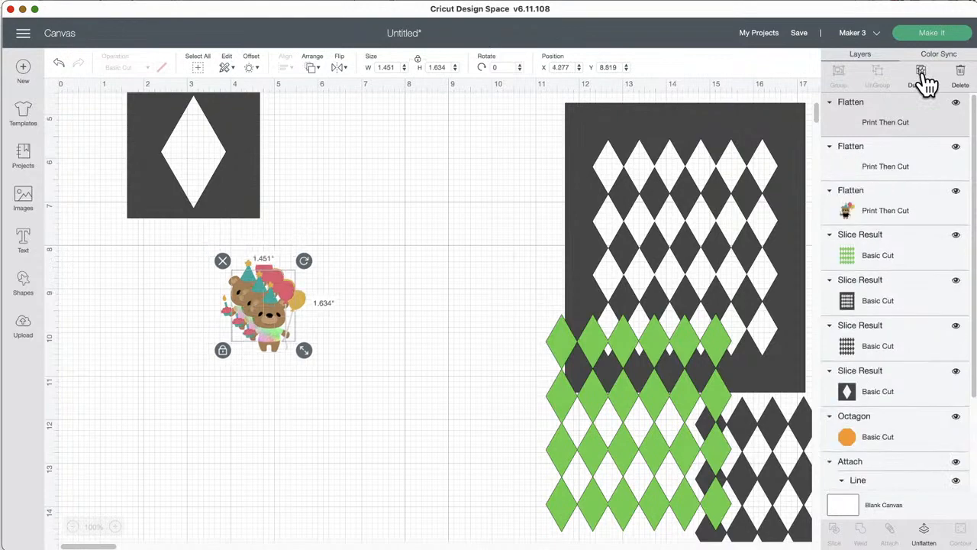
left_click(923, 75)
left_click(923, 75)
left_click(923, 75)
left_click(922, 74)
left_click(922, 75)
left_click(923, 75)
left_click(923, 75)
left_click(923, 75)
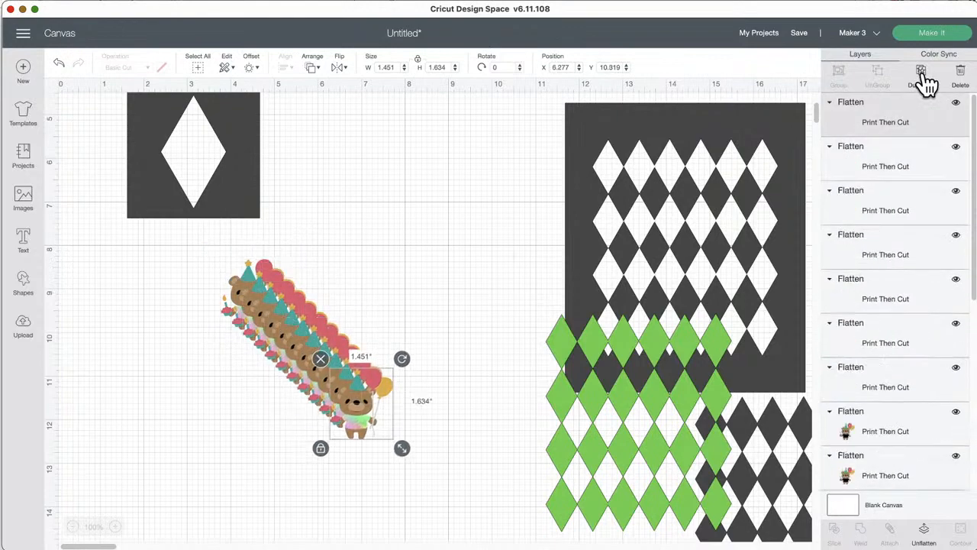
- Preview the project with On Mat loading and examine the Print Then Cut mat holding the bears
left_click(952, 33)
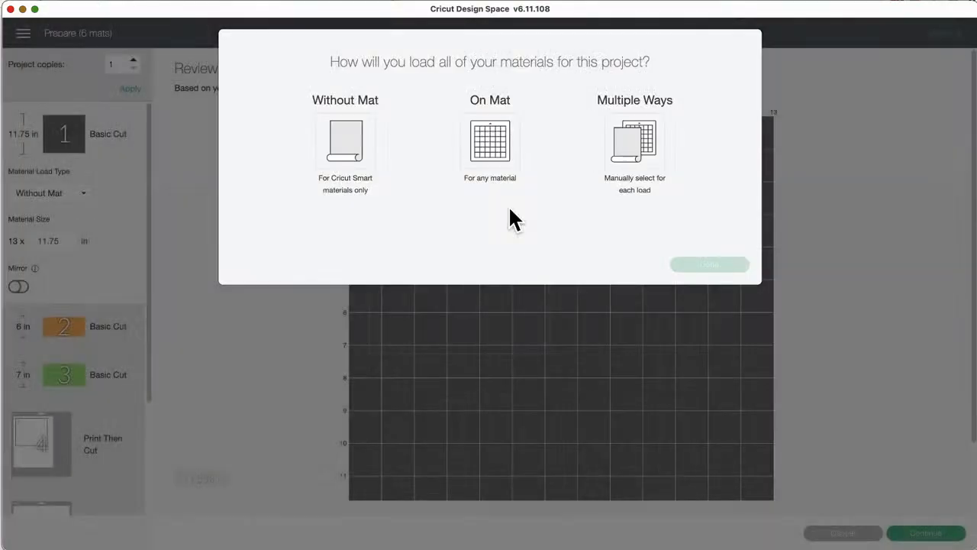
left_click(483, 139)
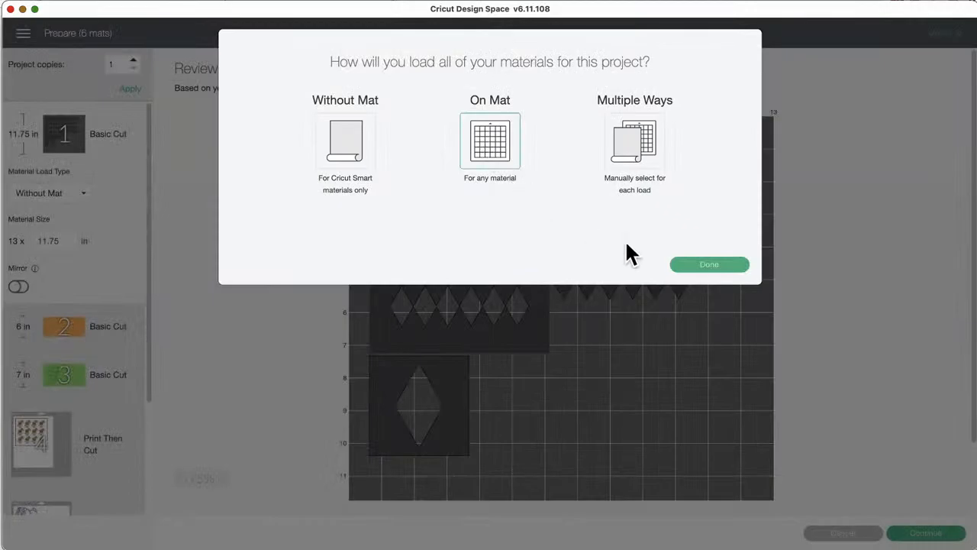
left_click(709, 267)
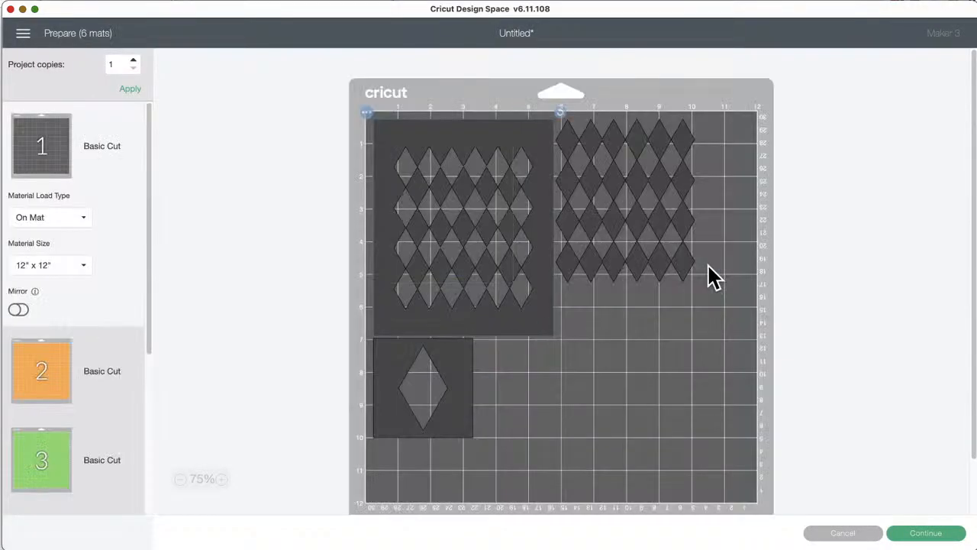
scroll(105, 386, "down", 5)
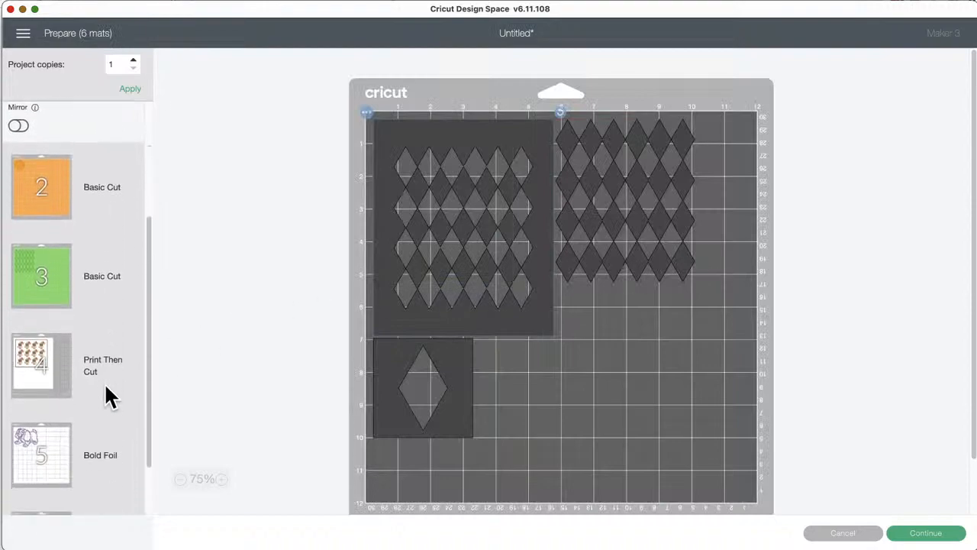
scroll(104, 382, "down", 2)
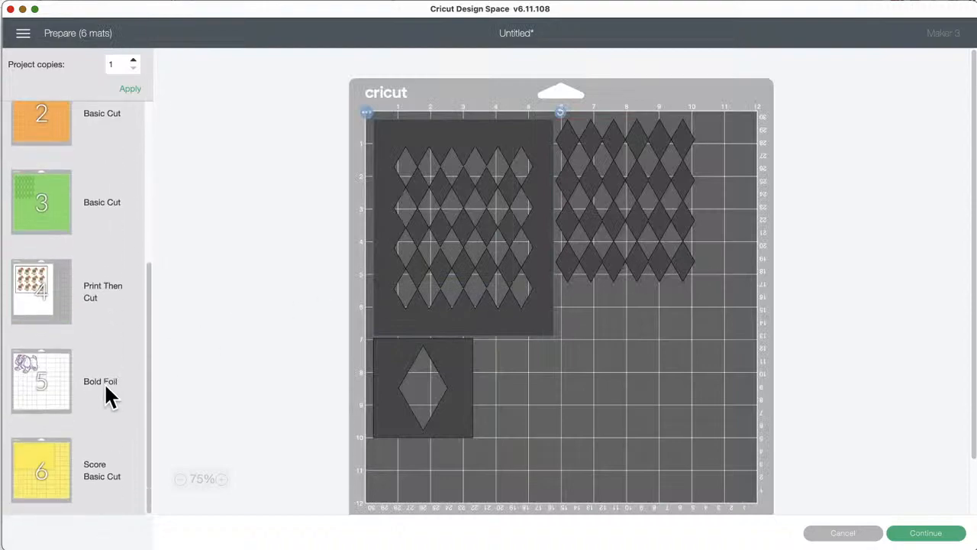
left_click(29, 290)
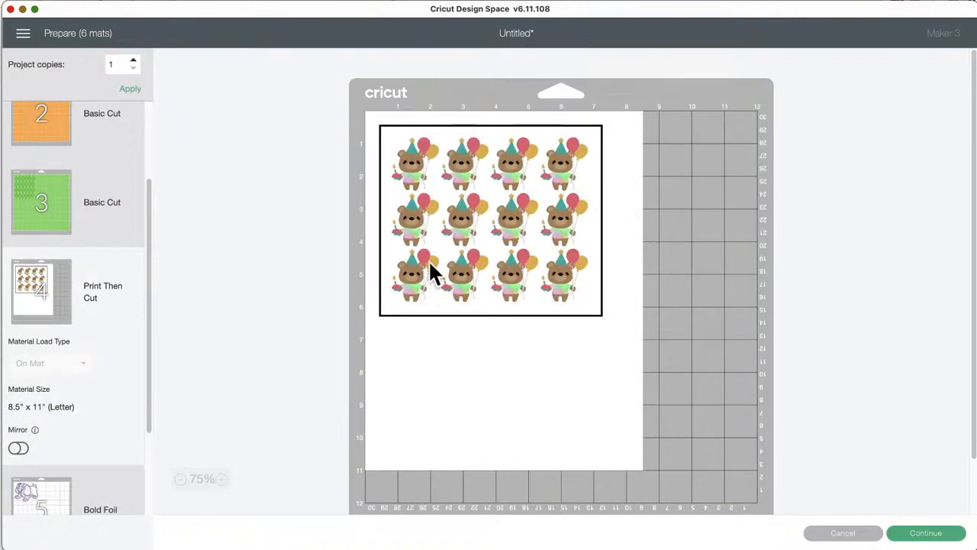
- Apply 2 project copies, compare the two Print Then Cut mats of bears, and return to the canvas
left_click(134, 60)
left_click(126, 94)
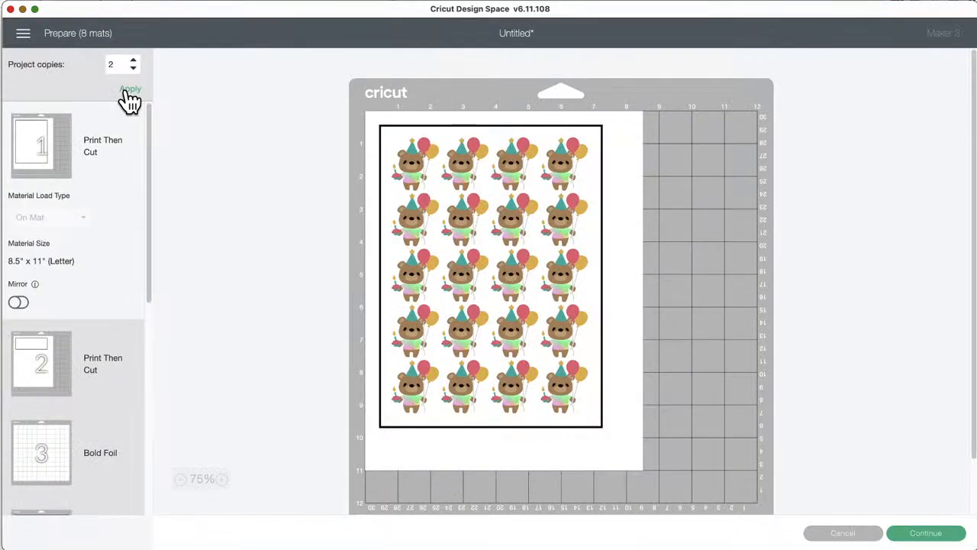
left_click(34, 353)
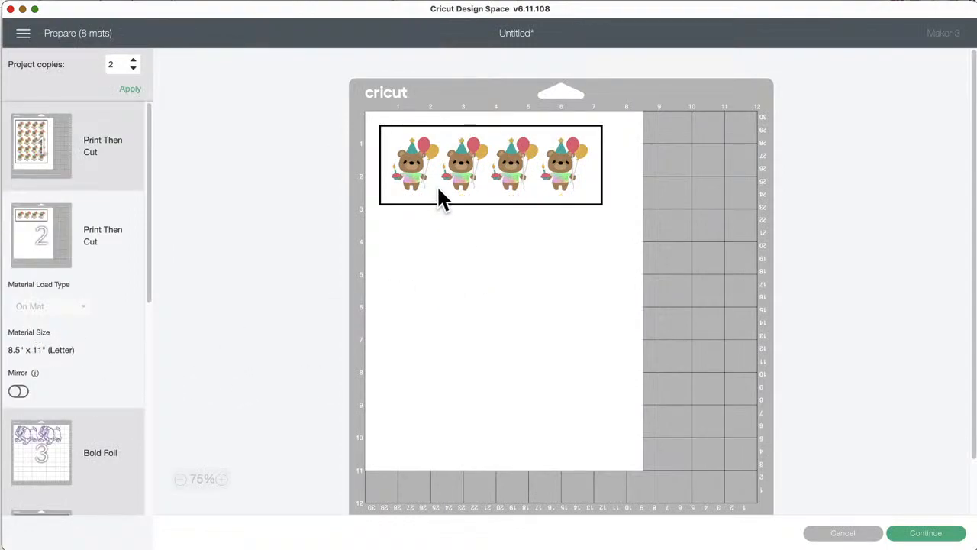
left_click(39, 146)
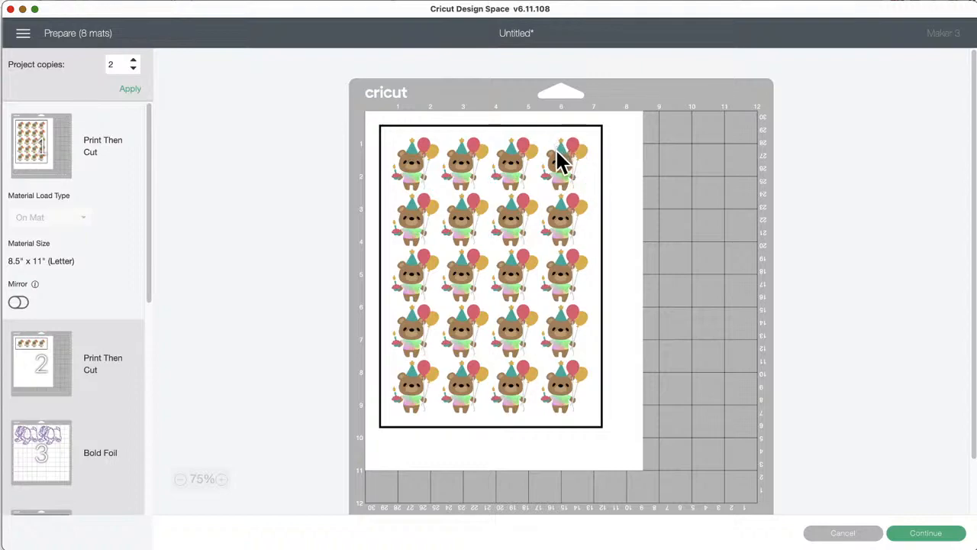
left_click(861, 539)
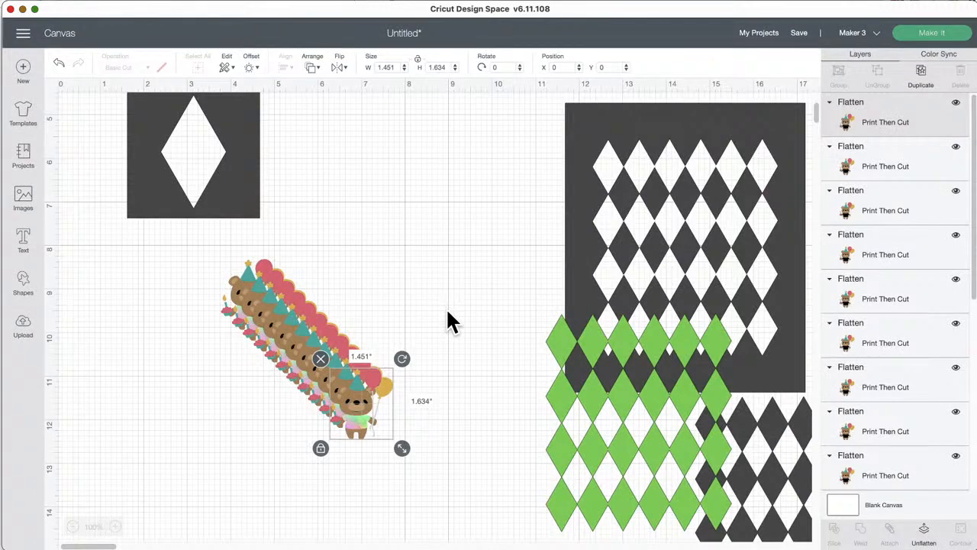
- Replace the unsaved project with a new blank one and add a text box using the Writing style
left_click(29, 73)
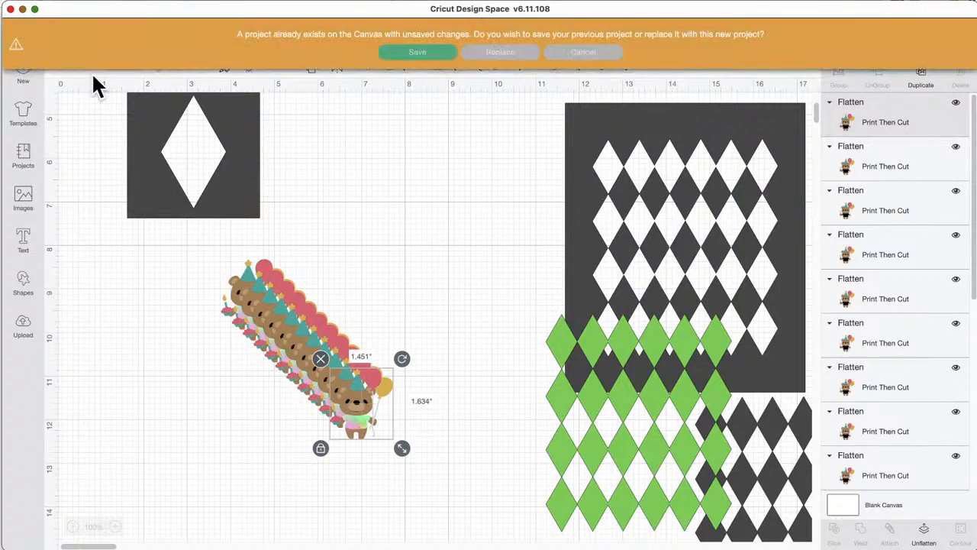
left_click(493, 55)
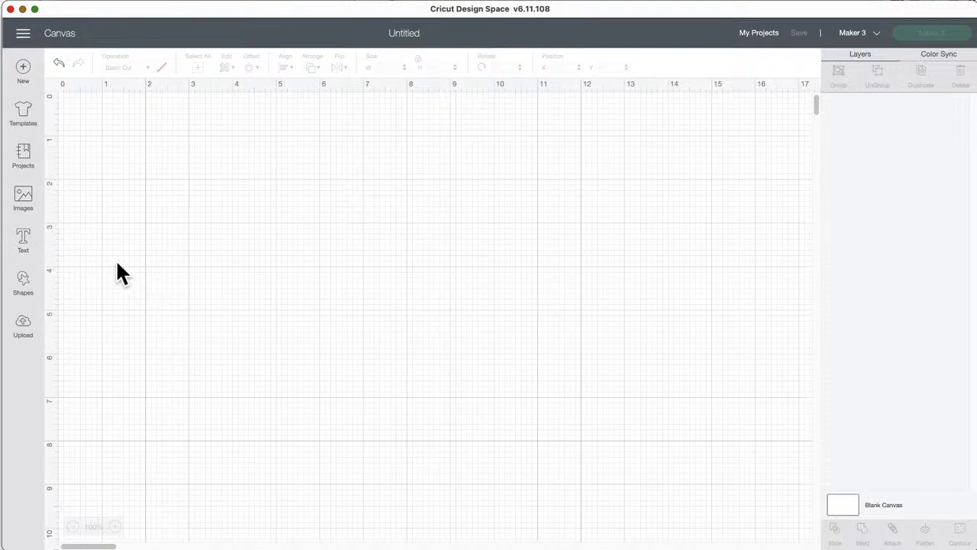
left_click(25, 238)
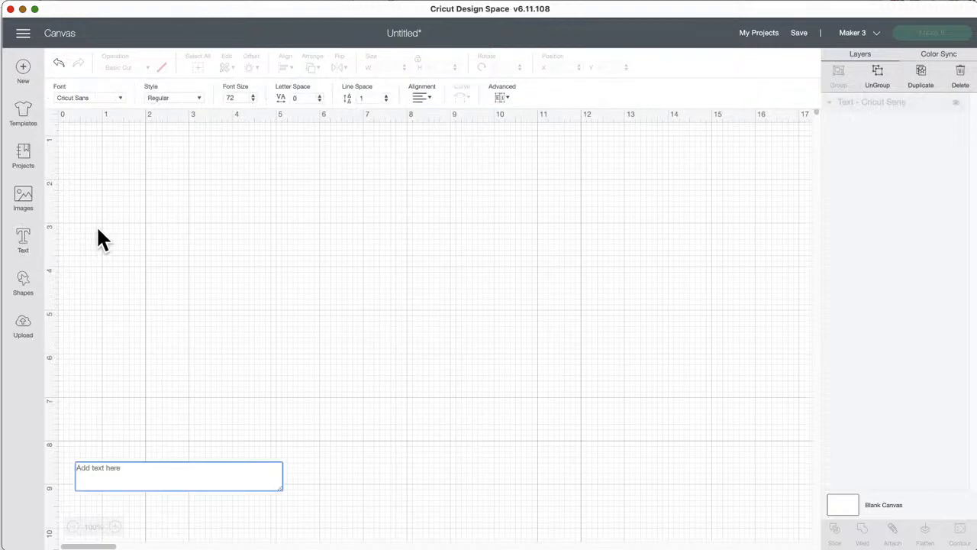
left_click(180, 97)
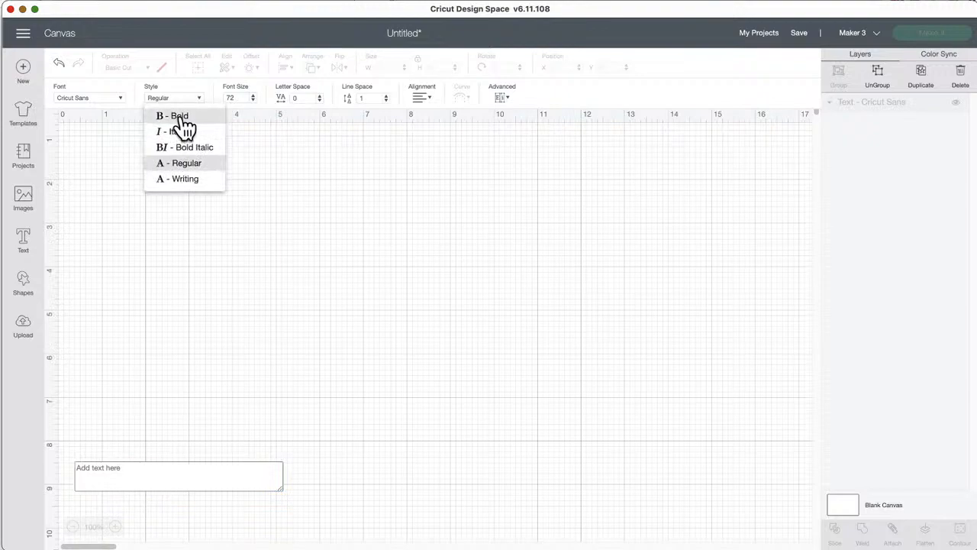
left_click(184, 180)
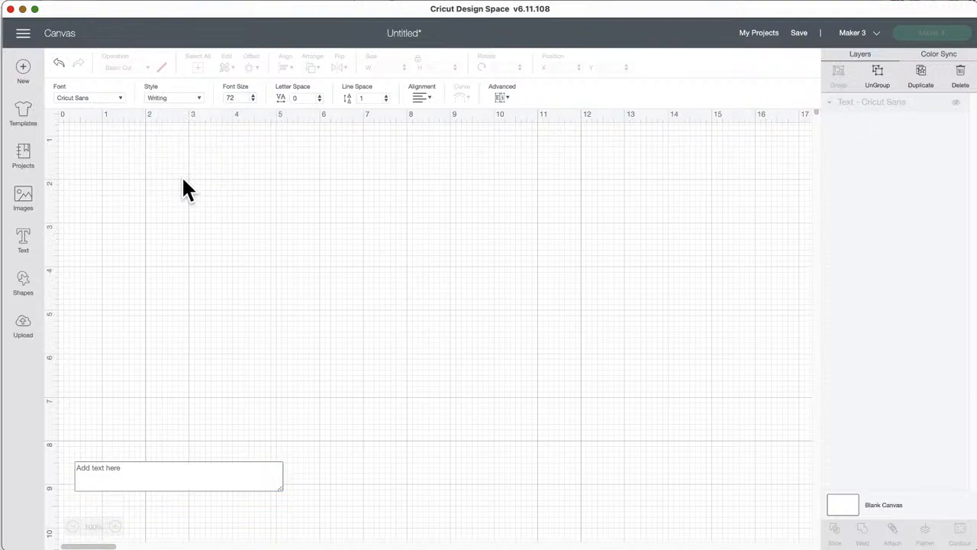
- Enter "4th of July" as the text and move it lower on the canvas
left_click(163, 477)
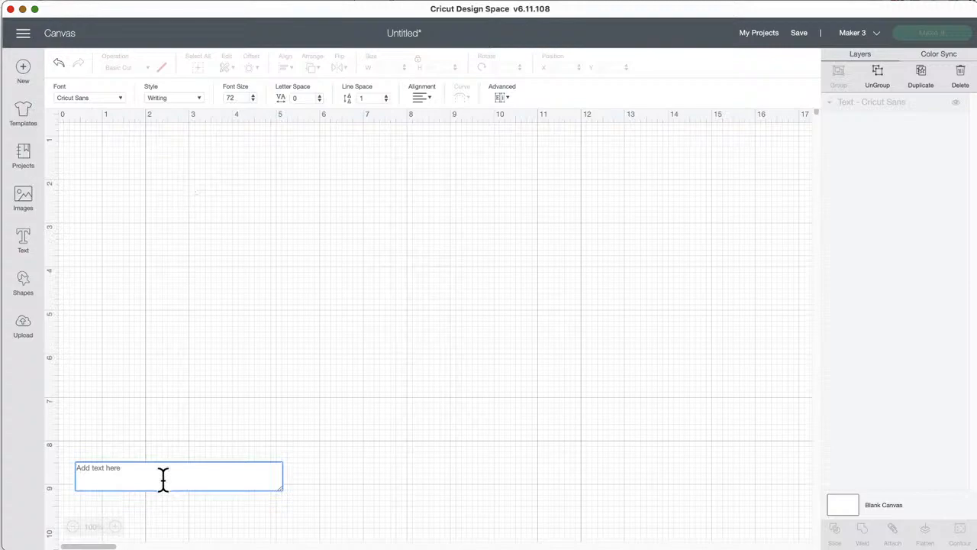
type("4th ")
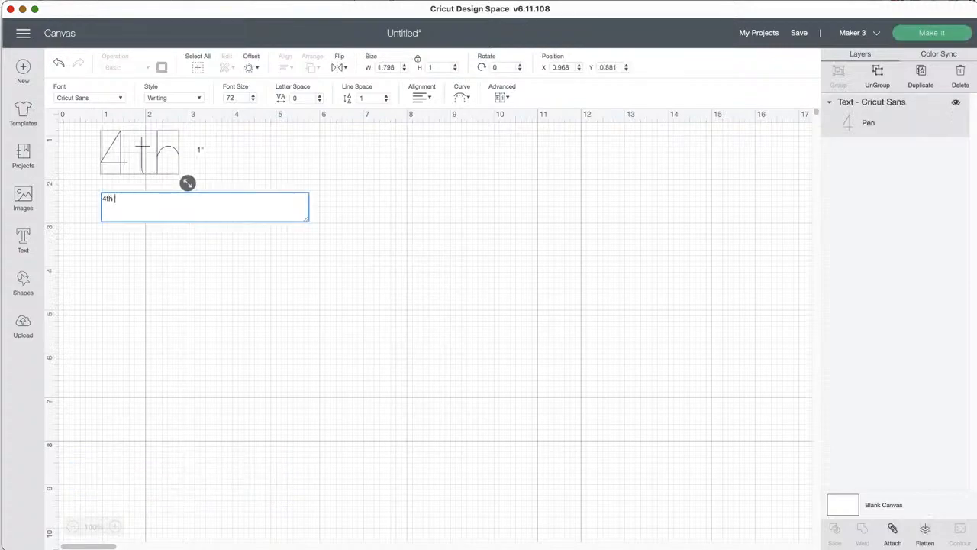
type("of July")
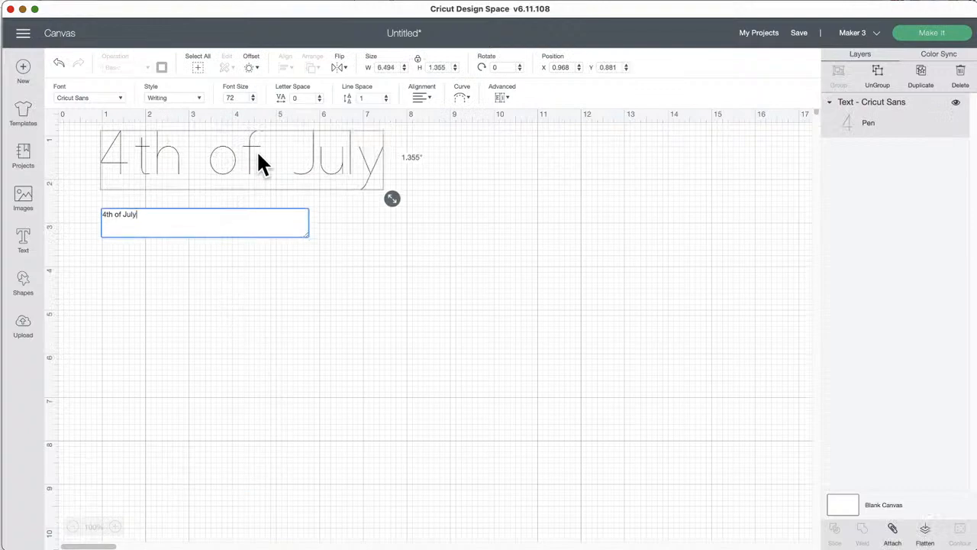
left_click_drag(259, 160, 295, 294)
- Filter the fonts to Writing and apply Signature Script Fonts - Ginger to the "4th of July" text
left_click(101, 97)
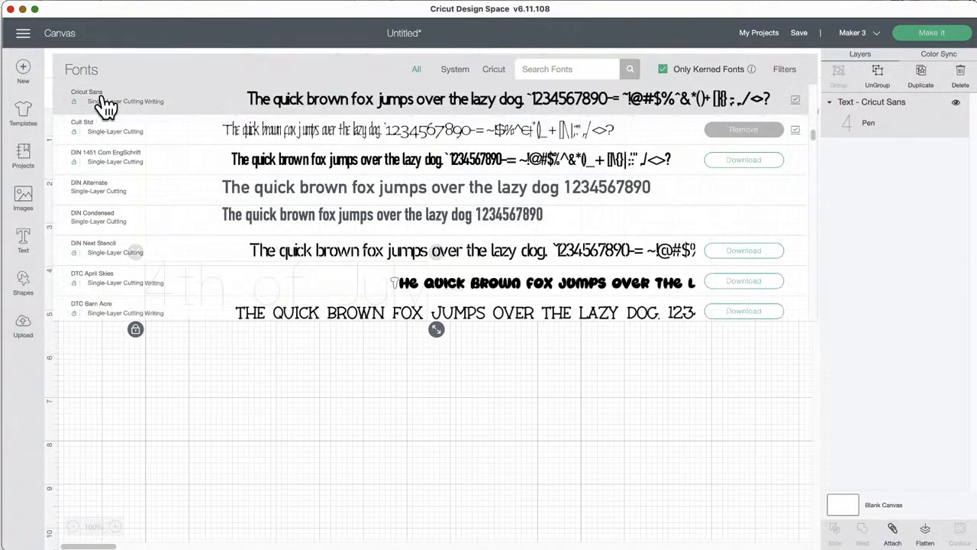
left_click(784, 72)
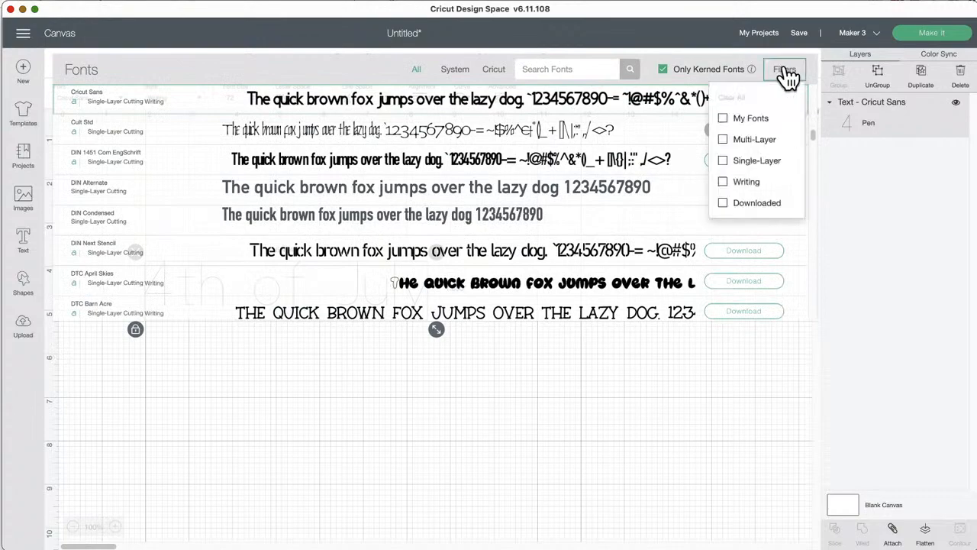
left_click(723, 183)
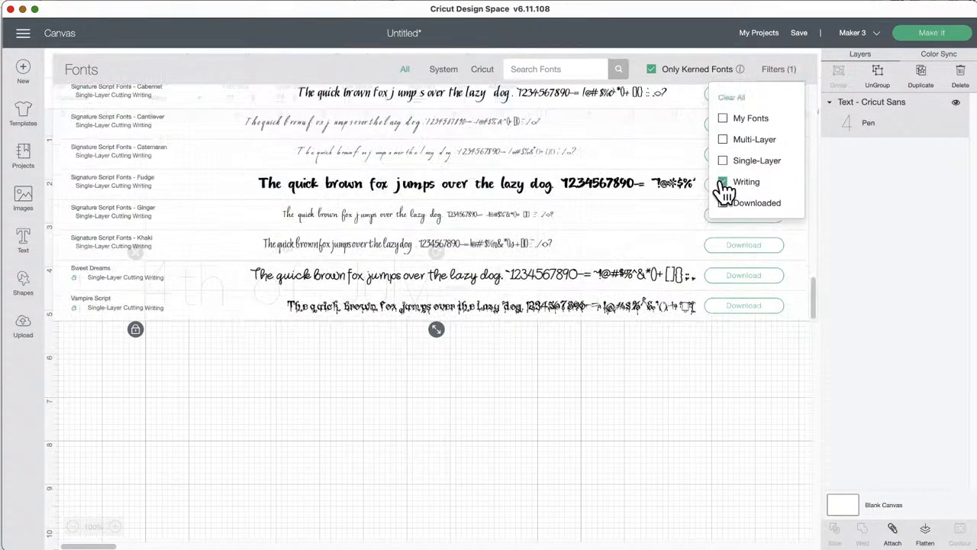
left_click(303, 214)
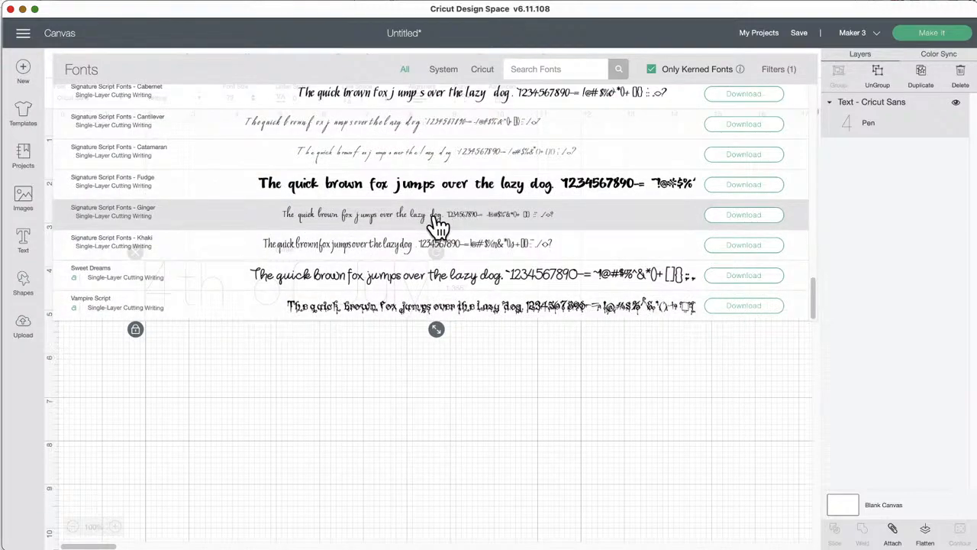
left_click(410, 217)
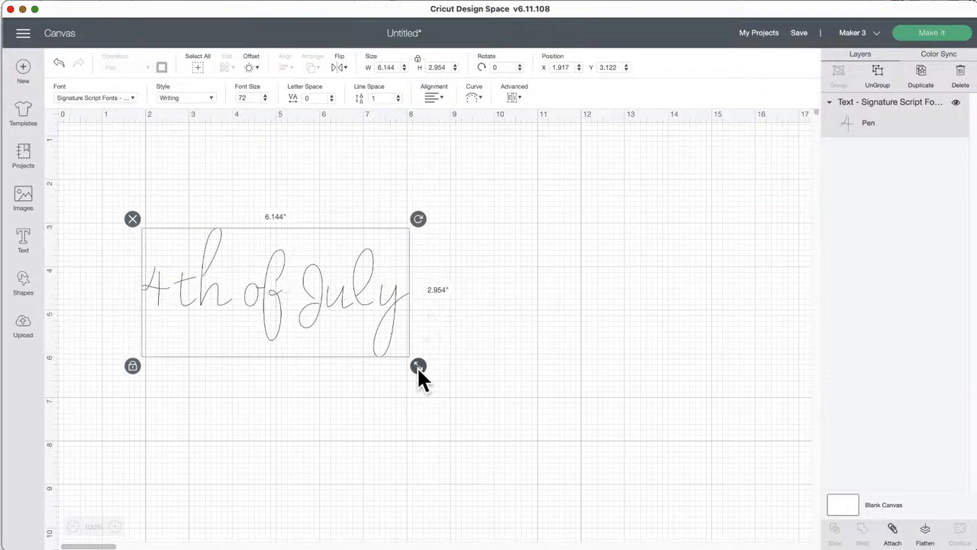
- Enlarge the "4th of July" text to about 9.32 inches wide and reposition it near the canvas's upper middle
left_click_drag(418, 366, 553, 439)
left_click_drag(421, 330, 447, 329)
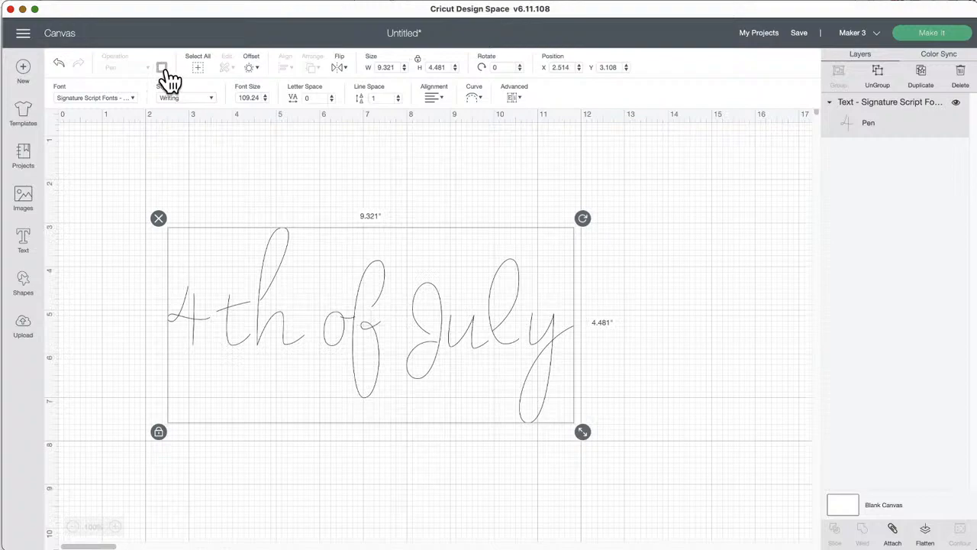
left_click_drag(262, 292, 267, 268)
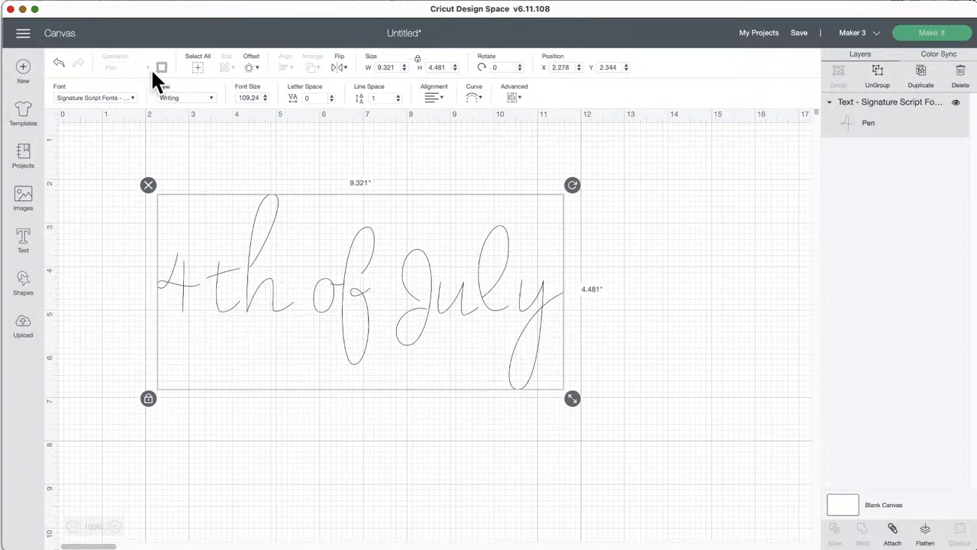
- Include non-kerned fonts in the font list and change the "4th of July" text to the Blossom font
left_click(119, 100)
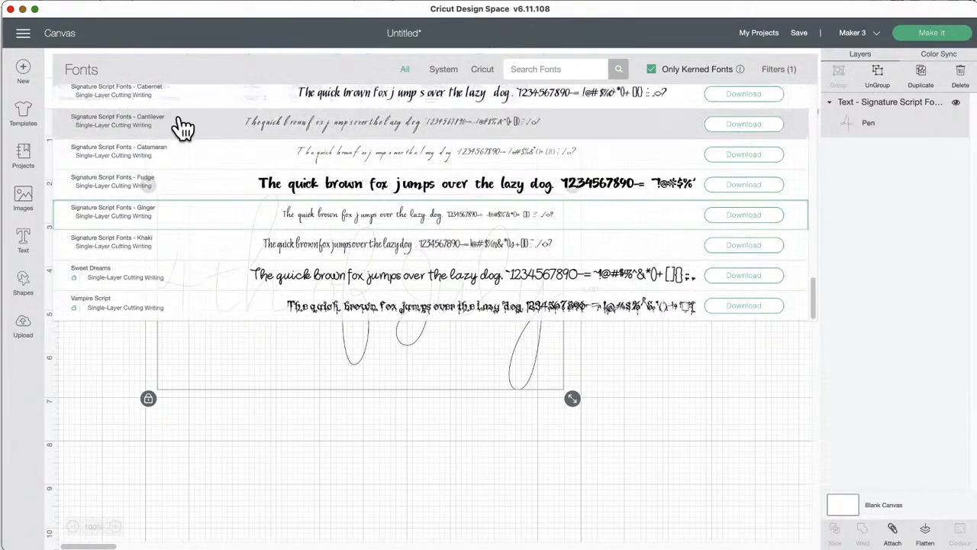
left_click(263, 226)
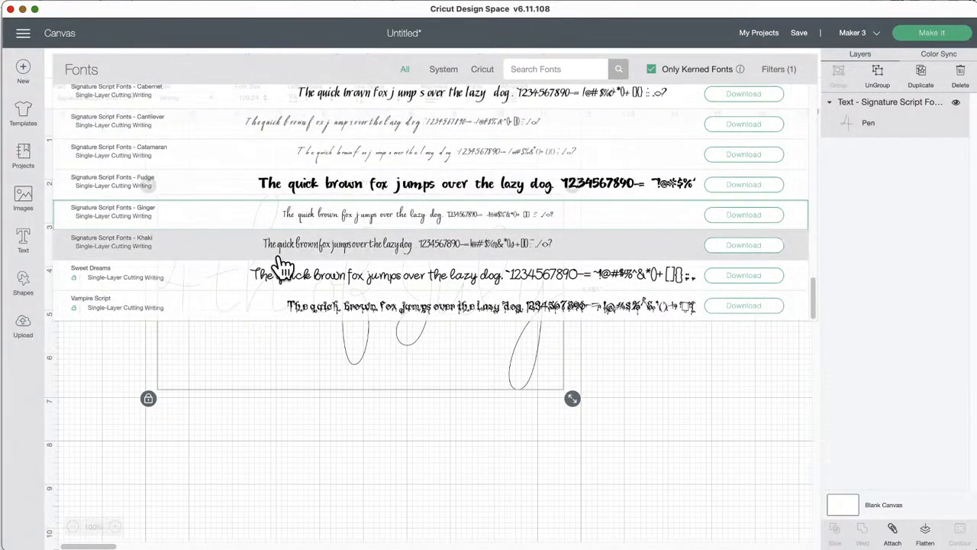
left_click(653, 70)
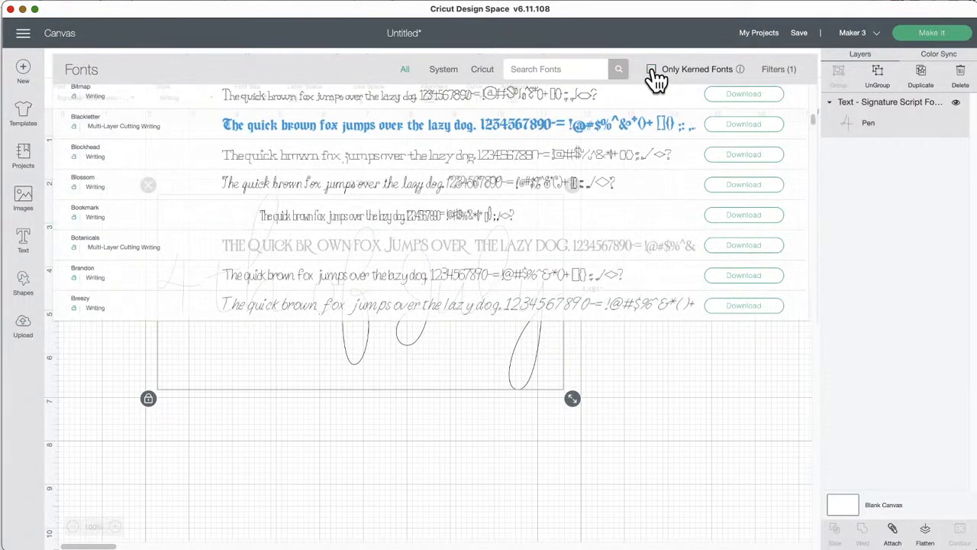
left_click(407, 191)
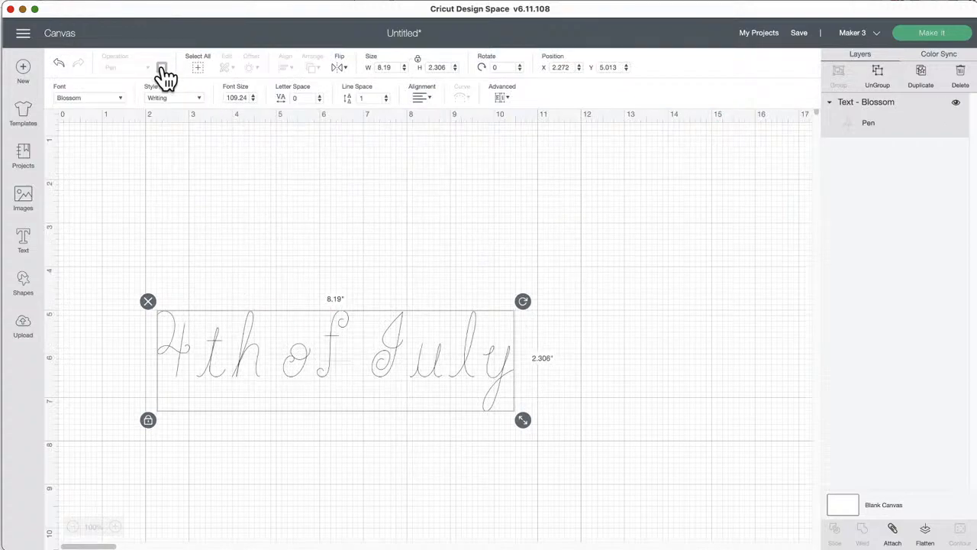
- Move the Blossom text up the canvas and enlarge it to about 8.59 inches wide
left_click(341, 380)
left_click_drag(340, 374, 329, 282)
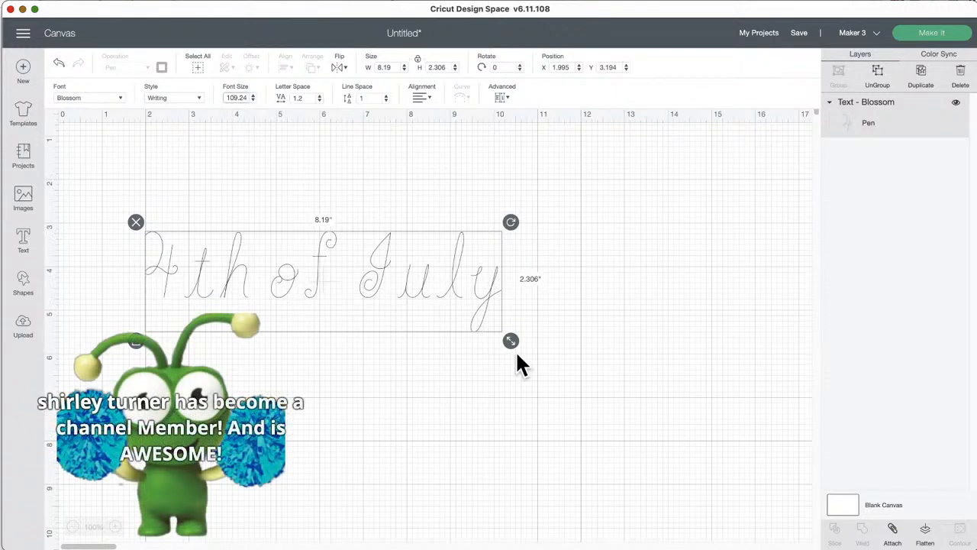
mouse_move(512, 342)
left_mouse_down()
mouse_move(350, 290)
mouse_move(508, 347)
left_mouse_up()
- Add a square shape to the canvas alongside the "4th of July" text
left_click(29, 290)
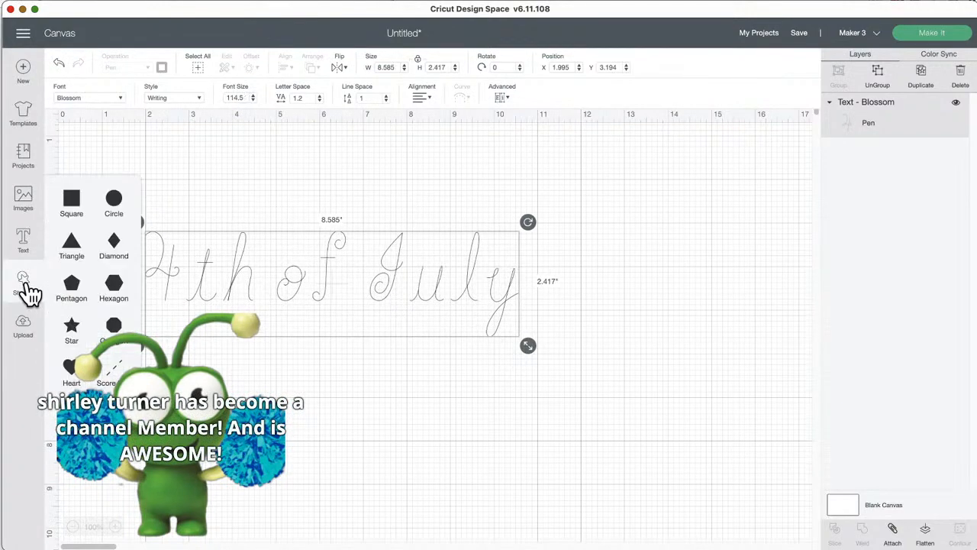
left_click(74, 205)
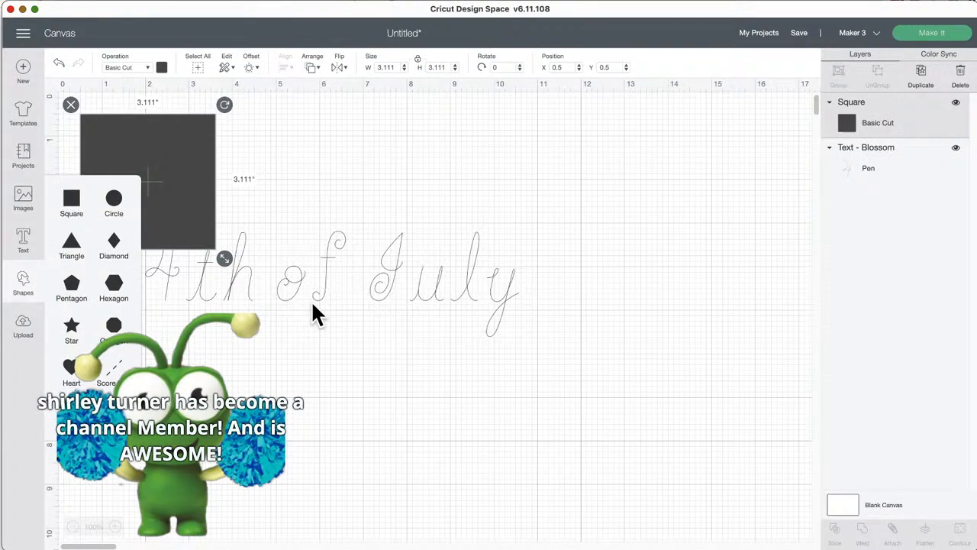
- Move the square beside the end of the "4th of July" text and color it light yellow
left_click_drag(194, 209, 635, 317)
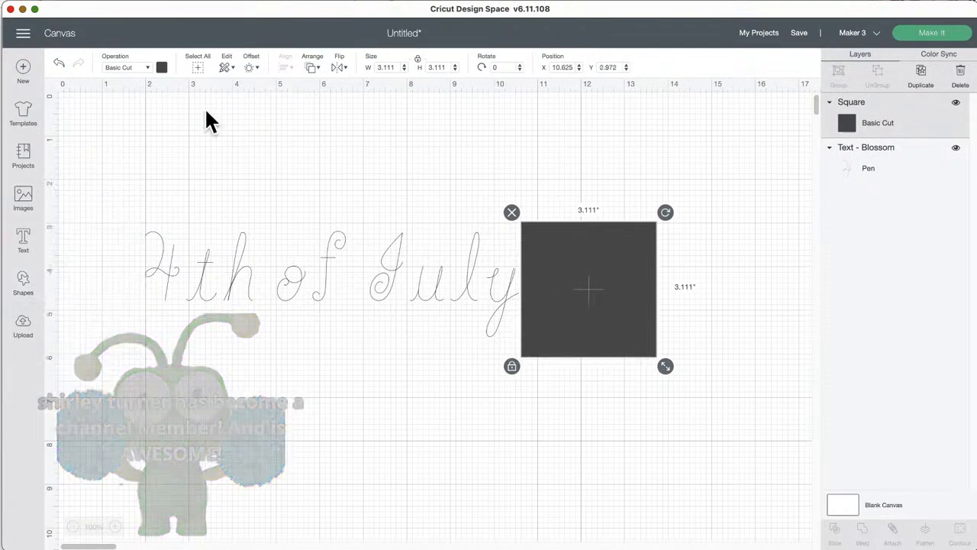
left_click(161, 68)
left_click(252, 142)
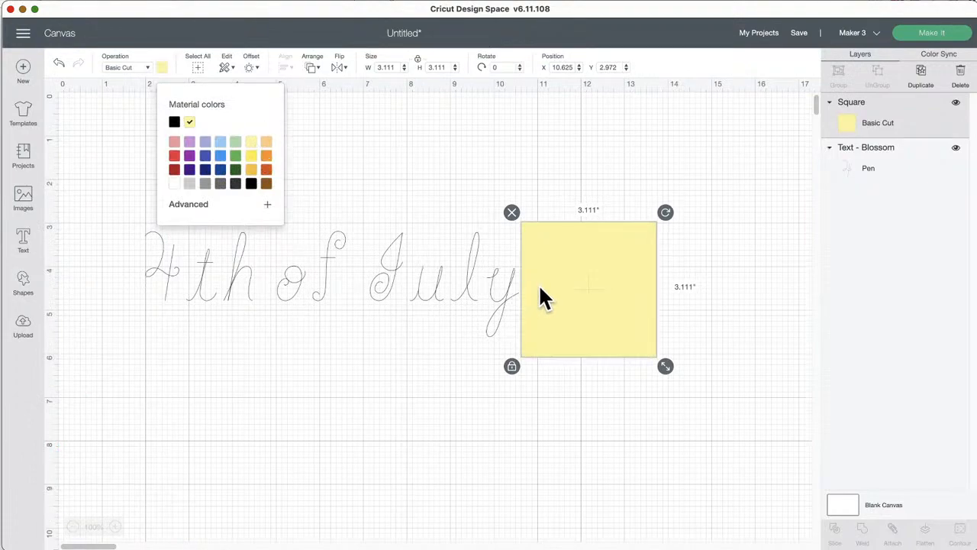
- Unlock the square's proportions, stretch it into a rectangle about 8.42 by 4.25 inches, and place it over the lower part of the text
left_click_drag(665, 366, 798, 491)
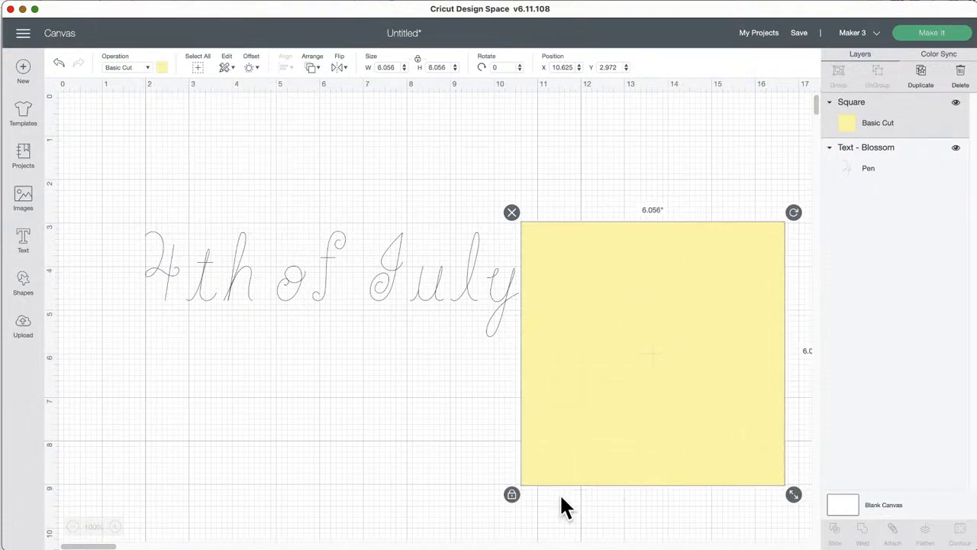
left_click(511, 497)
left_click_drag(749, 446, 654, 430)
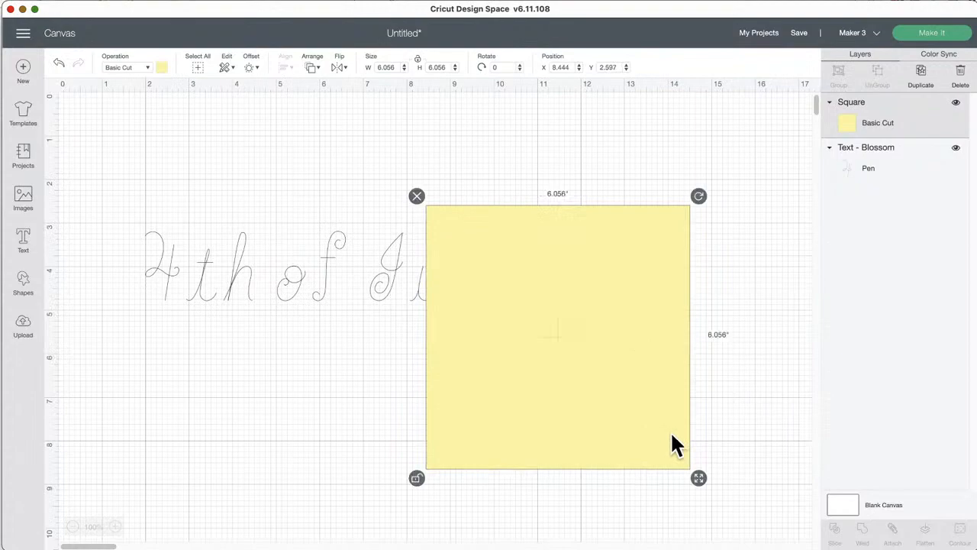
left_click_drag(699, 478, 799, 399)
left_click_drag(661, 375, 423, 419)
- Send the "4th of July" text to the front and move it onto the yellow rectangle
left_click(327, 236)
left_click_drag(327, 235, 339, 237)
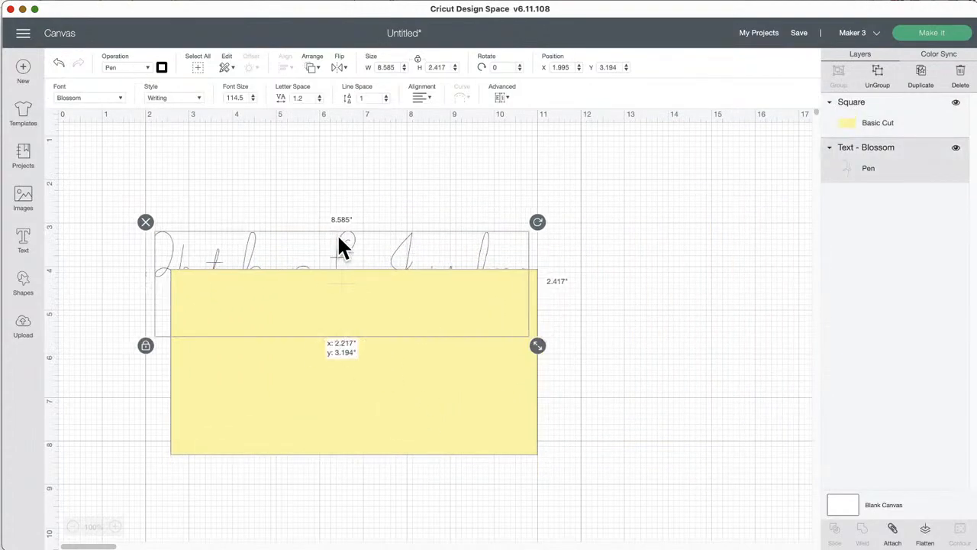
right_click(339, 237)
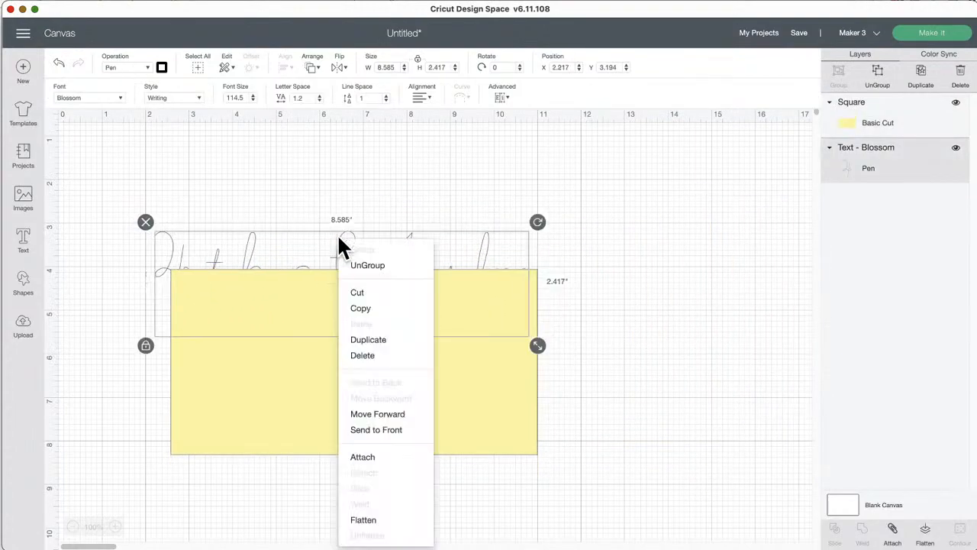
left_click(370, 430)
left_click_drag(349, 251, 367, 331)
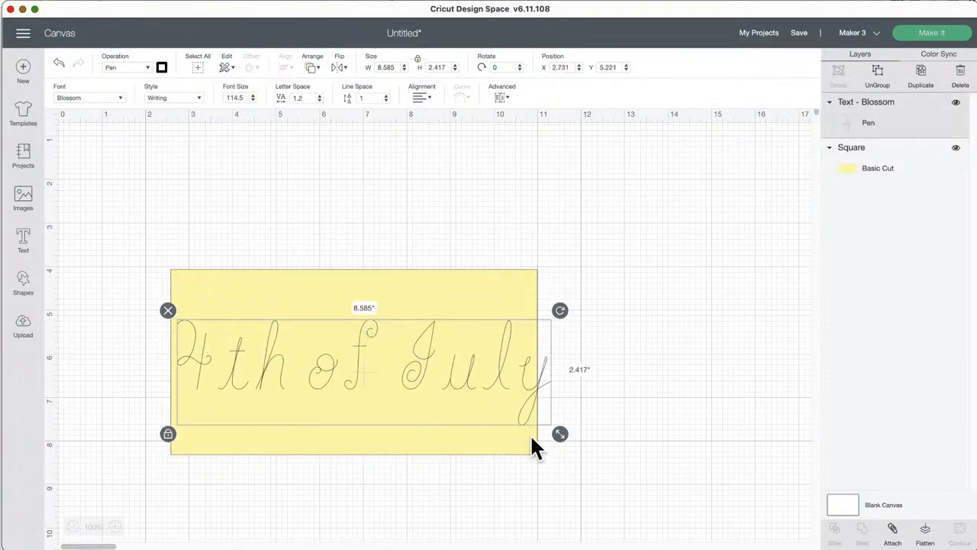
- Shrink the "4th of July" text to fit inside the yellow rectangle and center the two on each other
left_click_drag(561, 432, 476, 412)
left_click_drag(323, 368, 331, 372)
left_click_drag(218, 185, 408, 430)
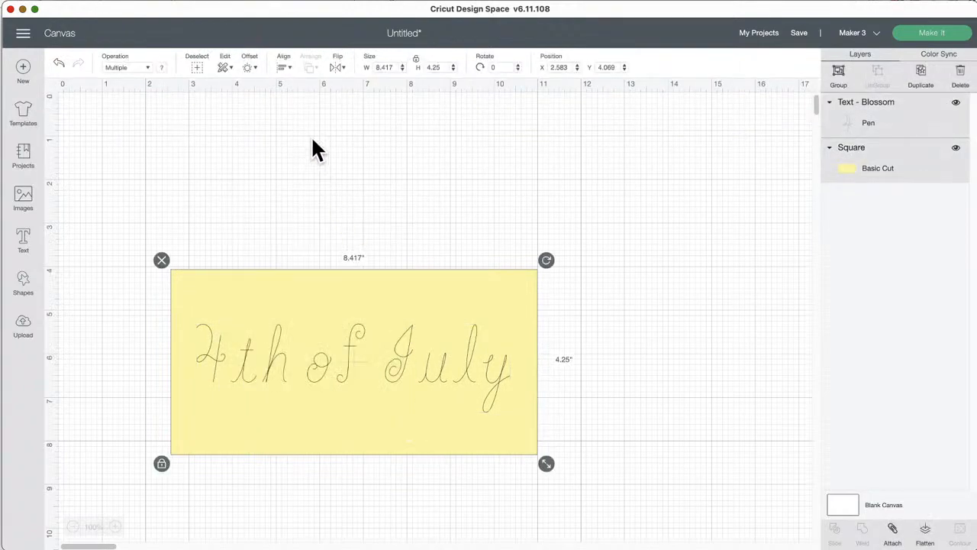
left_click(289, 68)
left_click(309, 194)
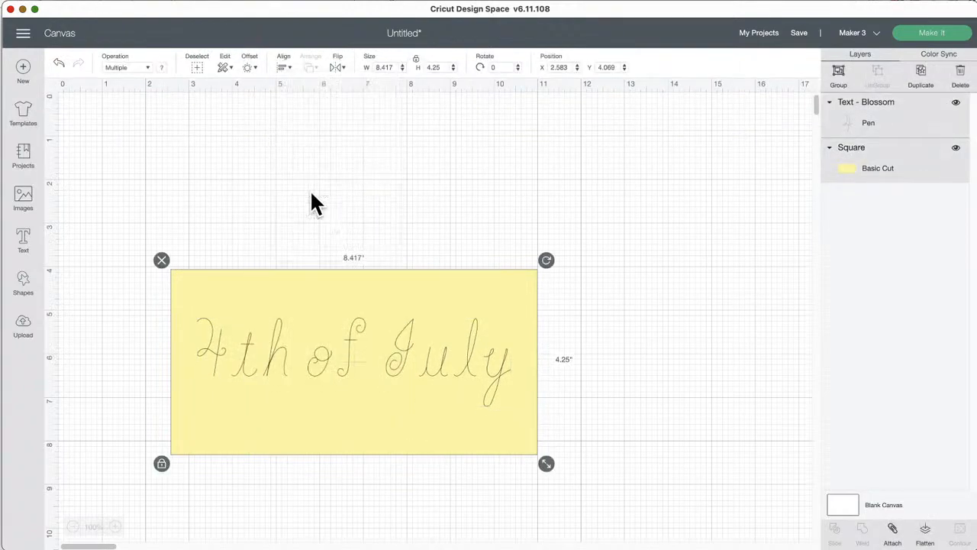
left_click(265, 185)
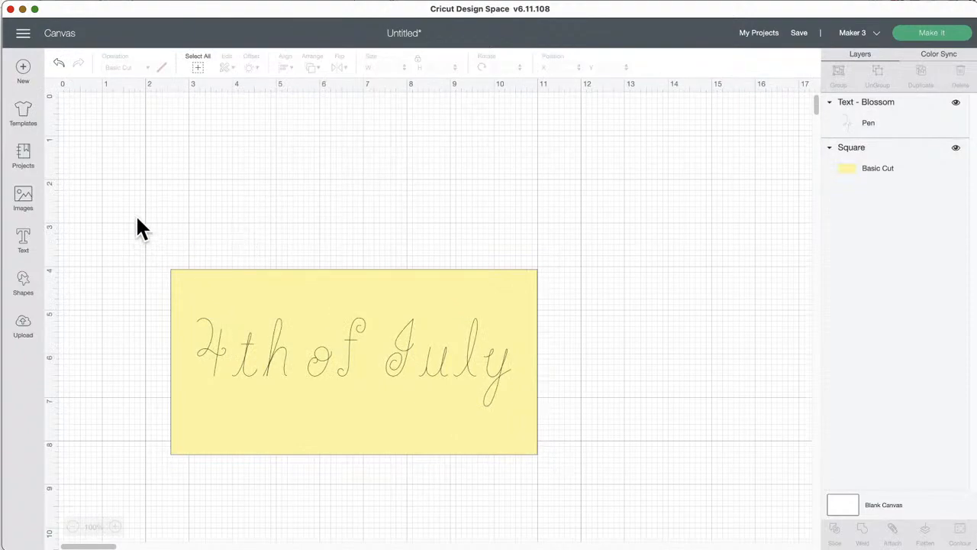
- Attach the text to the yellow rectangle and move the attached design to about X 3.51, Y 2.69
left_click_drag(113, 218, 565, 499)
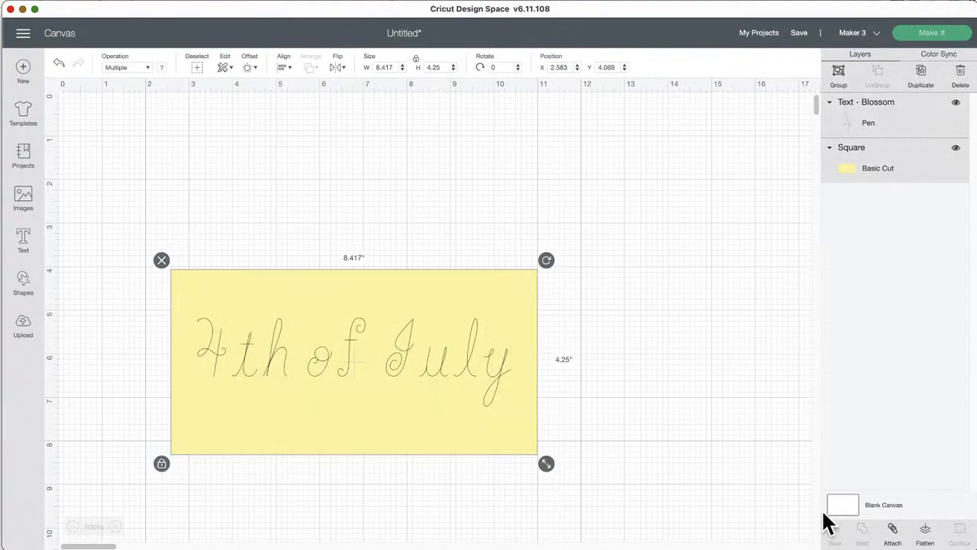
left_click(893, 534)
left_click_drag(454, 374, 494, 315)
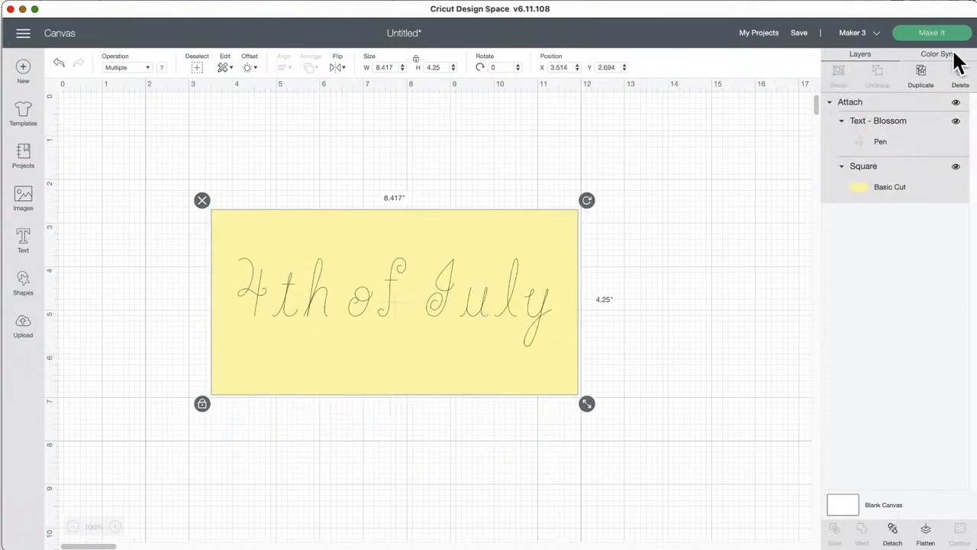
- Preview the attached design for cutting with the On Mat load type, then return to the canvas
left_click(933, 38)
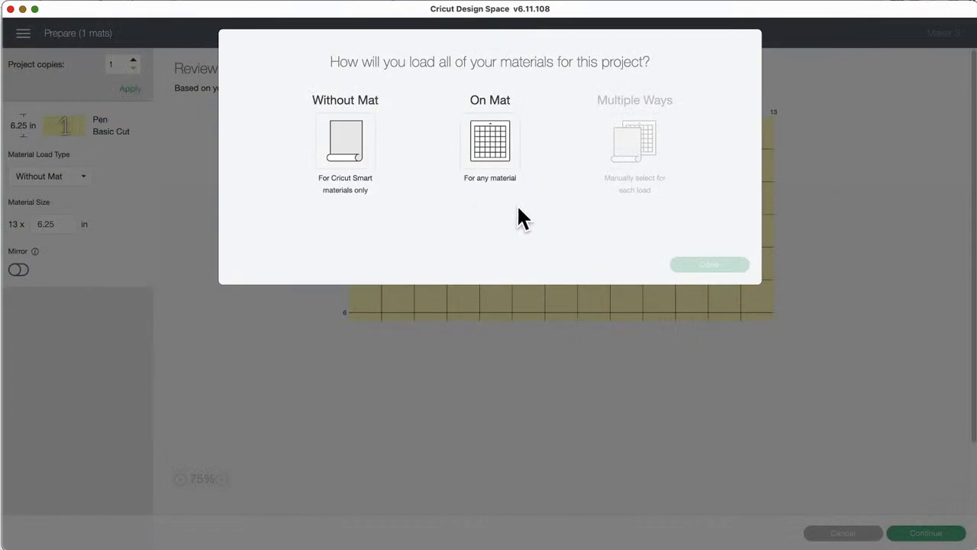
left_click(489, 149)
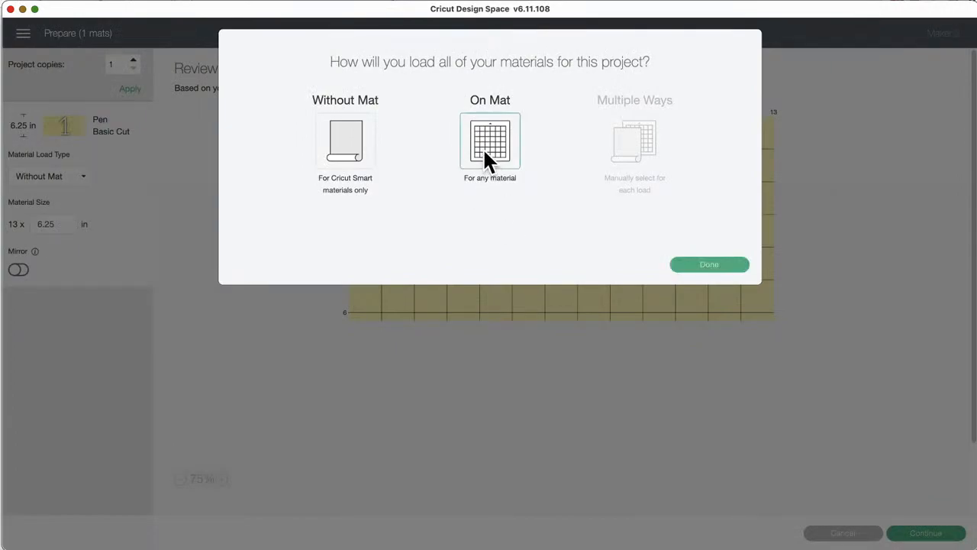
left_click(709, 265)
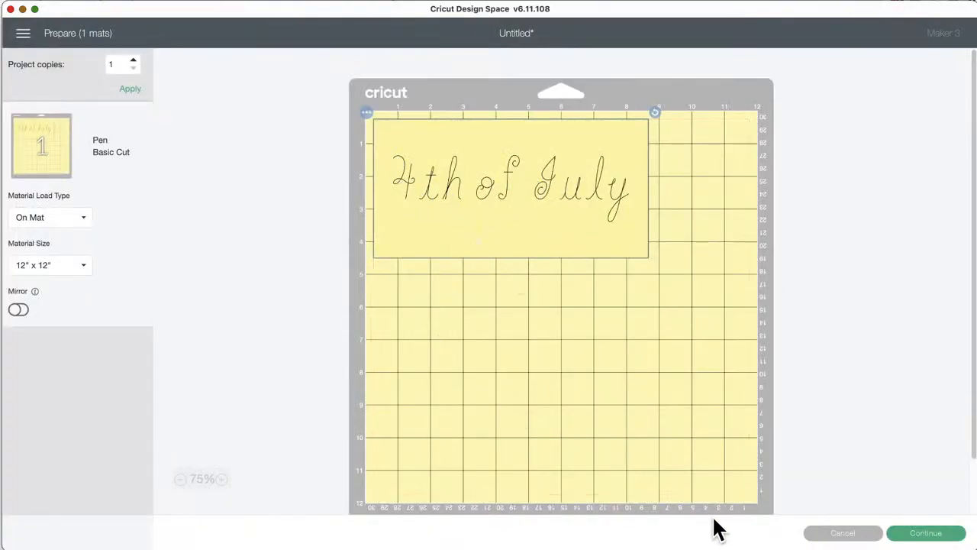
left_click(840, 534)
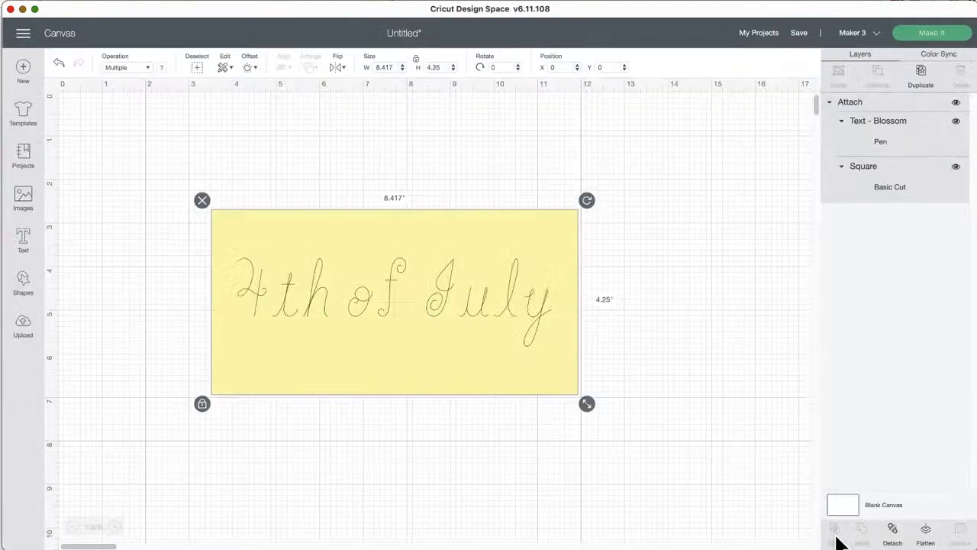
- Try moving the attached design around the canvas, then undo the moves and the attachment
left_click_drag(371, 298, 410, 277)
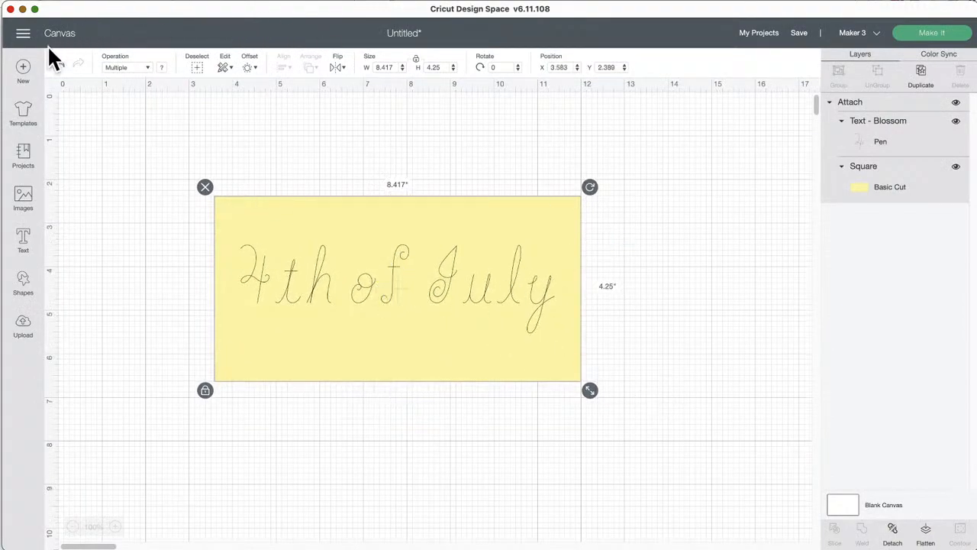
left_click(59, 64)
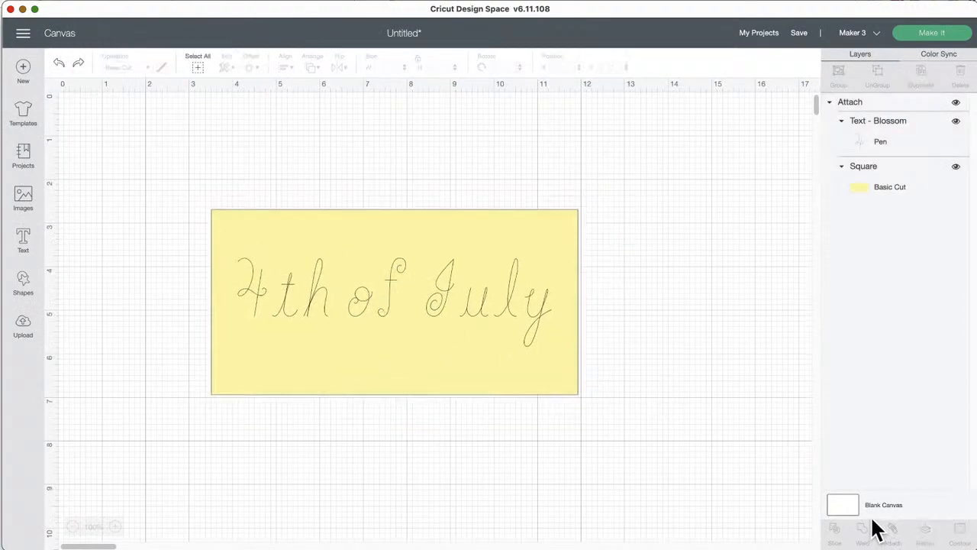
left_click(397, 299)
left_click_drag(380, 290, 393, 284)
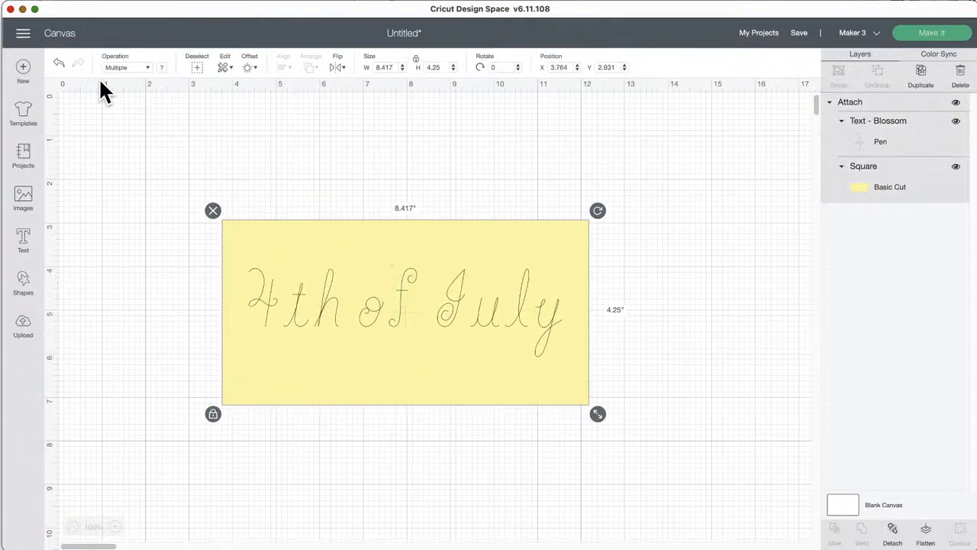
left_click(58, 63)
left_click(59, 63)
left_click(59, 64)
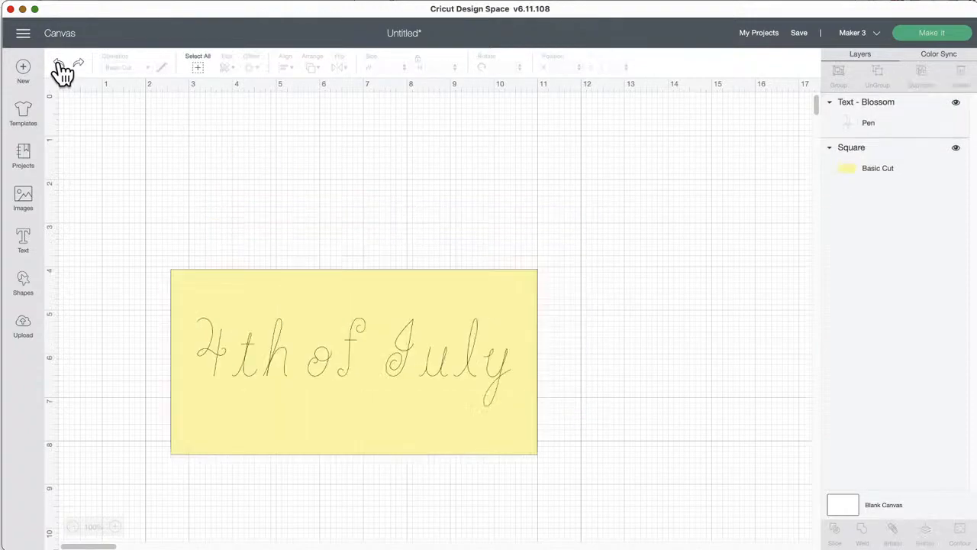
- Nudge the text slightly, group it with the yellow rectangle, and move the group to about X 4.78, Y 3.39
mouse_move(357, 336)
left_mouse_down()
mouse_move(373, 345)
mouse_move(360, 338)
left_mouse_up()
left_click_drag(272, 219, 511, 459)
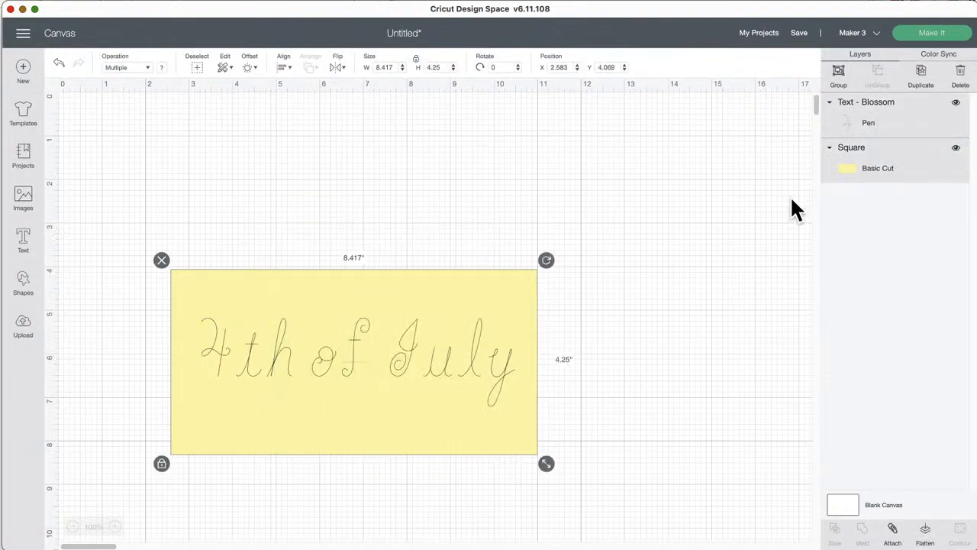
left_click(837, 74)
left_click_drag(451, 362, 556, 321)
left_click_drag(626, 313, 607, 317)
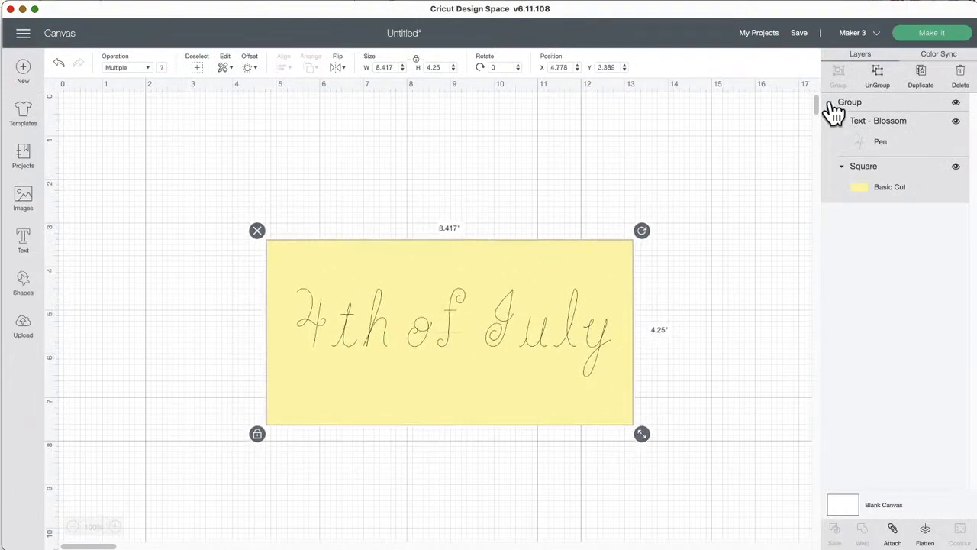
- Preview the grouped design with the On Mat load type and examine the separate Pen and Basic Cut mats
left_click(930, 34)
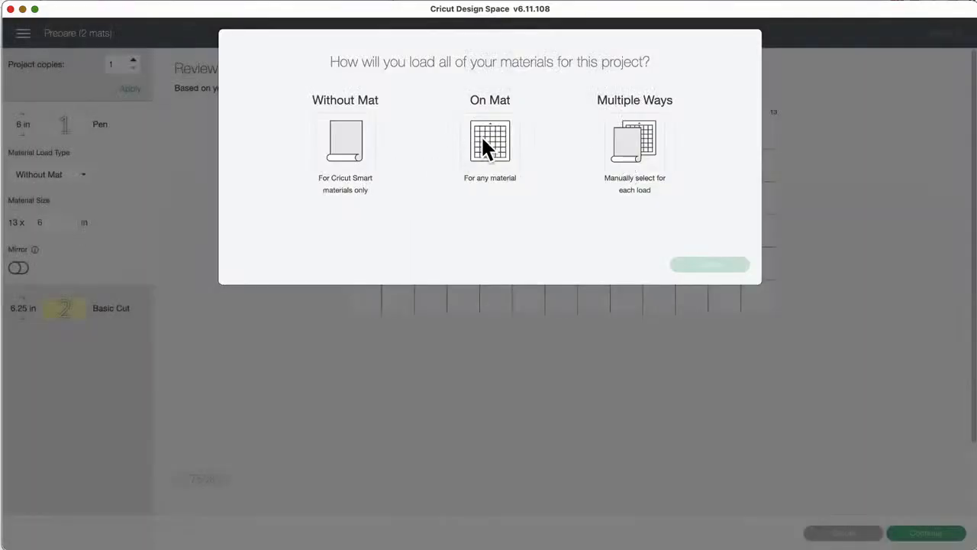
left_click(484, 141)
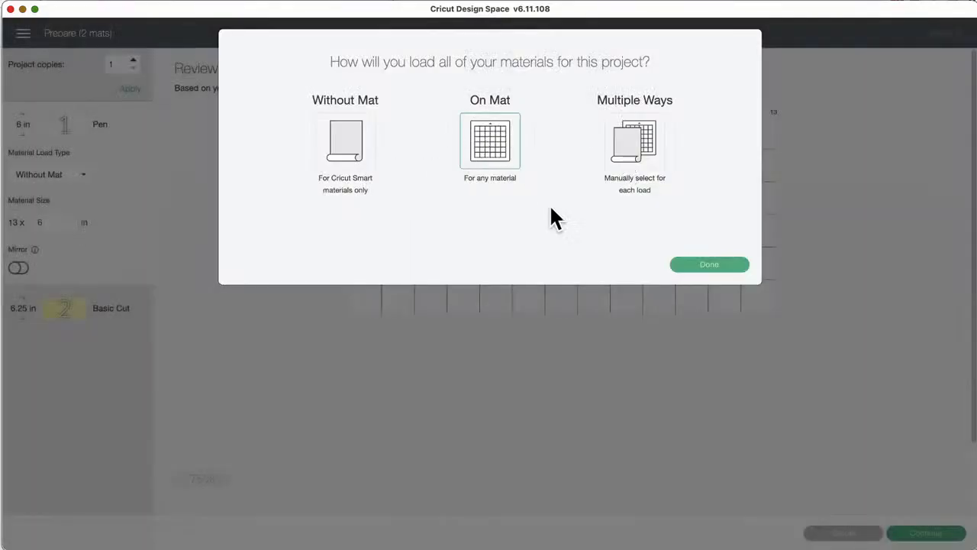
left_click(706, 267)
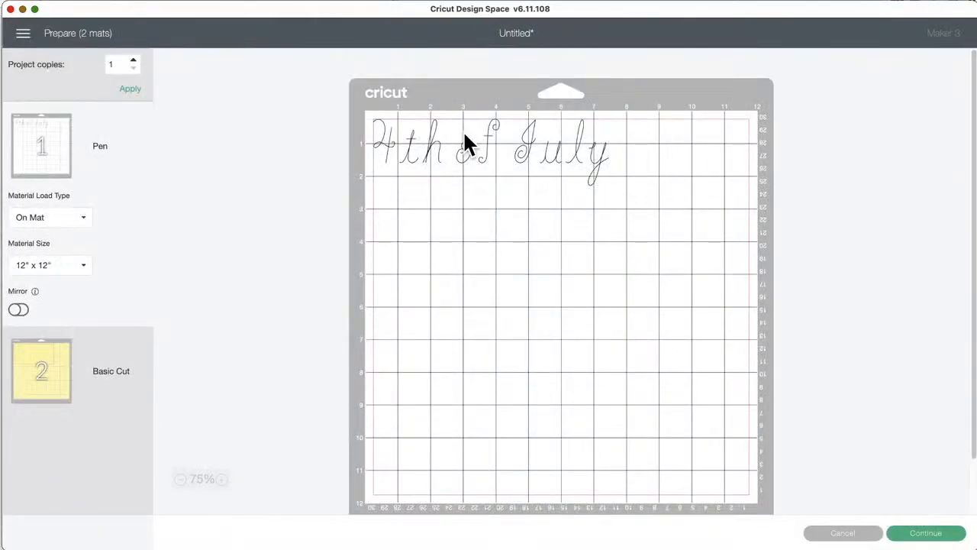
left_click(36, 374)
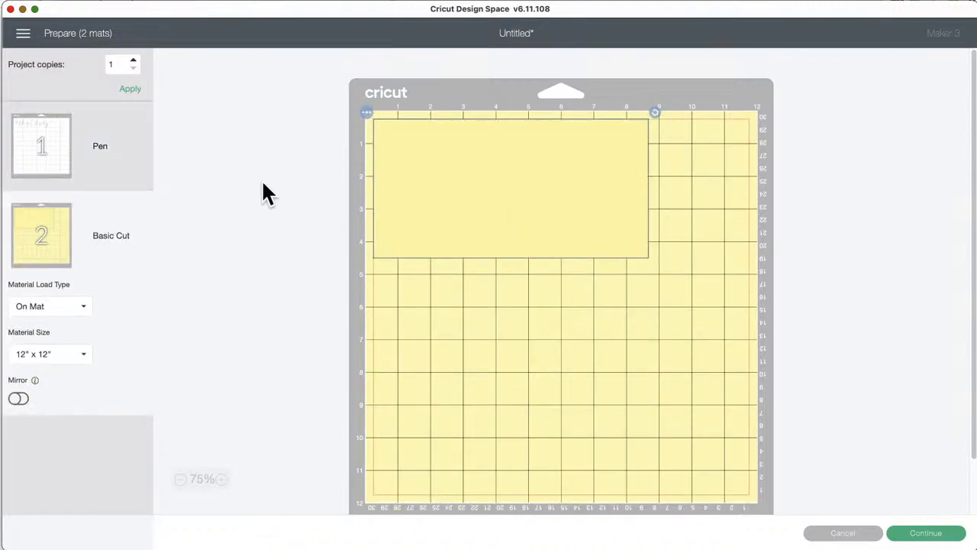
left_click(48, 145)
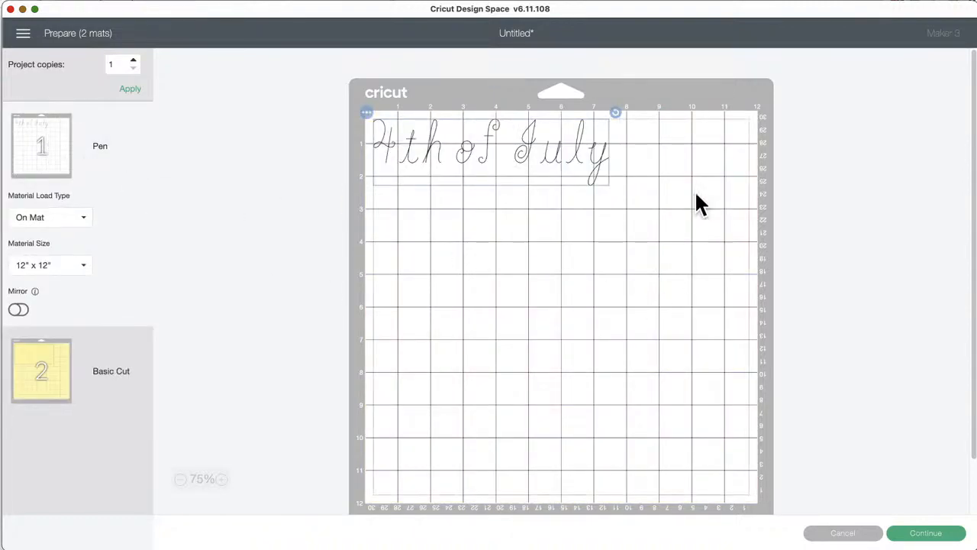
- Reposition the "4th of July" text on the Pen mat and move it to the yellow Basic Cut mat
left_click_drag(455, 156, 471, 181)
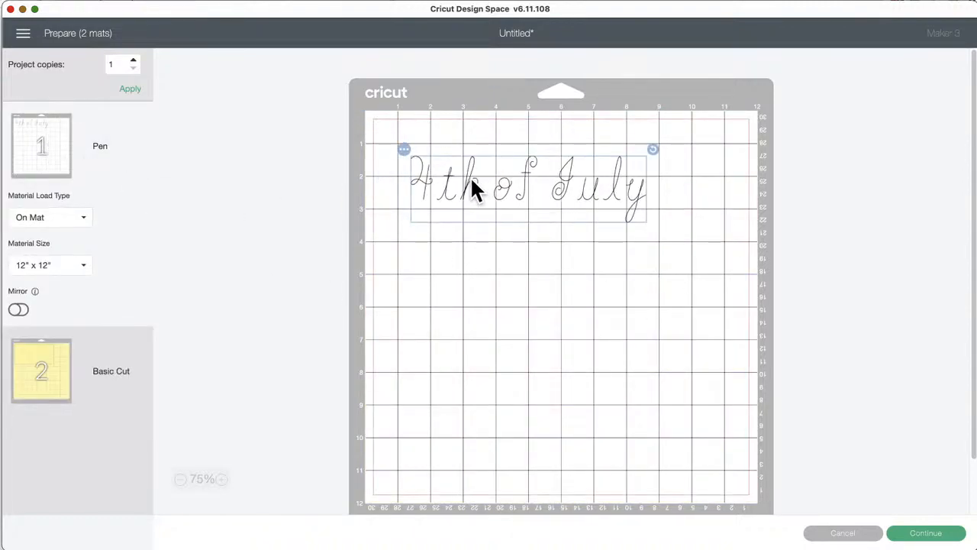
left_click(404, 149)
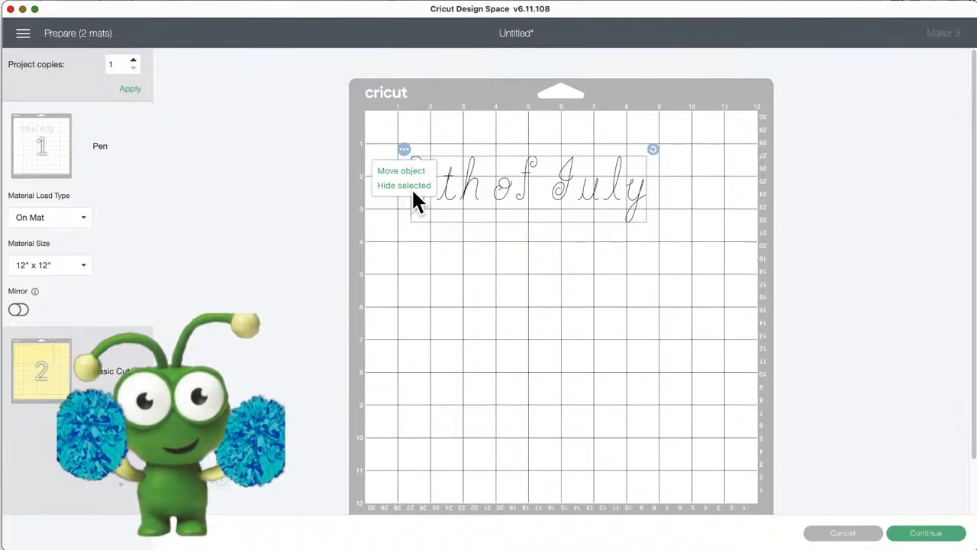
left_click_drag(653, 150, 604, 161)
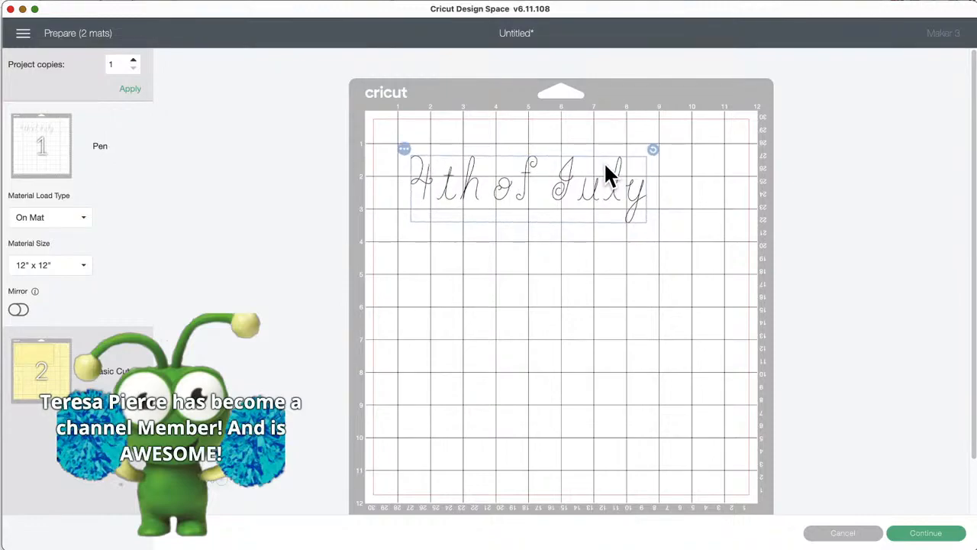
left_click(405, 147)
left_click(403, 170)
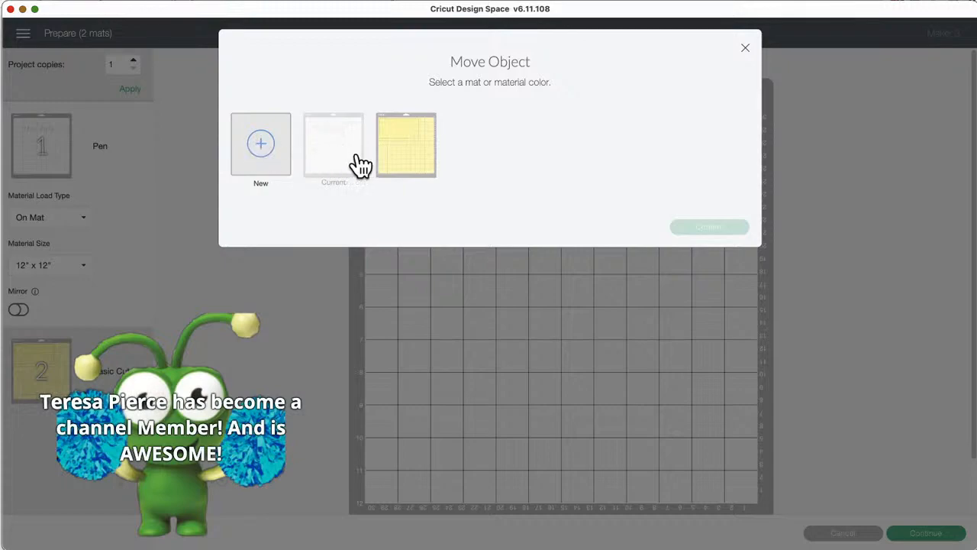
left_click(408, 145)
left_click(715, 232)
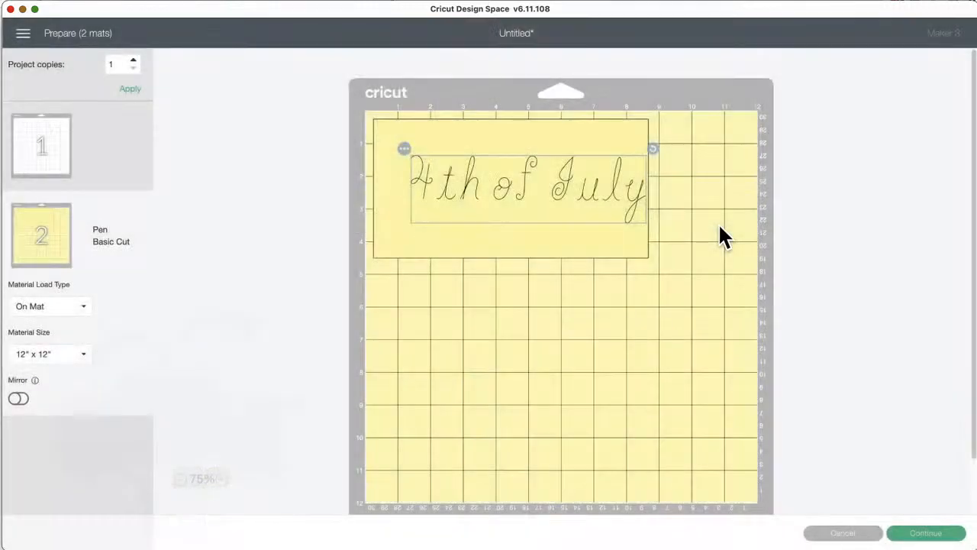
- Adjust the text's position inside the rectangle on the yellow mat, then cancel the mat preparation and return to the canvas
left_click_drag(529, 179, 510, 171)
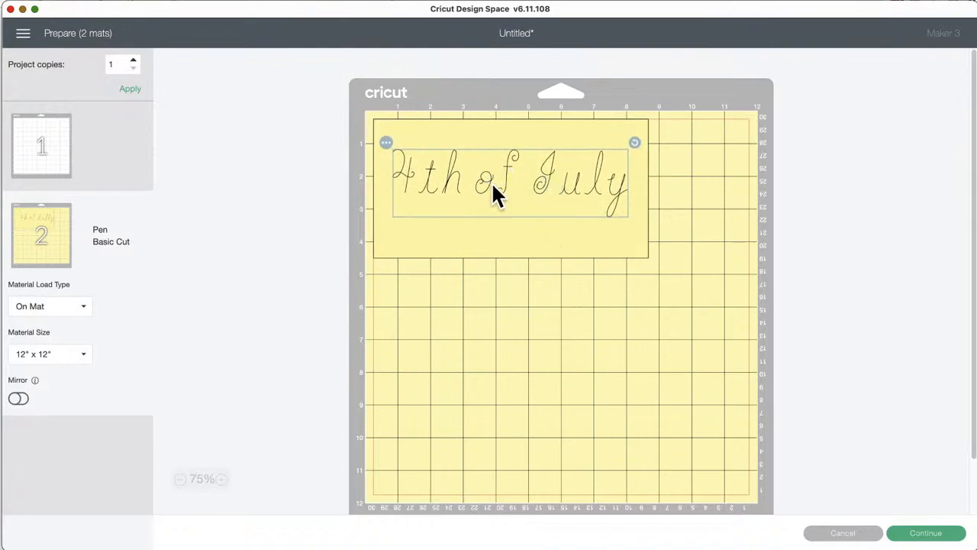
left_click(565, 279)
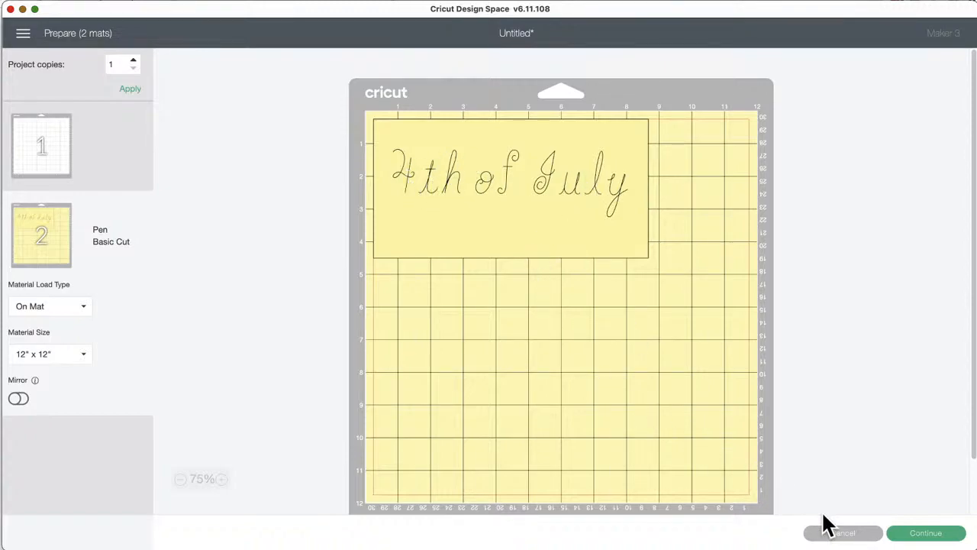
left_click(840, 533)
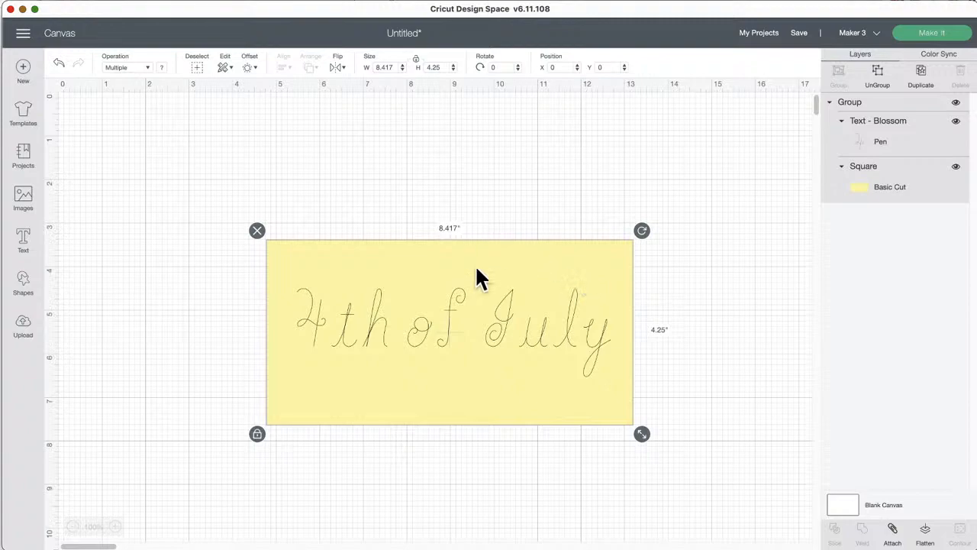
- Move the yellow "4th of July" group around the canvas, ending at about X 5.39, Y 3.04
left_click_drag(474, 277, 473, 263)
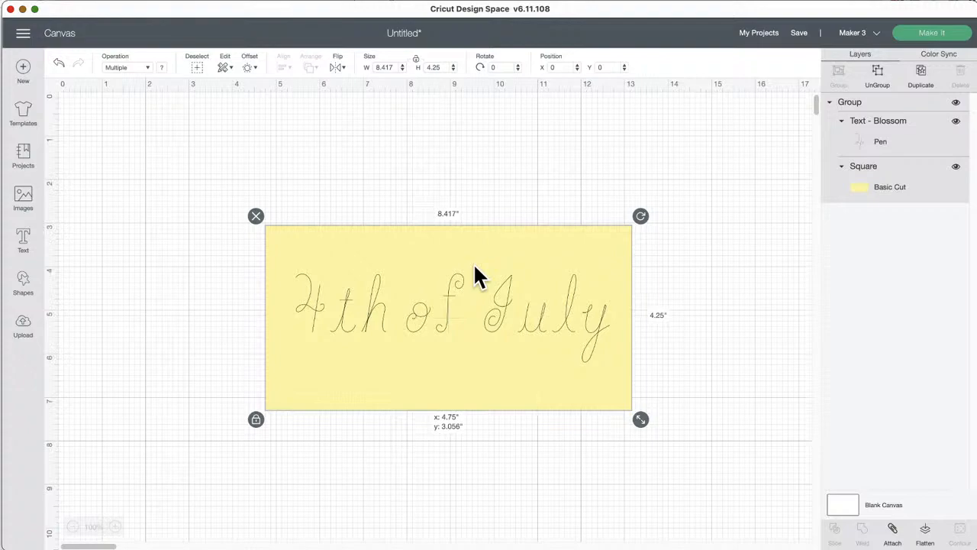
left_click_drag(475, 268, 361, 220)
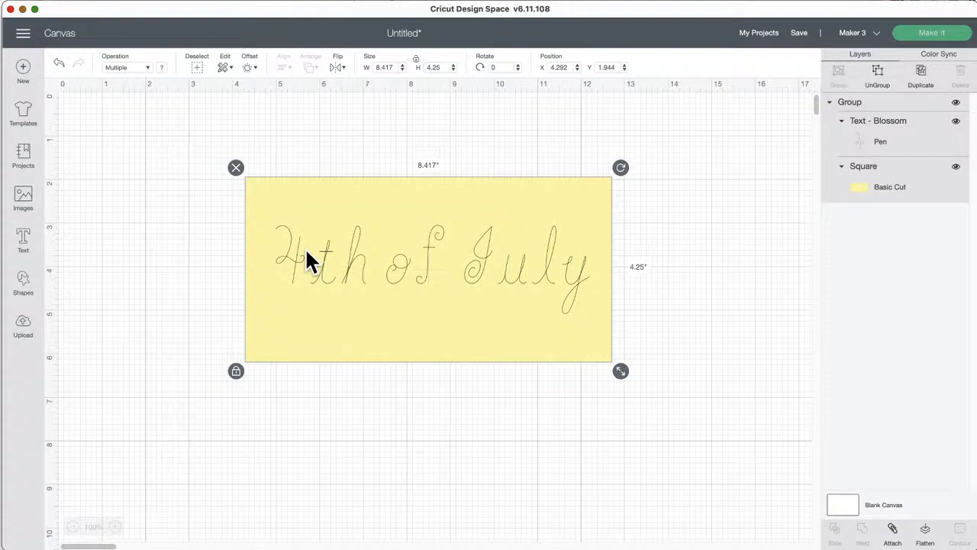
left_click_drag(305, 252, 327, 291)
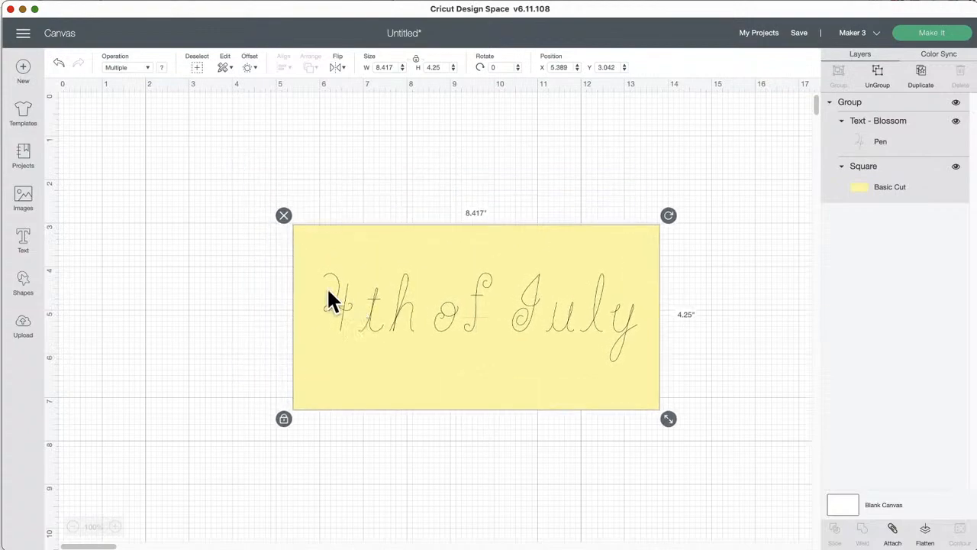
- Browse the image library's Image Sets category and search it for "card"
left_click(23, 201)
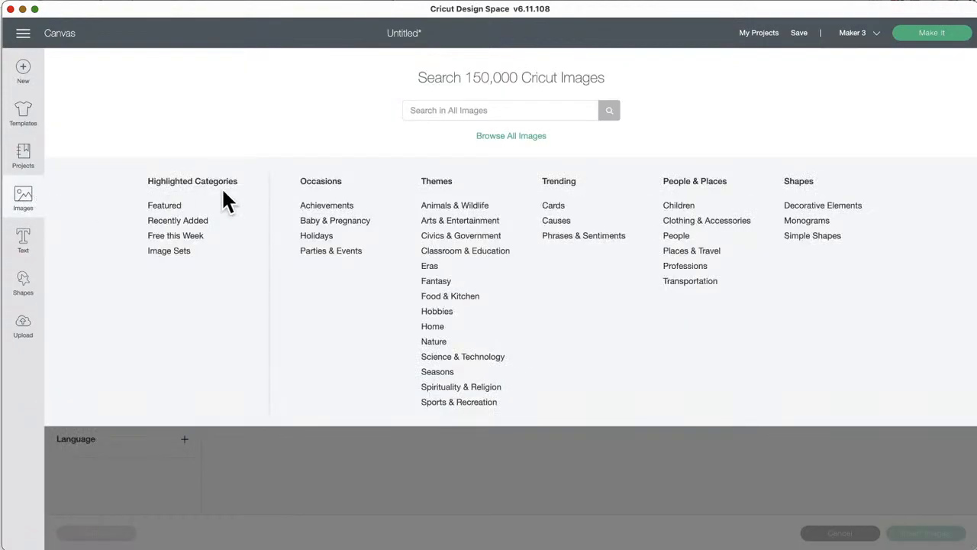
left_click(177, 251)
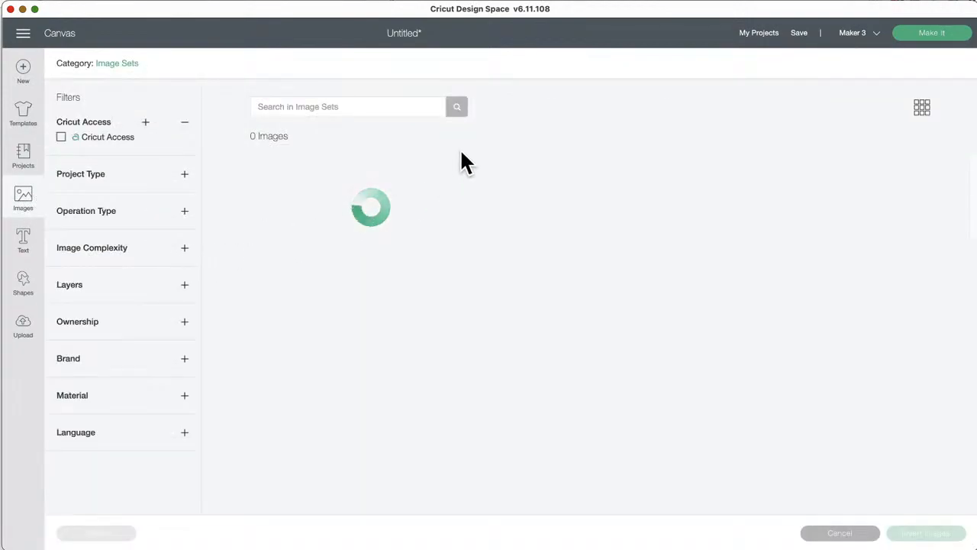
left_click(340, 107)
type("card")
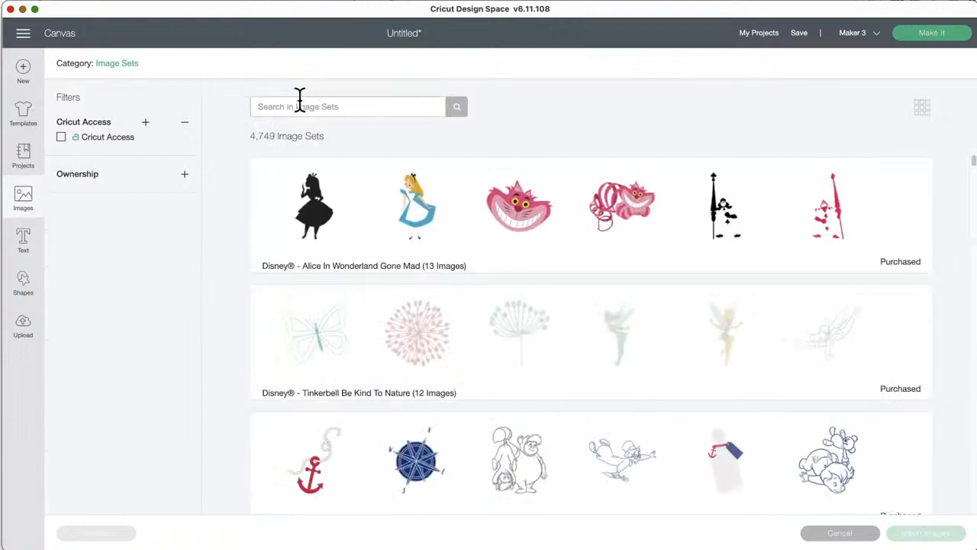
type("ca")
key("Return")
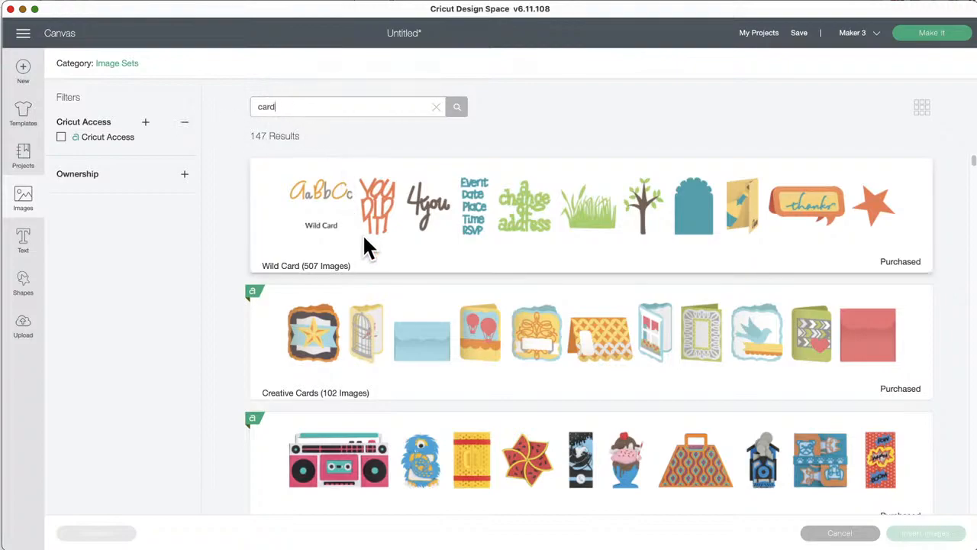
- Look through the card image sets and open "Anna's Lovely Layered Cards 2"
scroll(374, 307, "down", 2)
scroll(375, 307, "down", 8)
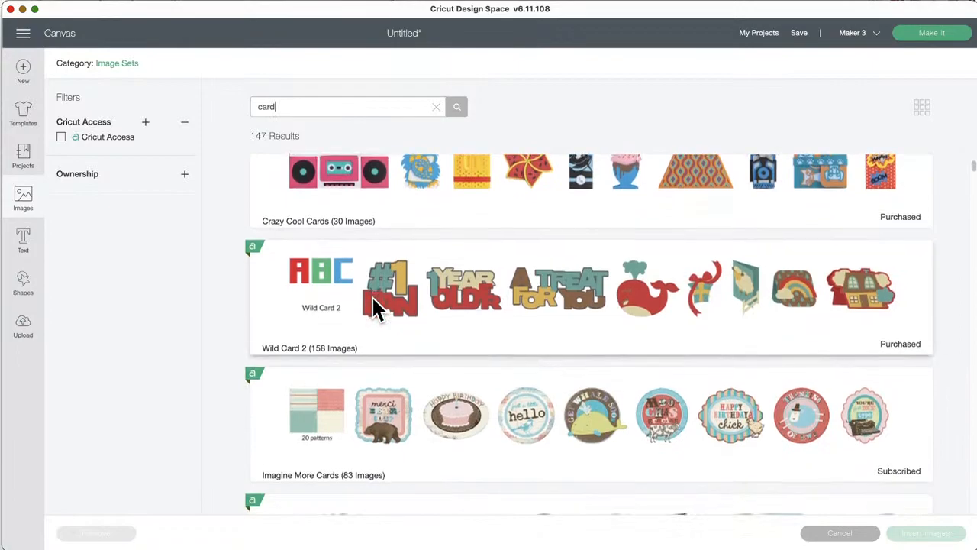
scroll(374, 307, "down", 20)
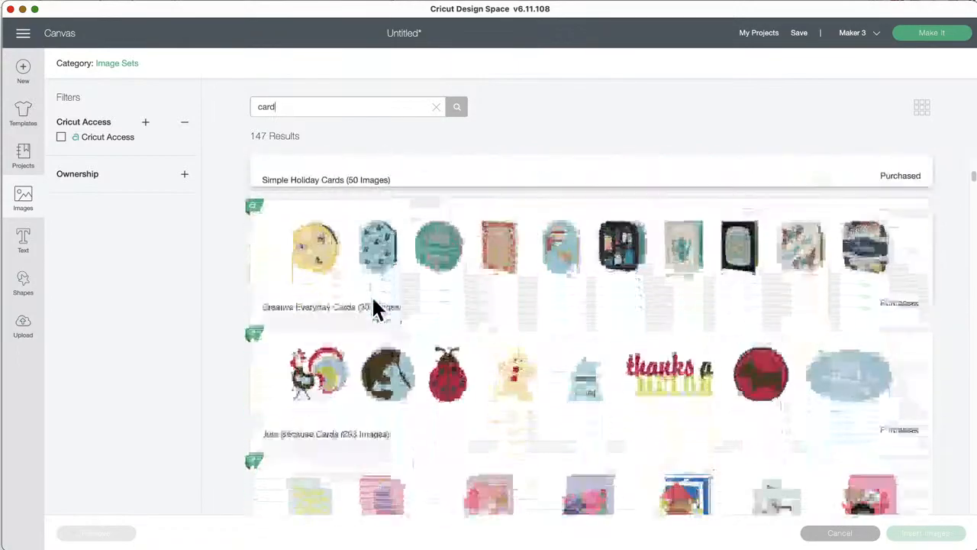
scroll(372, 295, "down", 2)
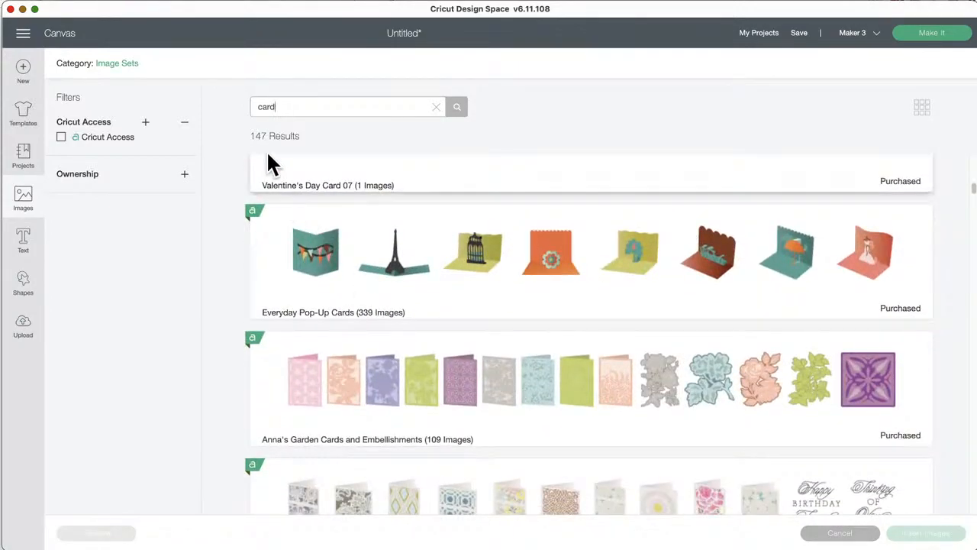
scroll(363, 263, "down", 13)
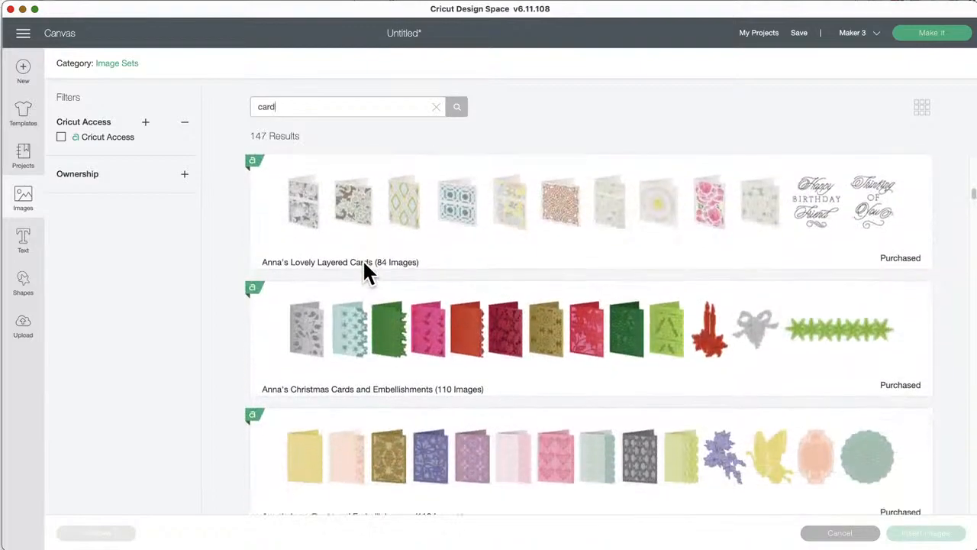
scroll(364, 261, "down", 10)
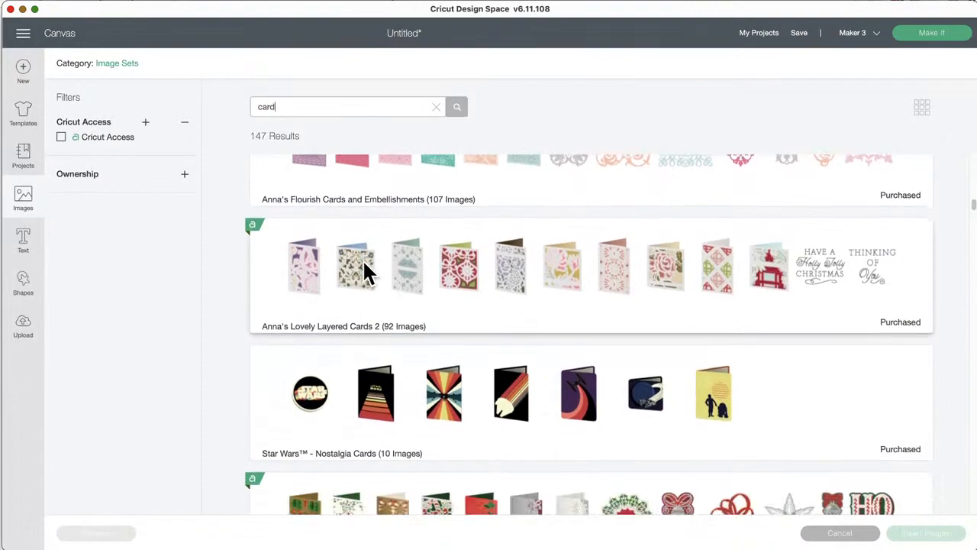
left_click(819, 252)
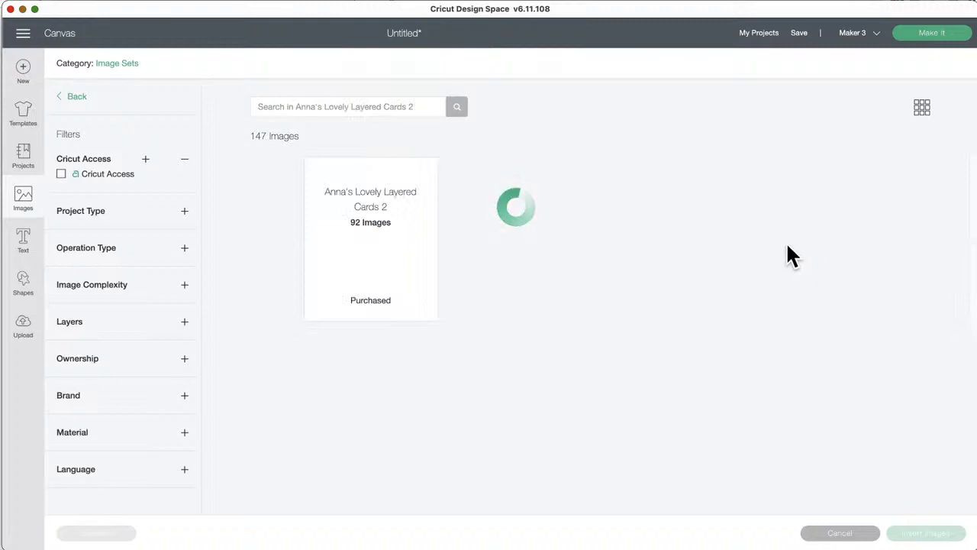
- Find the "Heartfelt Thanks" draw image in the Anna's Lovely Layered Cards 2 set and select it
scroll(515, 335, "down", 10)
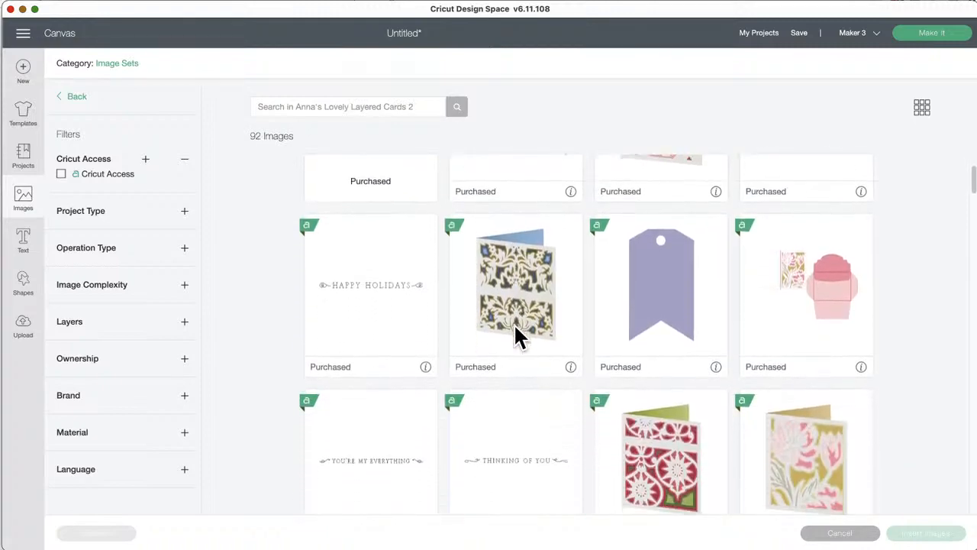
scroll(515, 328, "down", 5)
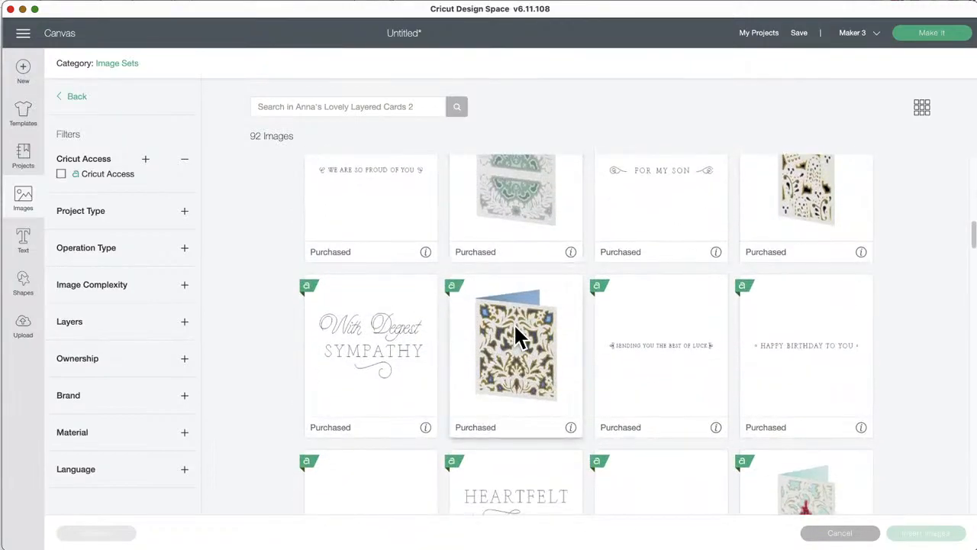
scroll(515, 334, "down", 6)
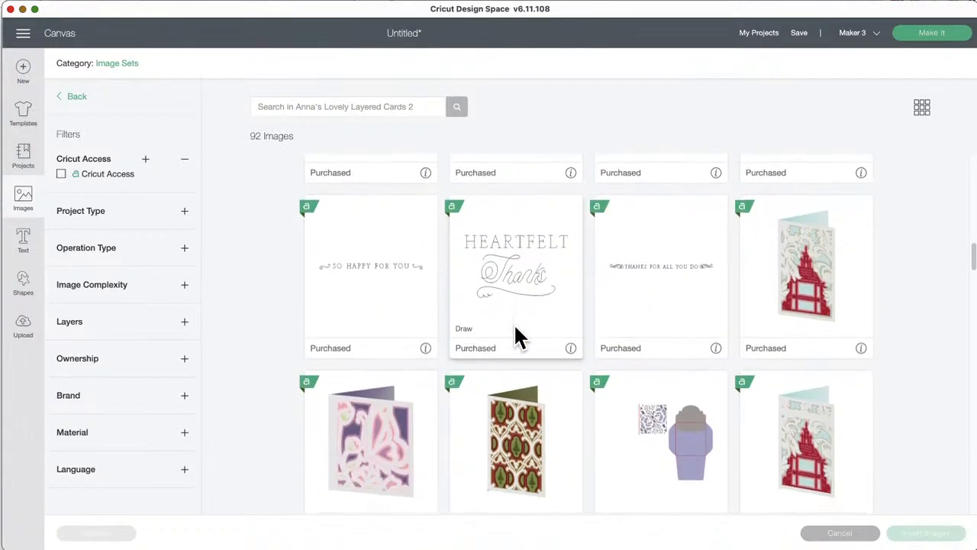
scroll(518, 321, "up", 3)
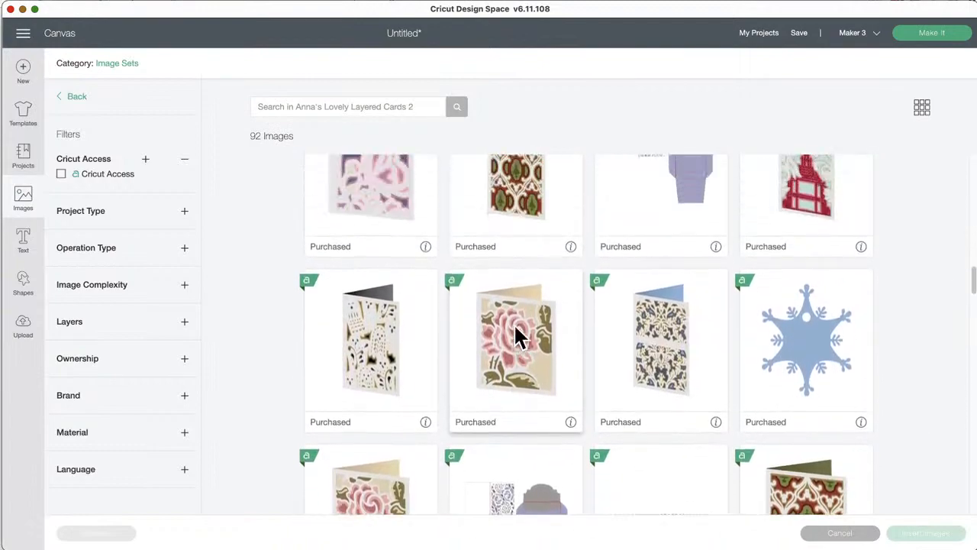
left_click(516, 222)
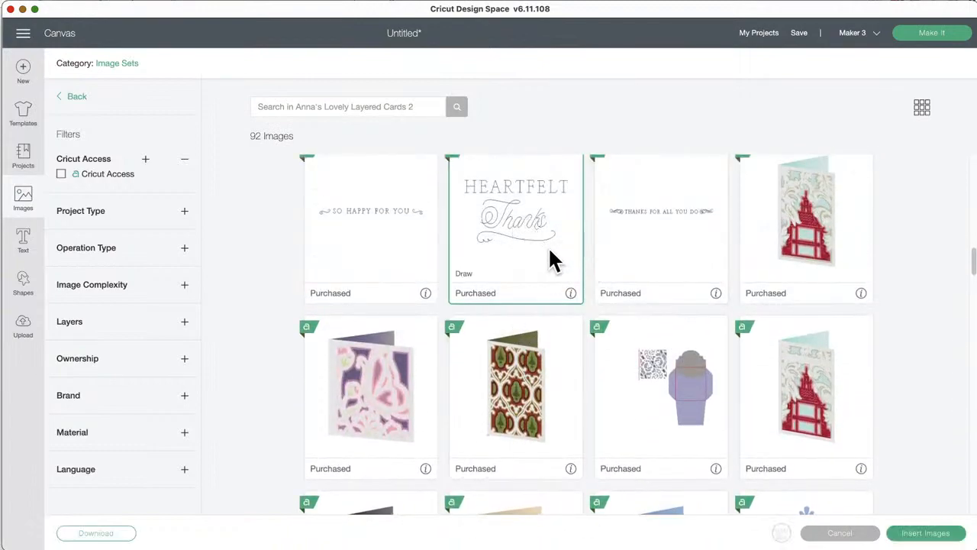
scroll(550, 252, "up", 1)
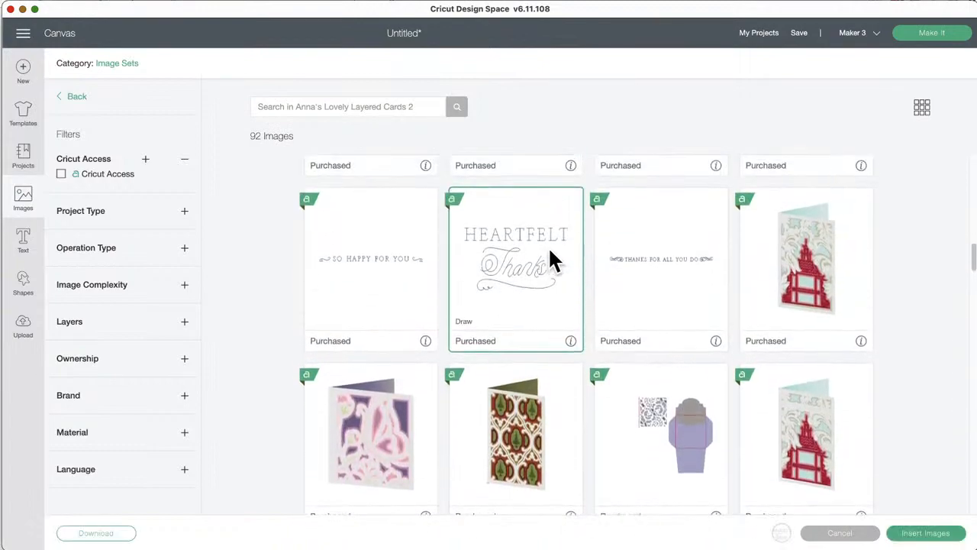
- Check the selected "Heartfelt Thanks" image's details and insert the image onto the canvas
left_click(571, 341)
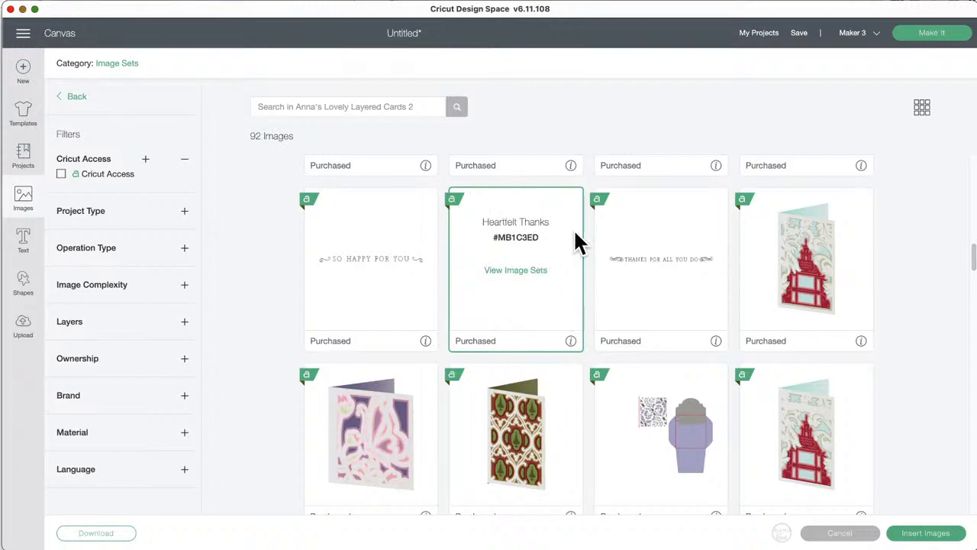
left_click(571, 341)
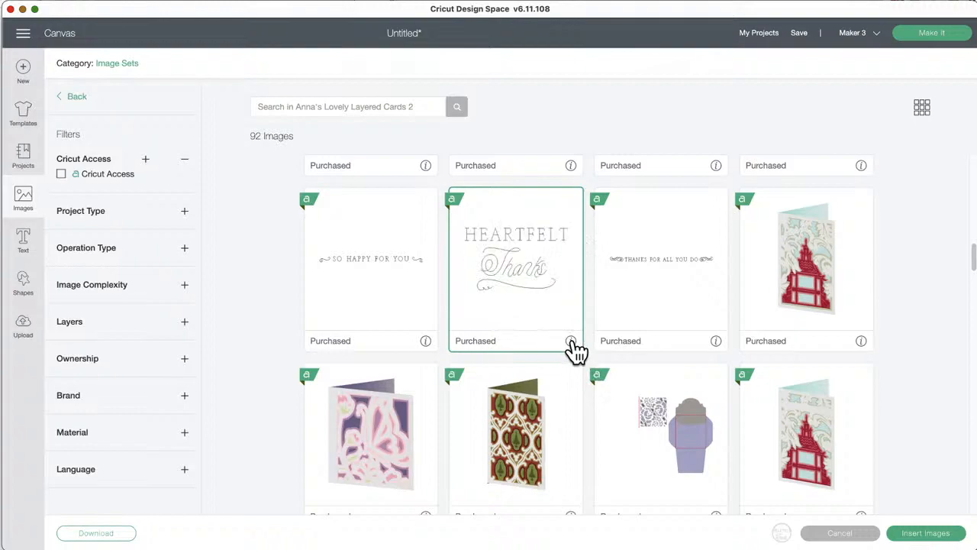
left_click(924, 533)
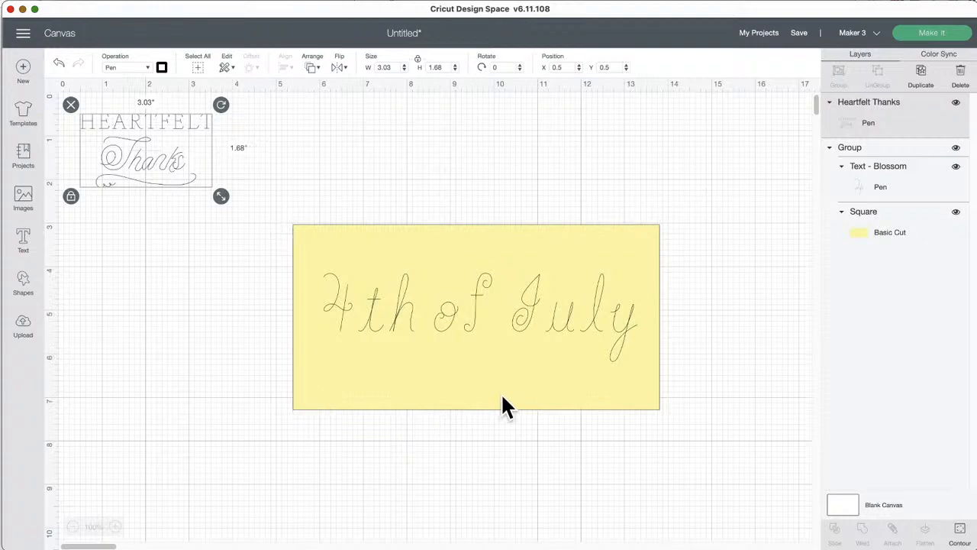
- Move the "4th of July" group to about X 8.29, Y 2.68, and enlarge the Heartfelt Thanks image beside it to about 5.69 by 3.15 inches
left_click_drag(532, 318, 510, 292)
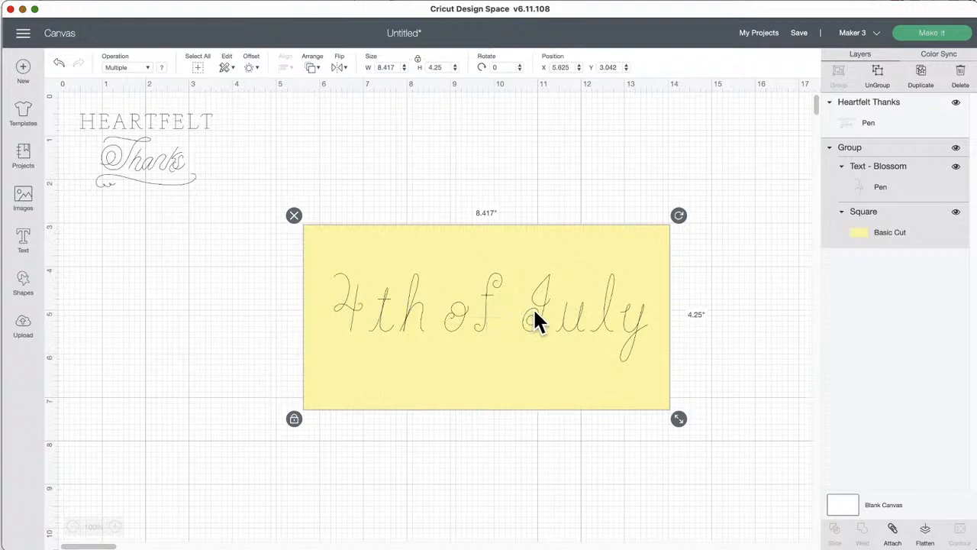
left_click_drag(489, 325, 604, 308)
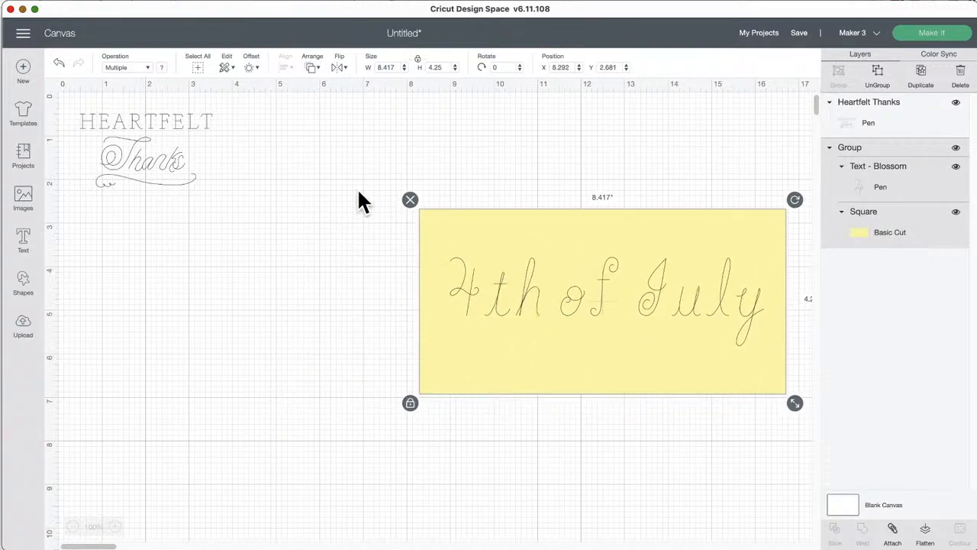
left_click_drag(151, 153, 238, 214)
left_click_drag(294, 249, 342, 318)
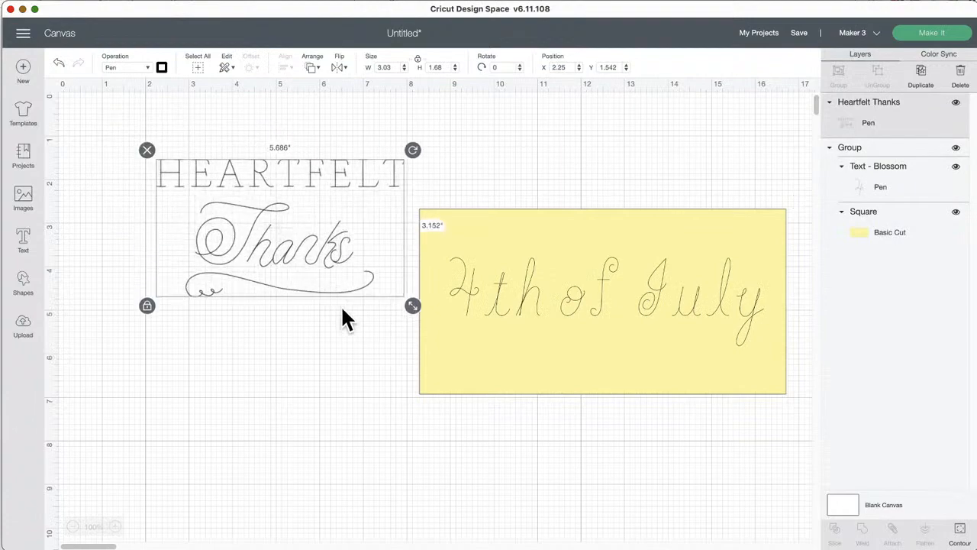
- Set the Heartfelt Thanks pen to Marker (1mm) in Blue (metallic) and nudge the image down to about Y 1.61
left_click(162, 68)
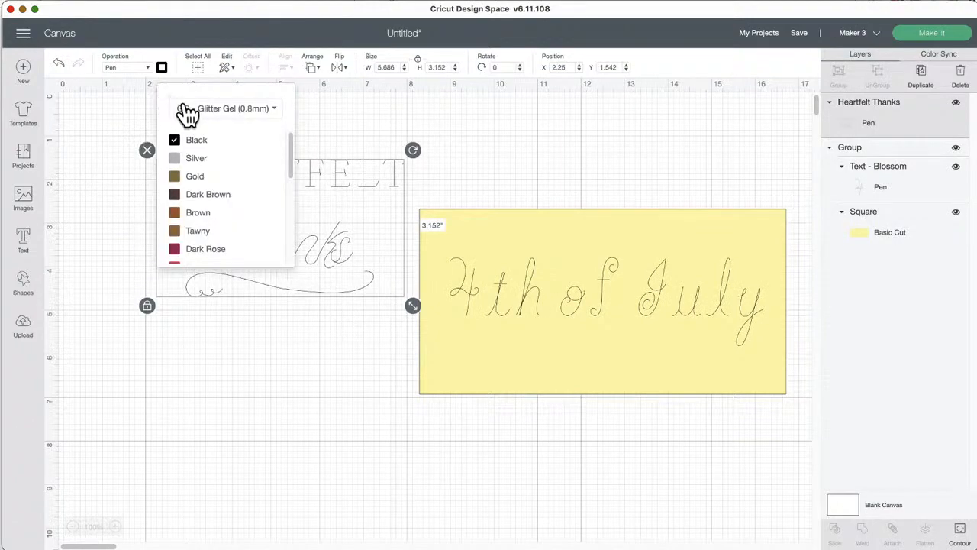
left_click(206, 111)
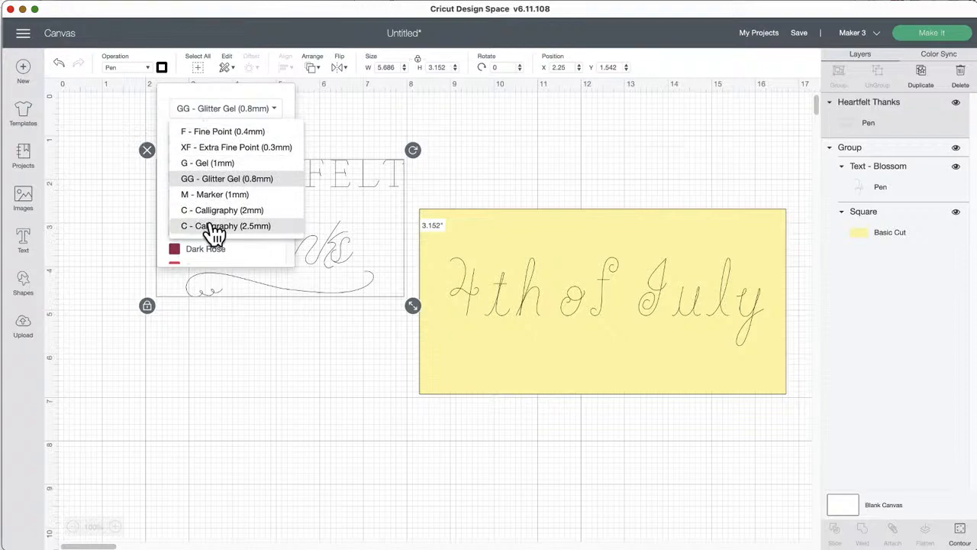
left_click(221, 195)
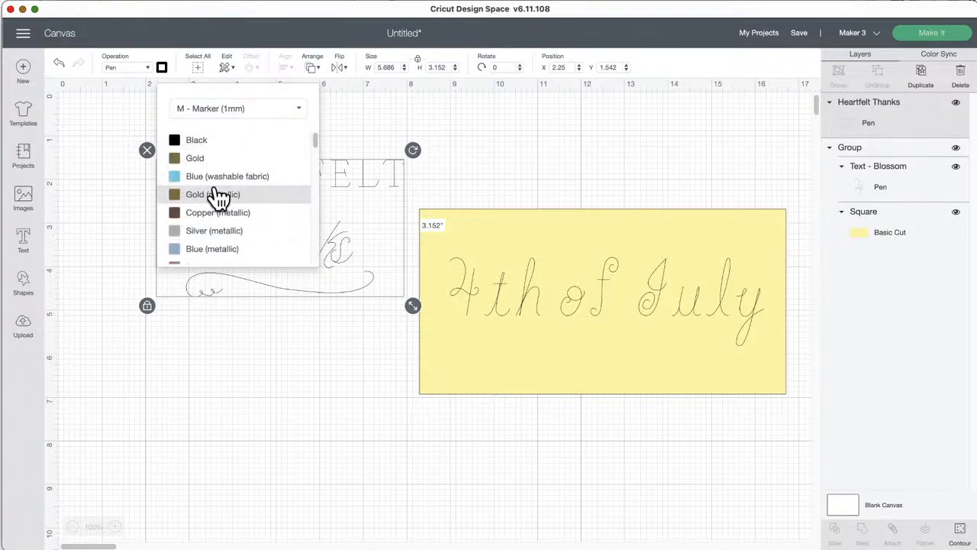
left_click(207, 252)
left_click(497, 160)
left_click_drag(288, 181, 277, 184)
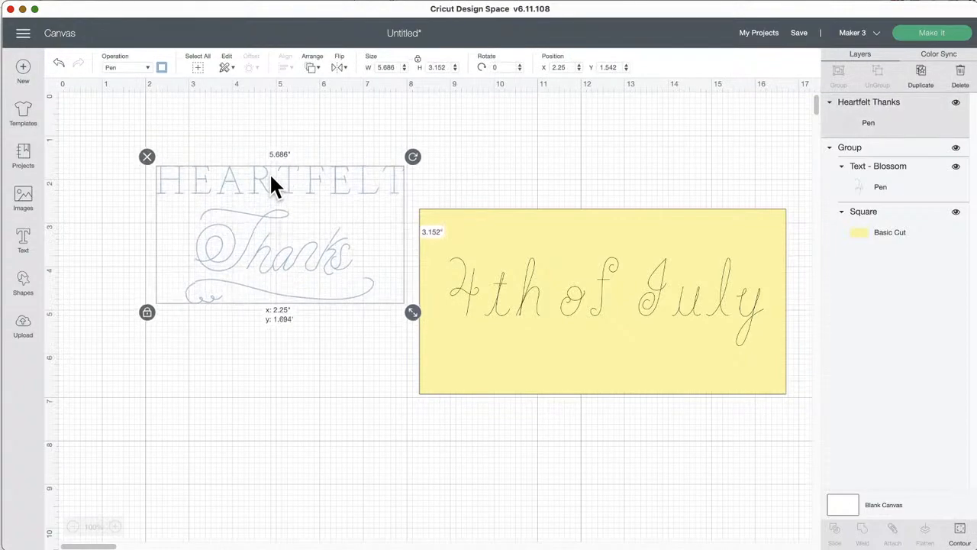
- Change the Heartfelt Thanks pen to Gel (1mm) in Black
left_click(161, 67)
left_click(191, 112)
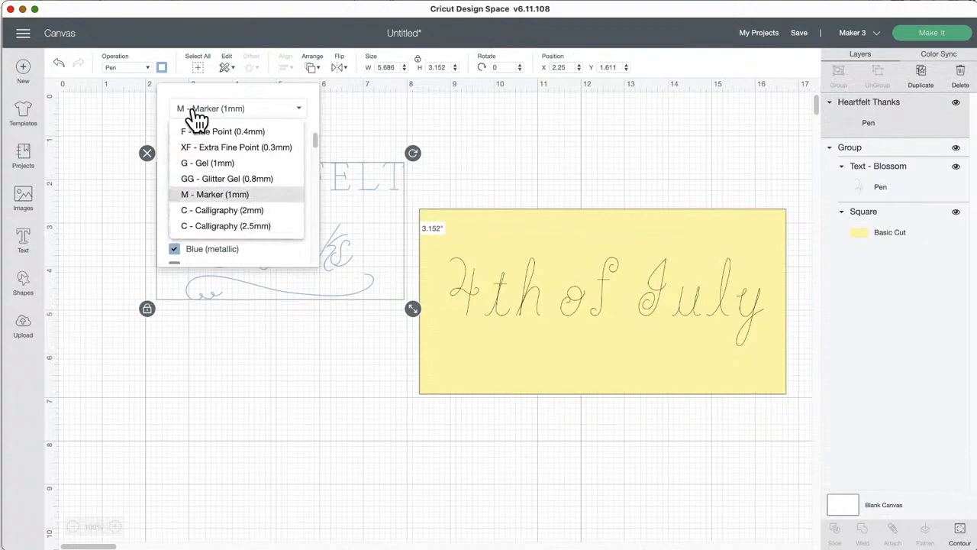
left_click(209, 164)
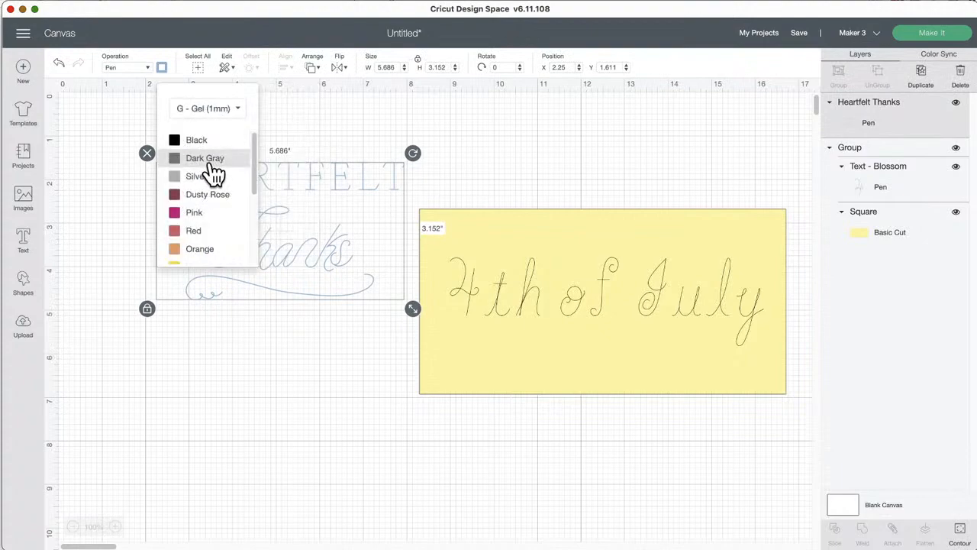
left_click(197, 145)
left_click(161, 68)
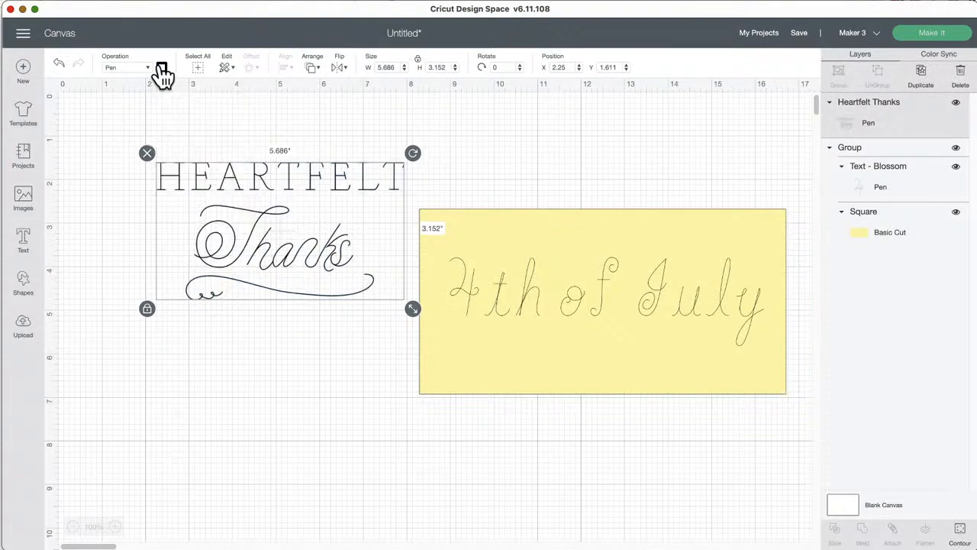
- Change the Heartfelt Thanks pen to Extra Fine Point (0.3mm) in Black and deselect the image
left_click(161, 68)
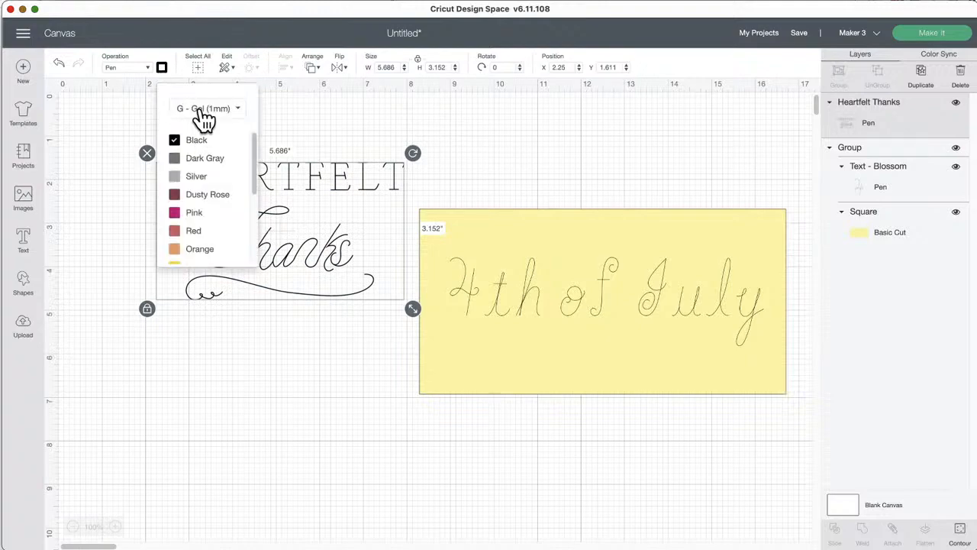
left_click(204, 113)
left_click(210, 149)
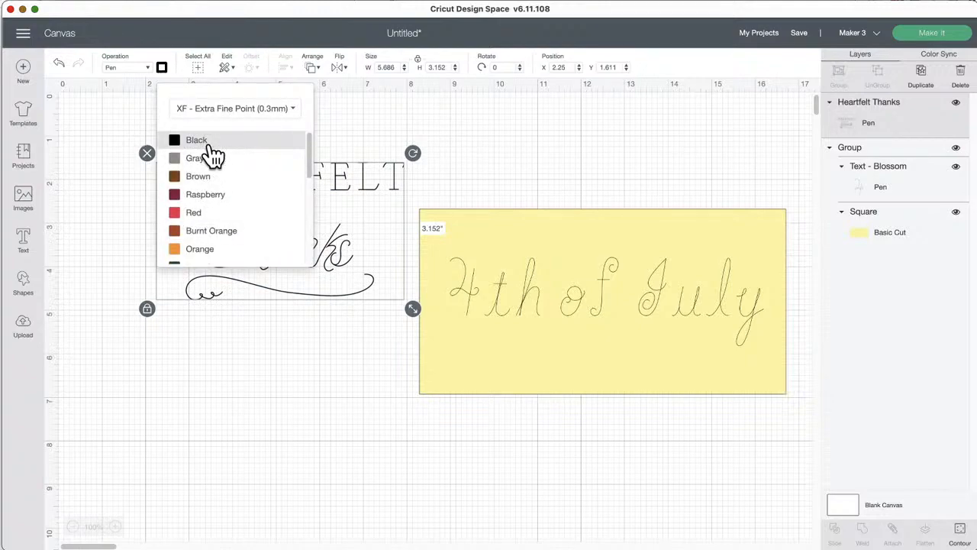
left_click(212, 145)
left_click(366, 131)
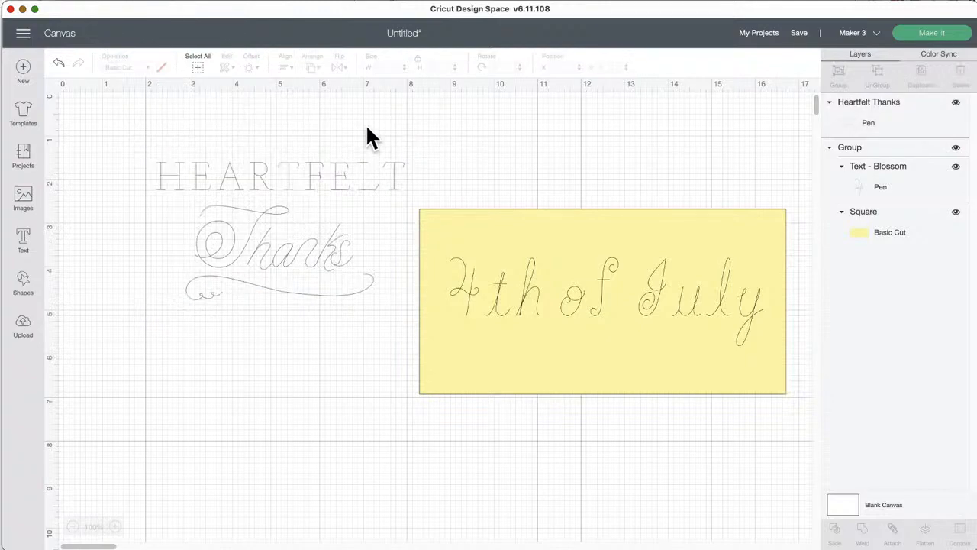
- Move the Heartfelt Thanks image to about X 3.47, Y 1.61 so that it overlaps the yellow rectangle
left_click(259, 197)
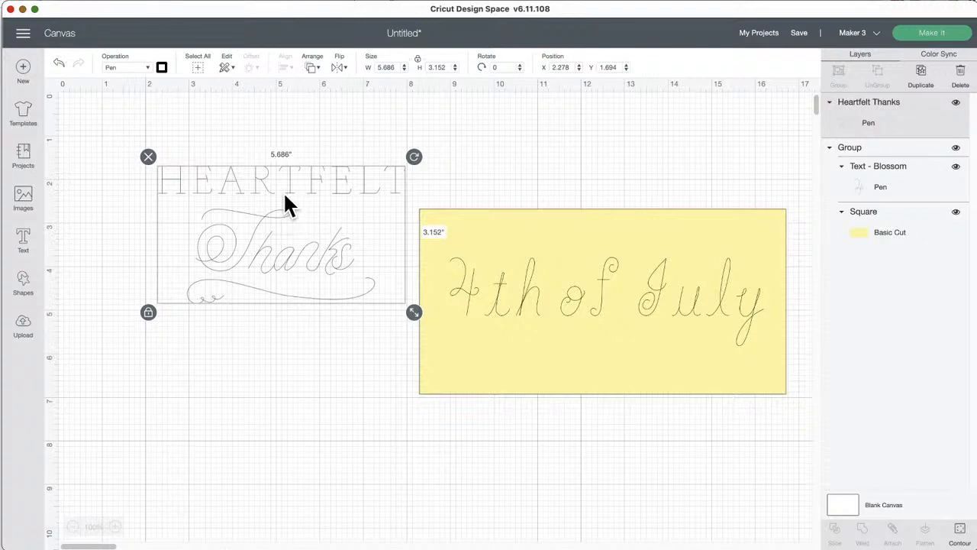
left_click_drag(285, 195, 337, 192)
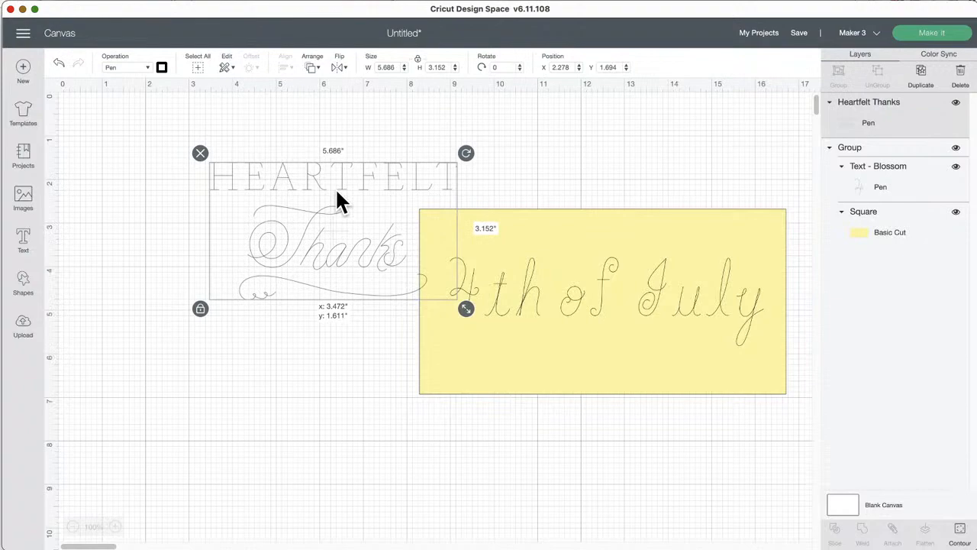
left_click_drag(337, 192, 337, 192)
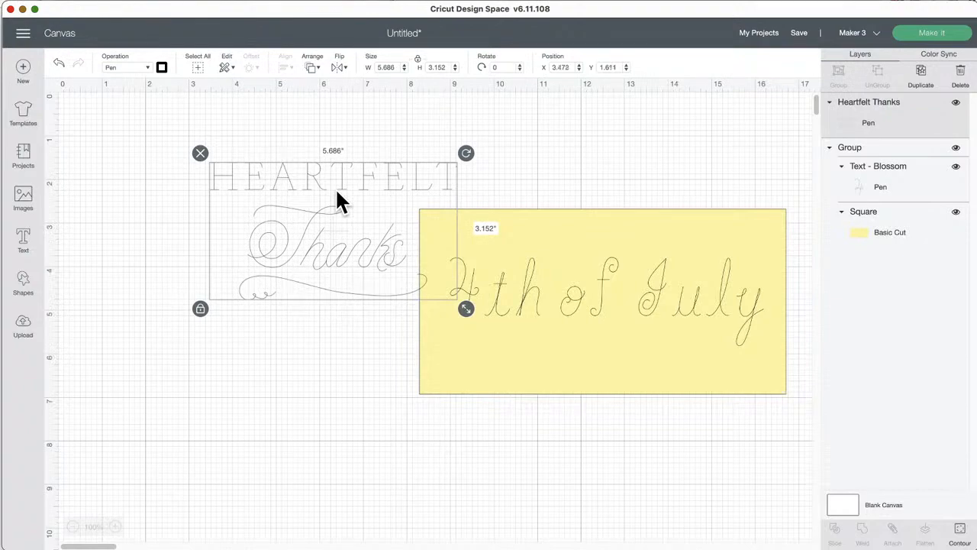
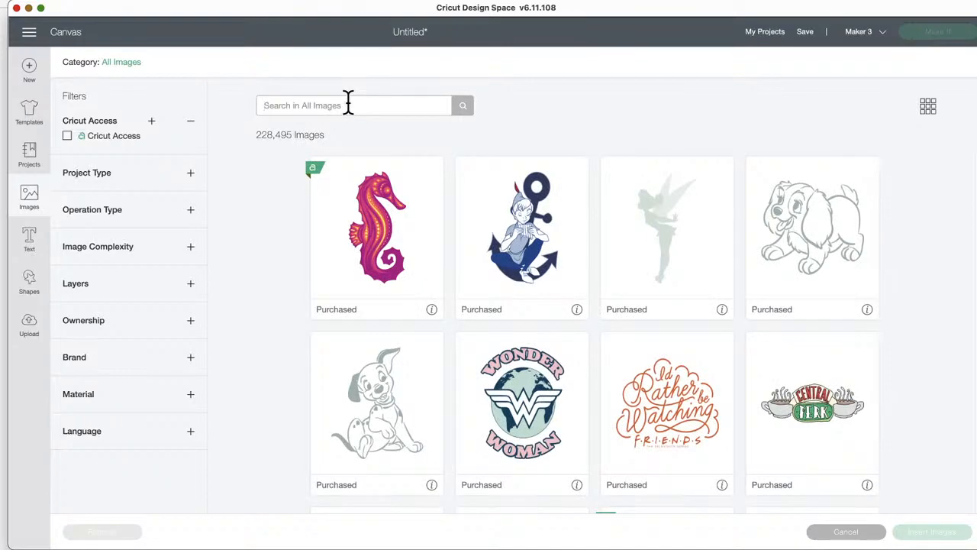
- Search the image library for "dog" and insert the grey spotted dog with the teal collar
type("dog")
key("Return")
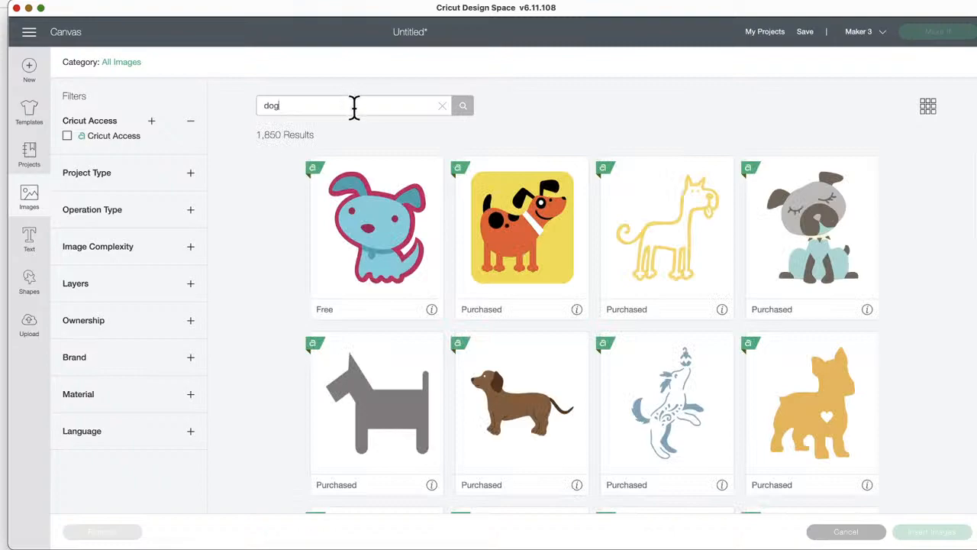
scroll(519, 464, "down", 1)
scroll(519, 464, "down", 3)
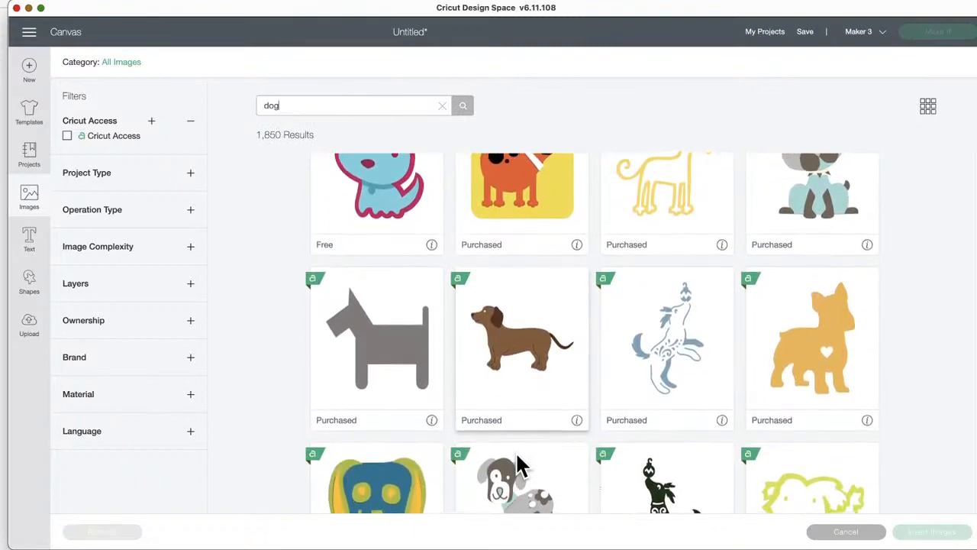
left_click(510, 293)
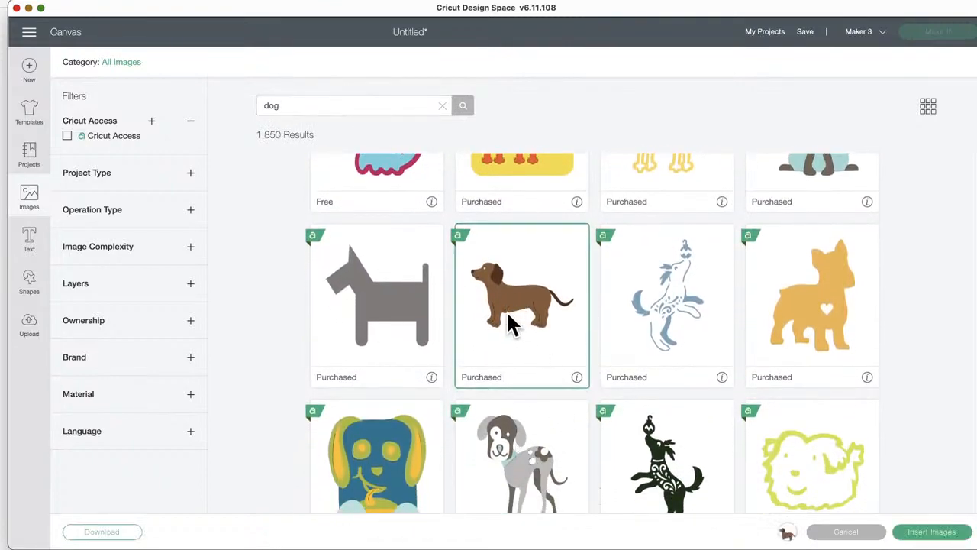
scroll(533, 307, "down", 3)
left_click(540, 194)
left_click(537, 354)
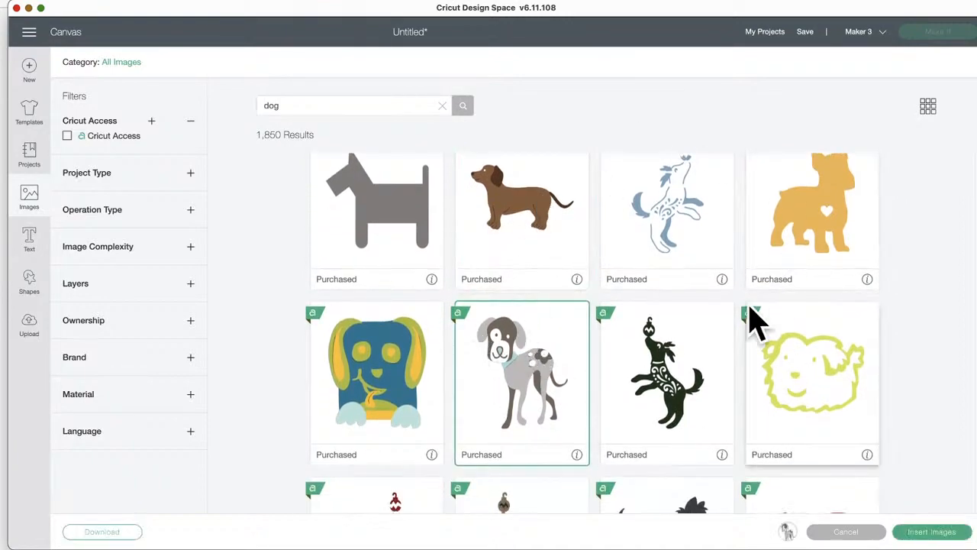
scroll(521, 386, "down", 3)
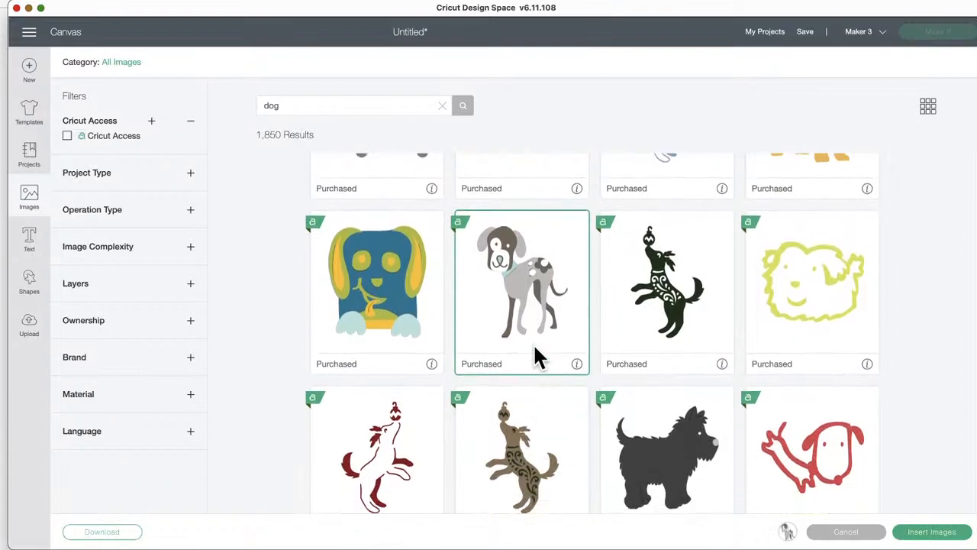
left_click(930, 532)
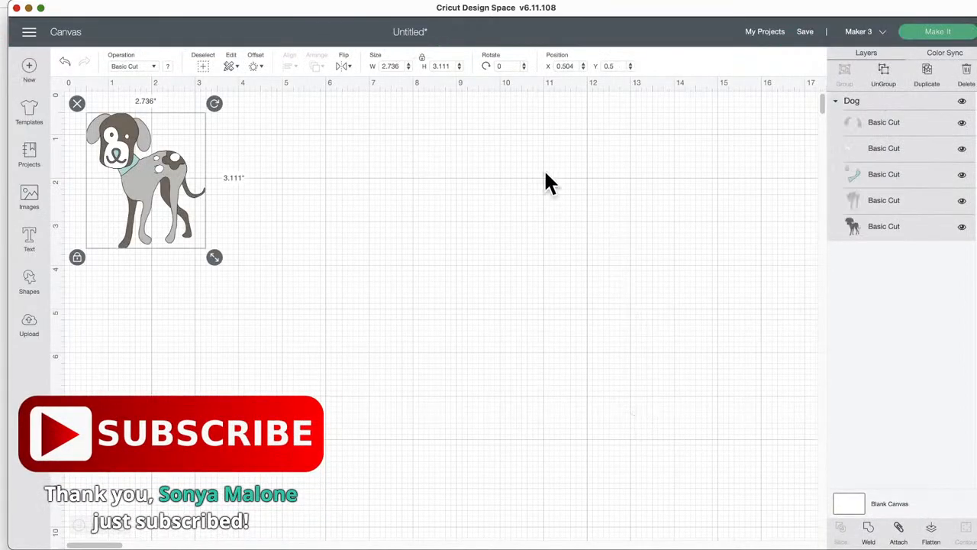
- Recolor the dog's light grey body layer to light green and deselect it
left_click(873, 200)
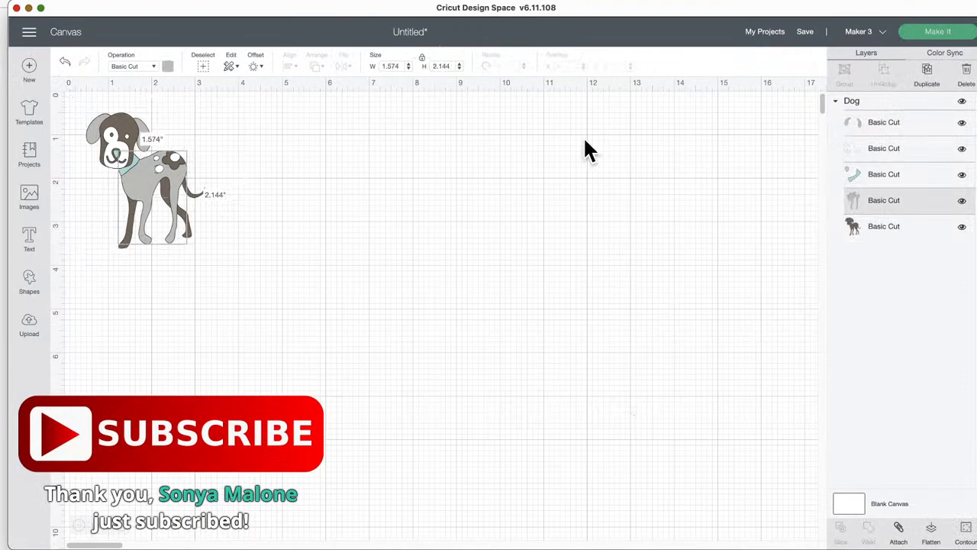
left_click(168, 67)
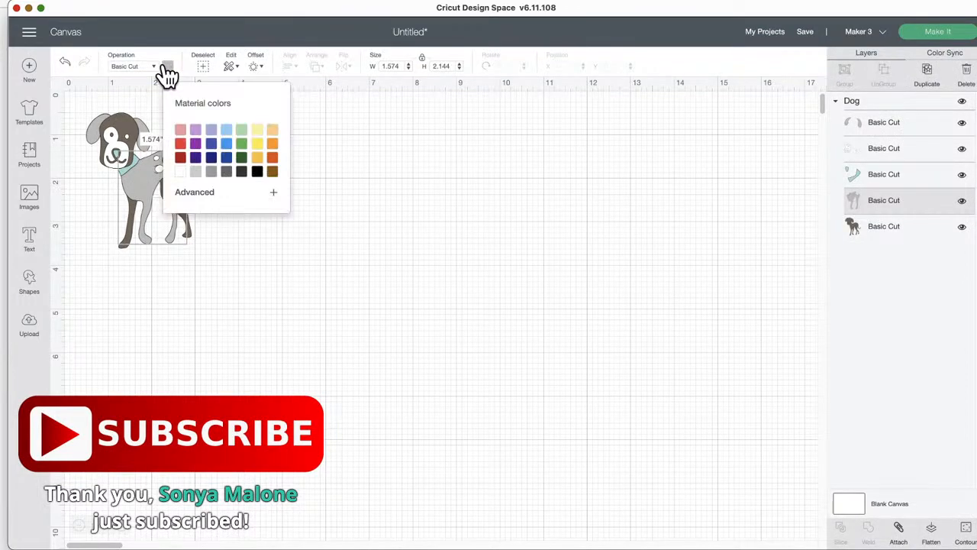
left_click(242, 130)
left_click(556, 186)
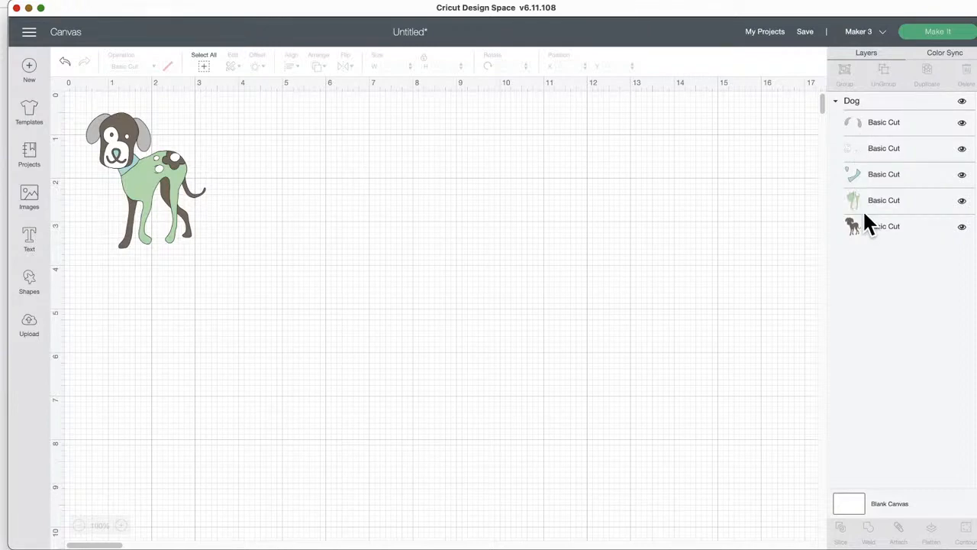
- Move the dog to about X 7.59, Y 1.93 and enlarge it to about 2.95 by 3.35 inches
left_click_drag(272, 174, 564, 246)
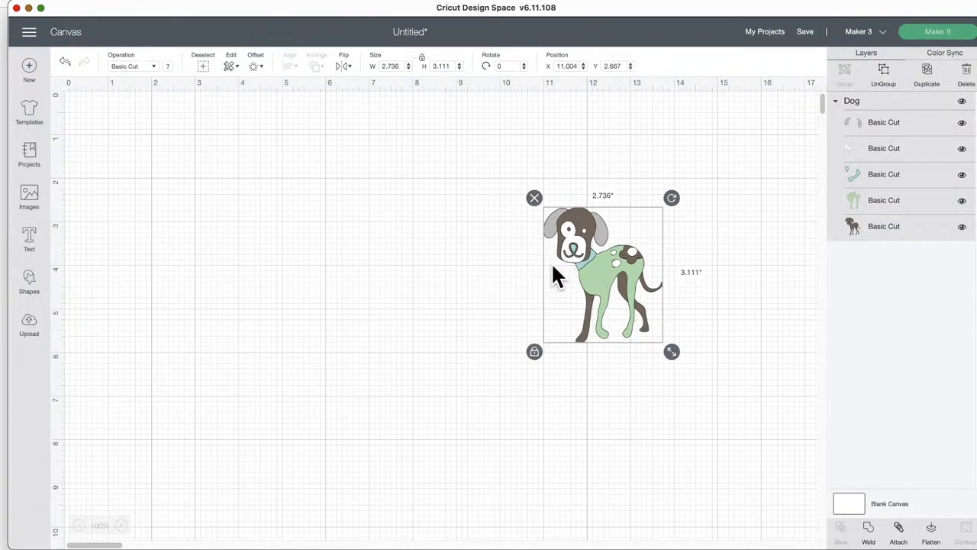
left_click_drag(625, 271, 477, 243)
mouse_move(520, 318)
left_mouse_down()
mouse_move(491, 278)
mouse_move(533, 330)
left_mouse_up()
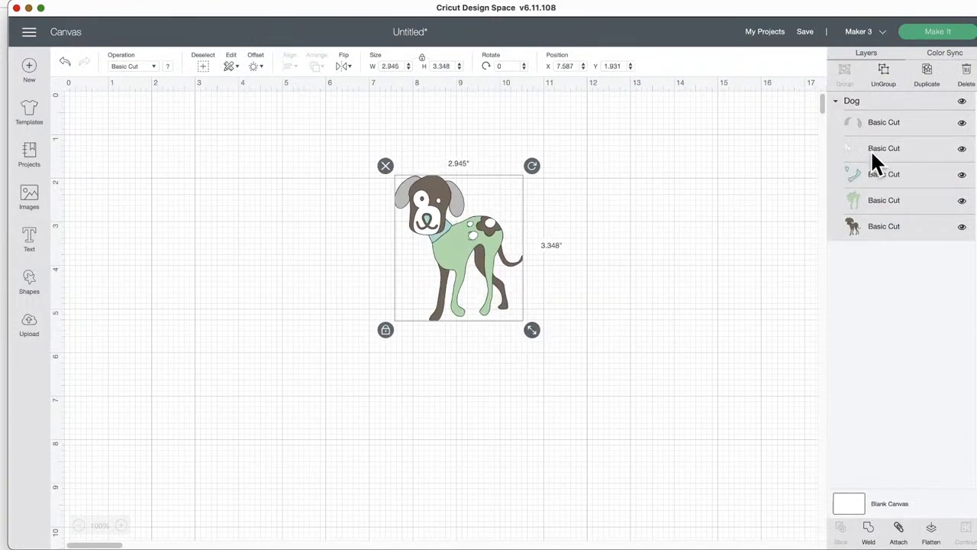
- Send the dog to the cut preparation preview with all materials loaded On Mat
left_click(939, 33)
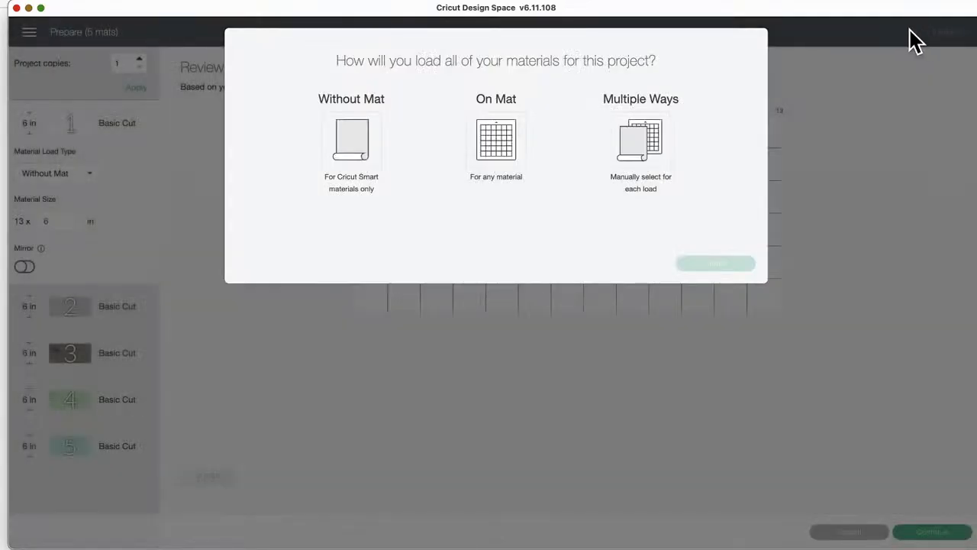
left_click(470, 139)
left_click(703, 267)
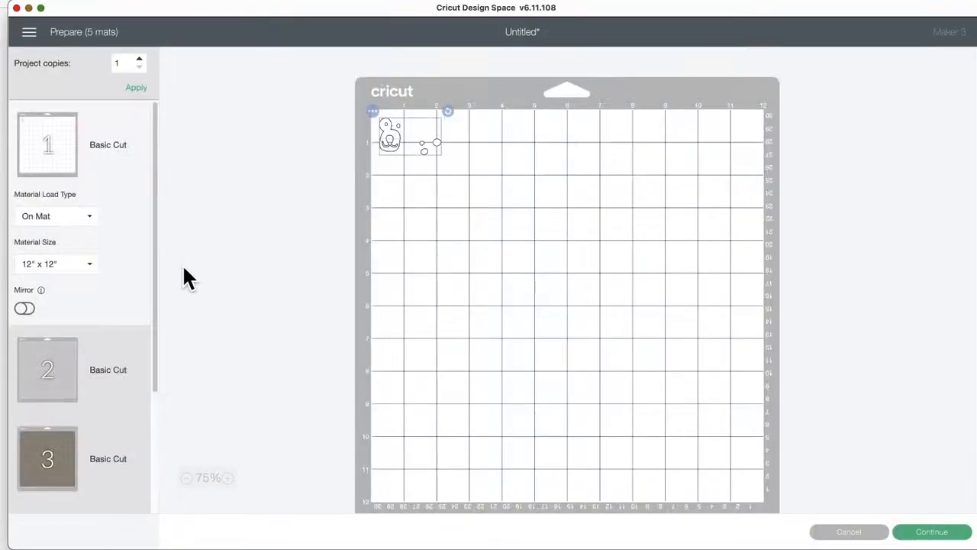
- Examine the dog pieces laid out on the brown, green and teal mats, and return to the canvas without cutting
scroll(67, 372, "down", 5)
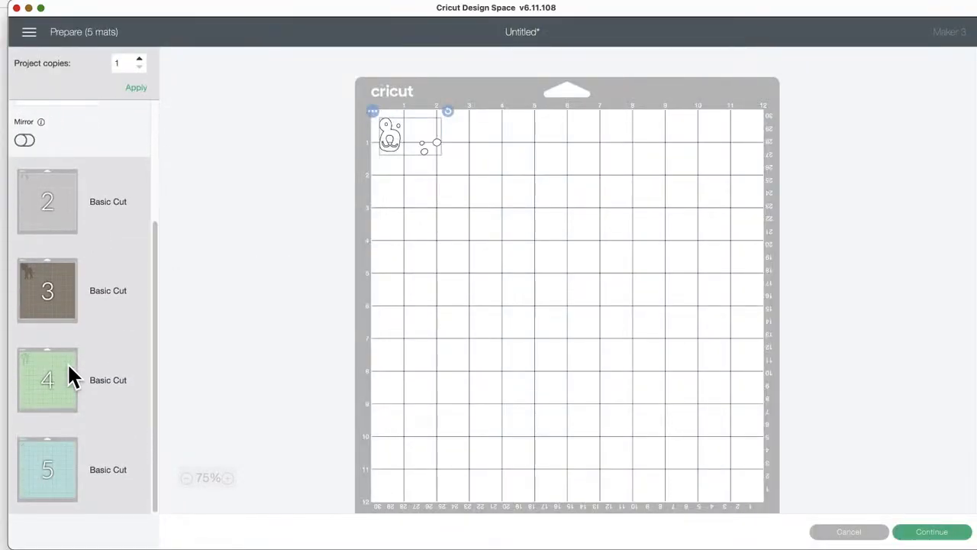
left_click(69, 374)
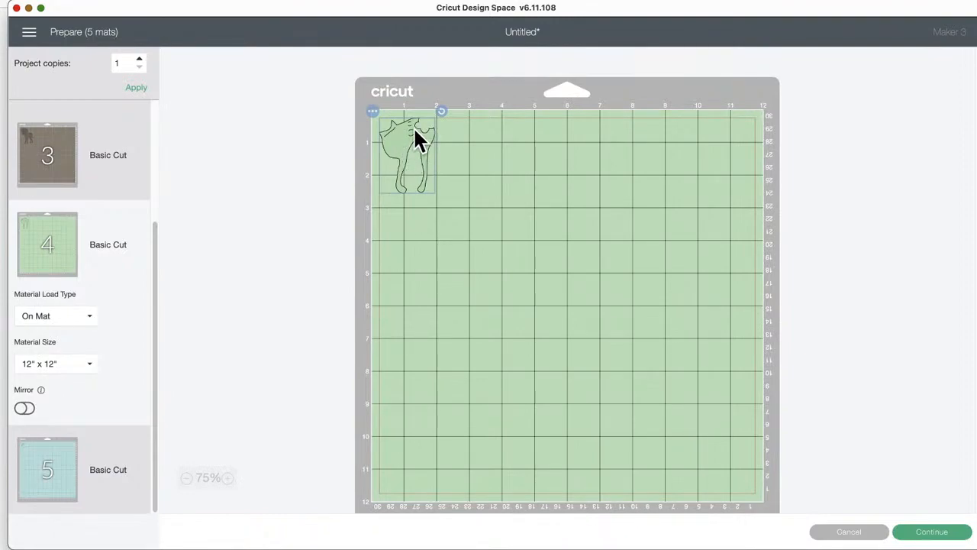
left_click(53, 145)
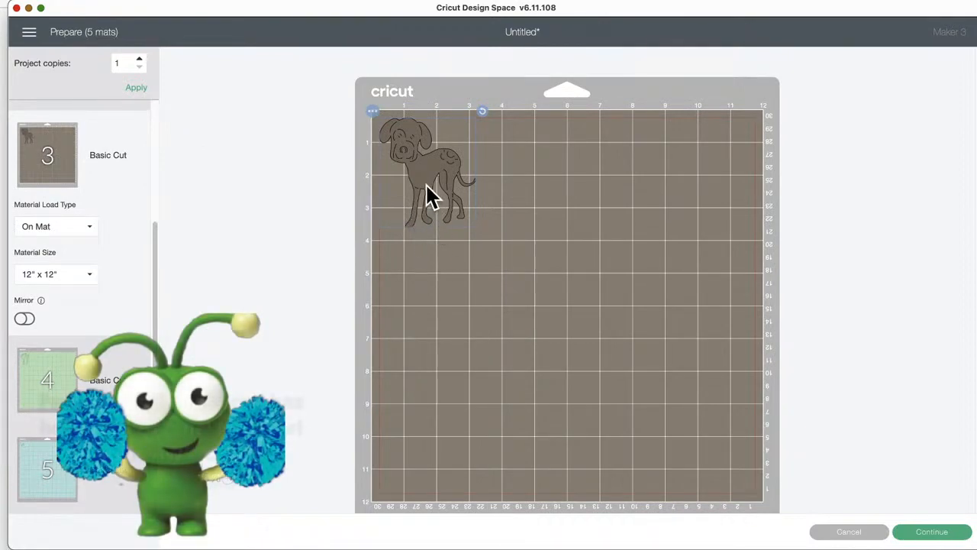
left_click_drag(423, 203, 429, 210)
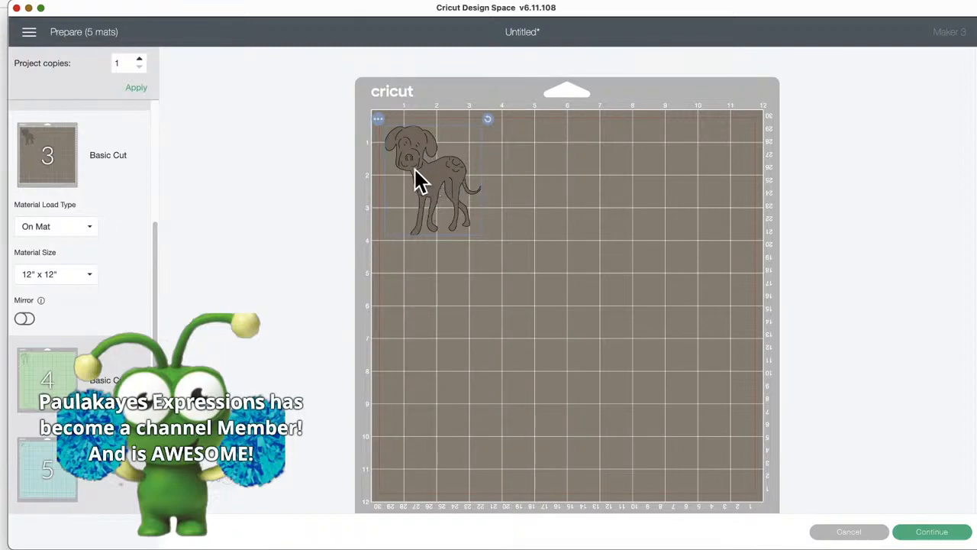
left_click(50, 386)
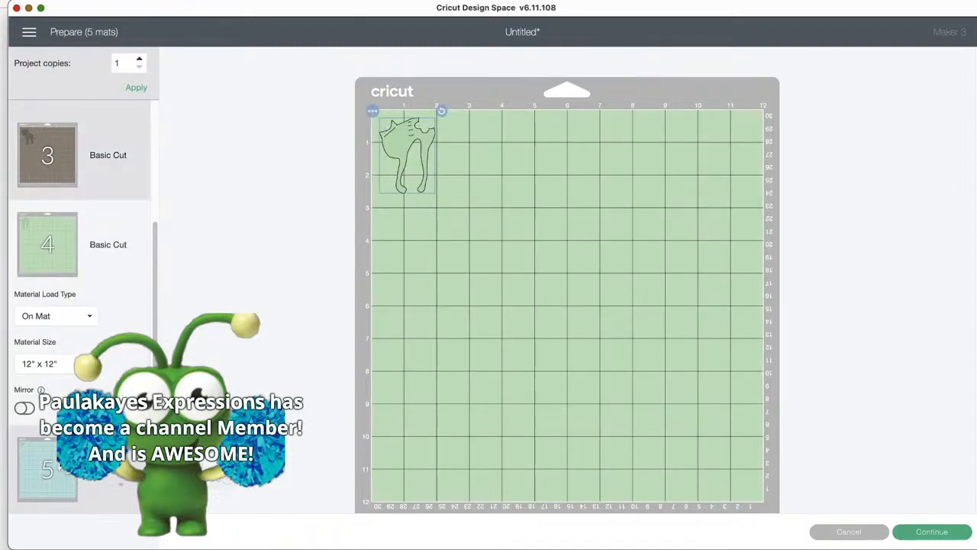
left_click(52, 468)
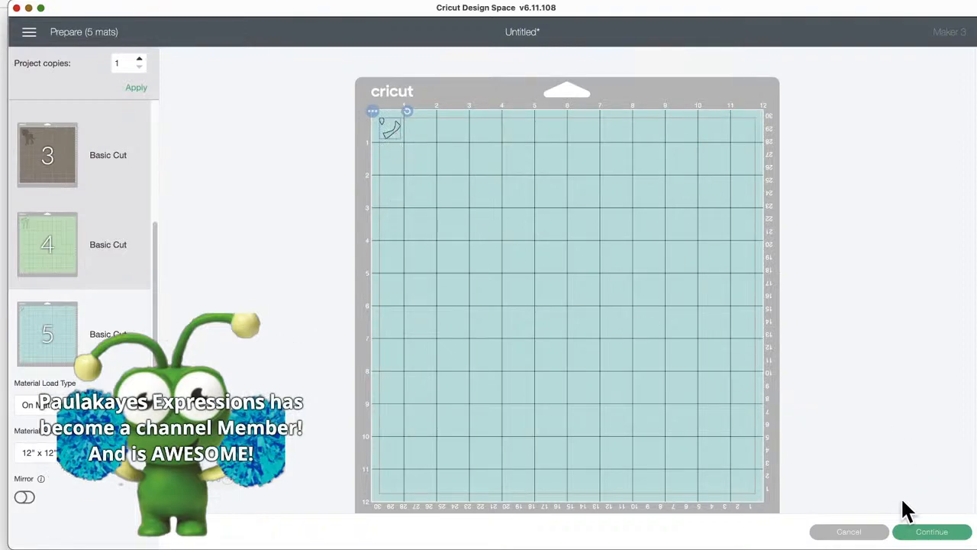
left_click(837, 535)
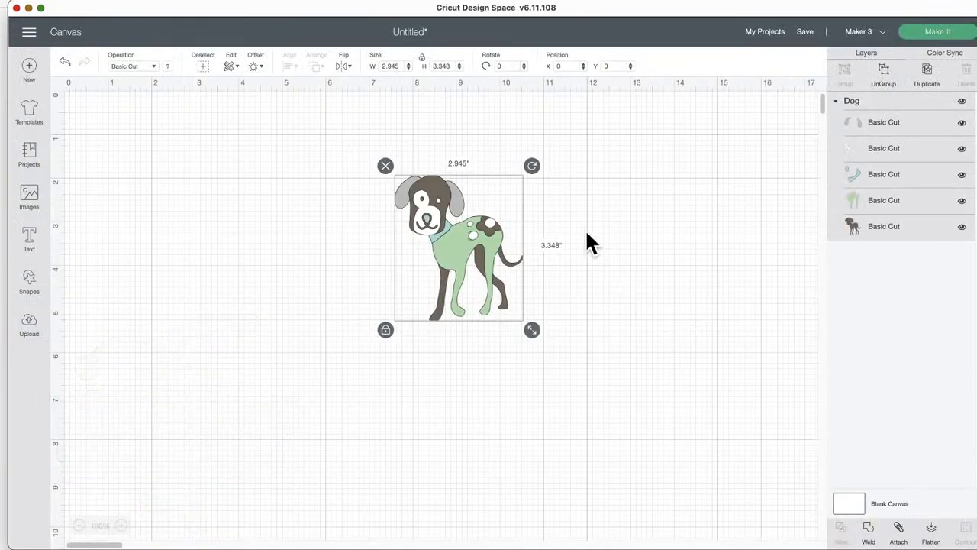
- Change the whole dog's operation to Pen and move it to about X 6.06, Y 2.60
left_click_drag(362, 136, 637, 366)
left_click(149, 67)
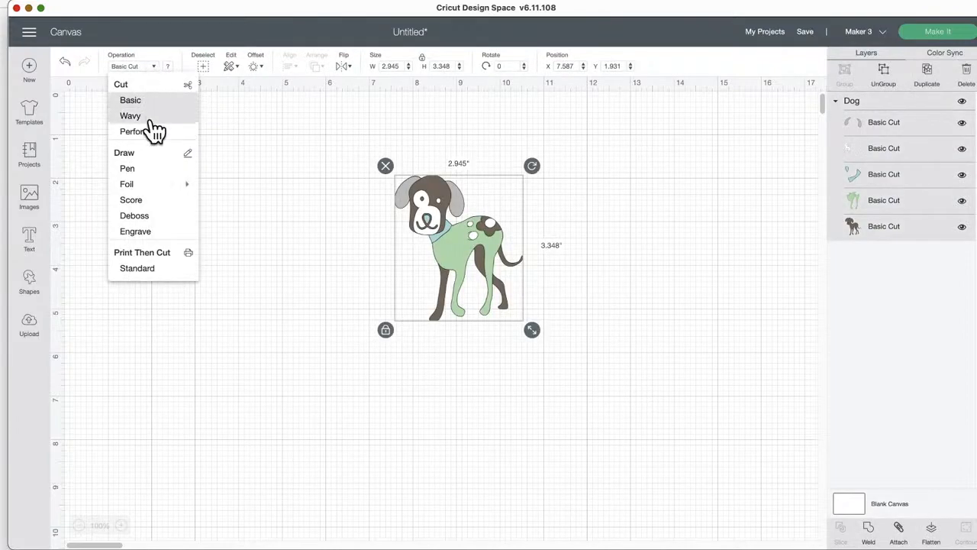
left_click(150, 168)
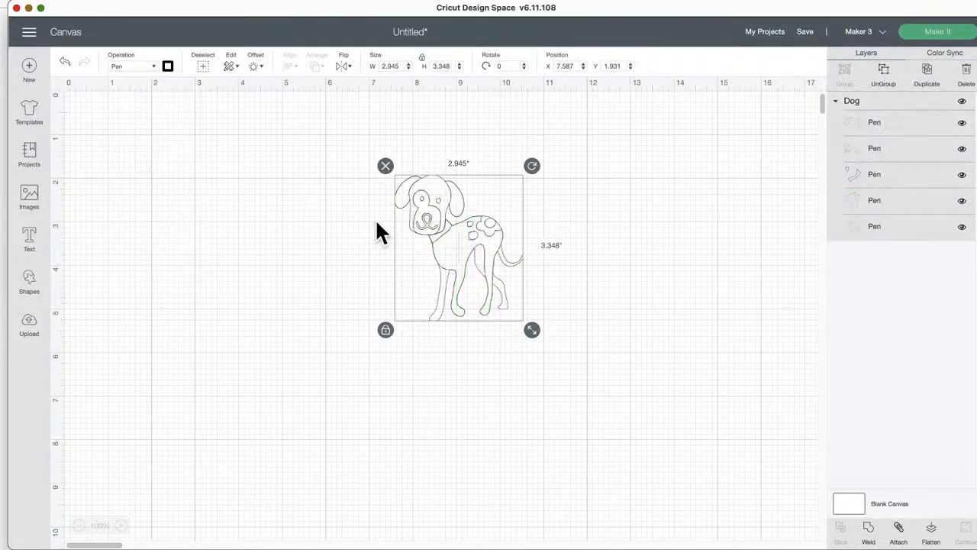
left_click_drag(433, 213, 367, 245)
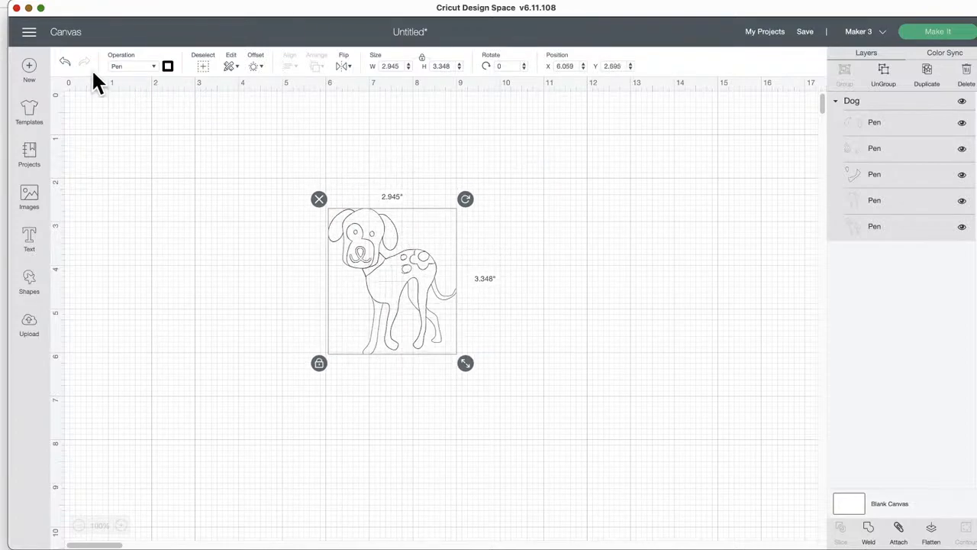
- Undo the dog's move and its change to Pen
left_click(65, 62)
left_click(65, 63)
left_click(65, 62)
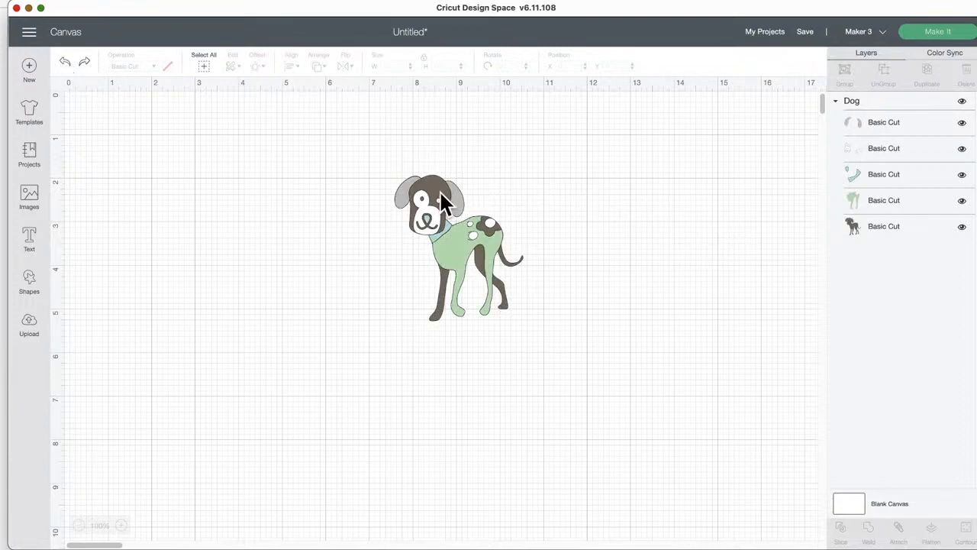
- Ungroup the dog and pull its green body, white markings and grey ear layers apart on the canvas
left_click(469, 252)
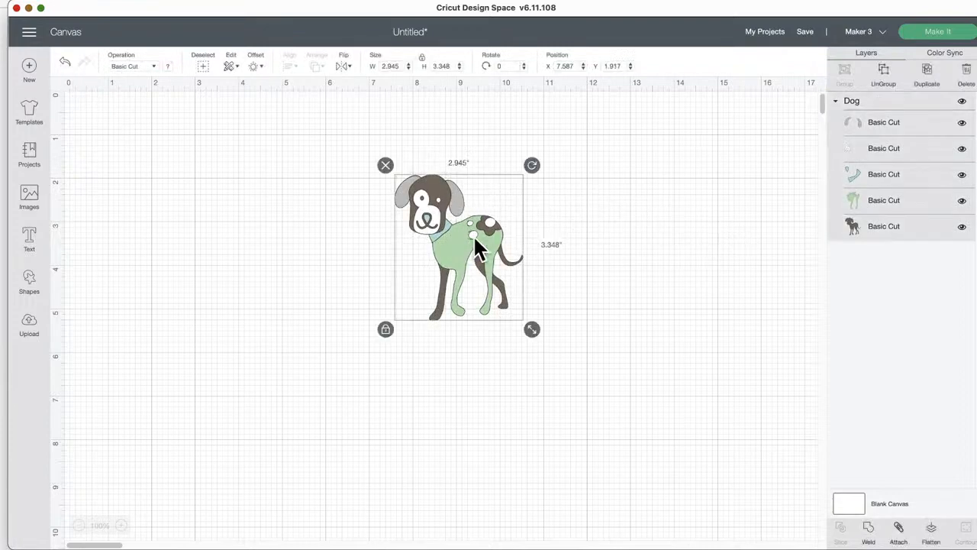
left_click(884, 69)
left_click_drag(461, 252, 596, 252)
left_click_drag(426, 205, 342, 273)
left_click_drag(433, 203, 343, 316)
left_click_drag(454, 280, 512, 250)
- Undo the layer moves and the ungrouping to reassemble the dog
left_click(66, 61)
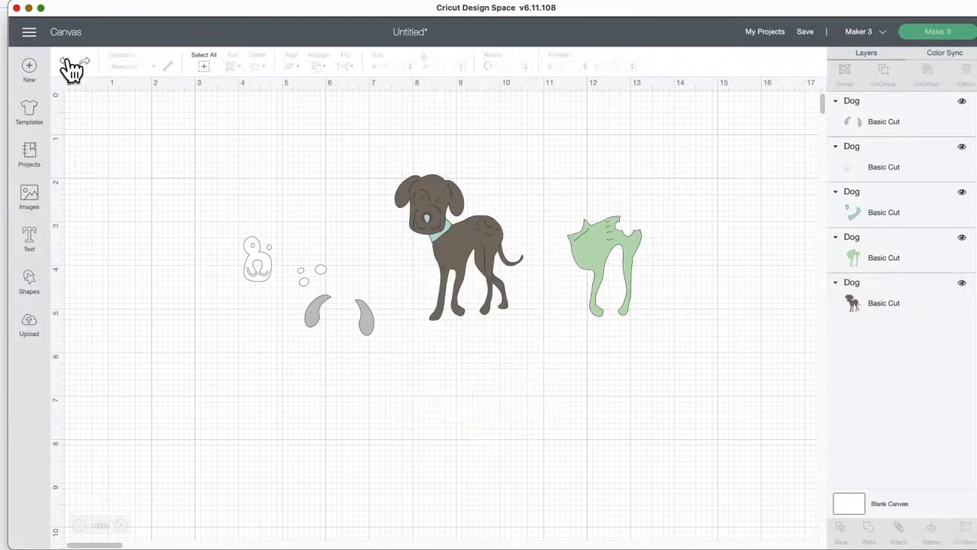
left_click(67, 62)
left_click(66, 61)
left_click(67, 62)
left_click(67, 61)
- Flatten all the dog's layers into one Print Then Cut image and move it to about X 8.84, Y 1.97
left_click_drag(278, 157, 670, 427)
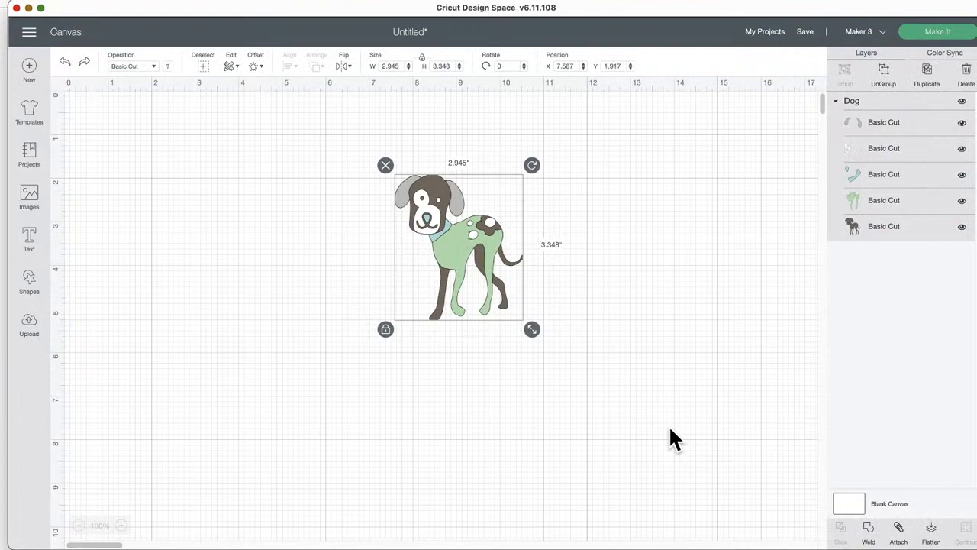
left_click(935, 532)
left_click_drag(441, 239, 447, 218)
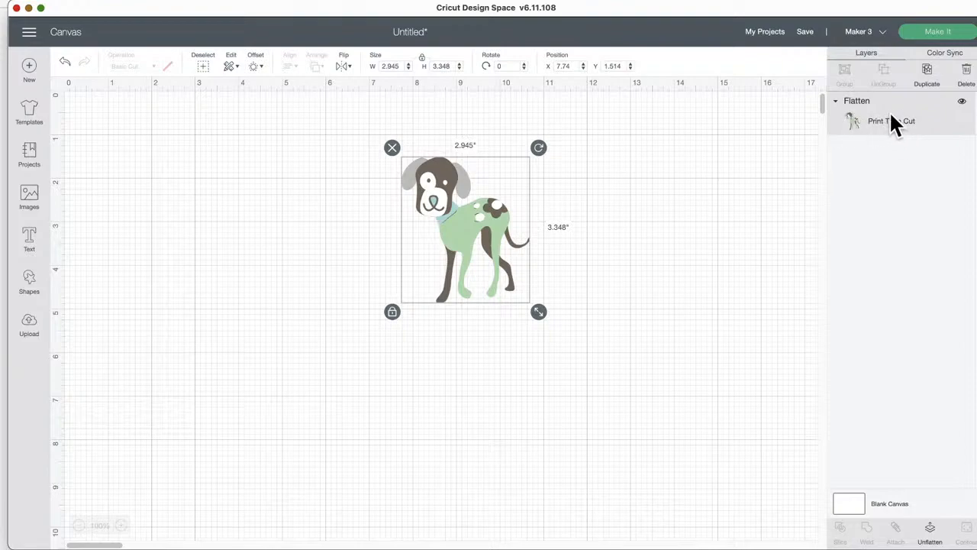
left_click_drag(450, 221, 498, 241)
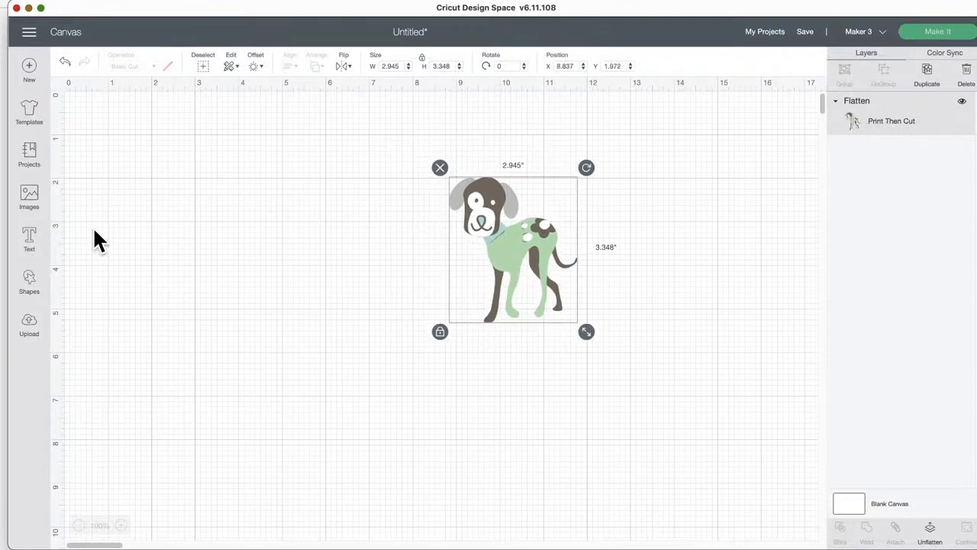
- Browse the dog image results and insert the brown word-art image made of dog breed names
left_click(32, 205)
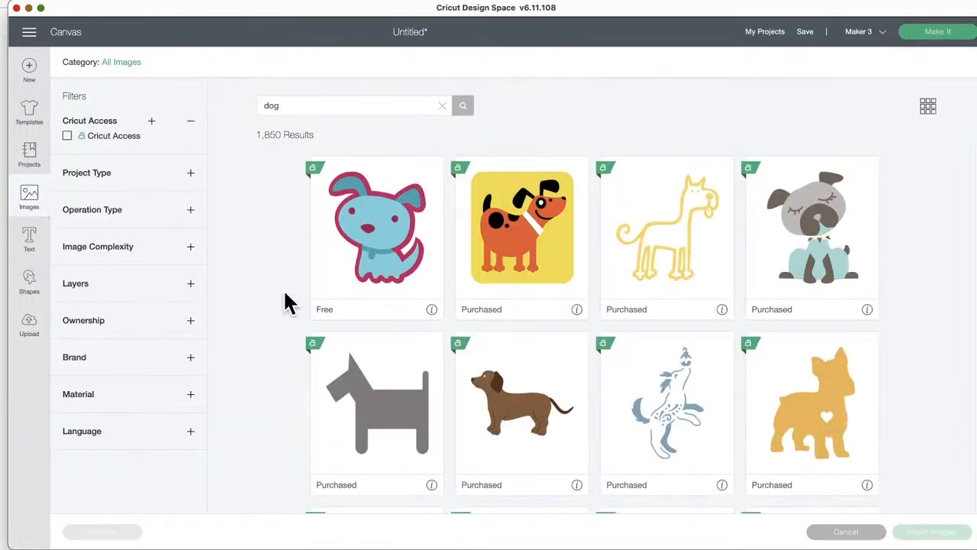
scroll(513, 370, "down", 5)
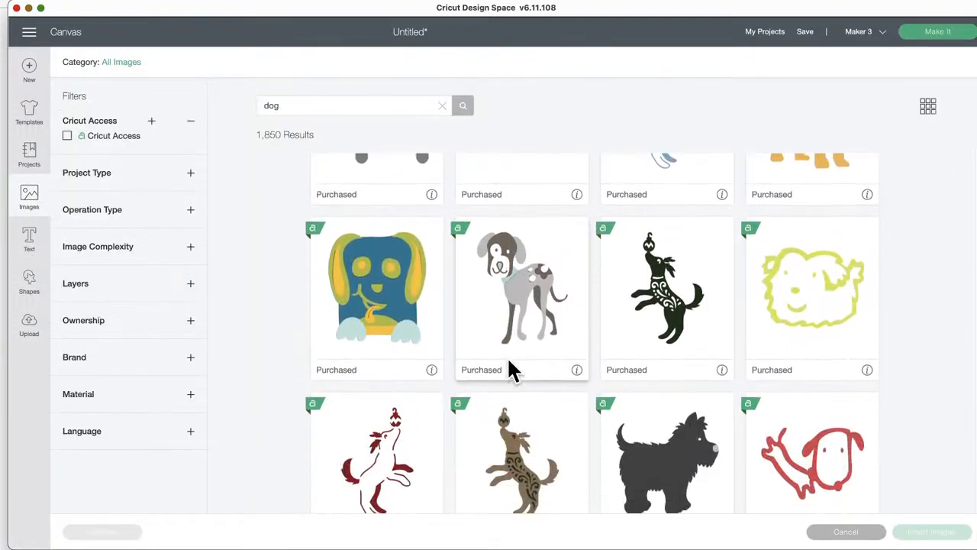
scroll(509, 359, "up", 3)
scroll(508, 359, "down", 5)
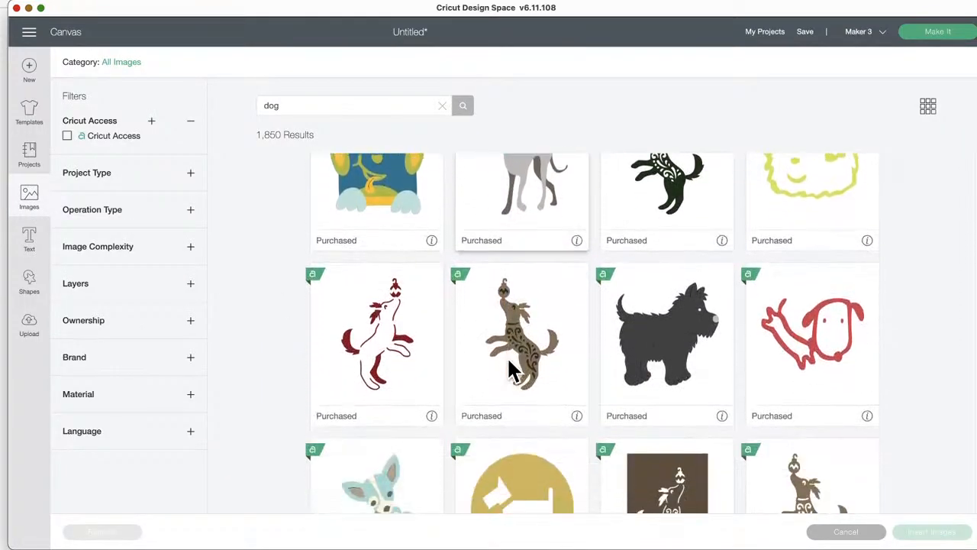
scroll(512, 371, "down", 5)
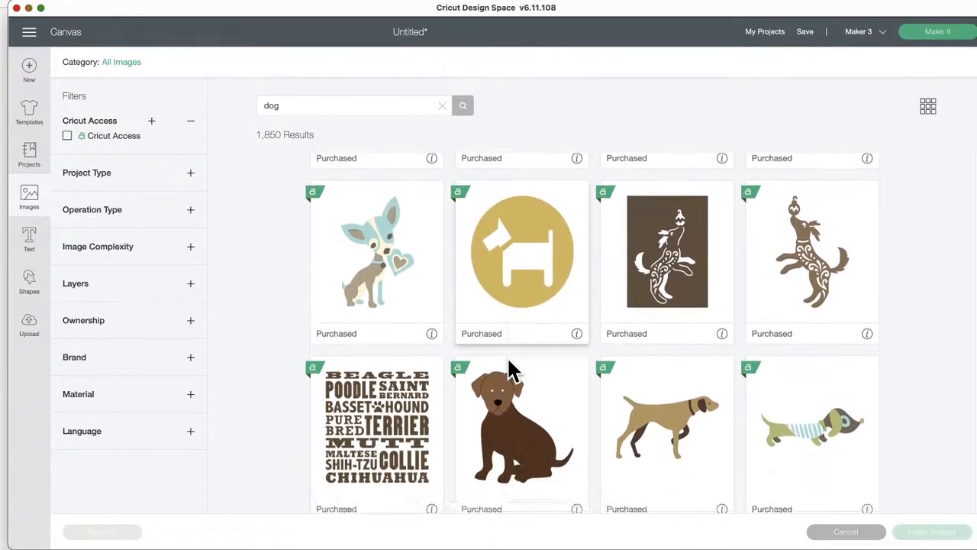
left_click(385, 219)
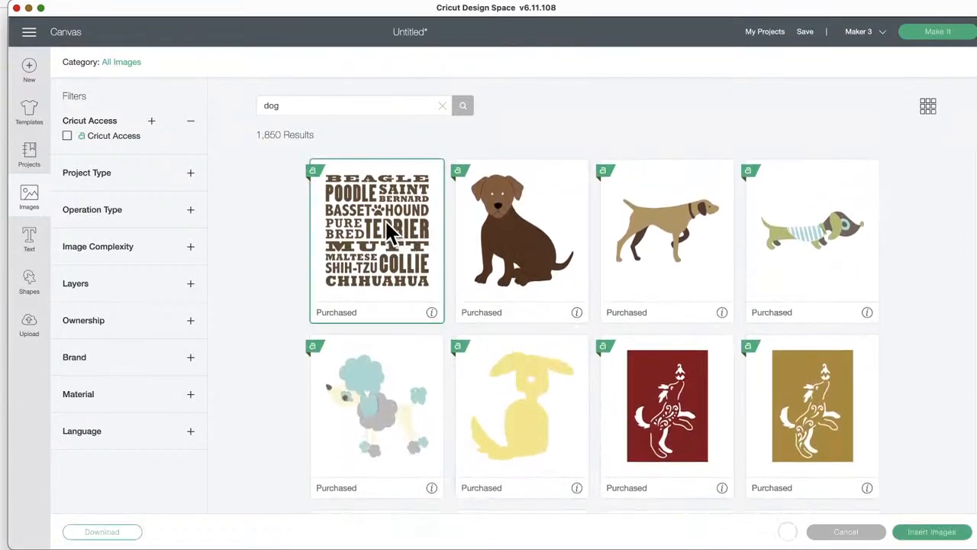
left_click(930, 531)
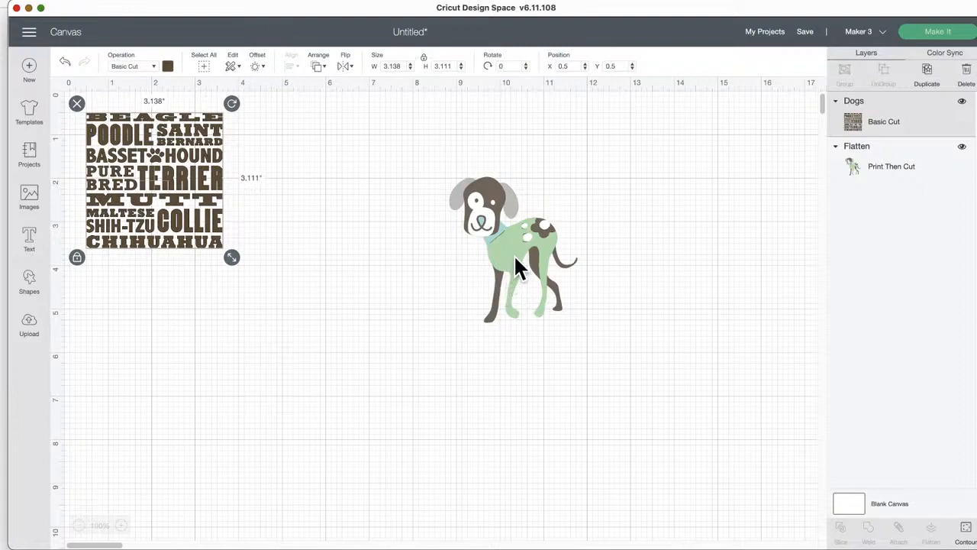
- Move the flattened dog clear of the word art, and enlarge the word art to about 5.21 × 5.17 in at X 3.88, Y 1.25
left_click_drag(516, 267, 648, 265)
left_click_drag(177, 195, 375, 262)
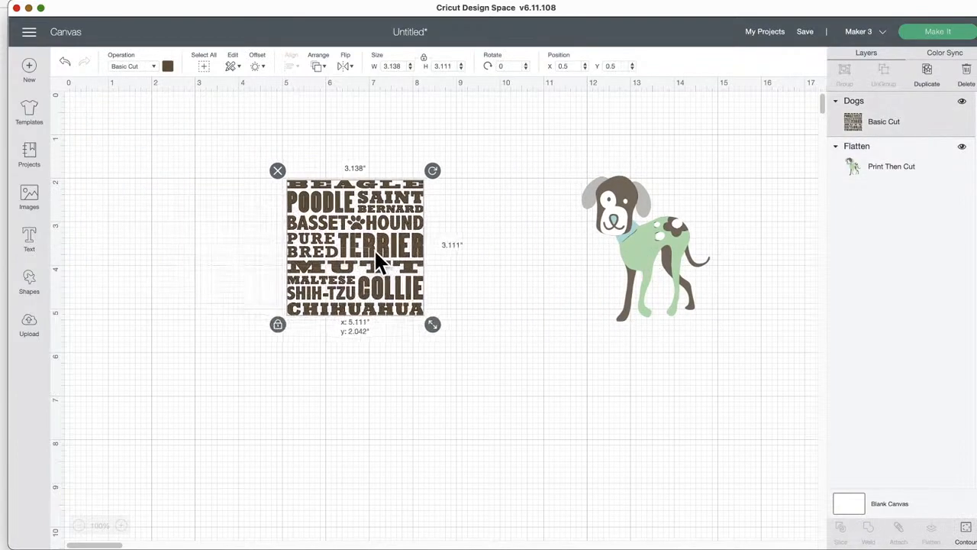
left_click_drag(431, 320, 507, 408)
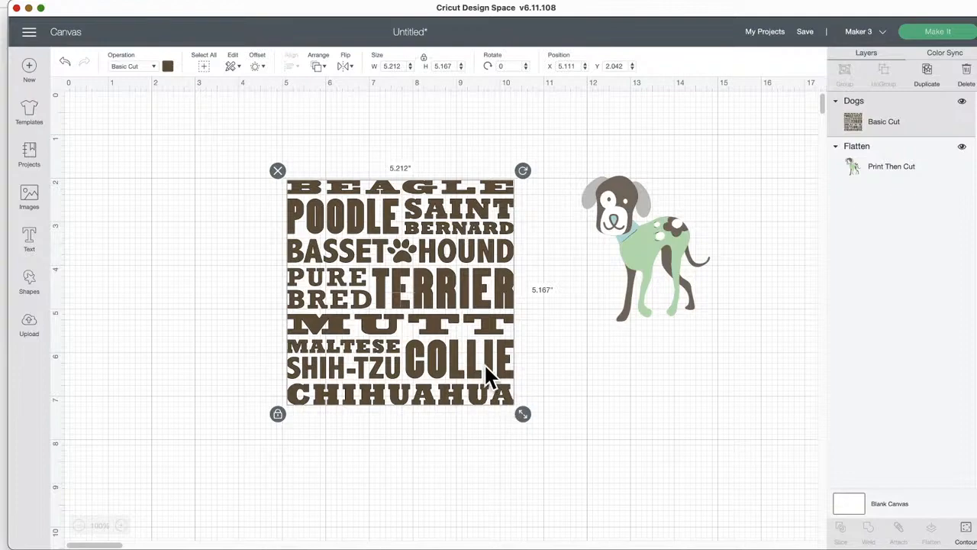
left_click_drag(466, 336, 417, 313)
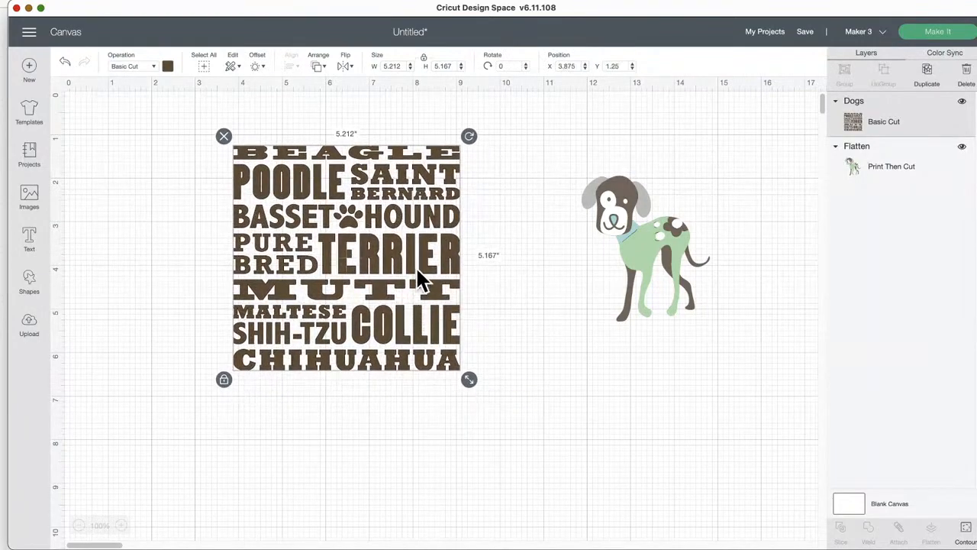
- Delete the flattened dog and reposition the breed word art at about X 4.19, Y 1.40
left_click(662, 256)
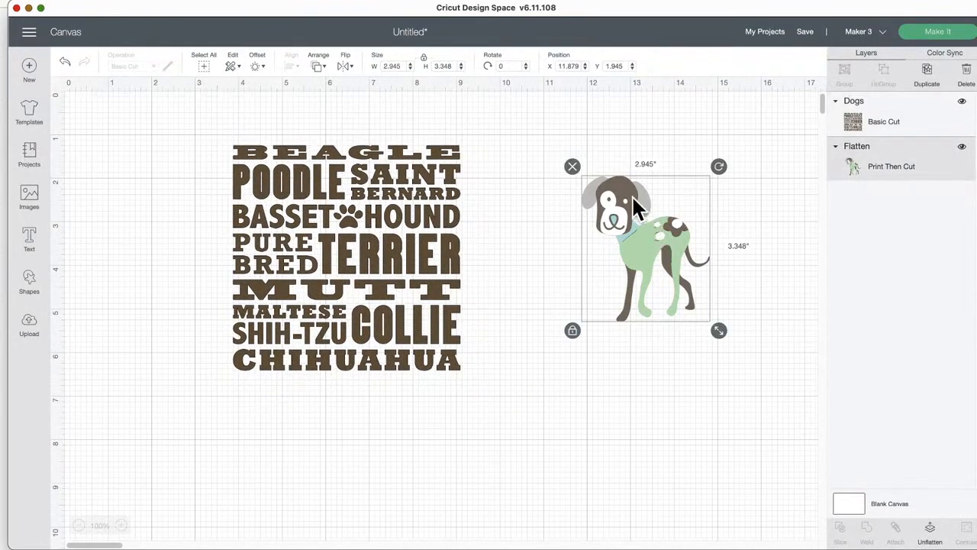
left_click(574, 167)
mouse_move(344, 183)
left_mouse_down()
mouse_move(342, 211)
mouse_move(358, 189)
left_mouse_up()
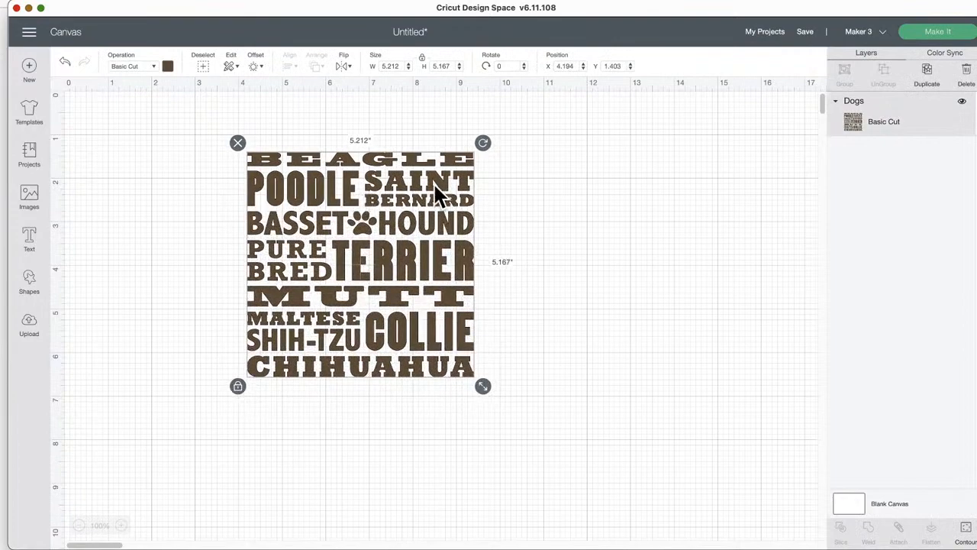
- Preview the word art's cut layout with On Mat loading, and return to the canvas to shift the artwork to about X 3.94, Y 1.97
left_click(947, 34)
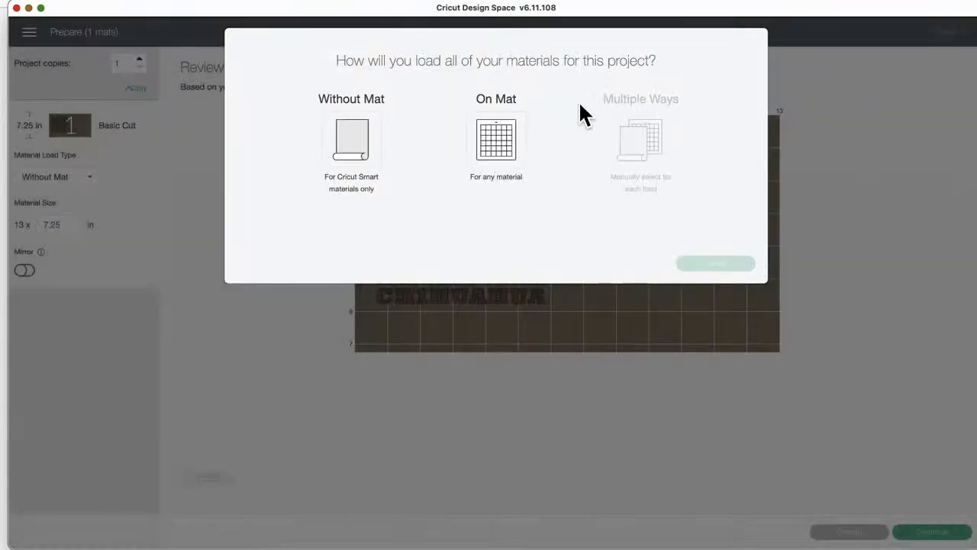
left_click(505, 131)
left_click(698, 264)
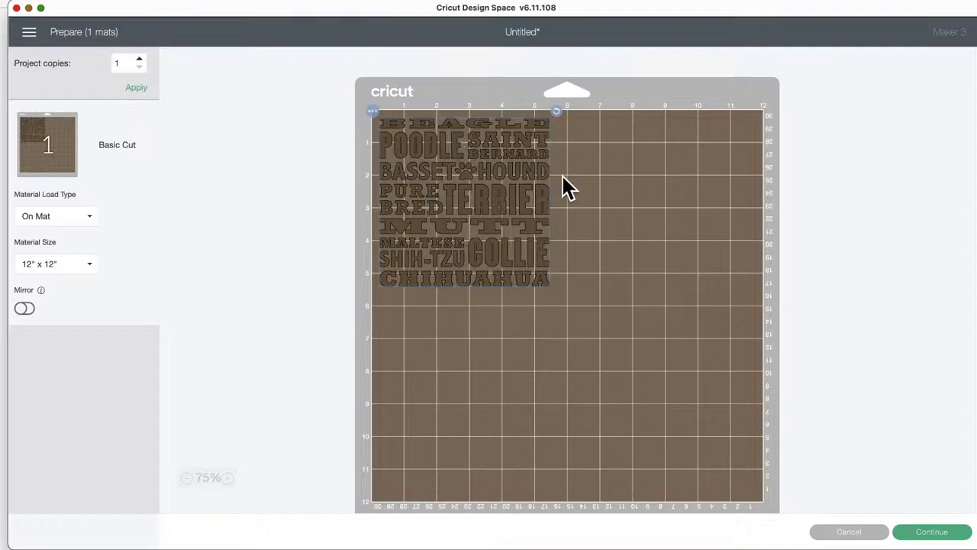
left_click(850, 532)
mouse_move(372, 224)
left_mouse_down()
mouse_move(375, 246)
mouse_move(370, 240)
left_mouse_up()
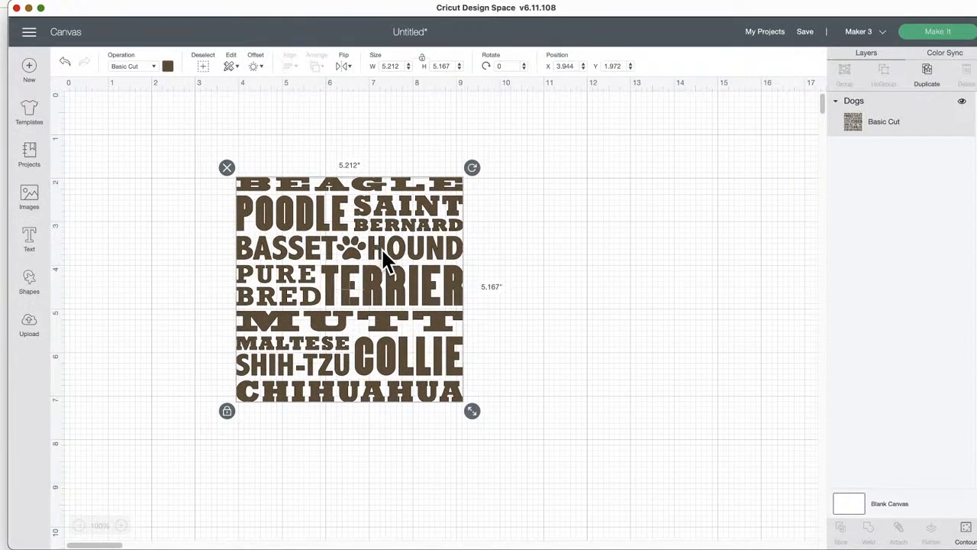
- Filter the dog images by Free ownership and insert the black dog head silhouette
left_click(30, 200)
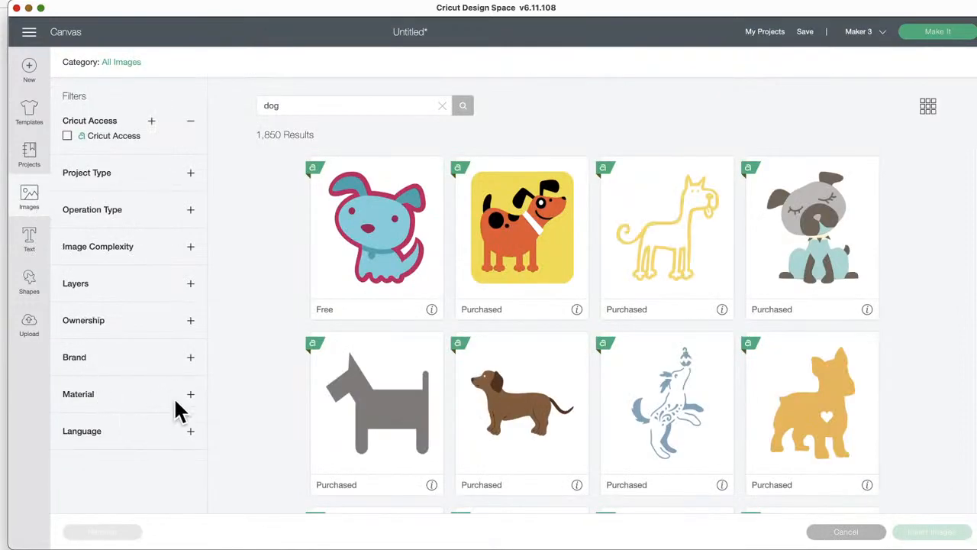
left_click(155, 321)
left_click(67, 360)
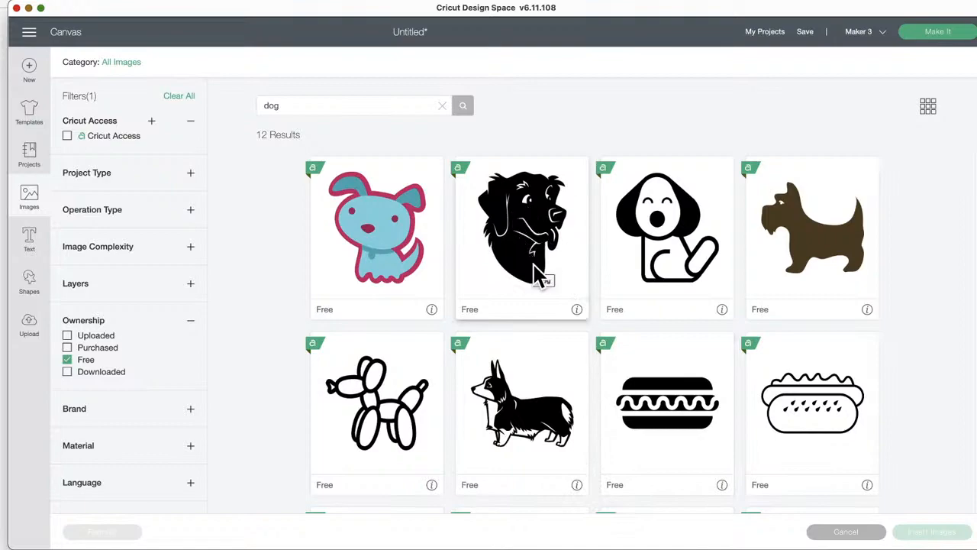
scroll(548, 290, "down", 3)
scroll(546, 282, "up", 3)
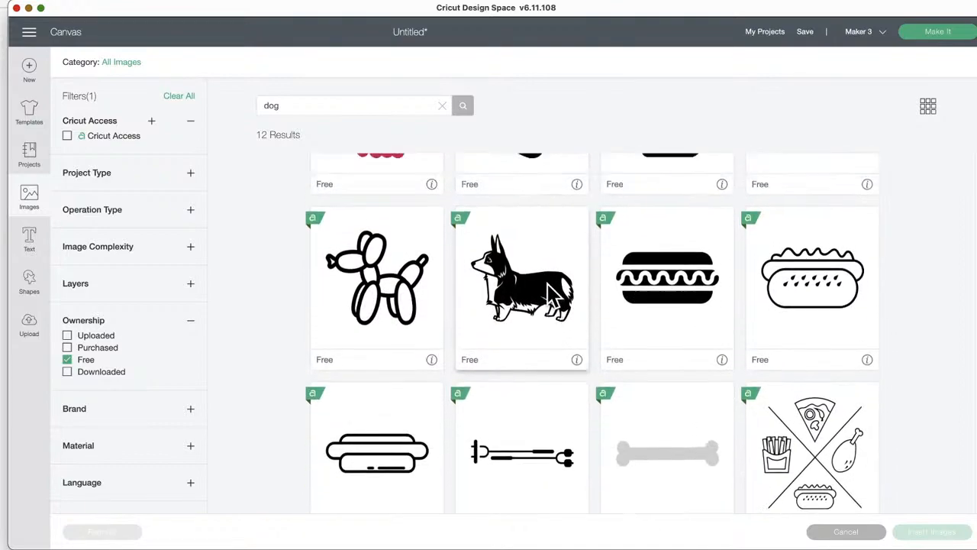
left_click(548, 239)
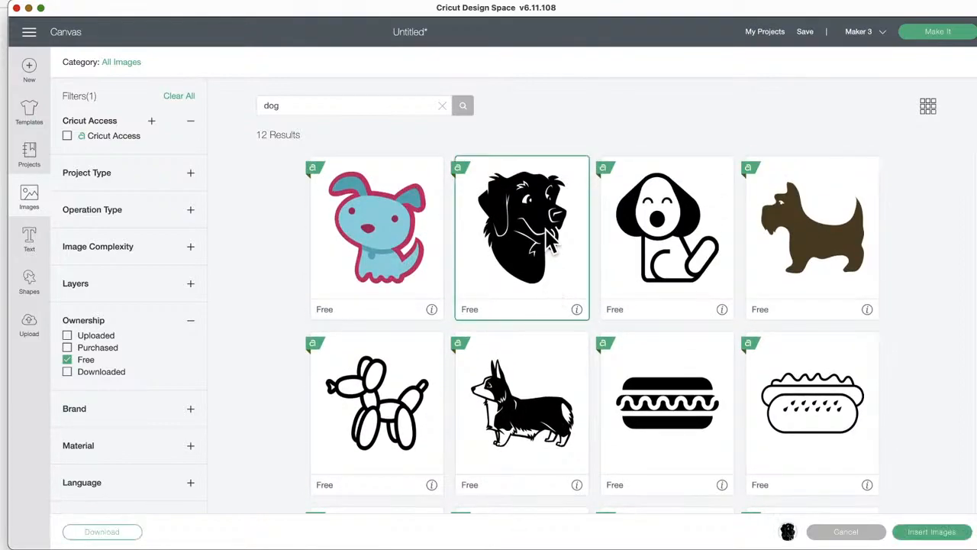
left_click(928, 532)
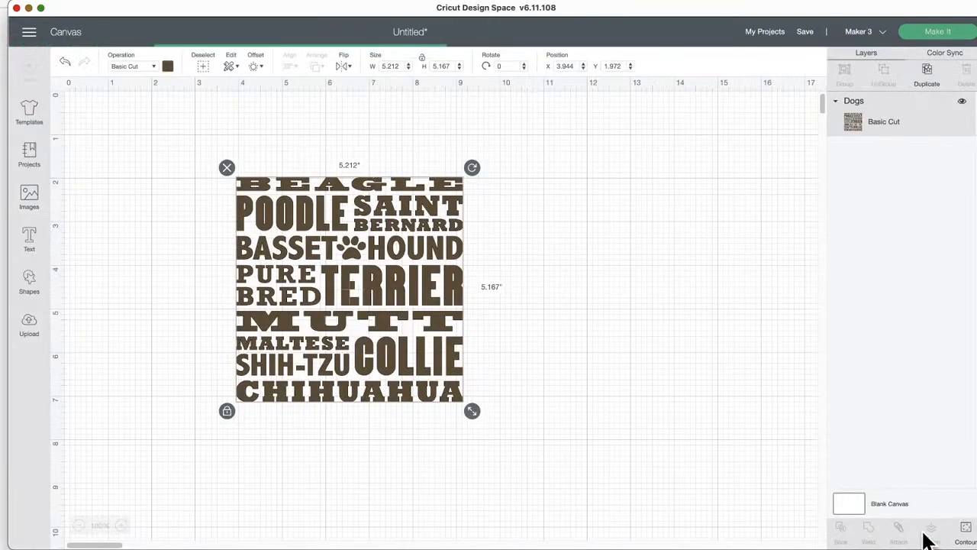
- Separate the word art from the dog head, and enlarge the dog head to about 5.12 × 5.96 in at X 8.96, Y 1.36
left_click_drag(426, 305, 310, 296)
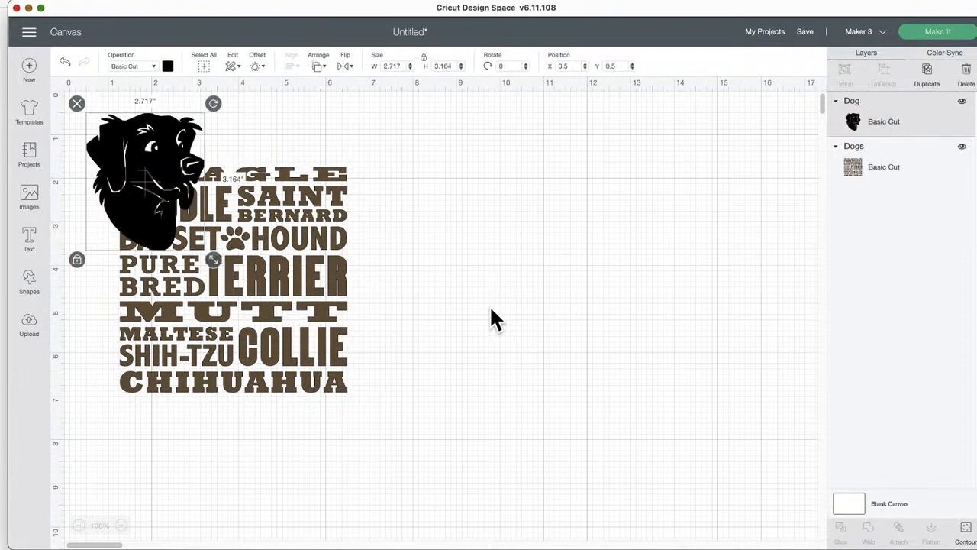
left_click_drag(217, 249, 688, 384)
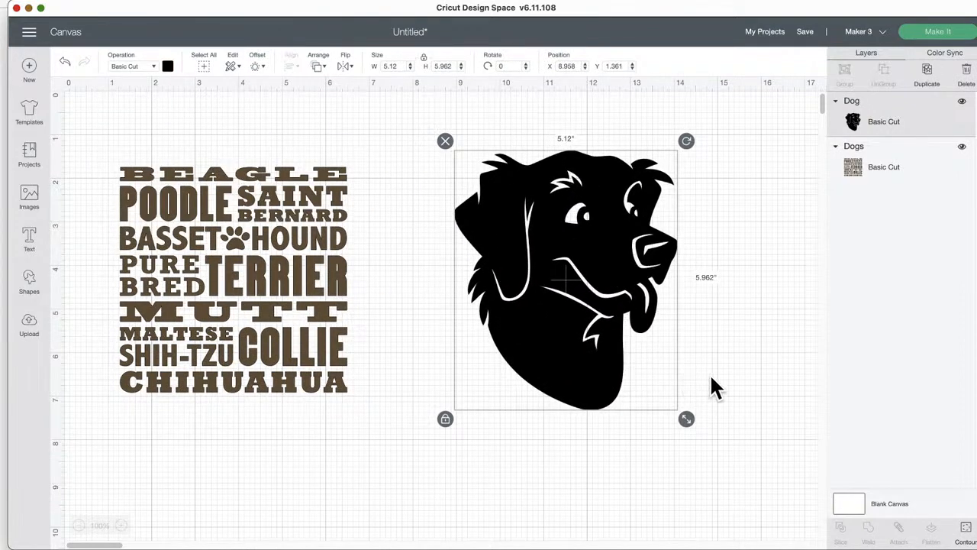